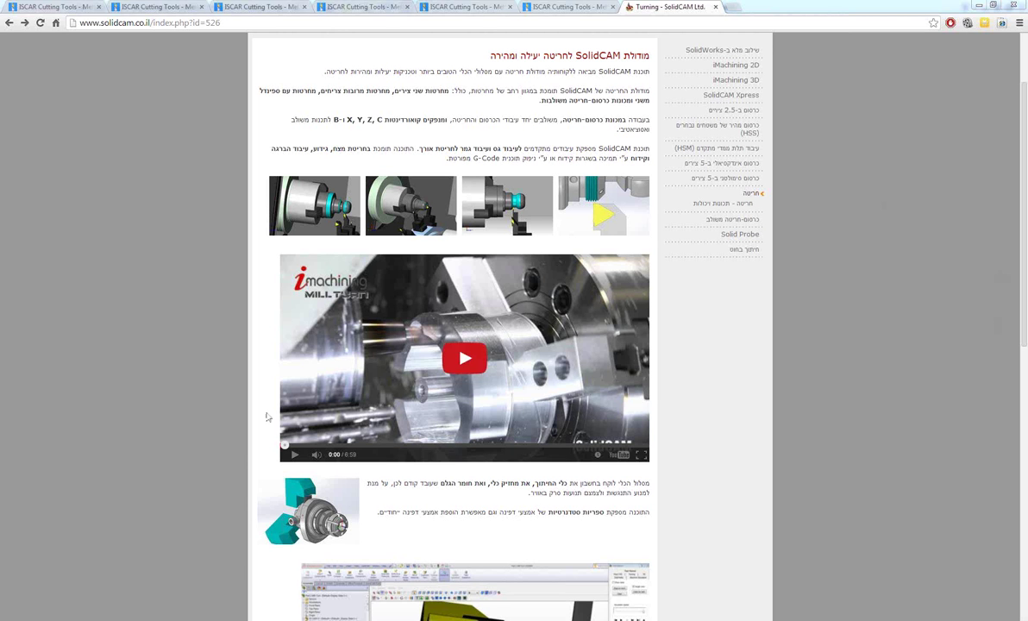
# Switch to SolidWorks and open the machine setup of the turn_demo CAM part
pyautogui.moveTo(420, 619)
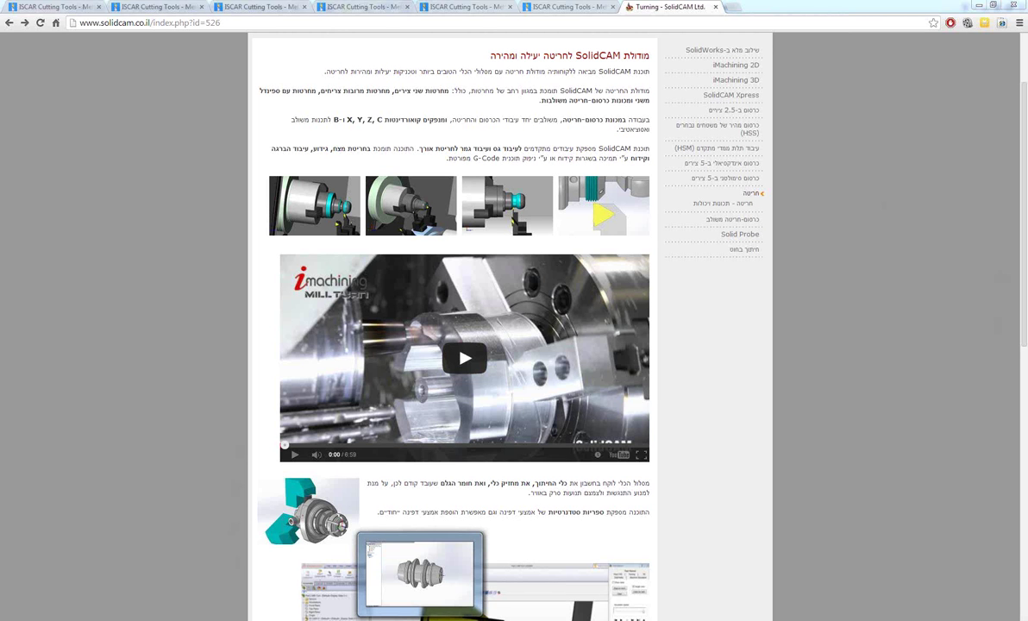
pyautogui.click(369, 550)
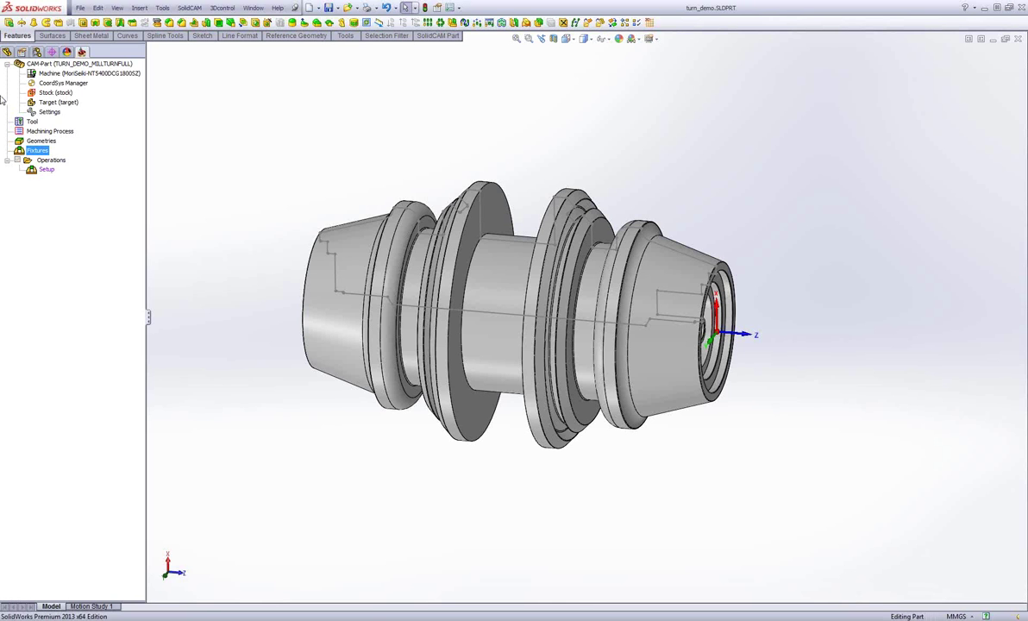
pyautogui.doubleClick(45, 171)
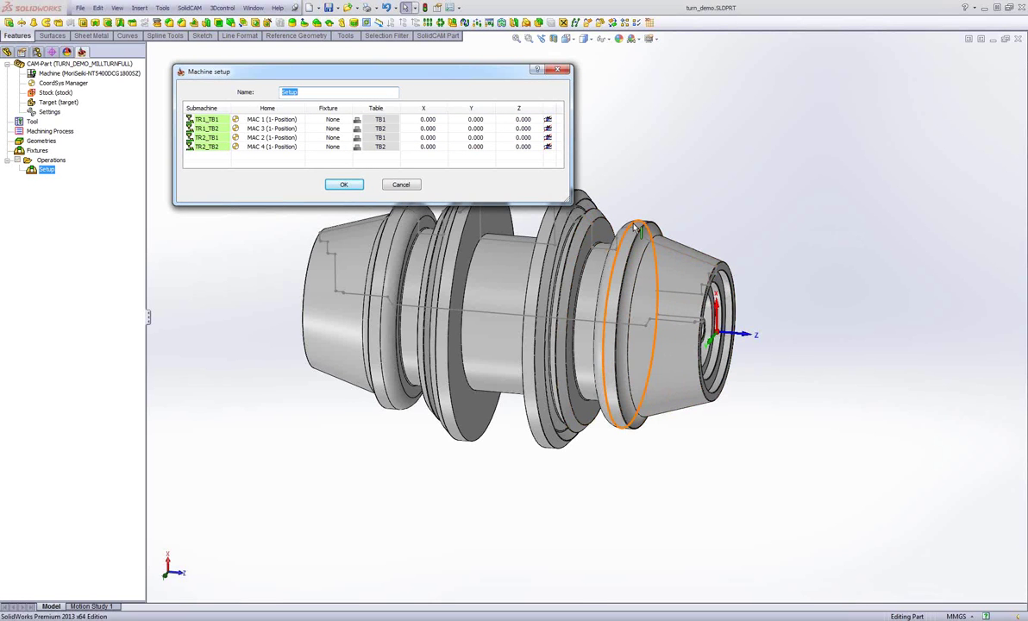
# Review the home coordinate system, fixture and table of each submachine in the machine setup, and close it
pyautogui.click(714, 171)
pyautogui.scroll(3, 700, 172)
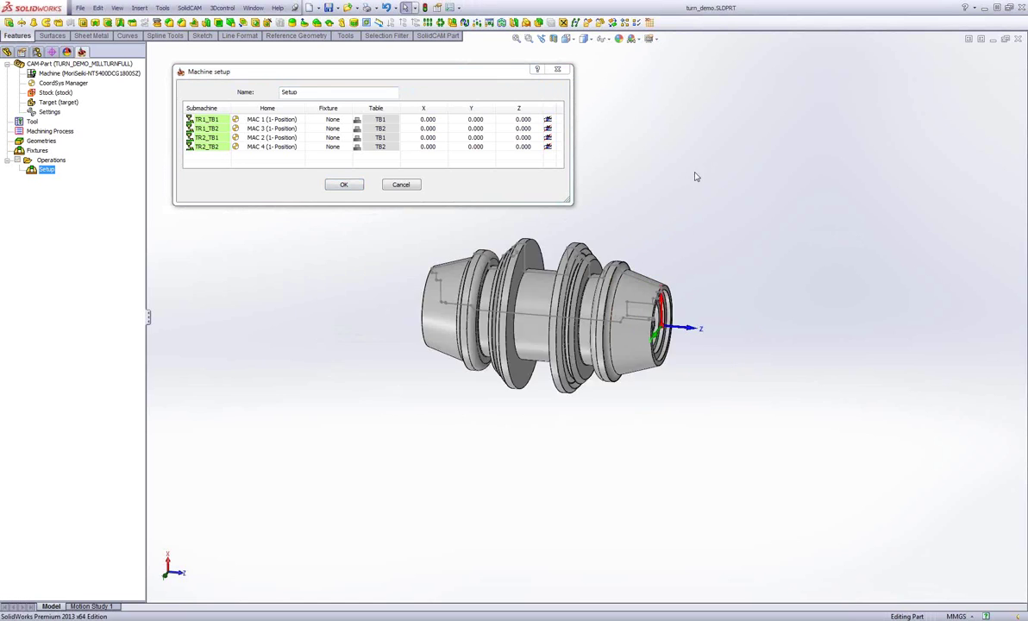
pyautogui.scroll(-2, 647, 216)
pyautogui.scroll(-1, 597, 277)
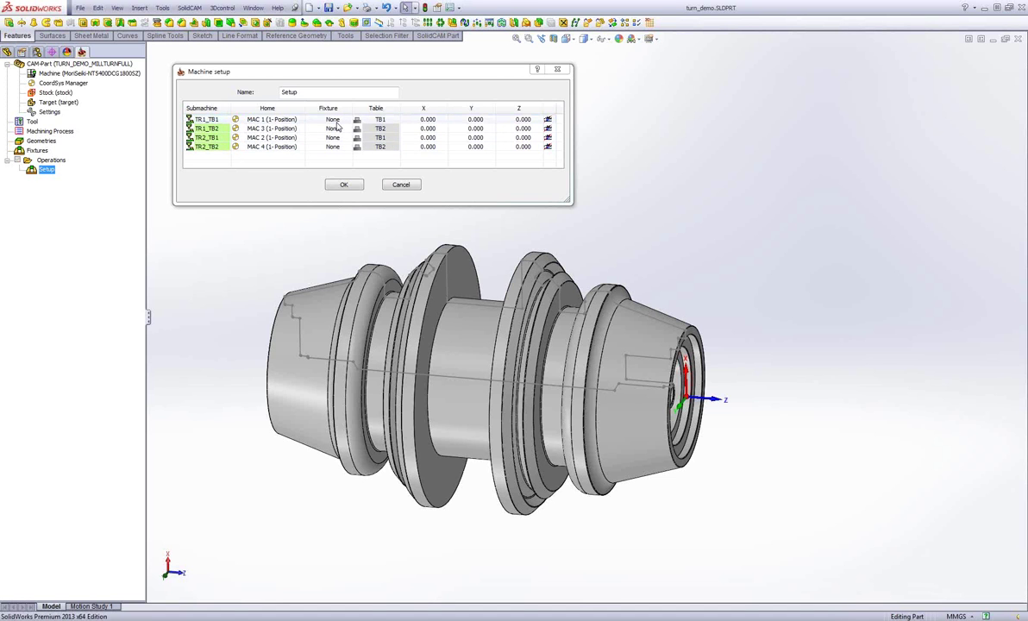
pyautogui.click(385, 123)
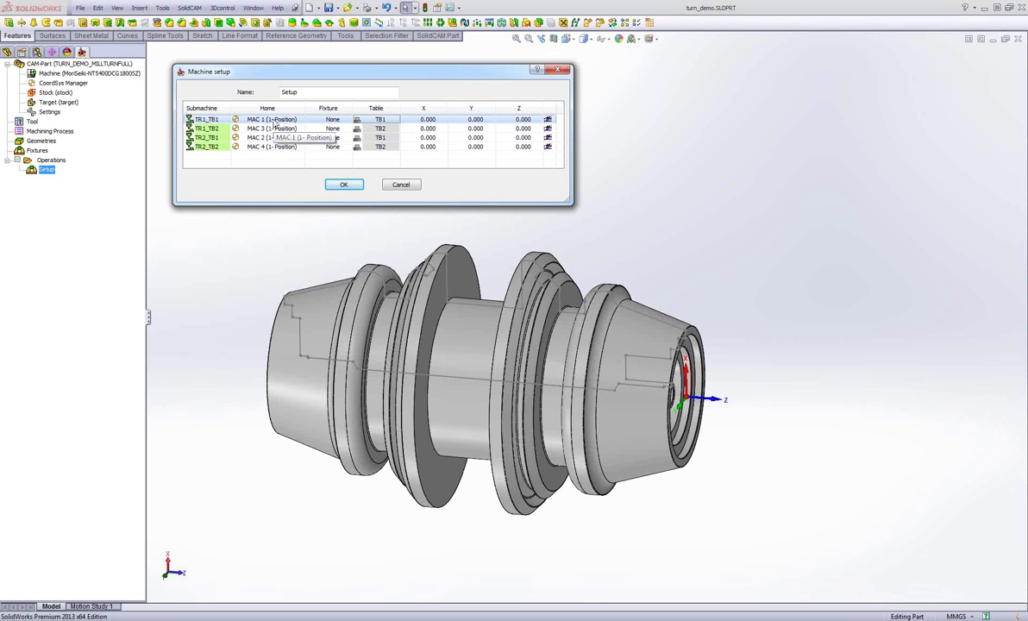
pyautogui.click(344, 184)
# Compare the orientation of the MAC 1 and MAC 2 positions on the part in the CoordSys Manager
pyautogui.click(63, 83)
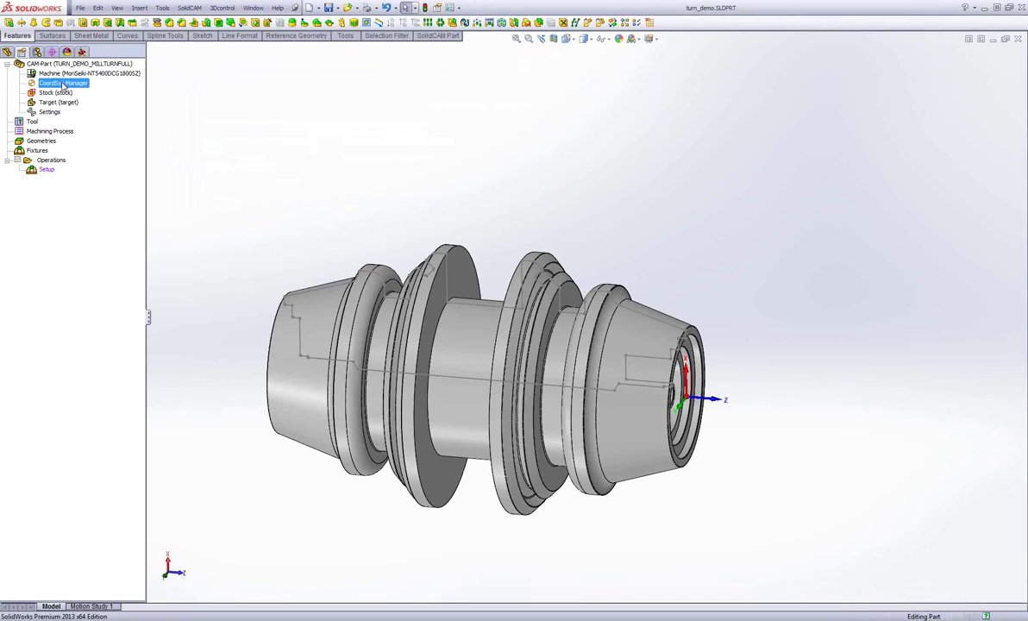
pyautogui.doubleClick(63, 83)
pyautogui.moveTo(609, 296); pyautogui.dragTo(542, 395, button='middle')
pyautogui.scroll(-2, 582, 301)
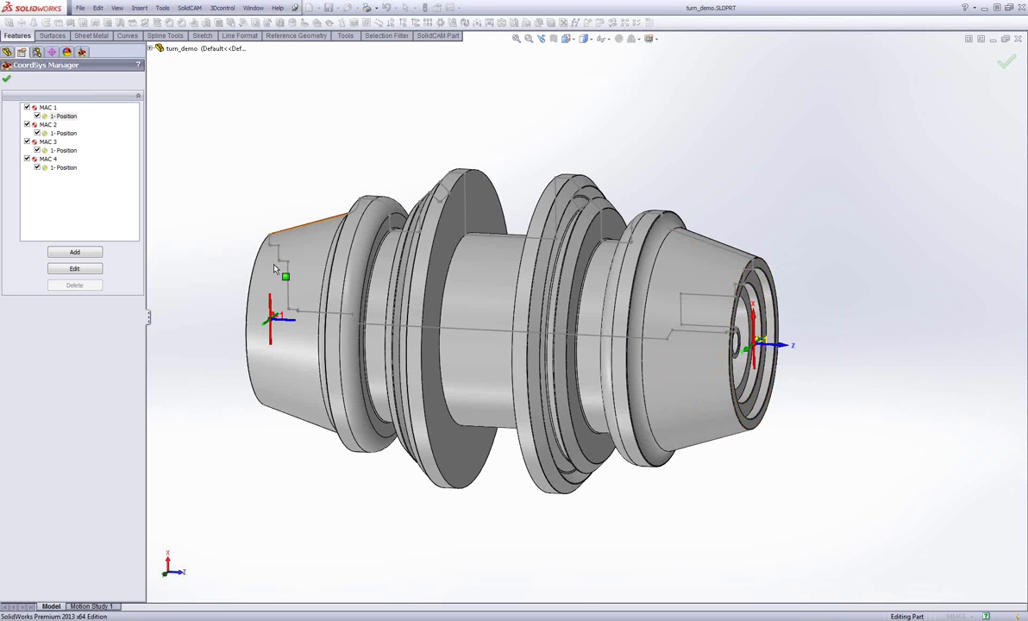
pyautogui.click(62, 132)
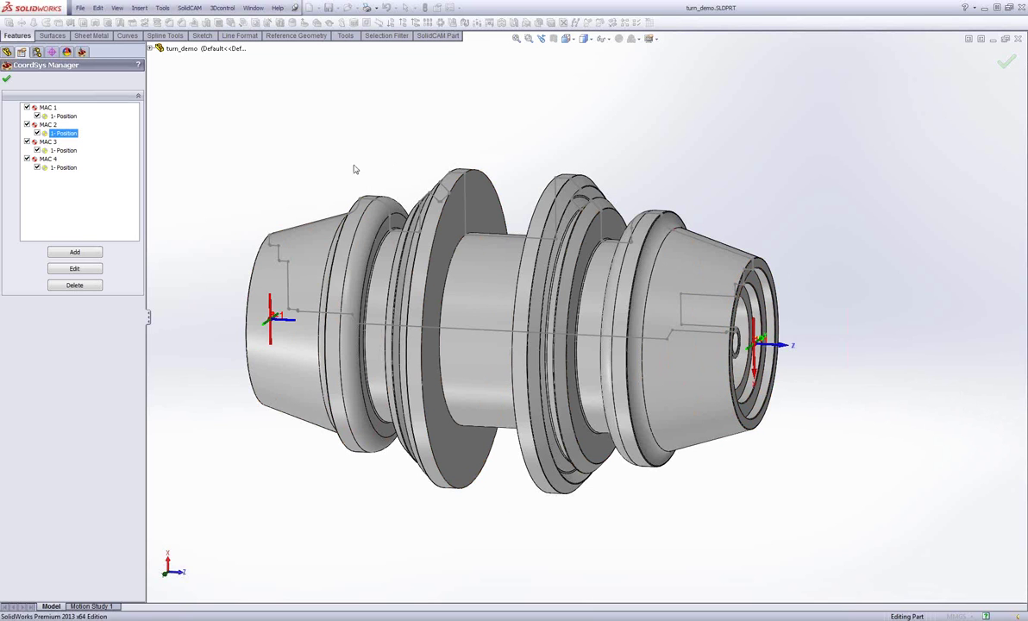
pyautogui.click(196, 136)
pyautogui.click(52, 116)
pyautogui.click(52, 133)
pyautogui.click(52, 117)
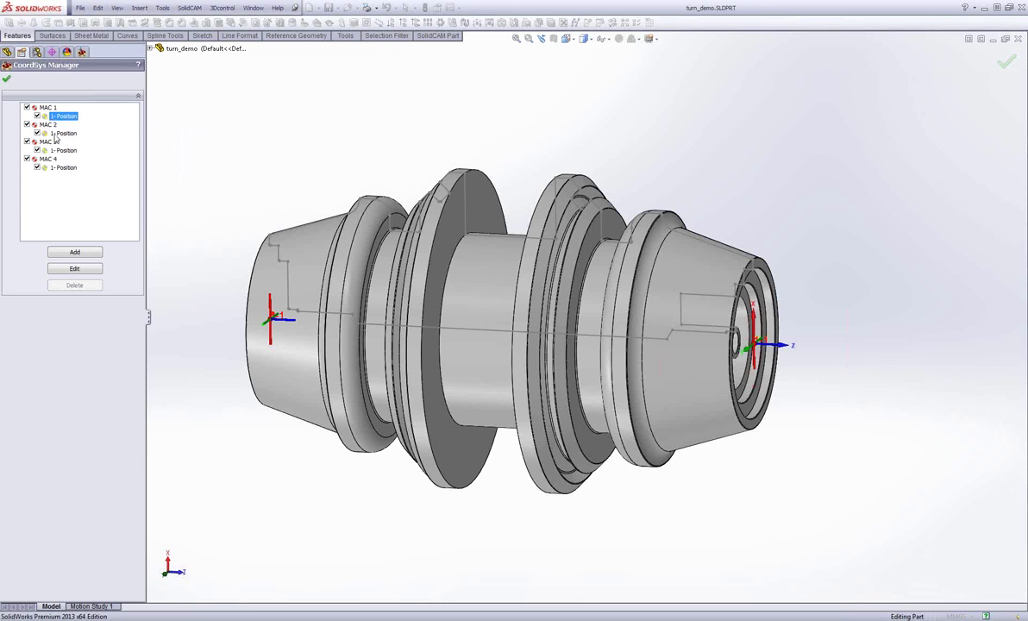
pyautogui.click(7, 78)
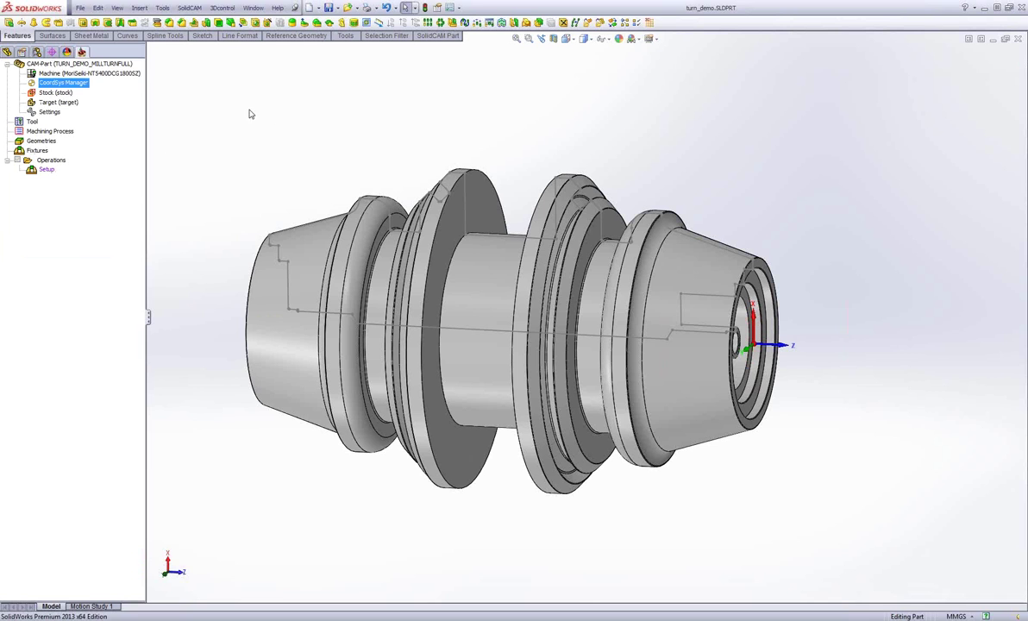
pyautogui.doubleClick(60, 84)
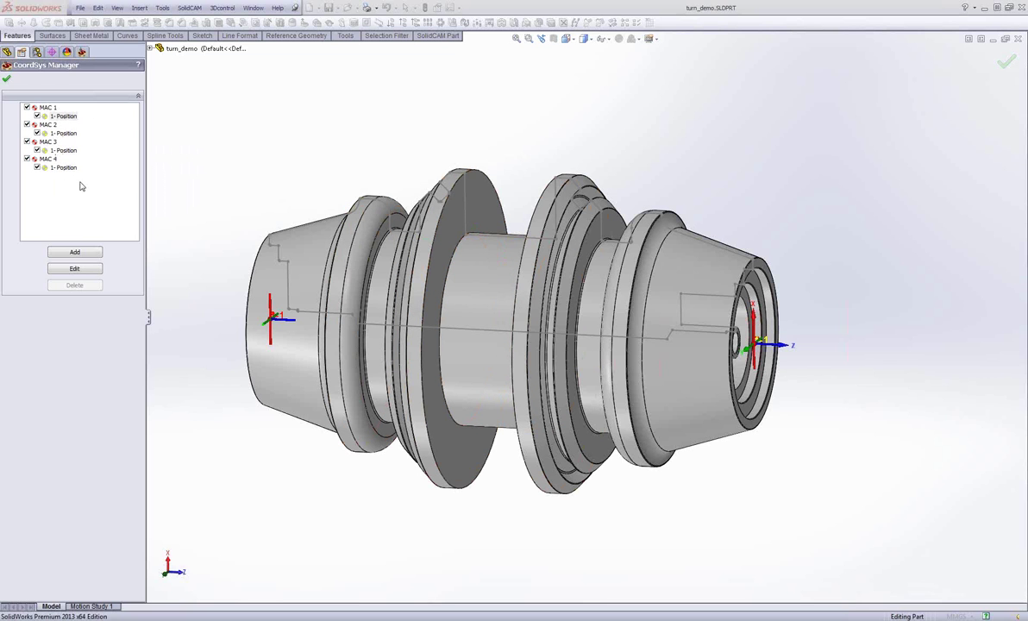
pyautogui.click(7, 79)
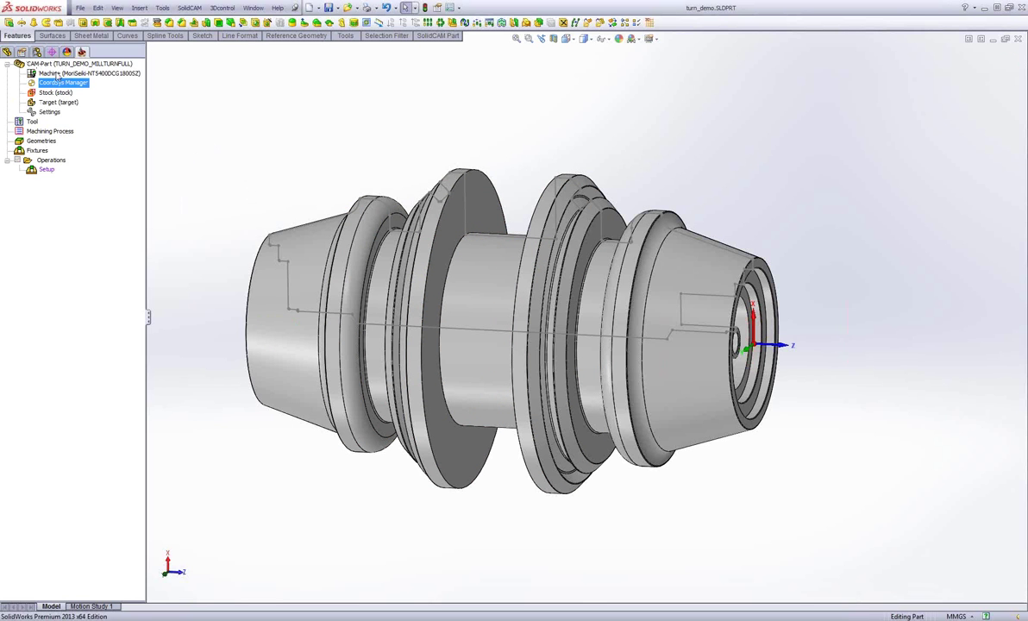
# Inspect the CoordSys vectors and position of submachine TR1_TB1 in the machine definition, and exit the editor
pyautogui.click(55, 74)
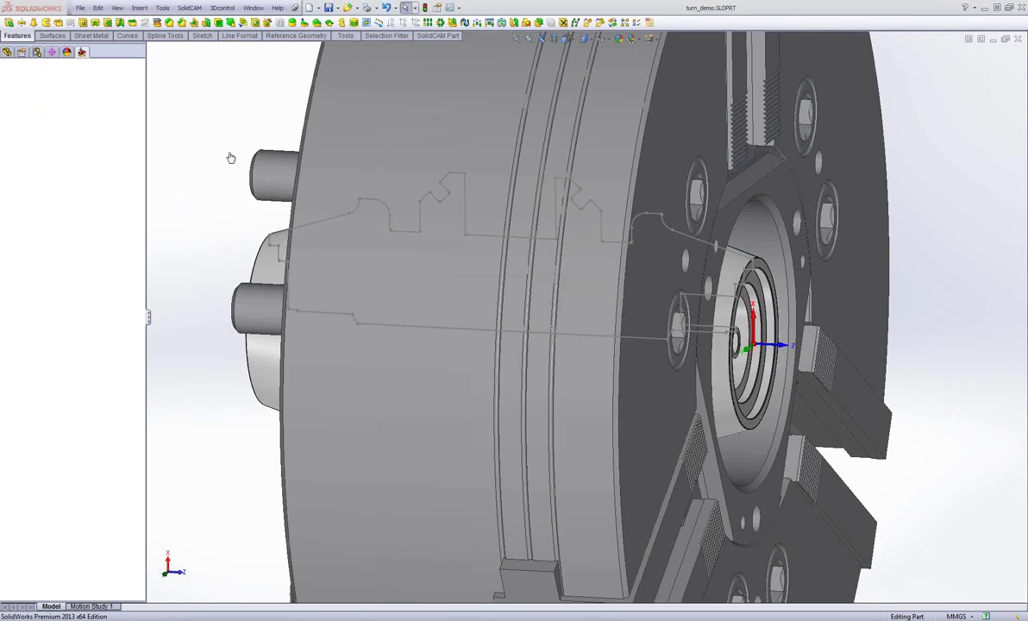
pyautogui.click(187, 213)
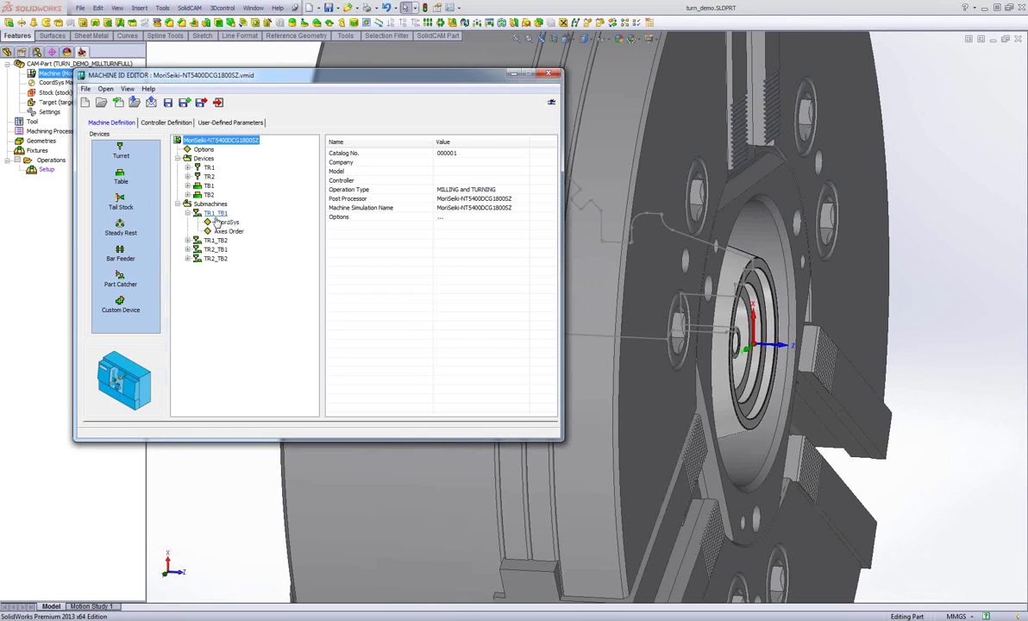
pyautogui.click(226, 222)
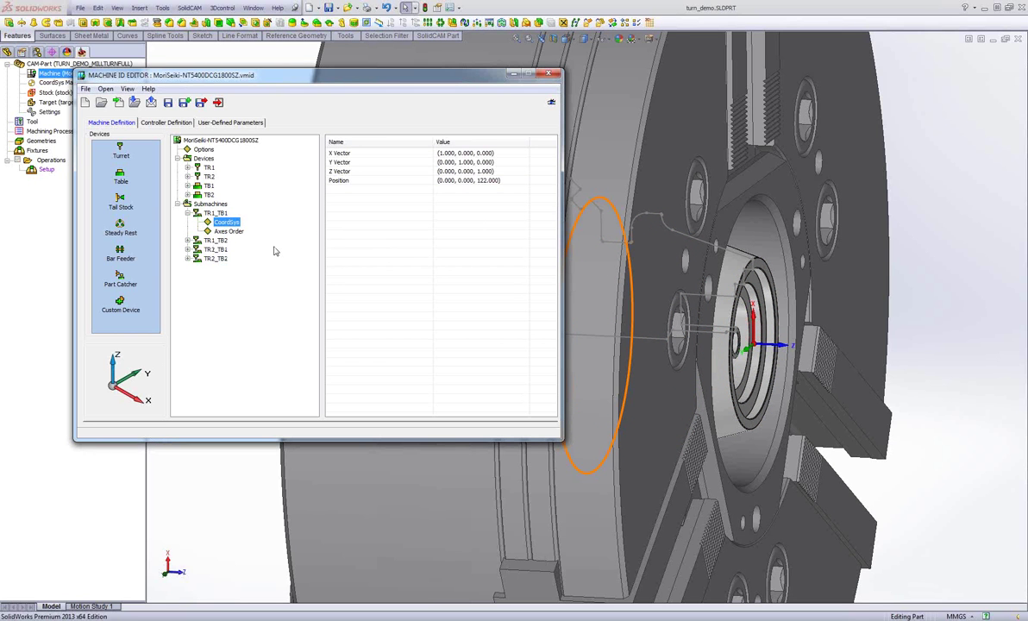
pyautogui.click(219, 104)
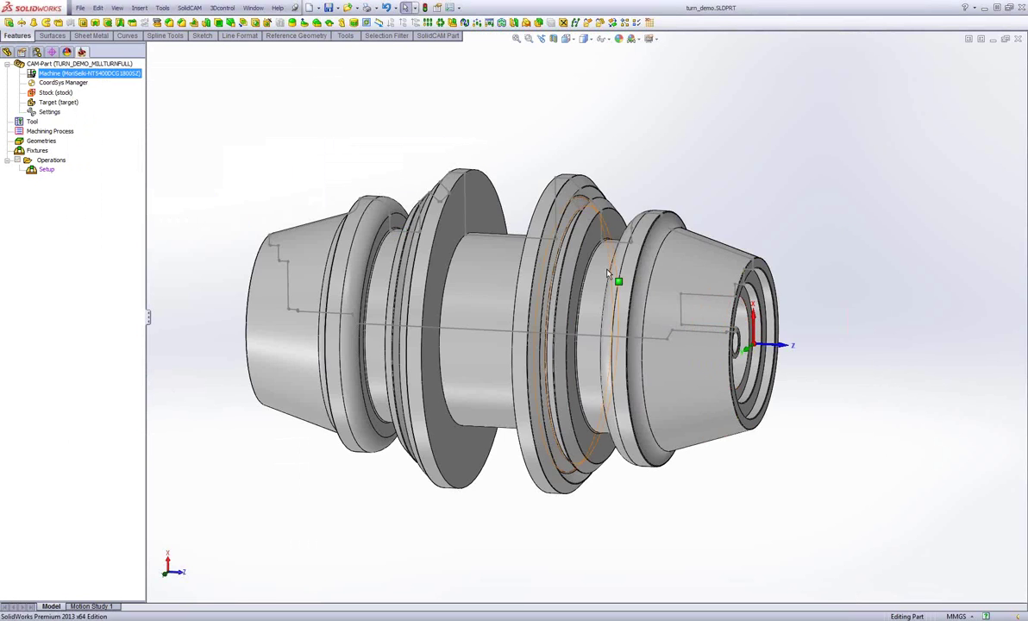
# Check the Mill-Turn options for automatic CAM-Part definition in the SolidCAM settings, and leave without saving
pyautogui.scroll(3, 605, 271)
pyautogui.scroll(-3, 576, 311)
pyautogui.moveTo(493, 159); pyautogui.dragTo(530, 207, button='middle')
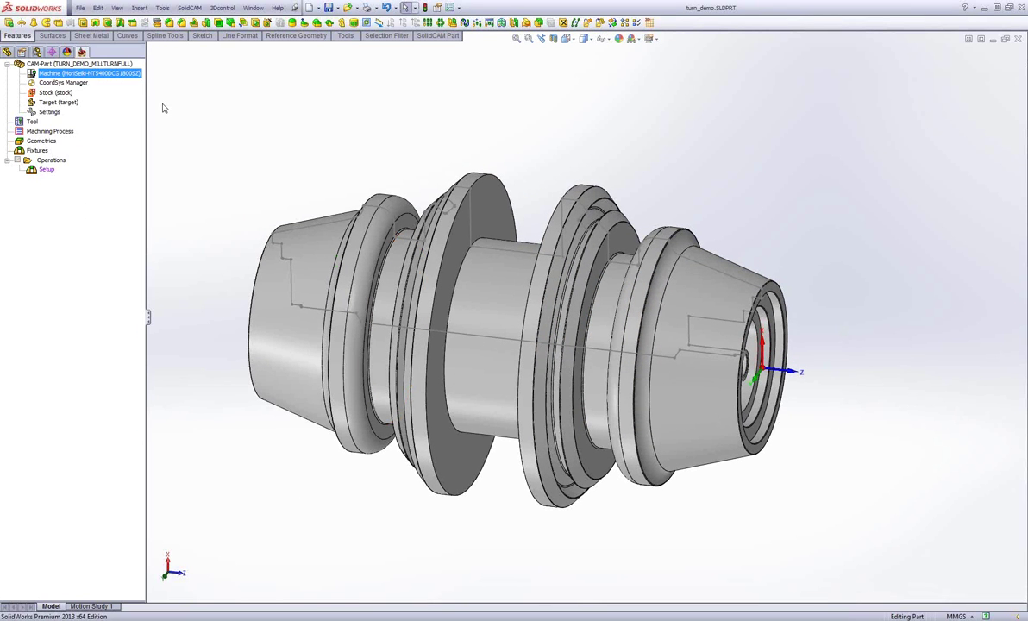
pyautogui.click(195, 8)
pyautogui.click(216, 147)
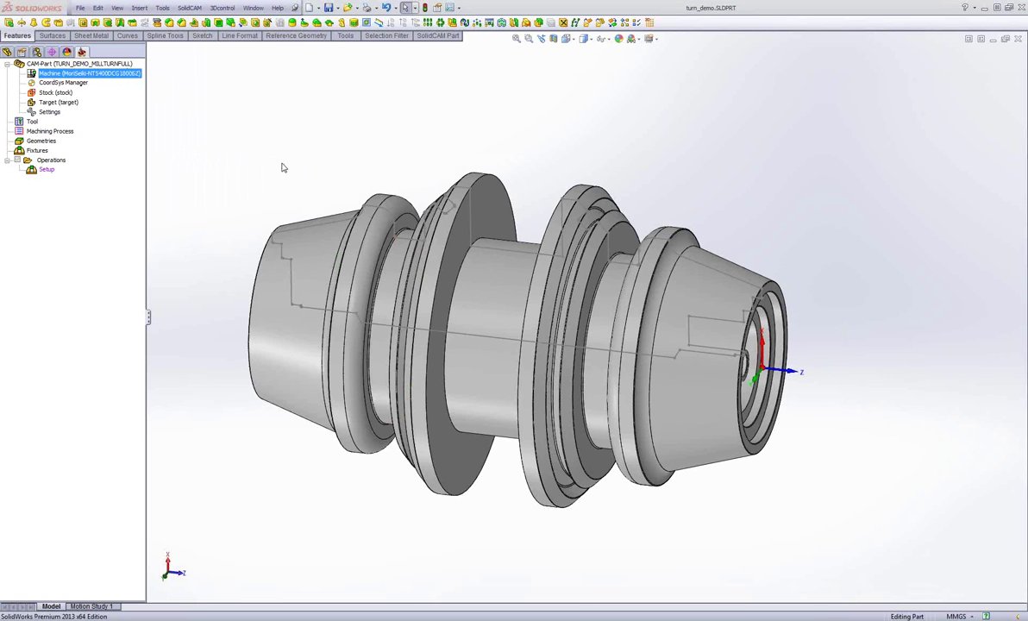
pyautogui.click(309, 160)
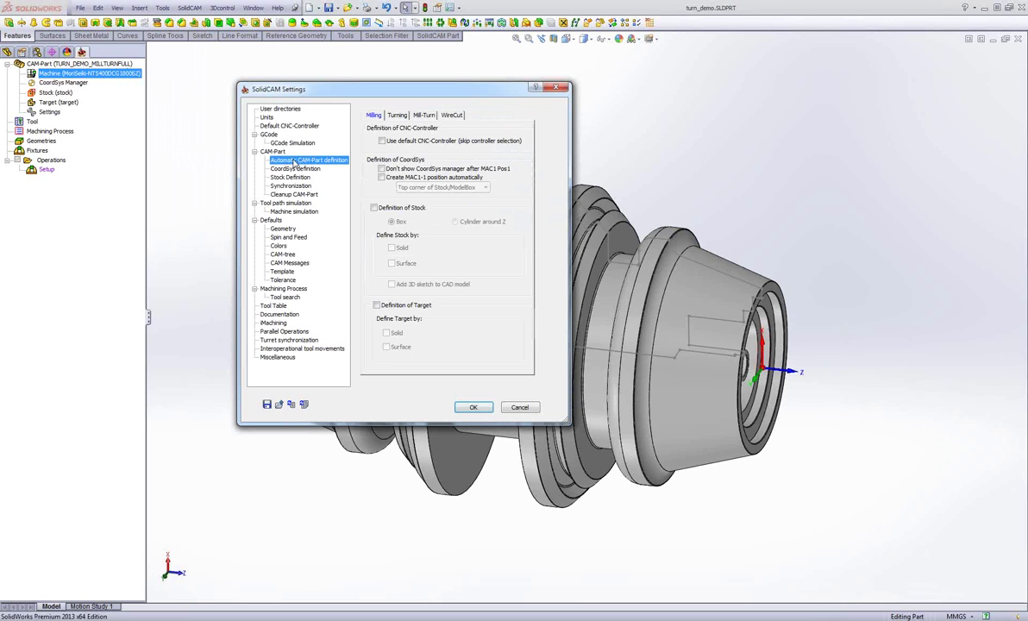
pyautogui.click(422, 116)
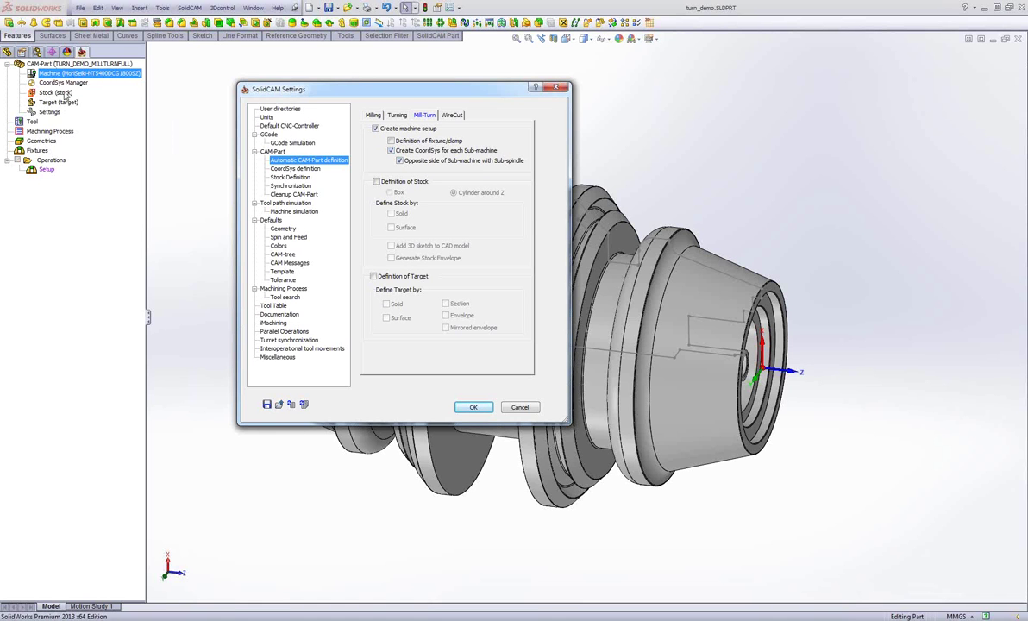
pyautogui.click(392, 151)
pyautogui.click(524, 411)
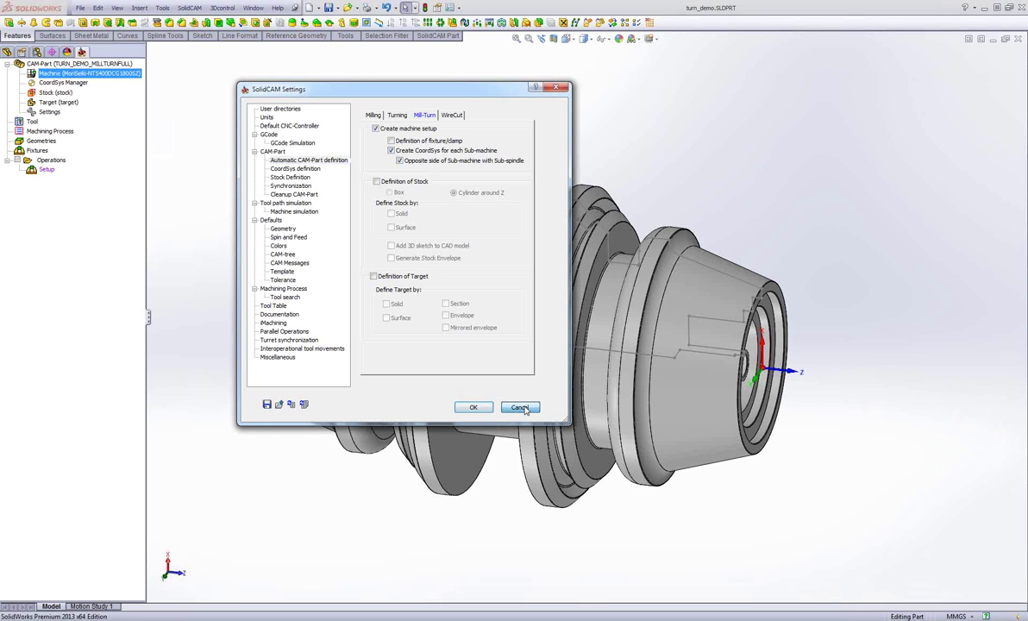
# Reopen the machine setup and show the TR1_TB2 submachine's table components around the part
pyautogui.scroll(2, 580, 364)
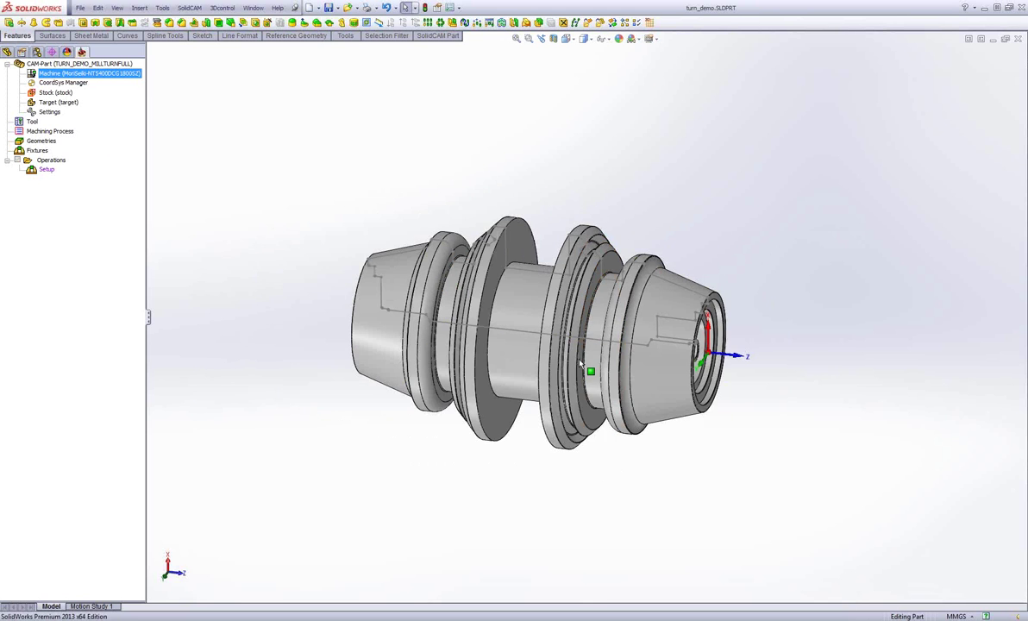
pyautogui.scroll(-1, 580, 364)
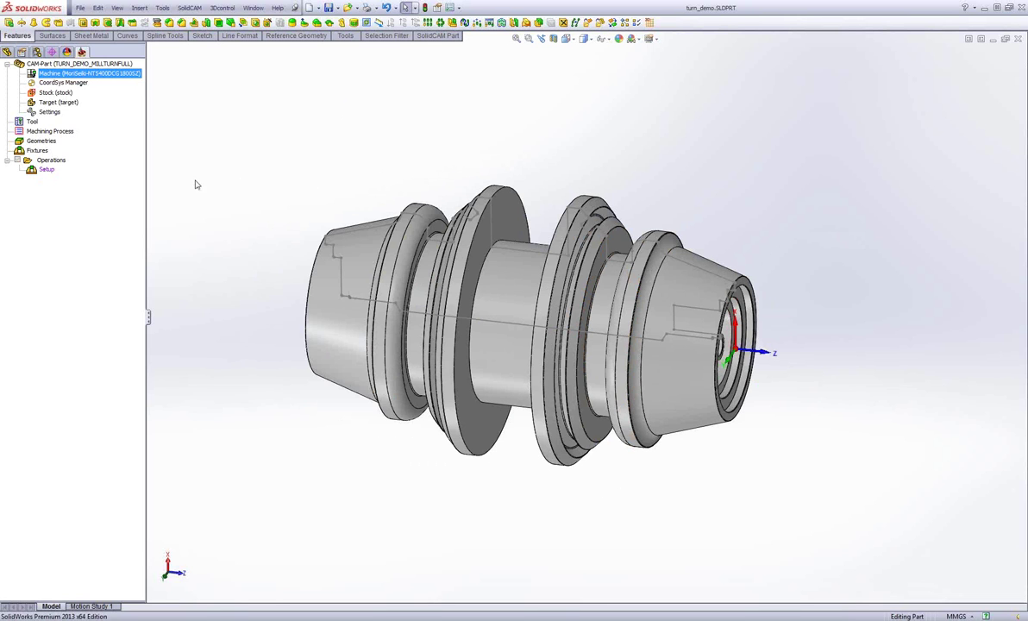
pyautogui.click(46, 169)
pyautogui.doubleClick(49, 171)
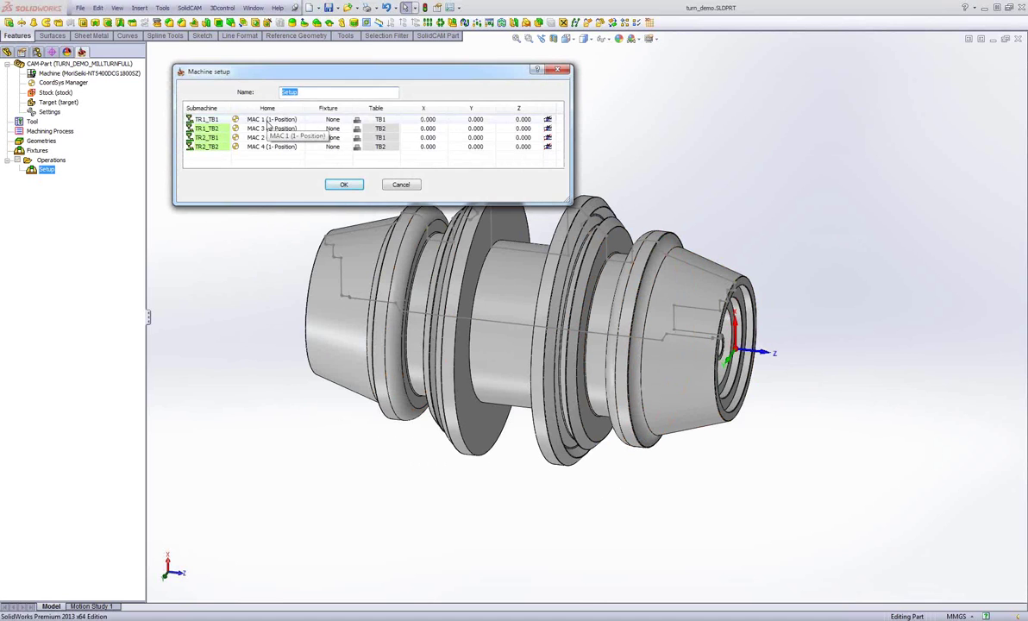
pyautogui.click(265, 121)
pyautogui.click(265, 126)
pyautogui.click(265, 120)
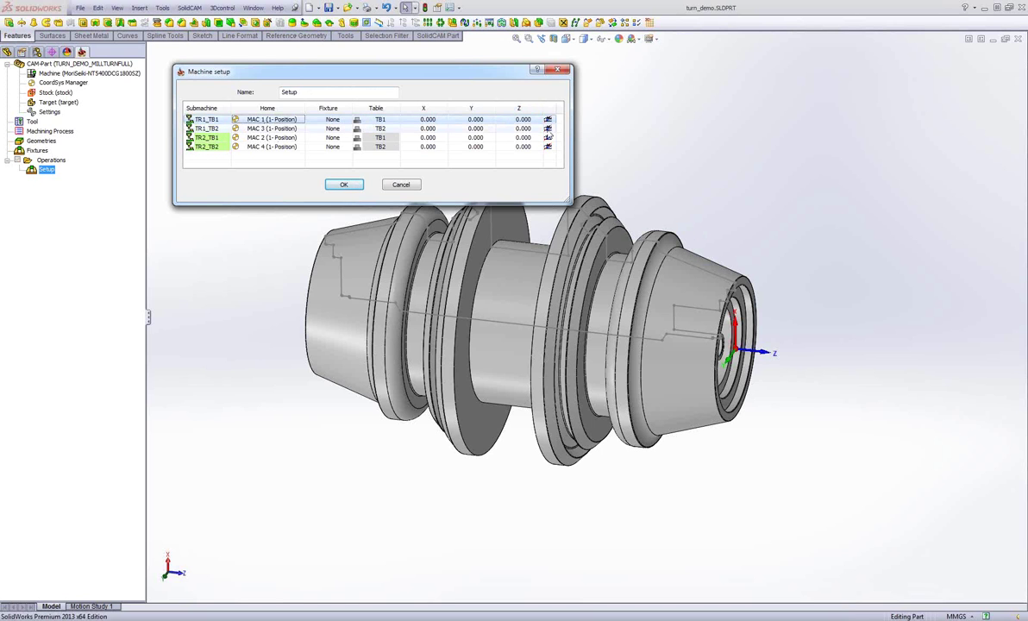
pyautogui.click(513, 128)
pyautogui.click(548, 127)
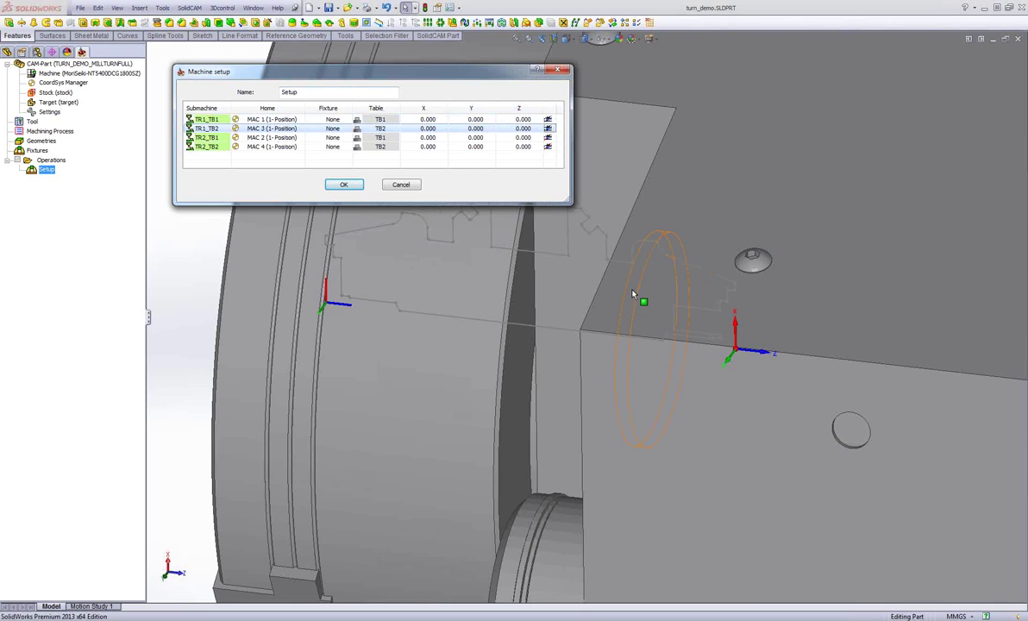
# Examine where the part and its coordinate systems sit relative to the sub-spindle chuck of TR1_TB2
pyautogui.click(634, 294)
pyautogui.scroll(4, 674, 299)
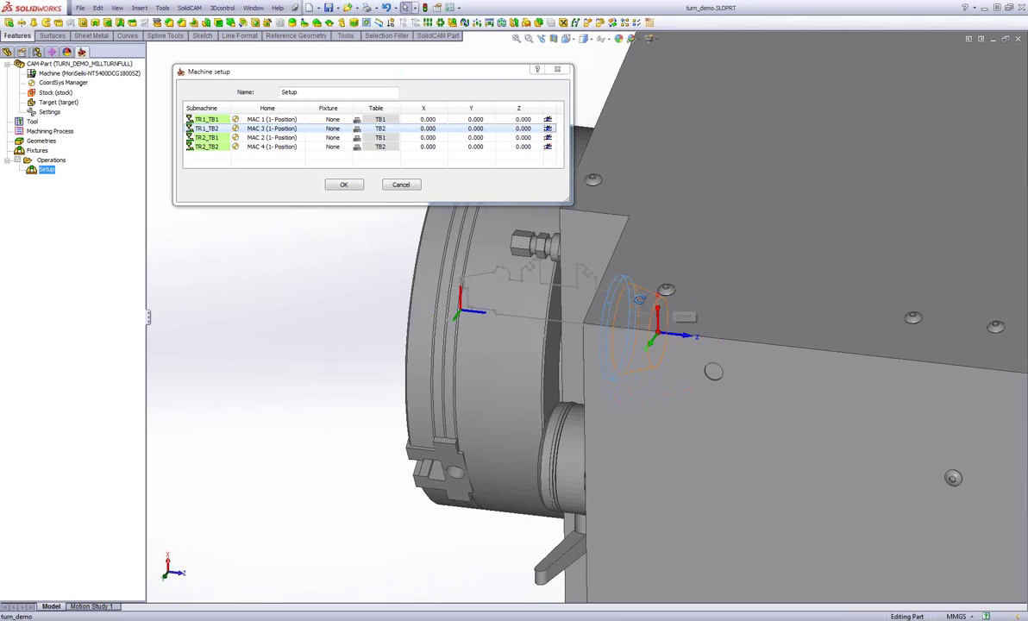
pyautogui.scroll(8, 639, 299)
pyautogui.moveTo(646, 292); pyautogui.dragTo(675, 340, button='middle')
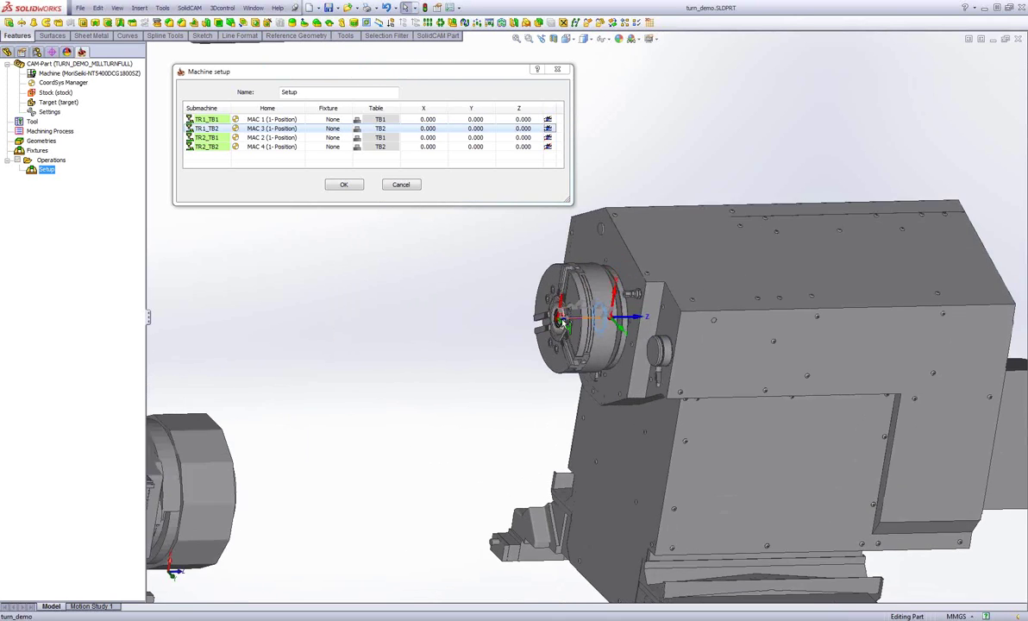
pyautogui.scroll(-6, 565, 322)
pyautogui.scroll(4, 579, 316)
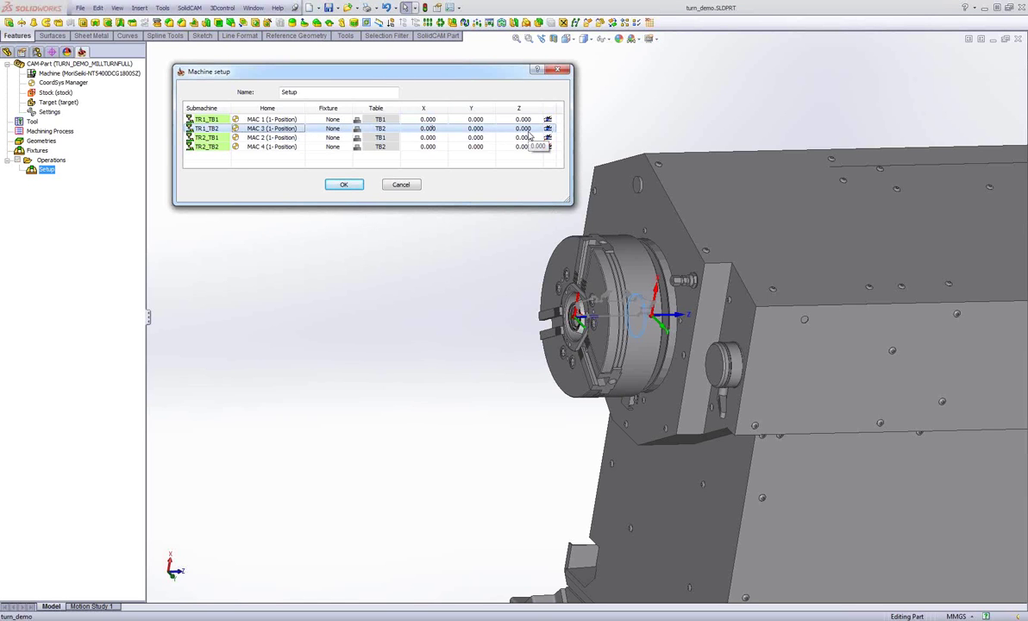
pyautogui.moveTo(494, 275)
pyautogui.mouseDown(button='middle')
pyautogui.moveTo(470, 281)
pyautogui.moveTo(503, 284)
pyautogui.moveTo(487, 267)
pyautogui.moveTo(493, 283)
pyautogui.mouseUp(button='middle')
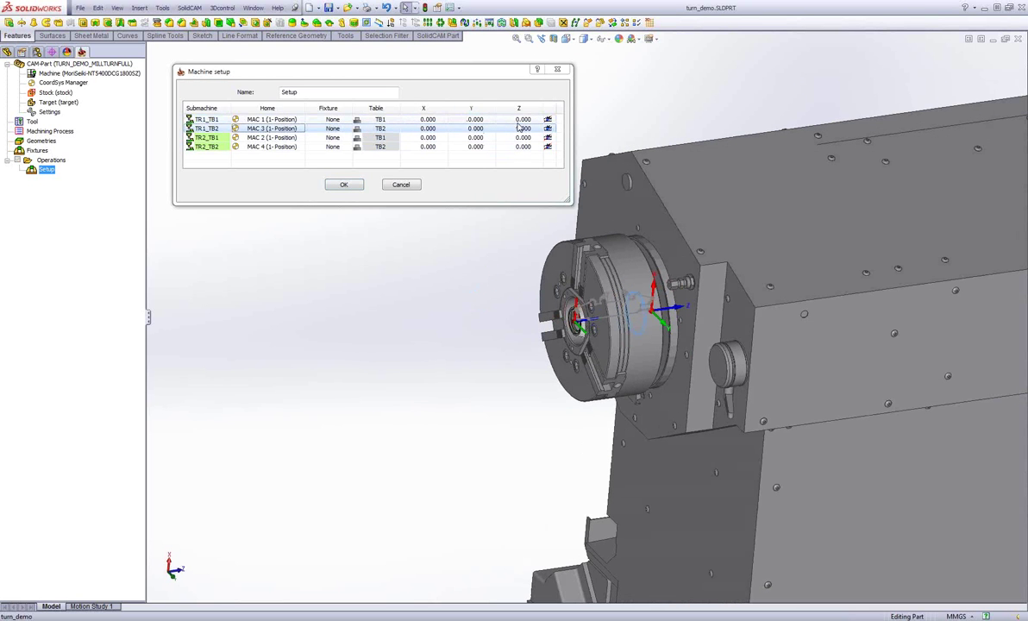
pyautogui.scroll(2, 569, 328)
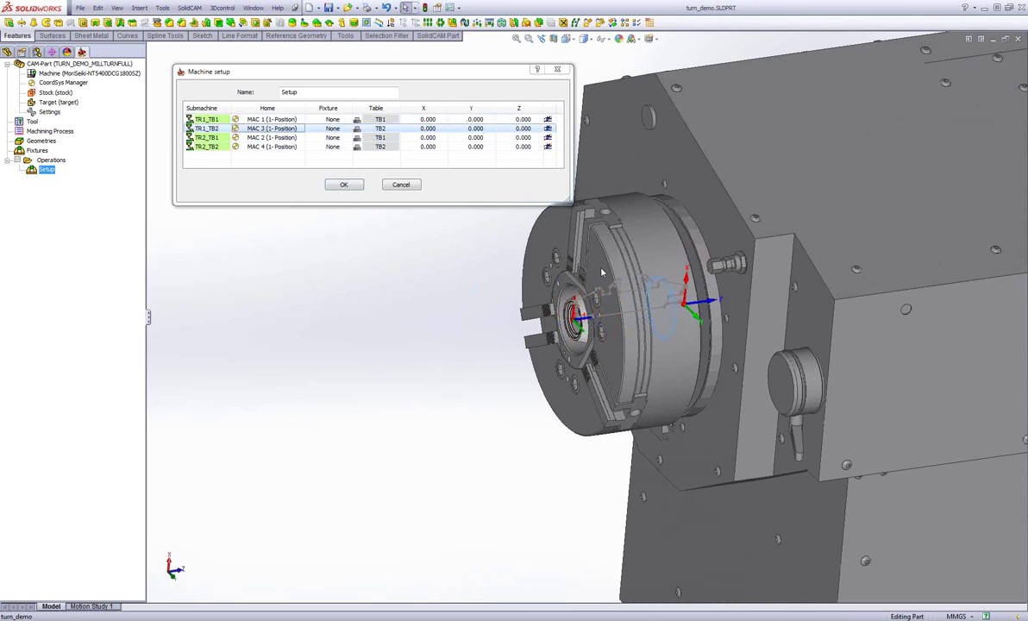
pyautogui.scroll(-5, 561, 324)
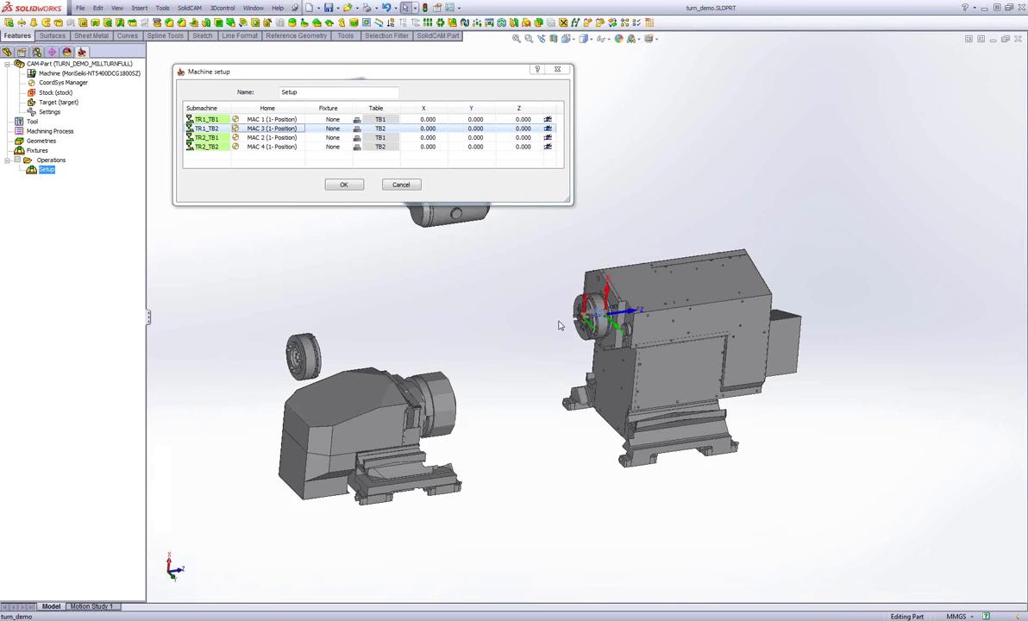
pyautogui.scroll(6, 559, 325)
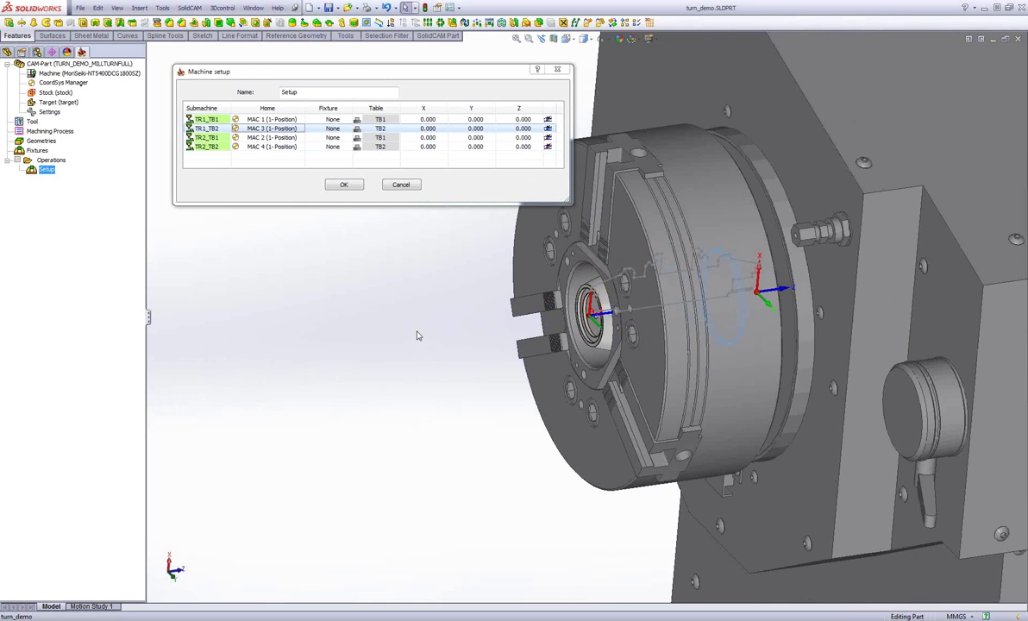
# Set the Z offset of submachine TR1_TB2 to -200 and refresh its table display around the part
pyautogui.moveTo(449, 320)
pyautogui.mouseDown(button='middle')
pyautogui.moveTo(428, 310)
pyautogui.moveTo(443, 308)
pyautogui.mouseUp(button='middle')
pyautogui.click(521, 128)
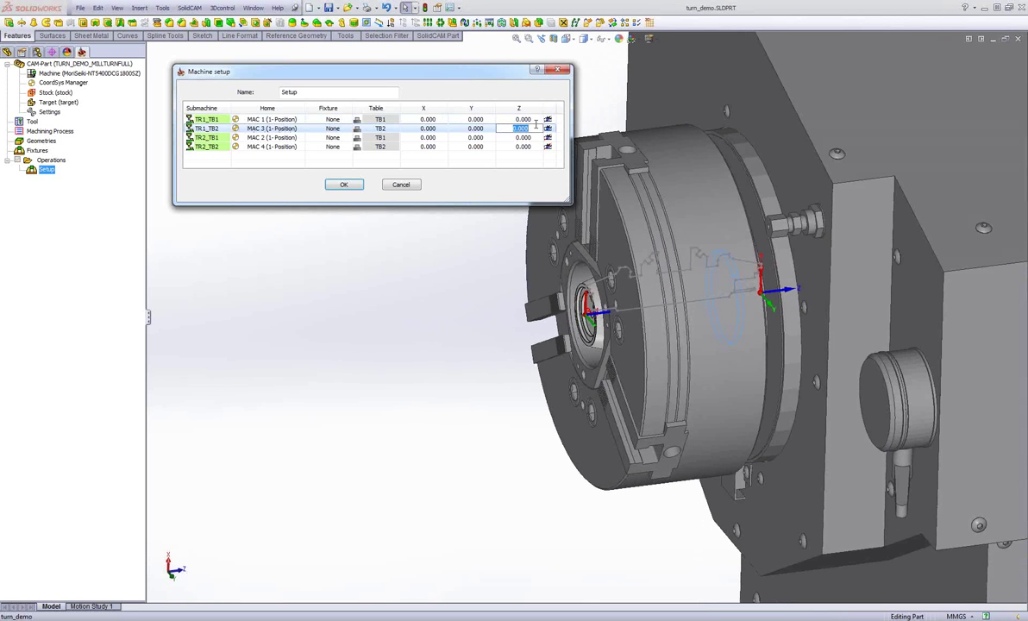
pyautogui.write('-200')
pyautogui.press('Return')
pyautogui.click(548, 130)
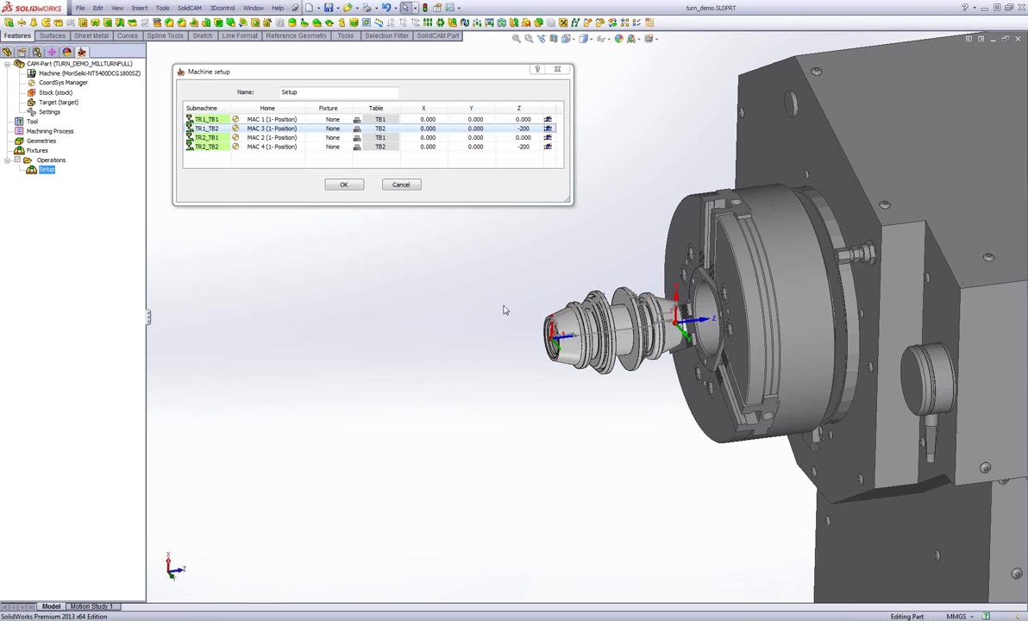
pyautogui.moveTo(515, 310); pyautogui.dragTo(502, 289, button='middle')
pyautogui.hotkey('ctrl', '7')
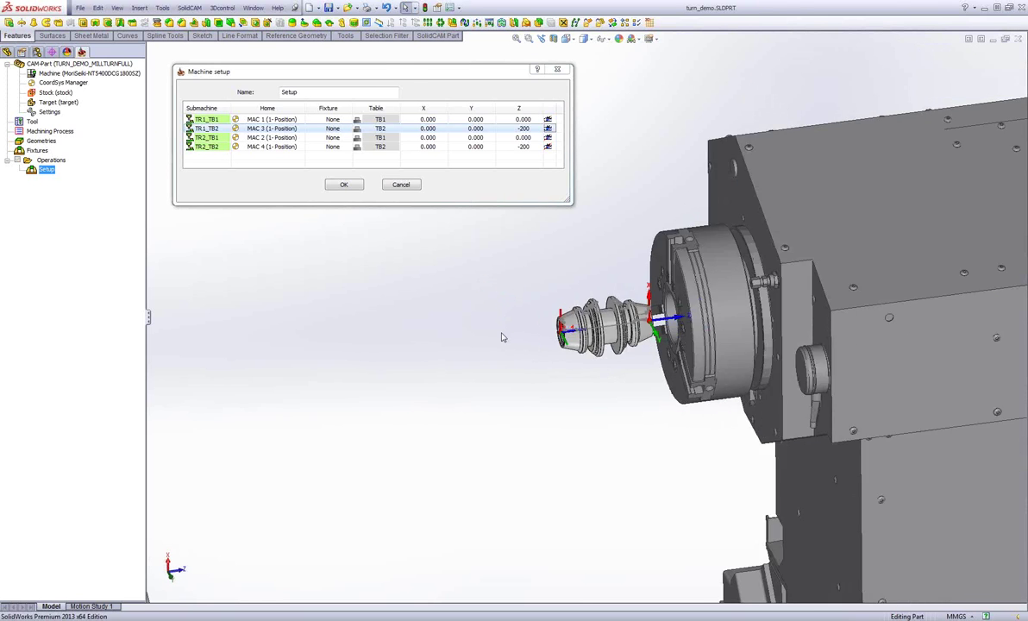
# Show the table components of submachine TR1_TB1 and examine where the part sits in the main spindle chuck
pyautogui.click(549, 119)
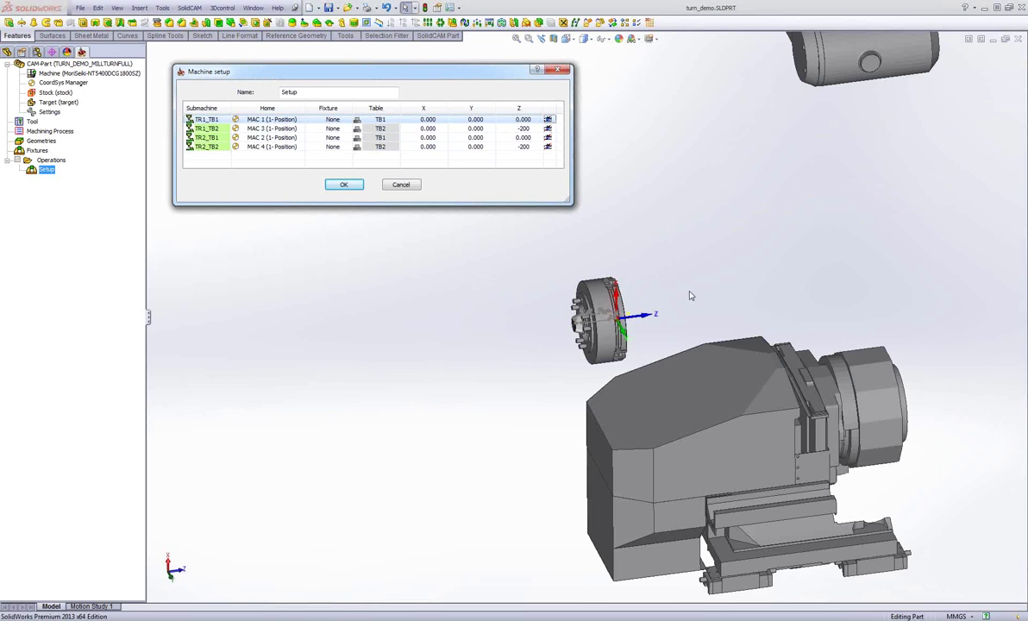
pyautogui.moveTo(626, 260); pyautogui.dragTo(655, 311, button='middle')
pyautogui.scroll(-6, 526, 278)
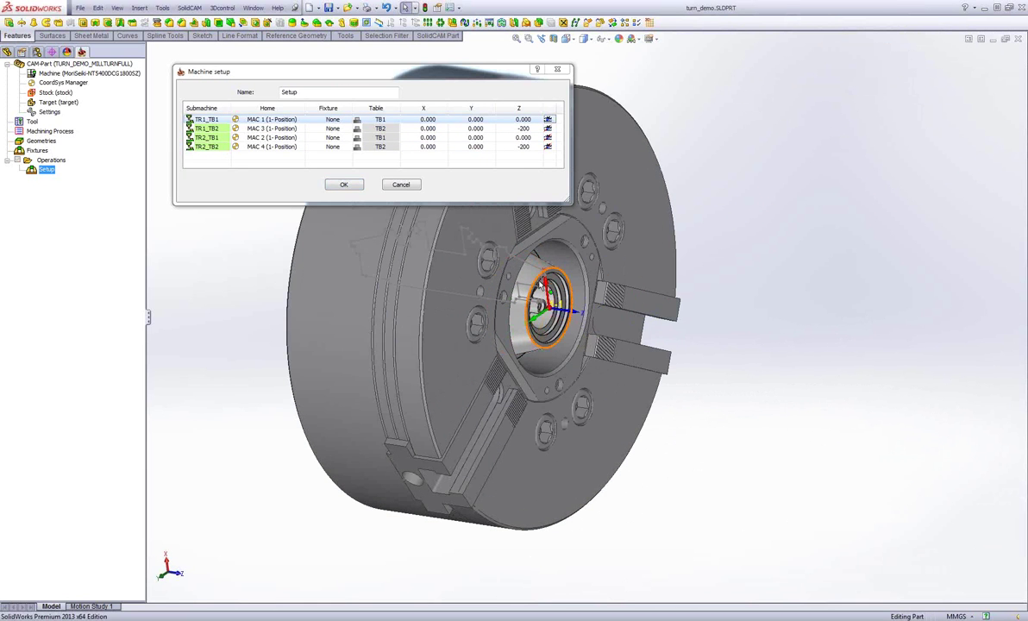
pyautogui.moveTo(544, 280)
pyautogui.mouseDown(button='middle')
pyautogui.moveTo(574, 287)
pyautogui.moveTo(551, 286)
pyautogui.mouseUp(button='middle')
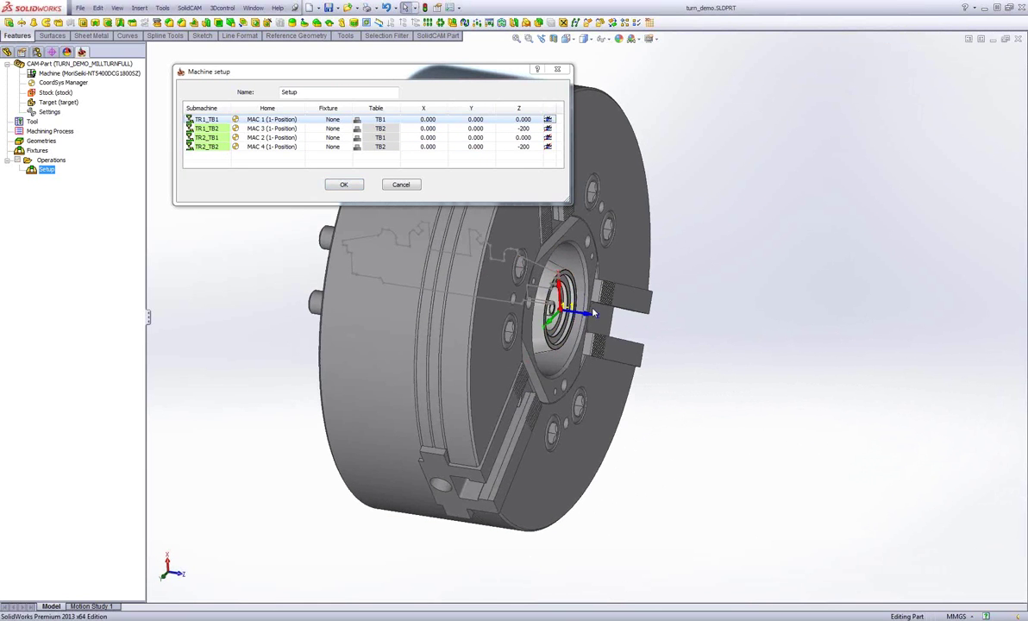
# Set the Z offset of submachine TR1_TB1 to 200 and refresh its table display
pyautogui.click(520, 119)
pyautogui.write('2')
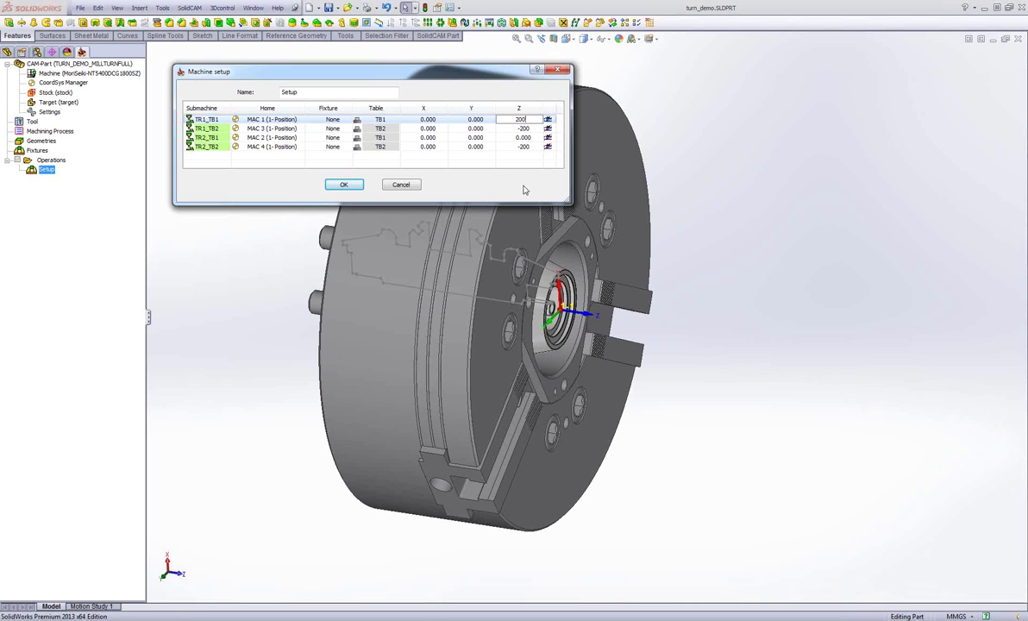
pyautogui.click(551, 123)
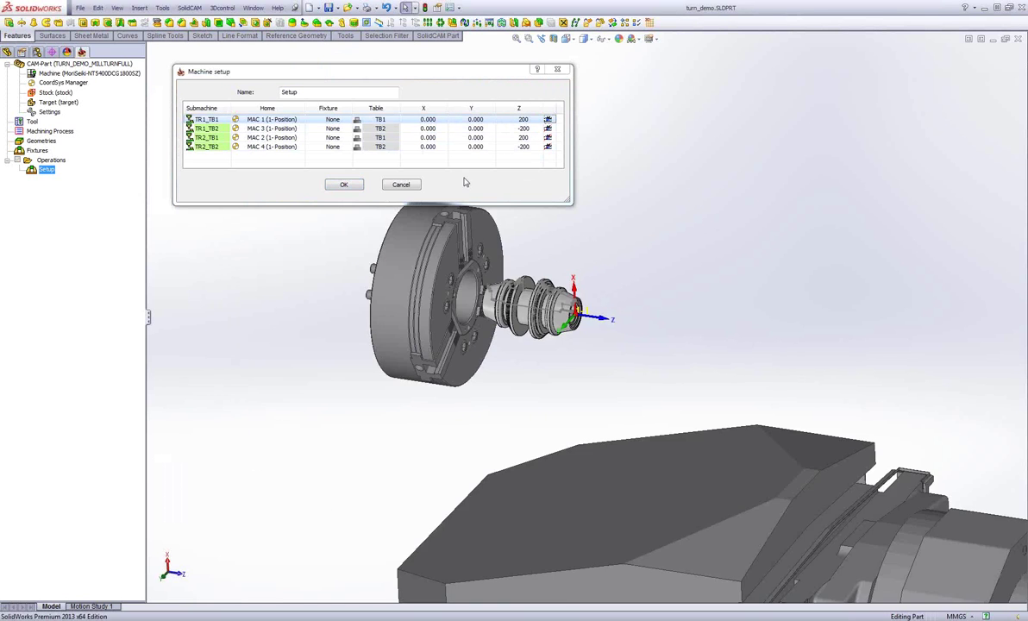
# Examine the part's position in front of the main spindle chuck, and hide the TR1_TB1 table components
pyautogui.moveTo(498, 285); pyautogui.dragTo(546, 285, button='middle')
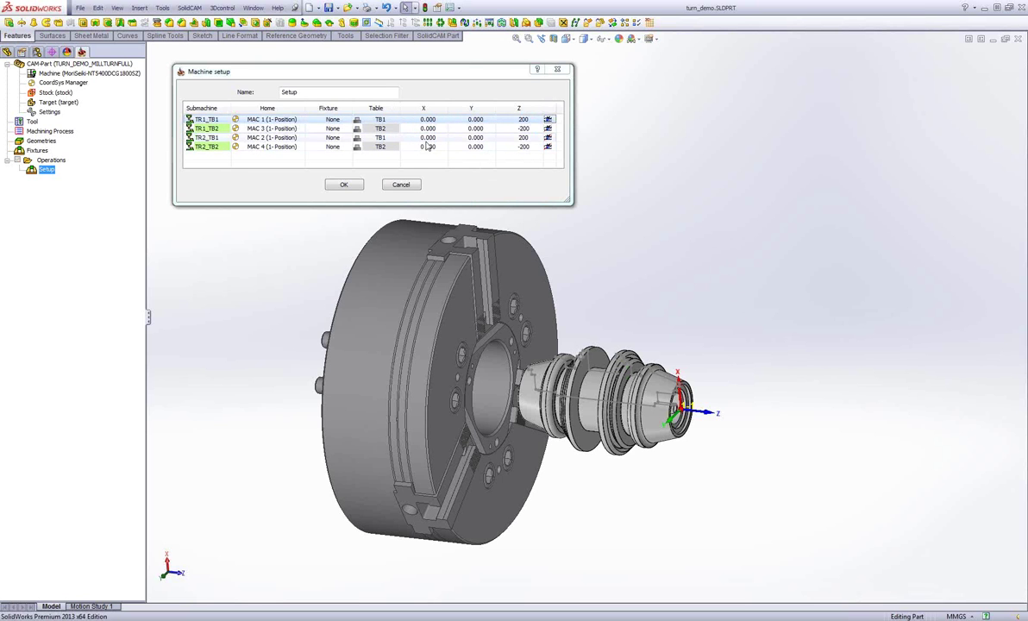
pyautogui.moveTo(676, 317); pyautogui.dragTo(655, 284, button='middle')
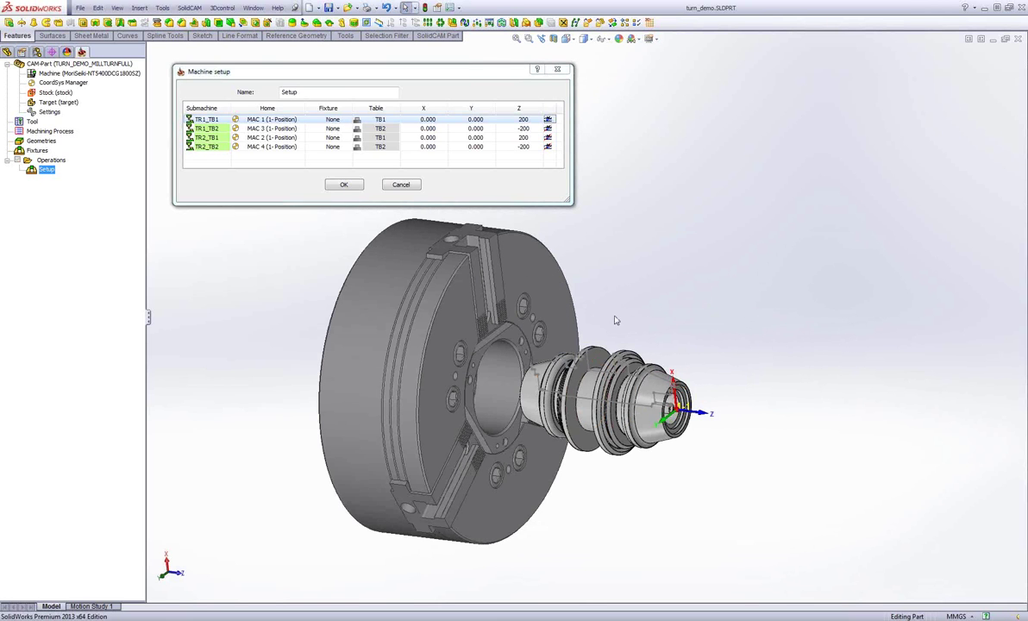
pyautogui.moveTo(615, 321); pyautogui.dragTo(603, 293, button='middle')
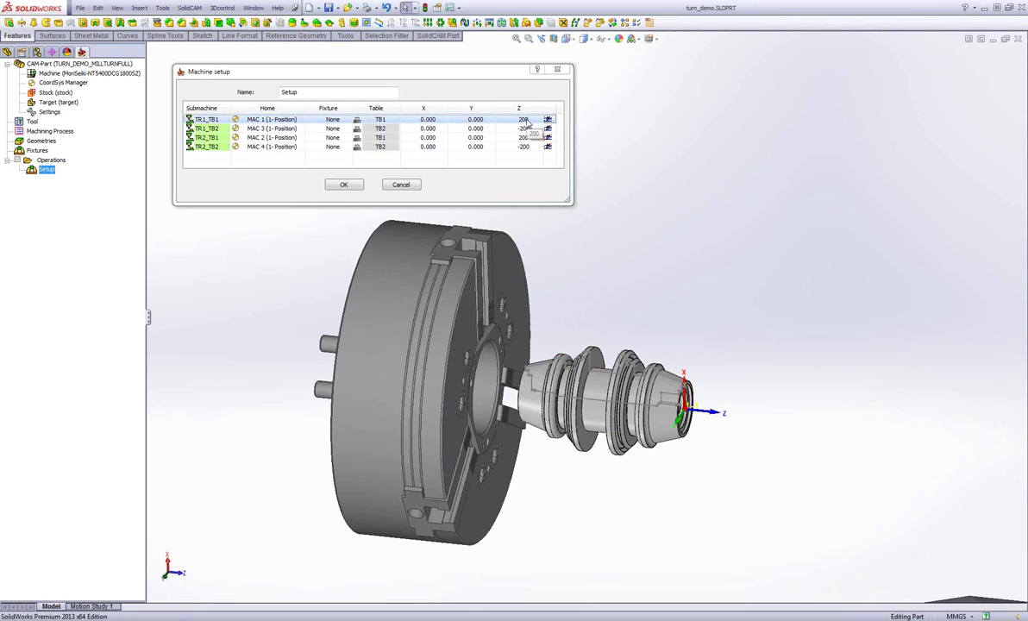
pyautogui.moveTo(638, 329); pyautogui.dragTo(603, 314, button='middle')
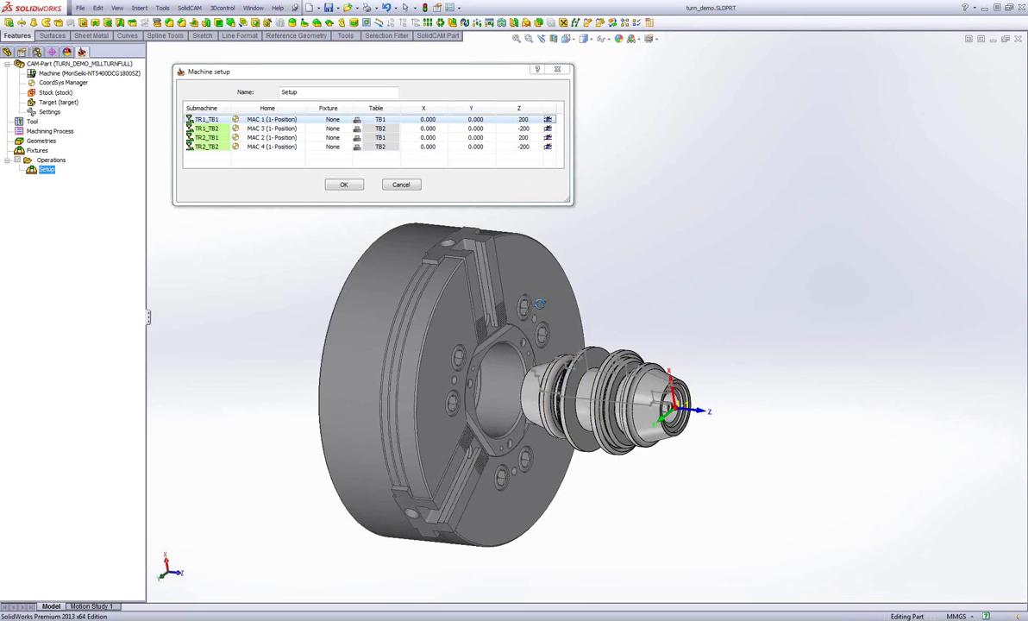
pyautogui.moveTo(542, 316)
pyautogui.mouseDown(button='middle')
pyautogui.moveTo(557, 283)
pyautogui.moveTo(566, 289)
pyautogui.moveTo(554, 302)
pyautogui.mouseUp(button='middle')
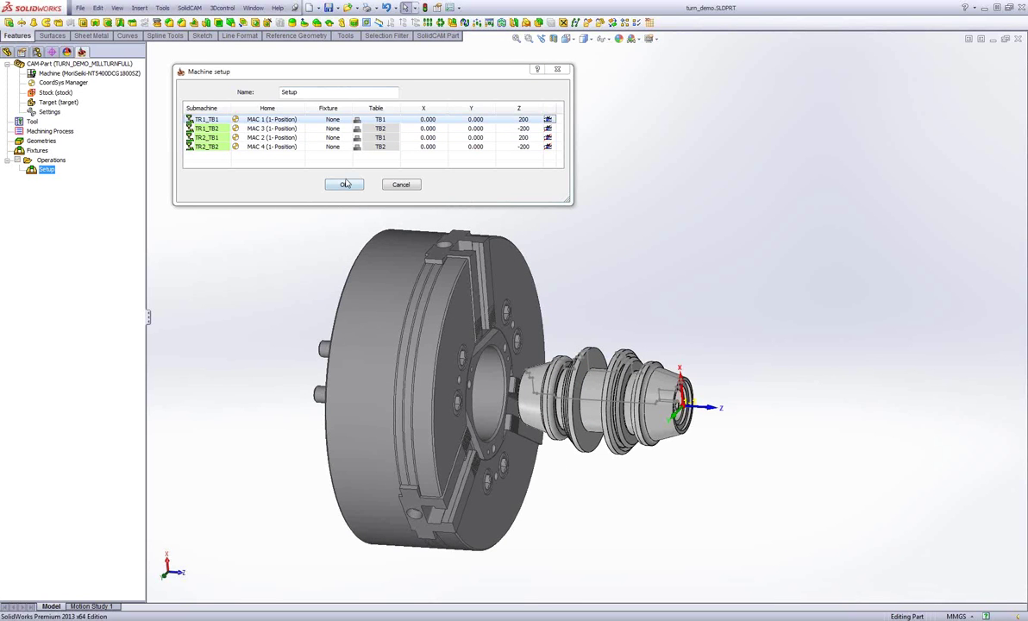
pyautogui.click(550, 120)
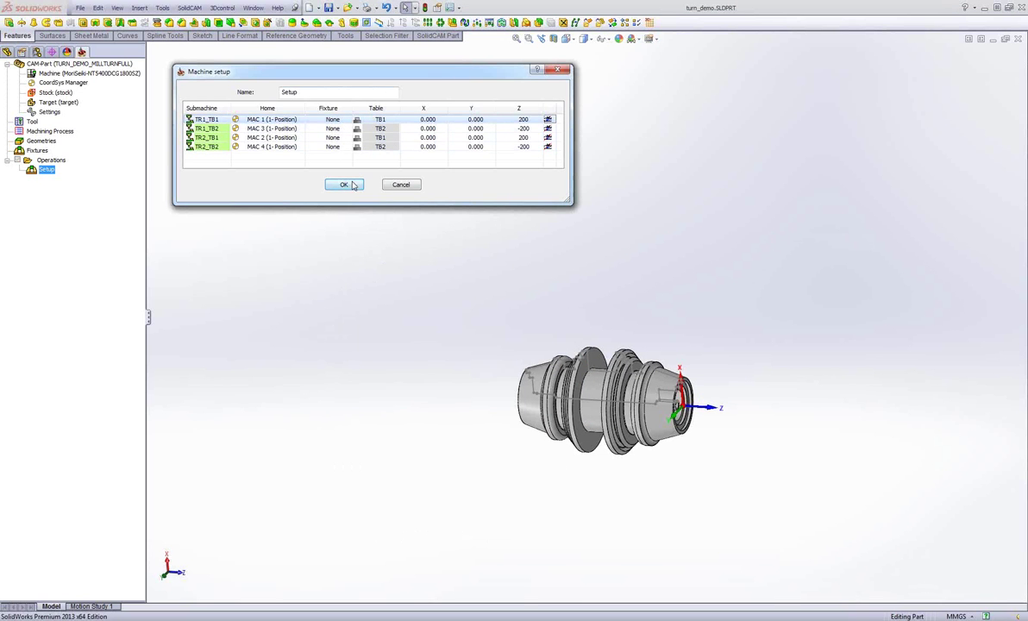
# Open a new fixture definition for TR1_TB1, leave it without creating one, and accept the machine setup
pyautogui.rightClick(336, 120)
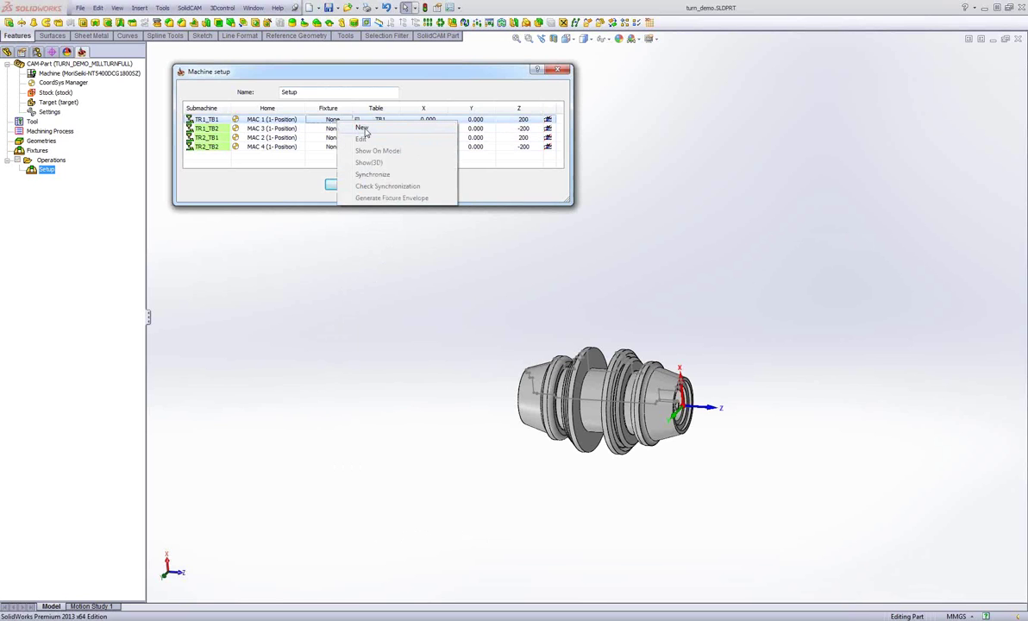
pyautogui.click(360, 139)
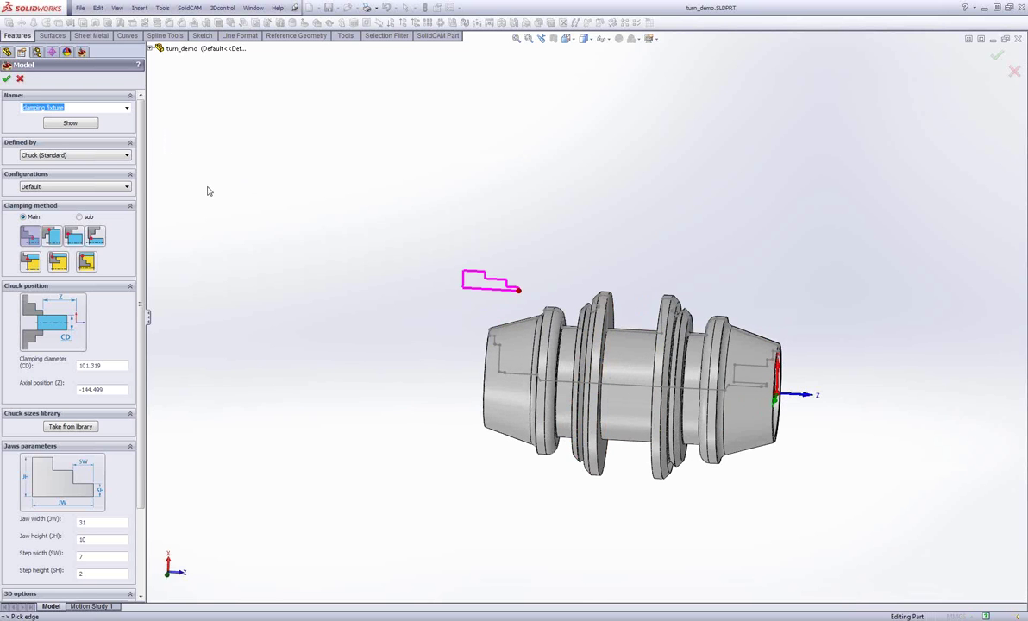
pyautogui.click(20, 80)
pyautogui.click(344, 186)
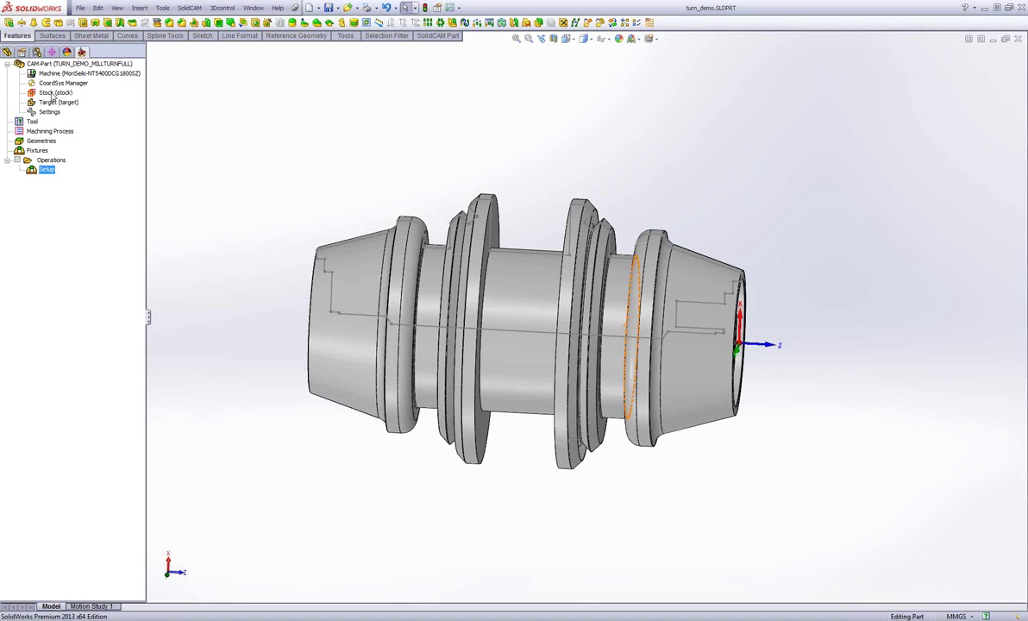
# Check which definition methods are available for the stock, and leave its definition without changes
pyautogui.doubleClick(54, 93)
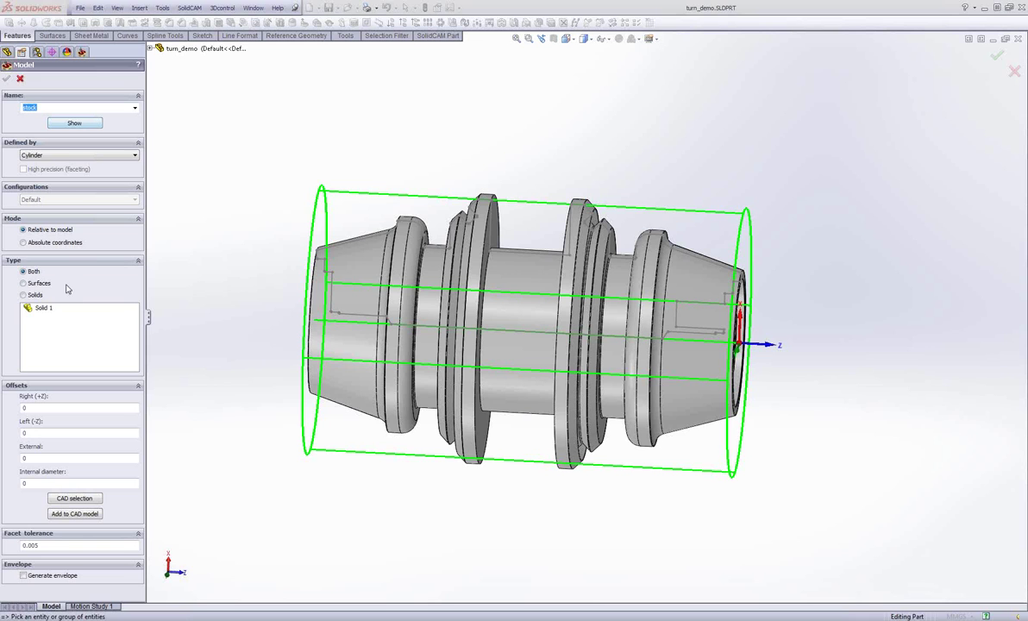
pyautogui.click(69, 155)
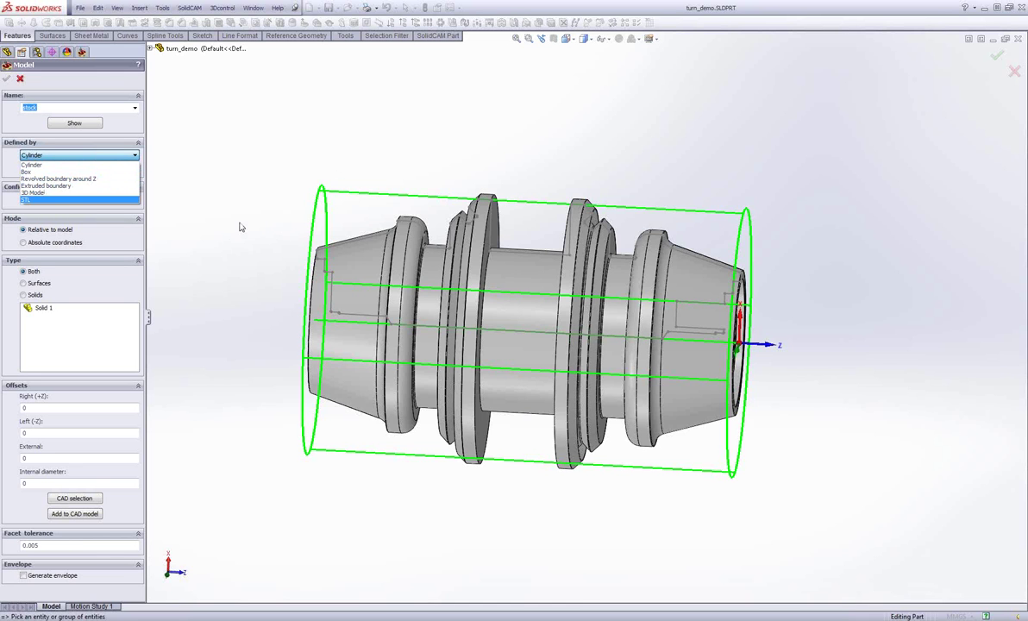
pyautogui.click(97, 335)
pyautogui.click(64, 155)
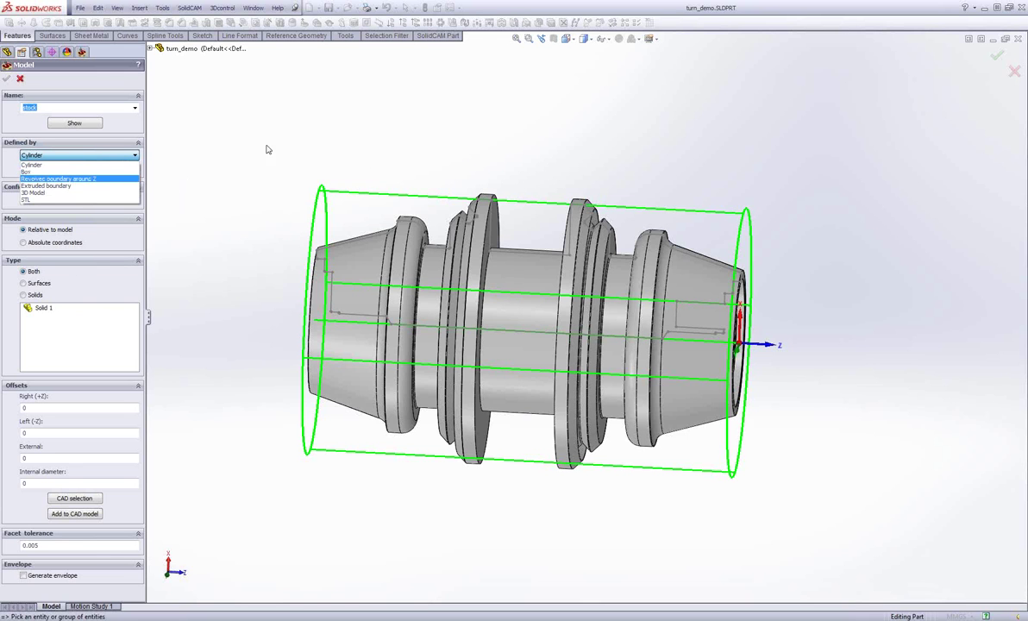
pyautogui.click(87, 154)
pyautogui.click(20, 78)
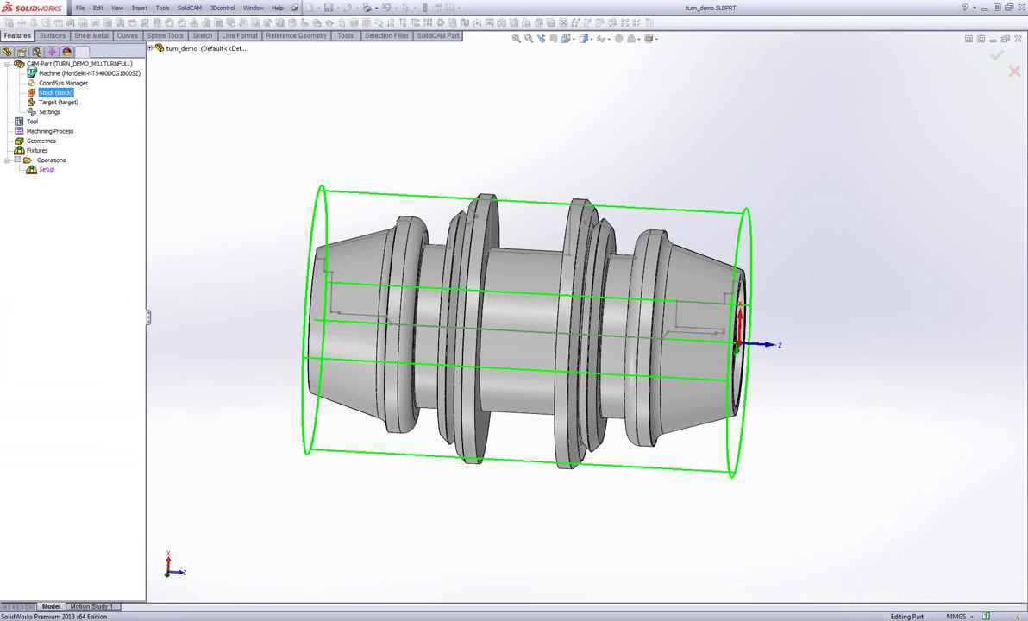
# Show the hidden stock body listed in the swx folder of the model tree
pyautogui.click(9, 54)
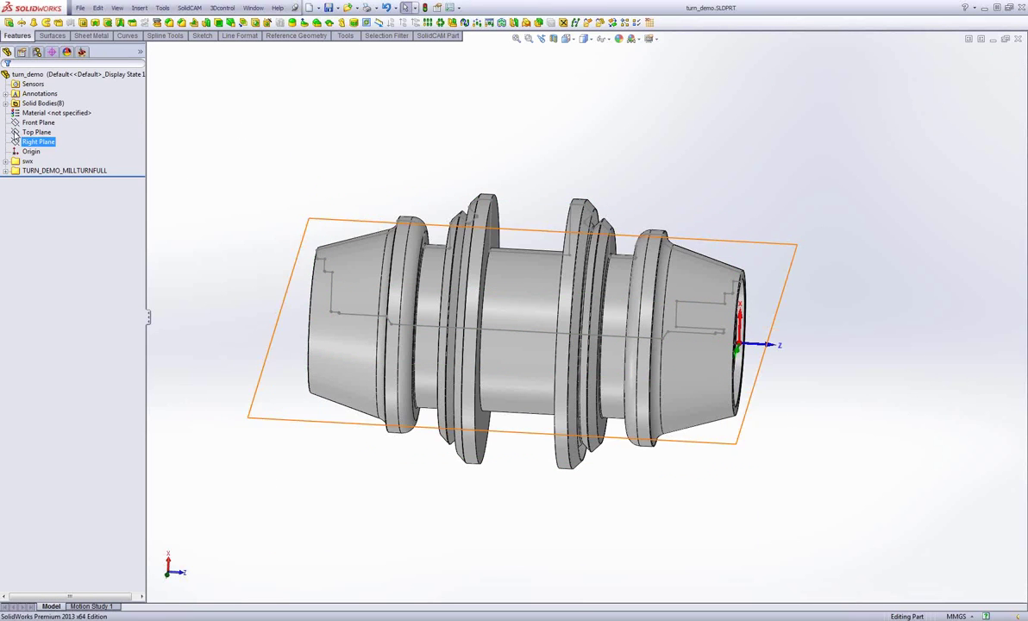
pyautogui.click(6, 162)
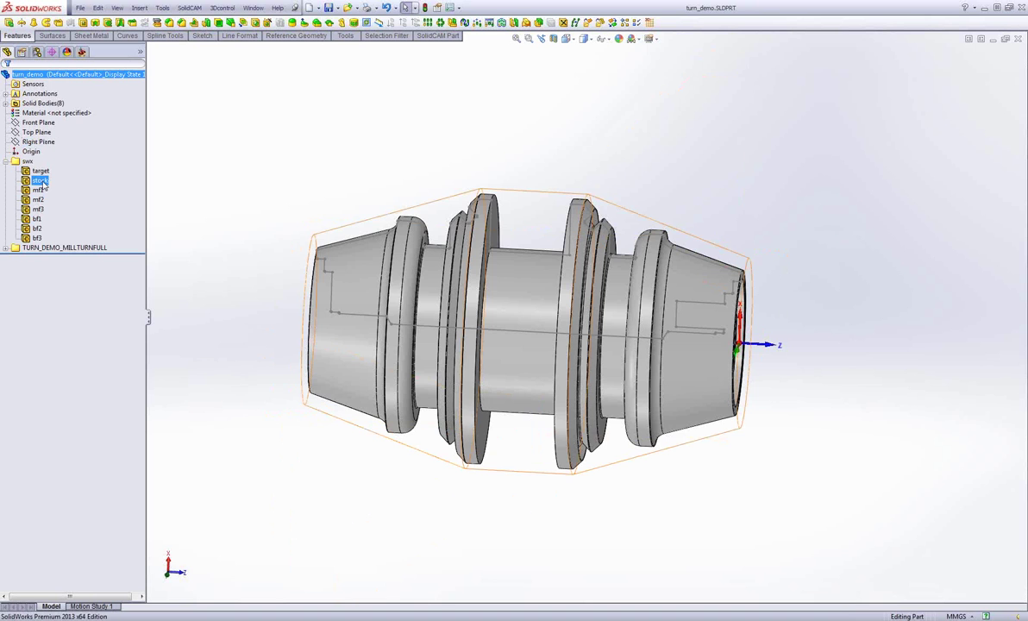
pyautogui.click(40, 180)
pyautogui.click(52, 170)
pyautogui.click(319, 129)
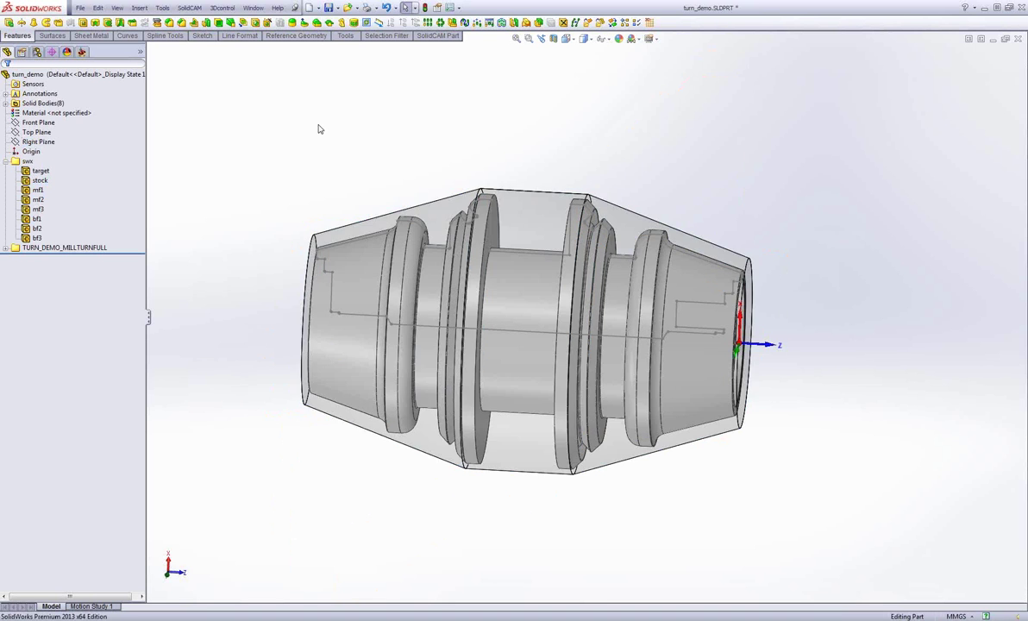
pyautogui.moveTo(319, 129); pyautogui.dragTo(366, 249, button='middle')
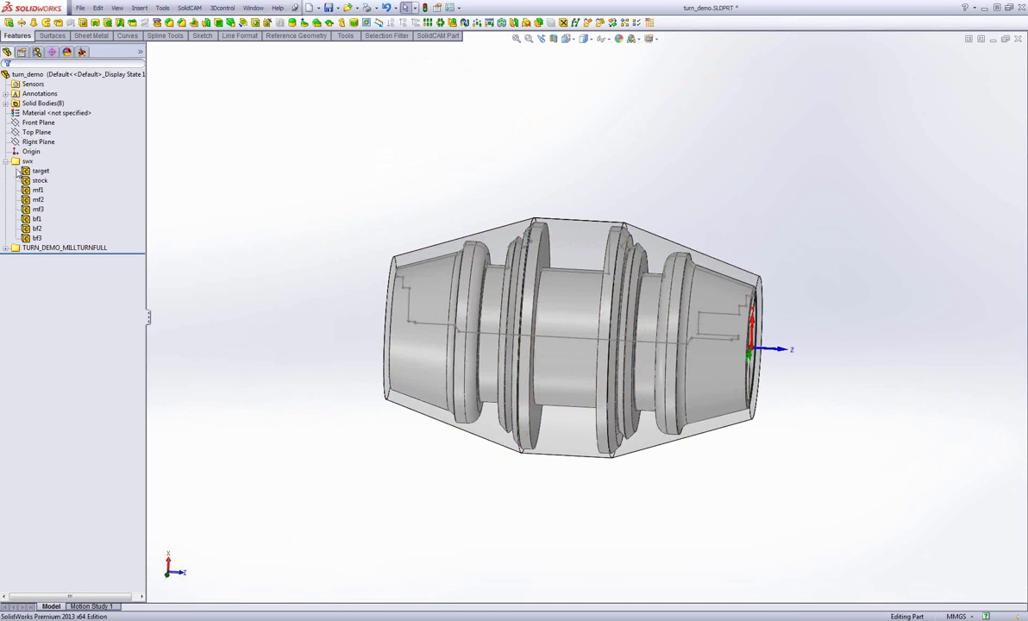
# Show the hidden jaw bodies mf1 through bf3 around the part, and open and accept the machine setup
pyautogui.click(6, 102)
pyautogui.click(37, 132)
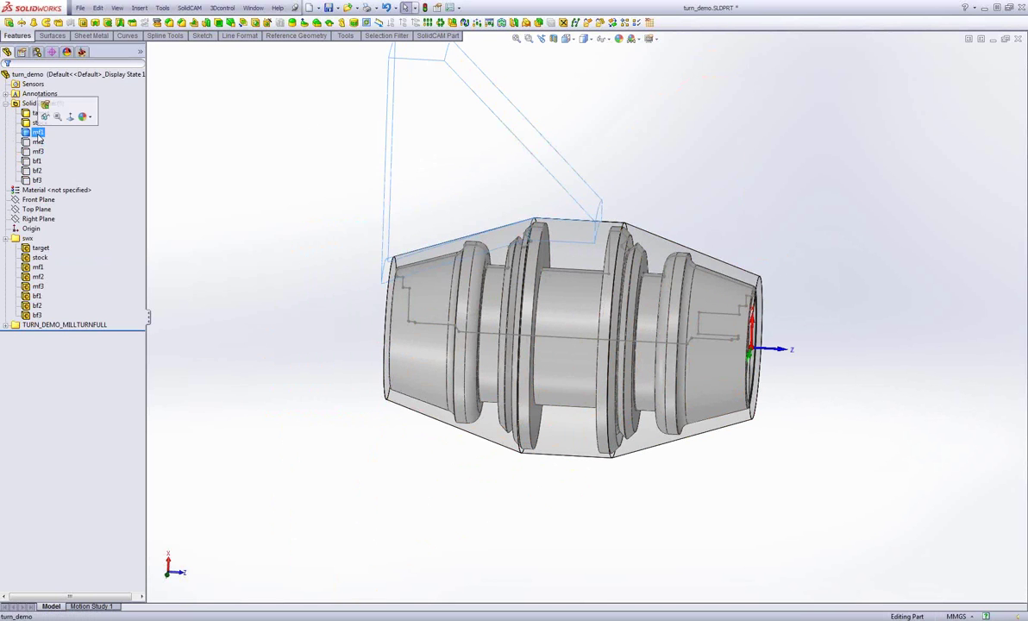
pyautogui.keyDown('shift'); pyautogui.click(36, 180); pyautogui.keyUp('shift')
pyautogui.click(115, 173)
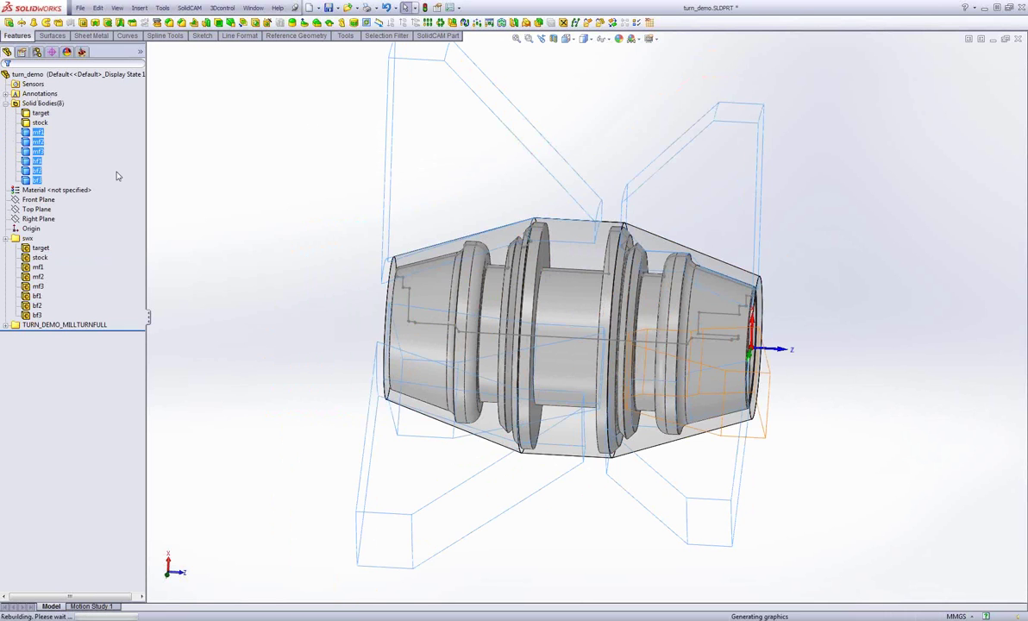
pyautogui.click(264, 172)
pyautogui.moveTo(264, 173); pyautogui.dragTo(690, 328, button='middle')
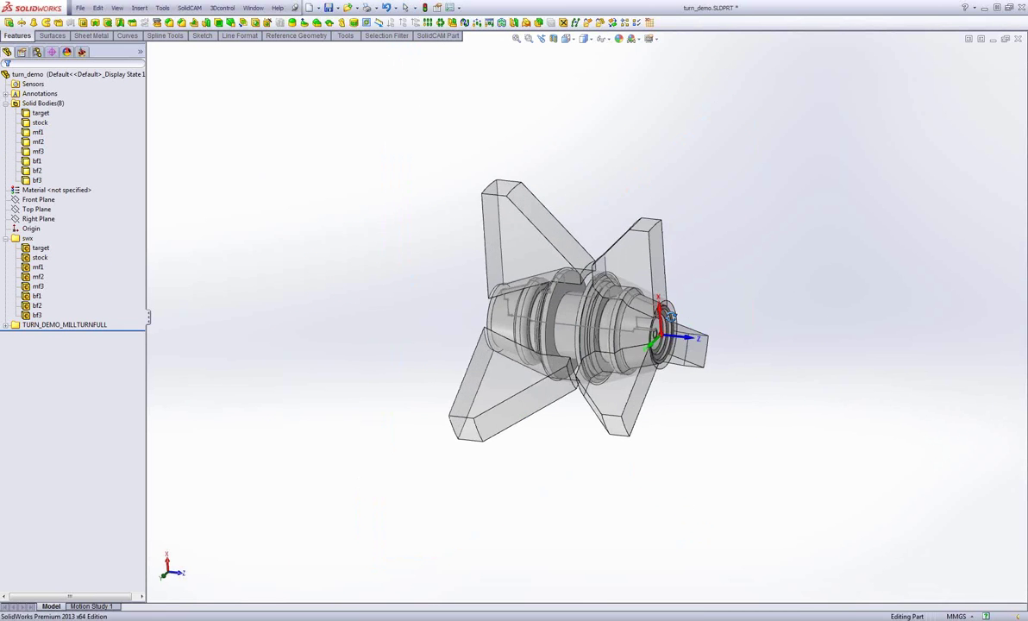
pyautogui.scroll(3, 718, 315)
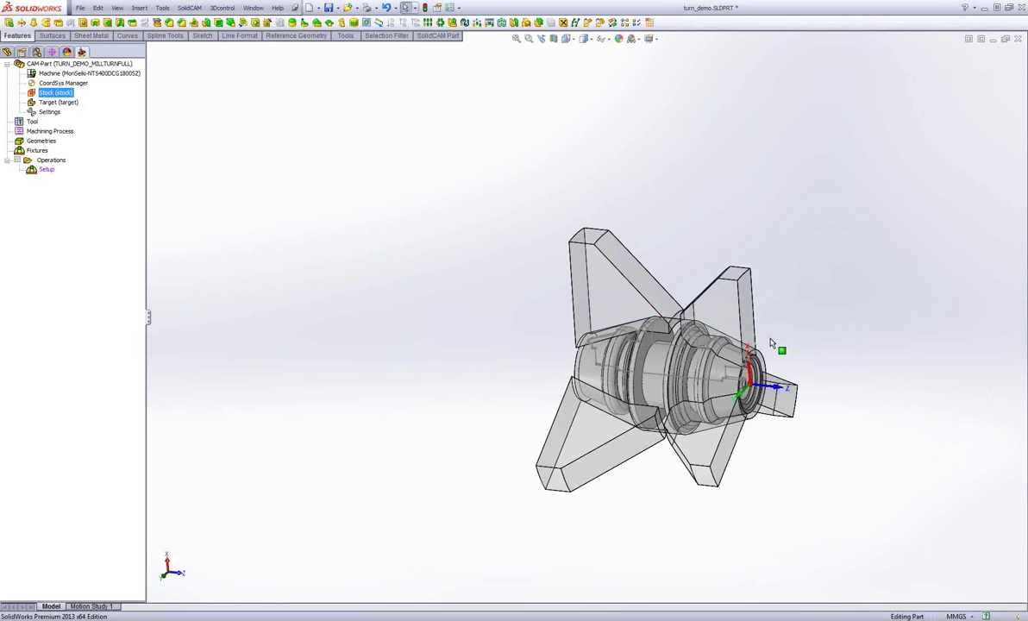
pyautogui.scroll(-3, 729, 358)
pyautogui.scroll(-2, 729, 364)
pyautogui.doubleClick(46, 169)
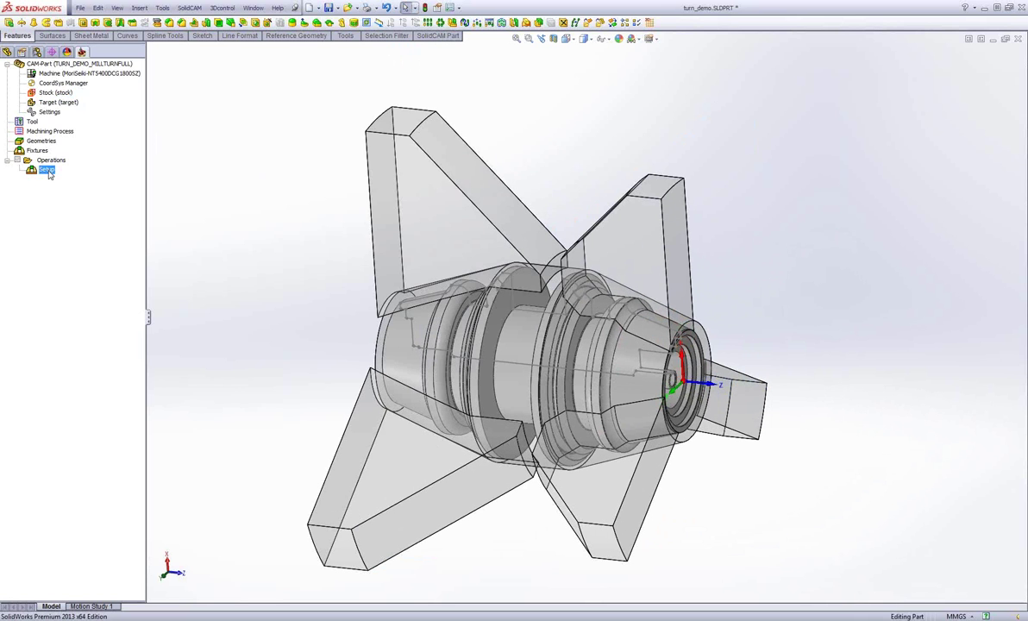
pyautogui.click(345, 181)
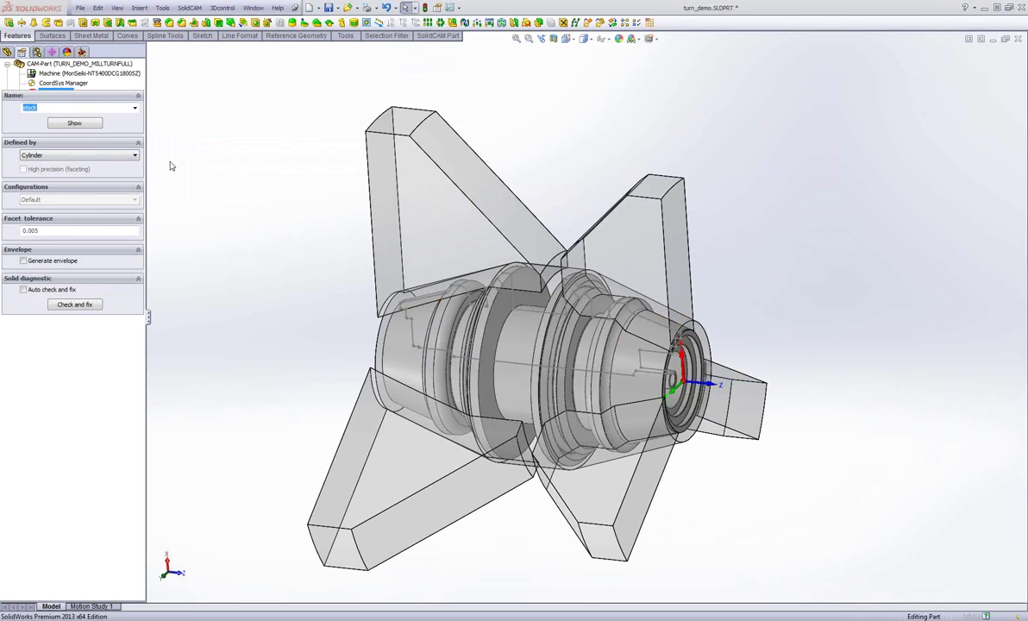
# Redefine the stock as a 3D Model using the translucent stock body, with Generate envelope enabled
pyautogui.click(51, 158)
pyautogui.press('Escape')
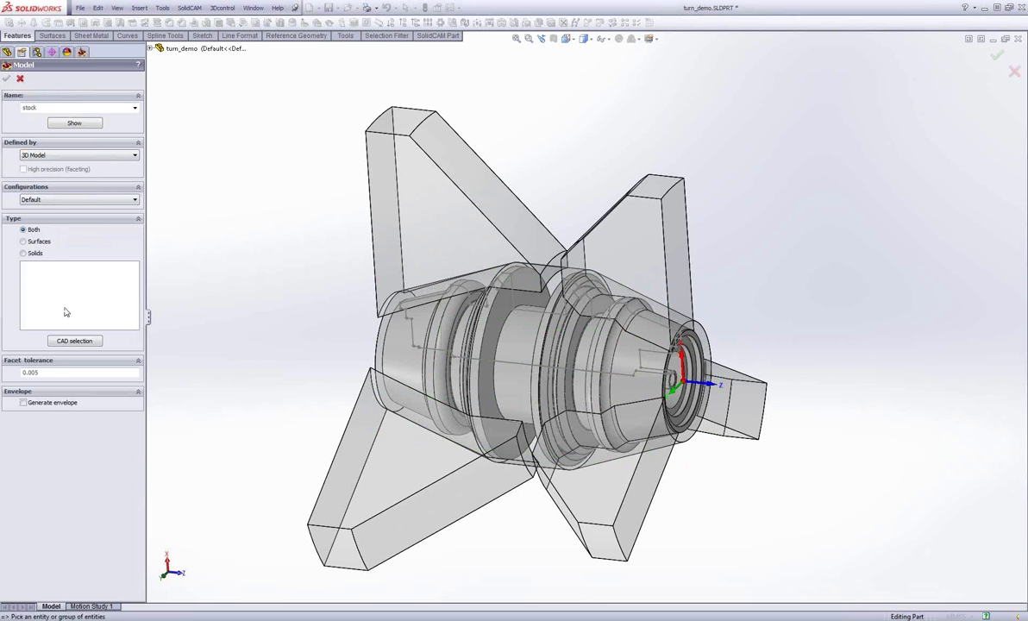
pyautogui.click(49, 401)
pyautogui.moveTo(473, 328); pyautogui.dragTo(504, 273, button='middle')
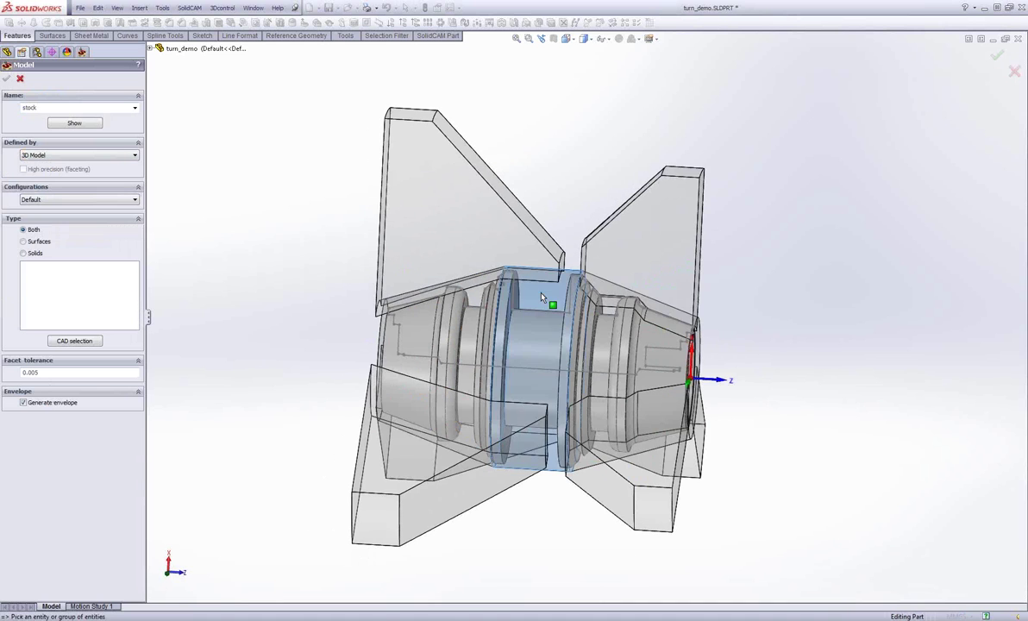
pyautogui.click(504, 273)
pyautogui.moveTo(292, 171); pyautogui.dragTo(242, 177, button='middle')
pyautogui.click(7, 79)
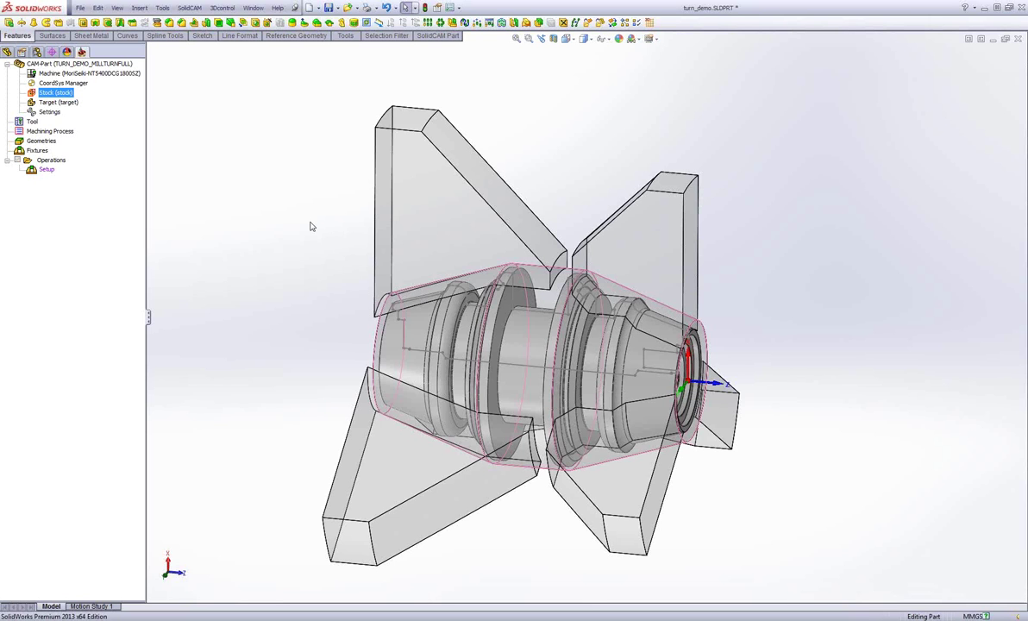
pyautogui.press('Up')
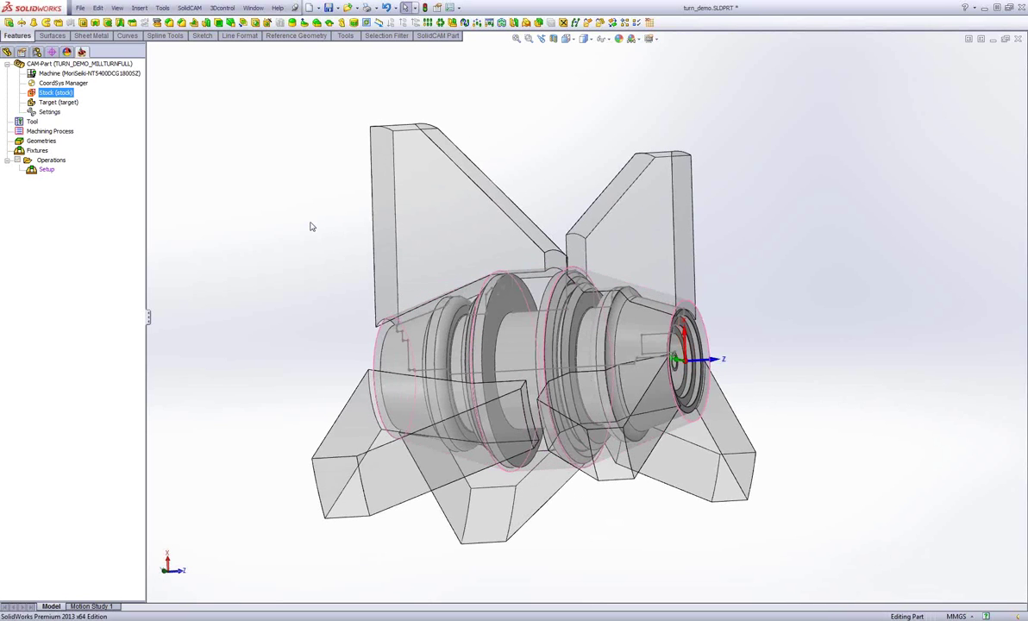
# Inspect the stock envelope sketch listed in the TURN_DEMO_MILLTURNFULL folder of the model tree
pyautogui.press('Down')
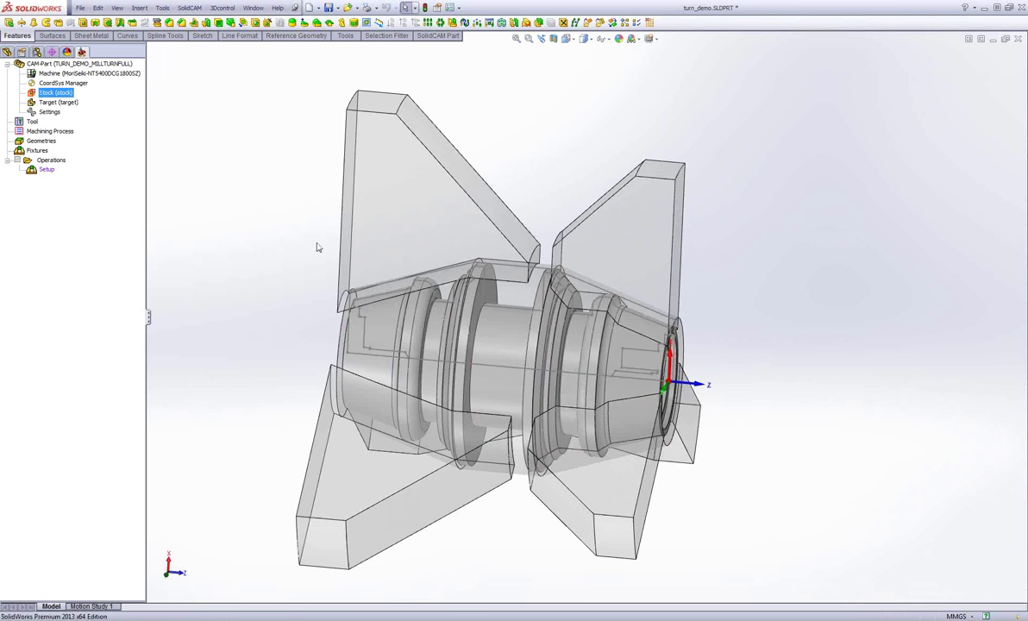
pyautogui.scroll(-2, 354, 259)
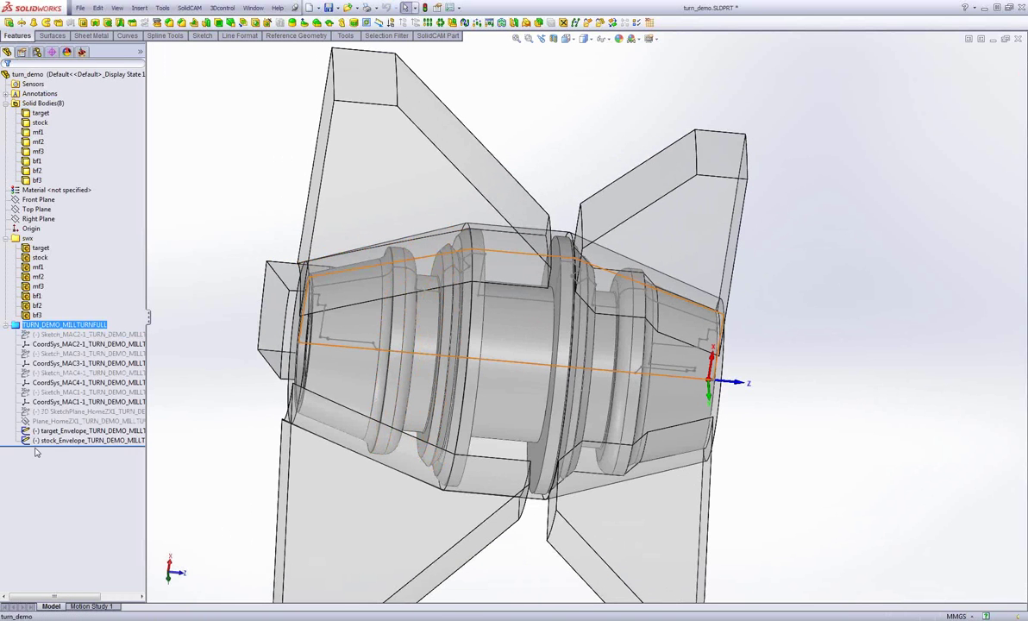
pyautogui.click(35, 451)
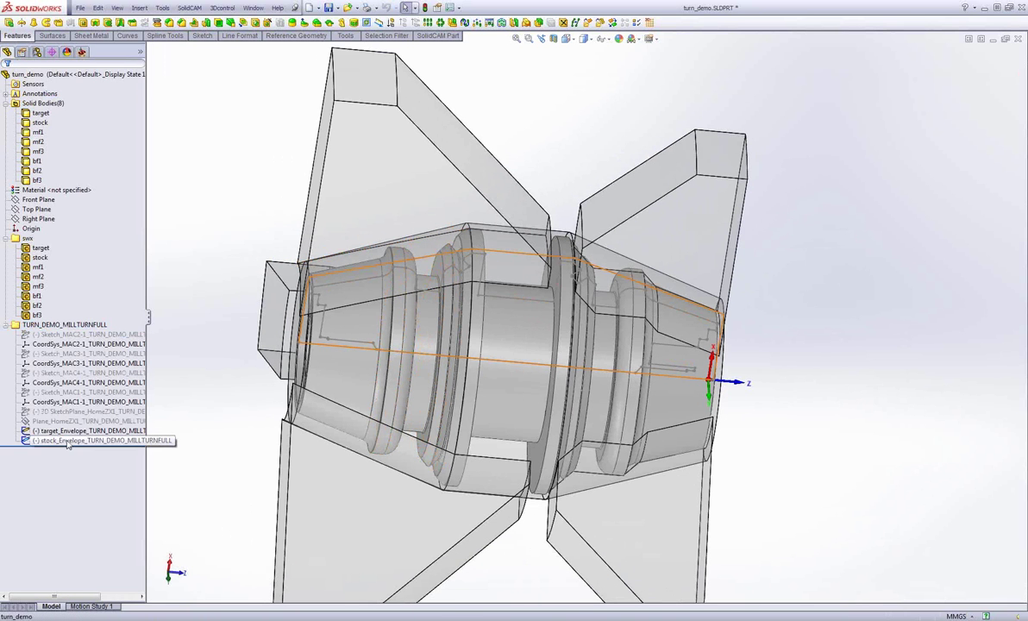
pyautogui.click(68, 441)
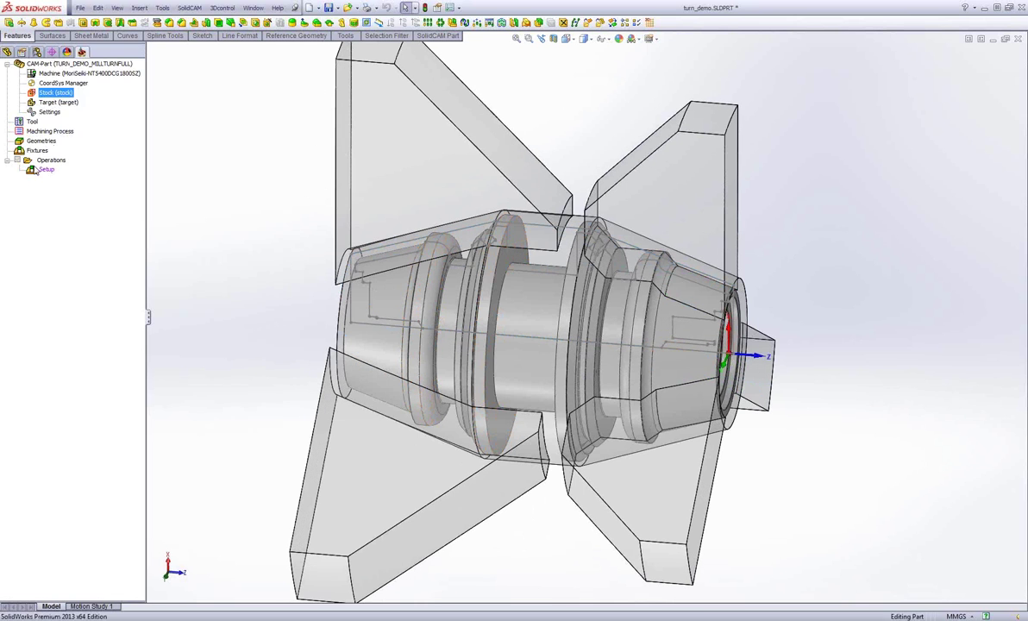
# Open the machine setup and start a clamping fixture for TR1_TB1, defined as Fixture (3D Model) with Generate envelope enabled
pyautogui.click(47, 171)
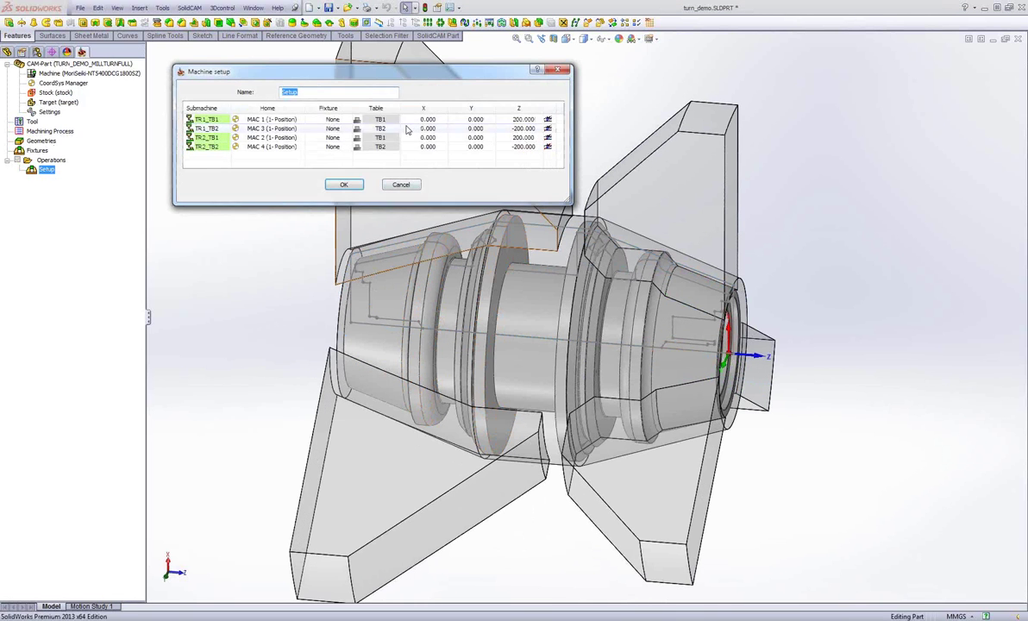
pyautogui.rightClick(354, 121)
pyautogui.click(362, 129)
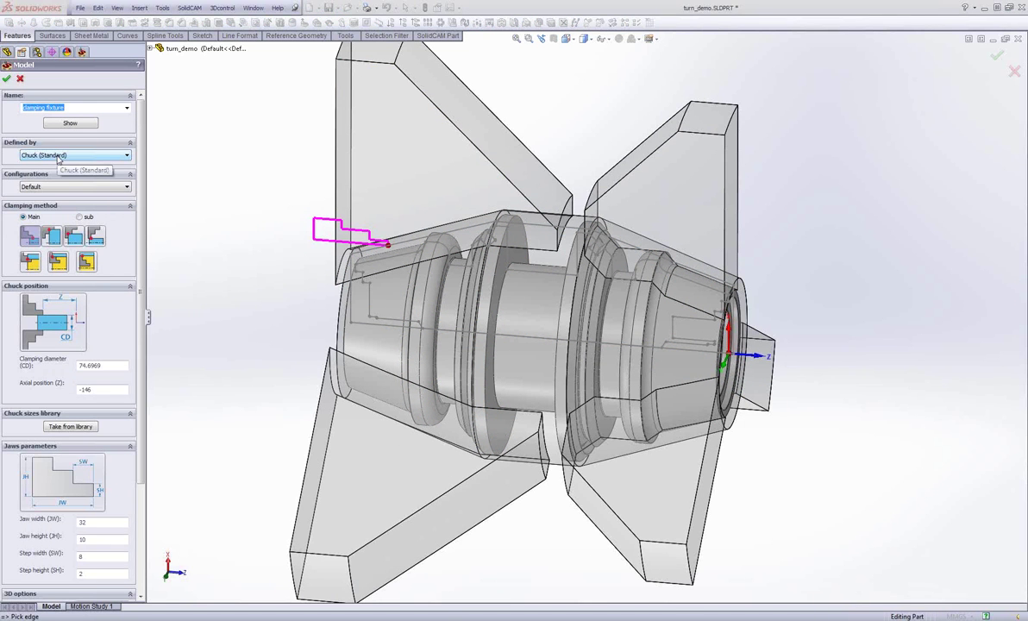
pyautogui.click(58, 155)
pyautogui.click(47, 172)
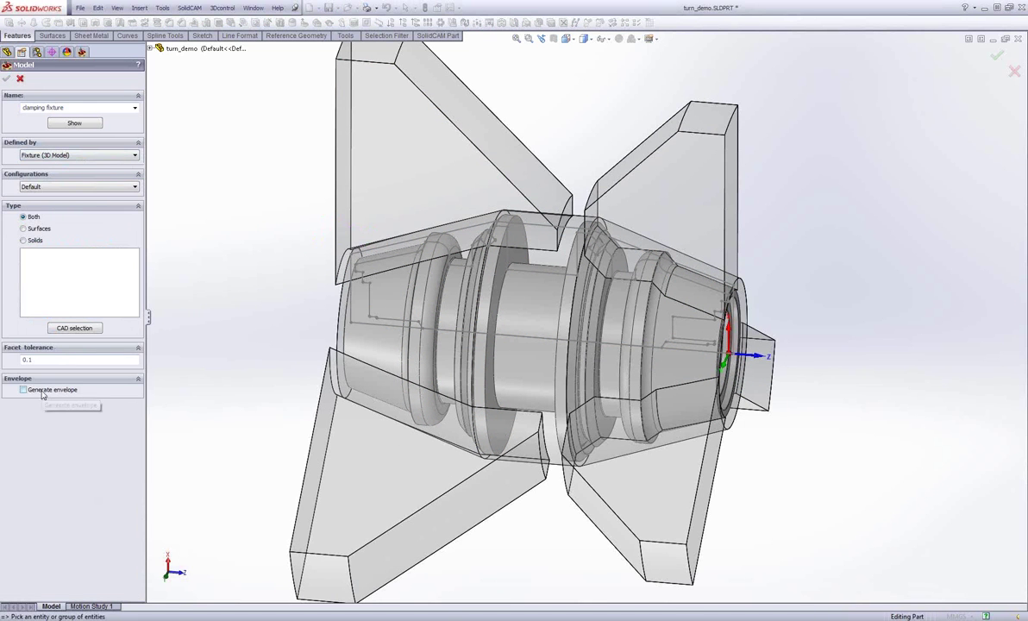
pyautogui.click(23, 389)
# Add the three main-spindle jaw bodies to the clamping fixture as its solids and accept the fixture
pyautogui.click(359, 171)
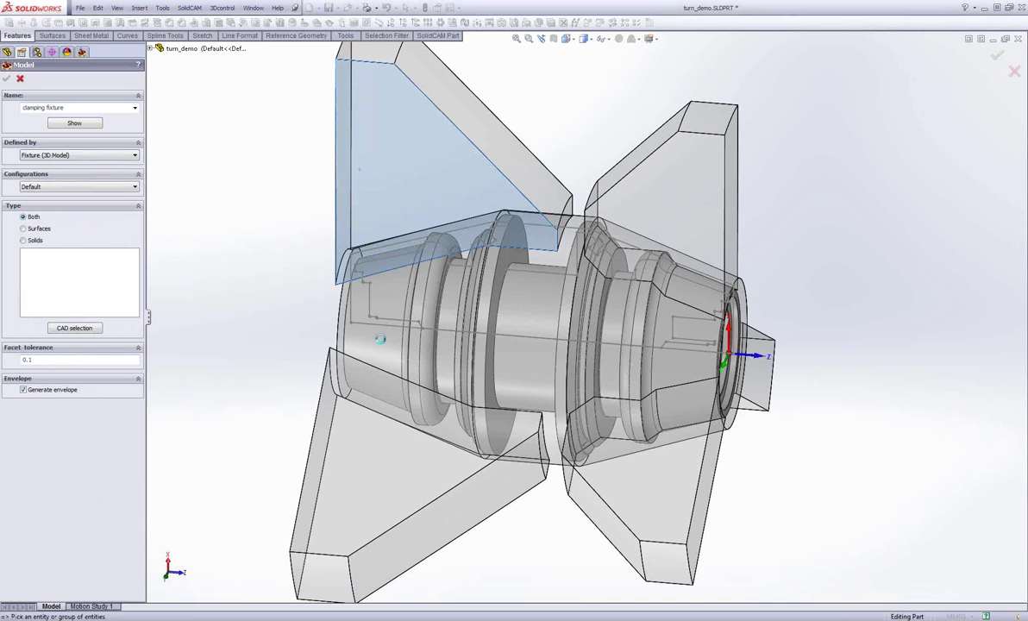
pyautogui.click(386, 378)
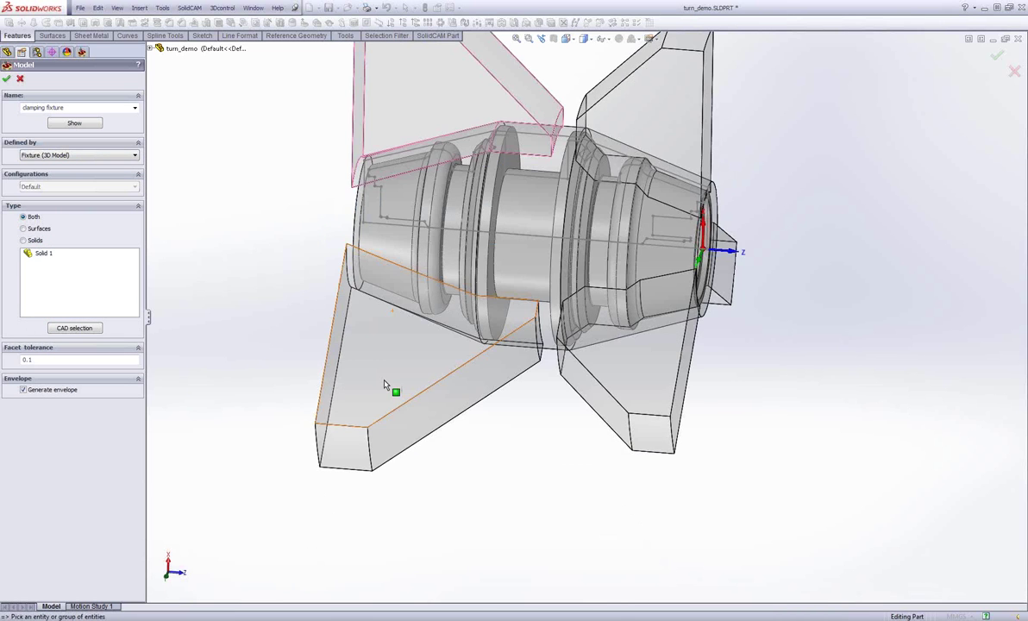
pyautogui.click(368, 355)
pyautogui.click(299, 268)
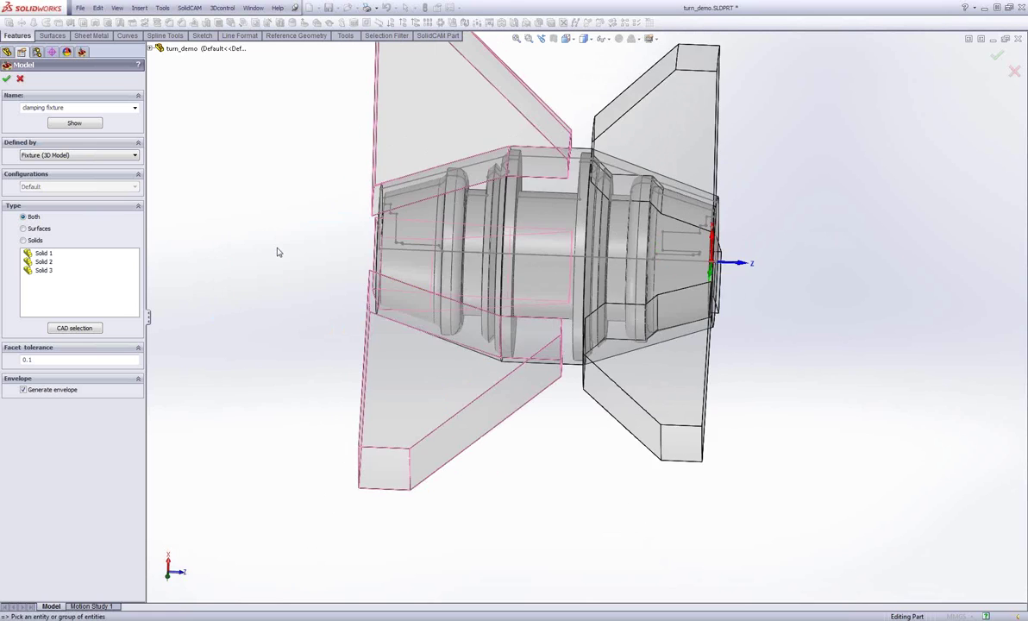
pyautogui.moveTo(278, 252); pyautogui.dragTo(280, 211, button='middle')
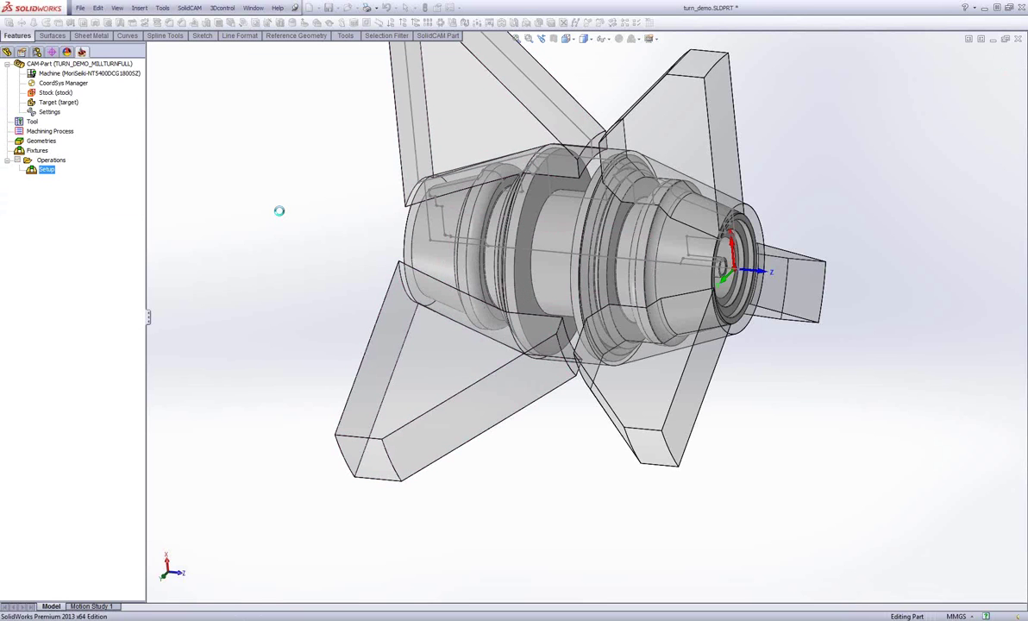
# Define the TR1_TB2 clamping fixture as Fixture (3D Model) from the three sub-spindle jaw bodies, with Generate envelope enabled
pyautogui.click(327, 128)
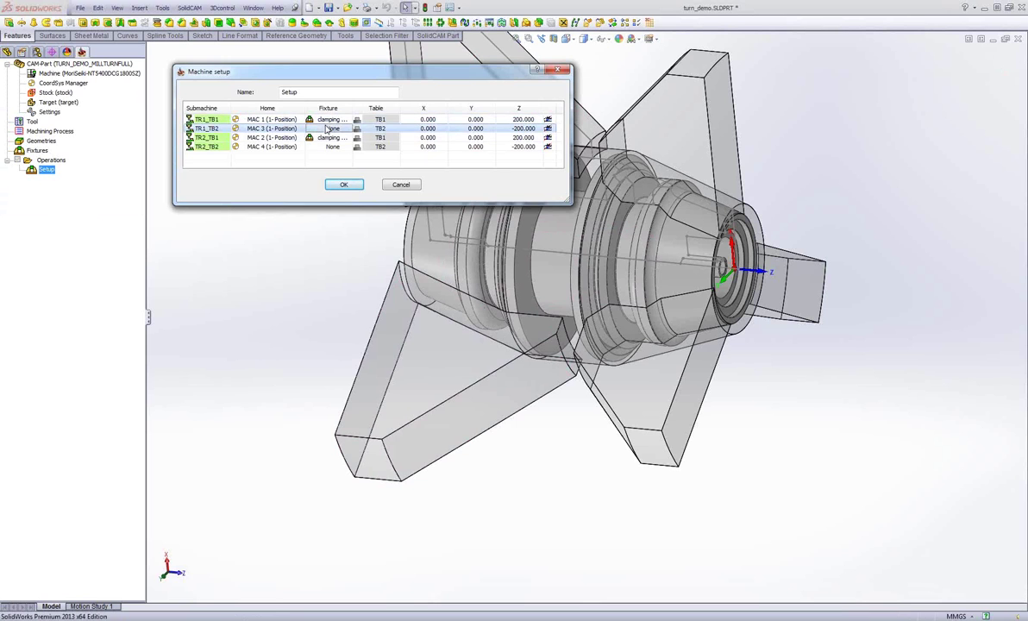
pyautogui.rightClick(328, 129)
pyautogui.click(349, 134)
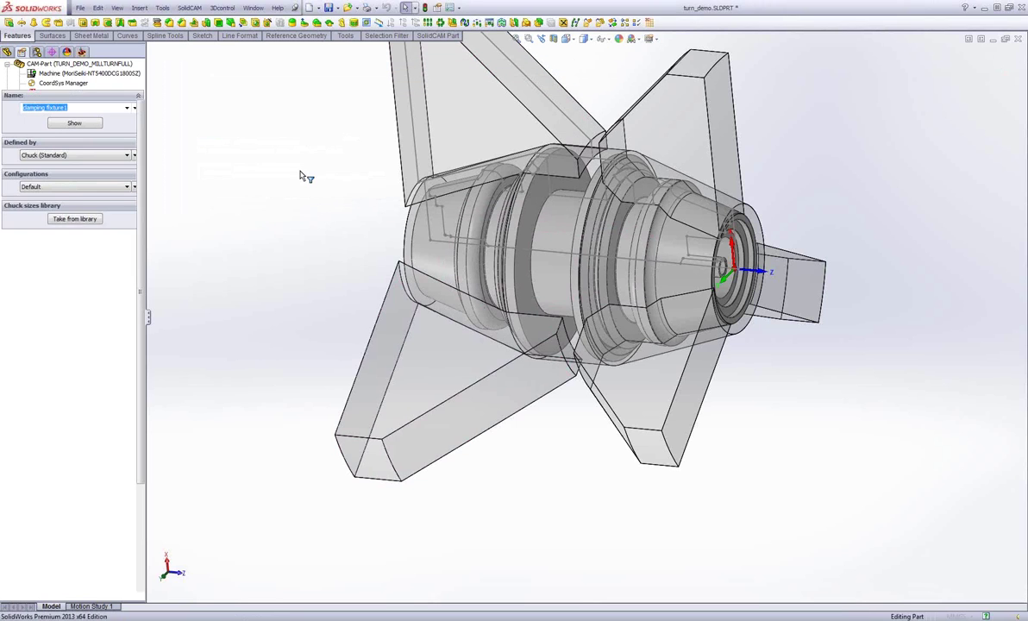
pyautogui.click(59, 158)
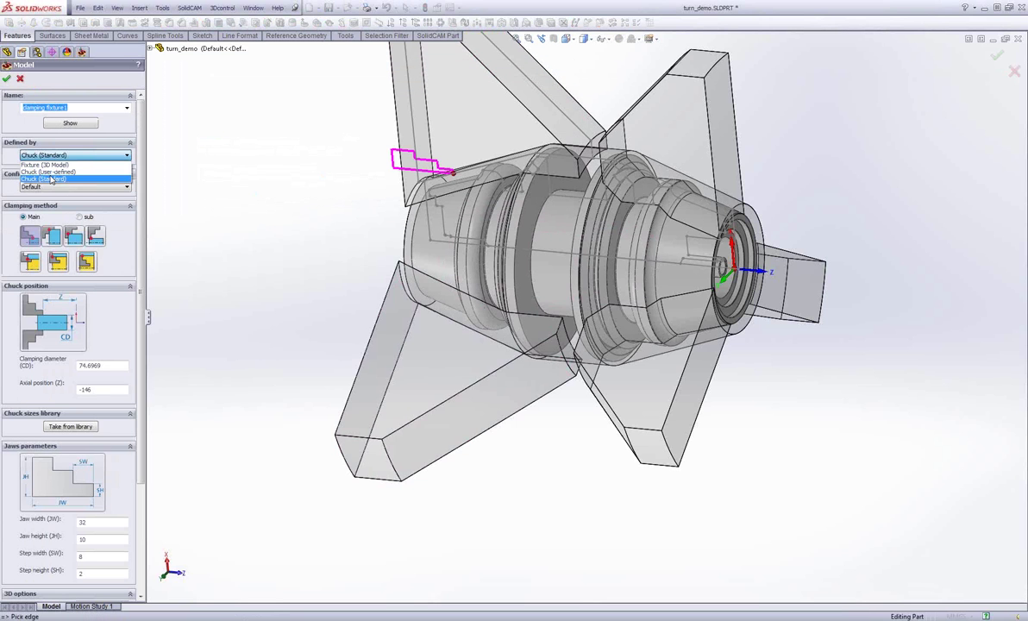
pyautogui.click(52, 173)
pyautogui.click(23, 390)
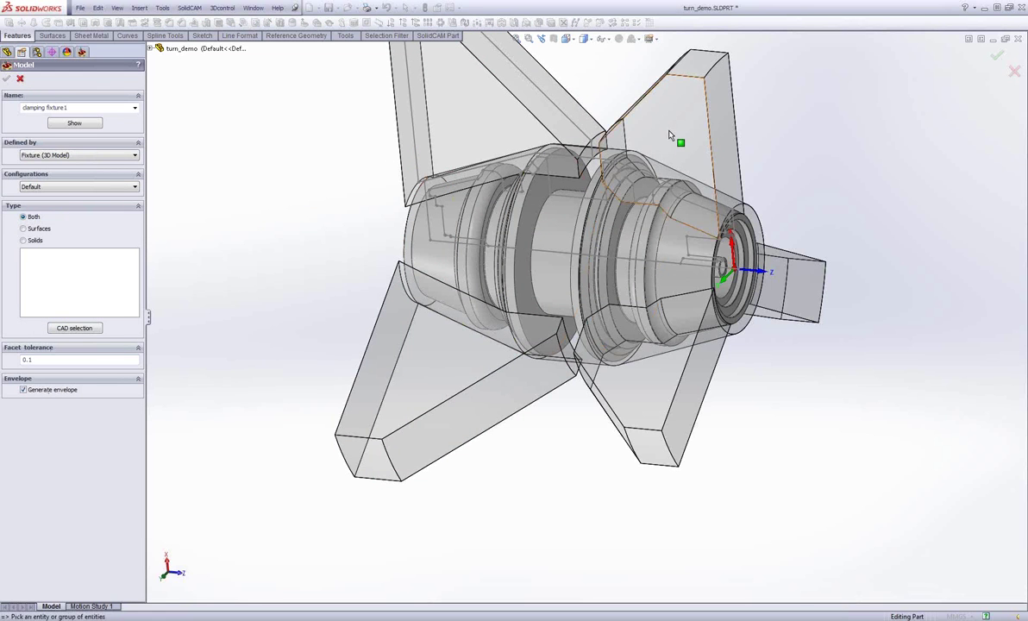
pyautogui.click(657, 395)
pyautogui.click(819, 272)
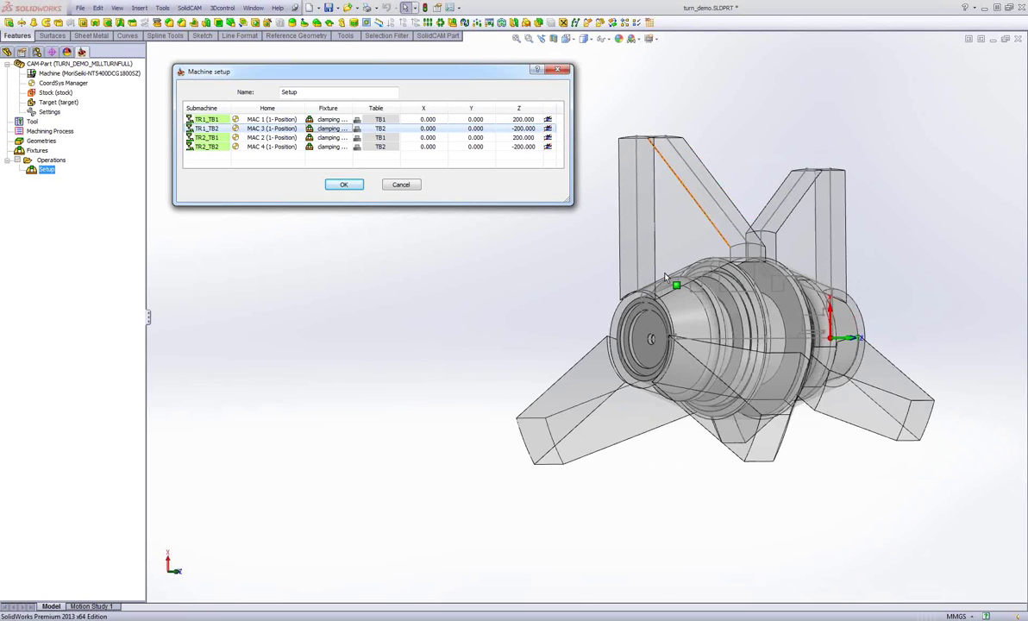
# Measure the distance from the part's end face at the coordinate system to the back face of a main-spindle jaw
pyautogui.click(590, 372)
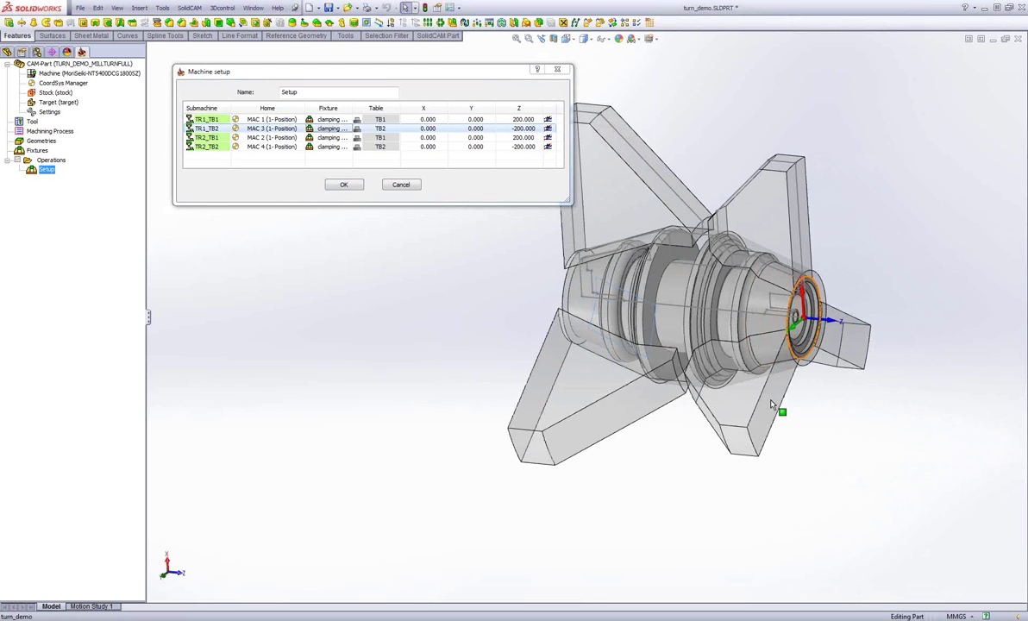
pyautogui.click(770, 400)
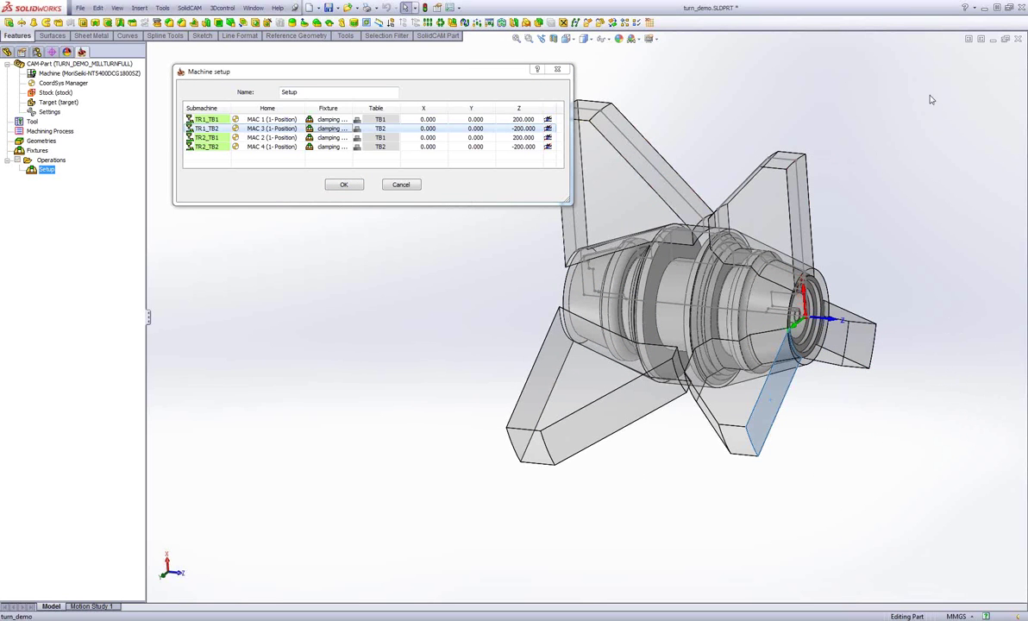
pyautogui.moveTo(883, 143); pyautogui.dragTo(888, 143, button='middle')
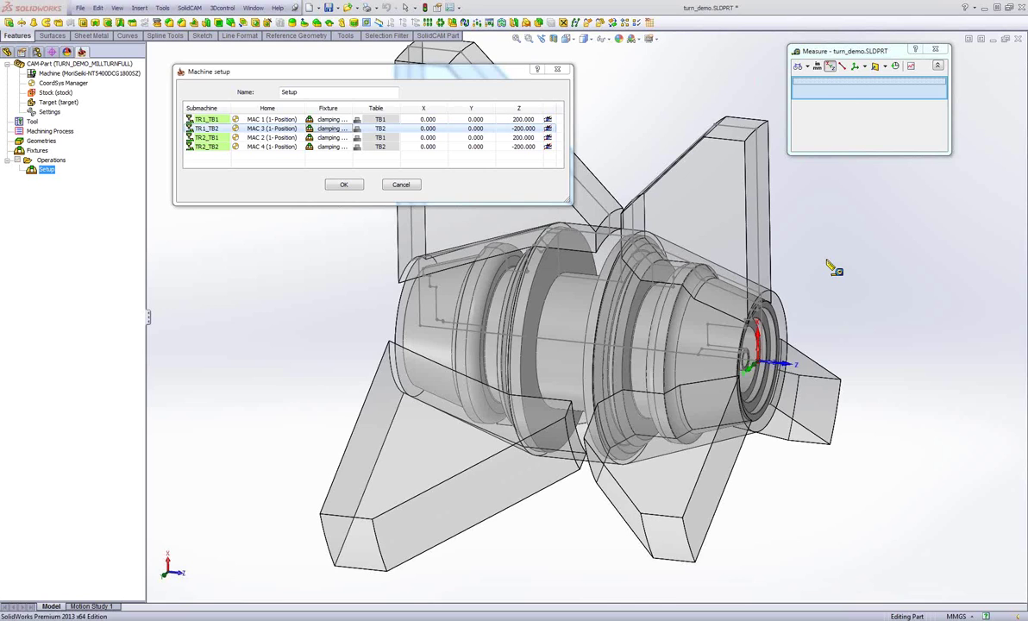
pyautogui.scroll(4, 830, 267)
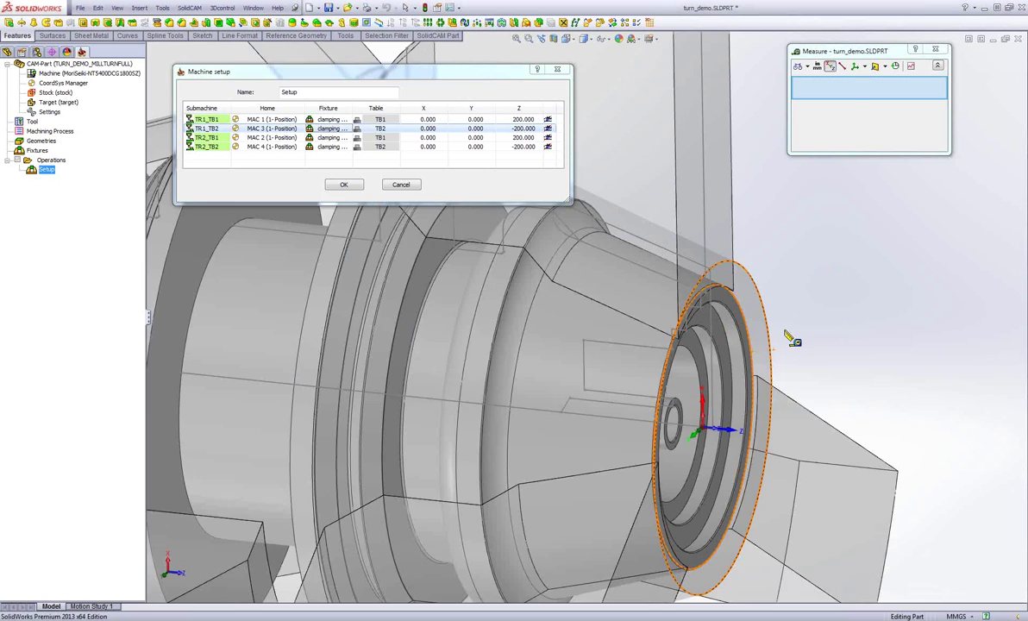
pyautogui.scroll(-3, 742, 317)
pyautogui.click(731, 304)
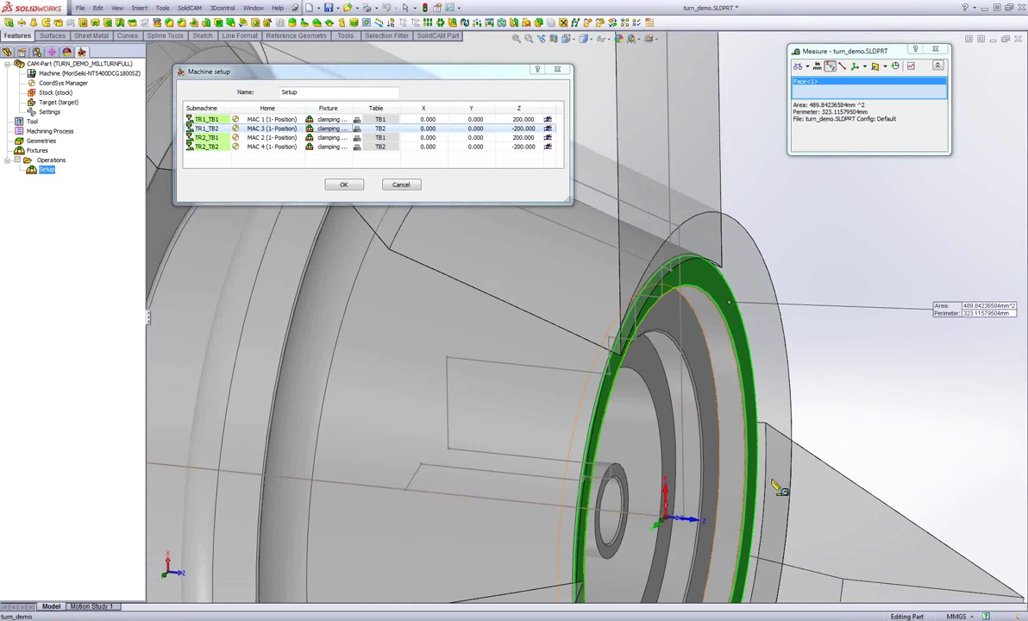
pyautogui.scroll(8, 773, 486)
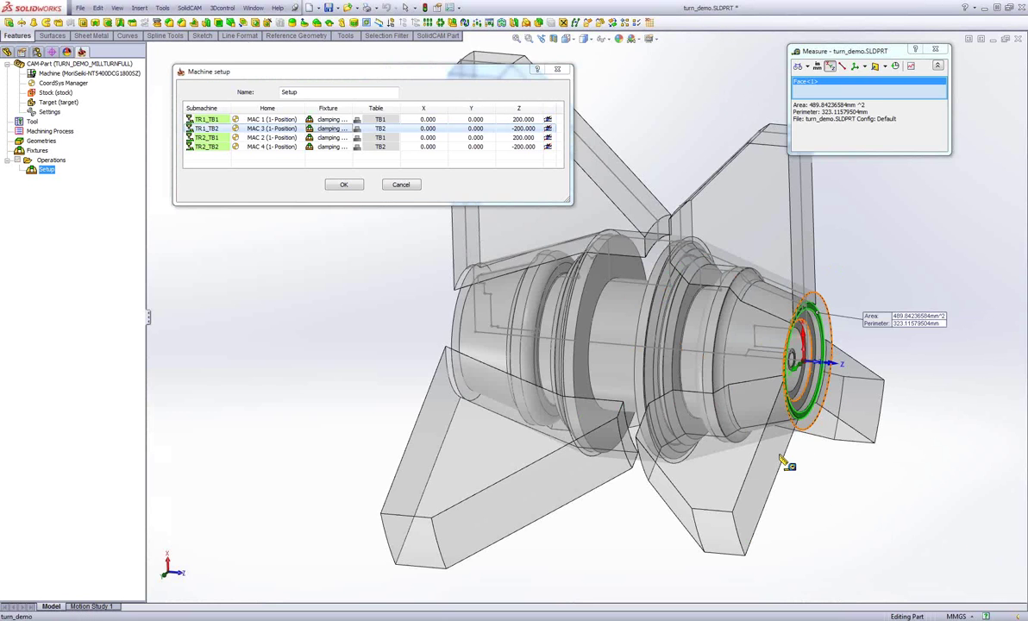
pyautogui.click(563, 460)
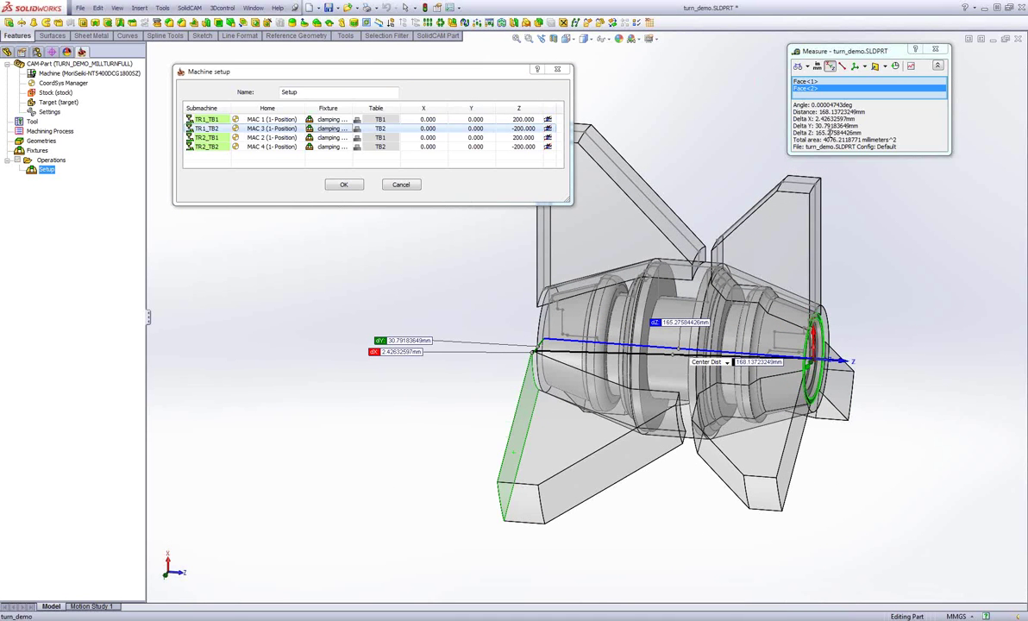
# Set the Z position of submachine TR1_TB1 to 165.3 in the machine setup
pyautogui.doubleClick(523, 119)
pyautogui.write('16')
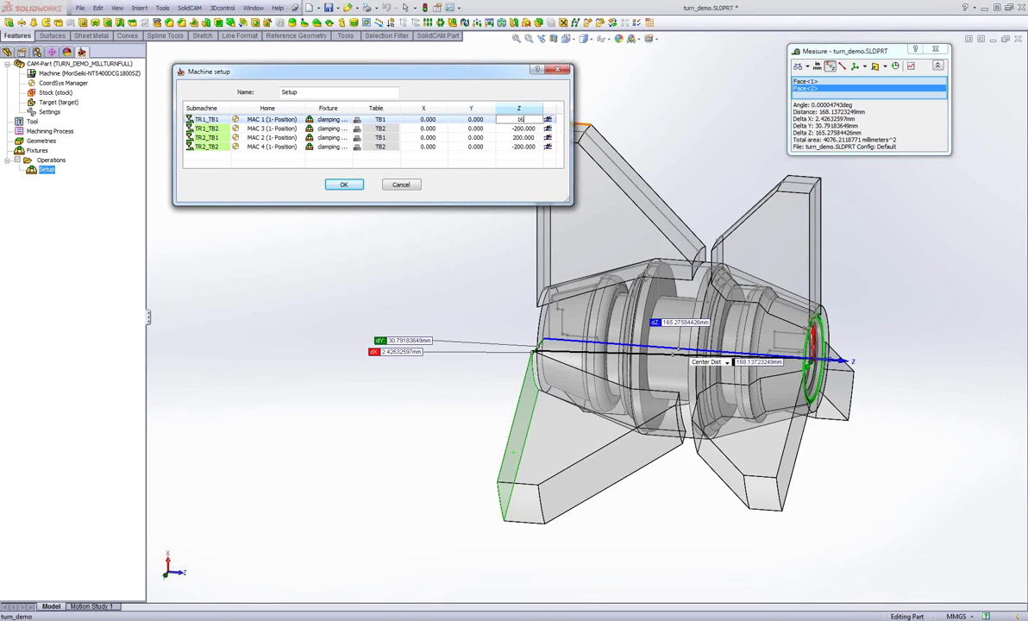
pyautogui.write('5.3')
pyautogui.press('Return')
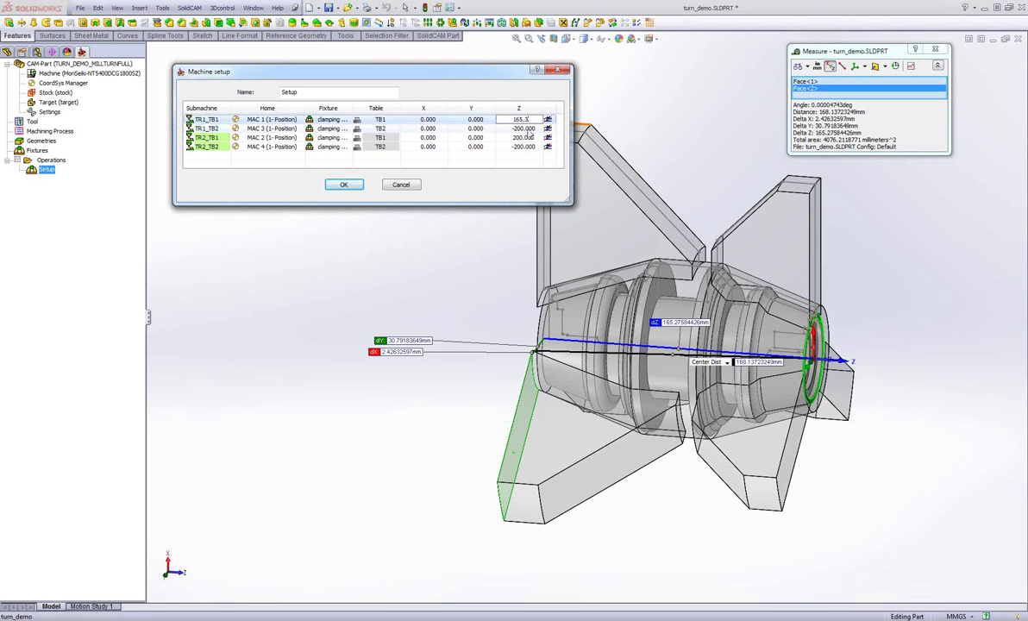
# Measure from the part's opposite end face to a sub-spindle jaw's back face, and set the Z position of TR1_TB2 to -161
pyautogui.click(757, 127)
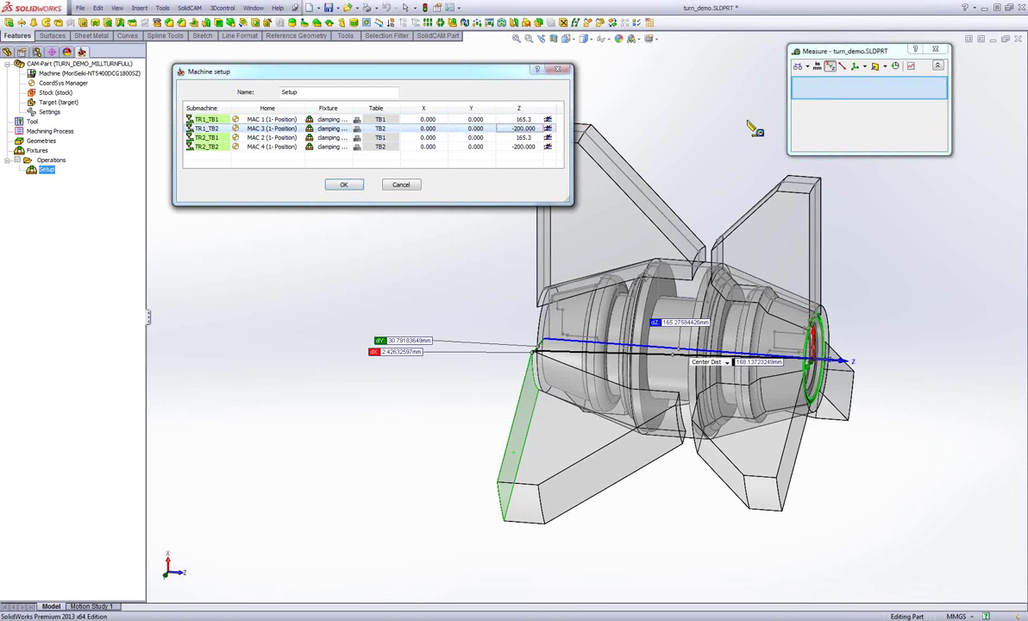
pyautogui.moveTo(757, 128); pyautogui.dragTo(585, 366, button='middle')
pyautogui.scroll(-3, 583, 363)
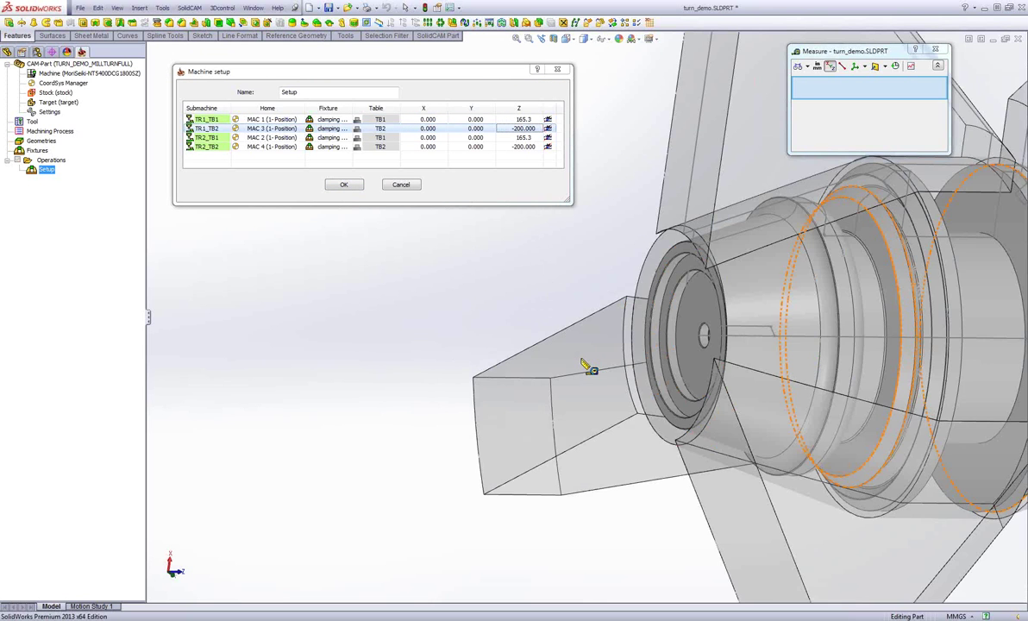
pyautogui.click(681, 413)
pyautogui.scroll(10, 681, 413)
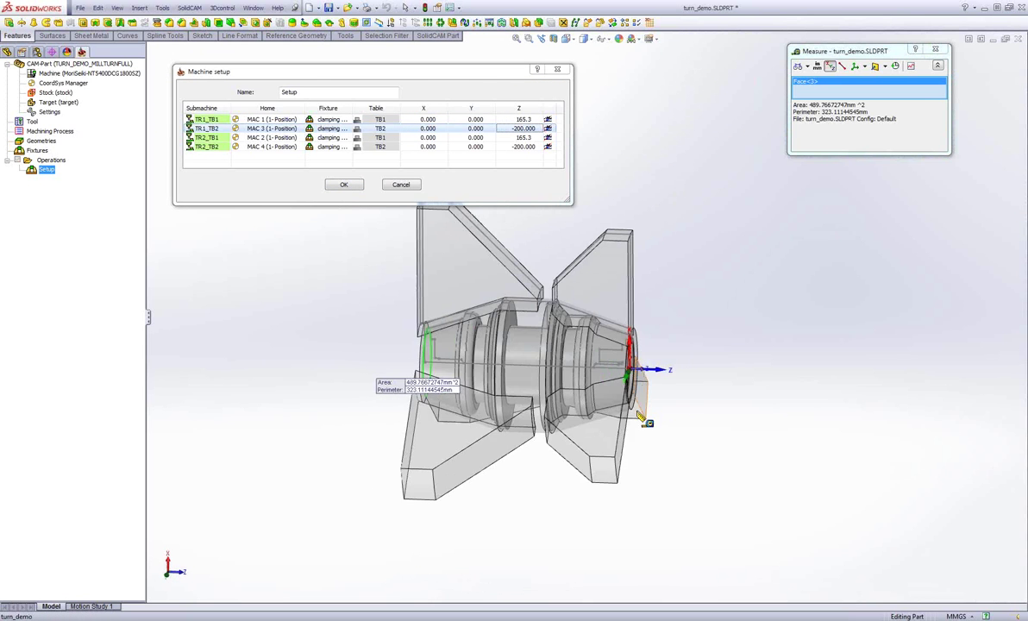
pyautogui.moveTo(681, 414); pyautogui.dragTo(653, 401, button='middle')
pyautogui.click(651, 400)
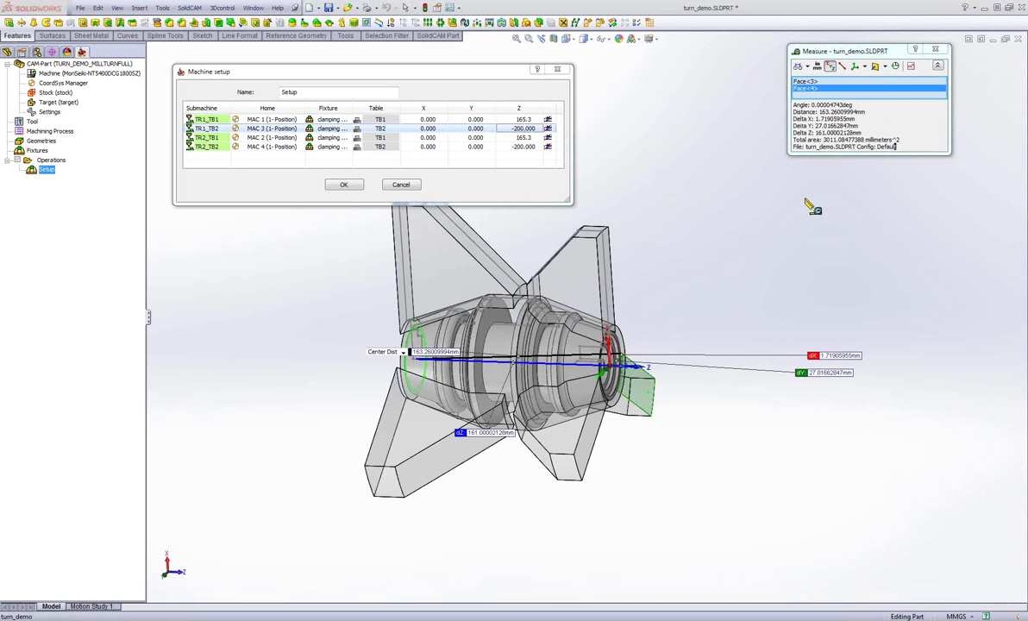
pyautogui.click(936, 51)
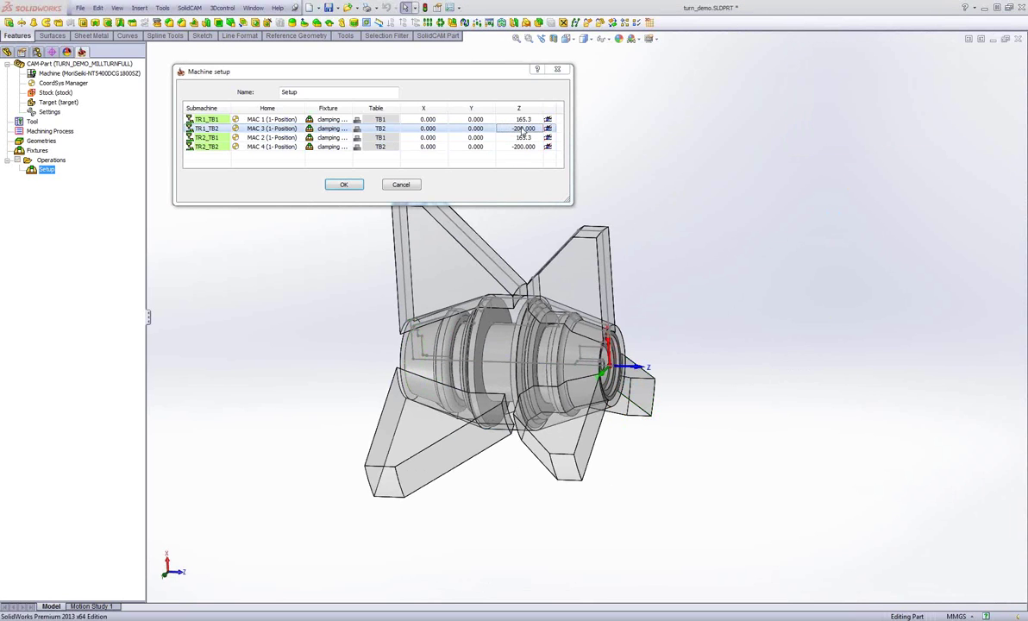
pyautogui.write('-161')
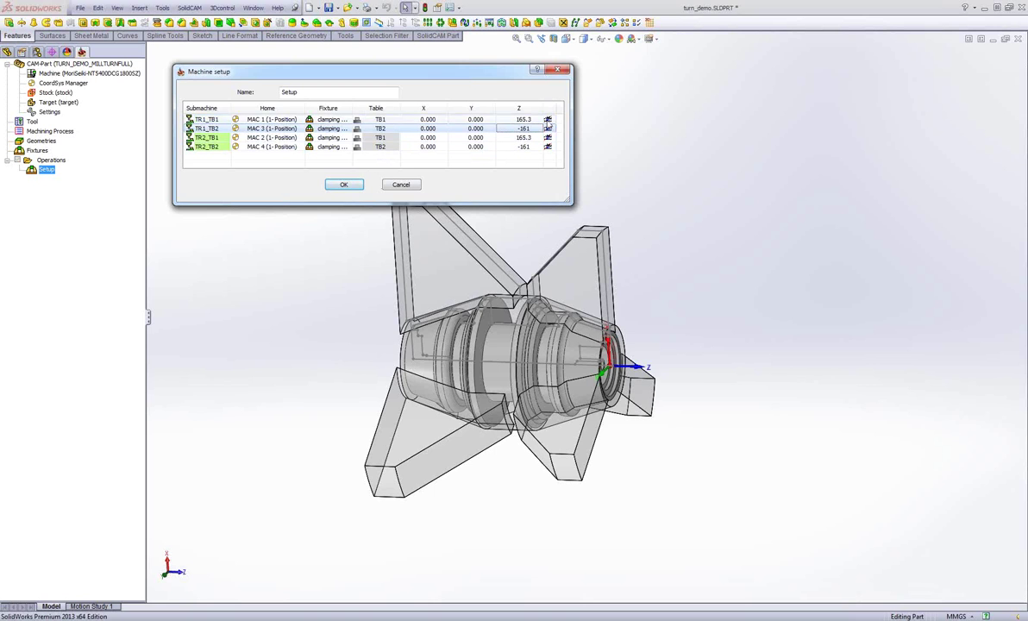
# Preview the part and jaws mounted on the machine for TR1_TB1 and TR1_TB2, checking how the jaws meet each chuck
pyautogui.click(547, 119)
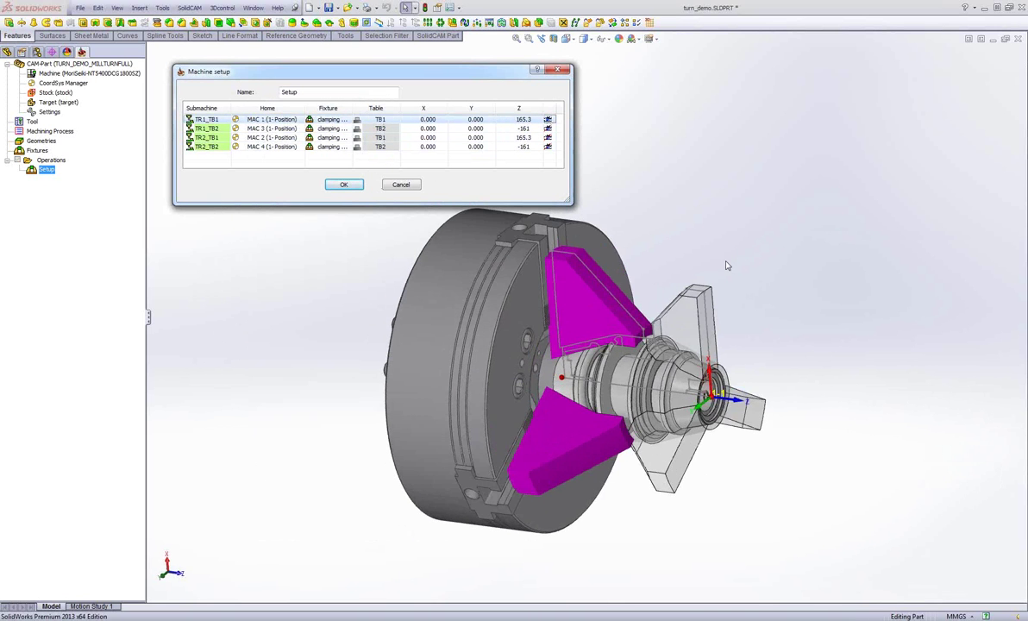
pyautogui.scroll(-3, 569, 319)
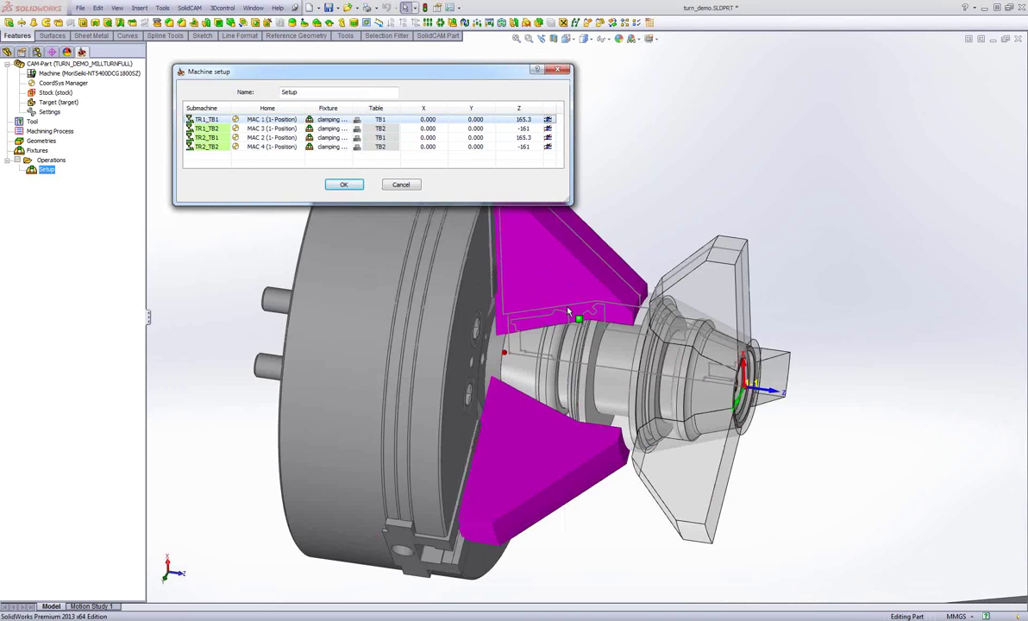
pyautogui.click(547, 128)
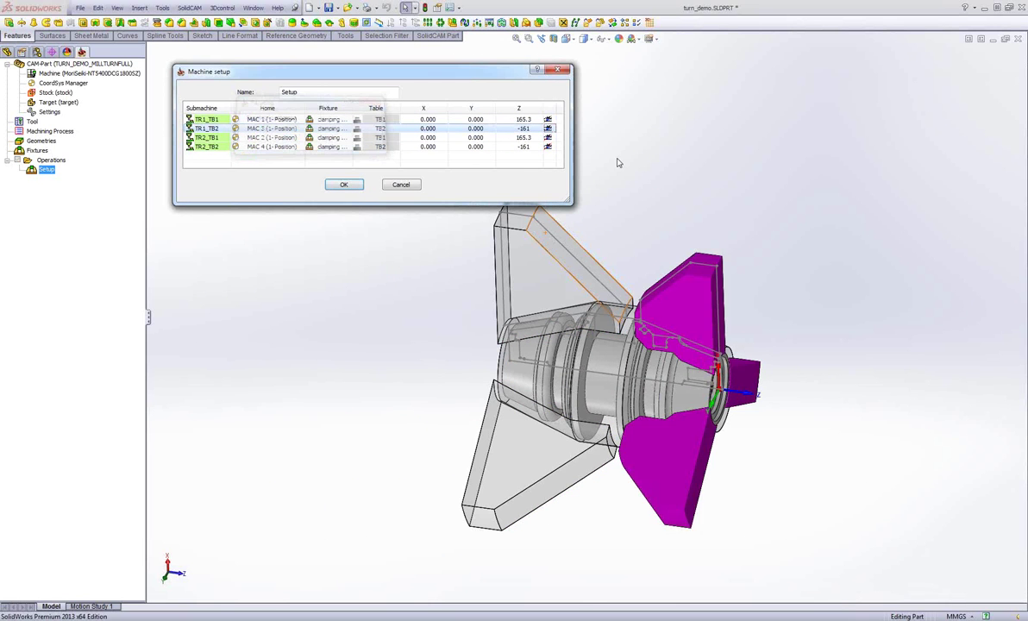
pyautogui.moveTo(722, 176); pyautogui.dragTo(755, 304, button='middle')
pyautogui.scroll(-3, 757, 301)
pyautogui.scroll(3, 758, 301)
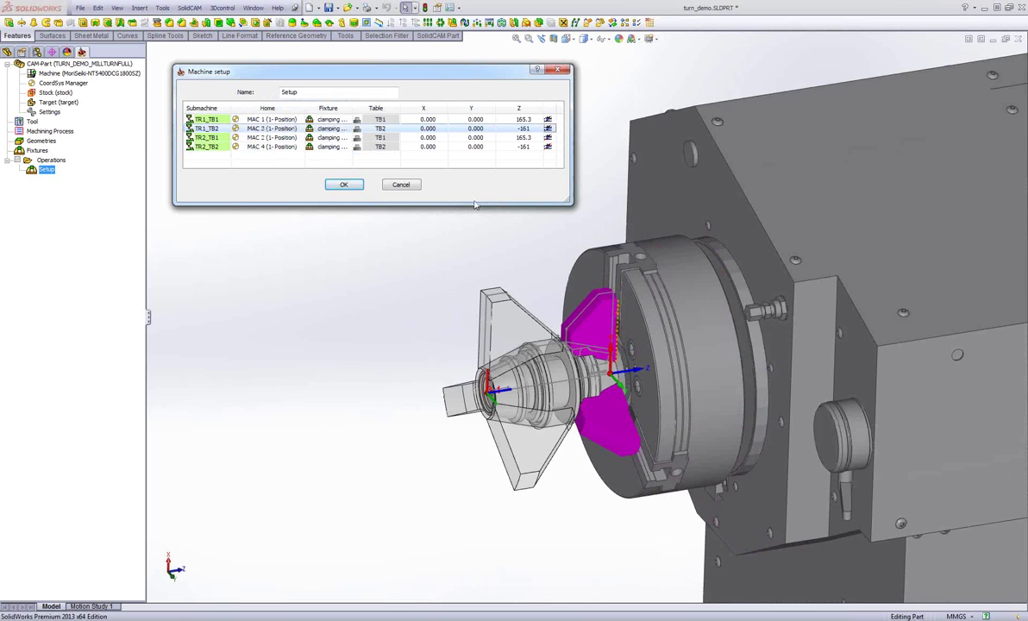
# Accept the machine setup and hide the clamping jaw bodies mf1 and mf2
pyautogui.click(344, 185)
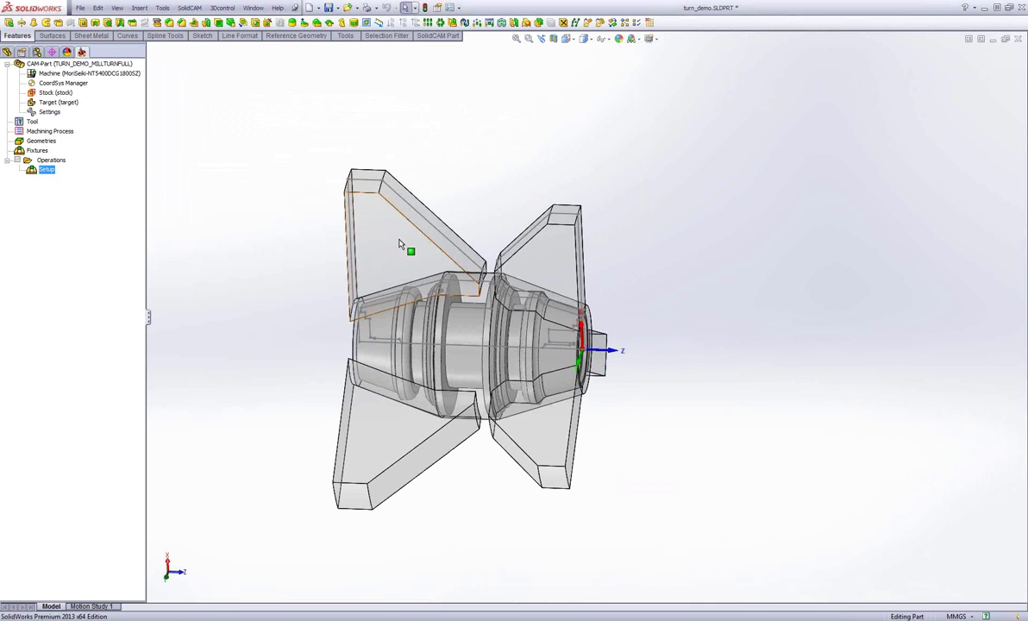
pyautogui.click(396, 244)
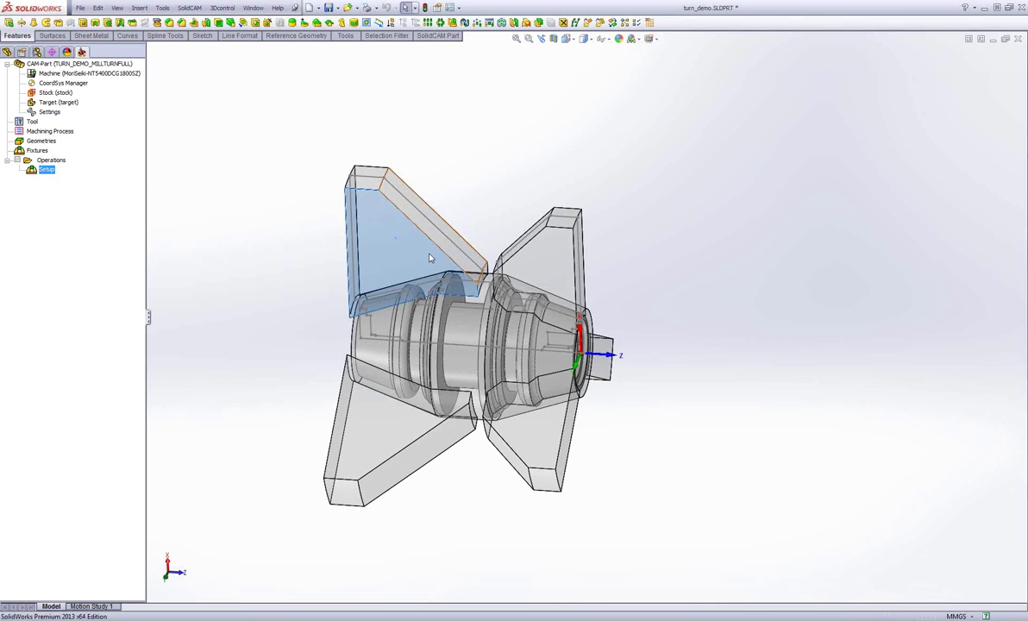
pyautogui.press('Tab')
pyautogui.click(404, 410)
pyautogui.press('Tab')
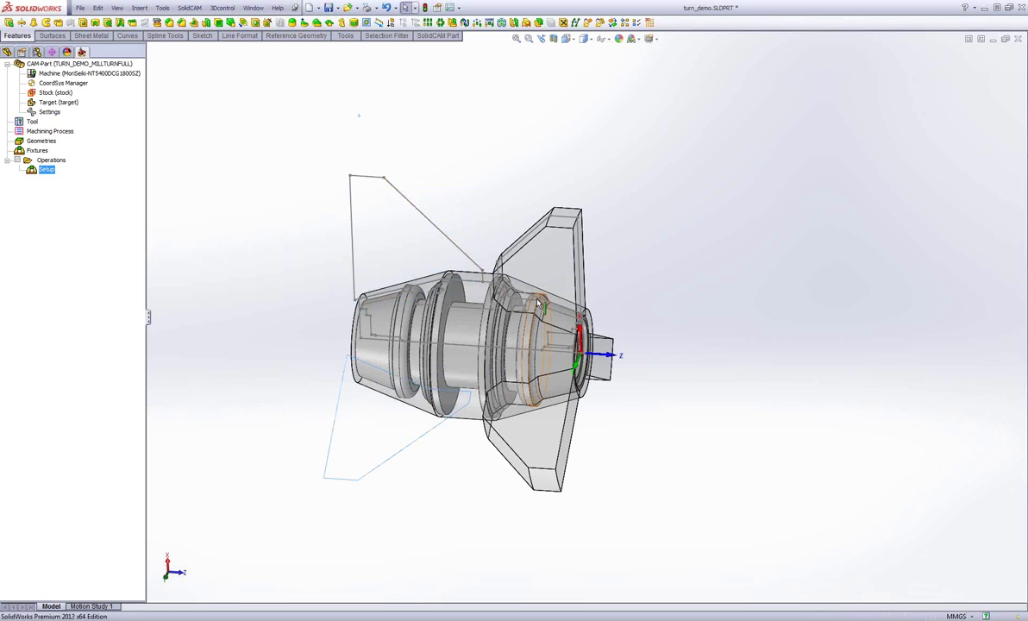
# Hide the remaining jaw bodies mf3, bf1, bf2 and bf3, and return to the CAM operations tree
pyautogui.click(7, 52)
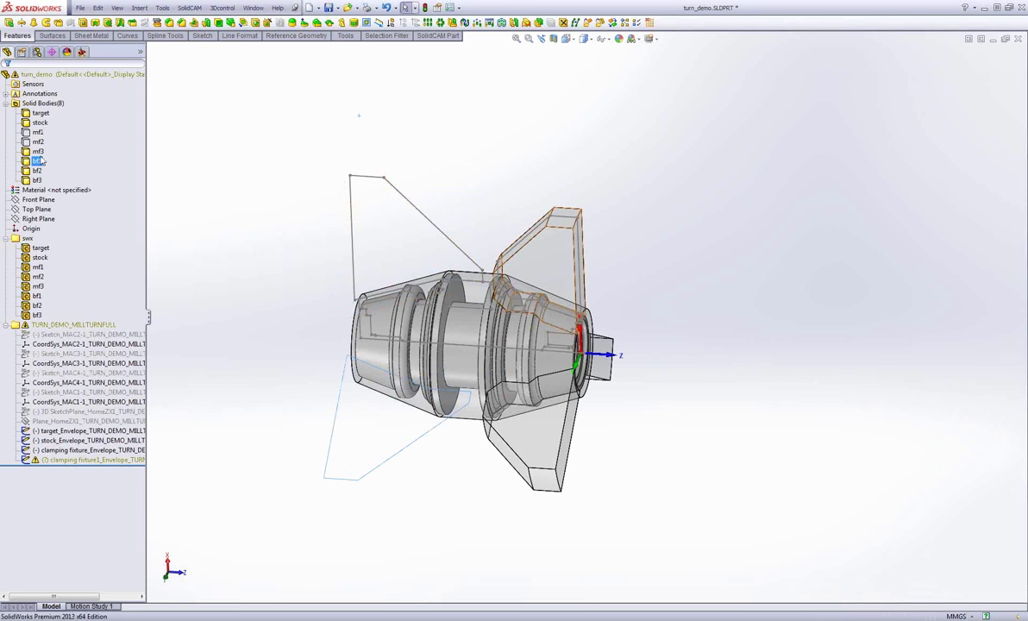
pyautogui.click(37, 151)
pyautogui.keyDown('ctrl'); pyautogui.click(37, 181); pyautogui.keyUp('ctrl')
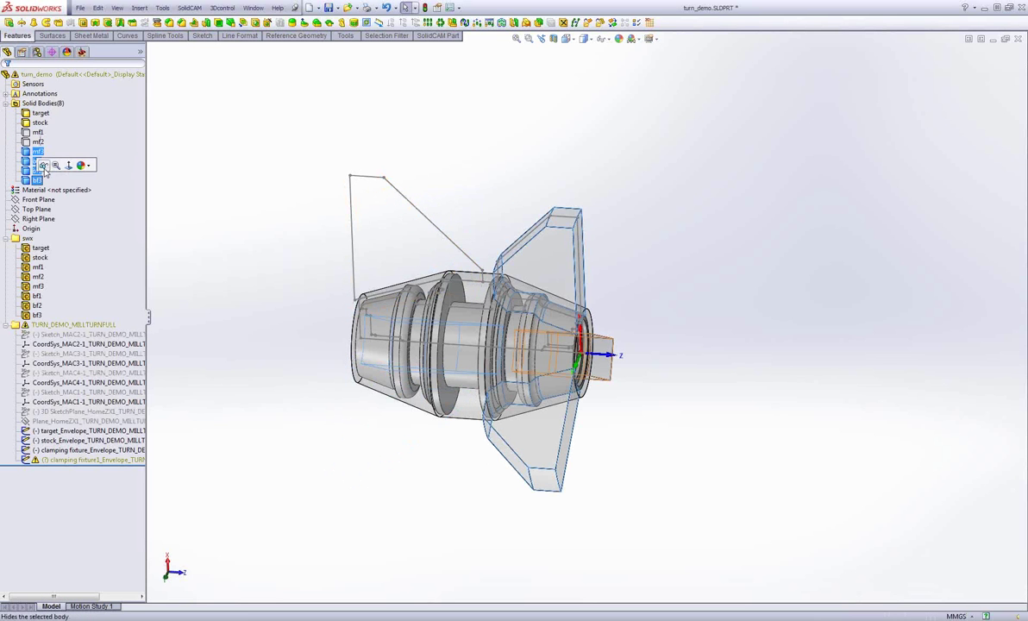
pyautogui.click(41, 159)
pyautogui.click(82, 52)
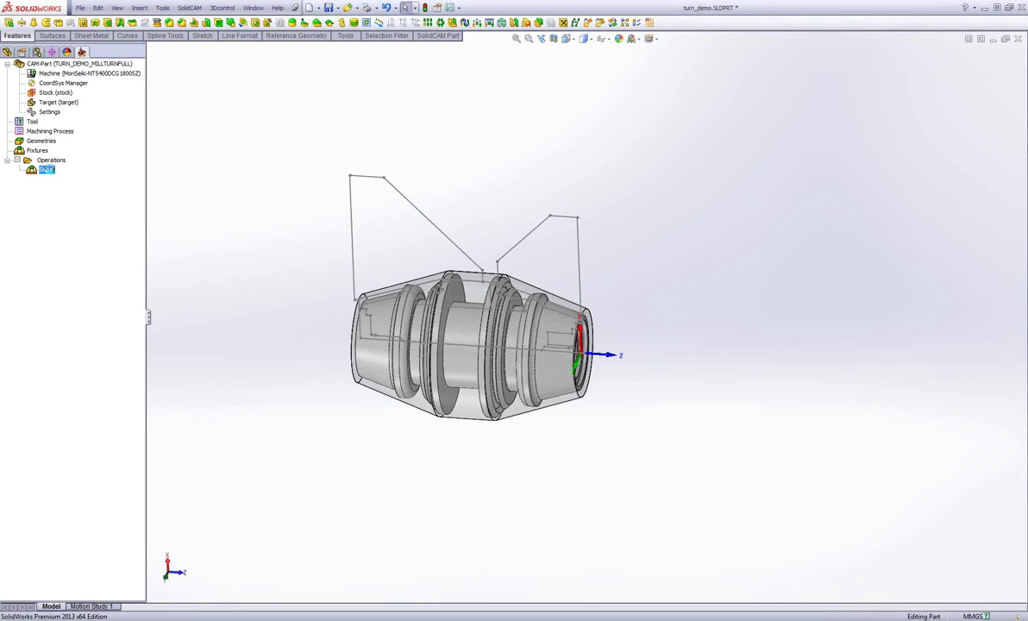
# Reopen the machine setup to review each submachine's home, fixture and Z position against the part
pyautogui.doubleClick(47, 170)
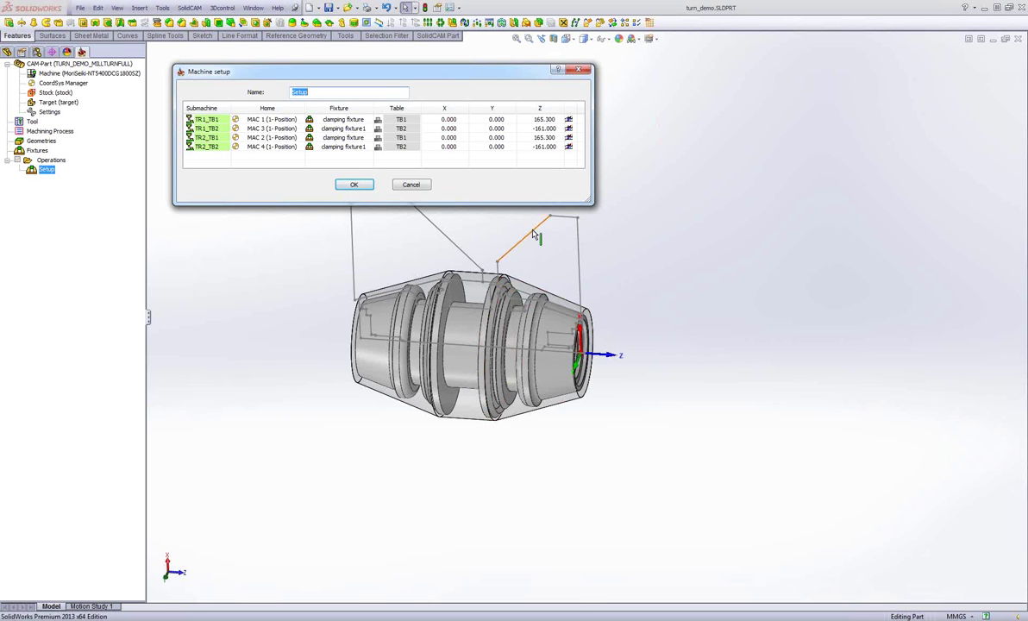
pyautogui.scroll(-3, 535, 276)
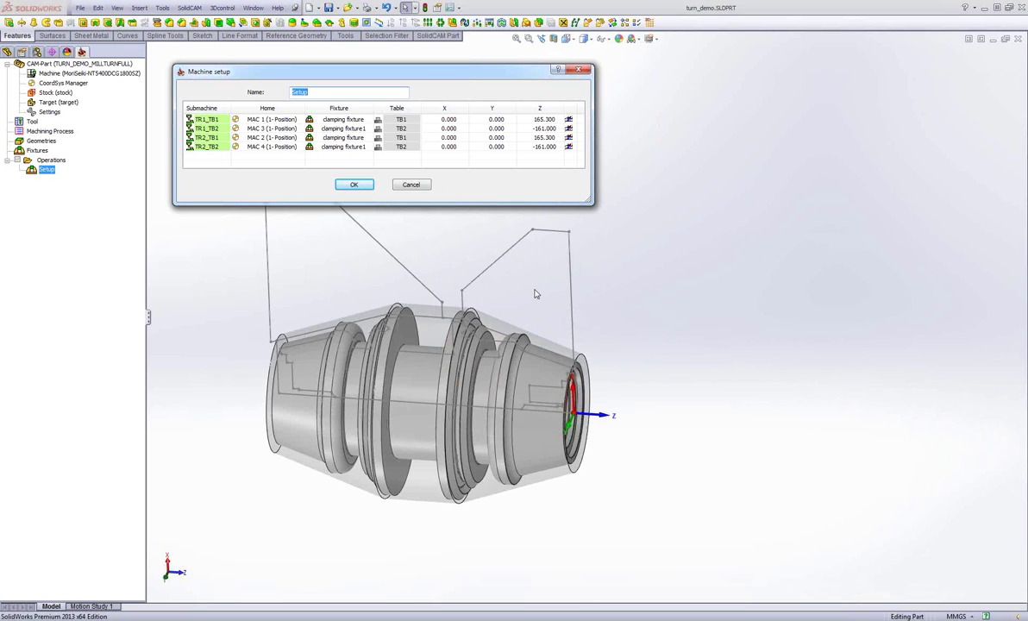
pyautogui.moveTo(535, 294)
pyautogui.mouseDown(button='middle')
pyautogui.moveTo(490, 313)
pyautogui.moveTo(544, 335)
pyautogui.mouseUp(button='middle')
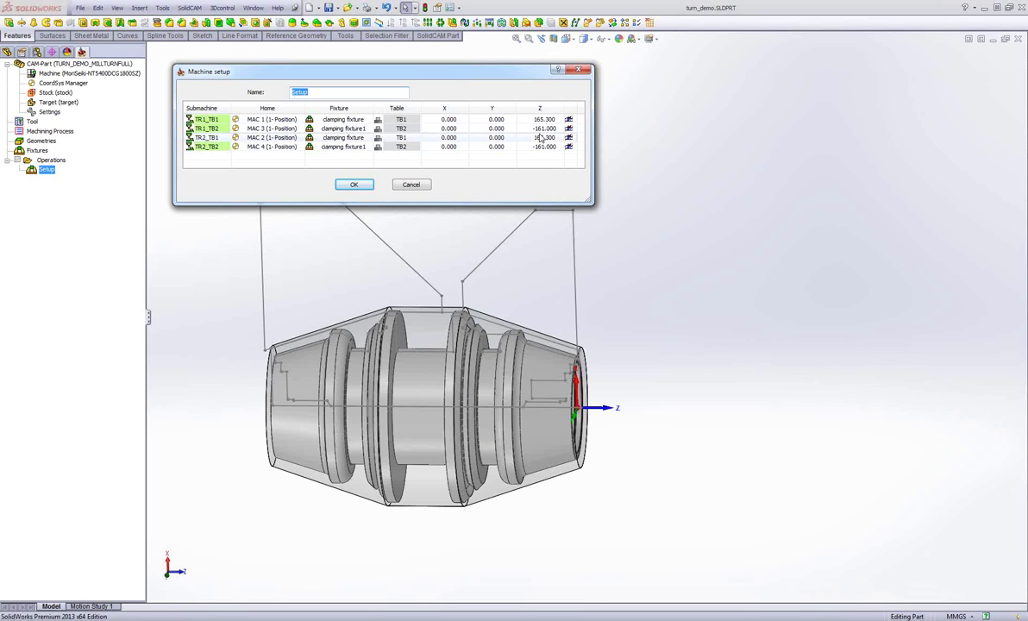
pyautogui.click(684, 214)
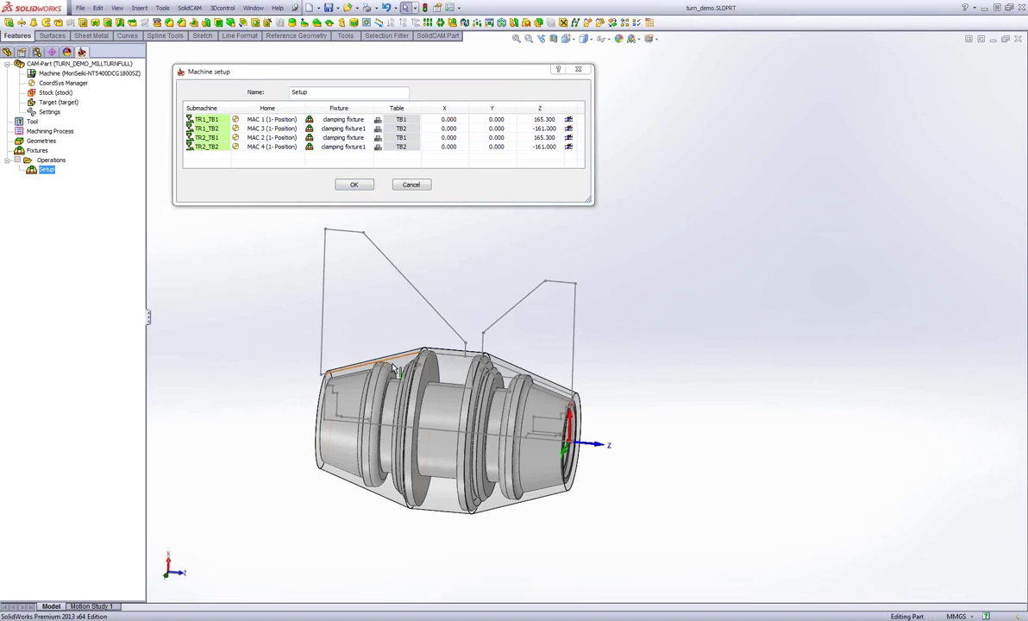
pyautogui.click(449, 418)
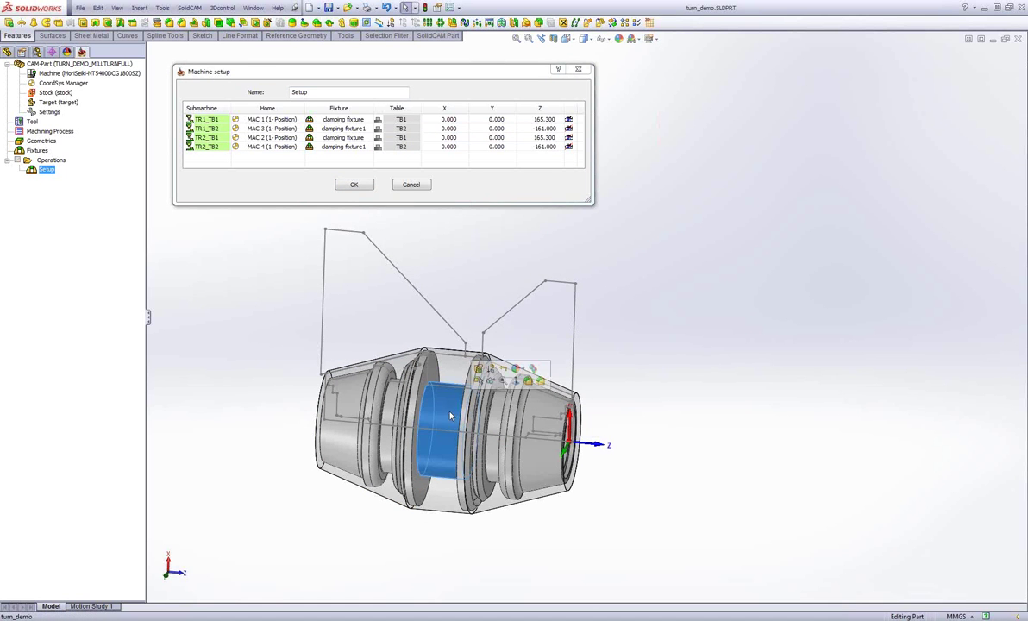
pyautogui.click(923, 277)
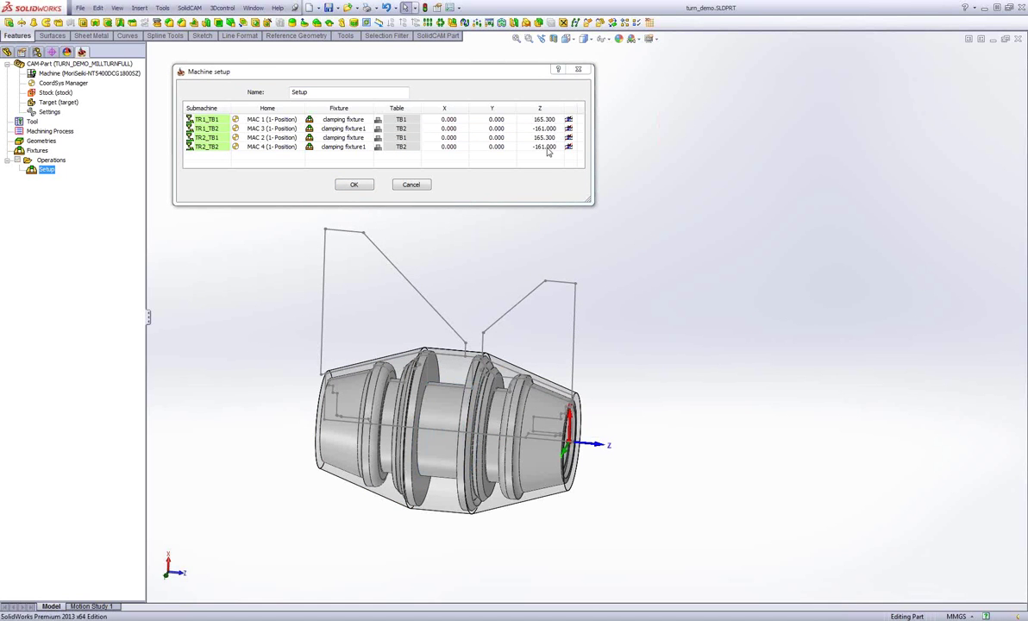
pyautogui.click(351, 183)
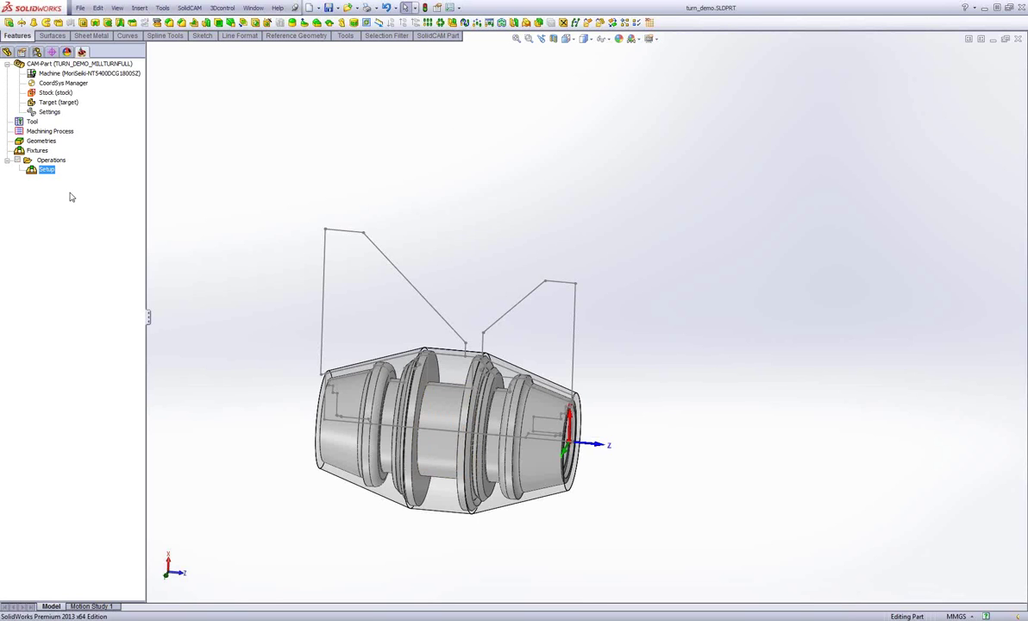
pyautogui.click(451, 416)
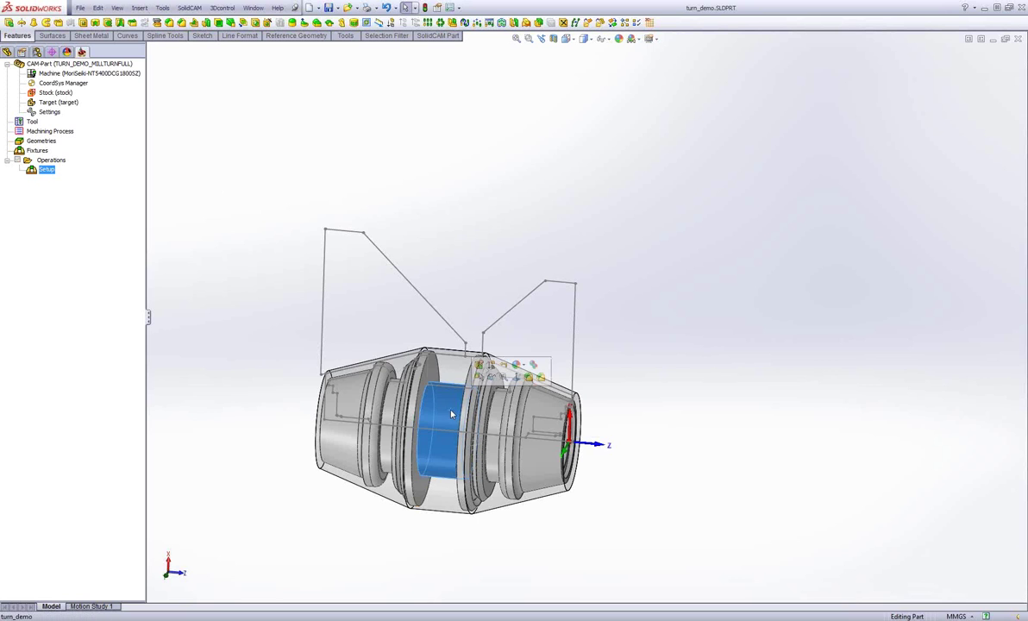
pyautogui.click(456, 190)
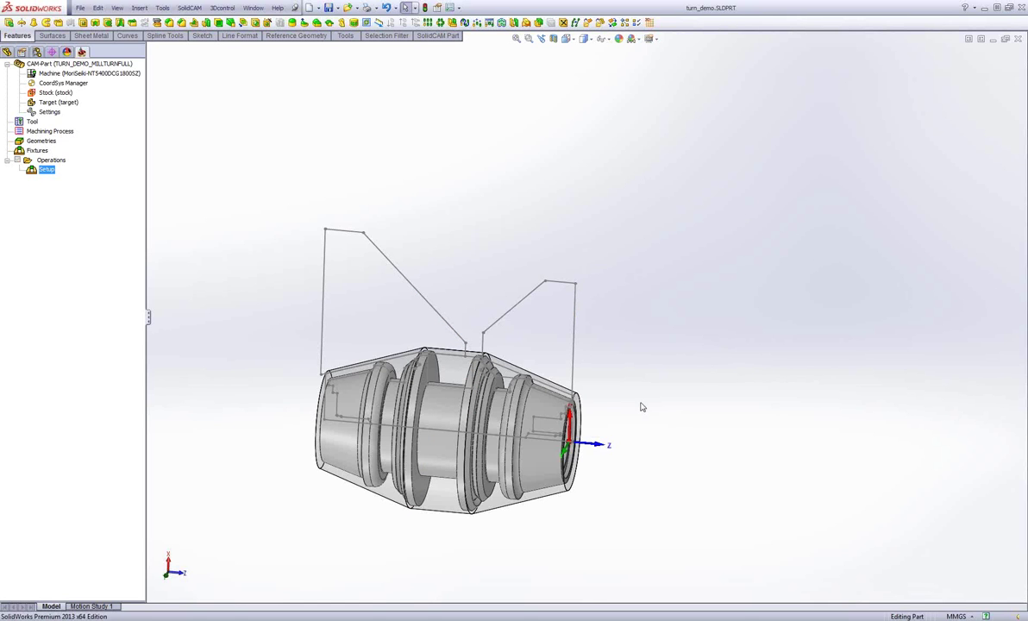
pyautogui.scroll(2, 641, 407)
pyautogui.scroll(-2, 640, 407)
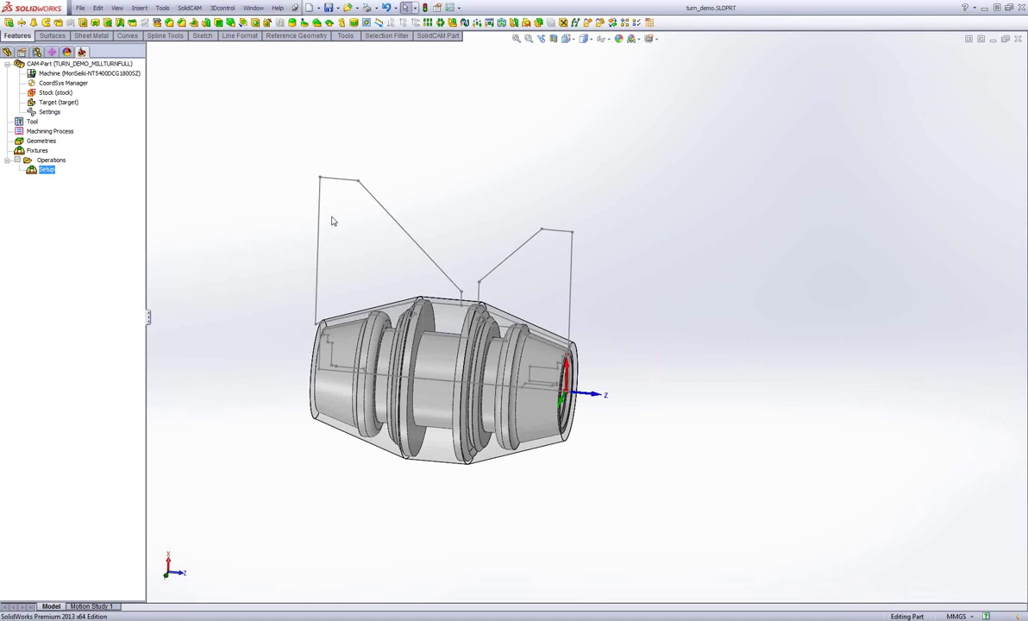
# Add a machine control operation on TR1_TB1 with a rapid TR1 movement to Z 0, and save it
pyautogui.rightClick(50, 175)
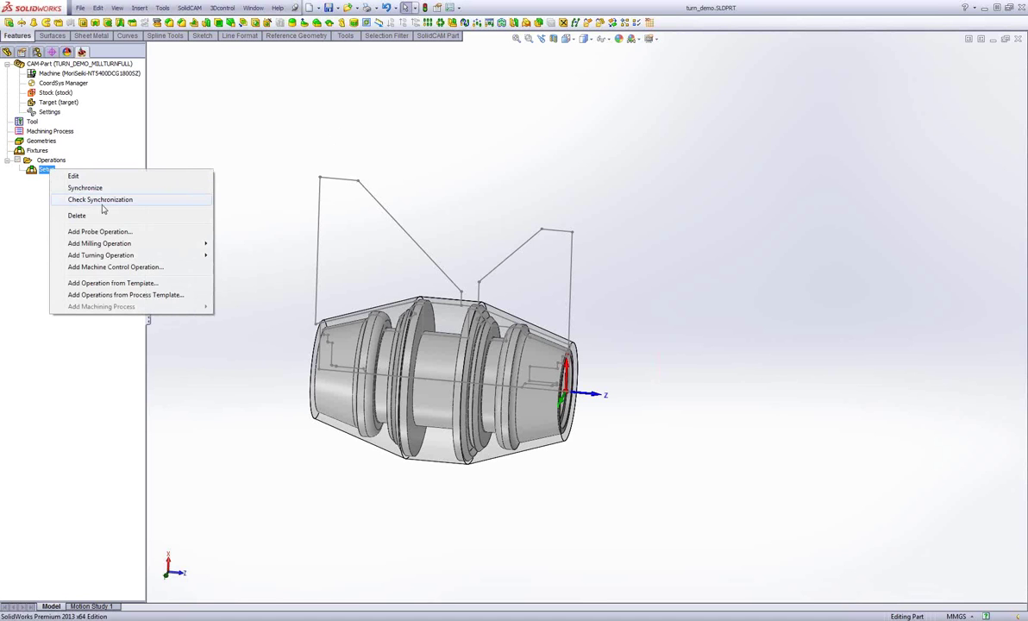
pyautogui.click(100, 269)
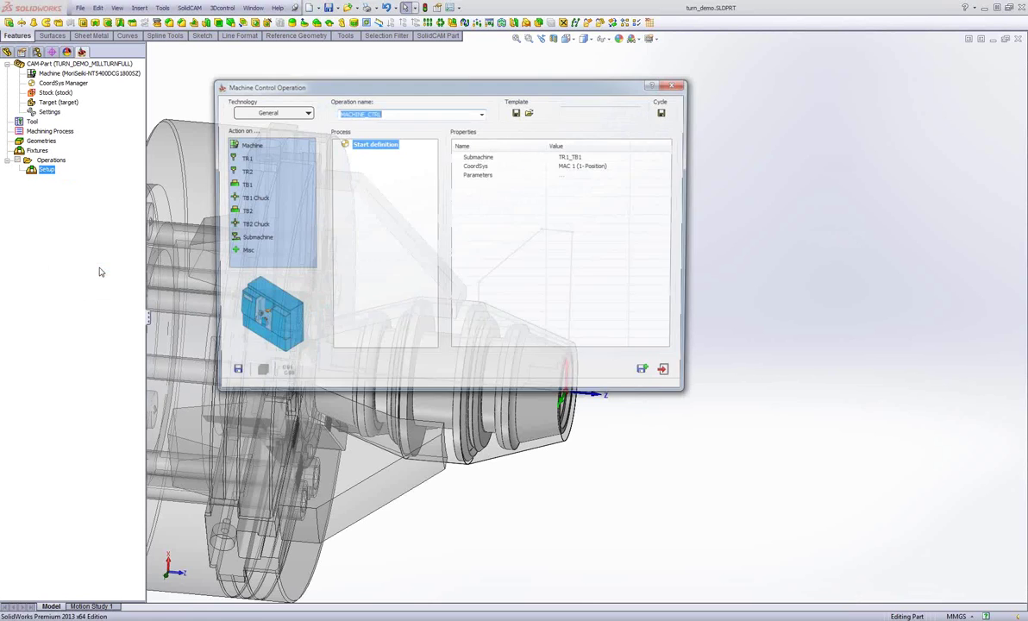
pyautogui.moveTo(245, 159); pyautogui.dragTo(362, 171)
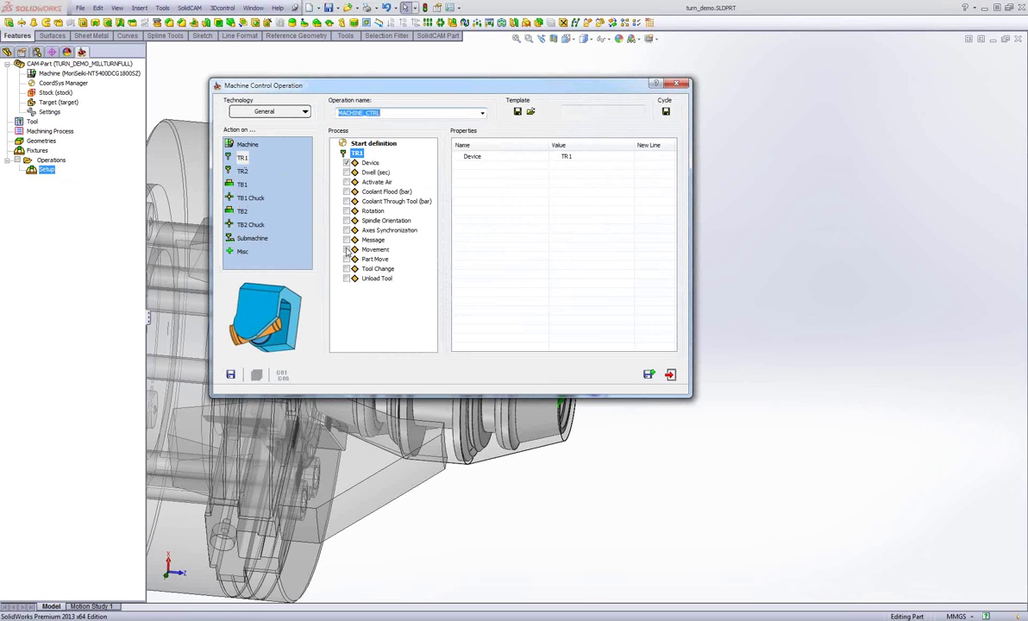
pyautogui.click(346, 250)
pyautogui.click(533, 158)
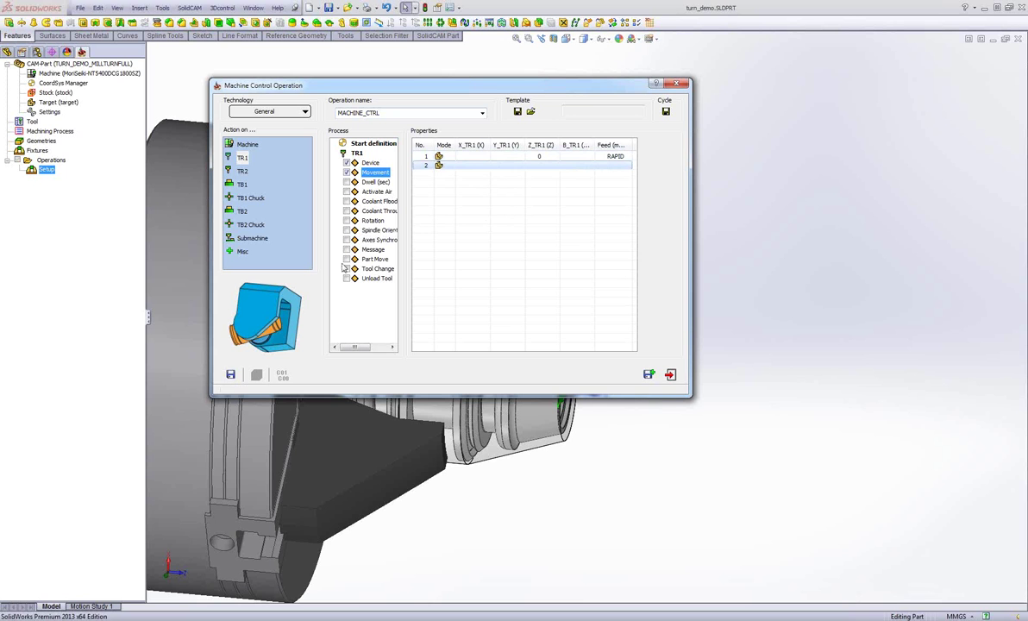
pyautogui.press('Return')
pyautogui.click(230, 374)
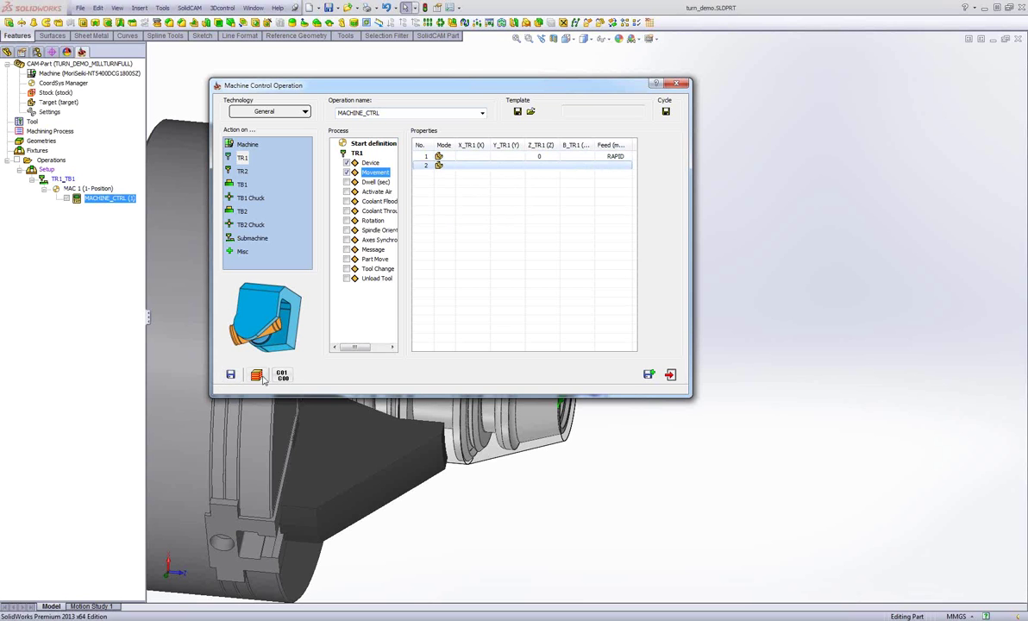
# Run the operation in Machine Simulation, examine how the stock and jaws sit on the main spindle, and exit the simulation
pyautogui.click(259, 376)
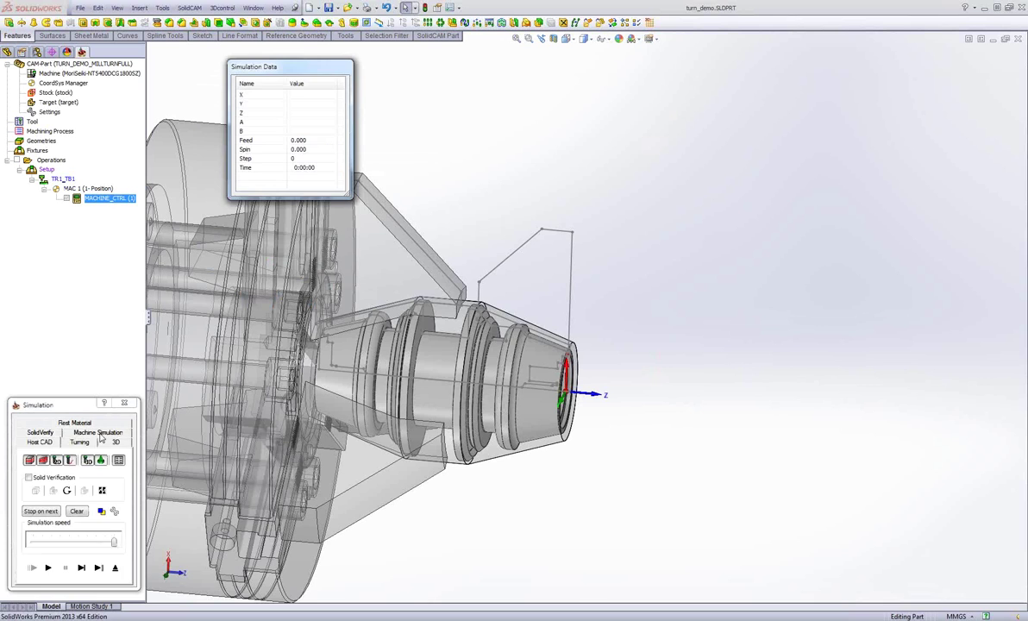
pyautogui.click(100, 436)
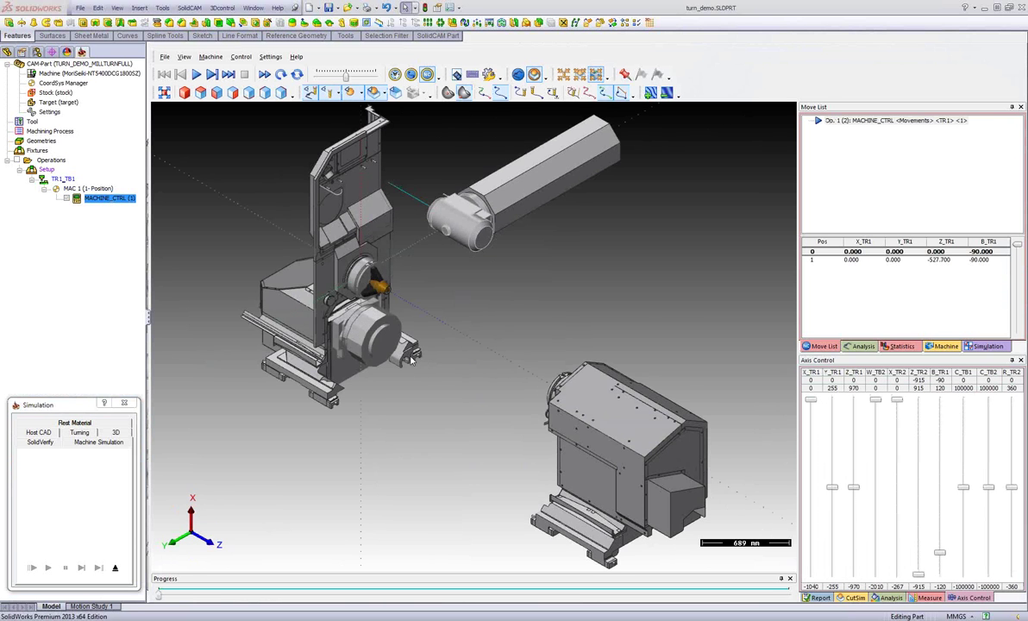
pyautogui.scroll(5, 412, 360)
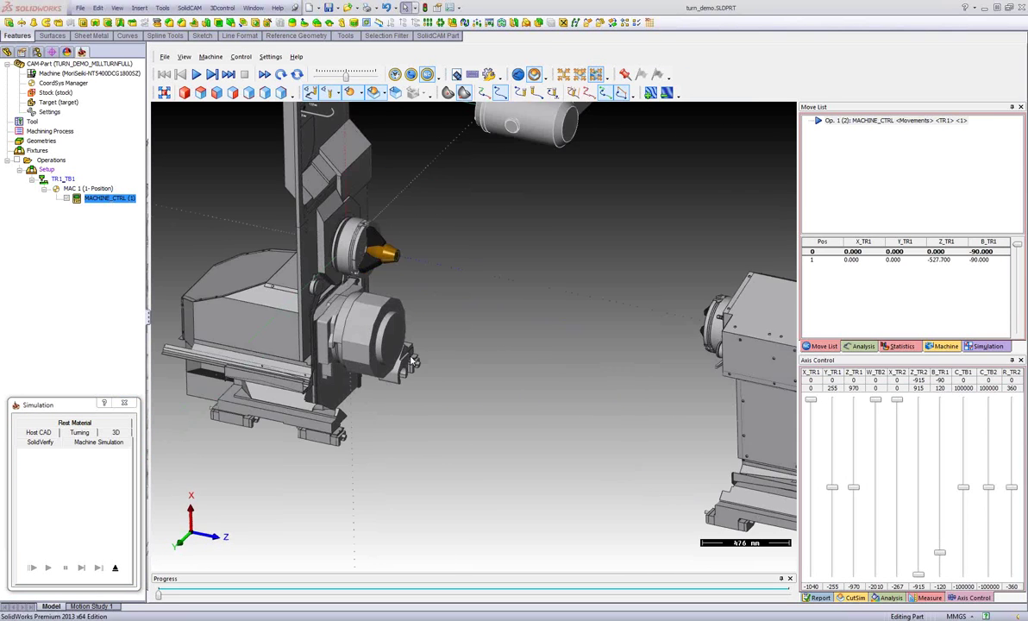
pyautogui.scroll(15, 412, 360)
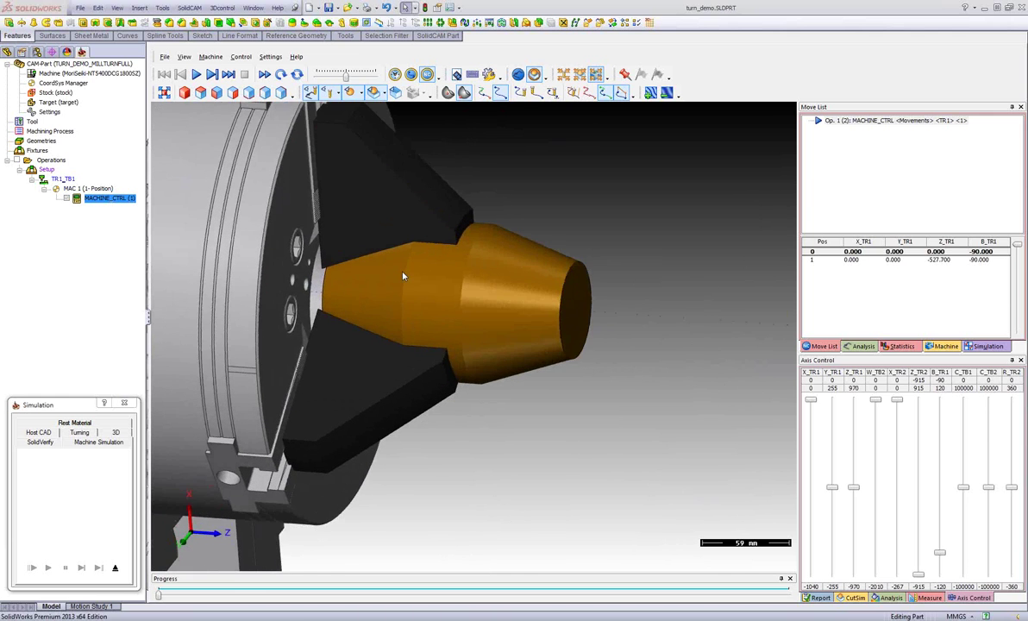
pyautogui.scroll(-3, 402, 276)
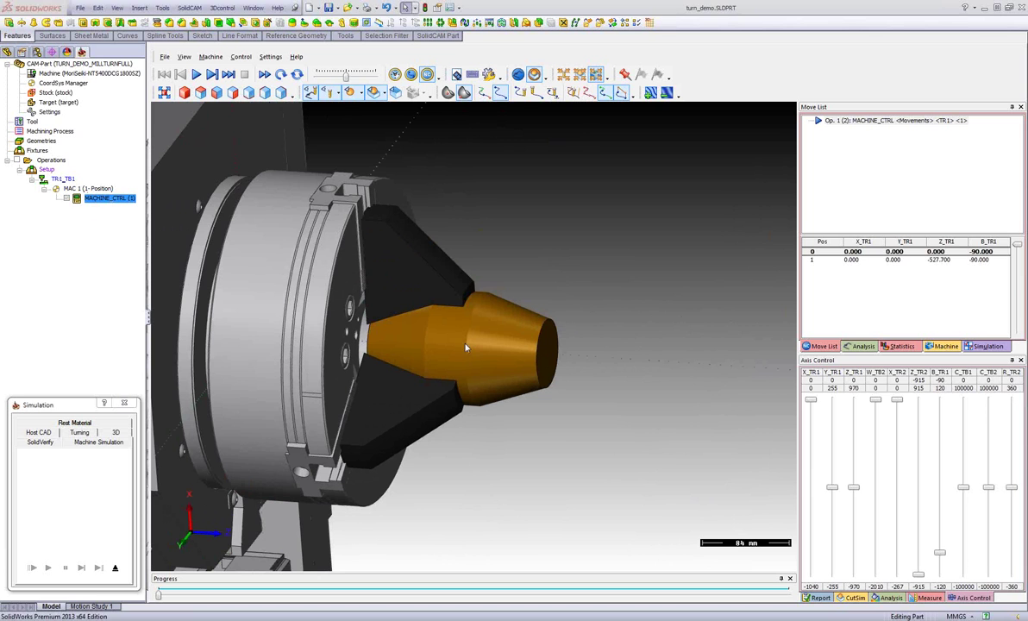
pyautogui.moveTo(381, 278); pyautogui.dragTo(448, 309, button='middle')
pyautogui.scroll(-5, 370, 345)
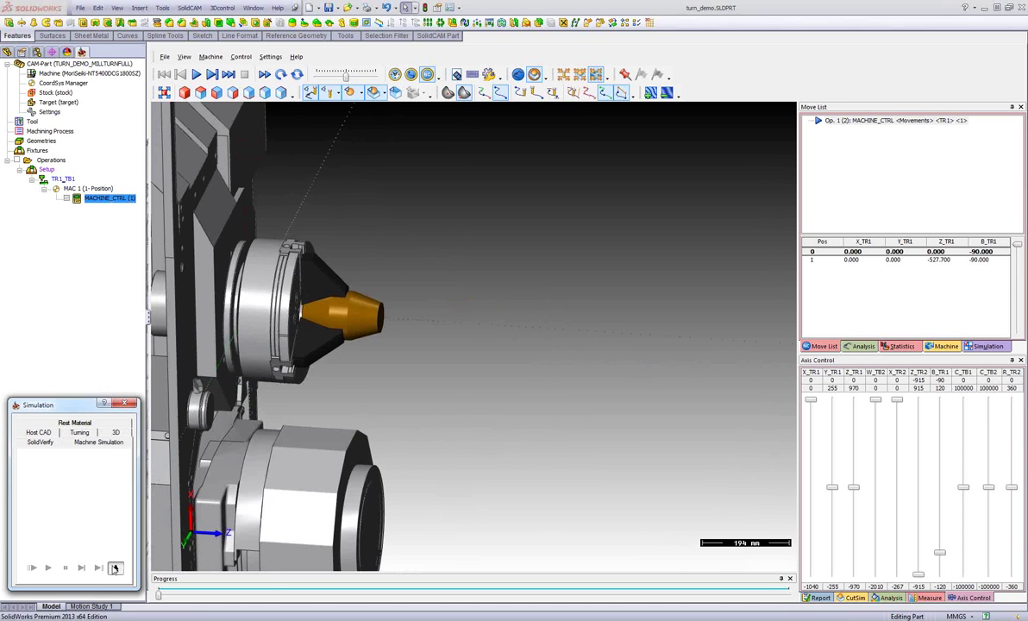
pyautogui.click(114, 566)
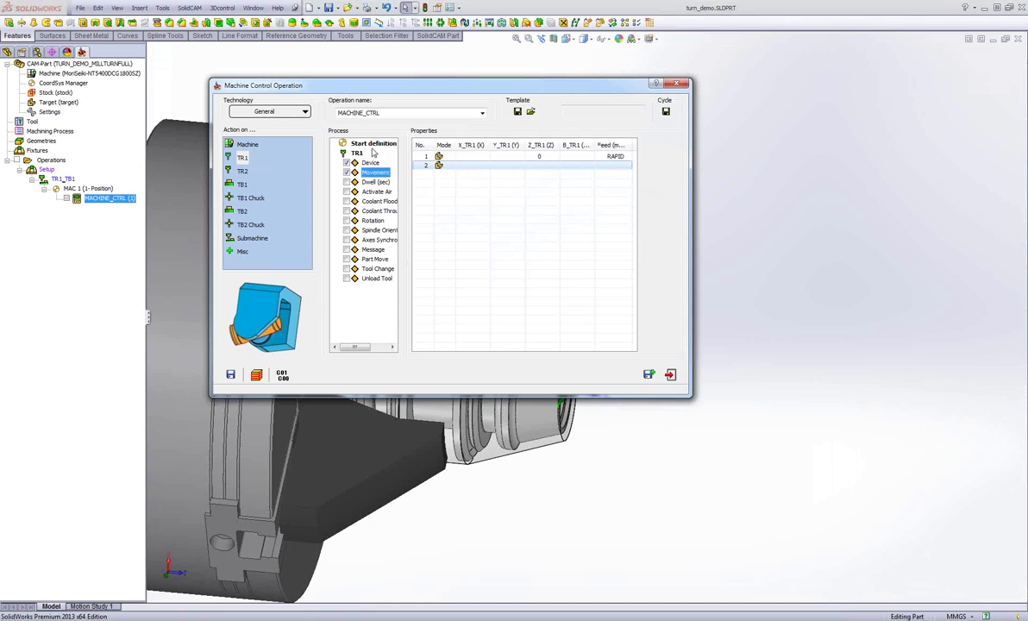
# Change the machine control operation's submachine to TR1_TB2
pyautogui.click(588, 158)
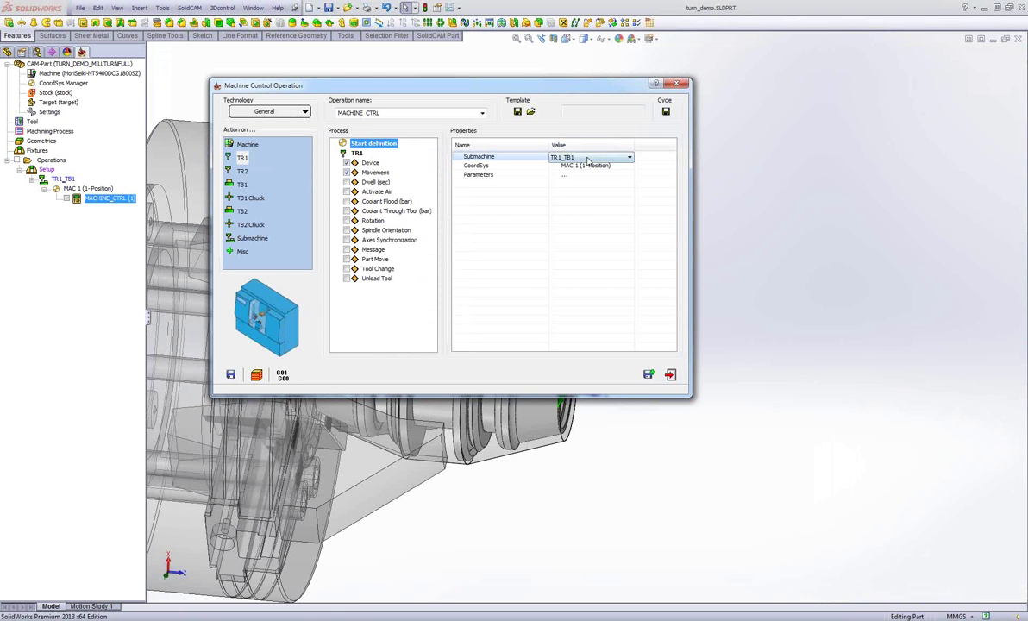
pyautogui.click(586, 158)
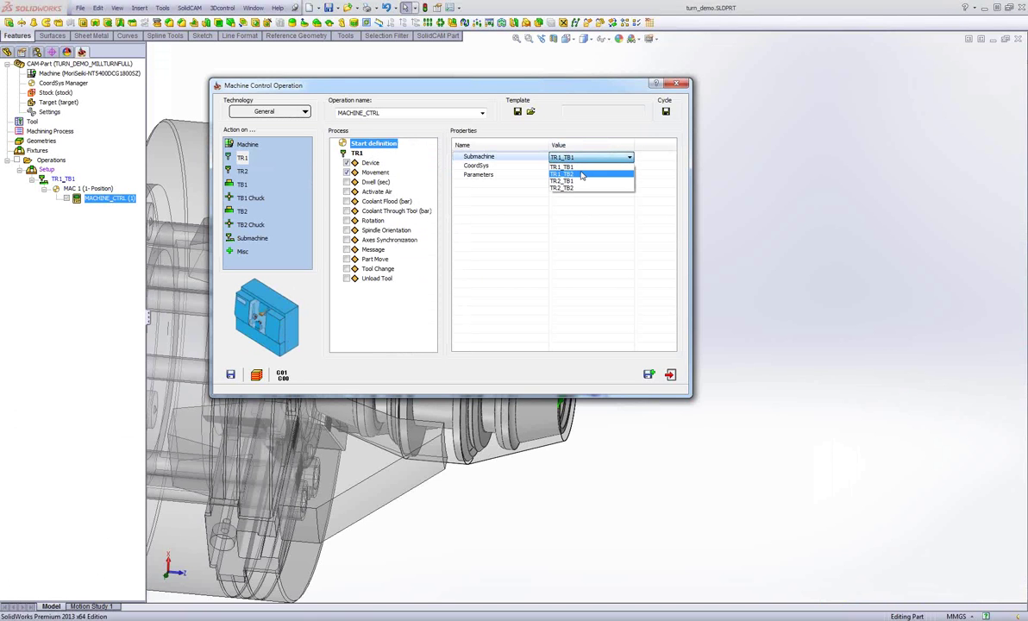
pyautogui.click(582, 174)
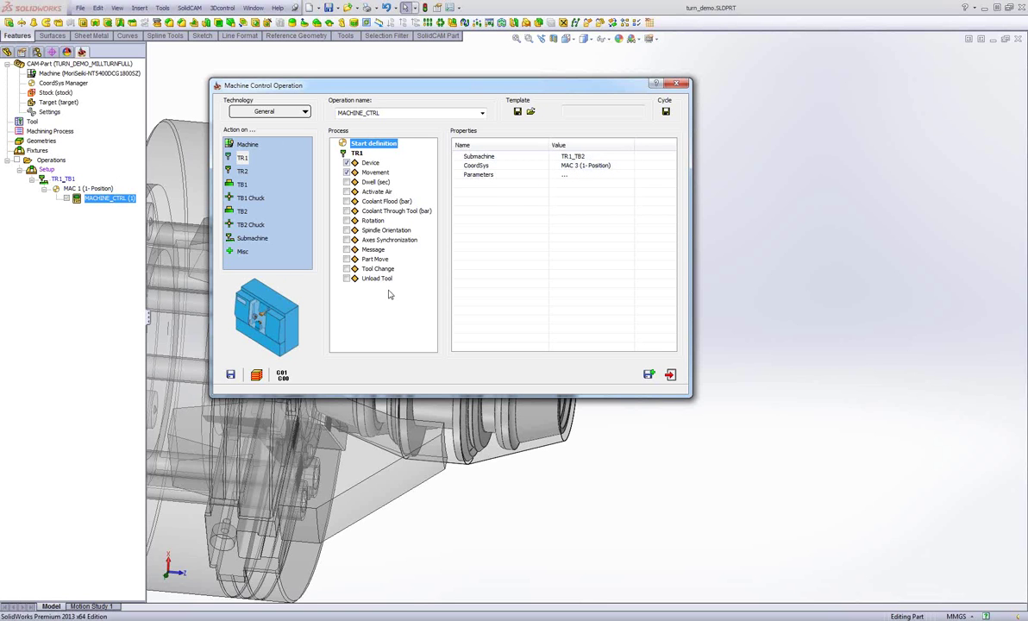
# Open the TR1_TB2 operation in Machine Simulation and examine how the stock and jaws sit on the sub-spindle
pyautogui.click(257, 376)
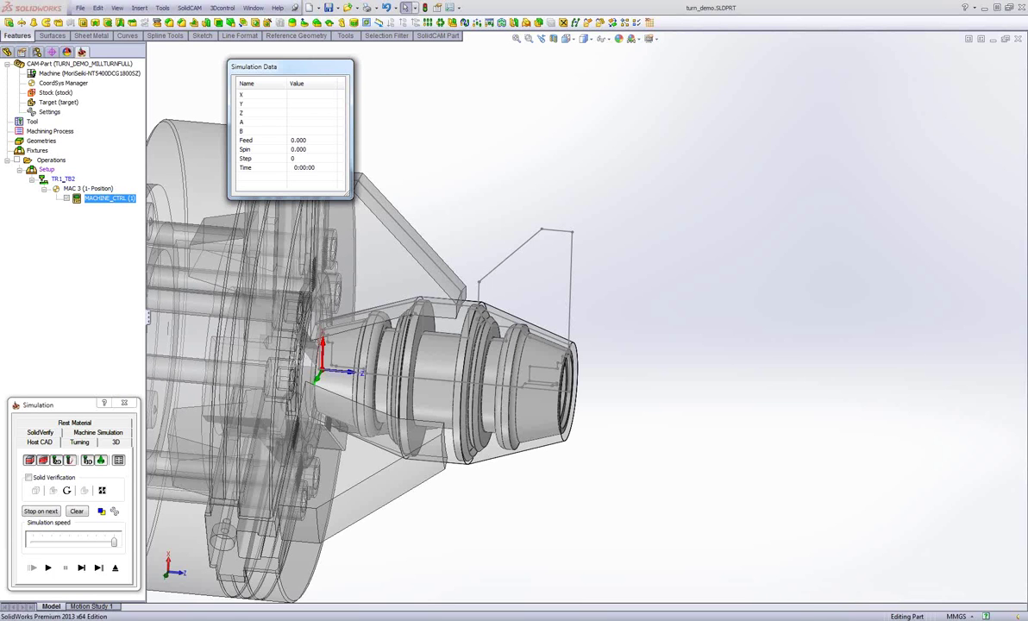
pyautogui.click(84, 441)
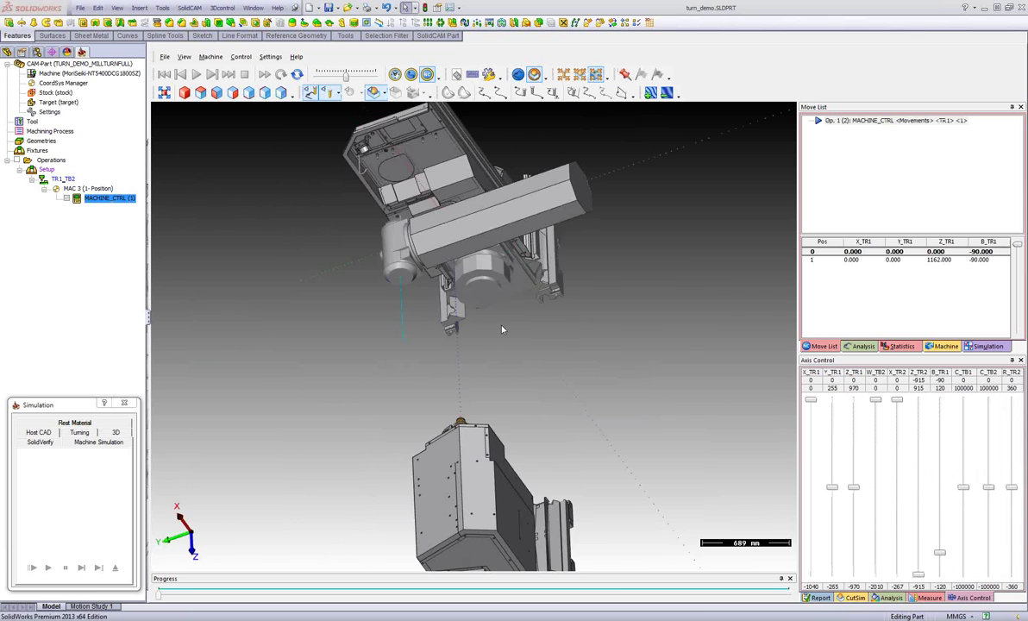
pyautogui.moveTo(508, 383); pyautogui.dragTo(518, 328, button='middle')
pyautogui.scroll(10, 448, 311)
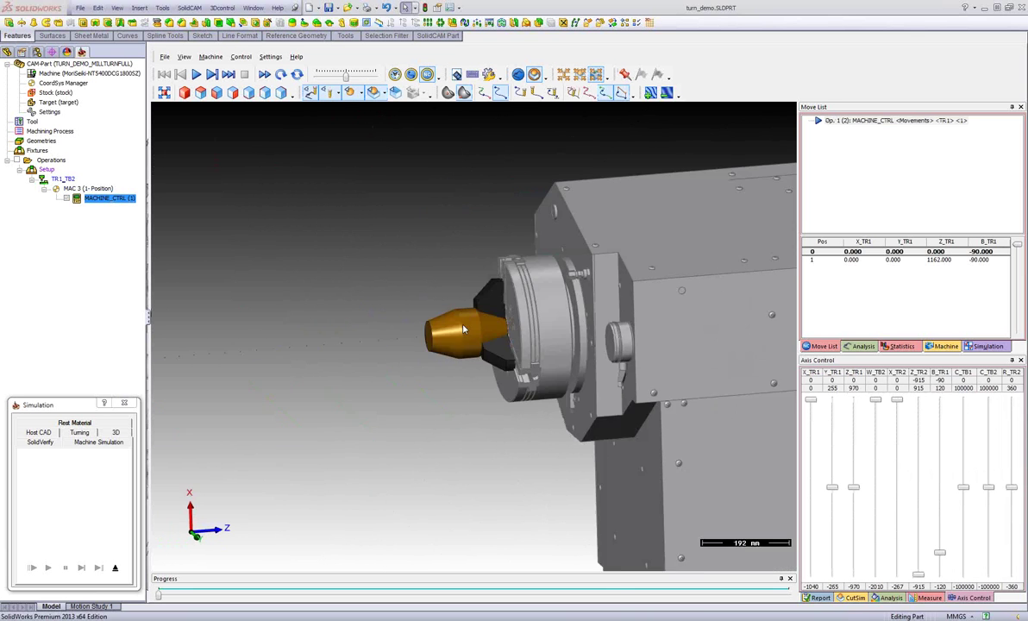
pyautogui.scroll(3, 472, 330)
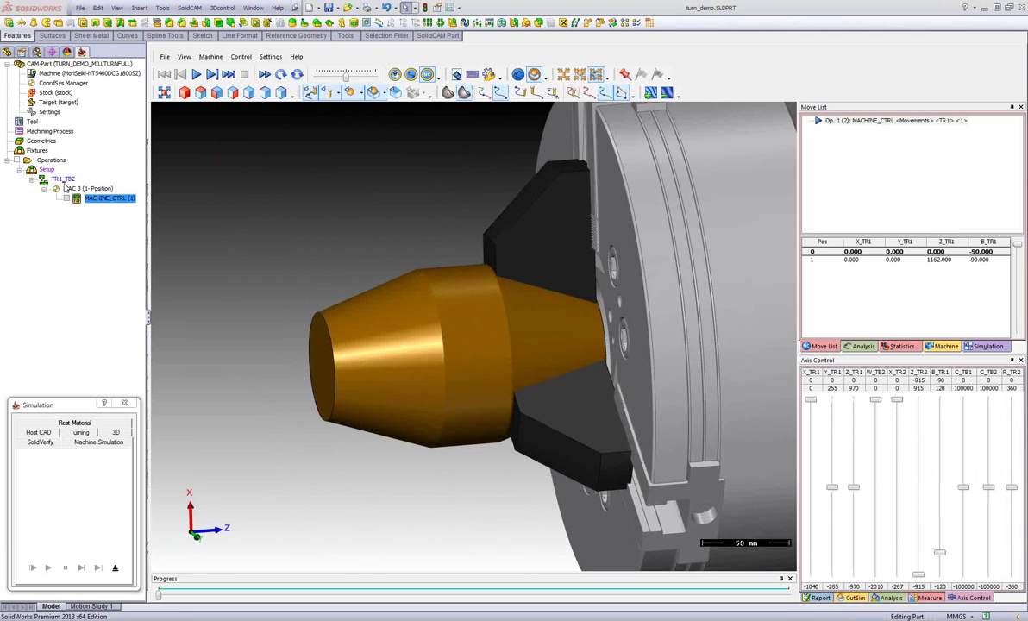
# Examine the clamped stock and the whole sub-spindle in the simulation, and exit it
pyautogui.moveTo(532, 344); pyautogui.dragTo(554, 364, button='middle')
pyautogui.scroll(-5, 570, 345)
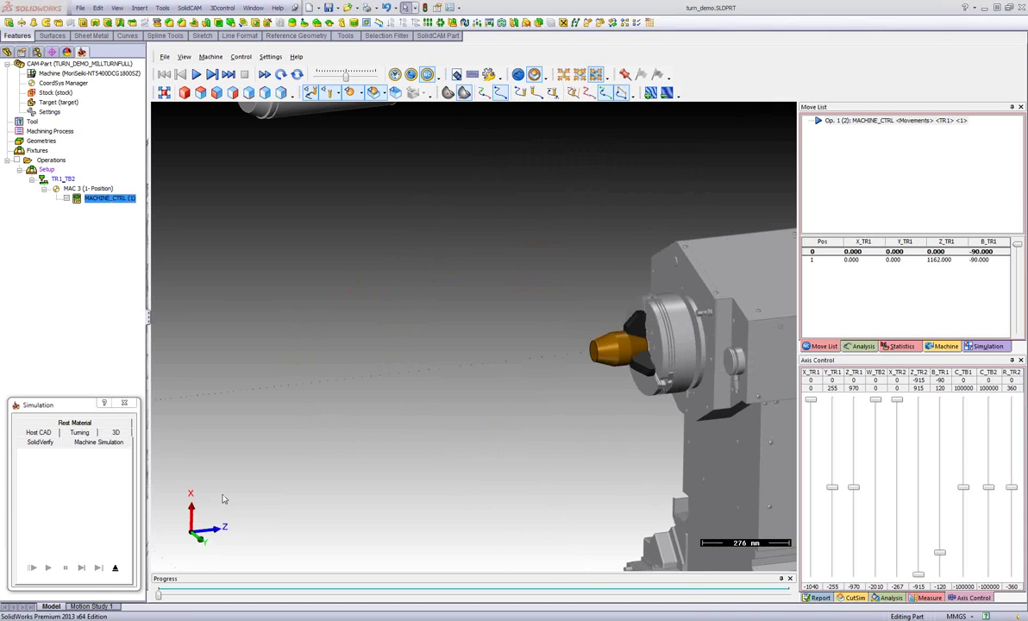
pyautogui.click(116, 568)
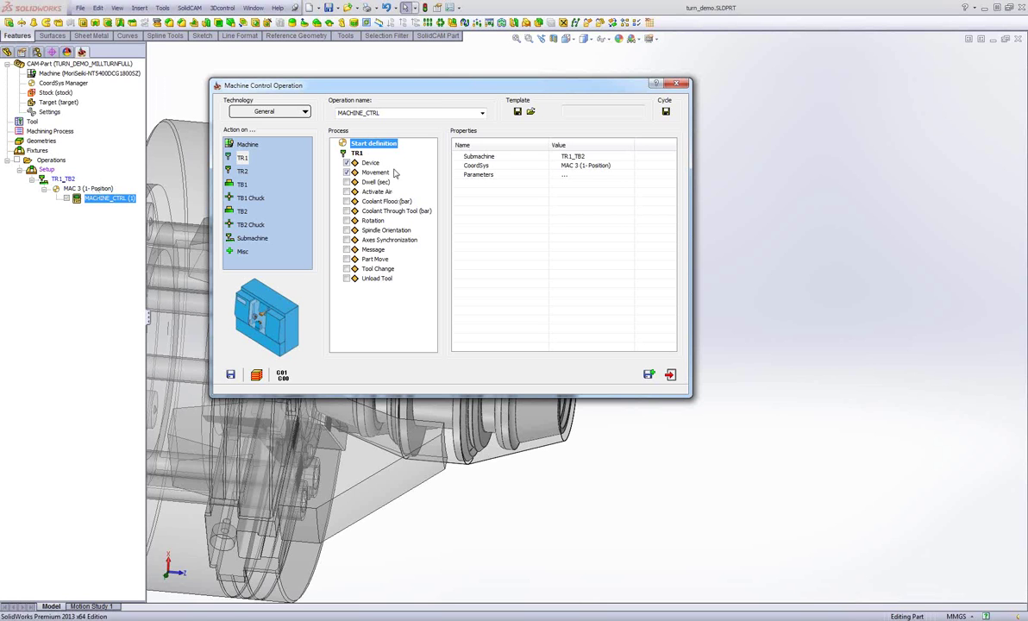
# Set the machine control operation's submachine to TR1_TB1 and delete its TR1 action
pyautogui.click(604, 157)
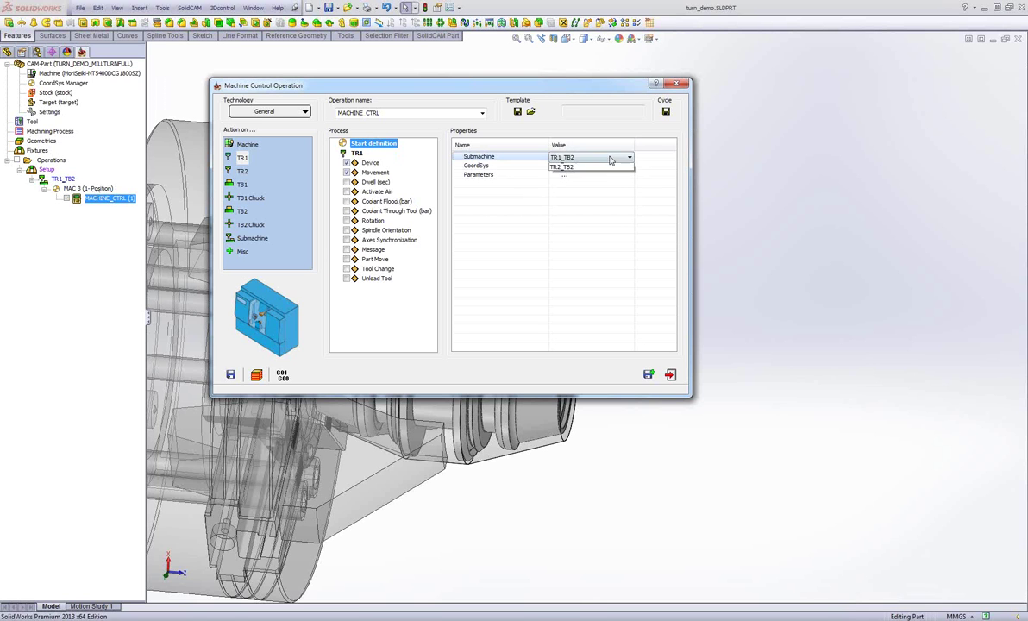
pyautogui.click(630, 156)
pyautogui.click(565, 169)
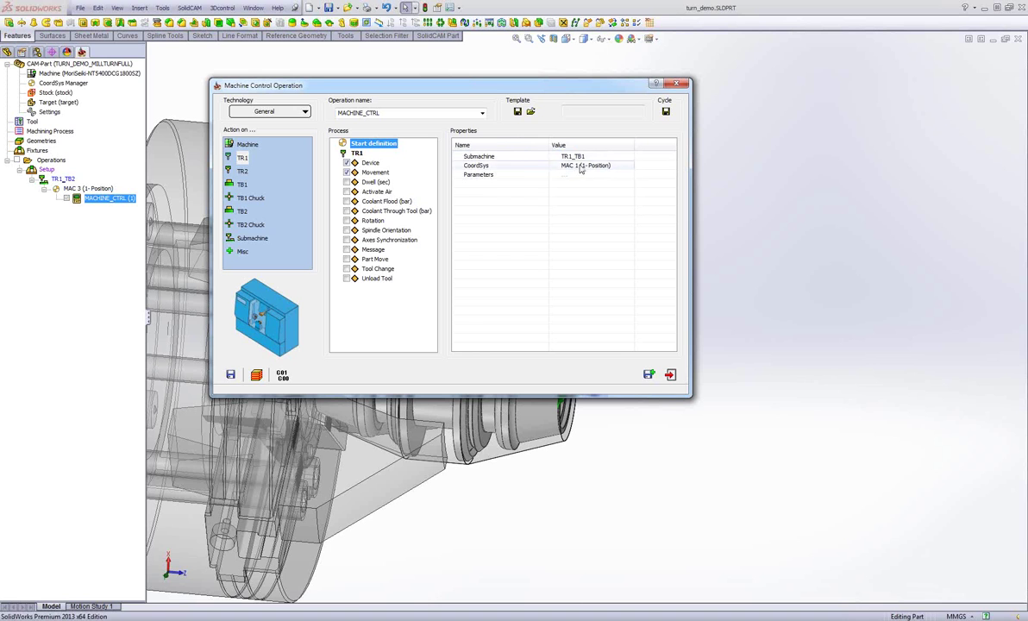
pyautogui.click(348, 163)
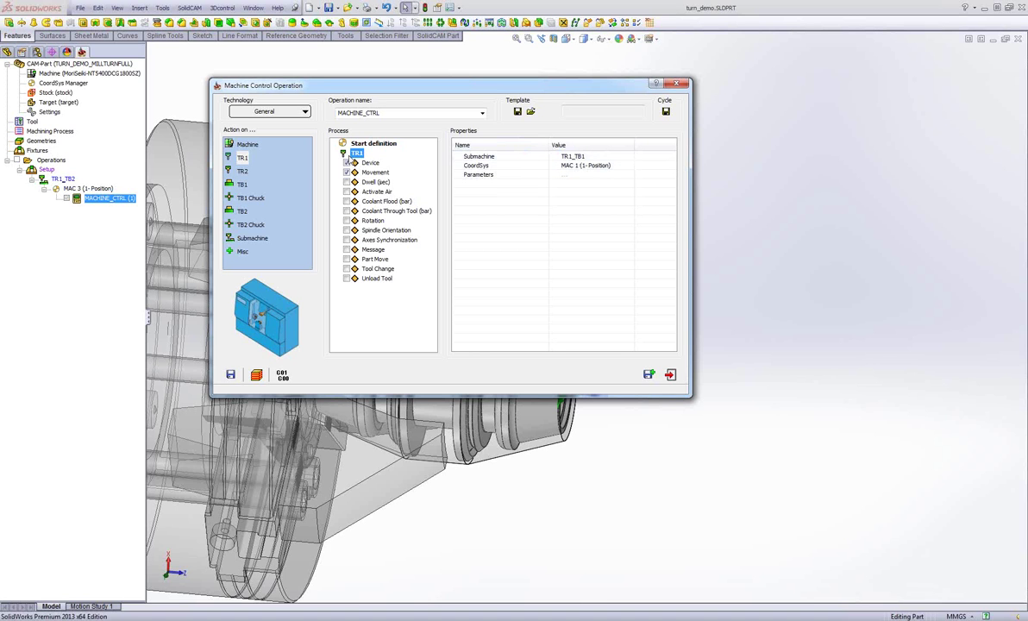
pyautogui.rightClick(351, 157)
pyautogui.click(375, 202)
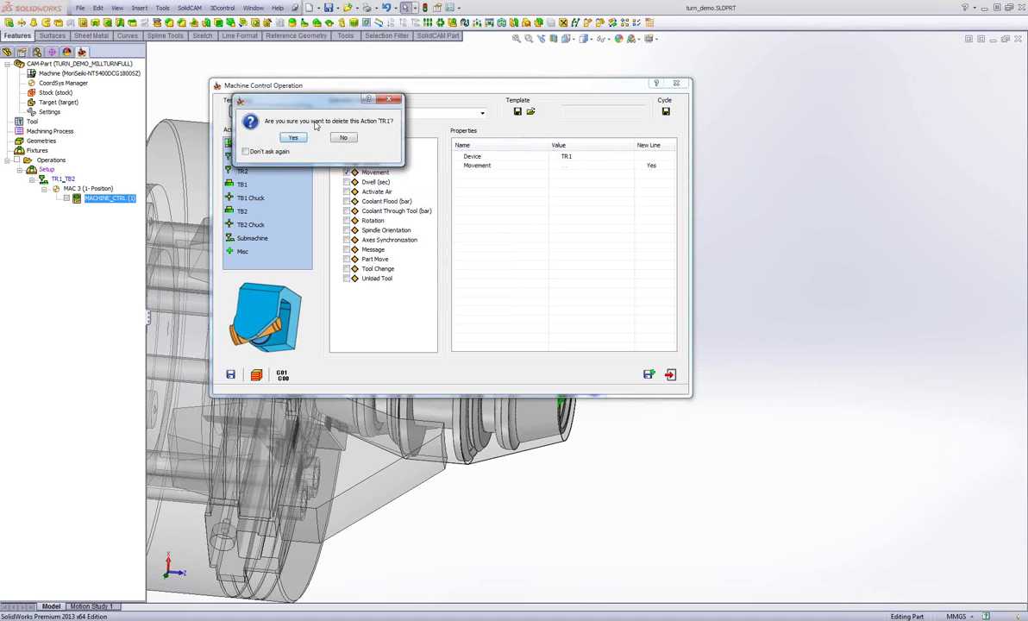
pyautogui.click(295, 138)
# Add a TB2 action with a movement to the operation and set its W_TB2 (Z) position to 198
pyautogui.moveTo(243, 210); pyautogui.dragTo(353, 182)
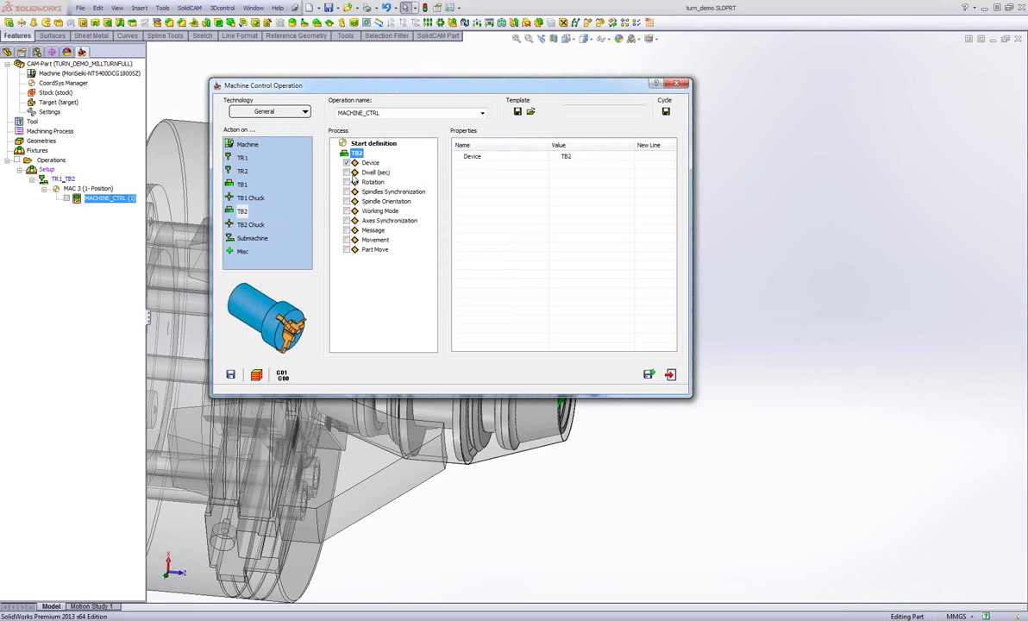
pyautogui.click(347, 241)
pyautogui.click(483, 158)
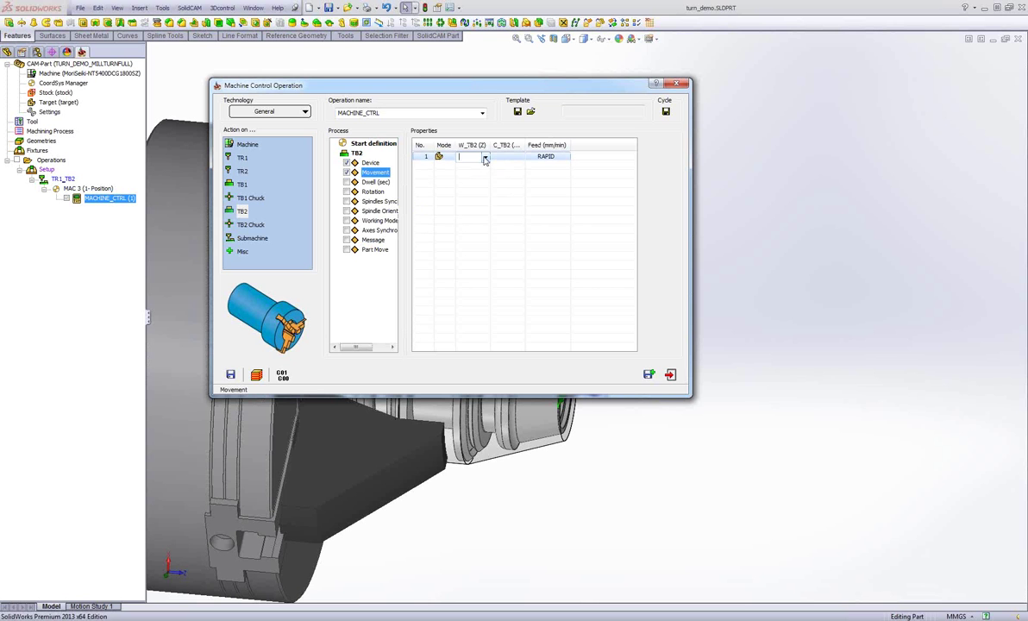
pyautogui.click(485, 158)
pyautogui.click(471, 189)
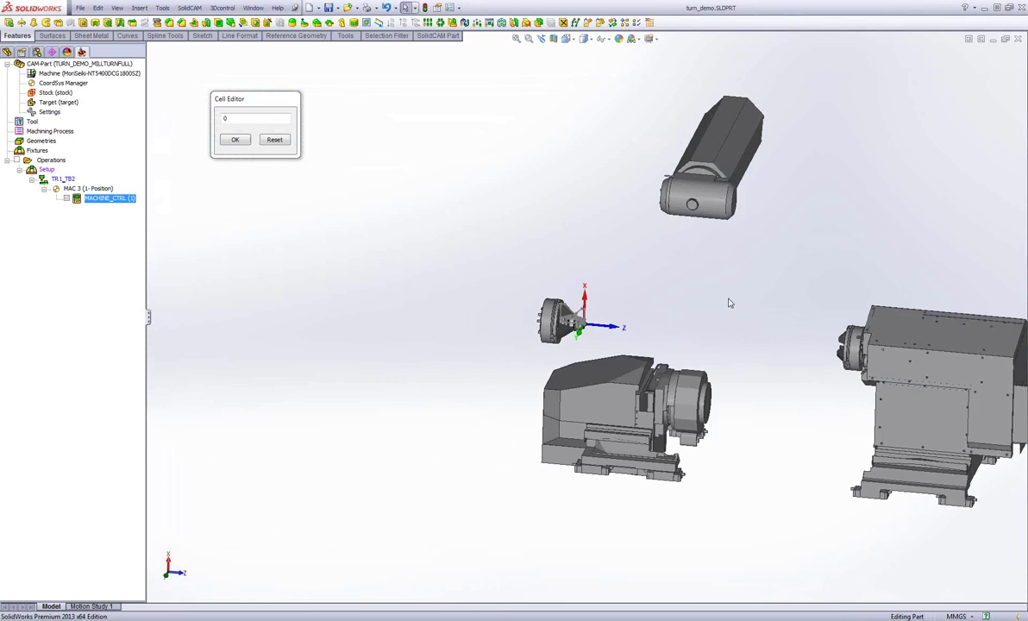
pyautogui.write('-2')
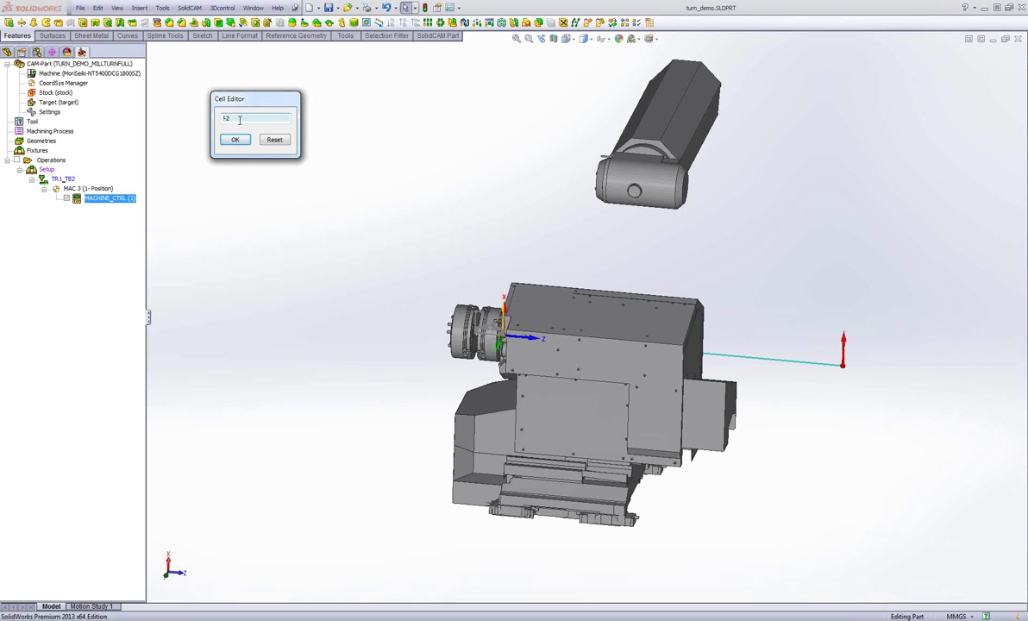
pyautogui.write('198')
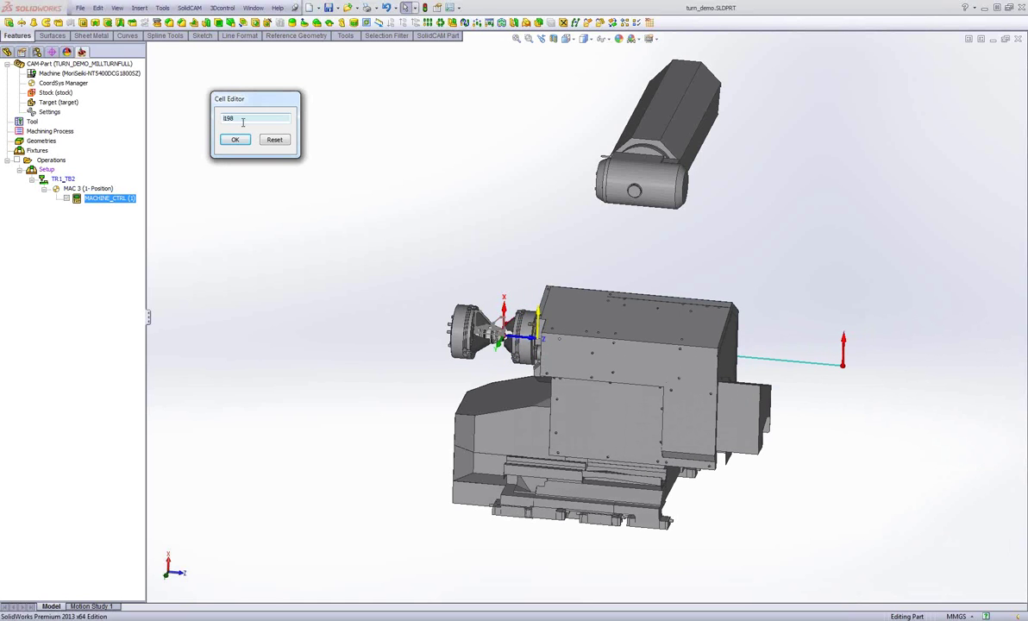
# Bring the sub-spindle jaws closer to the part by setting the TB2 movement's W_TB2 (Z) position to 137
pyautogui.moveTo(467, 258); pyautogui.dragTo(492, 219)
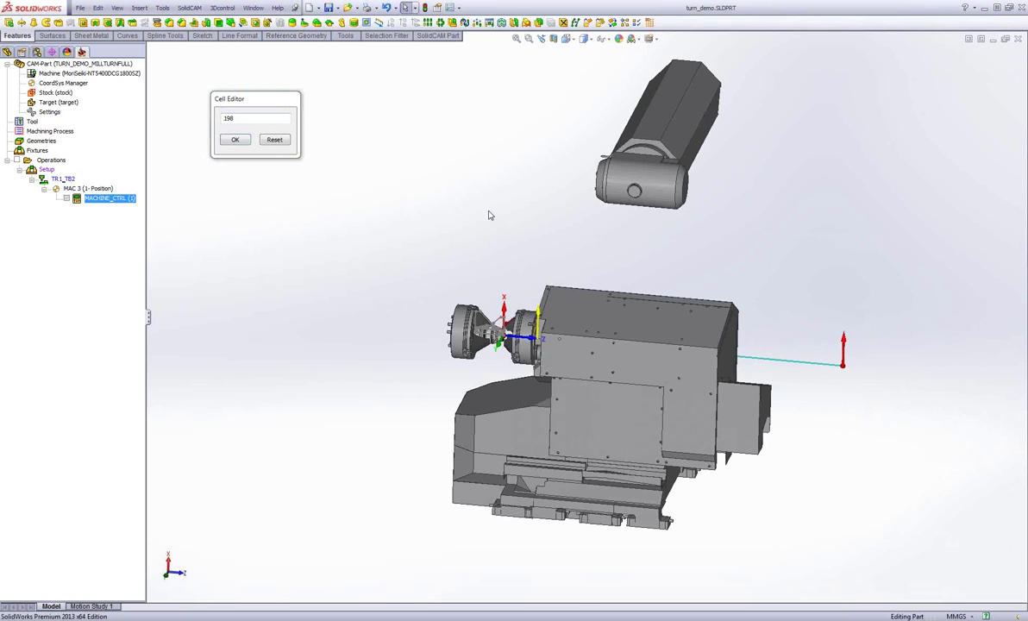
pyautogui.hotkey('ctrl', '1')
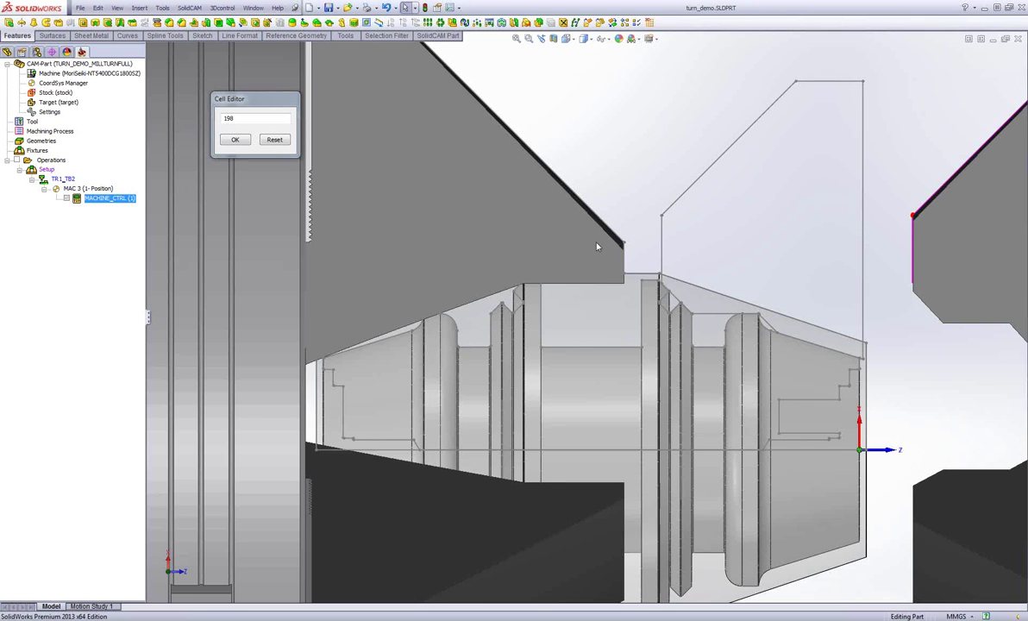
pyautogui.scroll(-7, 248, 118)
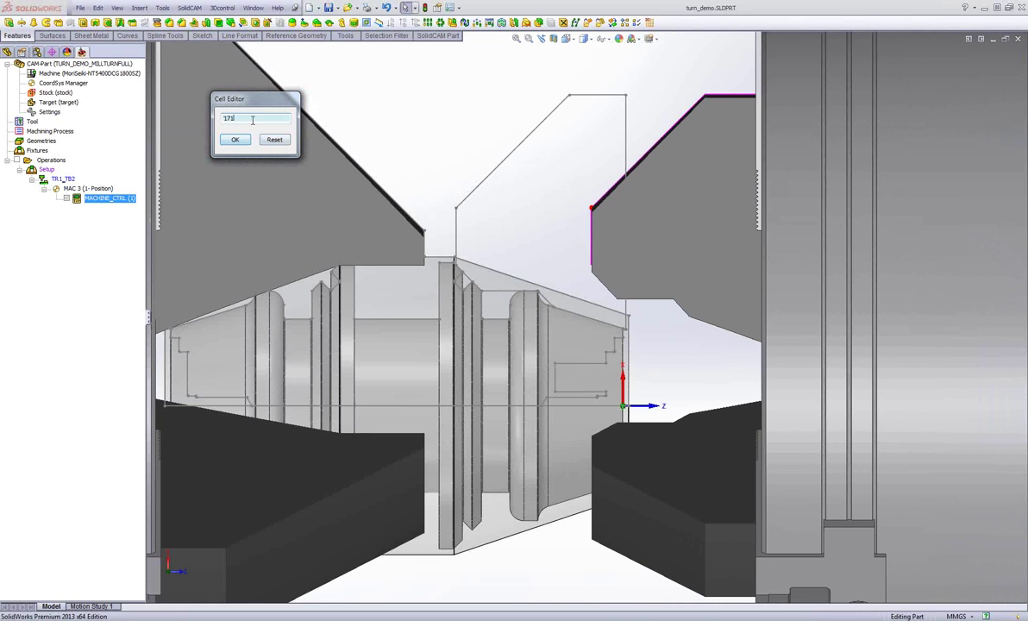
pyautogui.scroll(-9, 256, 119)
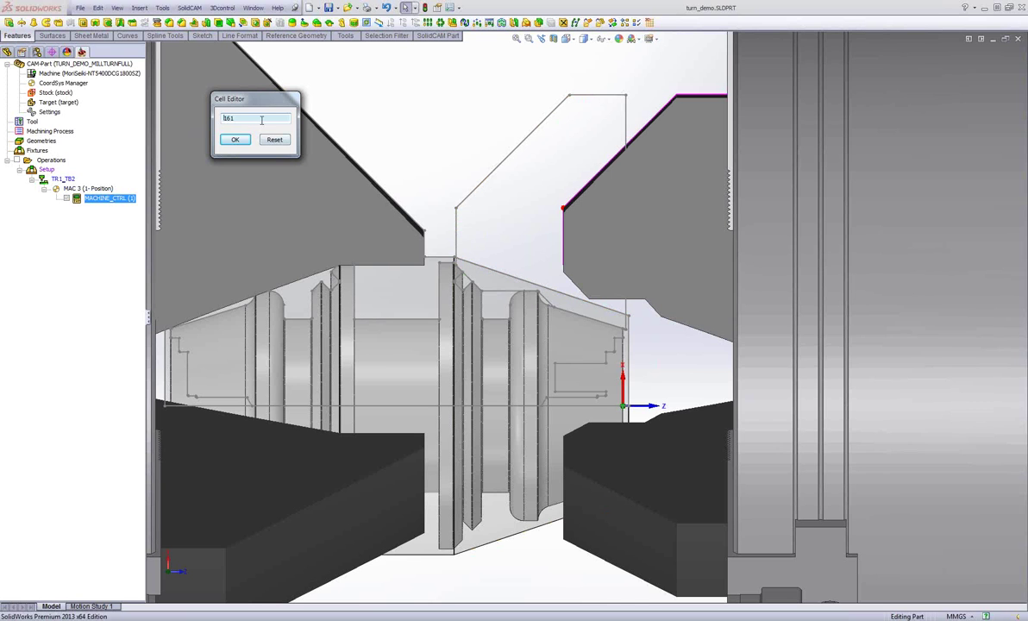
pyautogui.scroll(-18, 264, 122)
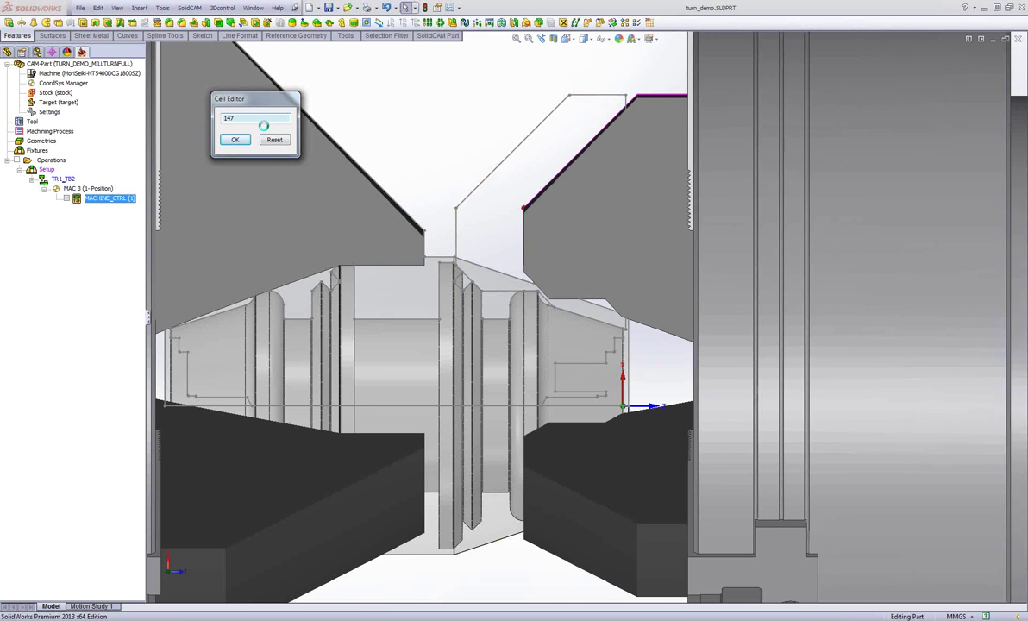
pyautogui.scroll(-7, 265, 131)
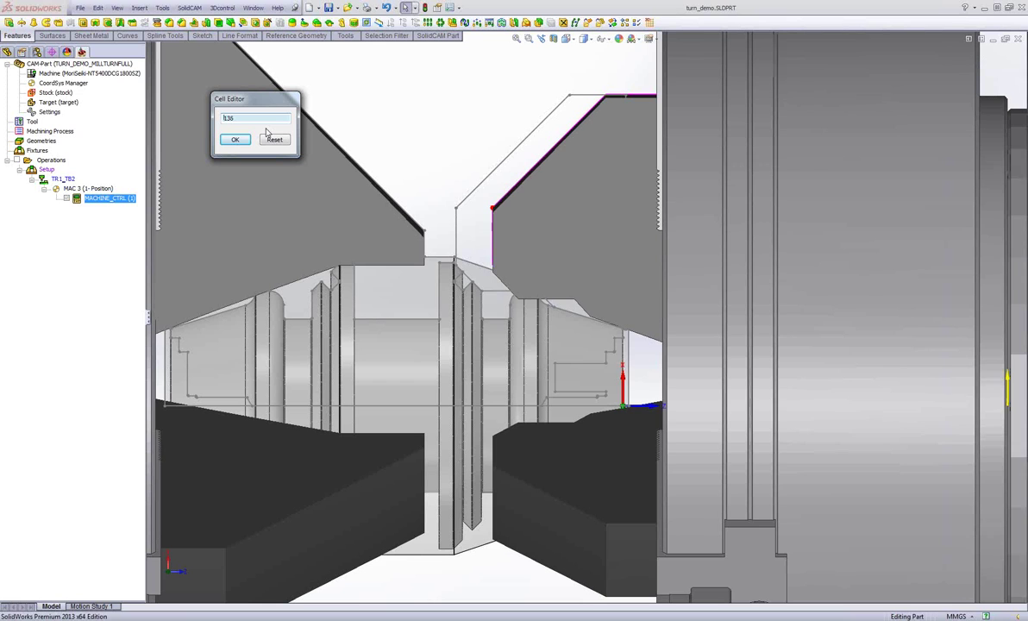
pyautogui.scroll(1, 266, 132)
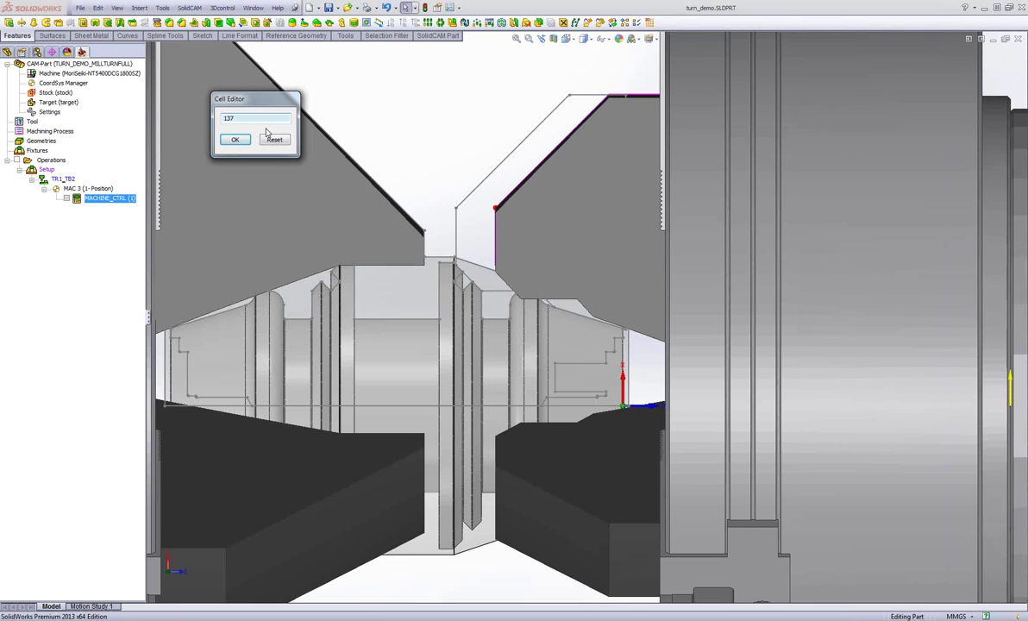
pyautogui.click(234, 140)
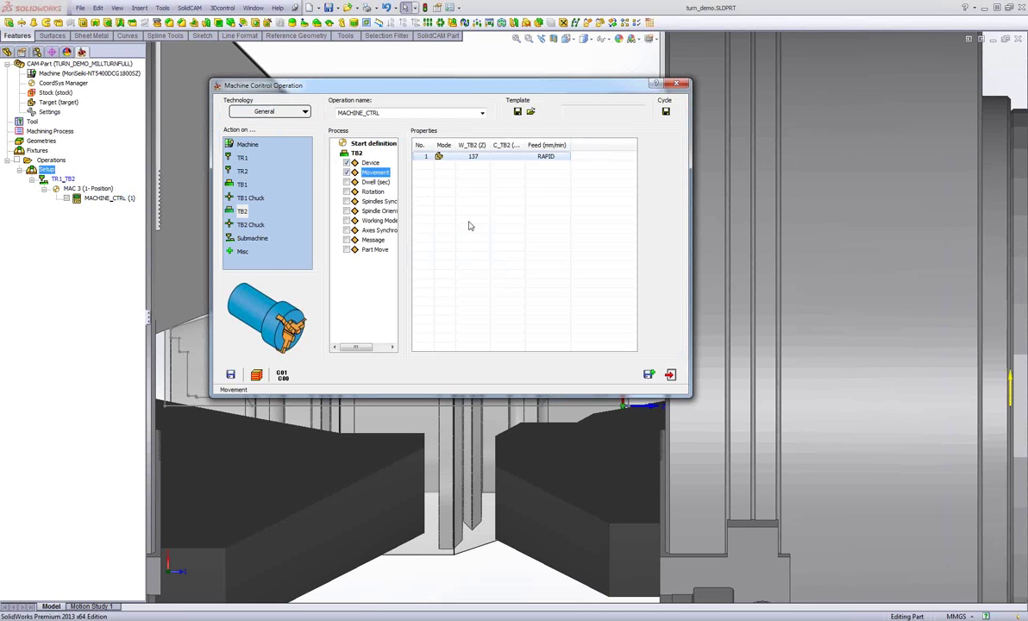
# Add a Part Move to the TB2 action with W_TB2 (Z) at the home reference, and save the operation
pyautogui.click(347, 250)
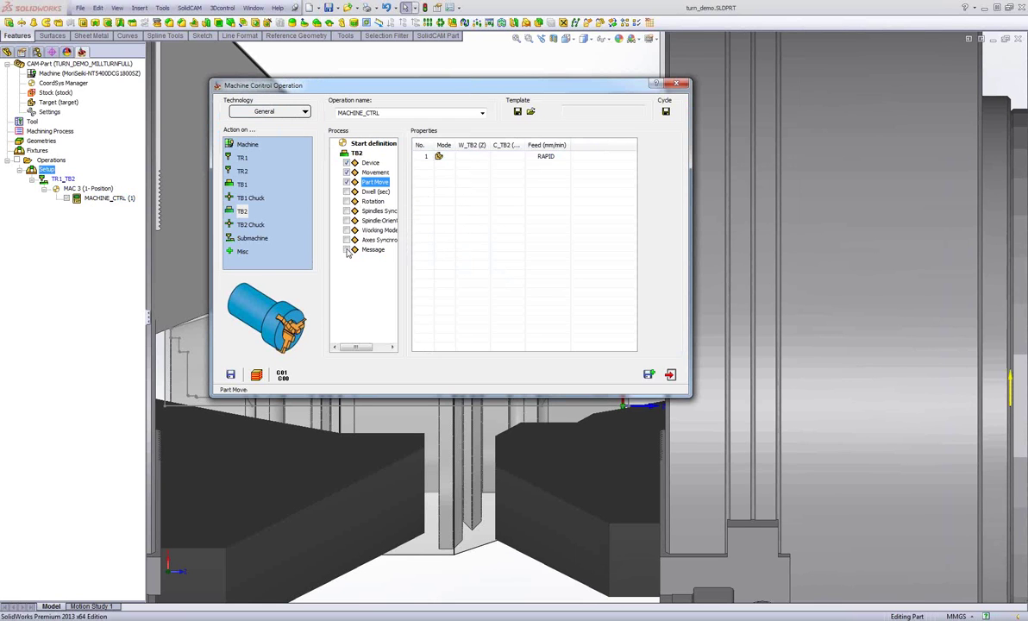
pyautogui.click(475, 157)
pyautogui.click(484, 158)
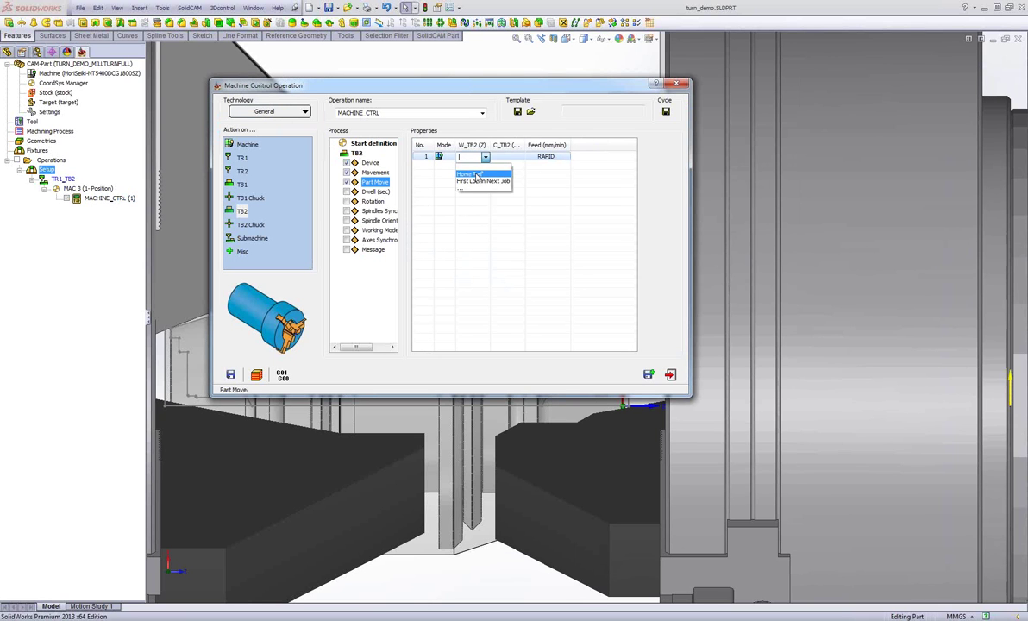
pyautogui.click(476, 175)
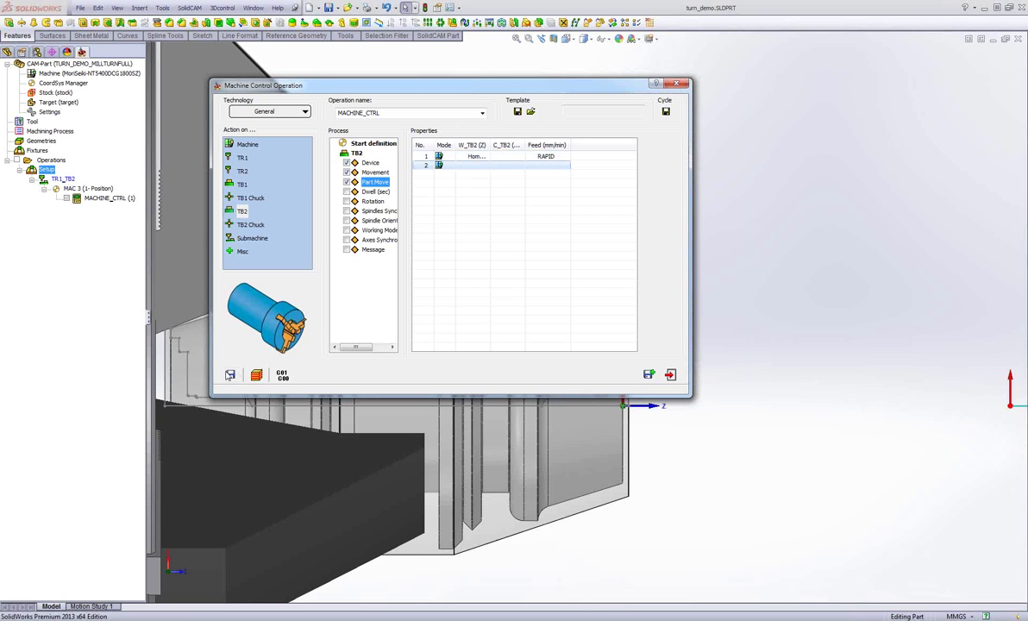
pyautogui.click(228, 375)
# Run the operation in Machine Simulation, advance to the TB2 movement's end position, and examine both jaw sets around the part
pyautogui.click(259, 379)
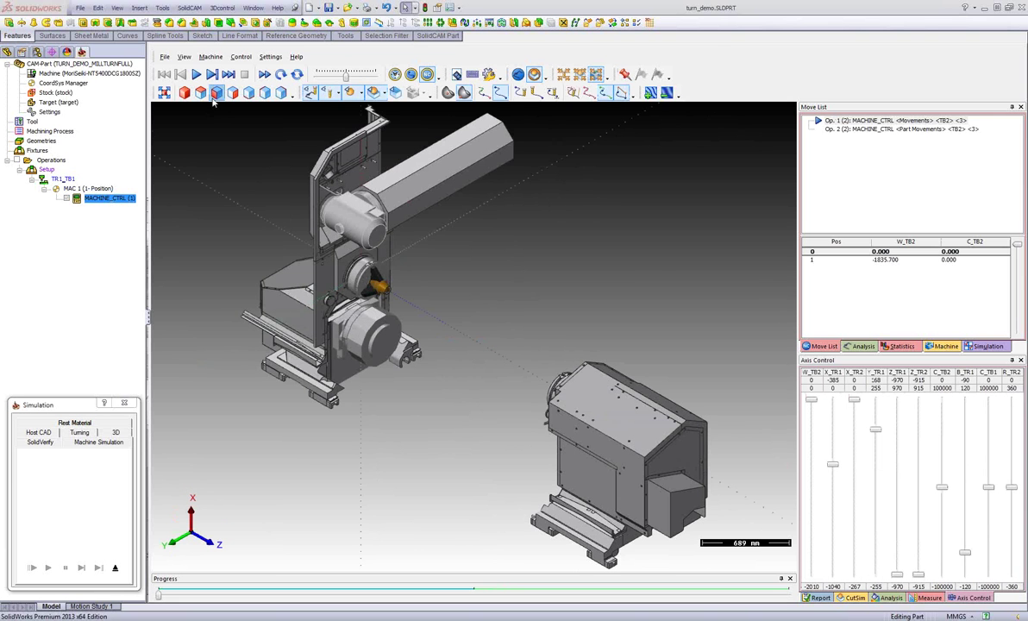
pyautogui.click(164, 92)
pyautogui.scroll(-2, 584, 344)
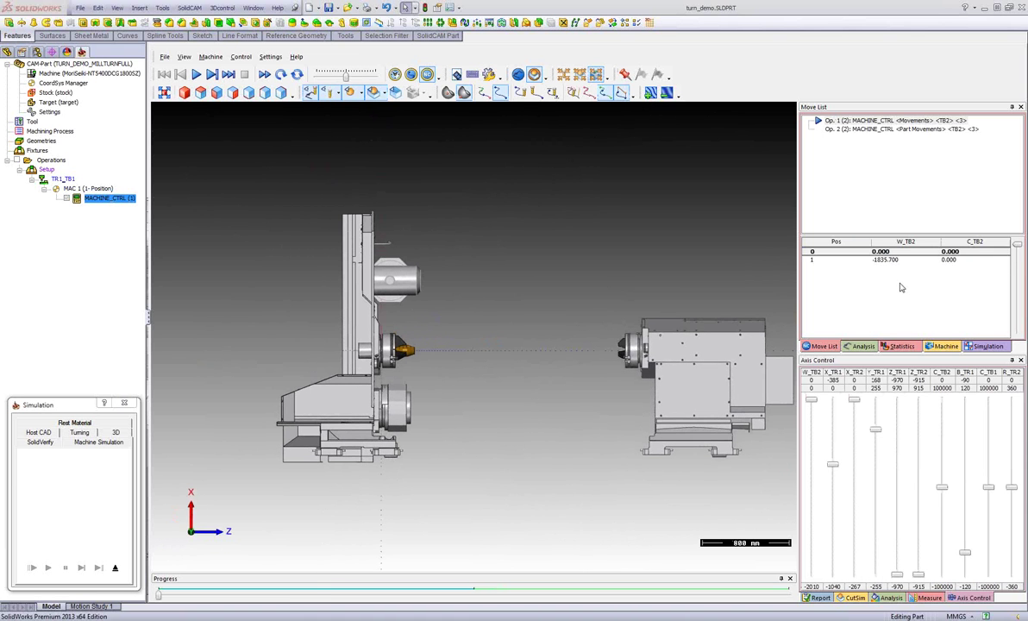
pyautogui.click(898, 283)
pyautogui.press('Down')
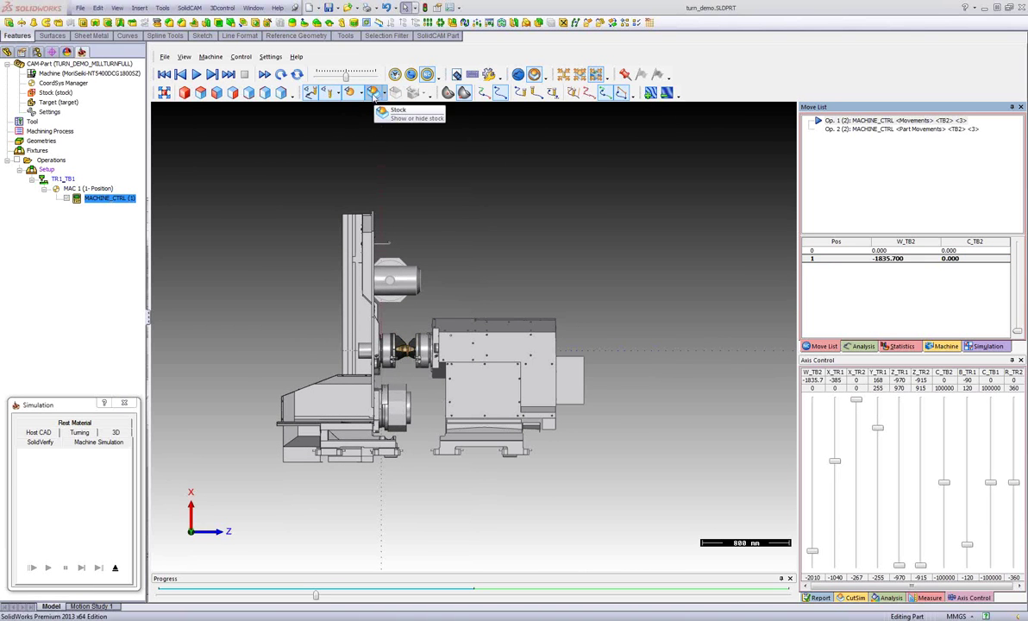
pyautogui.scroll(8, 468, 376)
pyautogui.scroll(10, 339, 296)
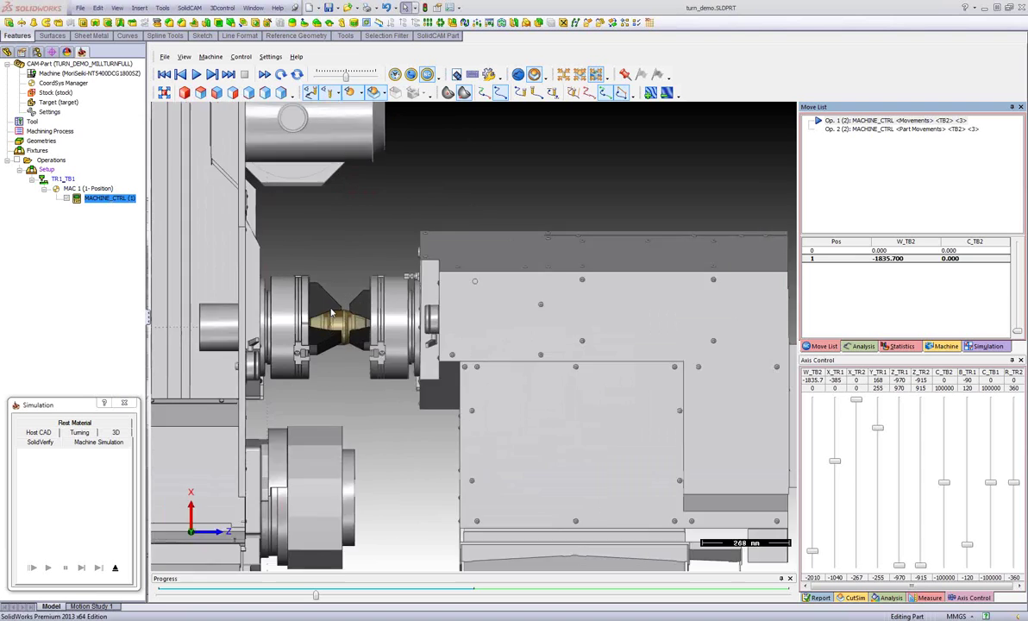
pyautogui.scroll(8, 322, 279)
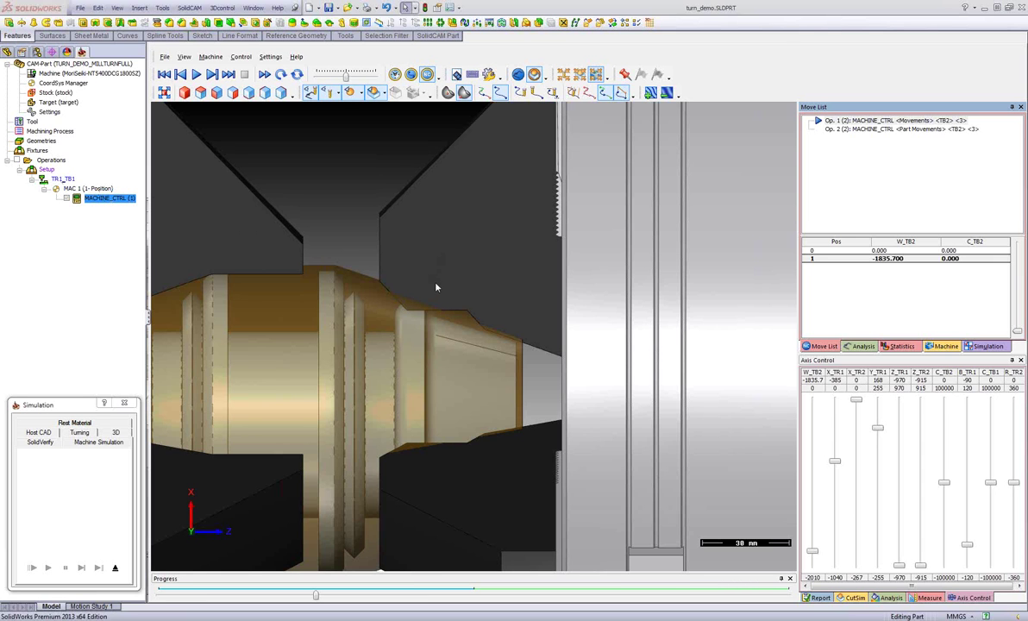
# Advance to the TB2 part move, examine the part held in the sub-spindle, and exit the simulation and the operation
pyautogui.click(888, 258)
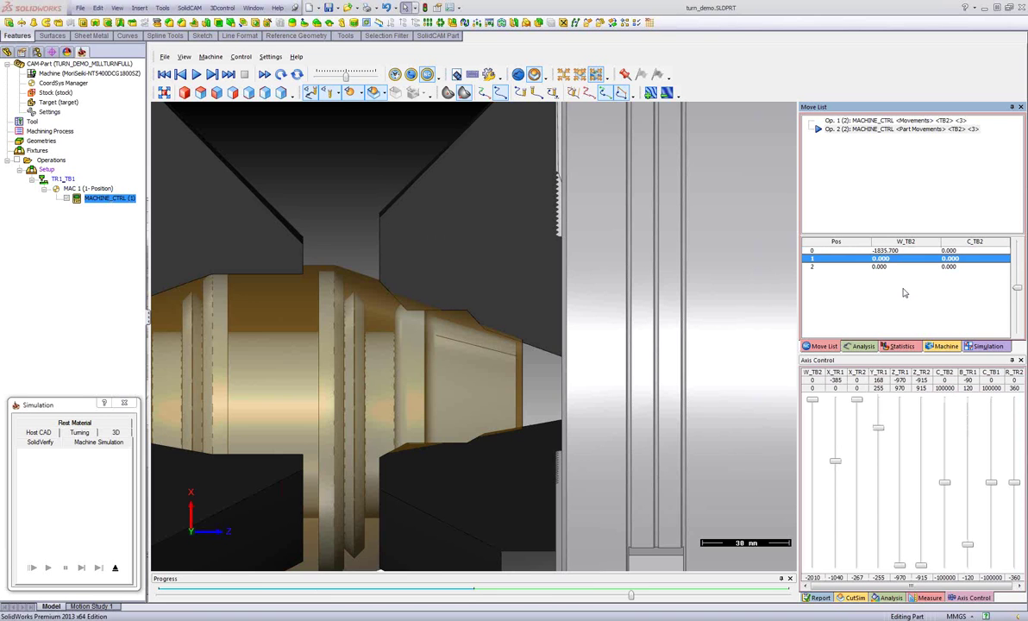
pyautogui.scroll(-15, 682, 315)
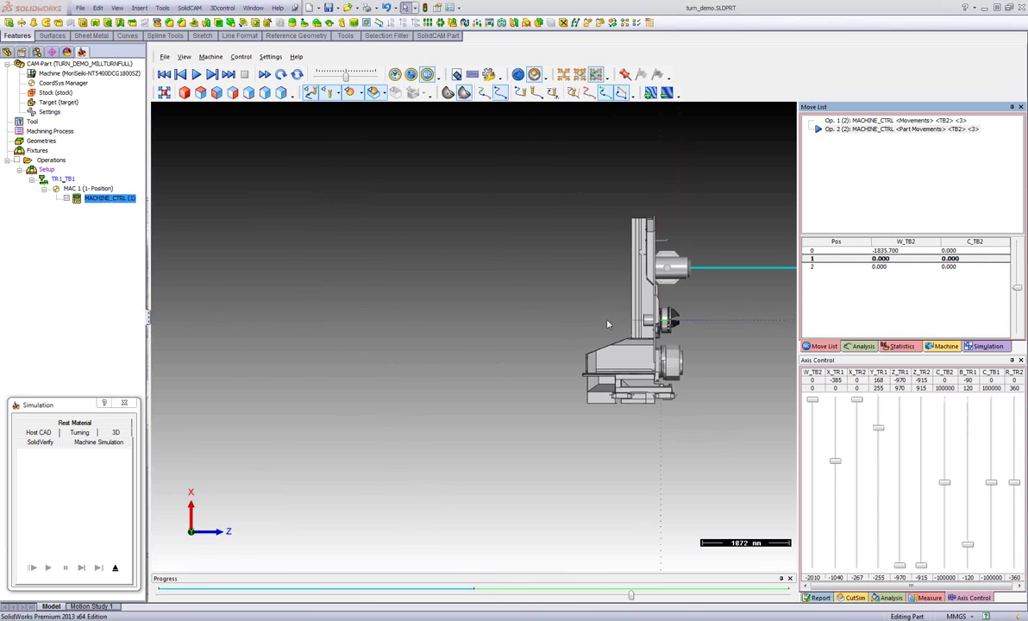
pyautogui.moveTo(608, 324); pyautogui.dragTo(368, 332, button='middle')
pyautogui.scroll(5, 368, 332)
pyautogui.scroll(10, 549, 268)
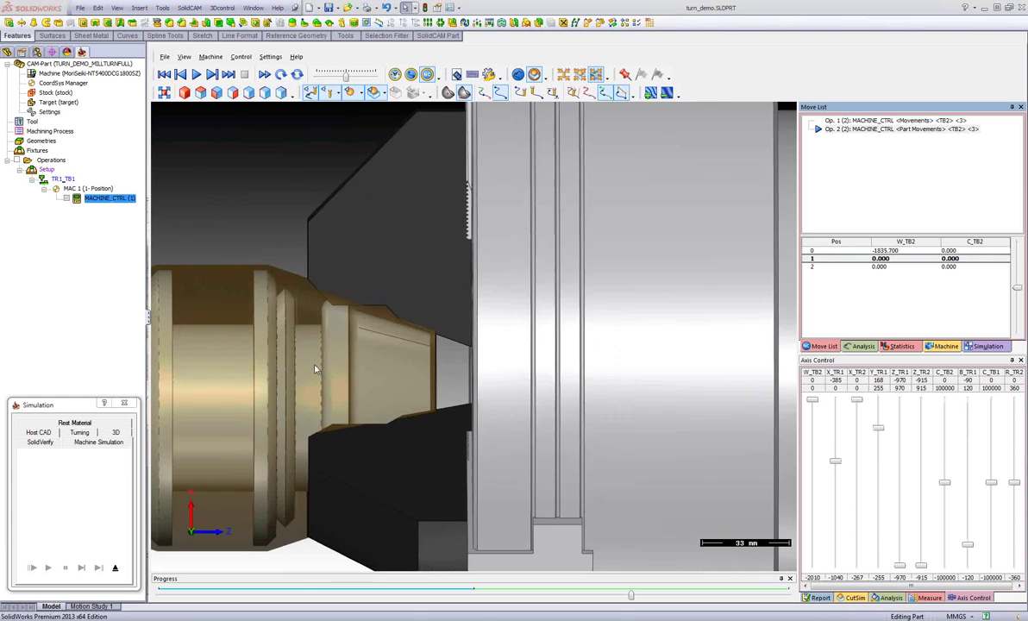
pyautogui.moveTo(316, 369); pyautogui.dragTo(477, 302, button='middle')
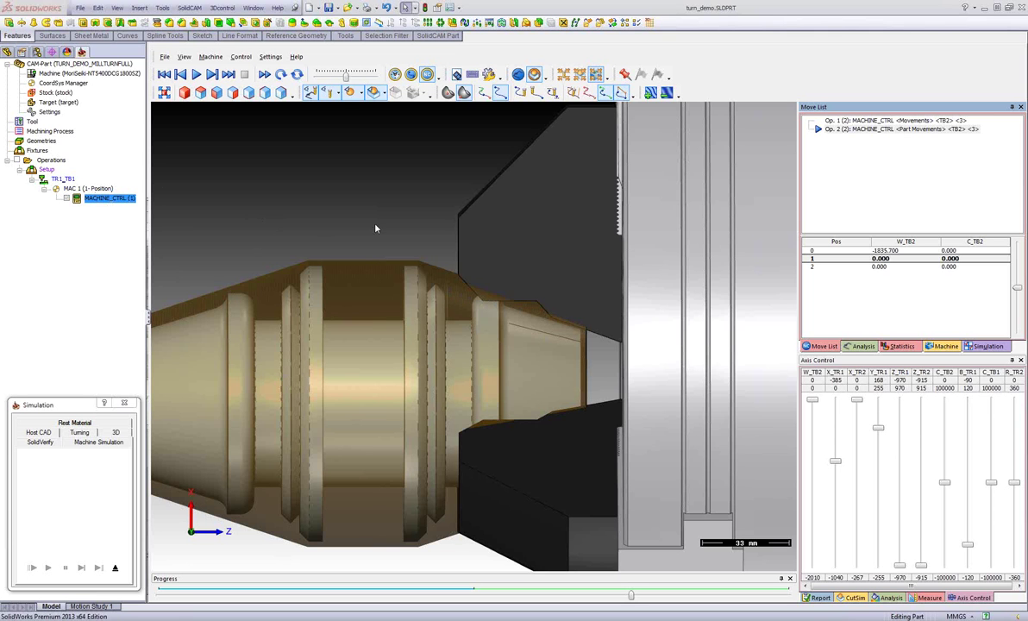
pyautogui.scroll(-5, 463, 368)
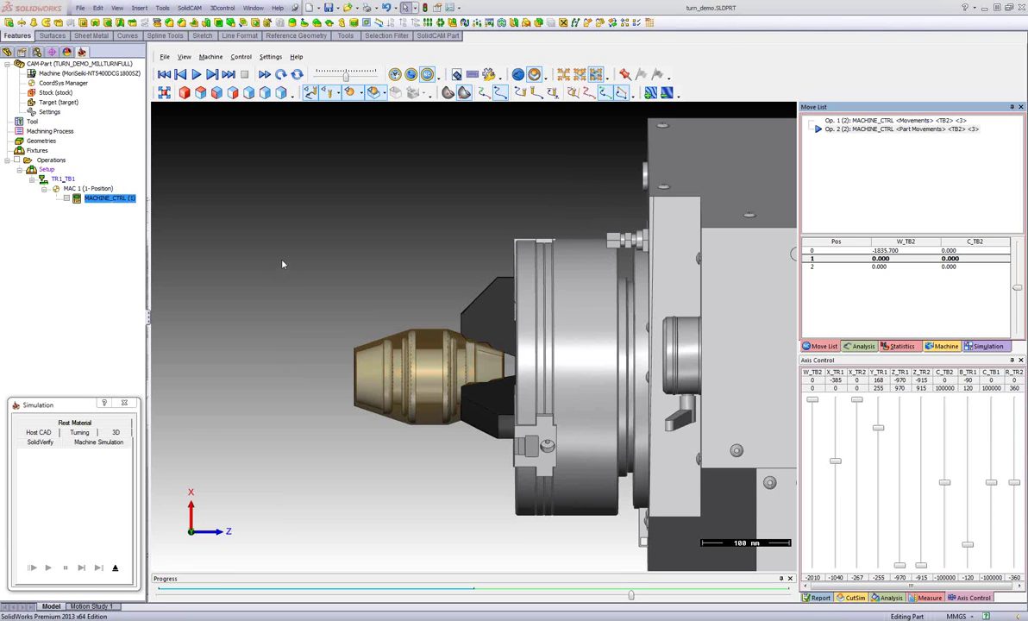
pyautogui.click(115, 570)
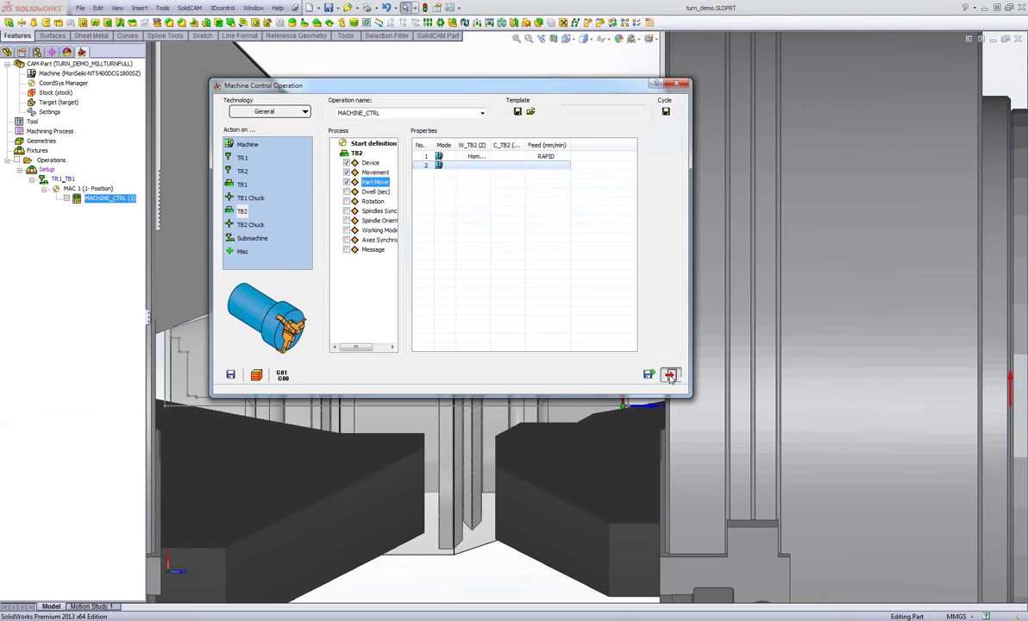
pyautogui.click(670, 376)
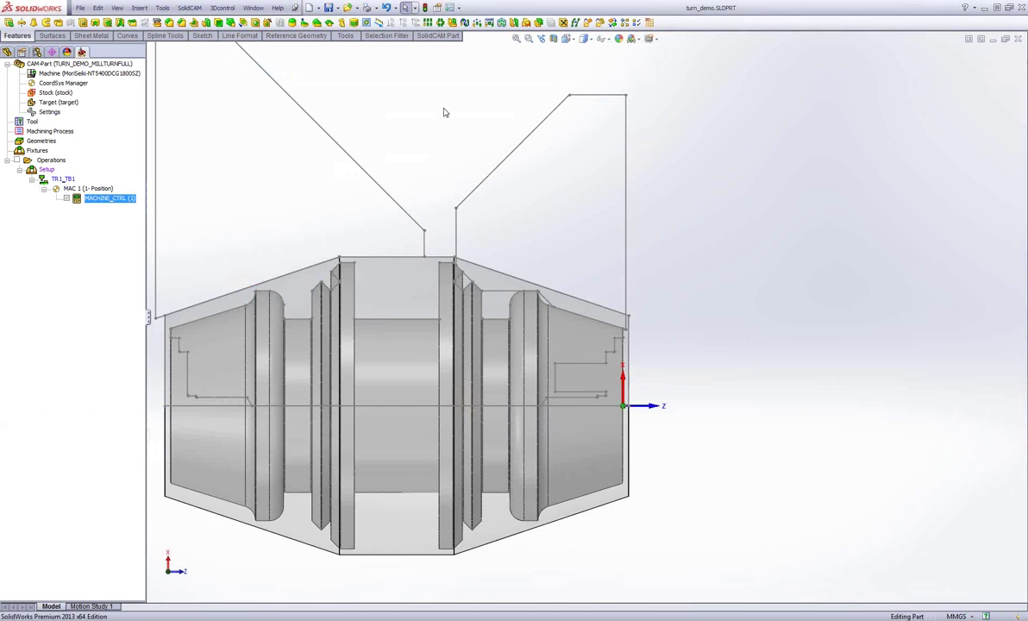
# Open the Setup's machine setup table, review the home, fixture and table assignments of each submachine, and close it
pyautogui.doubleClick(46, 171)
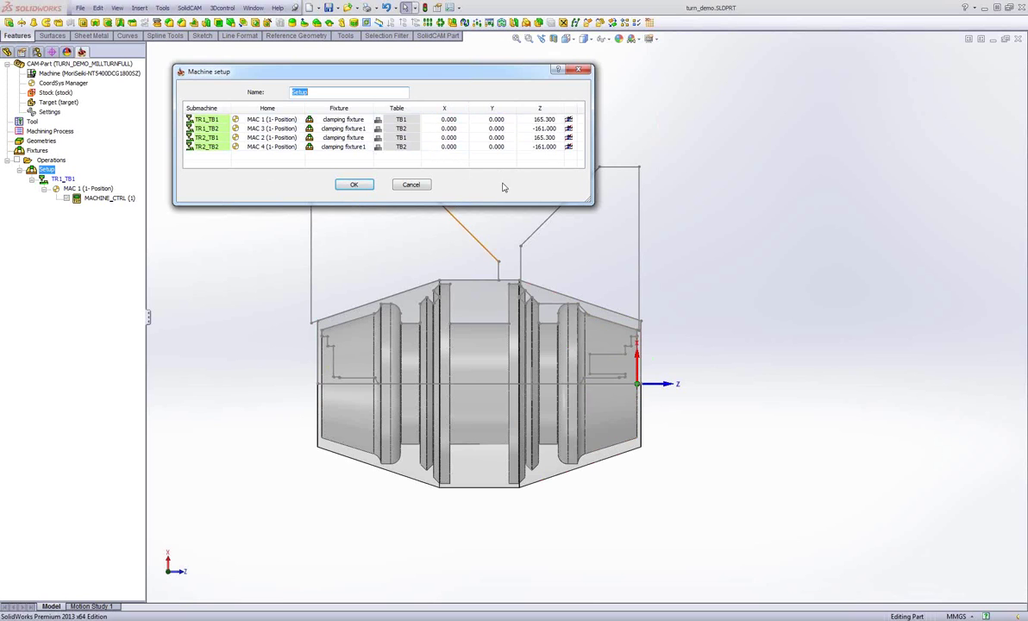
pyautogui.moveTo(739, 202)
pyautogui.mouseDown(button='middle')
pyautogui.moveTo(674, 268)
pyautogui.moveTo(660, 344)
pyautogui.moveTo(654, 314)
pyautogui.moveTo(668, 281)
pyautogui.moveTo(662, 298)
pyautogui.mouseUp(button='middle')
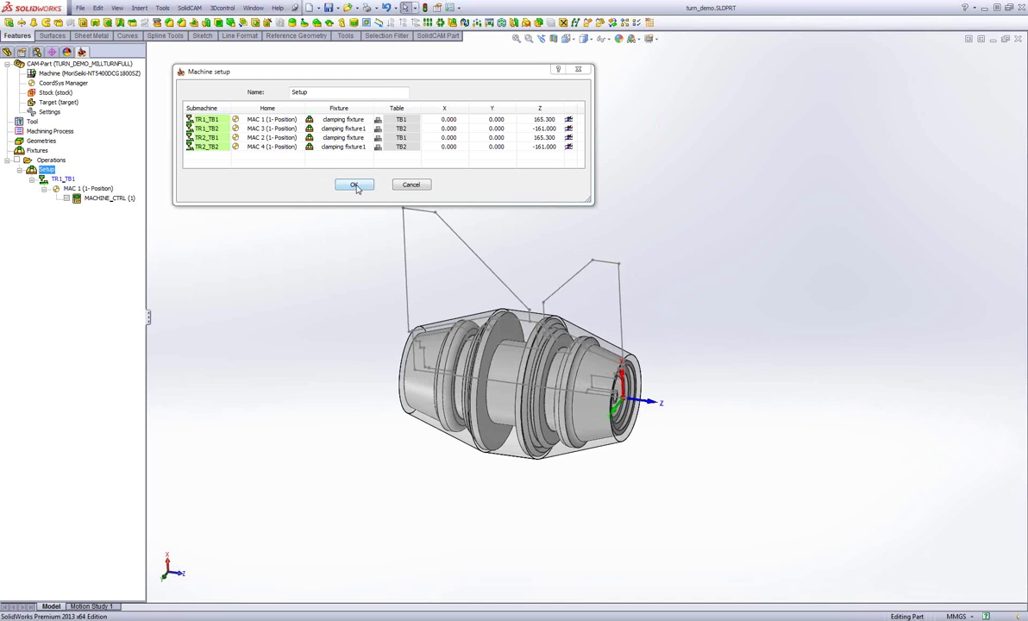
pyautogui.click(355, 185)
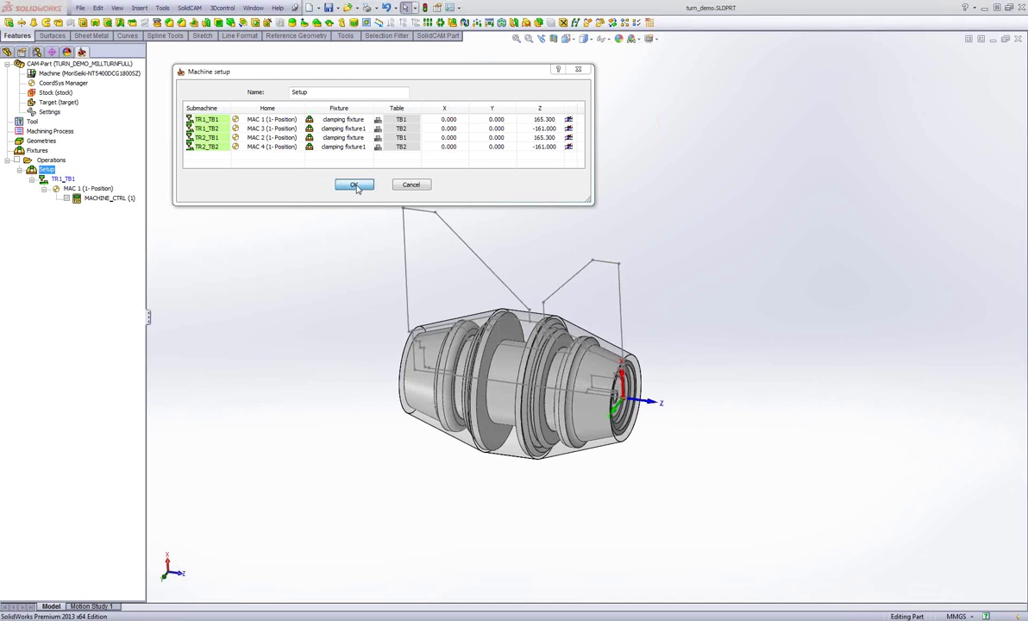
# Delete the MACHINE_CTRL operation from the CAM tree
pyautogui.click(104, 199)
pyautogui.press('Delete')
pyautogui.click(265, 136)
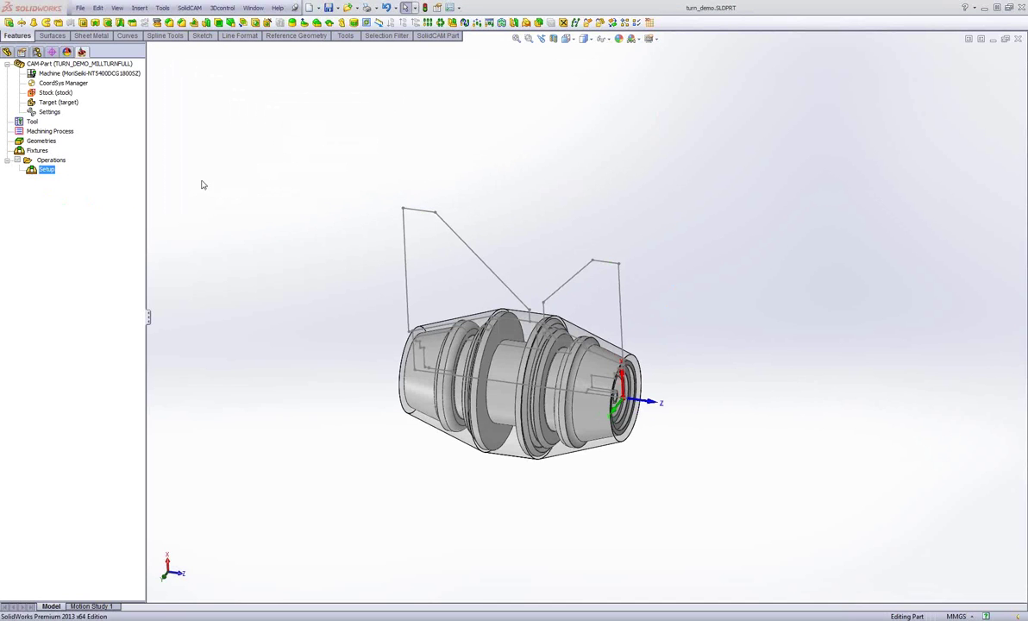
# Examine the approach point options in the Link settings of a new turning operation, and exit without saving it
pyautogui.rightClick(60, 162)
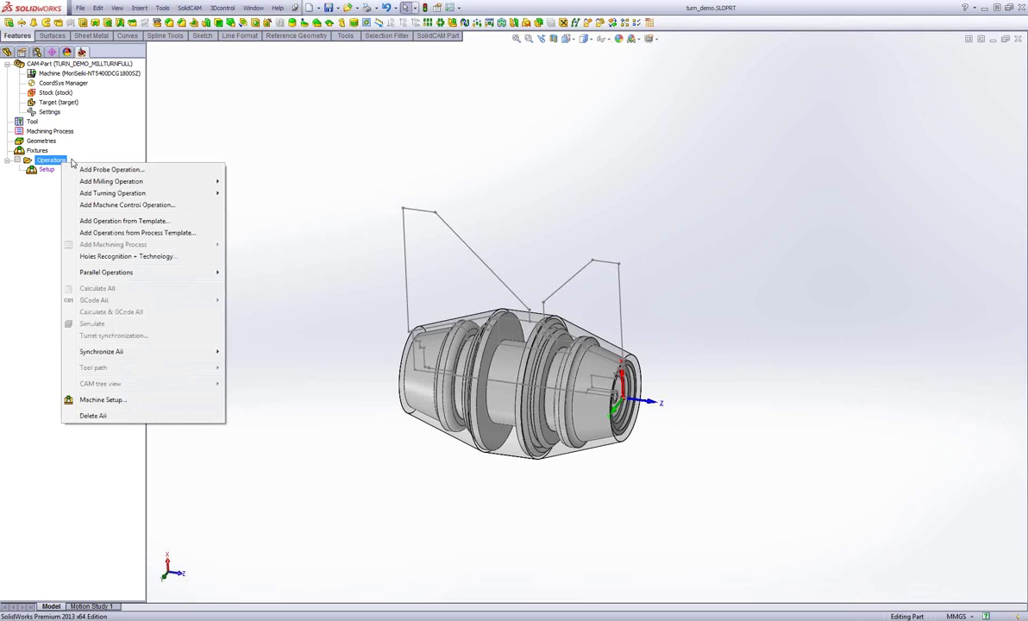
pyautogui.moveTo(107, 193)
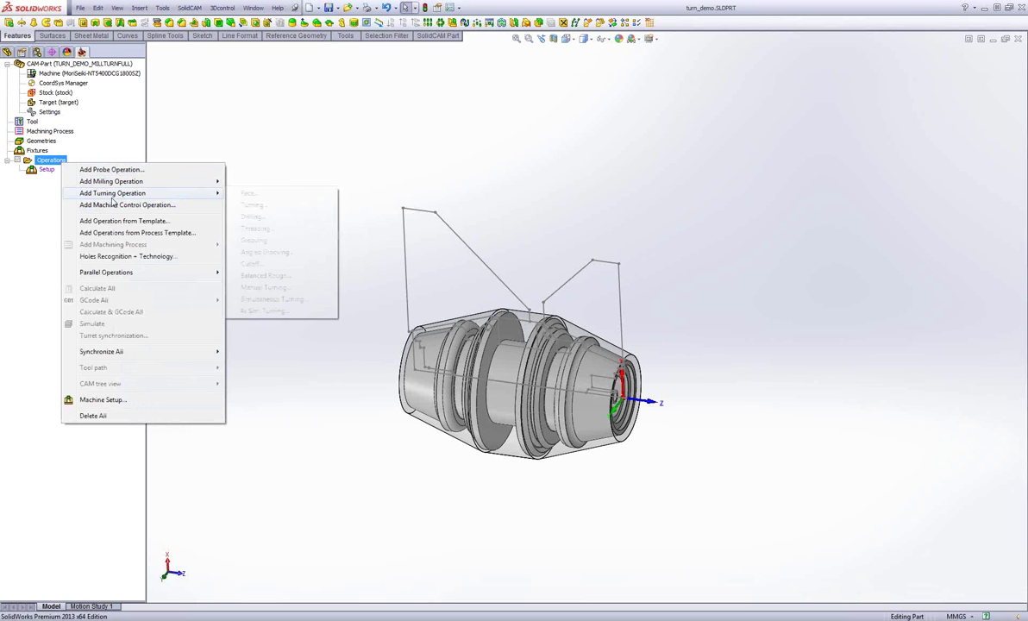
pyautogui.click(264, 208)
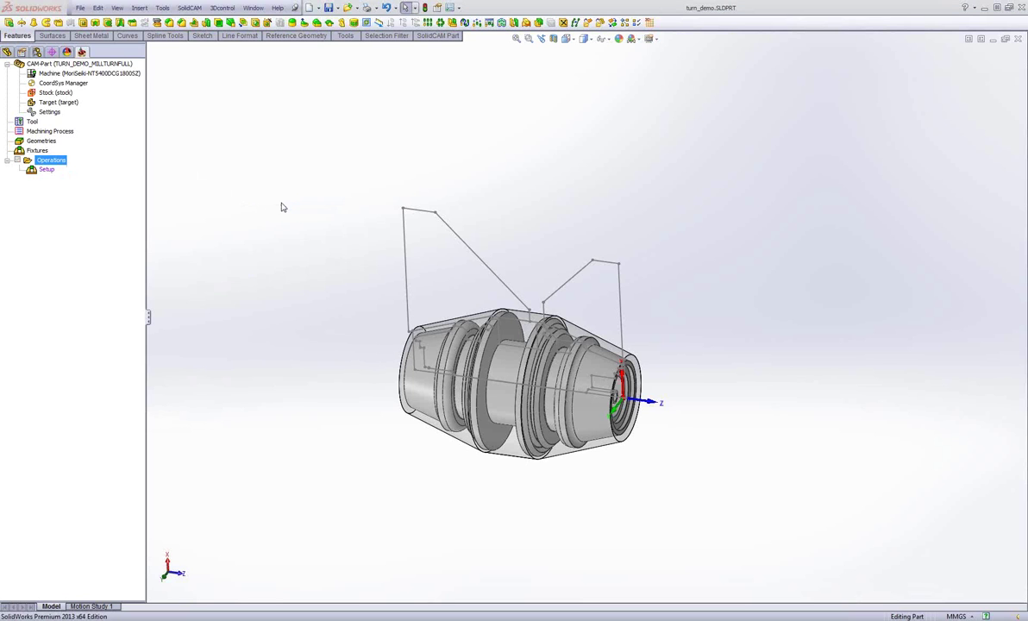
pyautogui.click(248, 169)
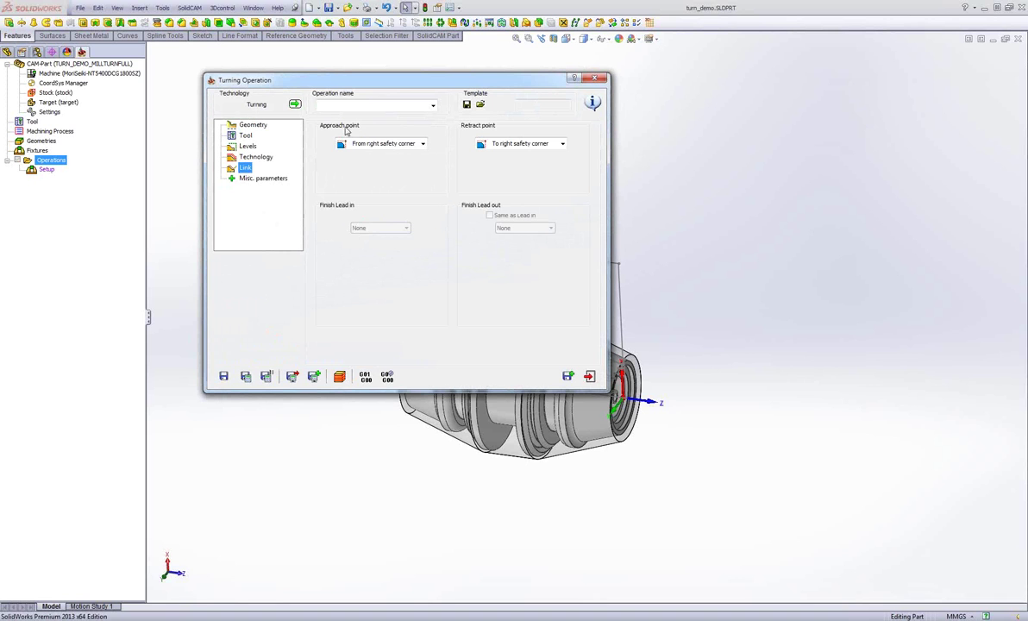
pyautogui.click(422, 143)
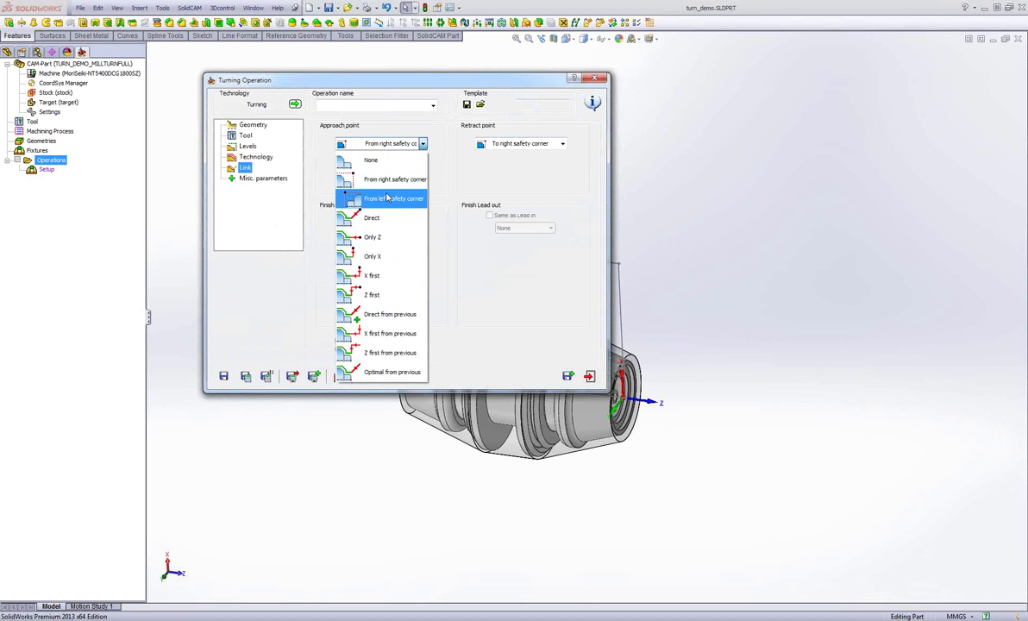
pyautogui.click(514, 297)
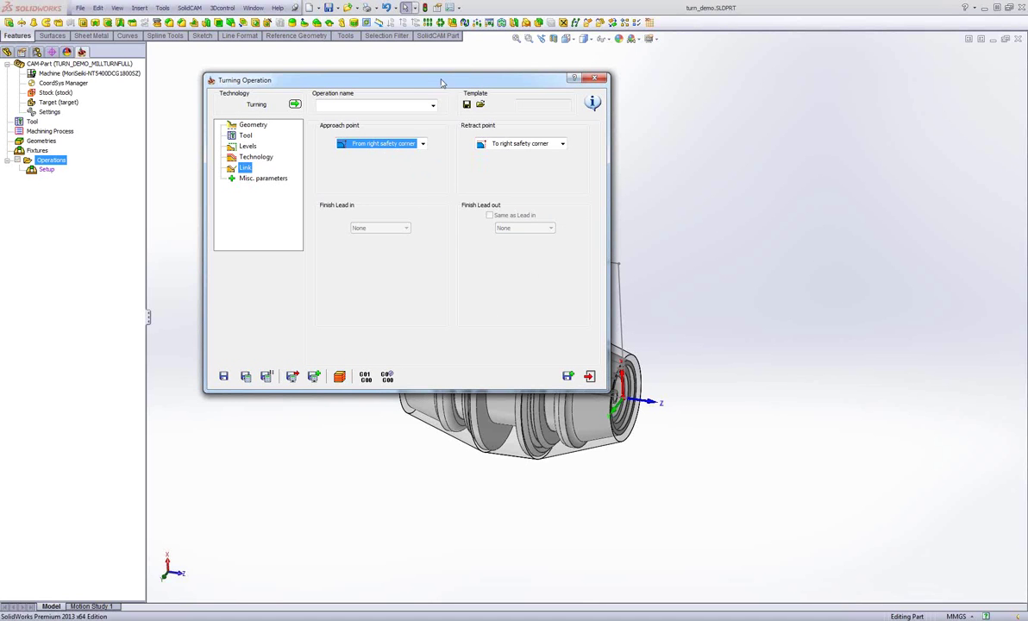
pyautogui.moveTo(437, 84); pyautogui.dragTo(408, 77)
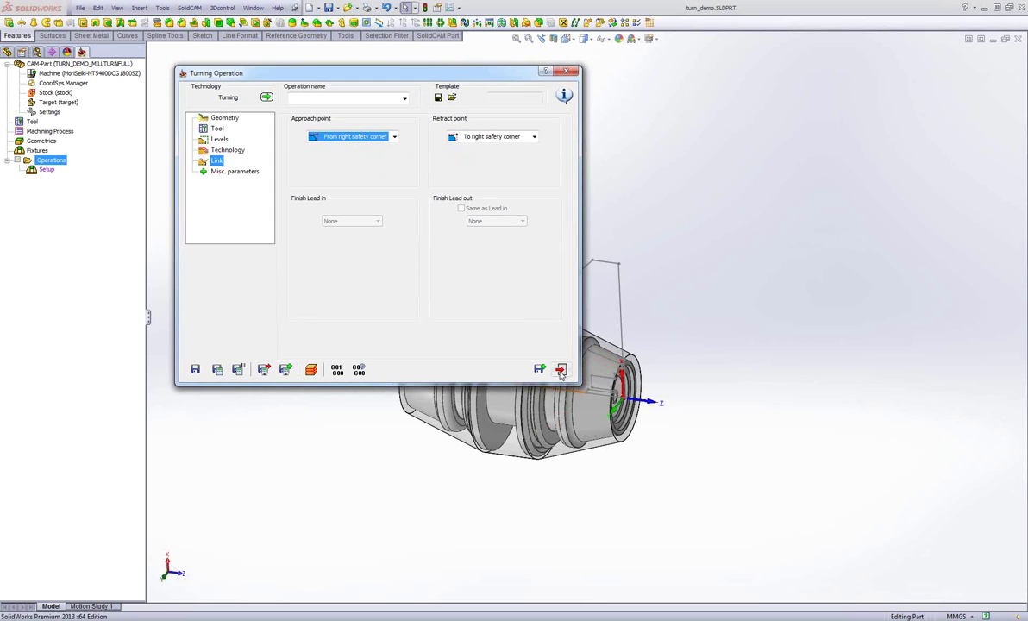
pyautogui.click(560, 370)
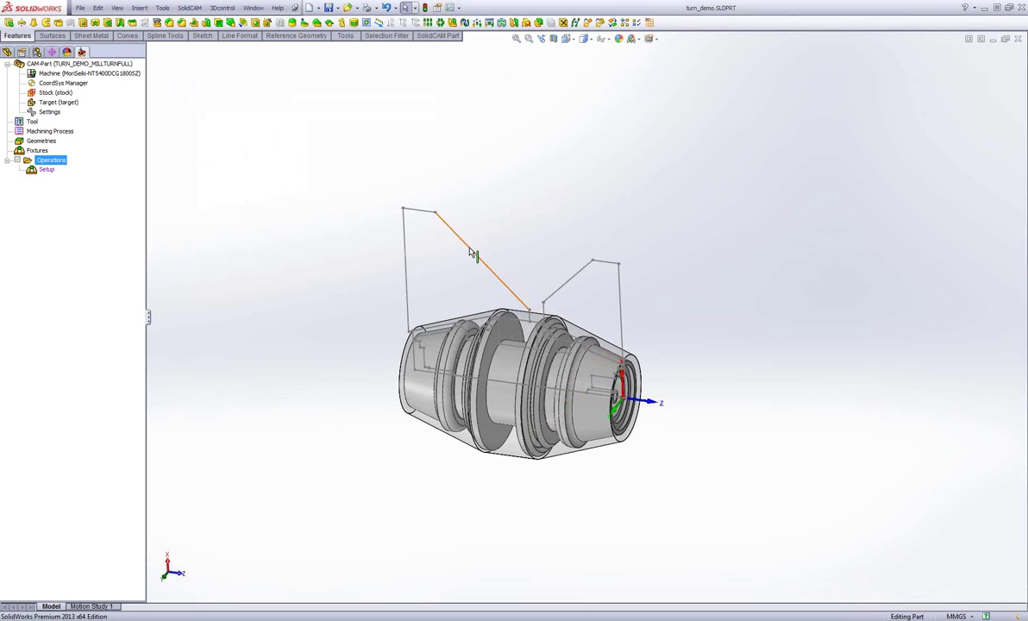
# Delete the two jaw-profile sketches above the part
pyautogui.click(471, 250)
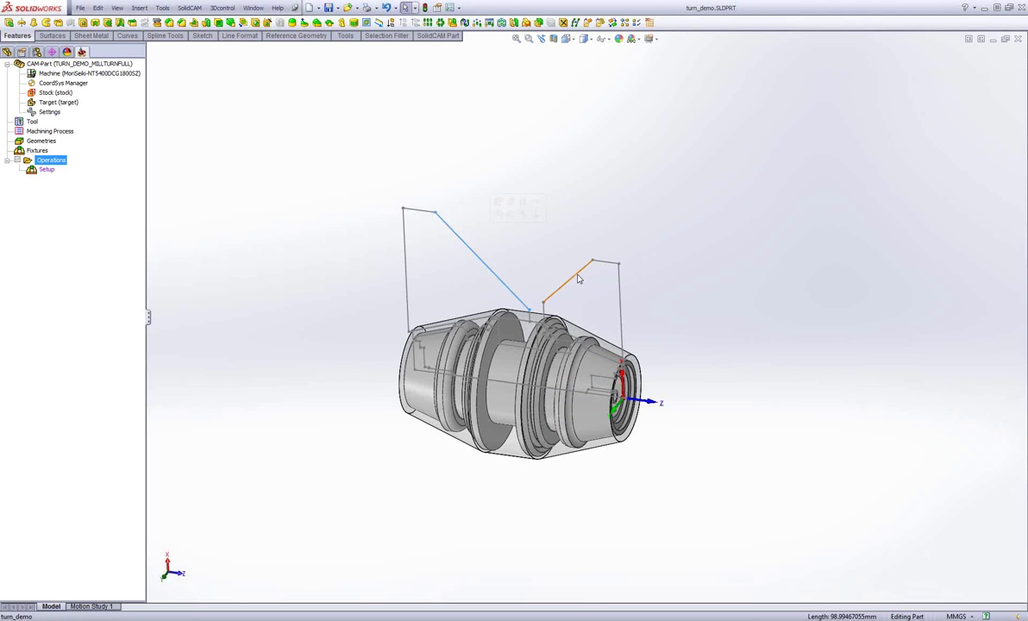
pyautogui.click(579, 278)
pyautogui.press('Delete')
pyautogui.press('Delete')
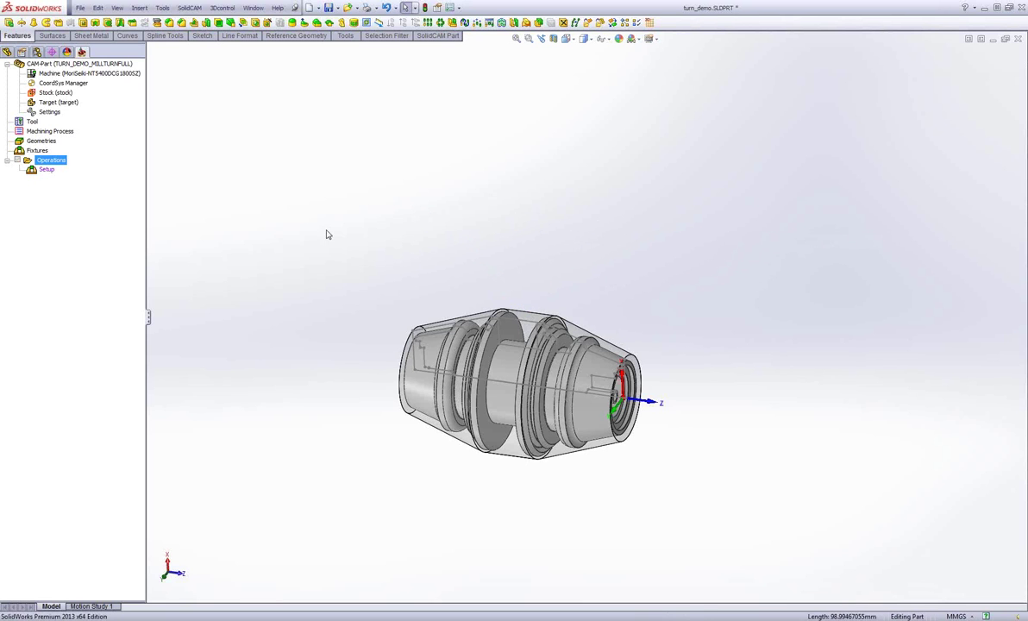
# Redefine the stock as a cylinder relative to the model, with envelope generation on and the solid picked in the model
pyautogui.click(53, 92)
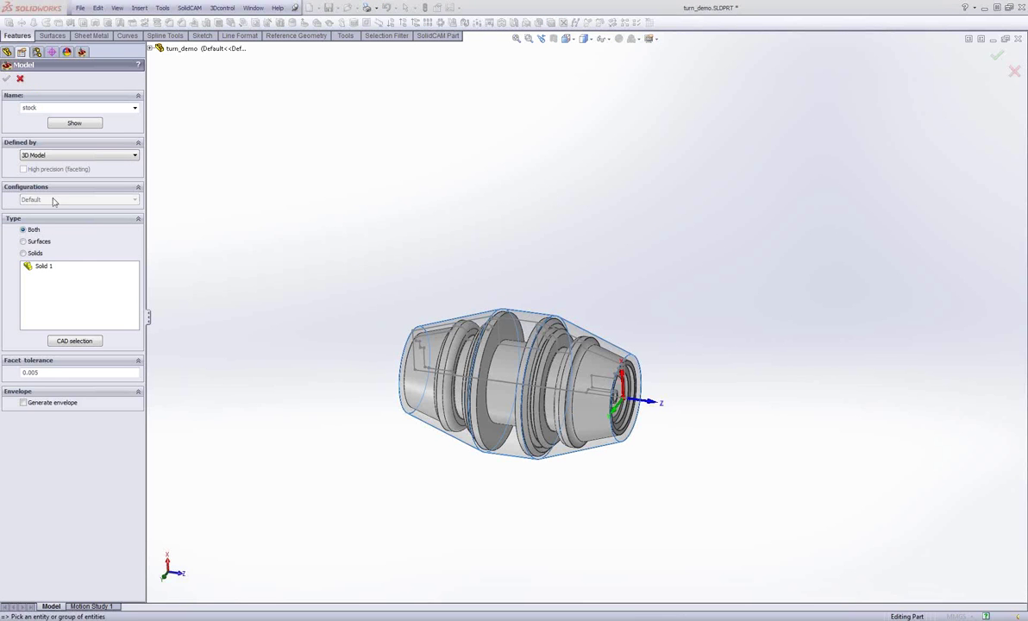
pyautogui.click(75, 155)
pyautogui.click(75, 164)
pyautogui.press('Return')
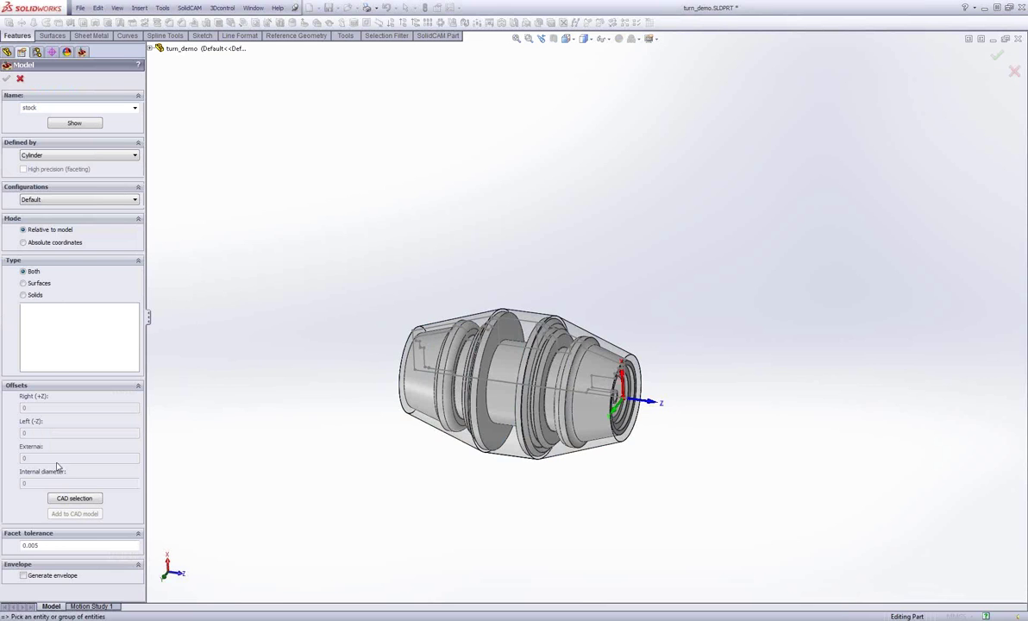
pyautogui.click(24, 575)
pyautogui.click(471, 371)
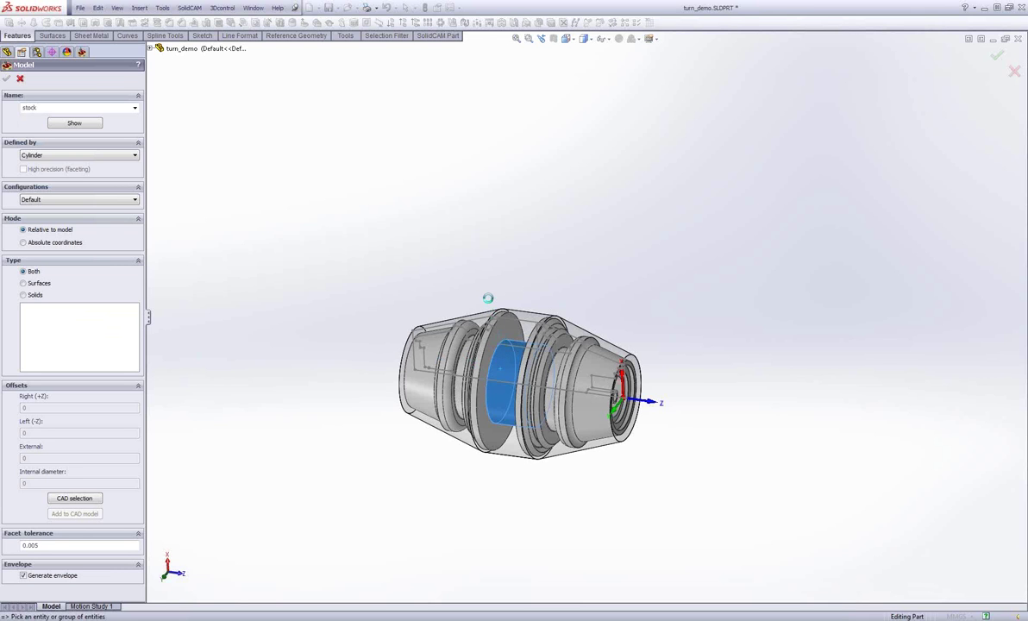
pyautogui.click(488, 304)
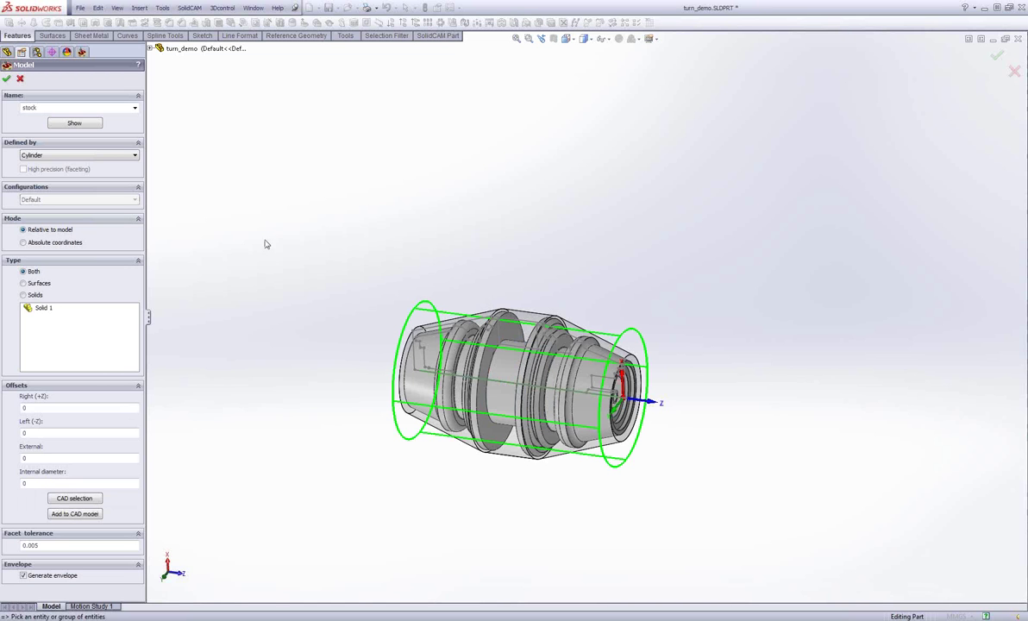
# Set the stock cylinder's right, left and external offsets to 2, and accept the stock definition
pyautogui.click(43, 407)
pyautogui.write('2')
pyautogui.click(38, 432)
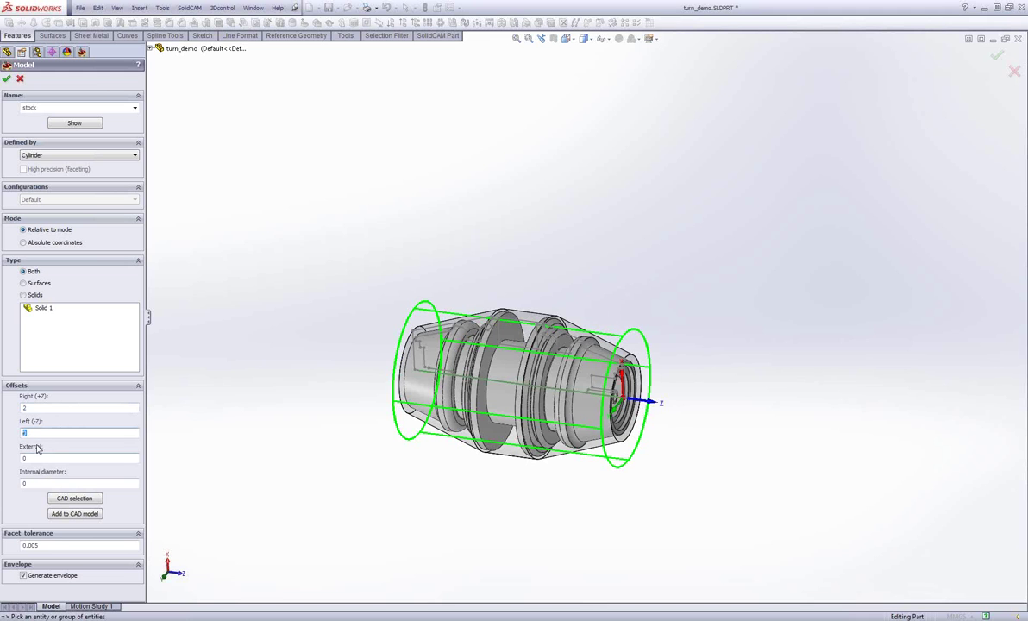
pyautogui.click(32, 459)
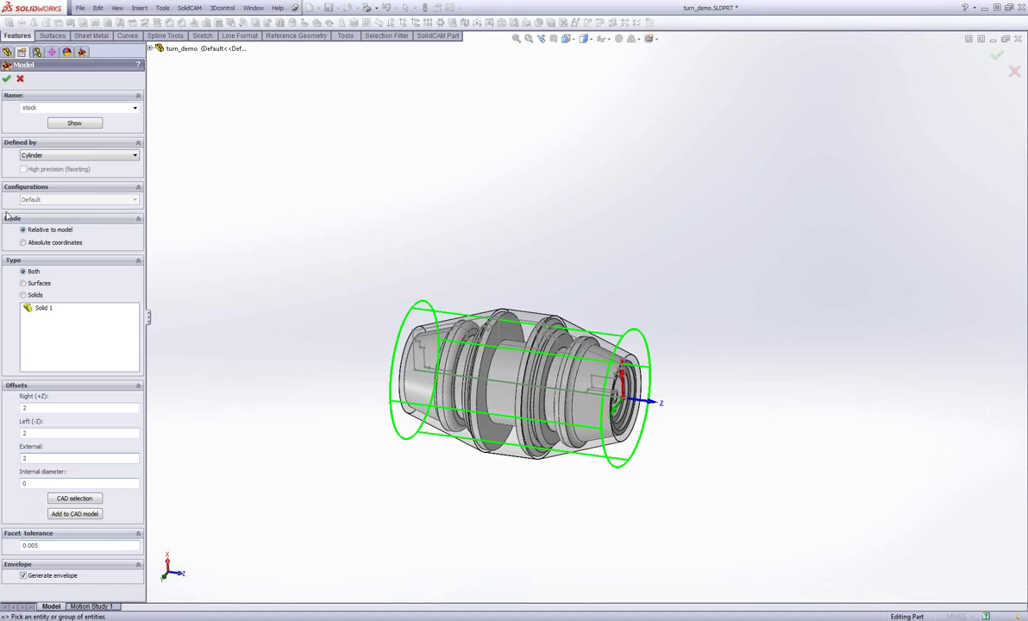
pyautogui.click(7, 79)
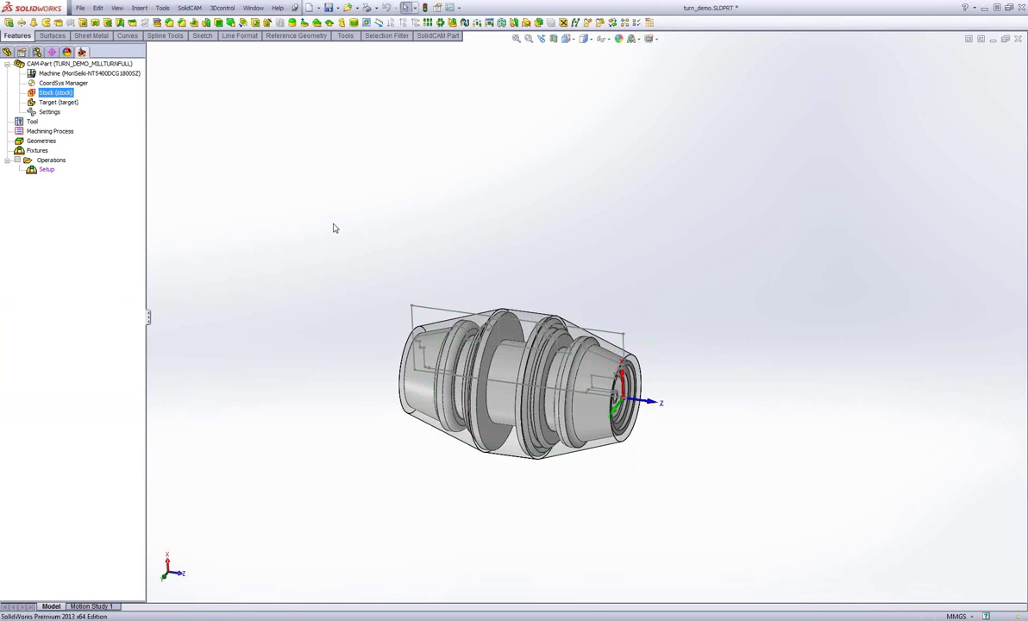
# Hide the transparent stock body surrounding the part
pyautogui.moveTo(504, 243); pyautogui.dragTo(521, 205, button='middle')
pyautogui.scroll(-2, 485, 355)
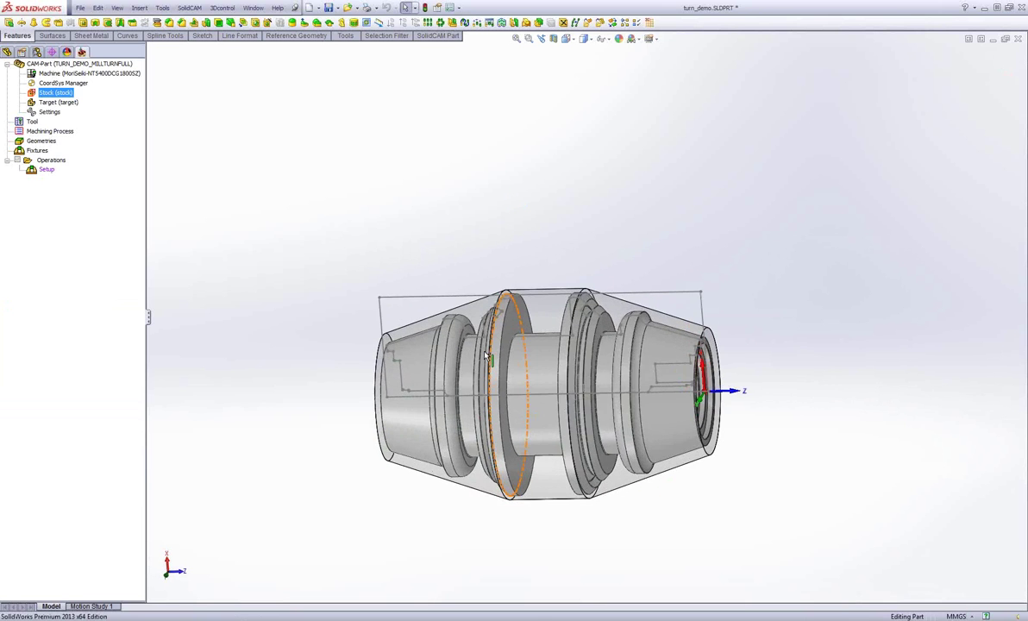
pyautogui.scroll(-2, 484, 355)
pyautogui.moveTo(500, 314); pyautogui.dragTo(443, 277, button='middle')
pyautogui.click(395, 247)
pyautogui.click(424, 203)
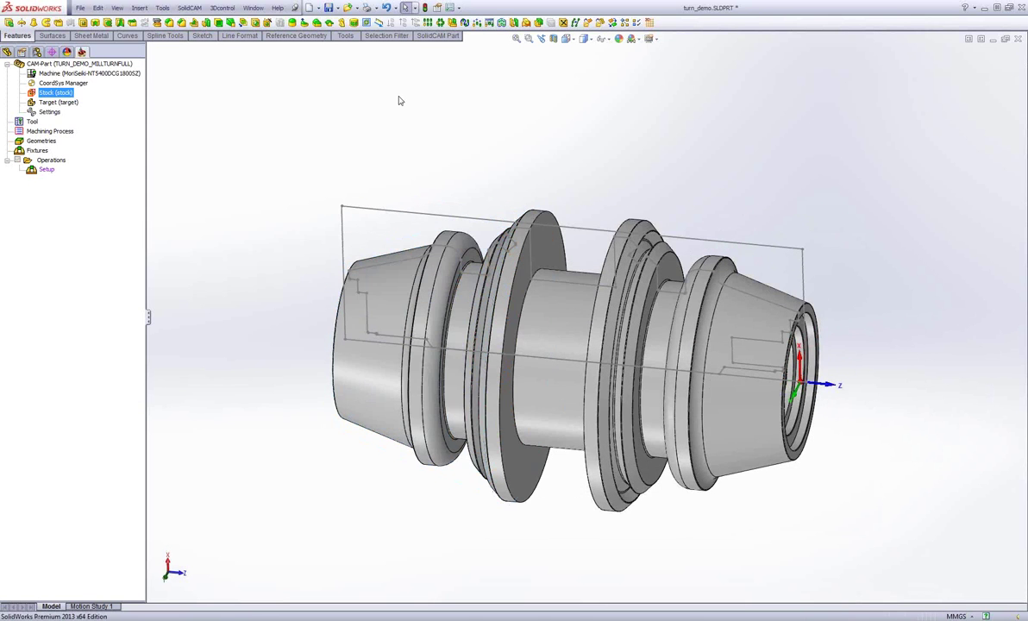
# Edit the clamping fixture of submachine TR1_TB1 in the machine setup, and define it by Chuck (Standard)
pyautogui.doubleClick(47, 170)
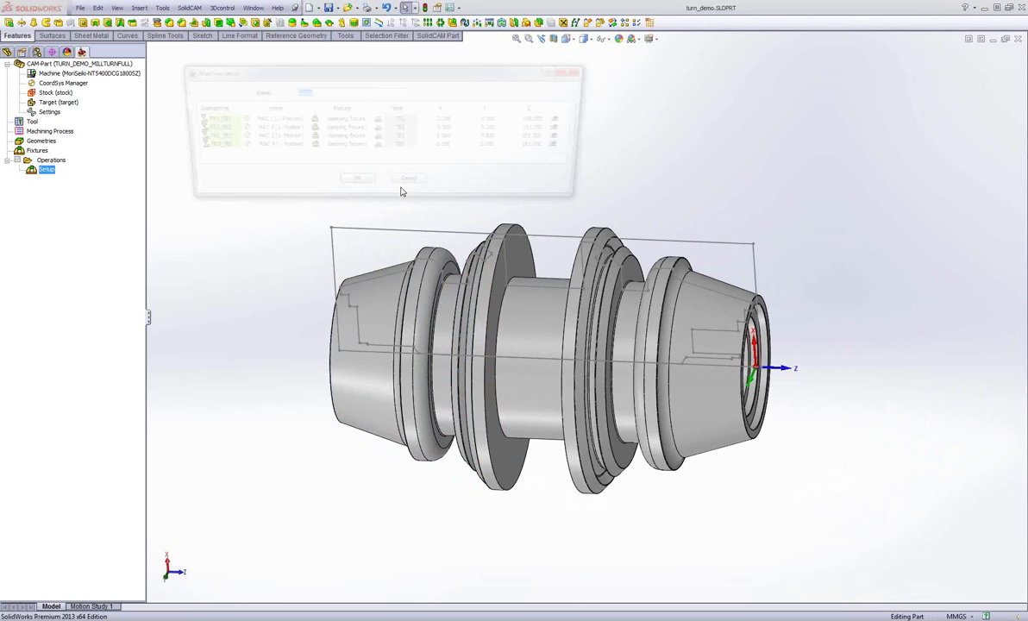
pyautogui.rightClick(347, 136)
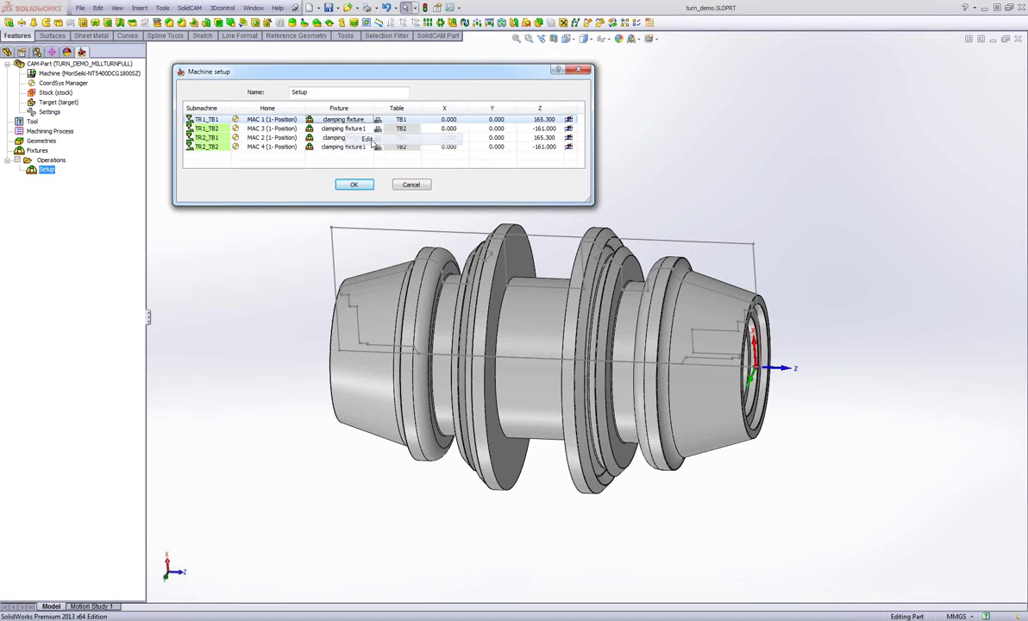
pyautogui.click(368, 140)
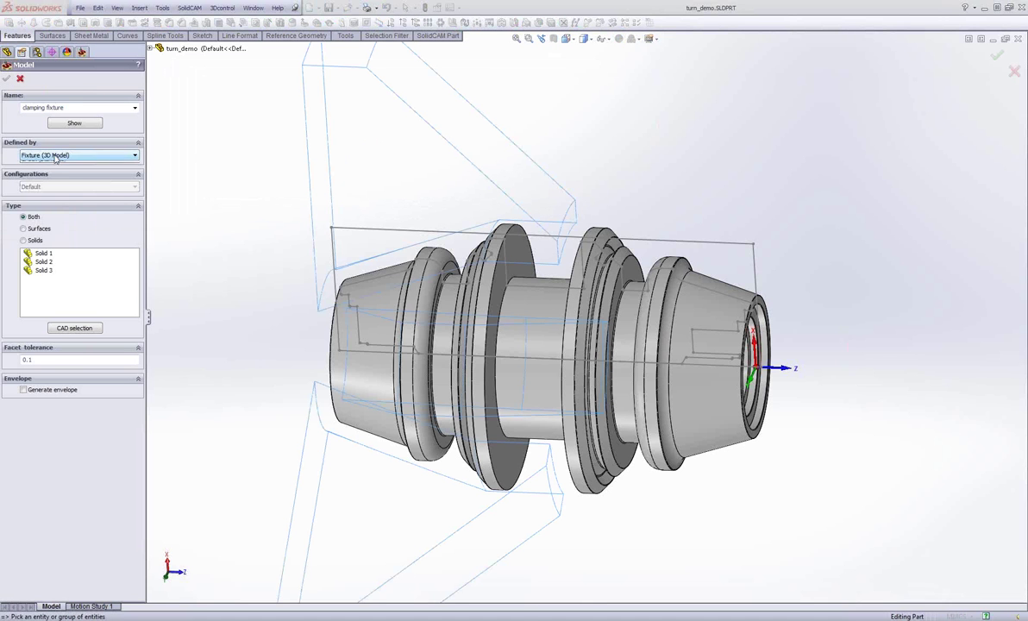
pyautogui.click(55, 156)
pyautogui.click(49, 174)
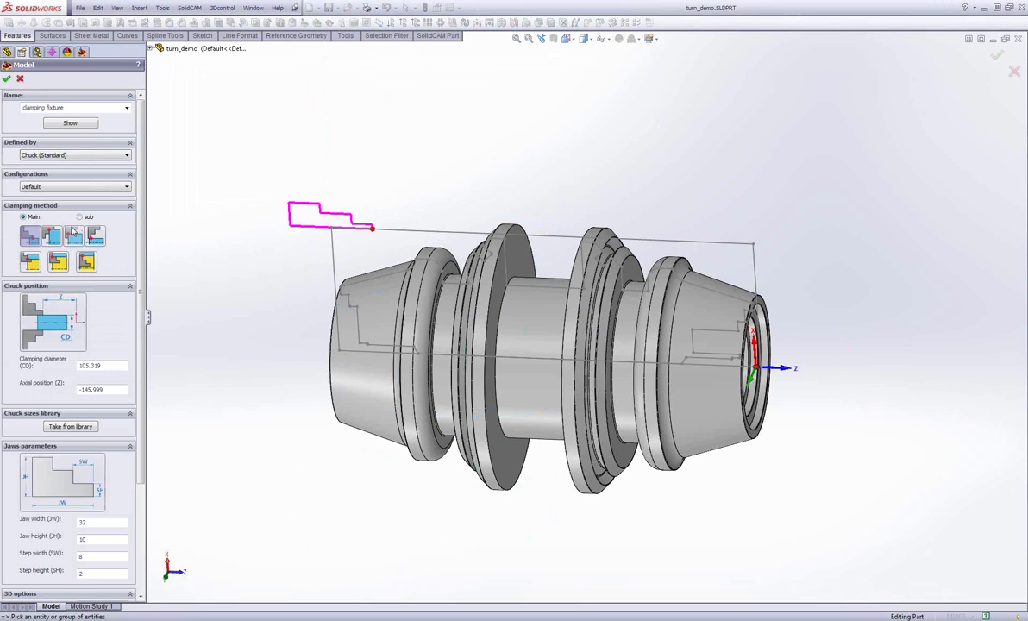
# Preview the jaws of the Clamp entry in the fixture library in 3D, and load Clamp as the chuck
pyautogui.click(70, 427)
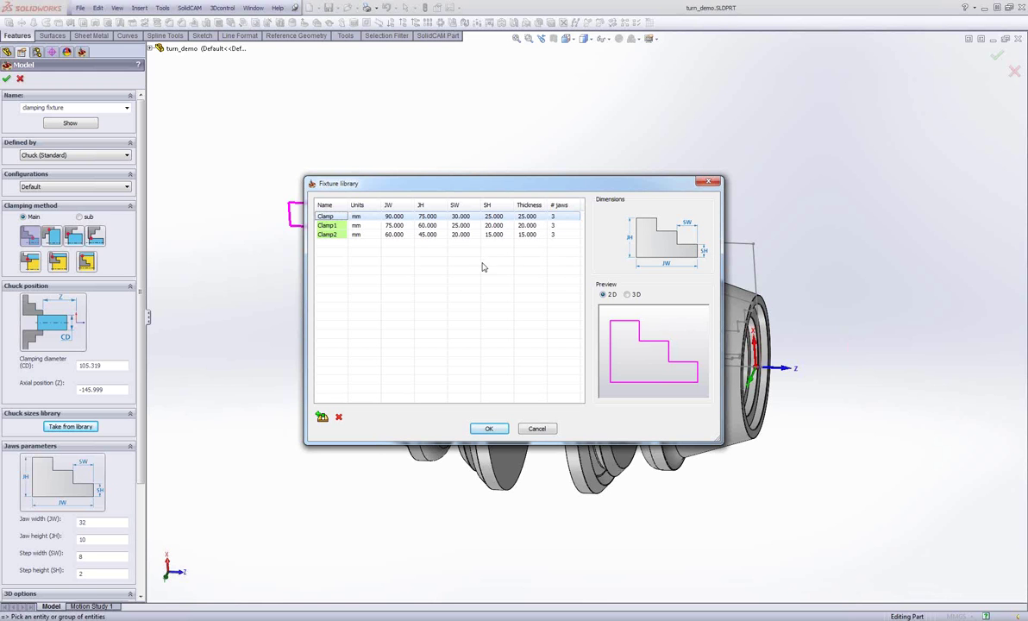
pyautogui.click(627, 294)
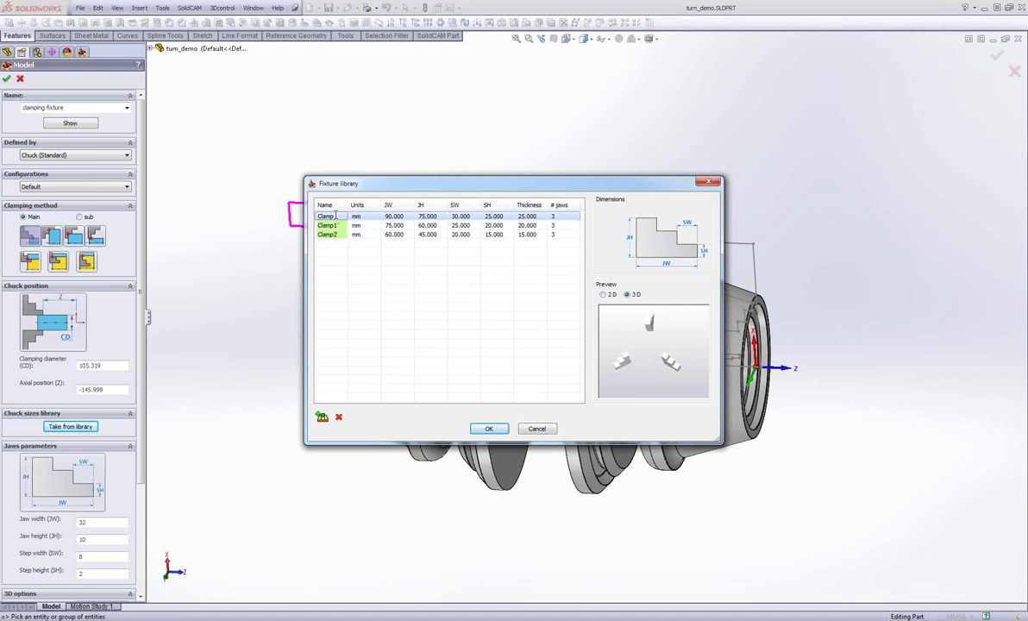
pyautogui.click(489, 429)
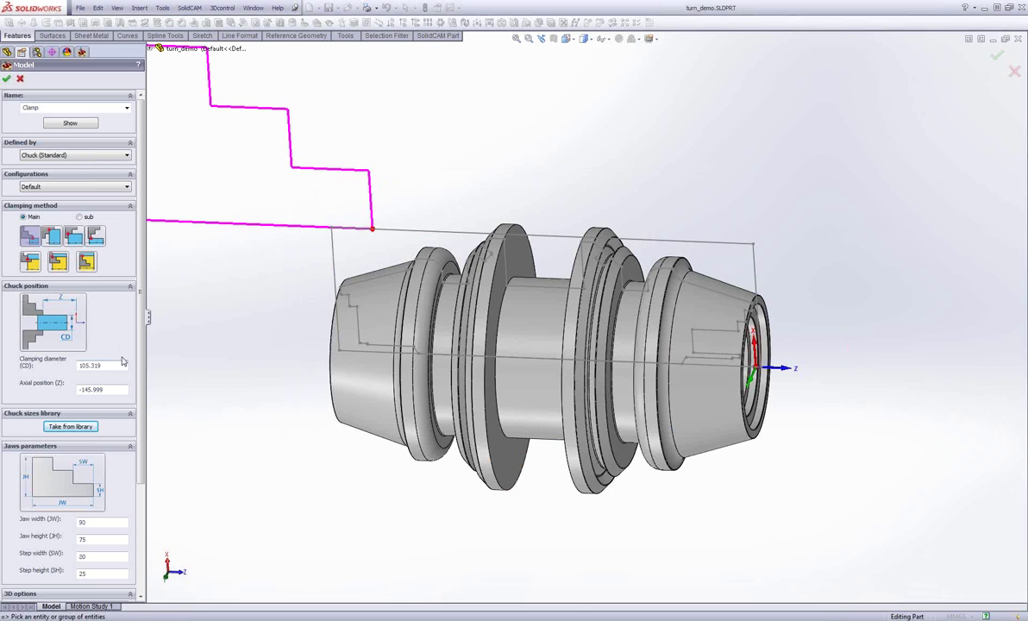
# Set the chuck's clamping diameter to 105.32 by picking the long outer line of the stock sketch
pyautogui.keyDown('ctrl'); pyautogui.moveTo(233, 253); pyautogui.dragTo(316, 274, button='middle'); pyautogui.keyUp('ctrl')
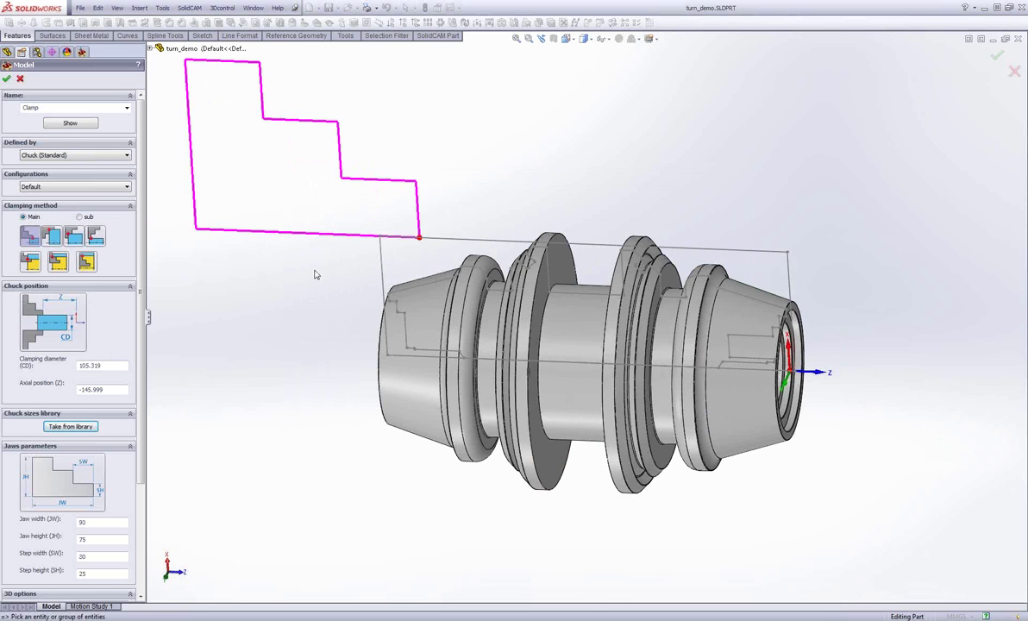
pyautogui.scroll(-2, 316, 274)
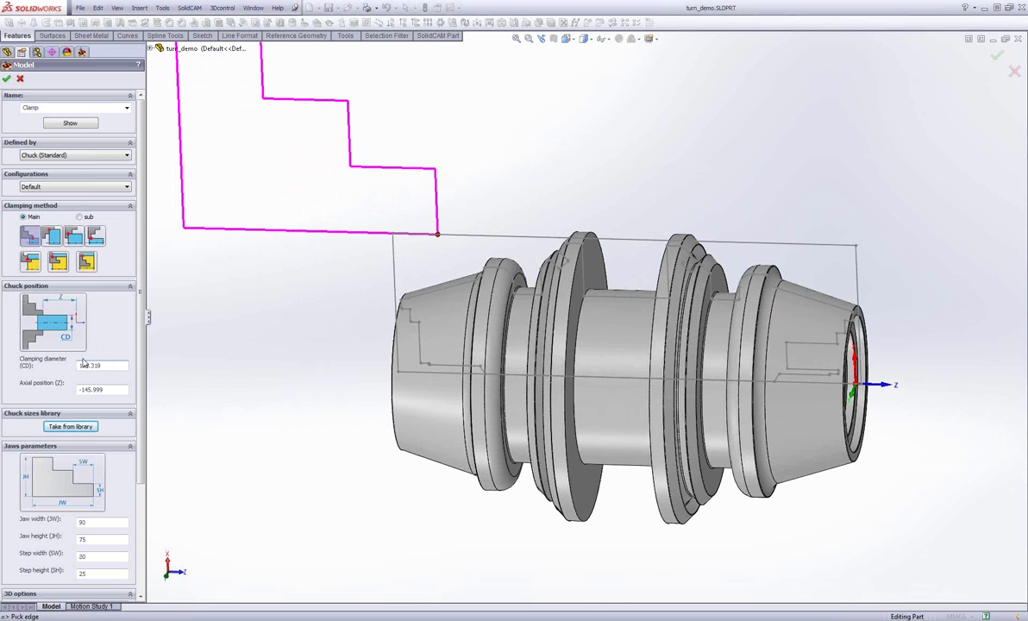
pyautogui.click(475, 241)
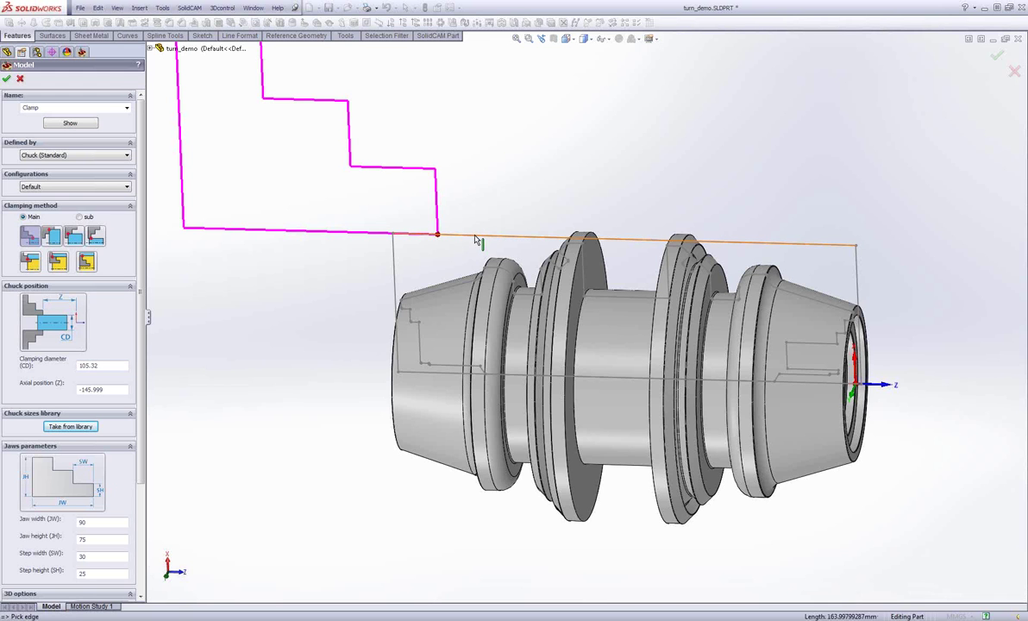
# Set the main chuck's axial position to -125 and accept the Clamp fixture with its remaining jaw parameters
pyautogui.click(112, 389)
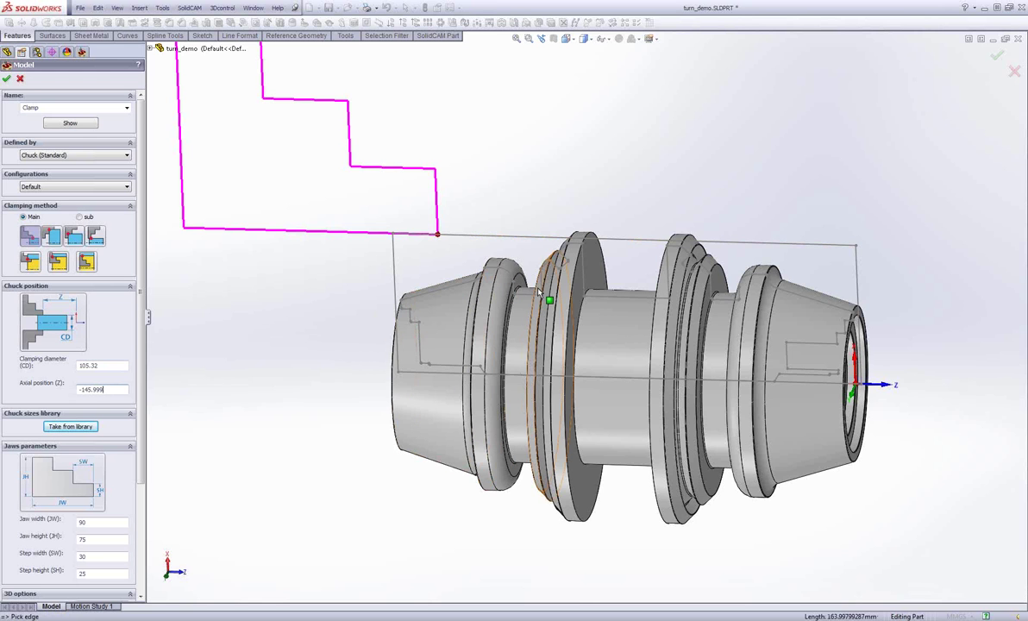
pyautogui.scroll(-1, 526, 276)
pyautogui.scroll(-3, 533, 277)
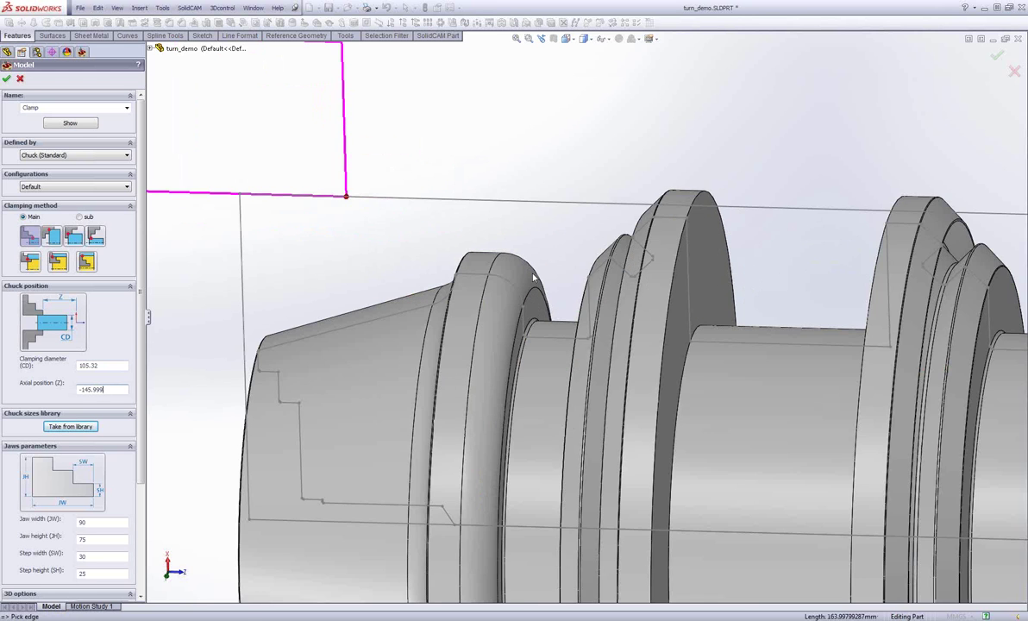
pyautogui.click(473, 296)
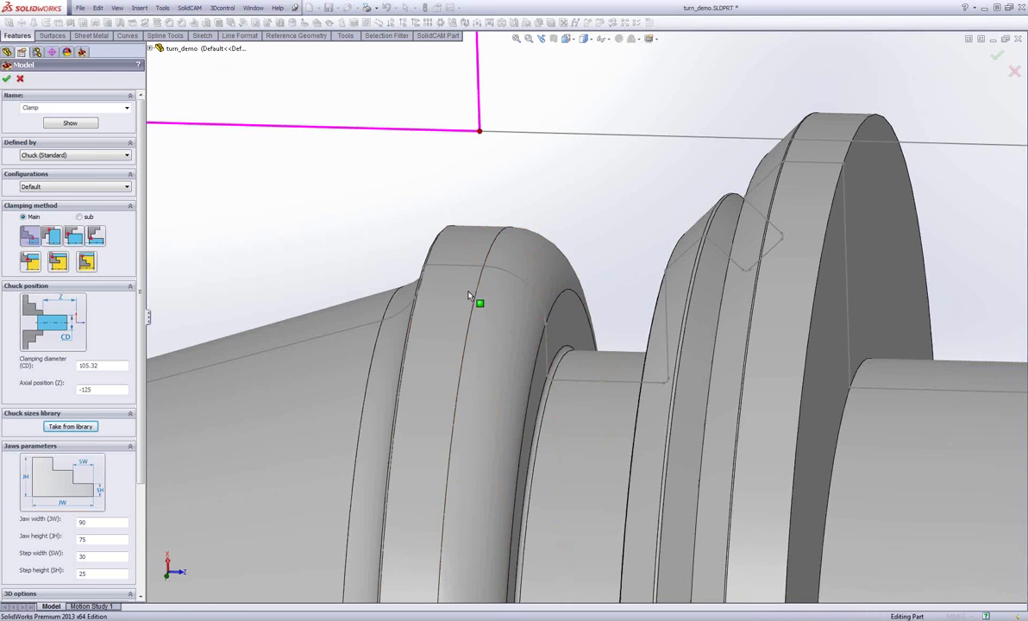
pyautogui.scroll(6, 469, 296)
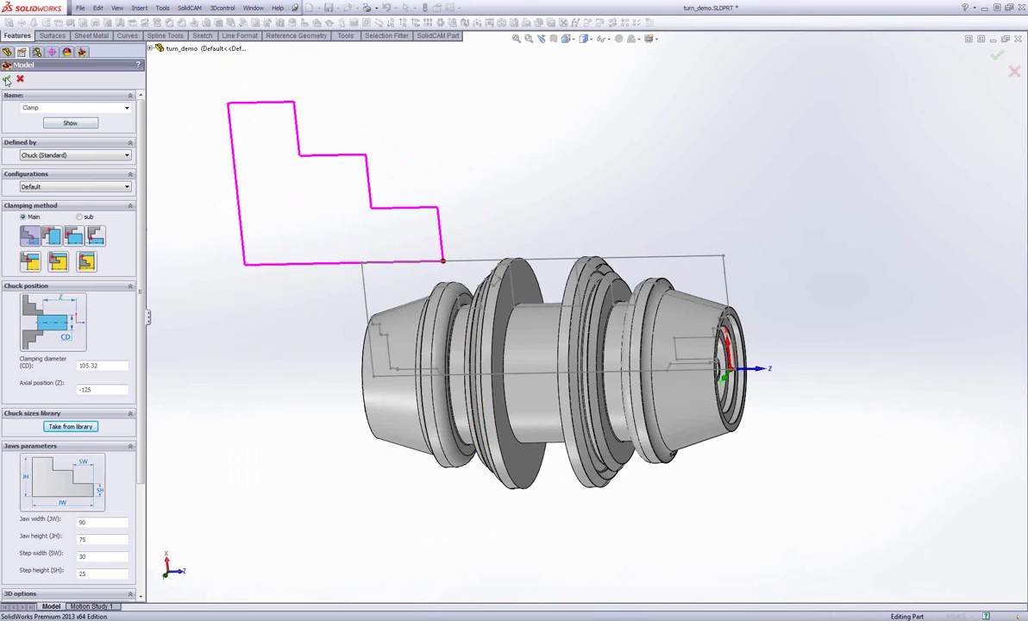
pyautogui.scroll(-2, 133, 380)
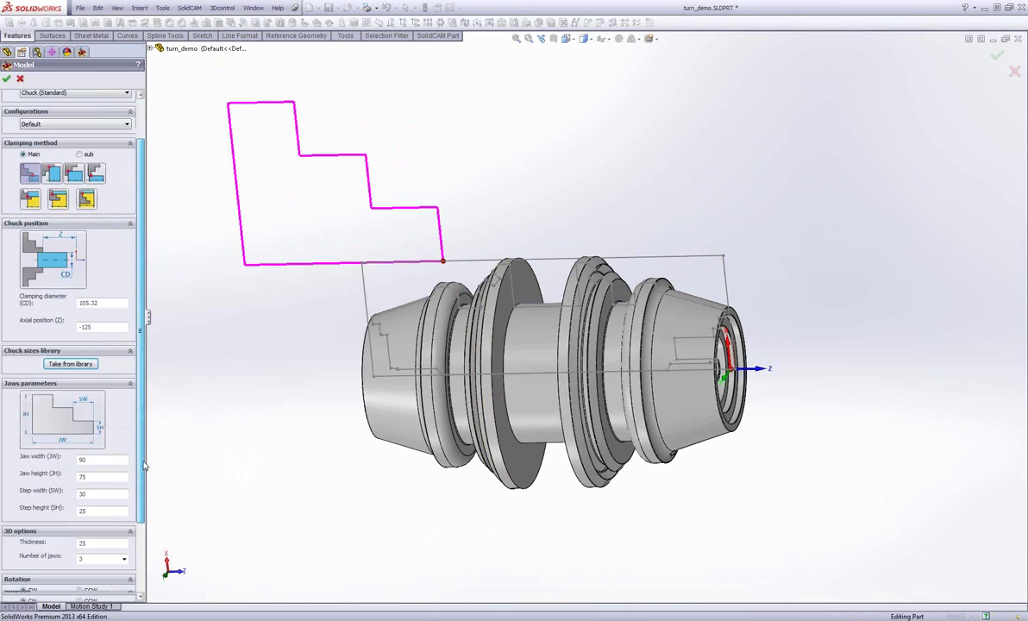
pyautogui.scroll(-3, 144, 465)
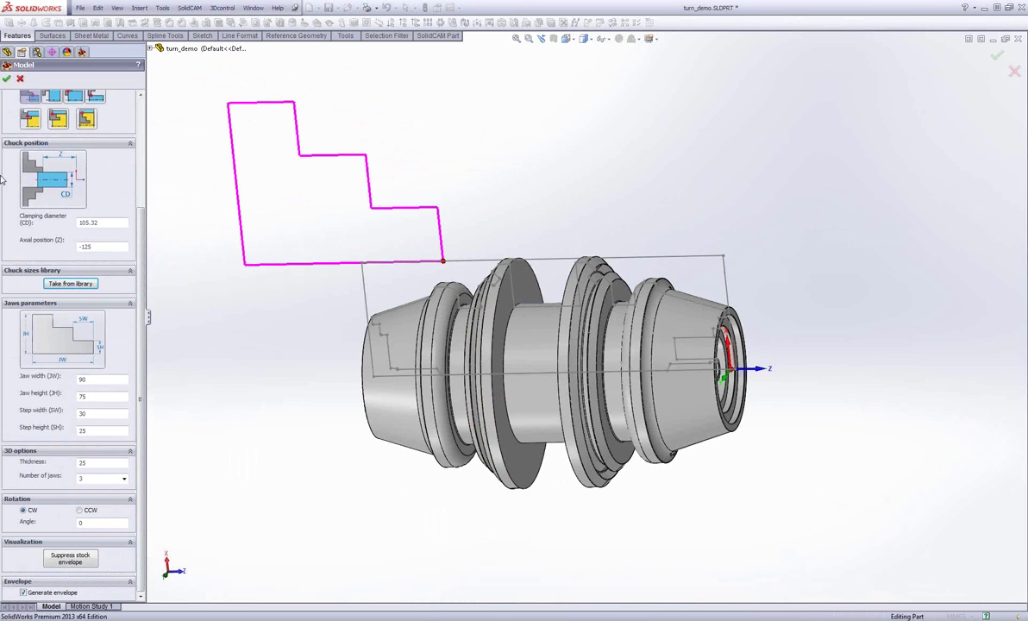
pyautogui.click(6, 78)
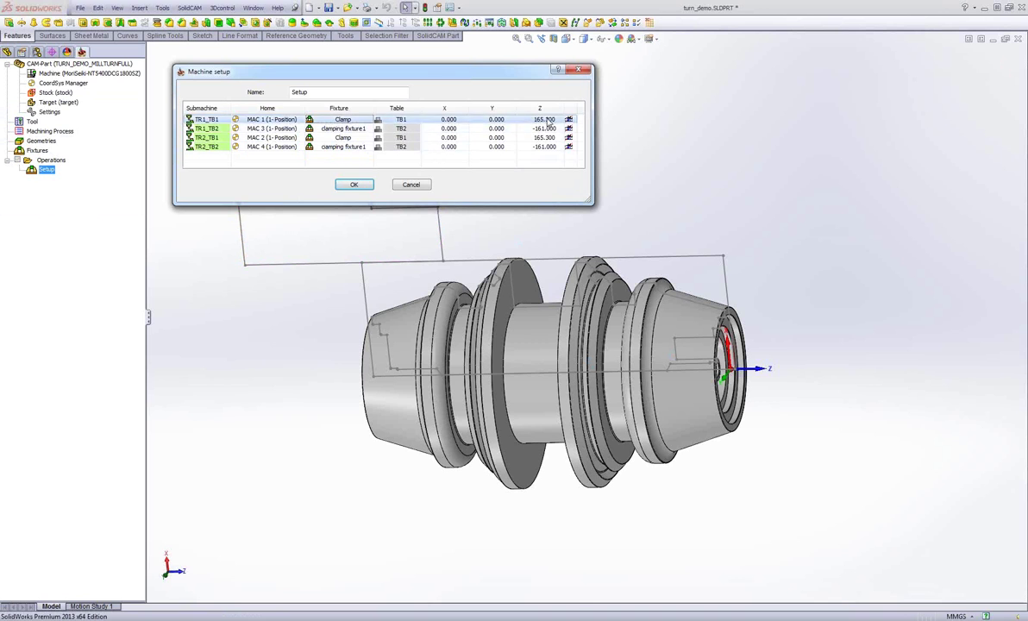
# Edit the clamping fixture of submachine TR1_TB2 in the machine setup, and define it by Chuck (Standard)
pyautogui.moveTo(343, 129); pyautogui.dragTo(342, 138)
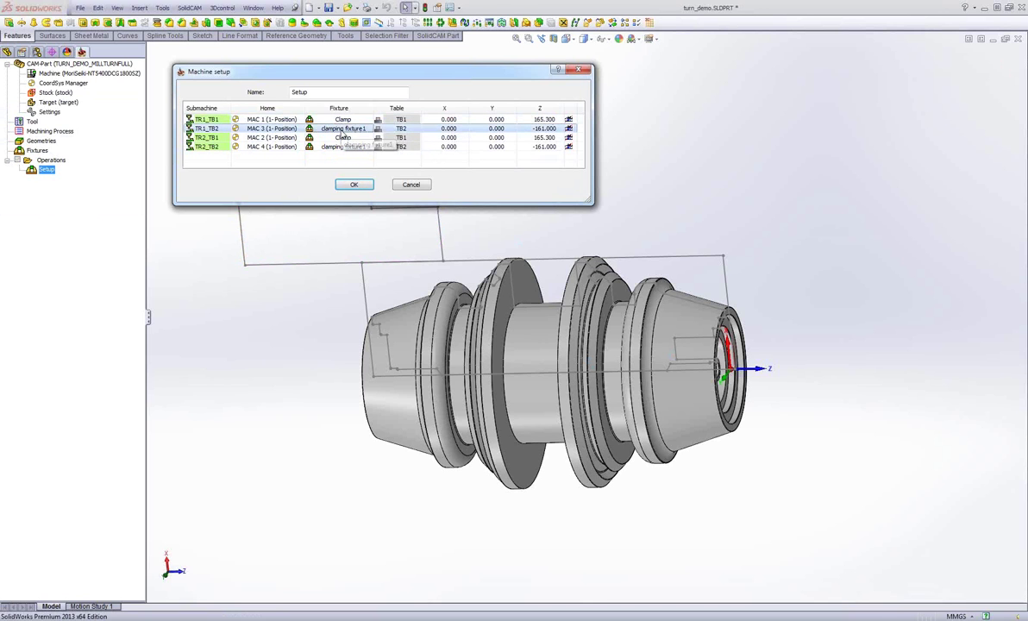
pyautogui.rightClick(343, 131)
pyautogui.click(367, 149)
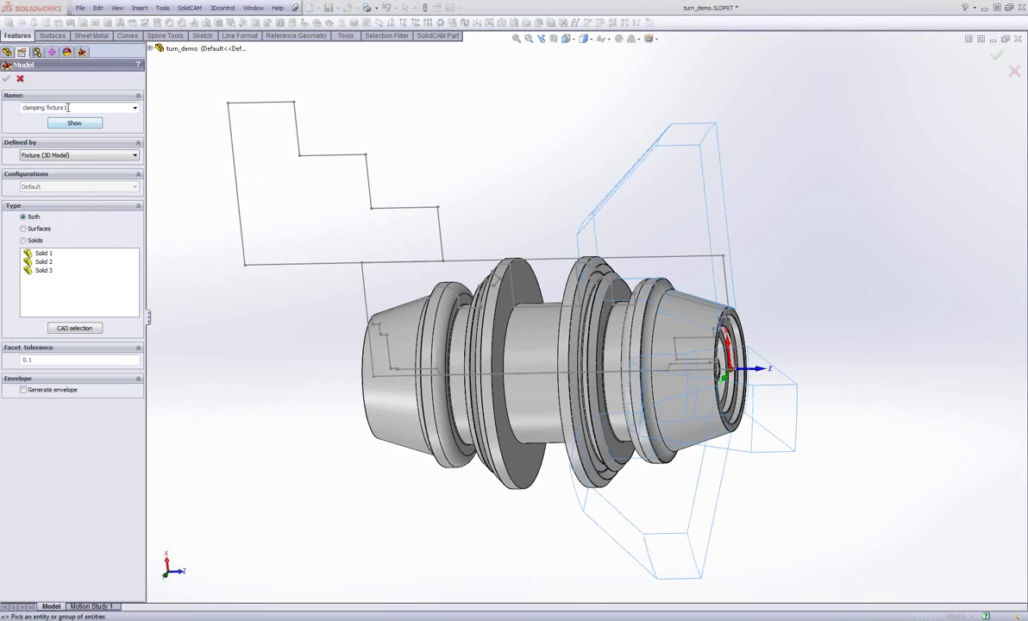
pyautogui.click(69, 157)
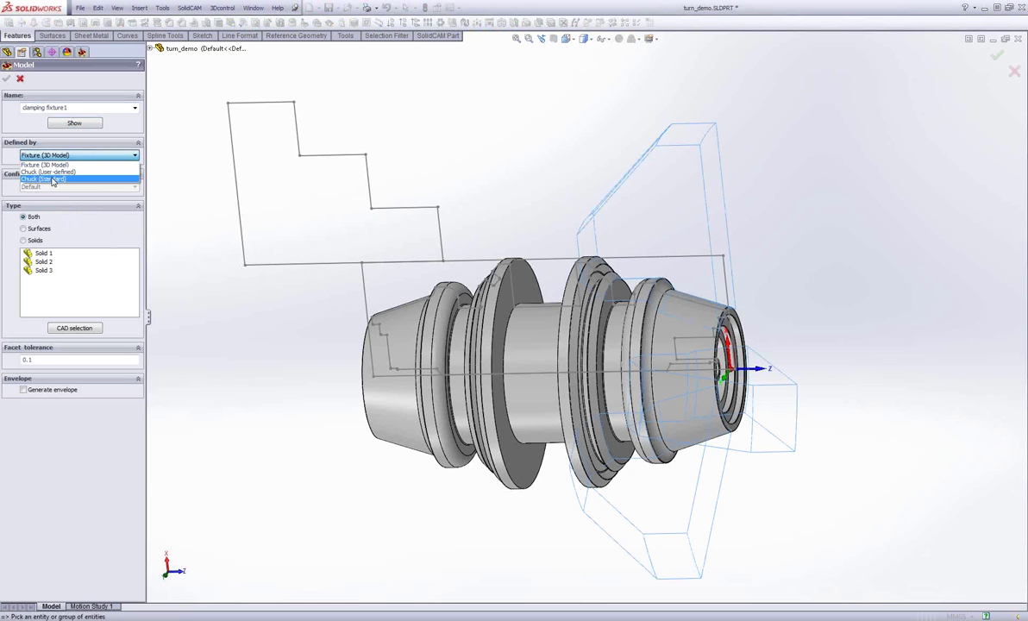
pyautogui.click(52, 170)
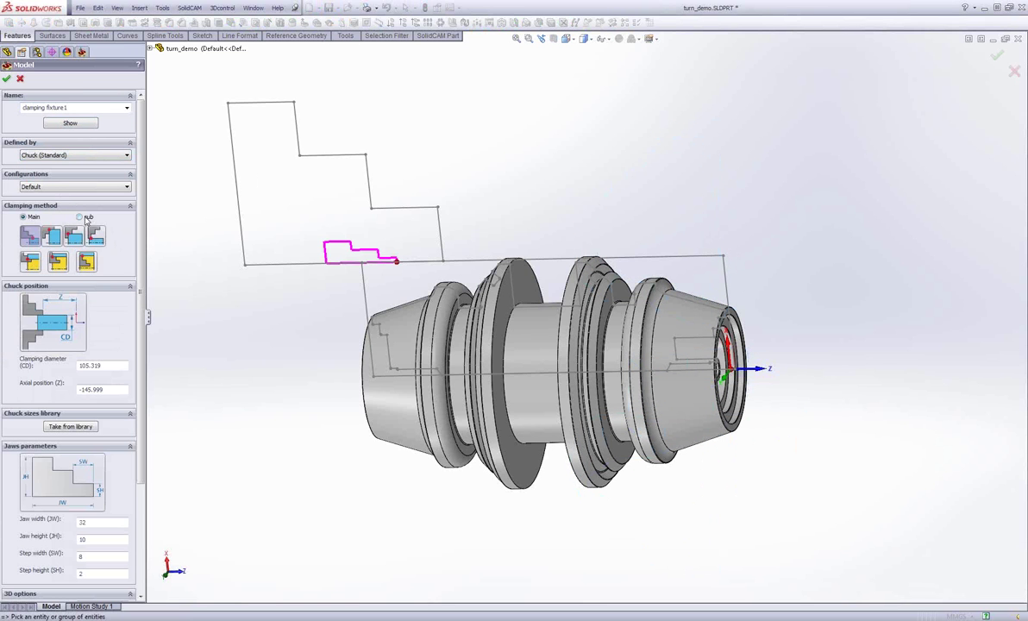
# Switch the clamping method to the sub spindle and load Clamp1 from the fixture library as the chuck
pyautogui.click(79, 217)
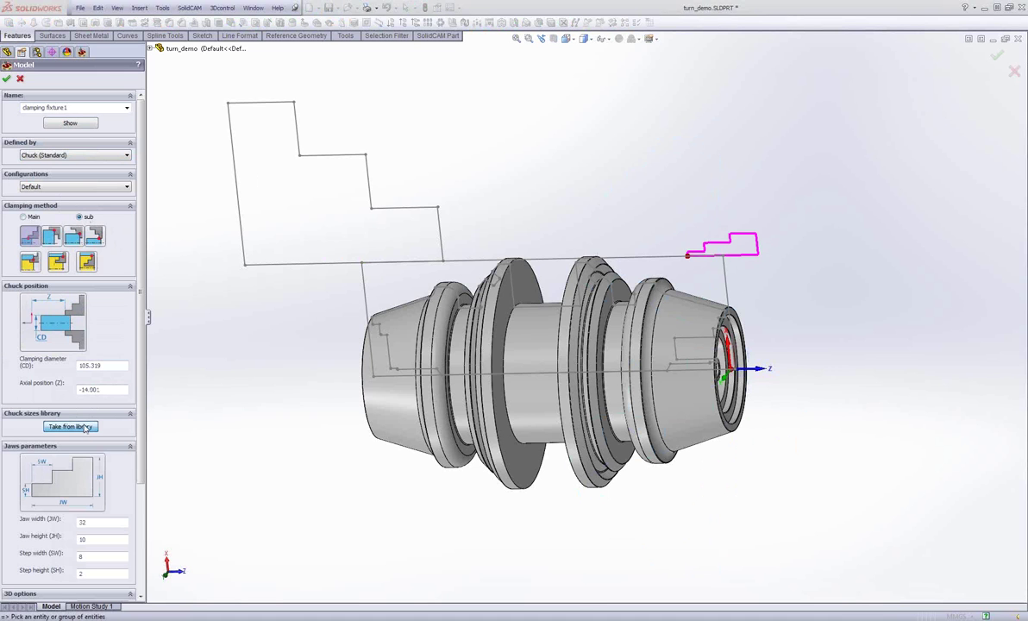
pyautogui.click(86, 427)
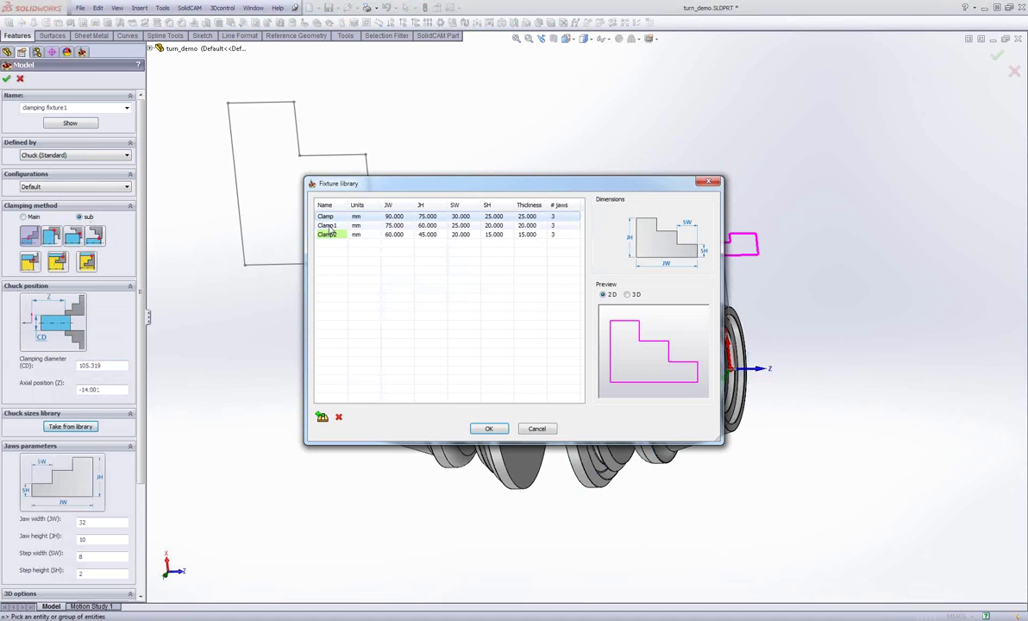
pyautogui.click(489, 429)
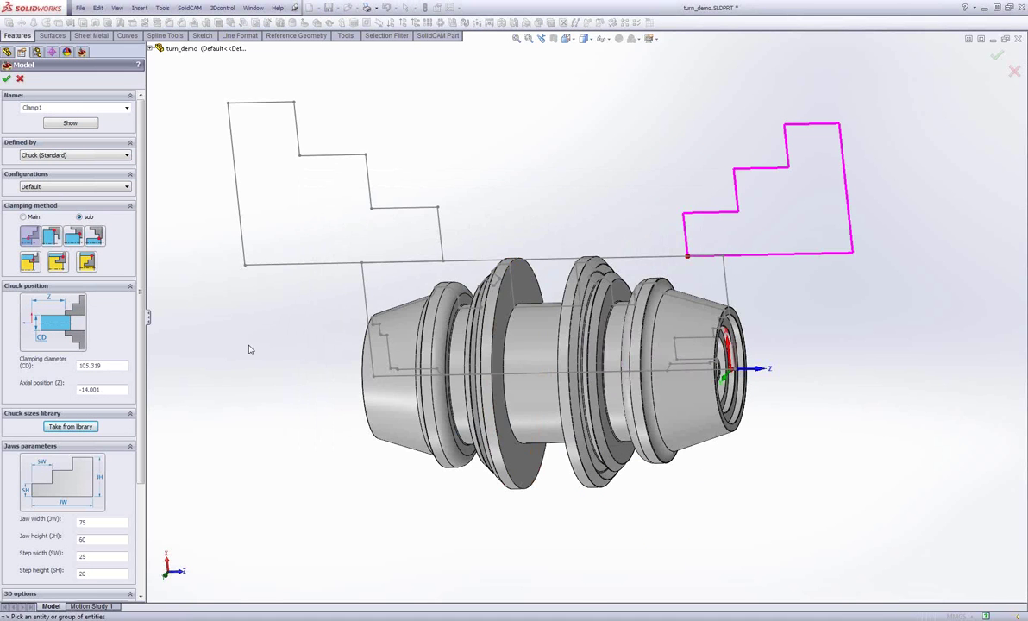
# Set the sub chuck's clamping diameter to 105.32 by picking the long outer line of the stock sketch
pyautogui.scroll(2, 552, 401)
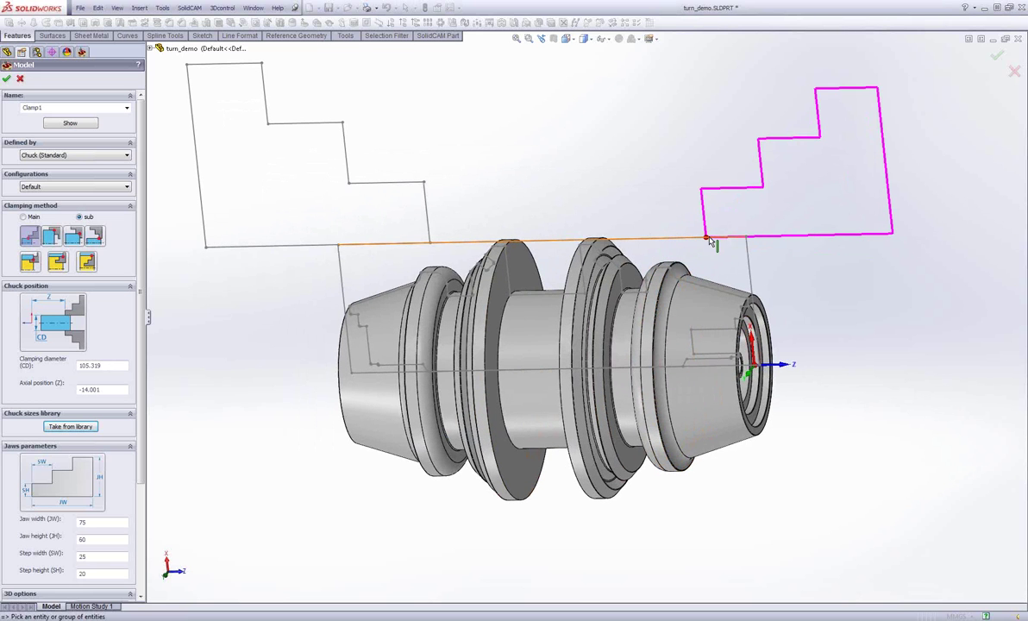
pyautogui.moveTo(711, 244)
pyautogui.mouseDown(button='middle')
pyautogui.moveTo(734, 236)
pyautogui.moveTo(718, 239)
pyautogui.mouseUp(button='middle')
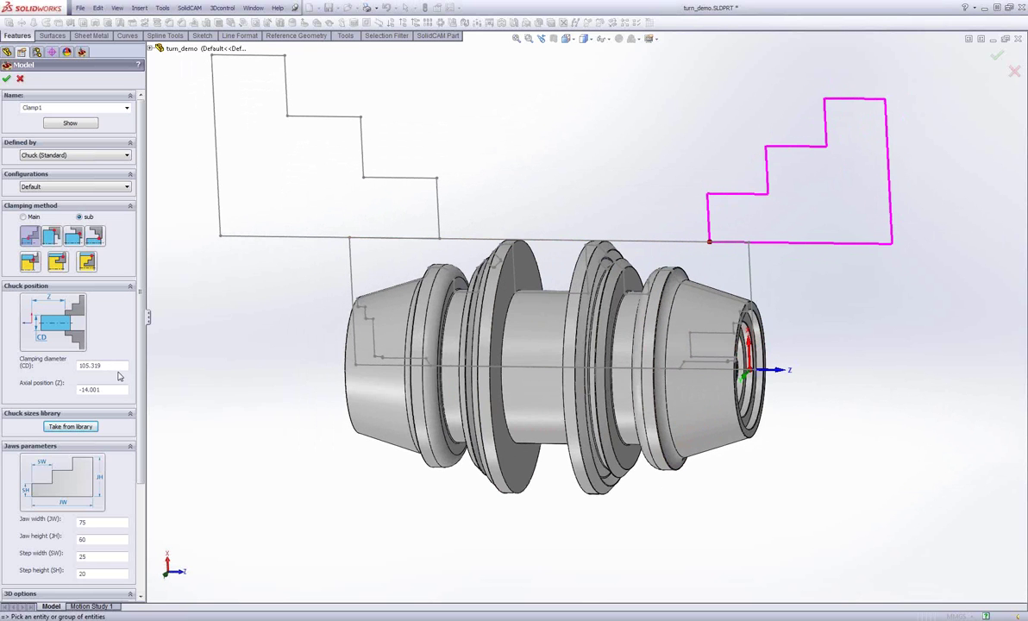
pyautogui.click(595, 239)
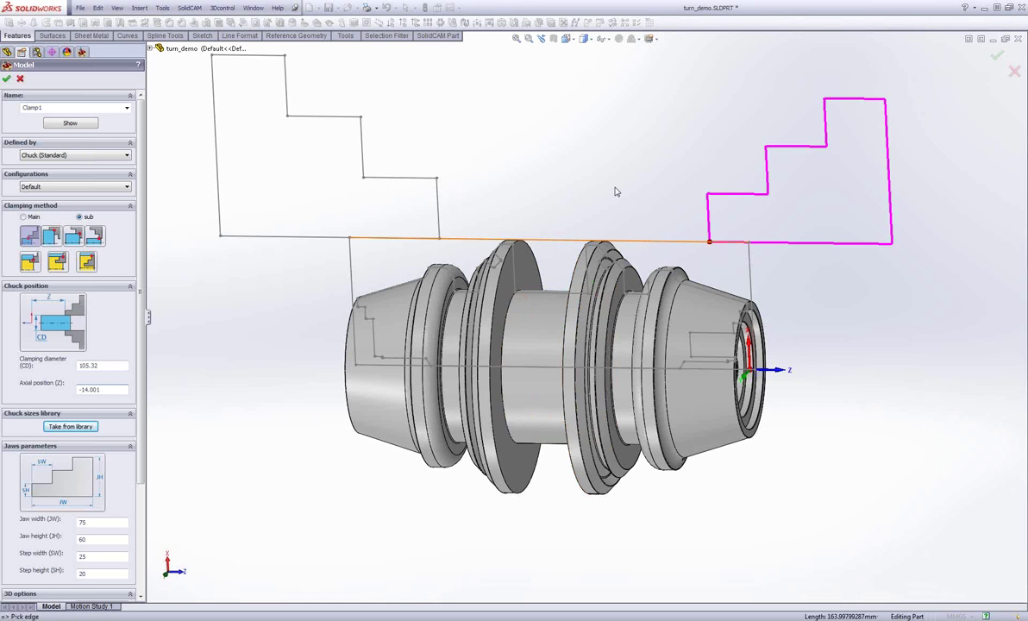
# Set the sub chuck's axial position to -35 and accept the Clamp1 fixture
pyautogui.click(703, 244)
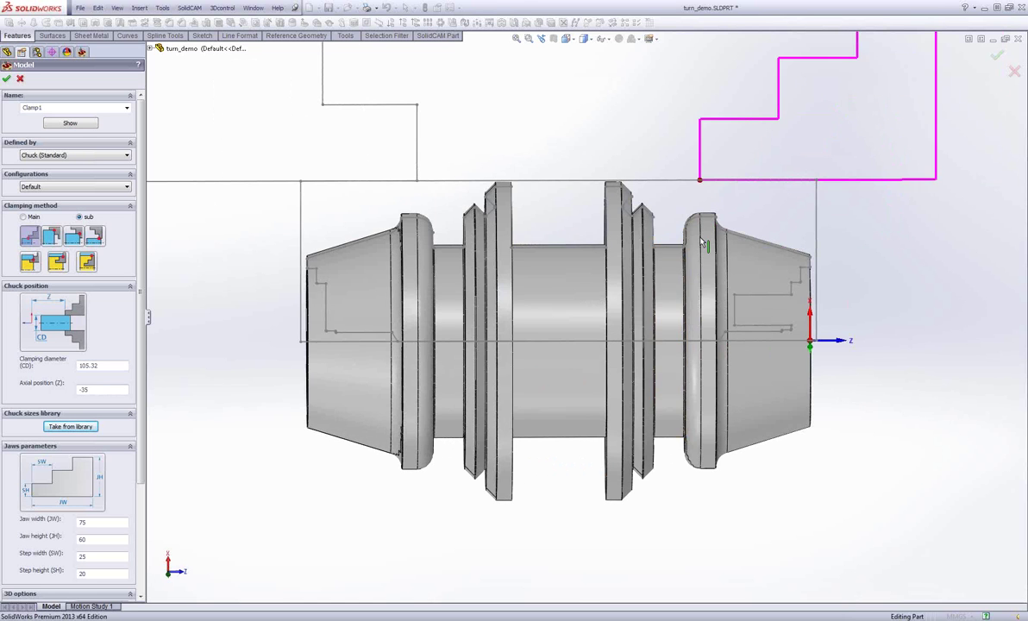
pyautogui.scroll(1, 703, 244)
pyautogui.hotkey('ctrl', '7')
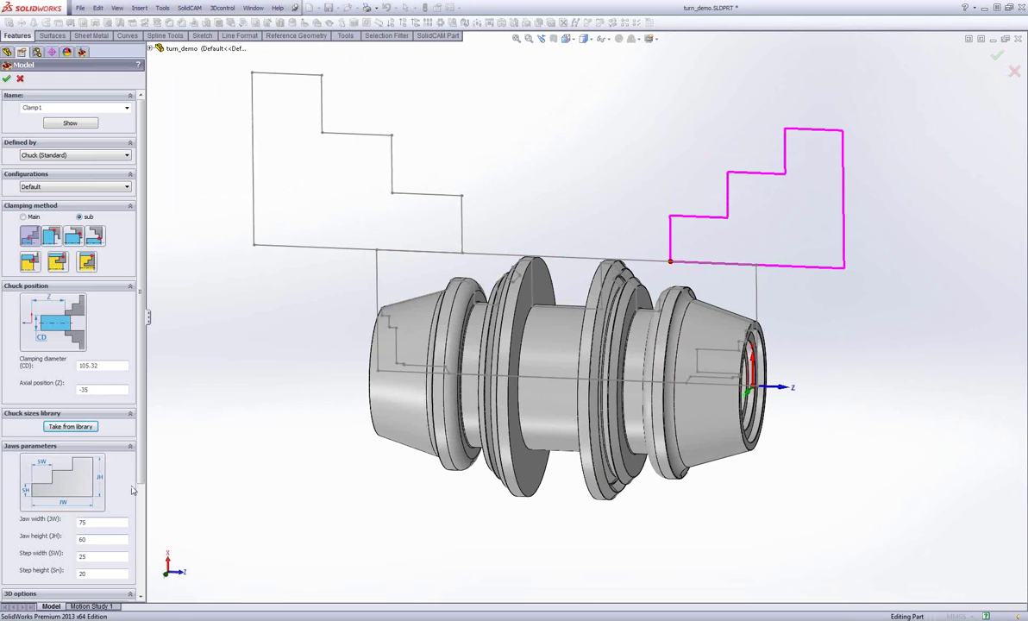
pyautogui.scroll(-3, 135, 569)
pyautogui.scroll(-2, 135, 569)
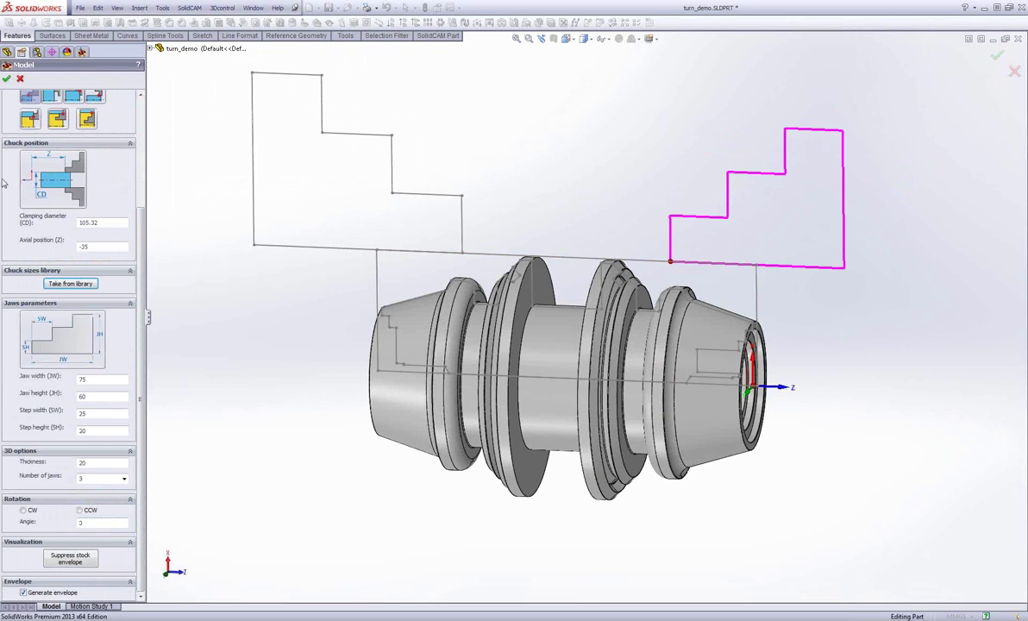
pyautogui.click(7, 78)
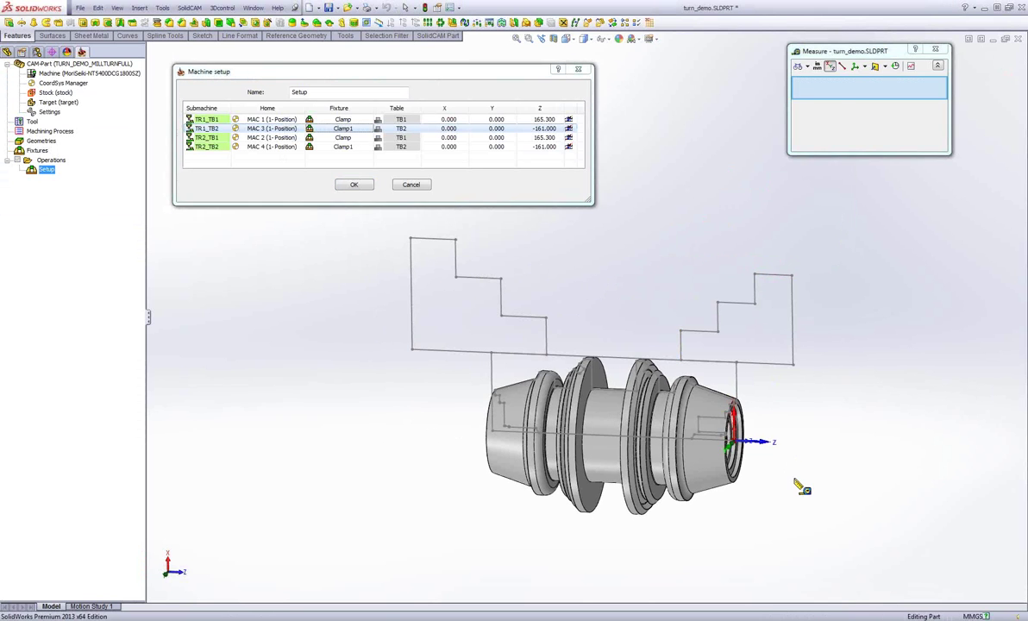
# Measure from the main jaw's rear corner to the part's front end face, and set the Z offset of TR1_TB1 to 215
pyautogui.click(414, 330)
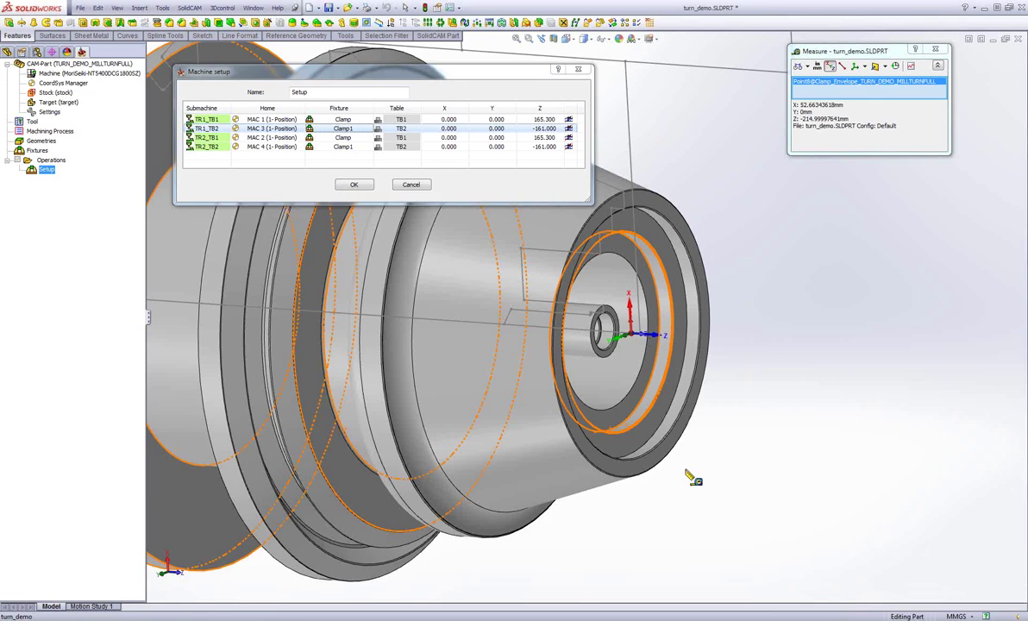
pyautogui.click(691, 473)
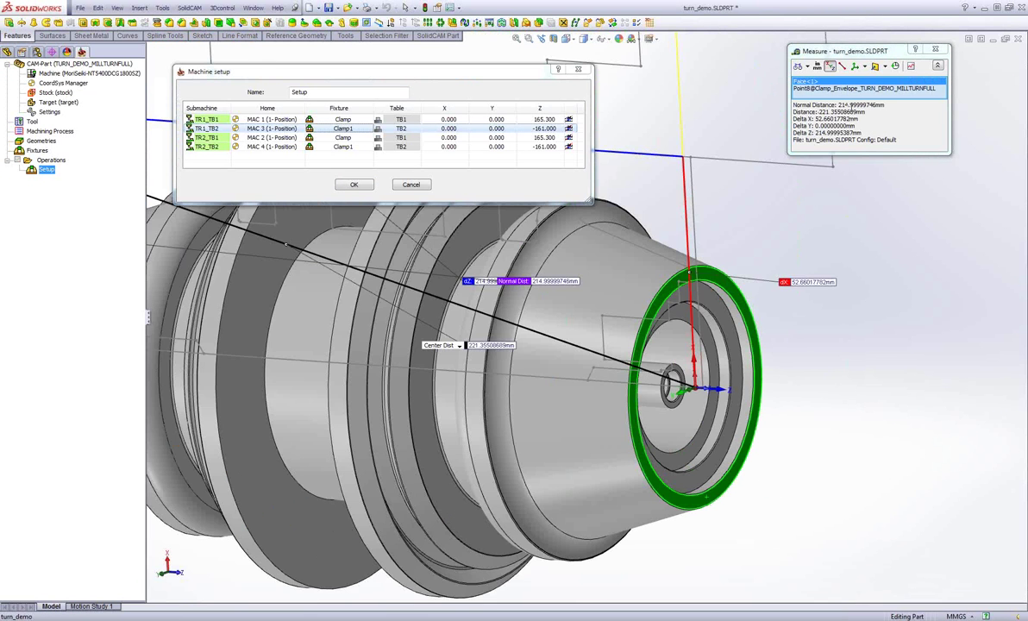
pyautogui.click(543, 119)
pyautogui.write('215')
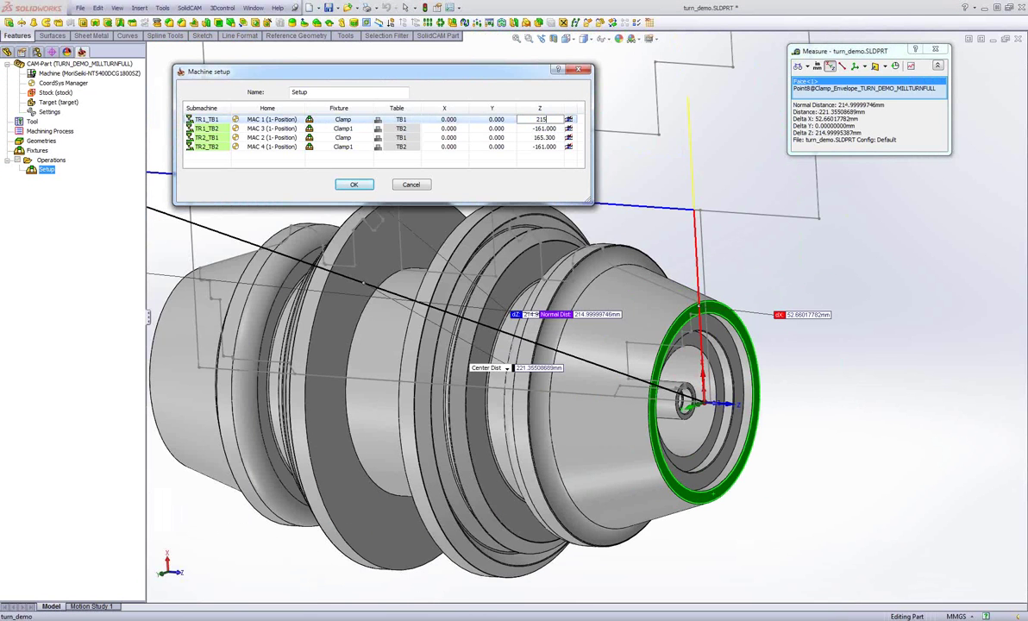
pyautogui.press('Return')
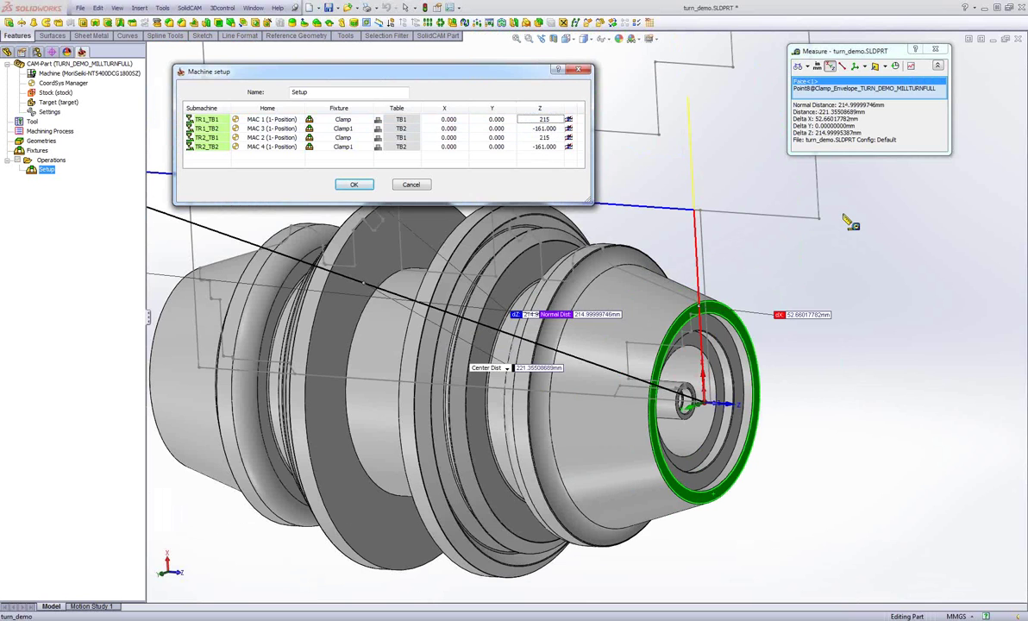
# Measure from the sub jaw's rear corner to the part's back end face, set the Z offset of TR1_TB2 to -200, and close the measurement
pyautogui.click(819, 314)
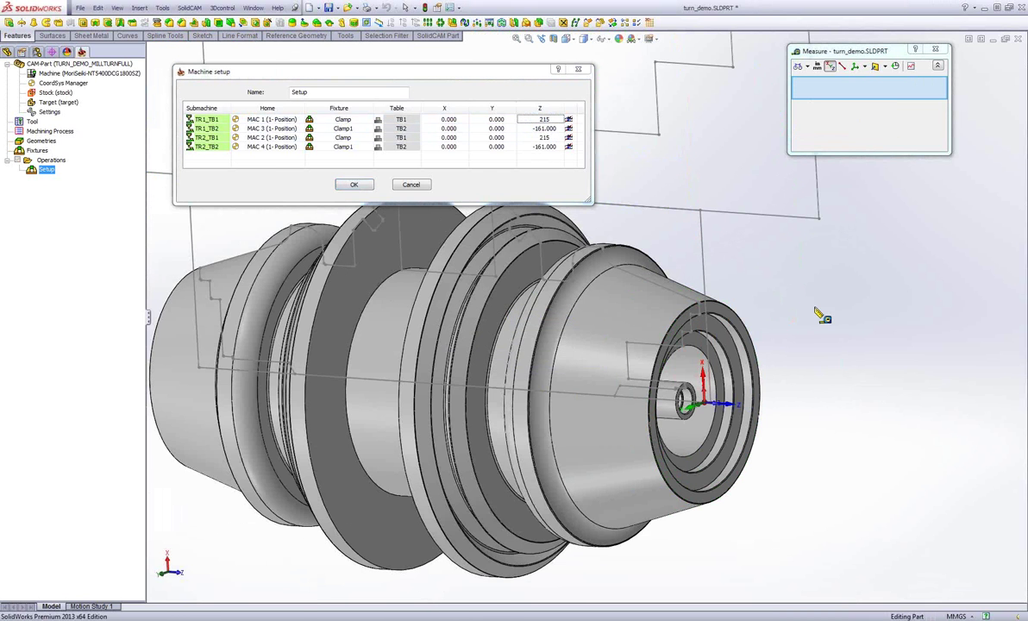
pyautogui.scroll(3, 690, 392)
pyautogui.click(841, 293)
pyautogui.moveTo(841, 293); pyautogui.dragTo(409, 409, button='middle')
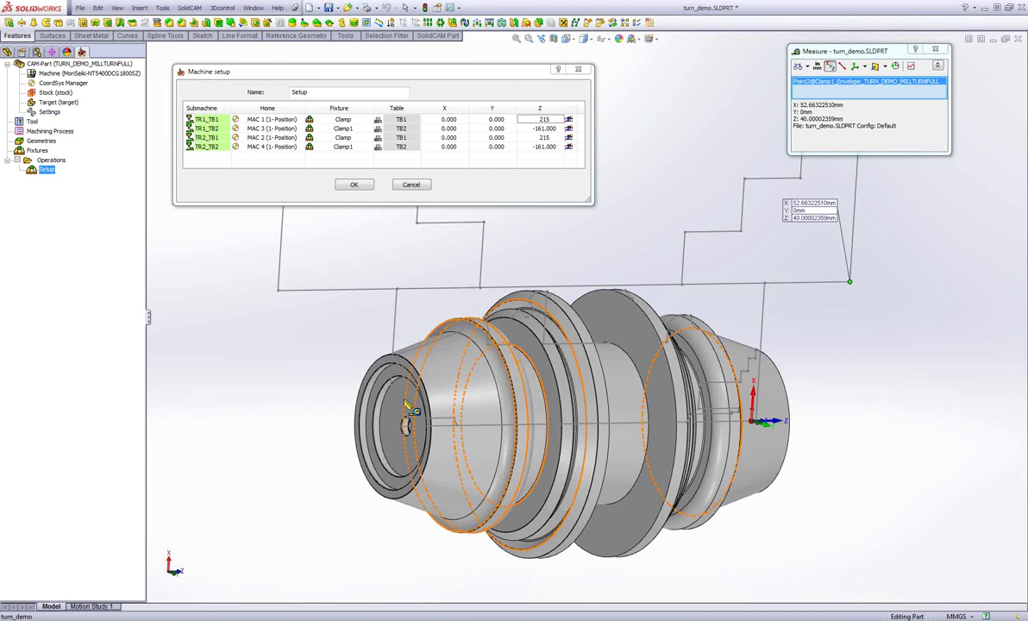
pyautogui.scroll(-3, 409, 410)
pyautogui.click(405, 449)
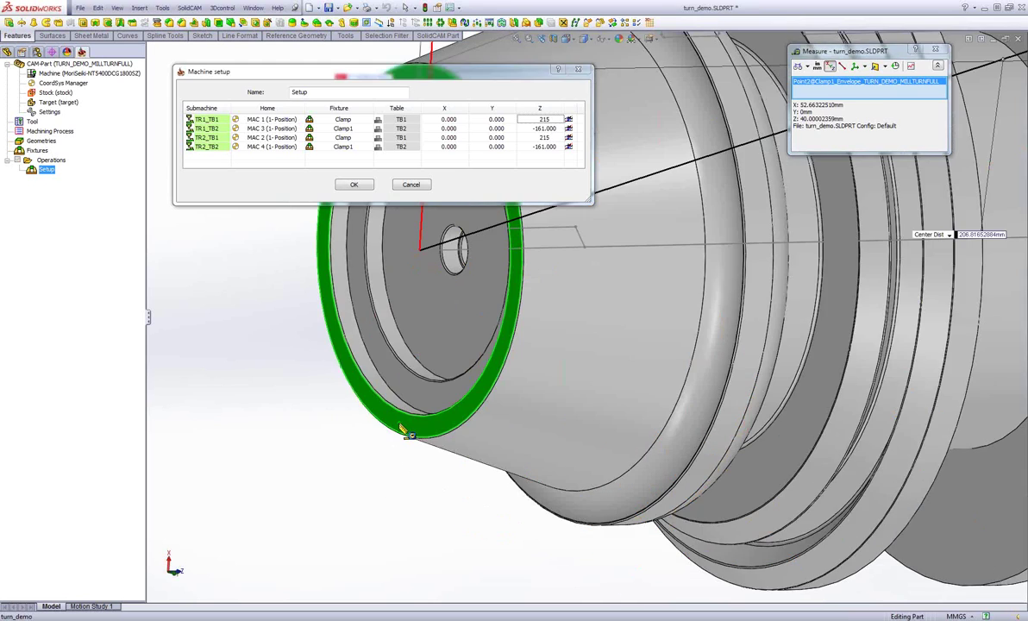
pyautogui.scroll(5, 759, 259)
pyautogui.click(543, 129)
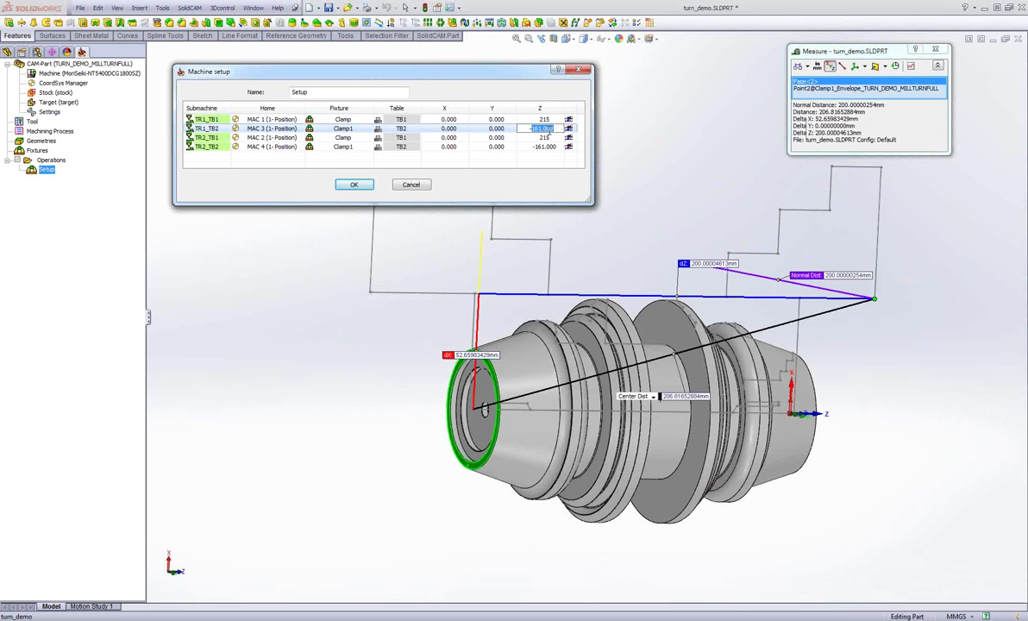
pyautogui.write('-200')
pyautogui.press('Return')
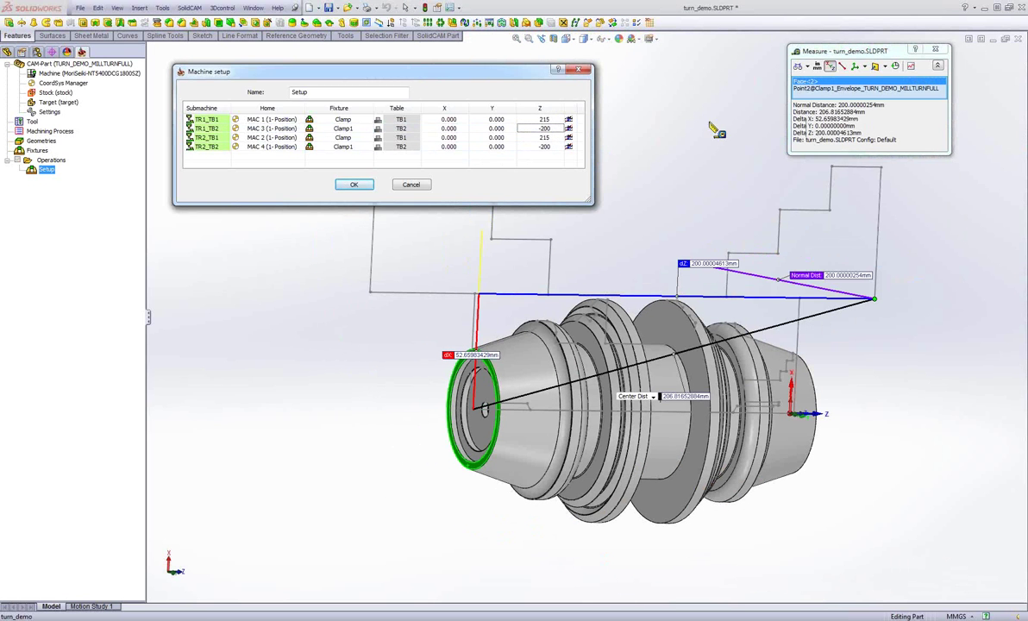
pyautogui.click(873, 49)
pyautogui.press('Escape')
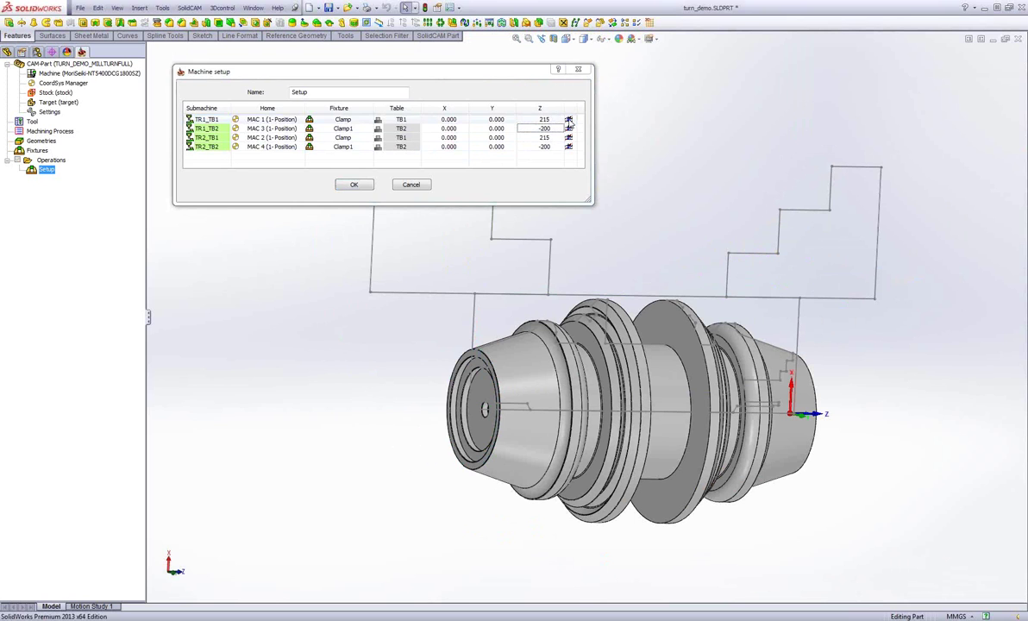
# Preview the chuck placement on the main and sub spindles for TR1_TB1 and TR1_TB2, and accept the machine setup
pyautogui.click(569, 119)
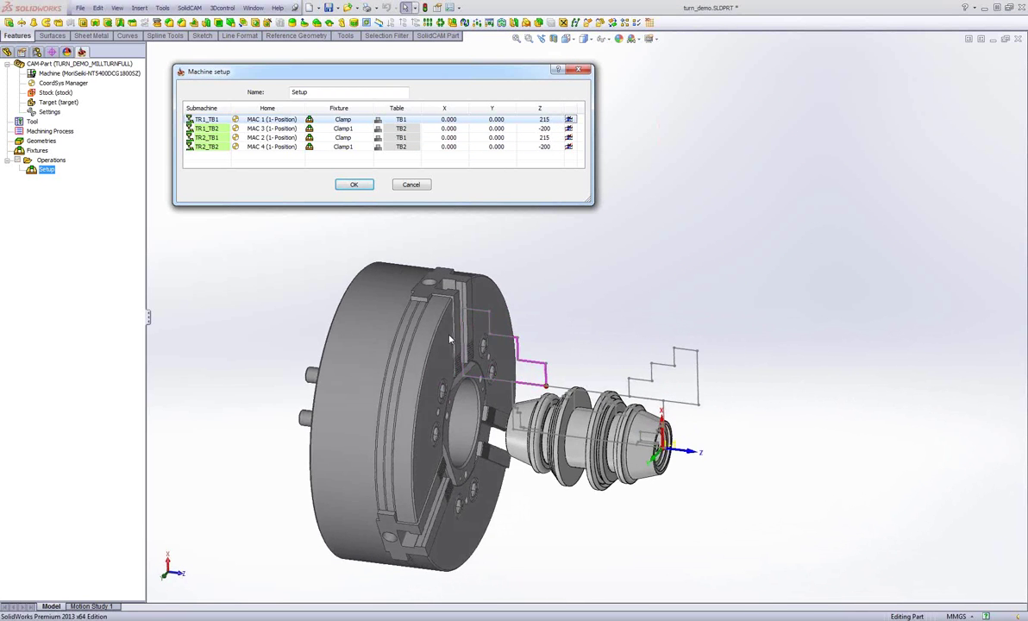
pyautogui.press('Down')
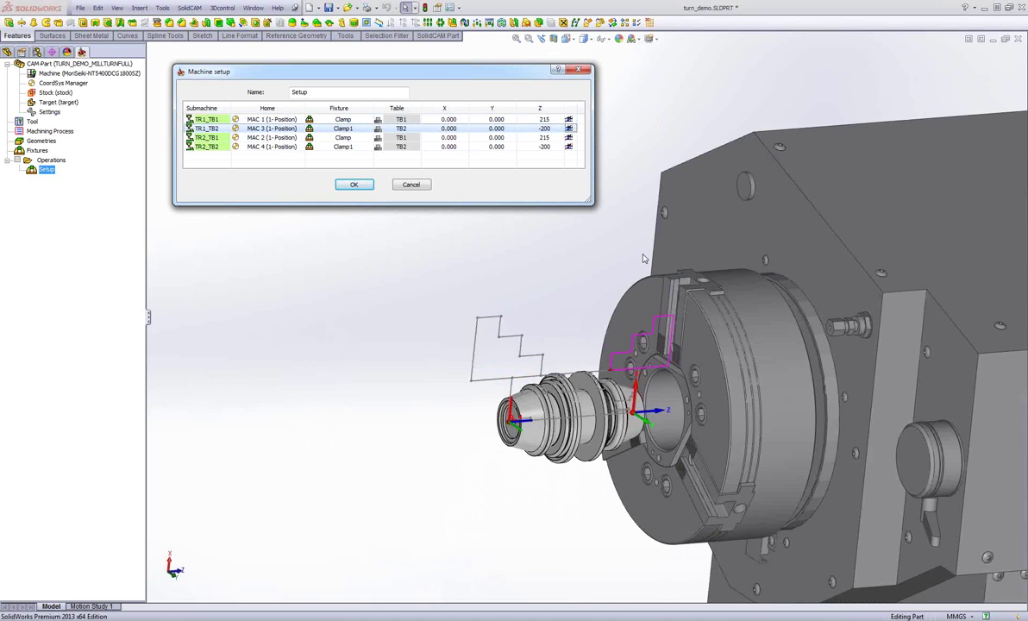
pyautogui.click(360, 186)
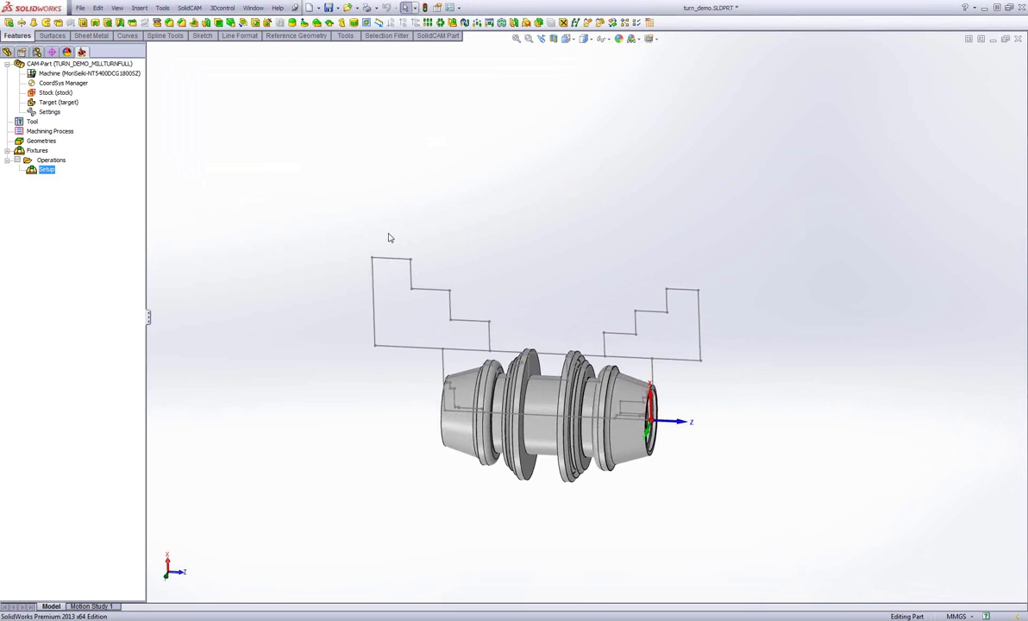
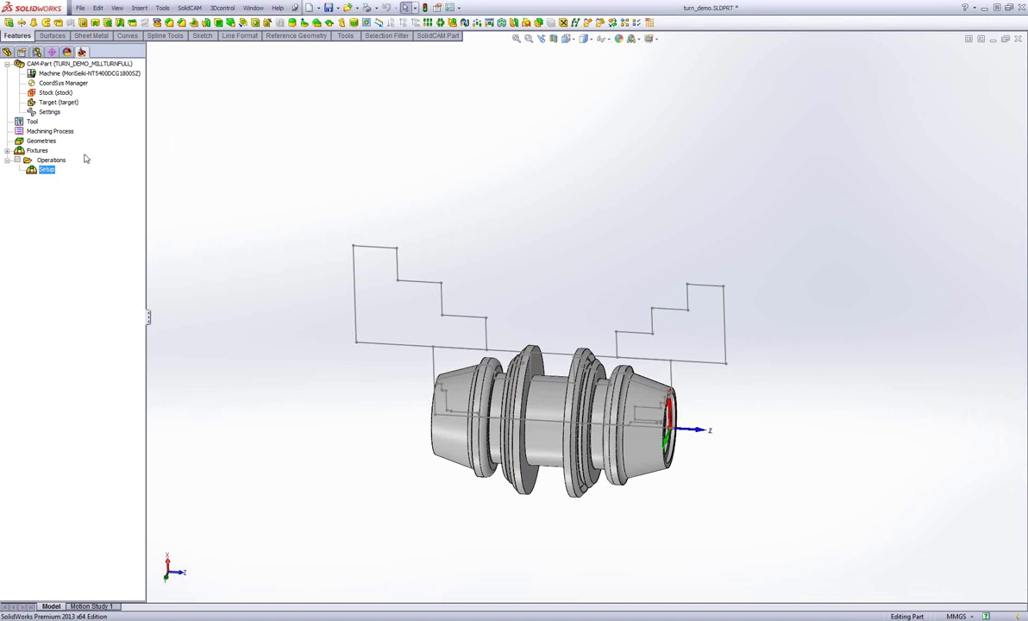
# Delete all fixture definitions from the CAM part's Fixtures branch
pyautogui.click(8, 151)
pyautogui.rightClick(35, 150)
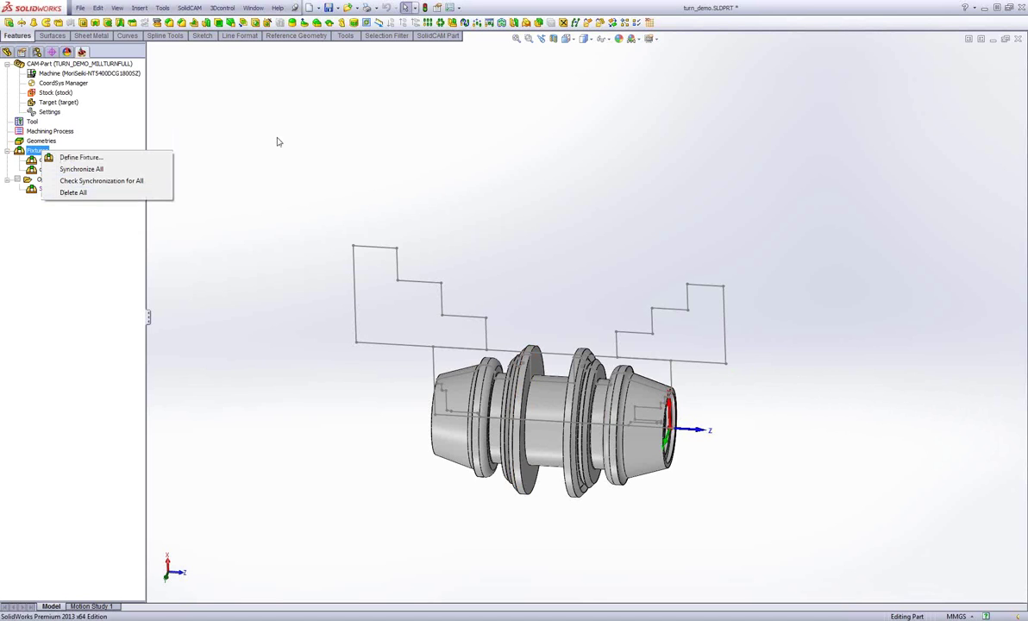
pyautogui.click(74, 192)
pyautogui.click(258, 133)
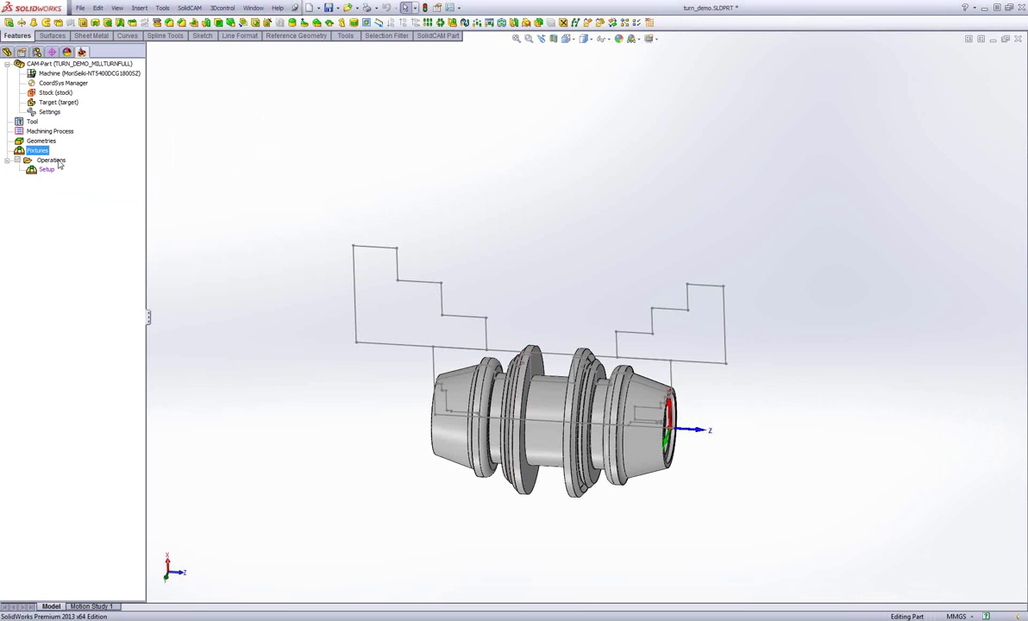
# Add a machine control operation with a TB2 action and enable its Movement process
pyautogui.rightClick(58, 162)
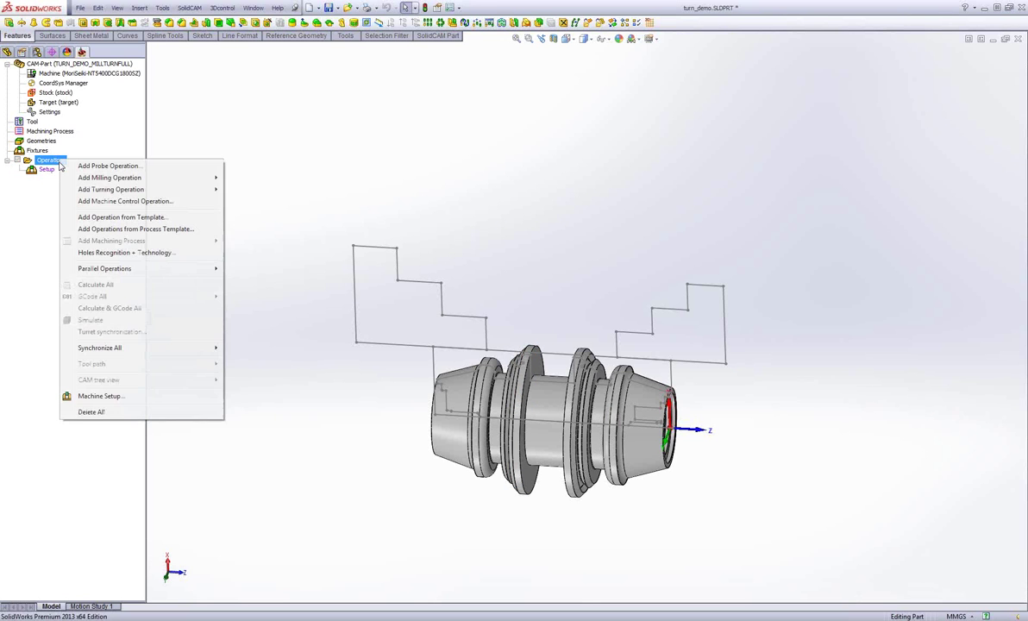
pyautogui.click(110, 202)
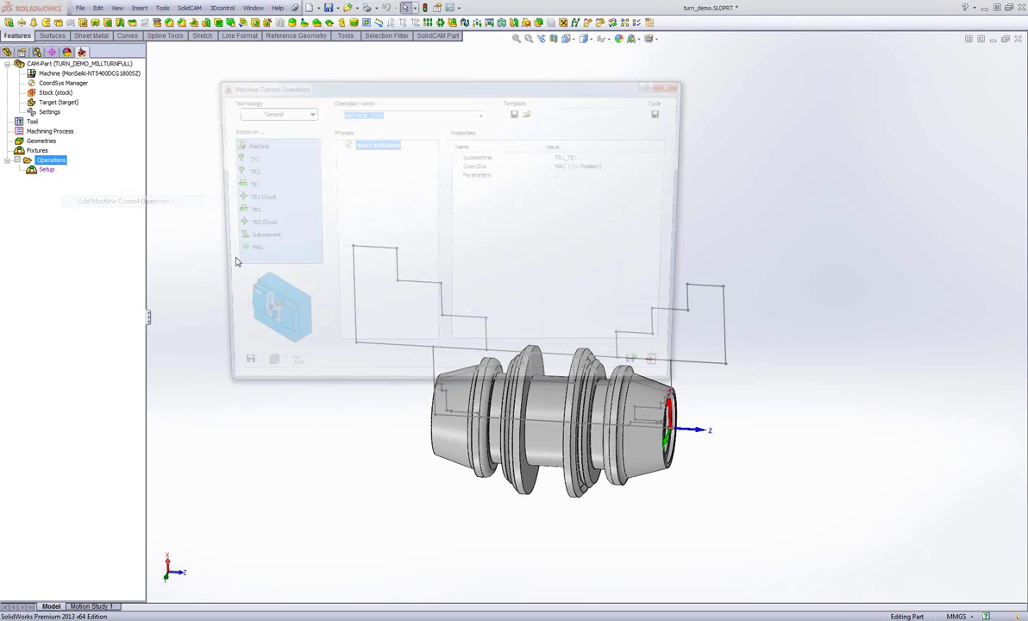
pyautogui.moveTo(229, 210); pyautogui.dragTo(353, 182)
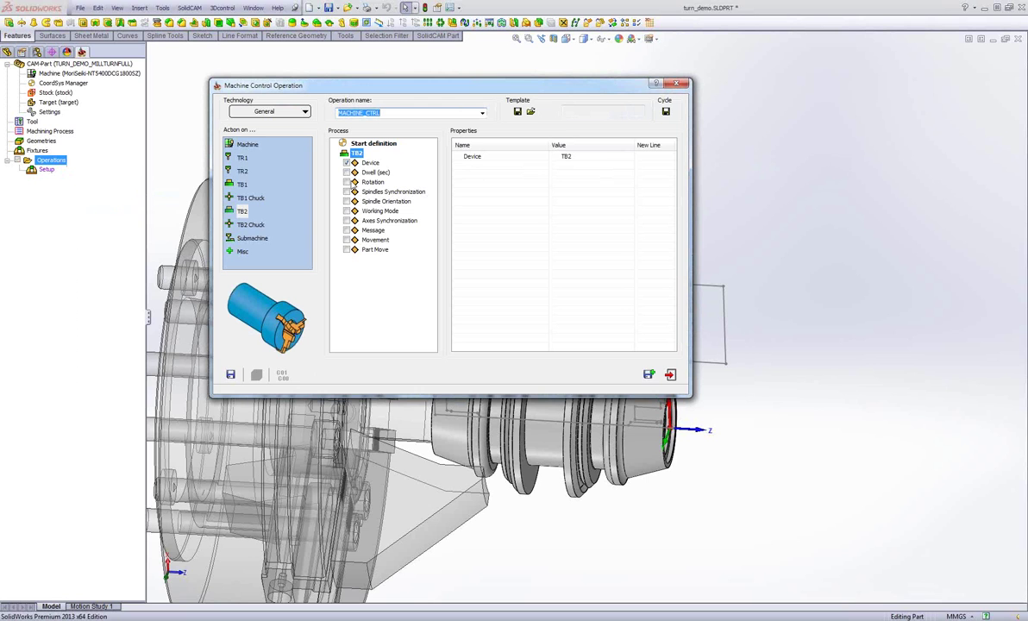
pyautogui.click(347, 240)
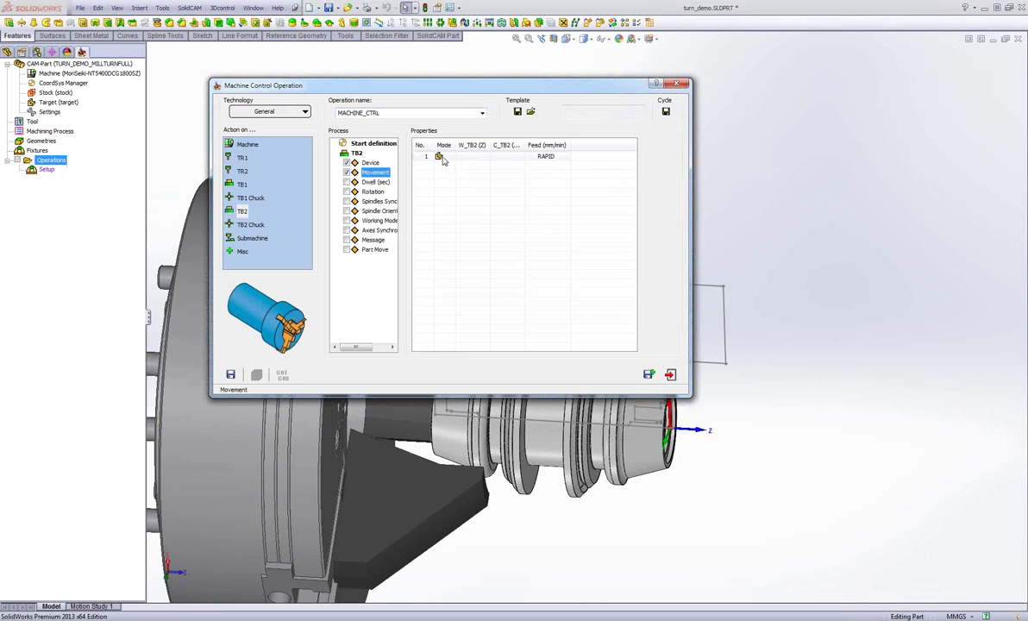
# Set the TB2 movement's W_TB2 (Z) value to 162, aligning the previewed sub chuck jaw with the jaw sketch near the part's front end
pyautogui.click(470, 156)
pyautogui.click(486, 157)
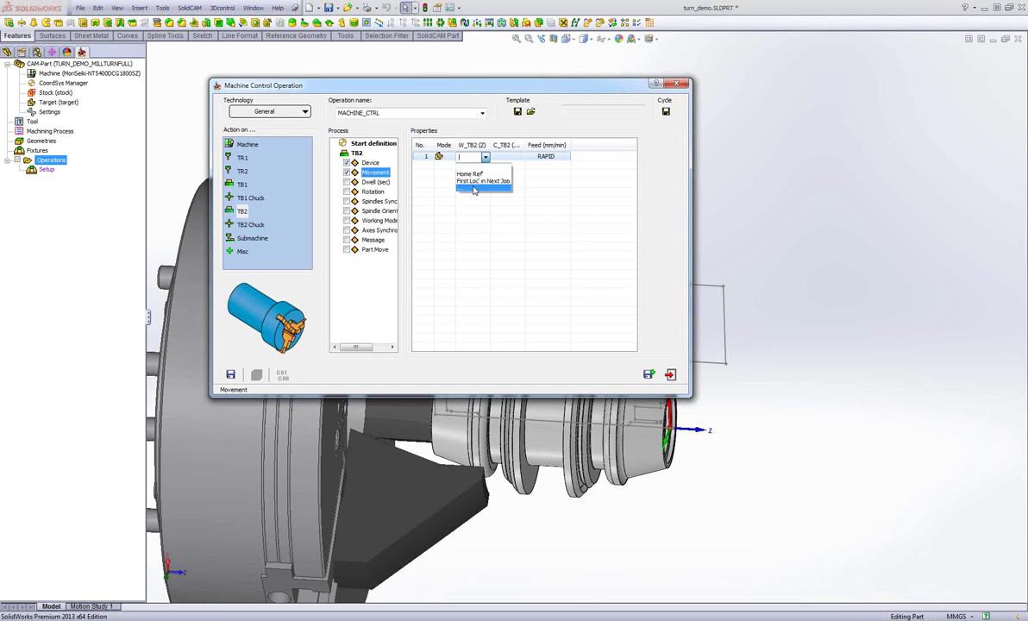
pyautogui.click(472, 189)
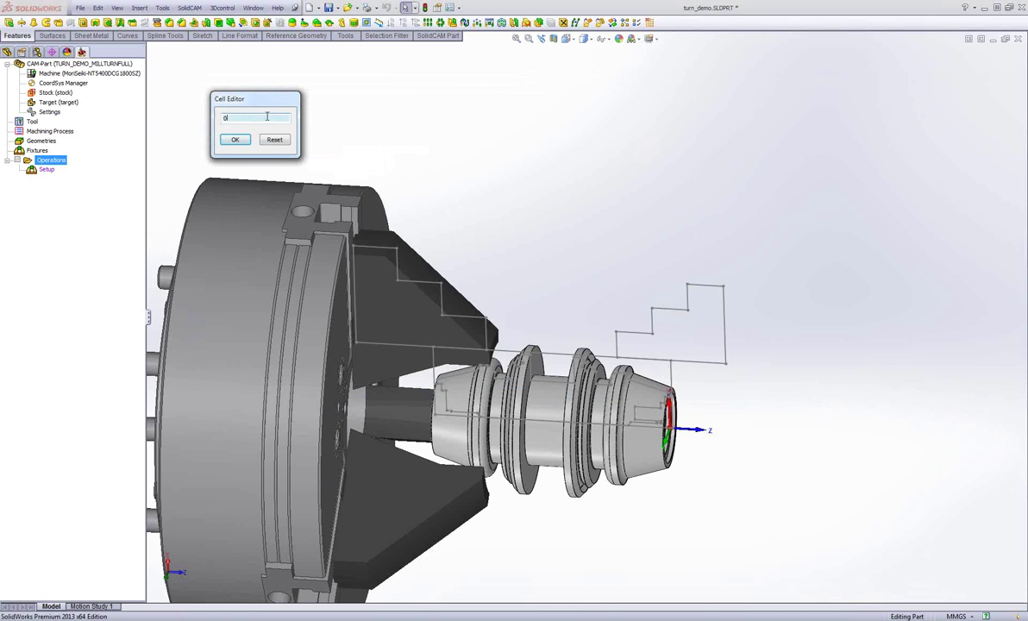
pyautogui.scroll(1, 270, 117)
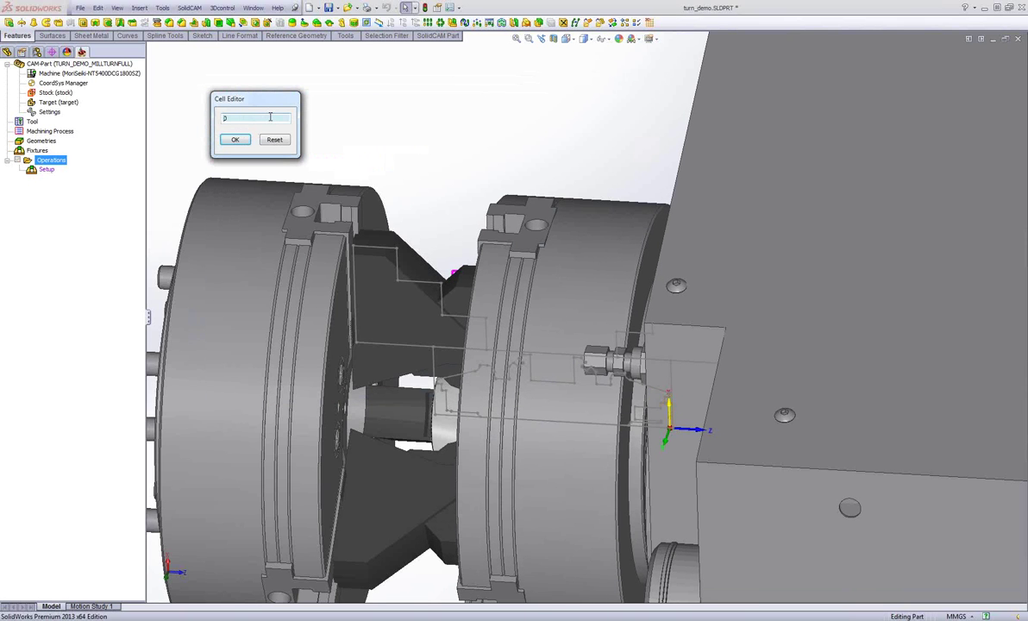
pyautogui.scroll(-2, 273, 116)
pyautogui.scroll(6, 289, 135)
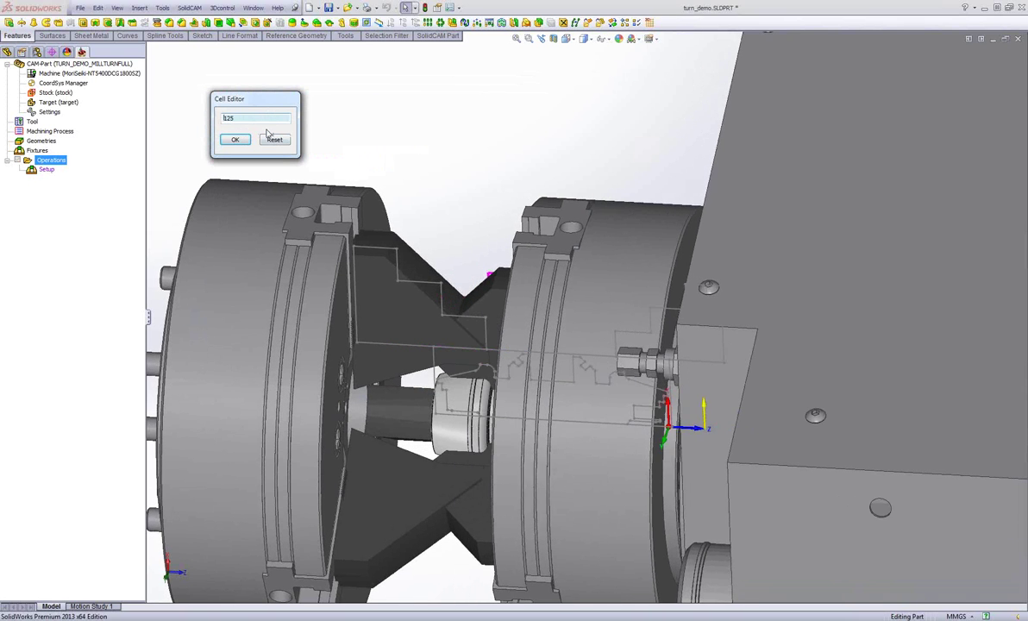
pyautogui.scroll(6, 268, 134)
pyautogui.scroll(-4, 268, 134)
pyautogui.scroll(2, 268, 134)
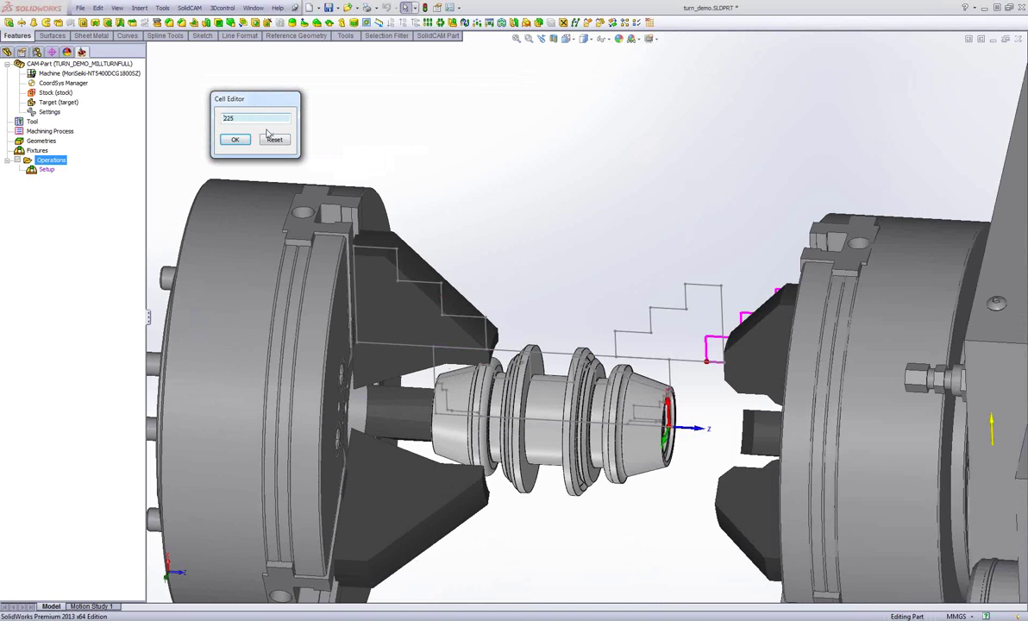
pyautogui.scroll(-2, 272, 136)
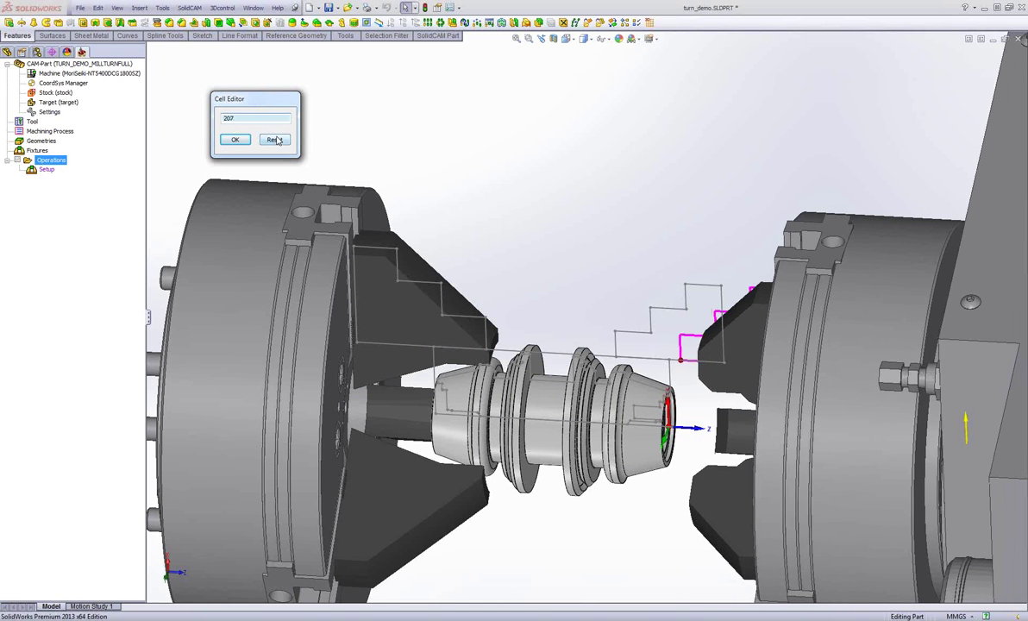
pyautogui.scroll(-4, 273, 134)
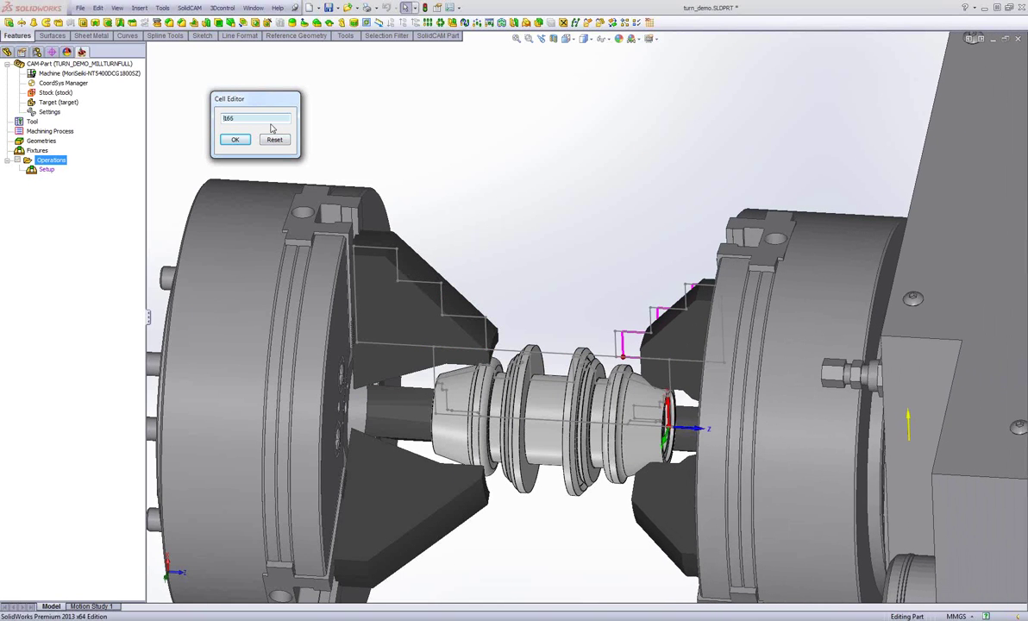
pyautogui.scroll(-3, 271, 128)
pyautogui.click(604, 283)
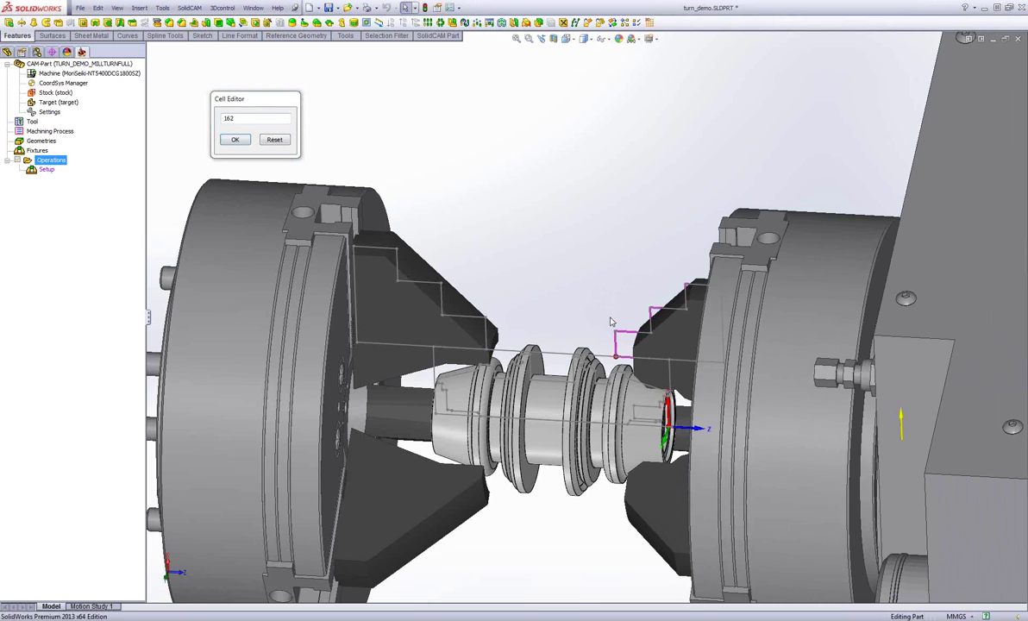
pyautogui.scroll(-10, 610, 321)
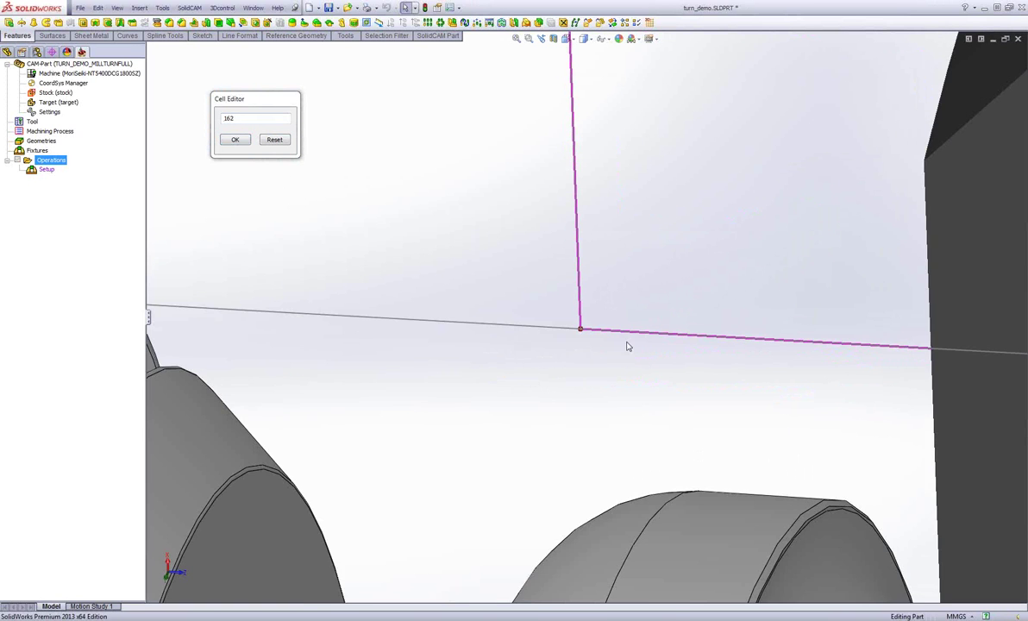
pyautogui.scroll(10, 643, 349)
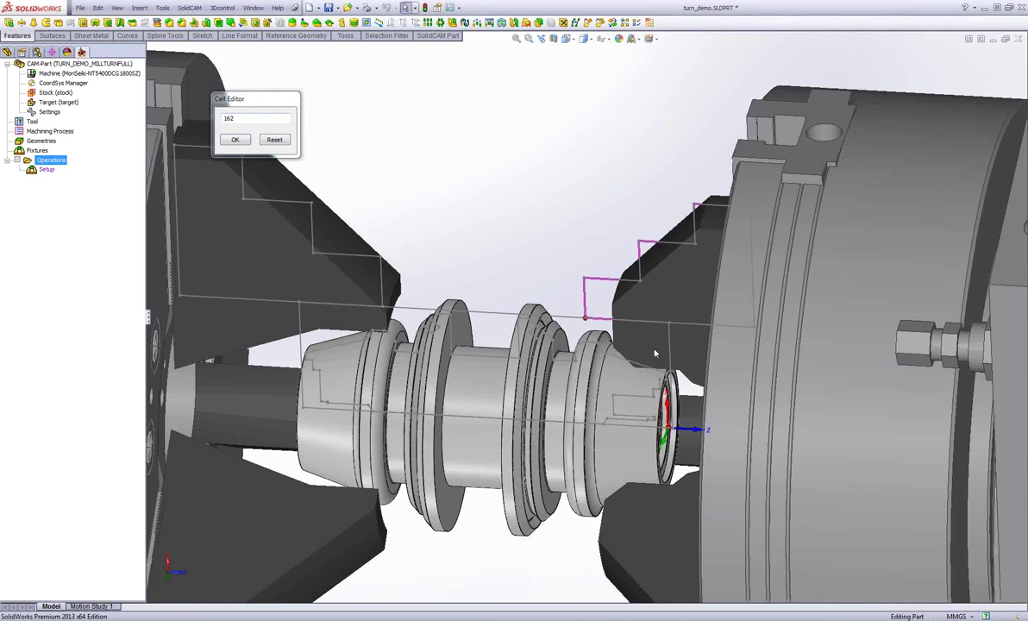
pyautogui.scroll(3, 655, 353)
pyautogui.click(234, 139)
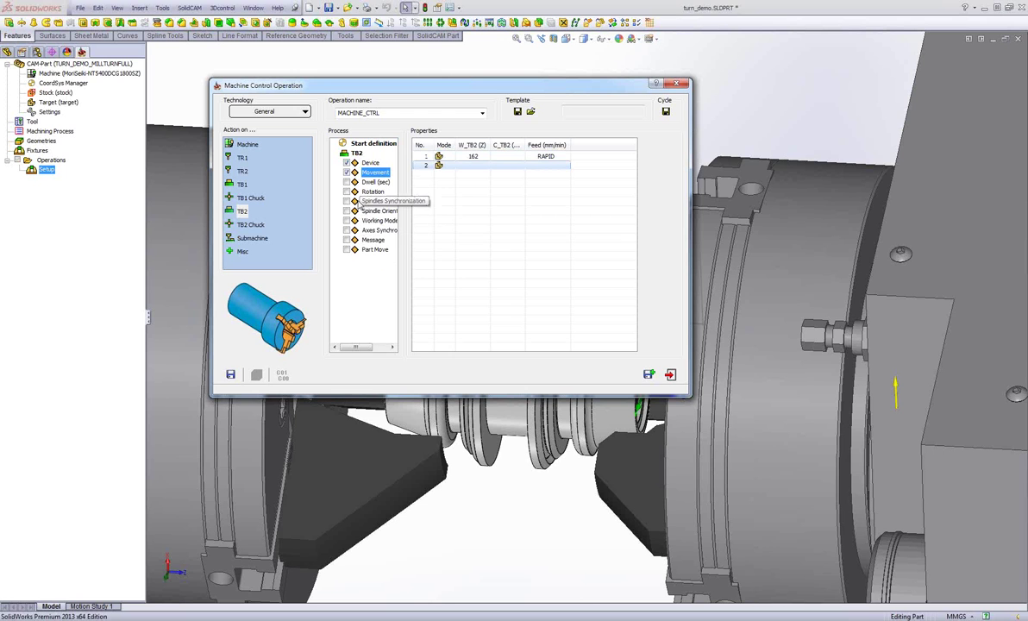
# Add a TB2 Chuck action with Clamp set to CLOSE and save the machine control operation
pyautogui.click(250, 224)
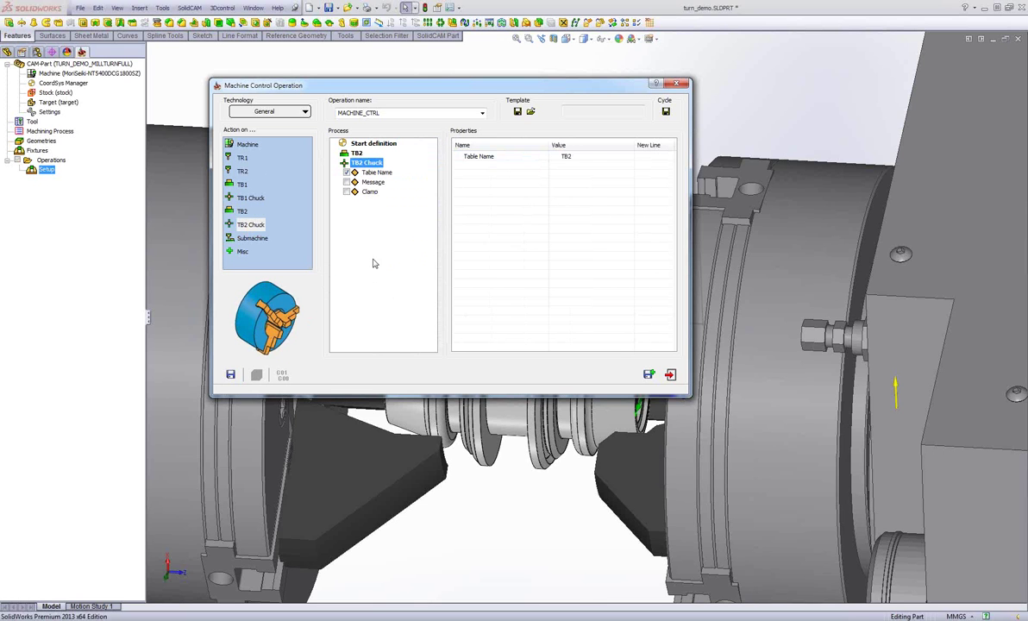
pyautogui.click(347, 191)
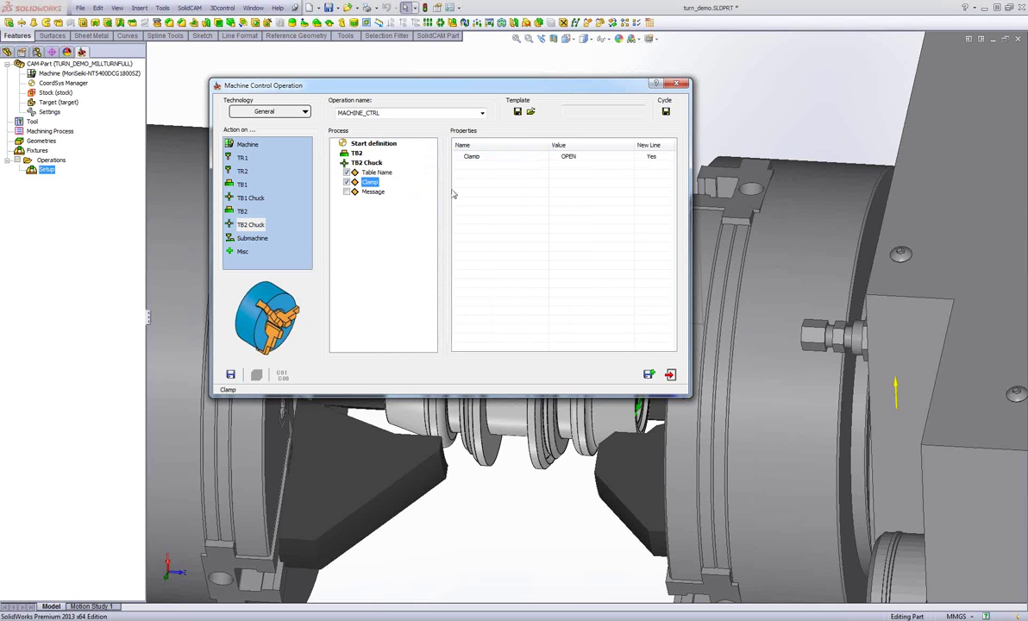
pyautogui.click(569, 176)
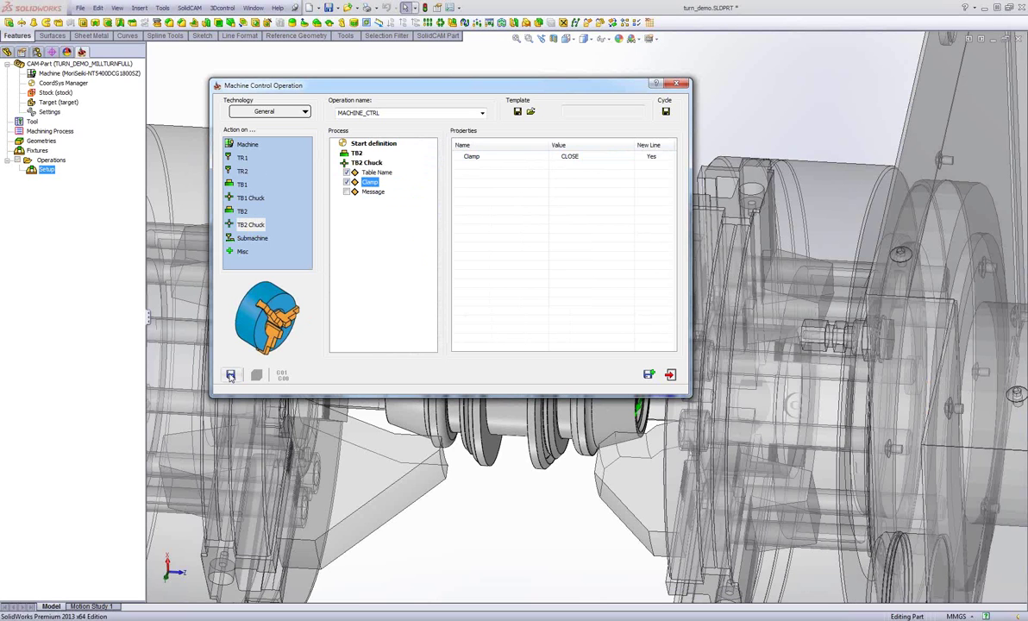
pyautogui.click(230, 374)
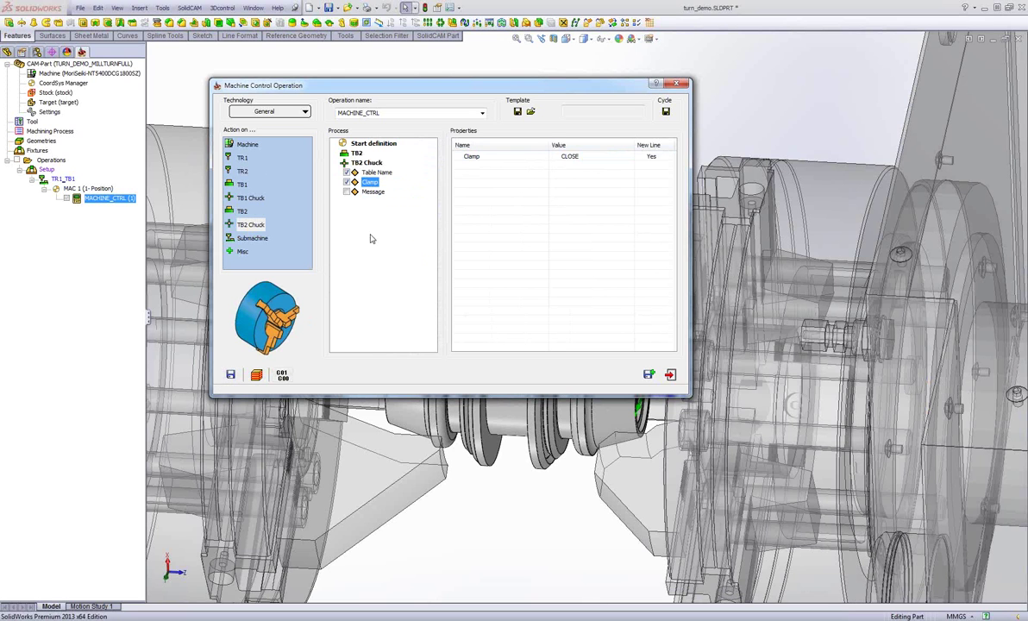
# Simulate the machine control operation in Machine Simulation and jump to the TB2 move at position 1
pyautogui.click(260, 376)
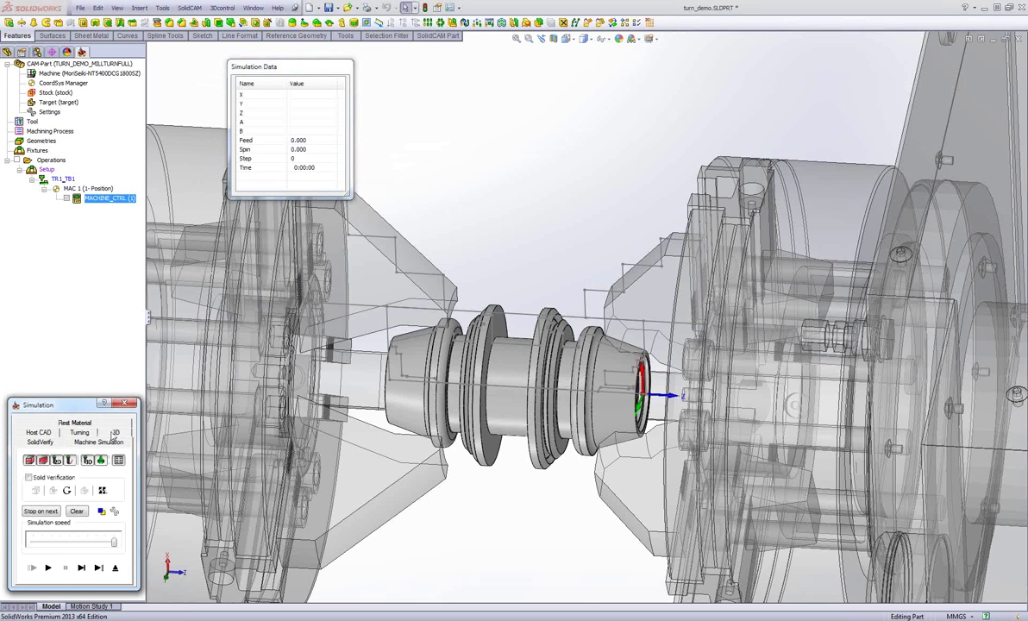
pyautogui.click(110, 439)
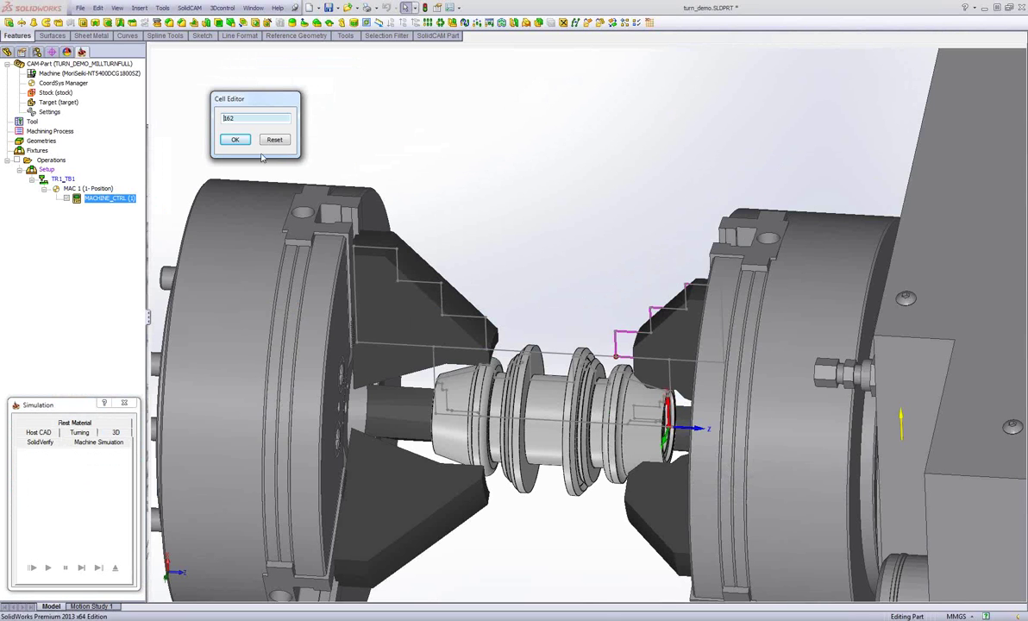
pyautogui.click(234, 139)
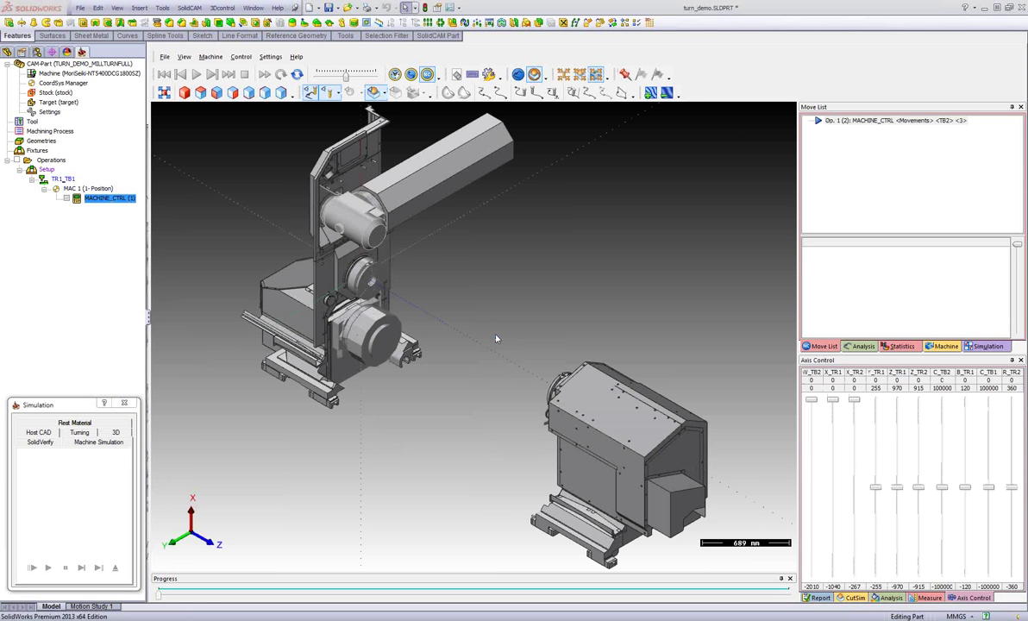
pyautogui.moveTo(496, 339); pyautogui.dragTo(484, 339, button='middle')
pyautogui.scroll(7, 485, 340)
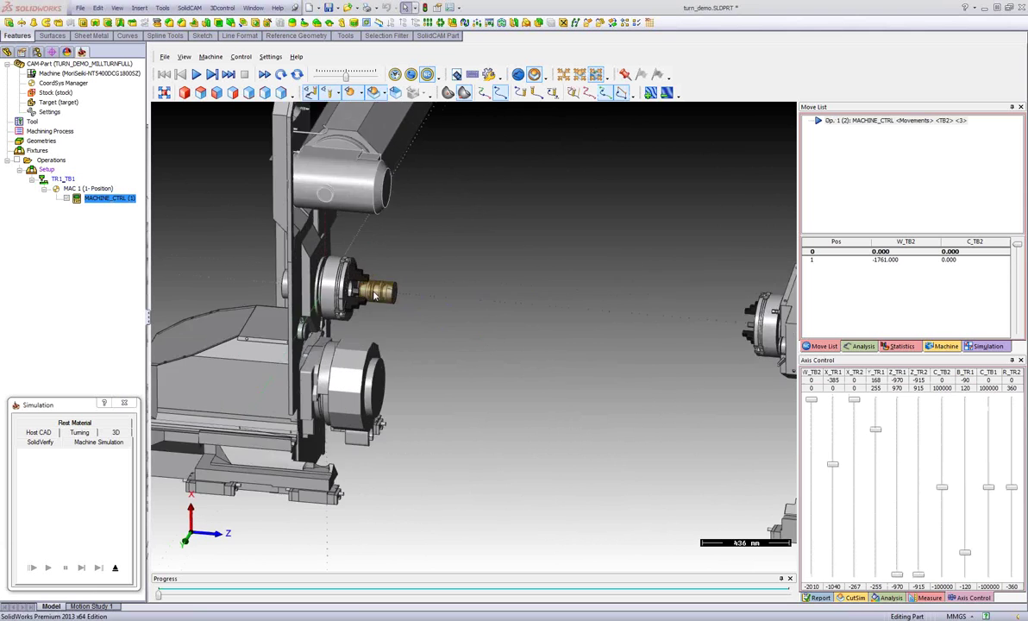
pyautogui.scroll(-3, 484, 347)
pyautogui.scroll(-2, 484, 347)
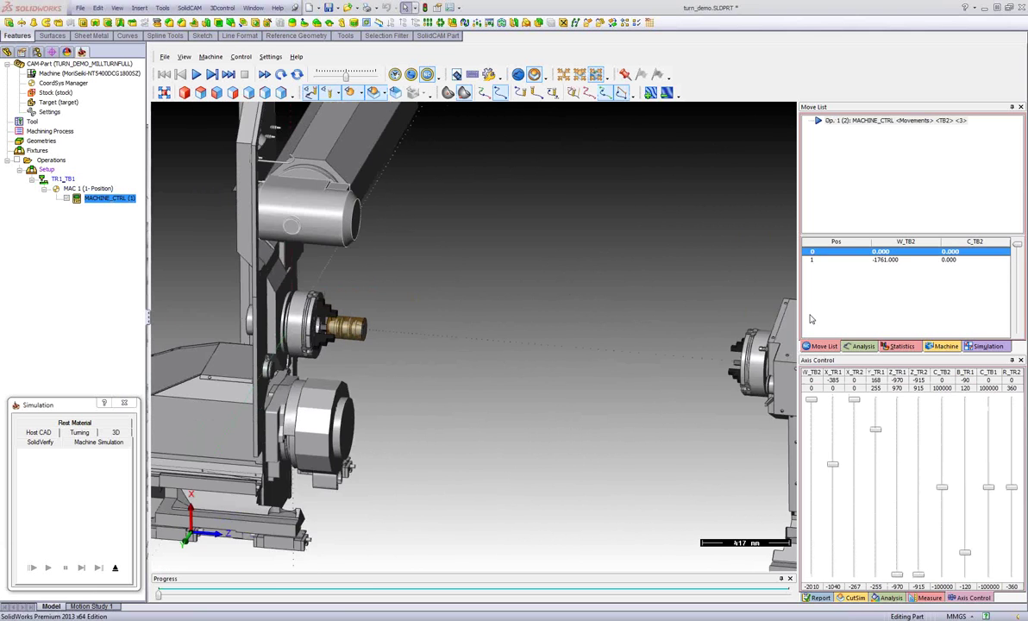
pyautogui.click(872, 259)
# Examine how the main and sub chuck jaws meet the stock, exit the simulation and close the machine control operation
pyautogui.scroll(6, 465, 329)
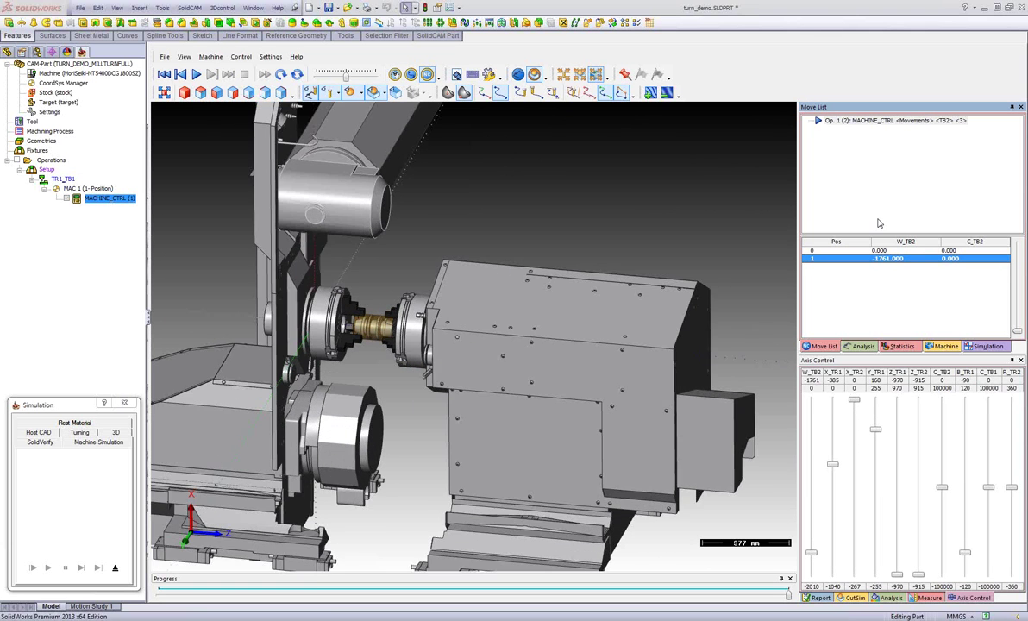
pyautogui.moveTo(466, 330); pyautogui.dragTo(505, 291, button='middle')
pyautogui.scroll(2, 437, 299)
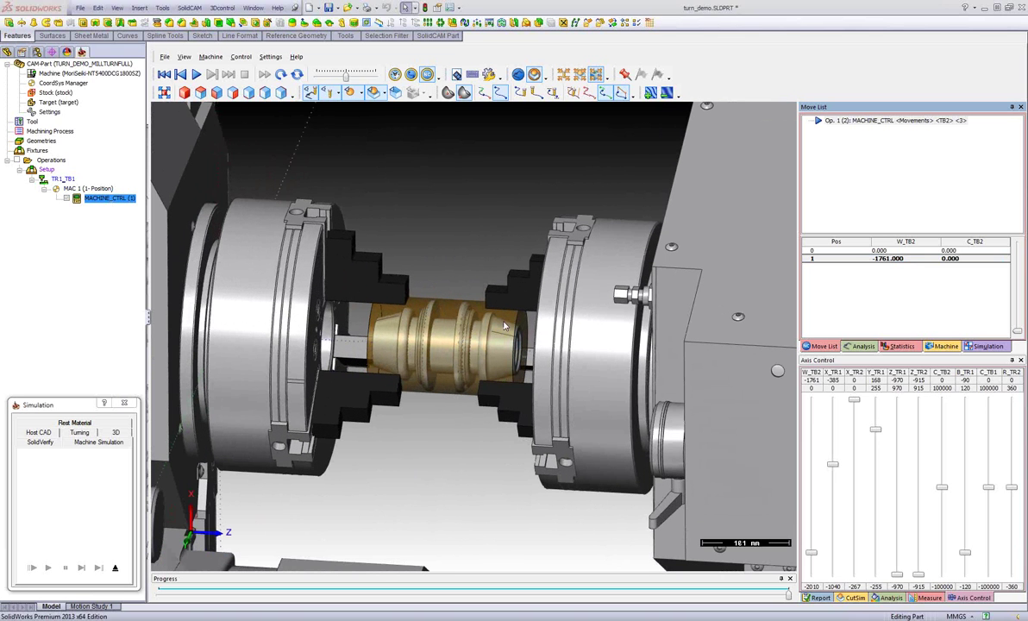
pyautogui.moveTo(506, 326); pyautogui.dragTo(452, 314, button='middle')
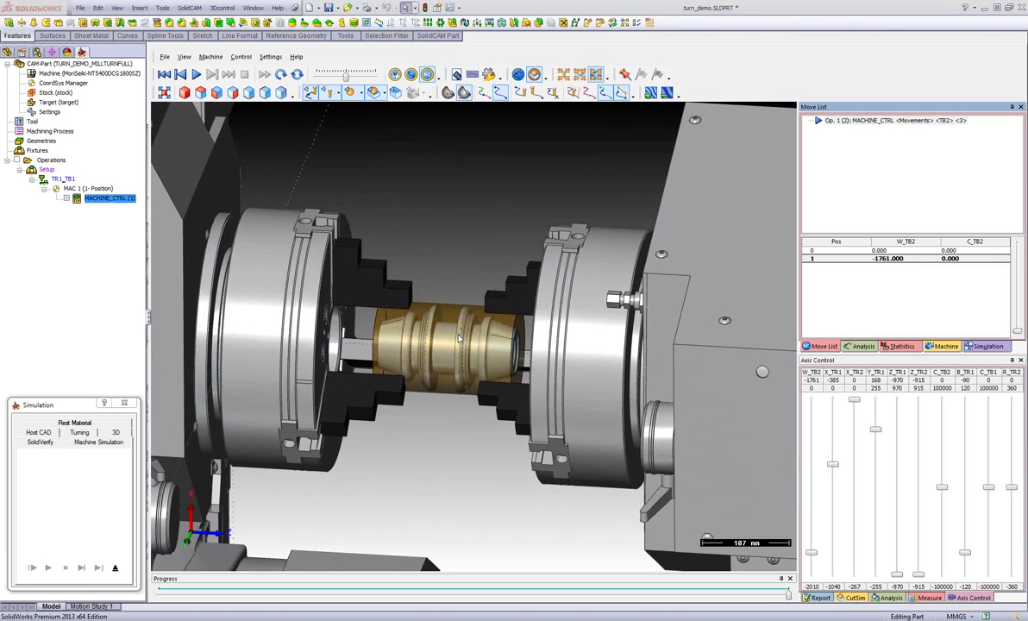
pyautogui.scroll(-10, 460, 339)
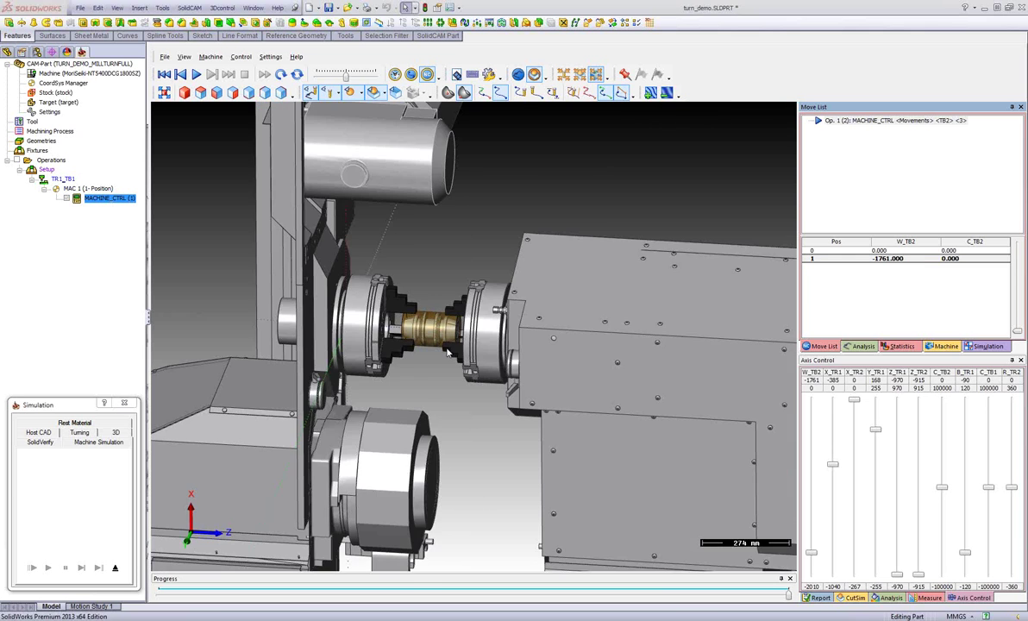
pyautogui.click(114, 568)
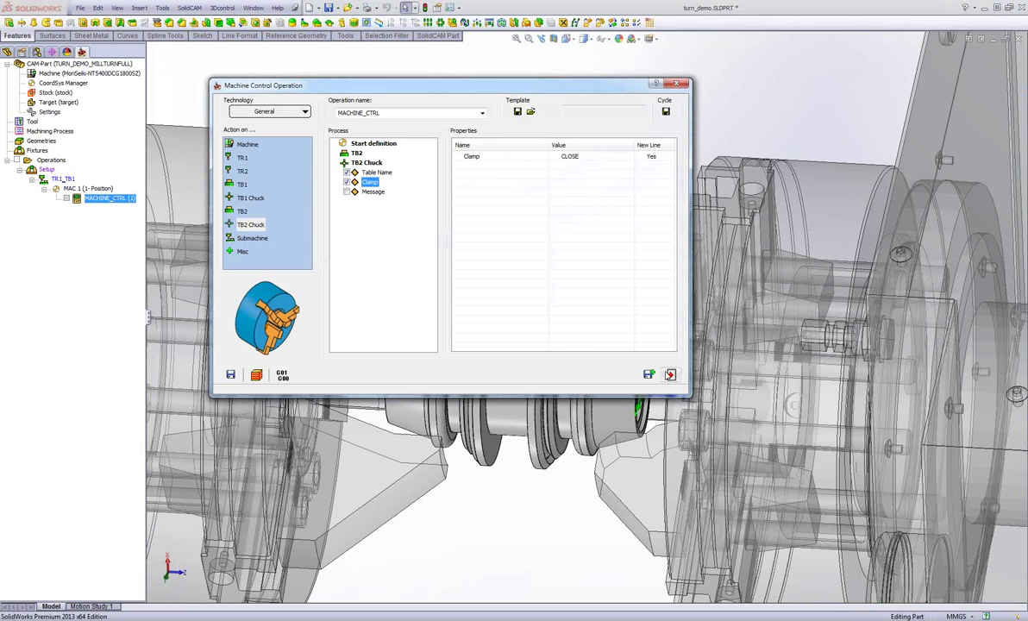
pyautogui.click(670, 374)
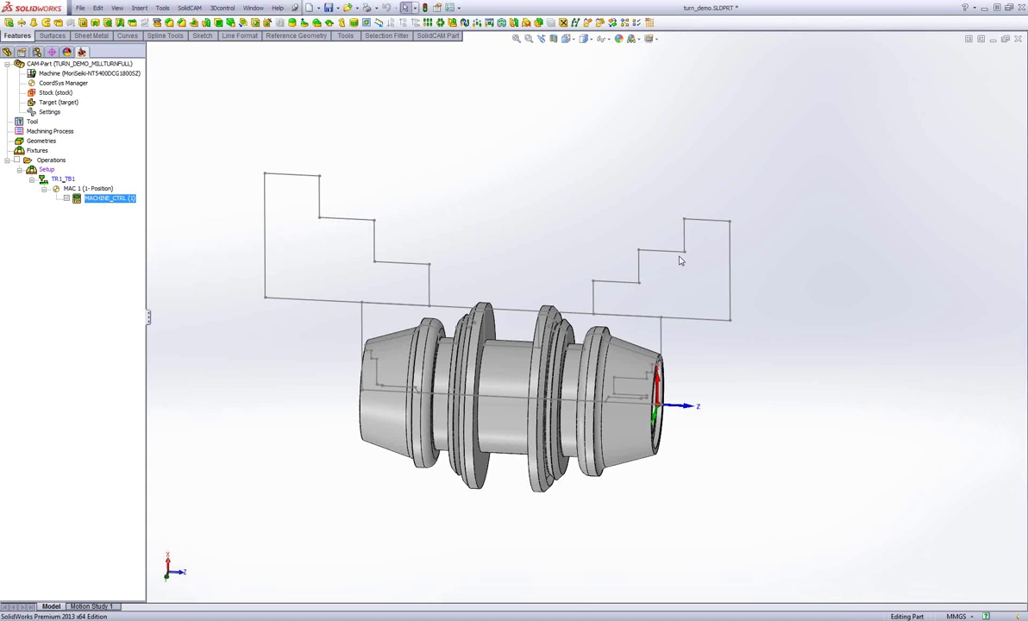
# Add a grooving operation and define its contour as a chain along the central groove's two walls and floor
pyautogui.rightClick(57, 159)
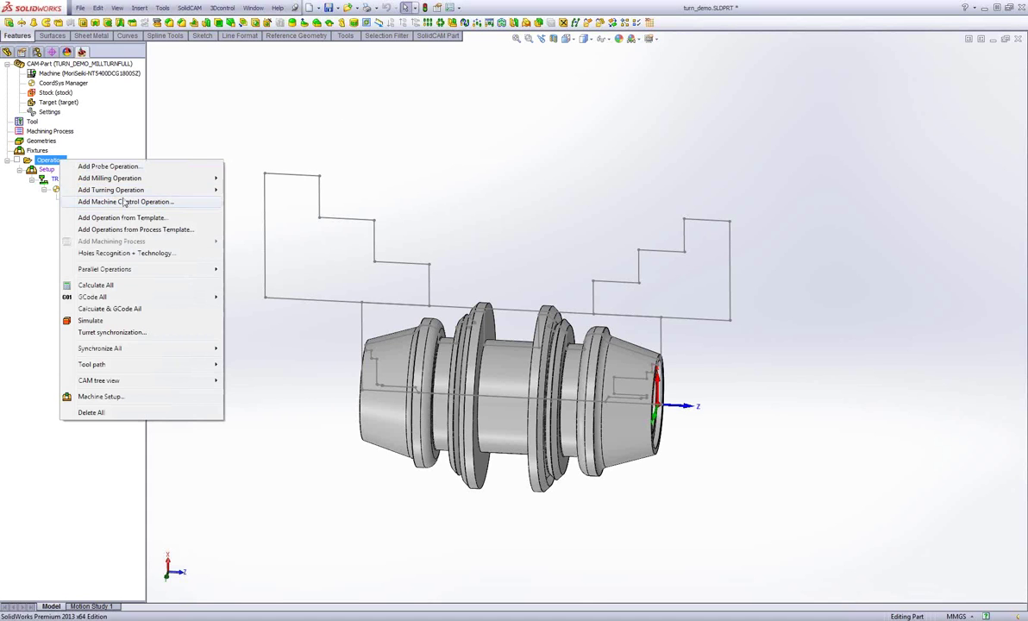
pyautogui.moveTo(130, 190)
pyautogui.click(271, 240)
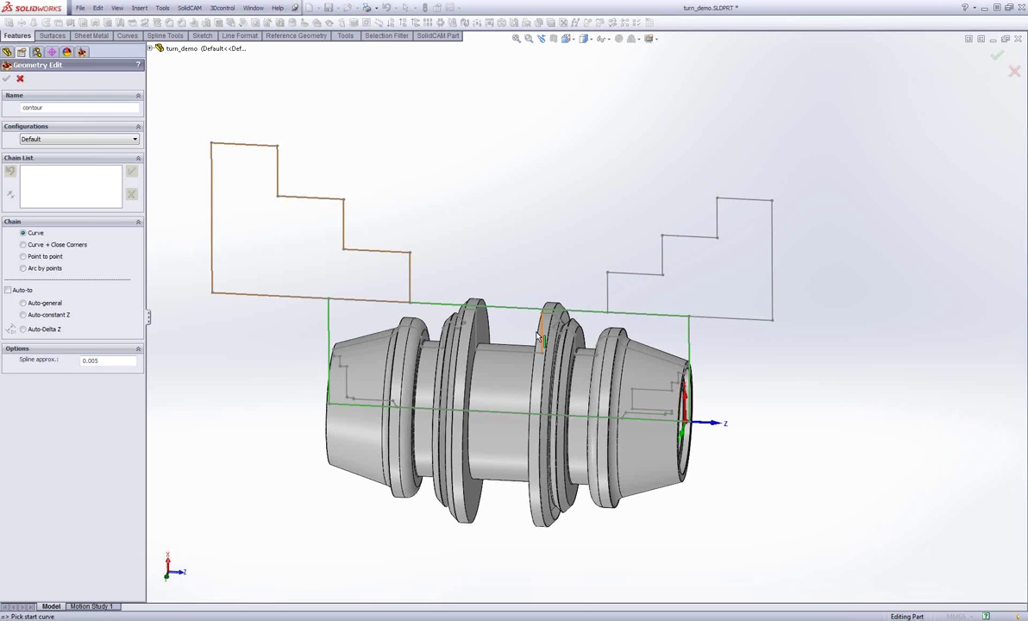
pyautogui.scroll(-5, 532, 289)
pyautogui.click(520, 380)
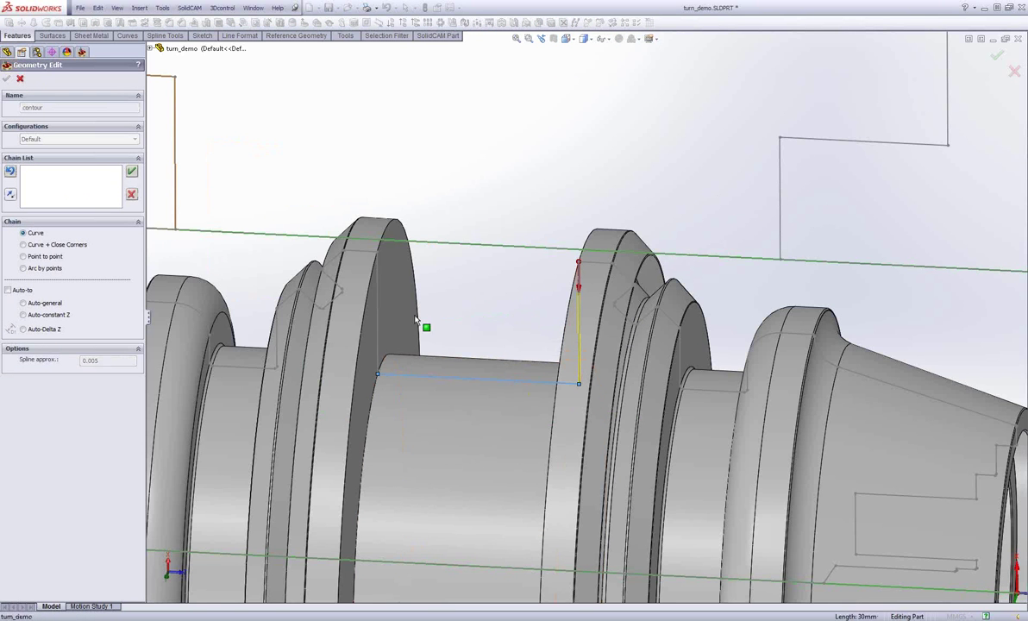
pyautogui.click(376, 297)
pyautogui.click(131, 171)
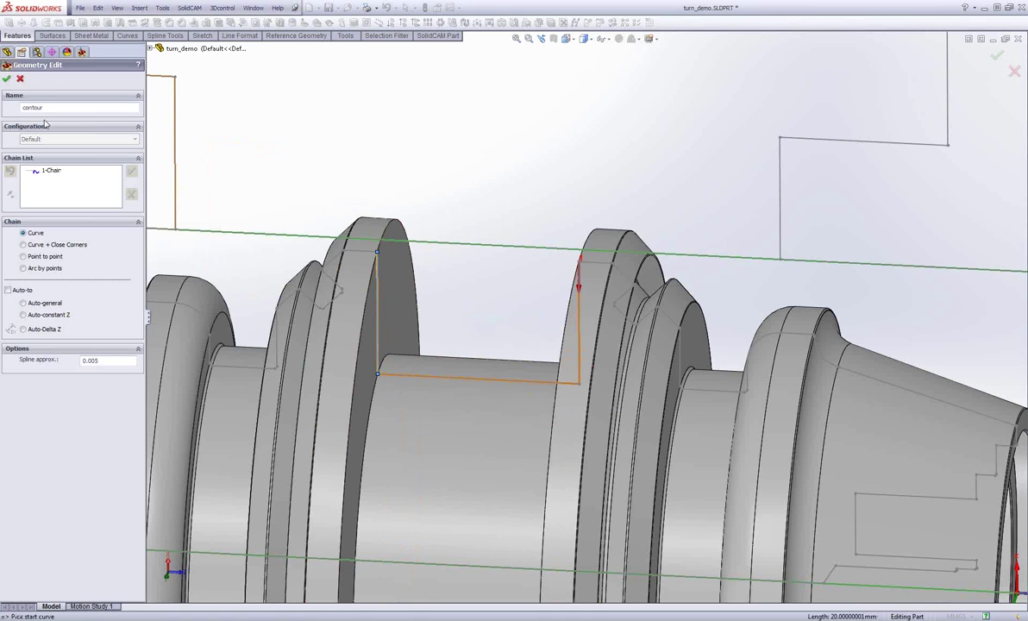
pyautogui.click(8, 79)
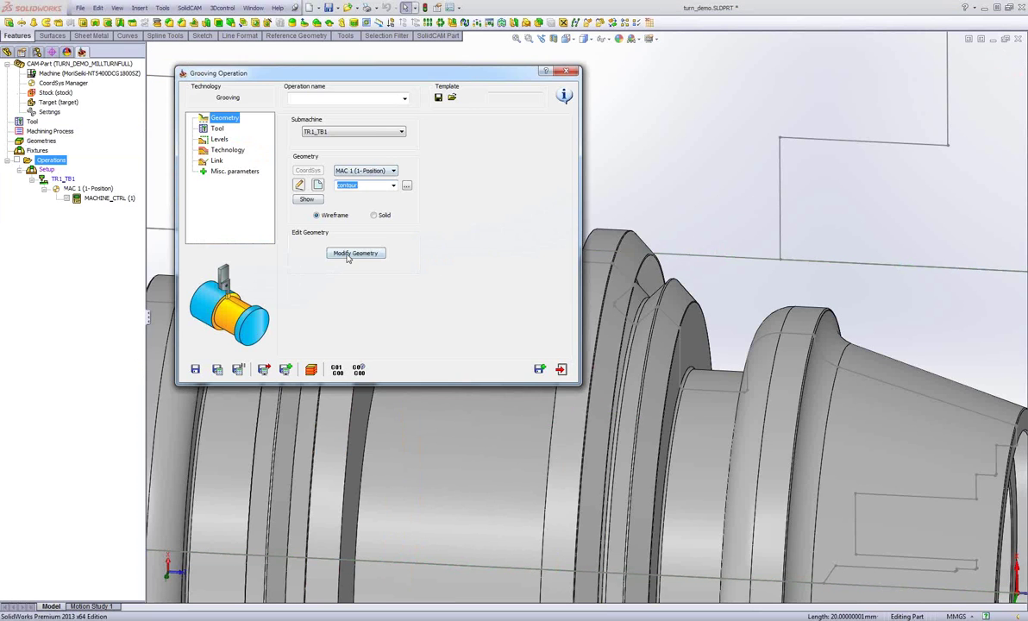
# Modify the groove contour so both its start and end extend automatically to the stock
pyautogui.click(356, 253)
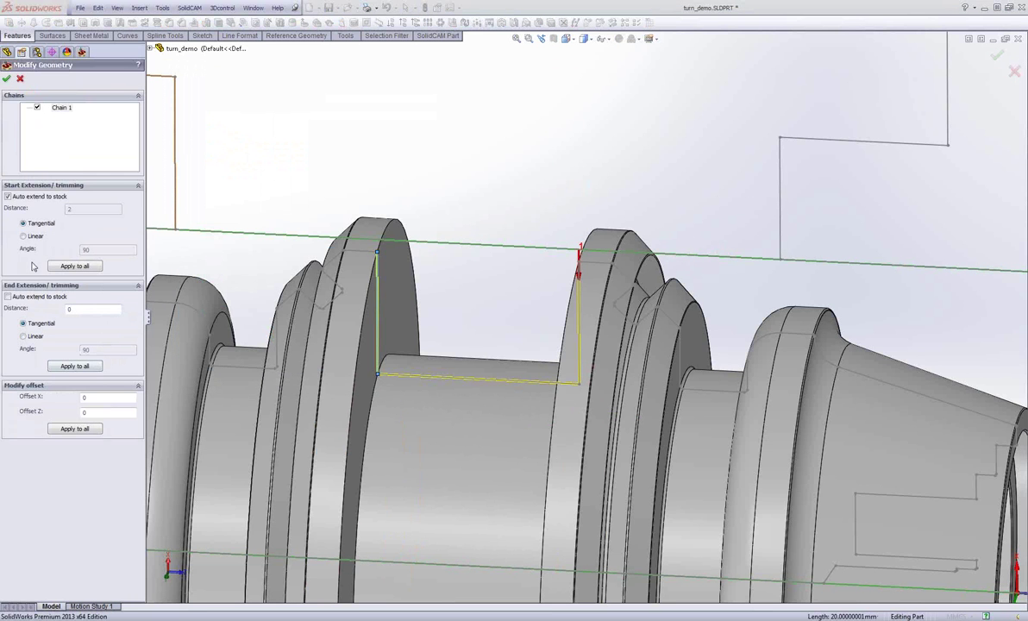
pyautogui.click(8, 296)
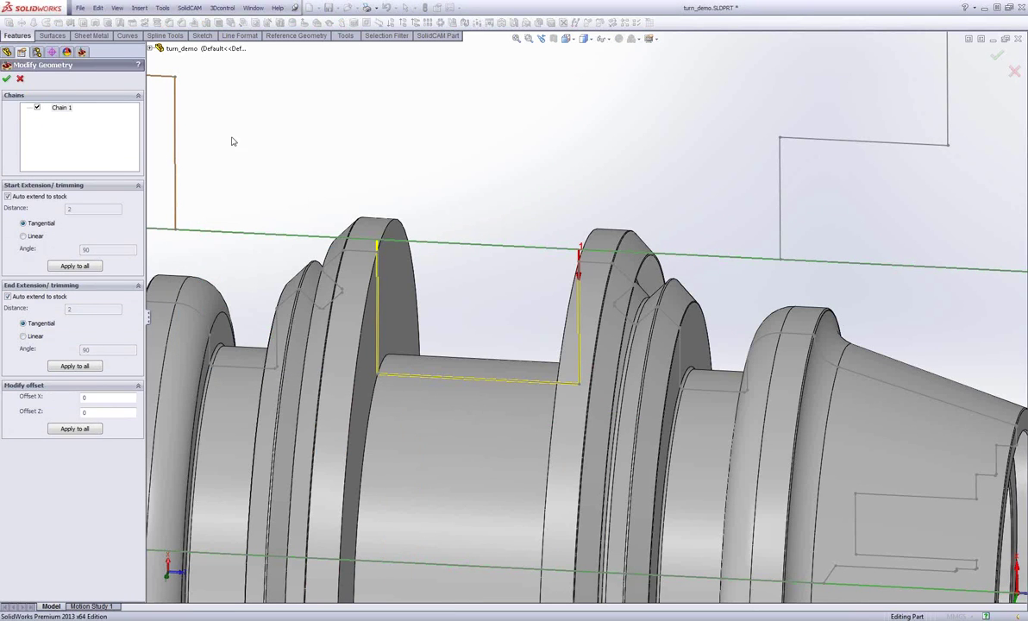
pyautogui.click(7, 79)
# Define an external grooving tool for the operation with shank length M set to 30 and select it
pyautogui.click(217, 128)
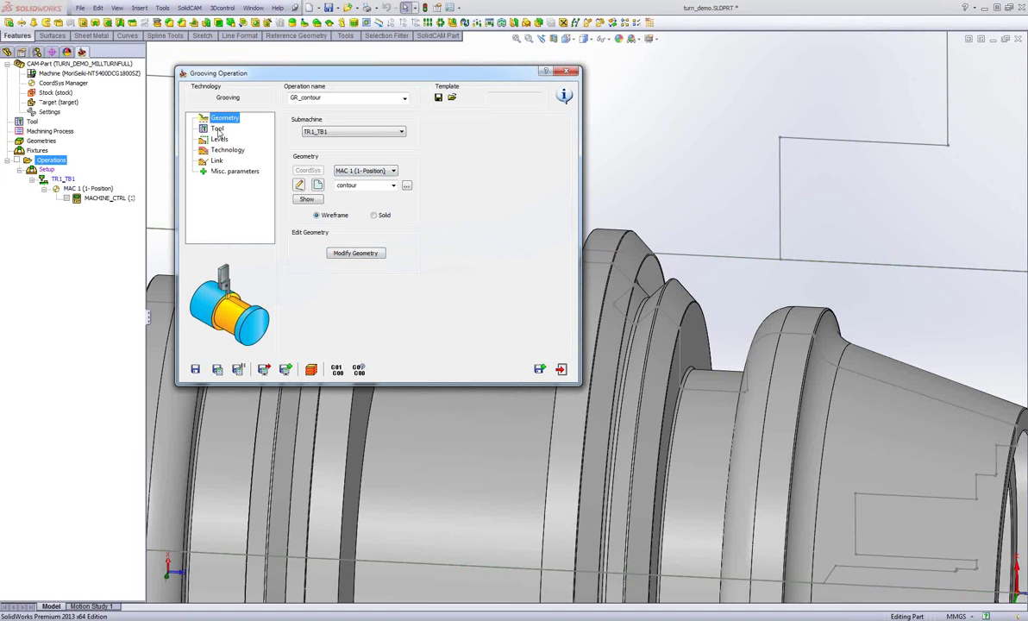
pyautogui.click(355, 307)
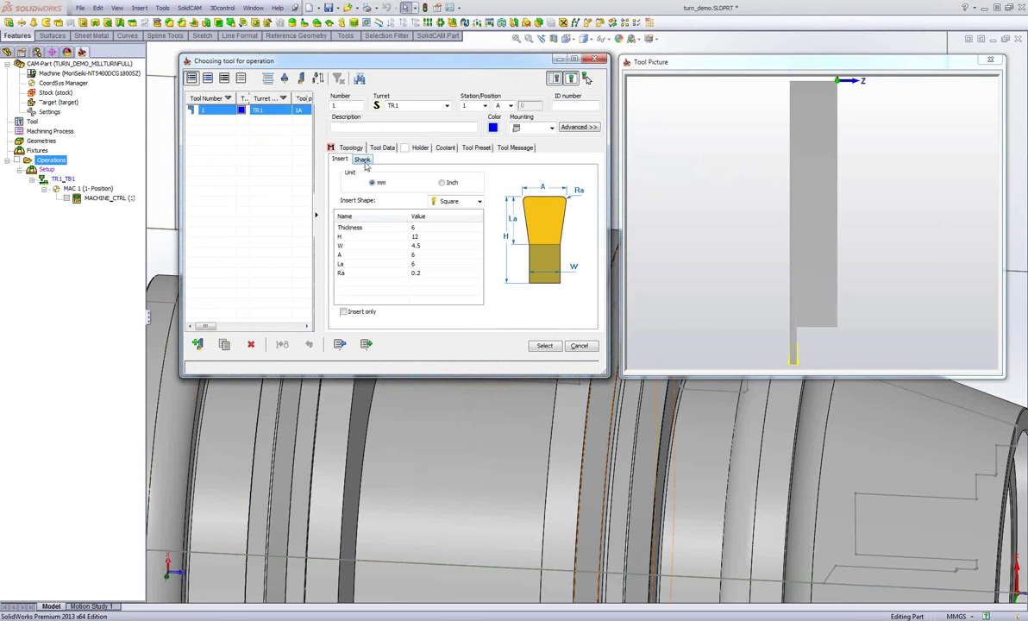
pyautogui.click(362, 160)
pyautogui.click(421, 266)
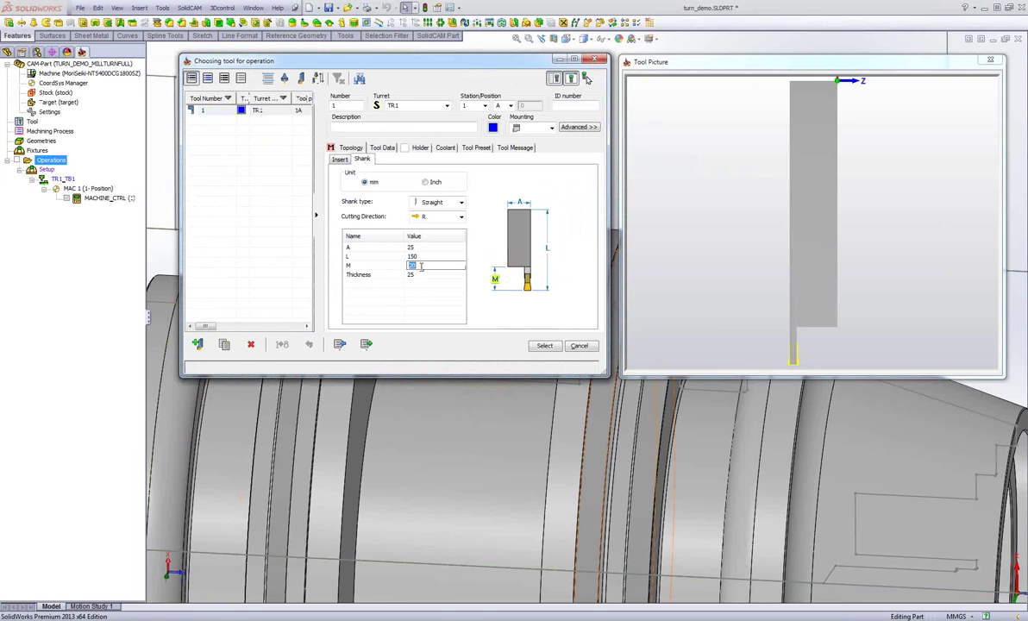
pyautogui.write('2')
pyautogui.click(386, 267)
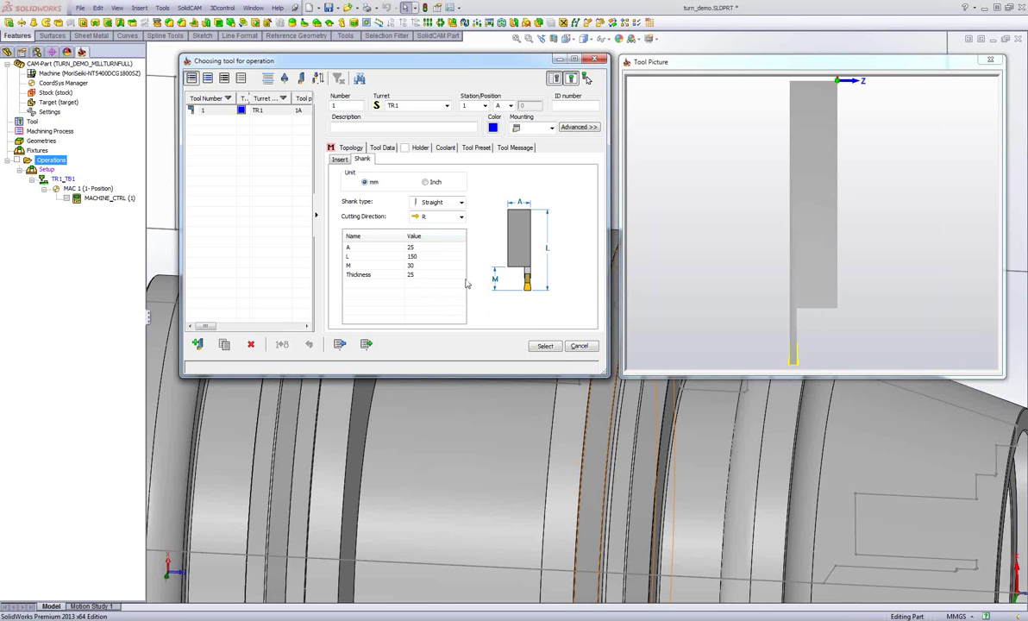
pyautogui.click(546, 346)
# Configure the groove roughing with a Single step down, From middle outside direction, Smooth rough type and a rough offset Distance of 0.3
pyautogui.click(221, 139)
pyautogui.click(225, 151)
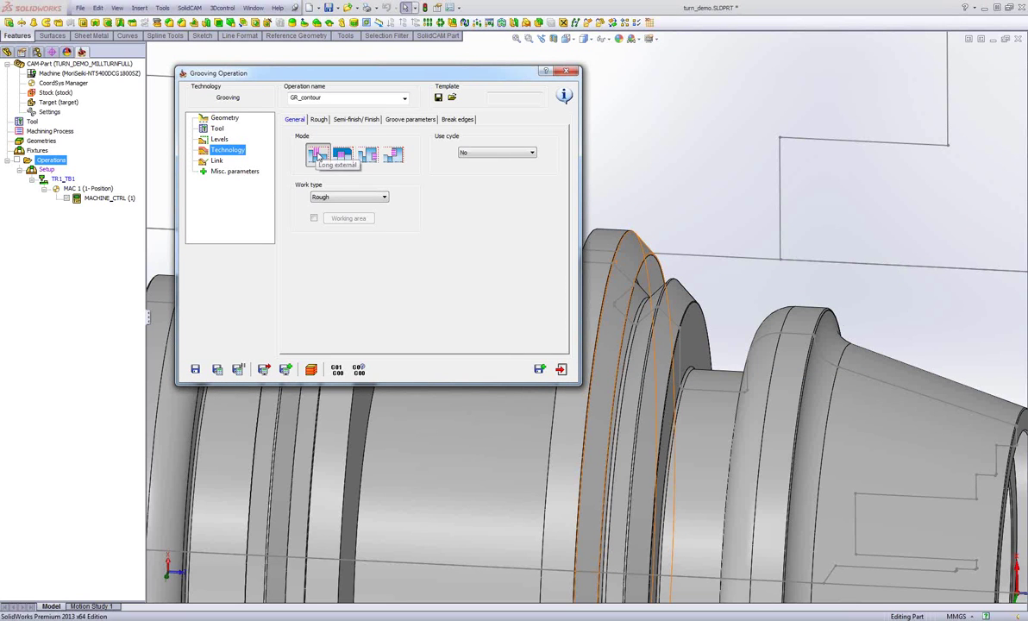
pyautogui.click(318, 119)
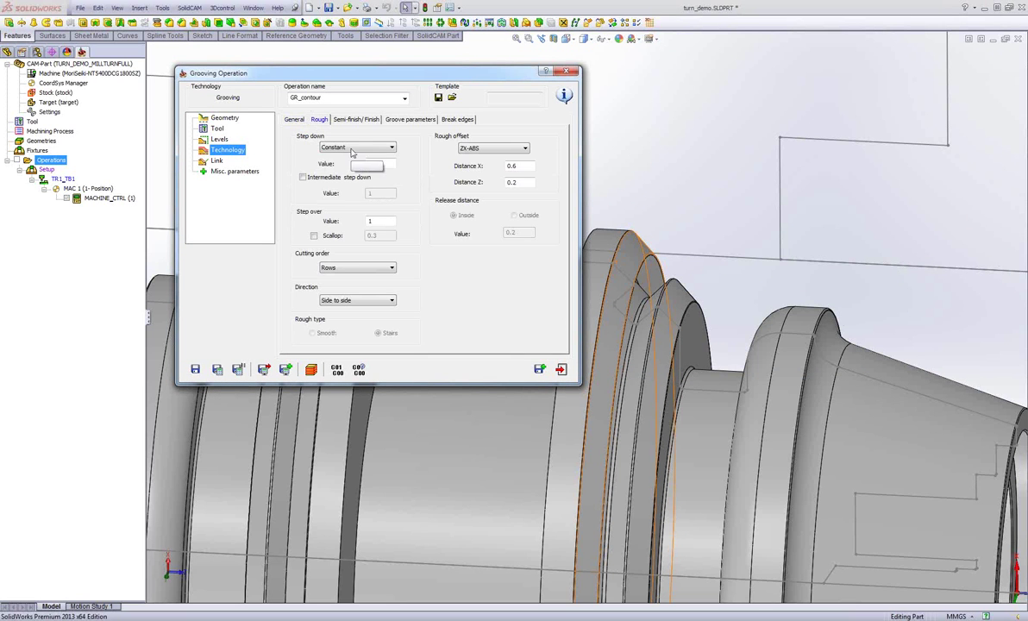
pyautogui.click(352, 151)
pyautogui.click(345, 159)
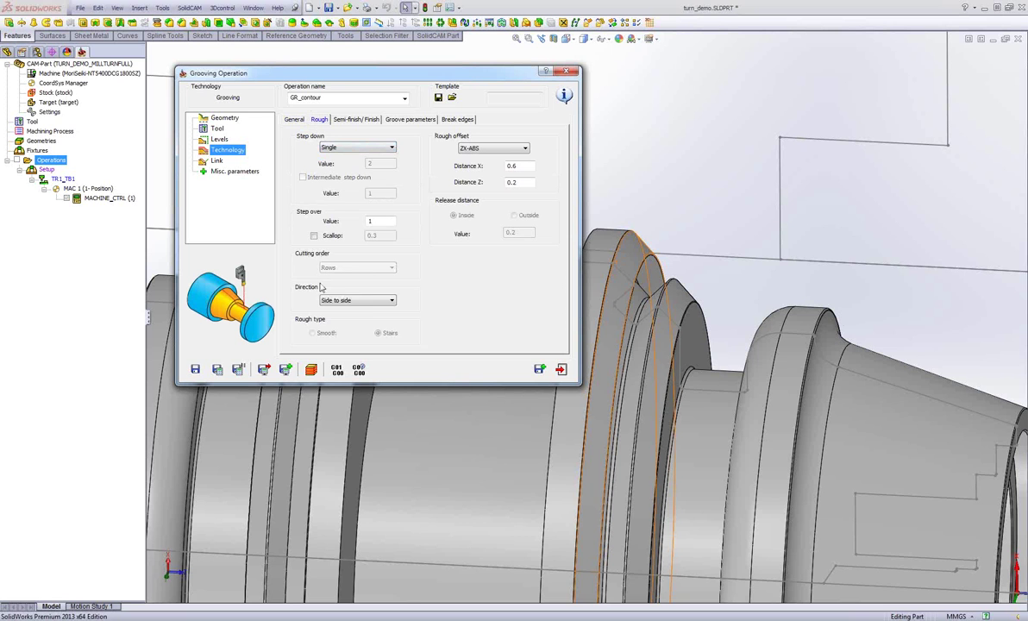
pyautogui.click(357, 300)
pyautogui.click(343, 326)
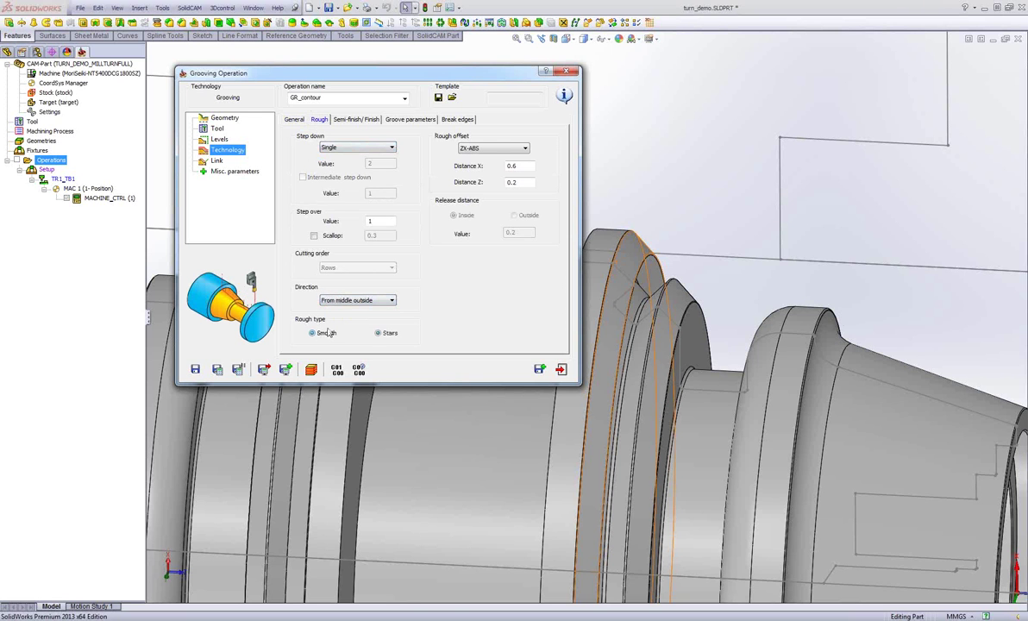
pyautogui.click(492, 148)
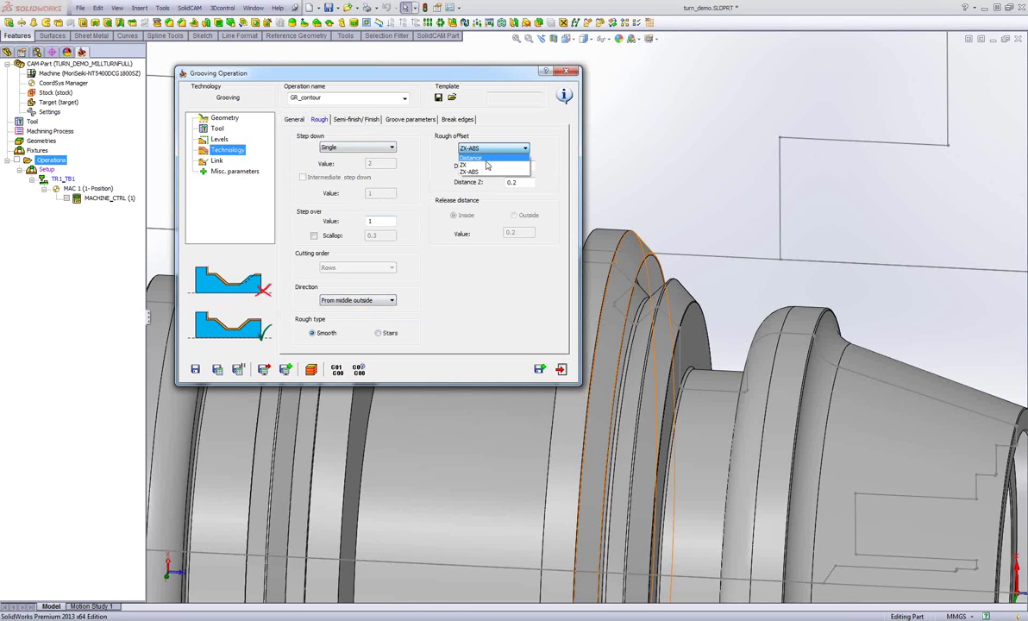
pyautogui.click(485, 159)
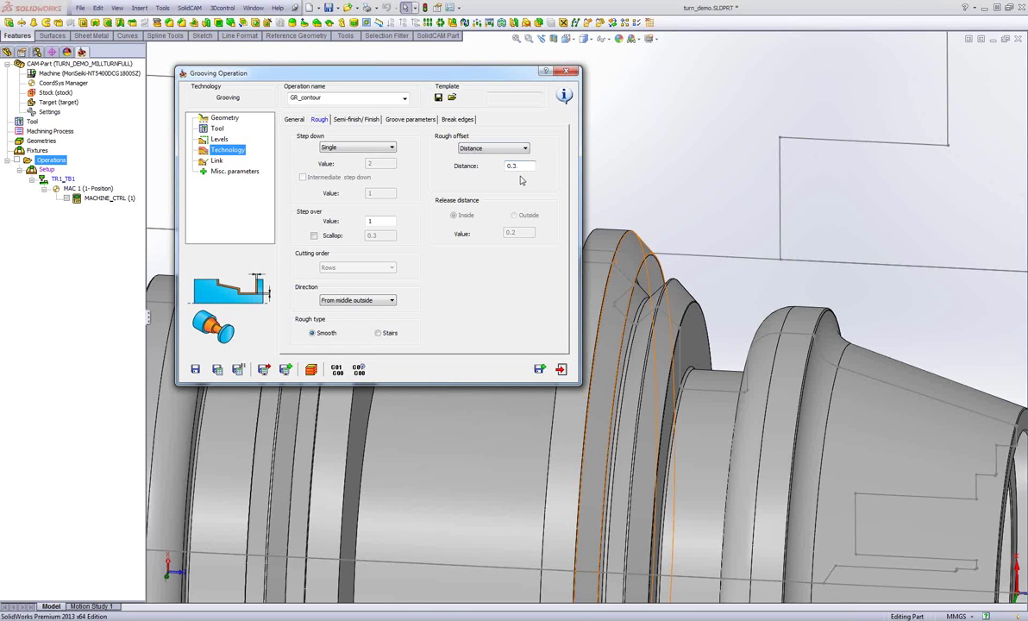
# Set the groove's Finish method to No, then save and calculate the operation
pyautogui.click(356, 119)
pyautogui.click(479, 150)
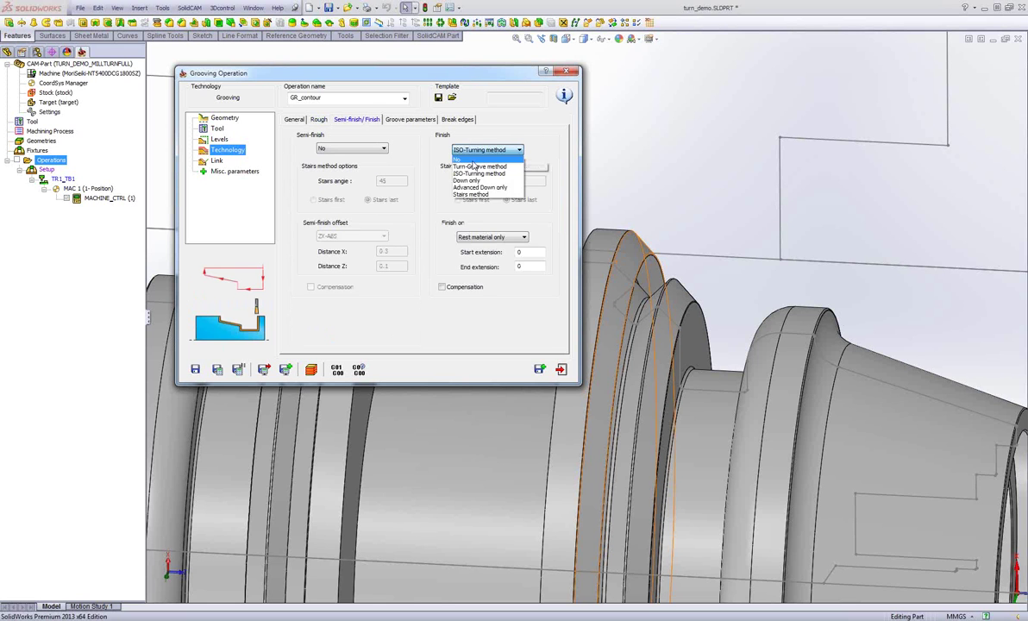
pyautogui.click(470, 158)
pyautogui.click(217, 369)
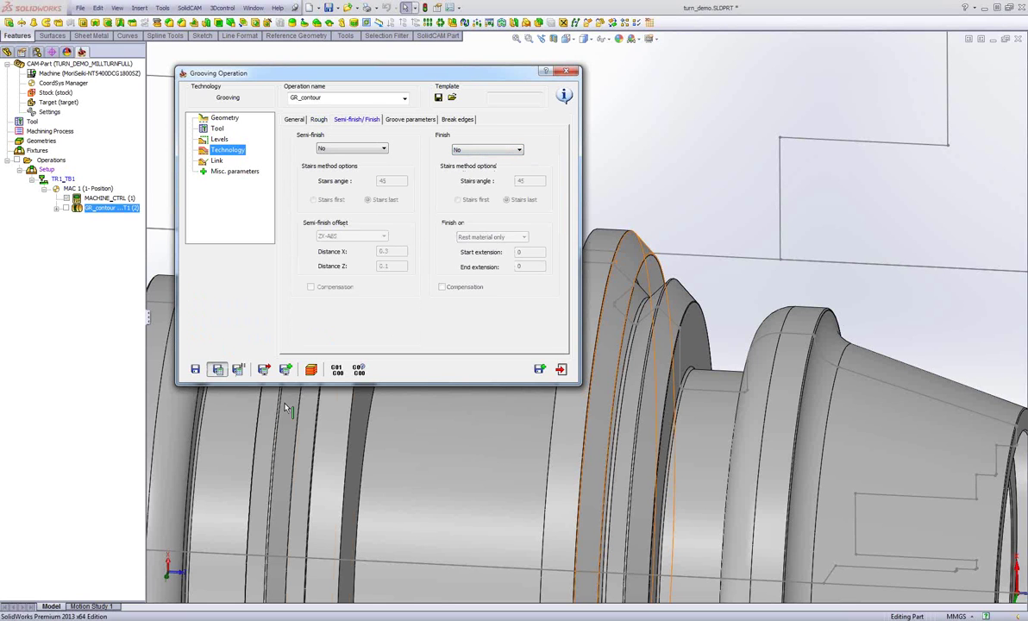
# Simulate the grooving operation to its first tool position, check the TR1 Z coordinate and exit the simulation
pyautogui.click(312, 369)
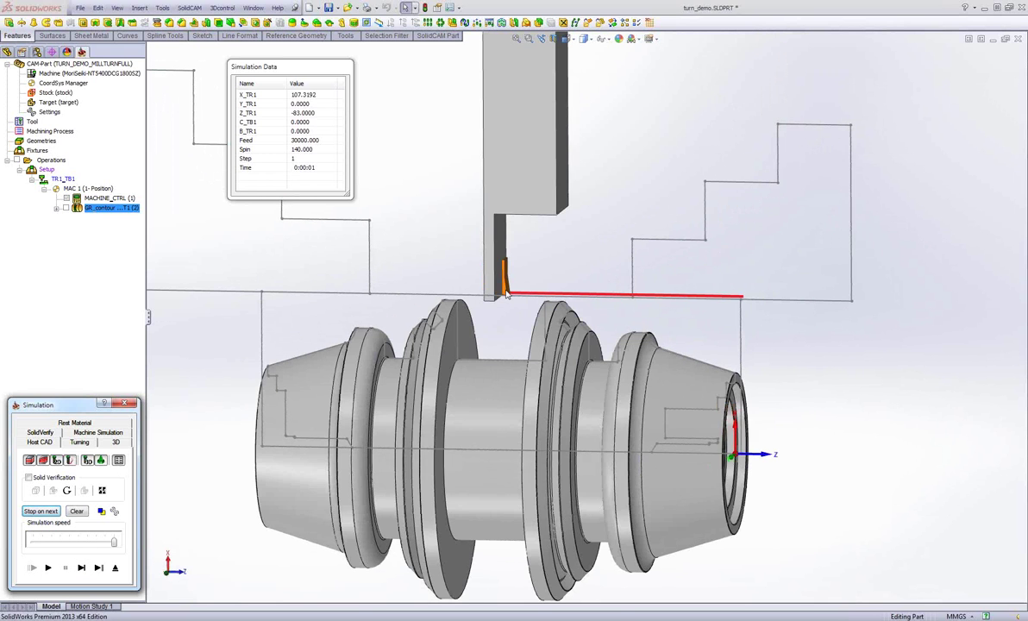
pyautogui.click(304, 113)
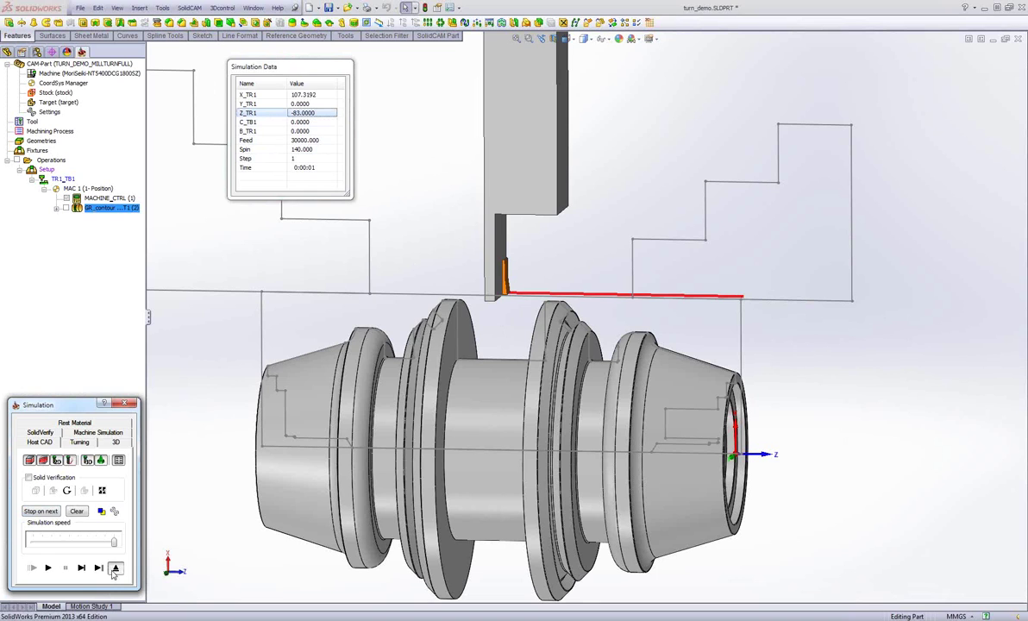
pyautogui.click(101, 543)
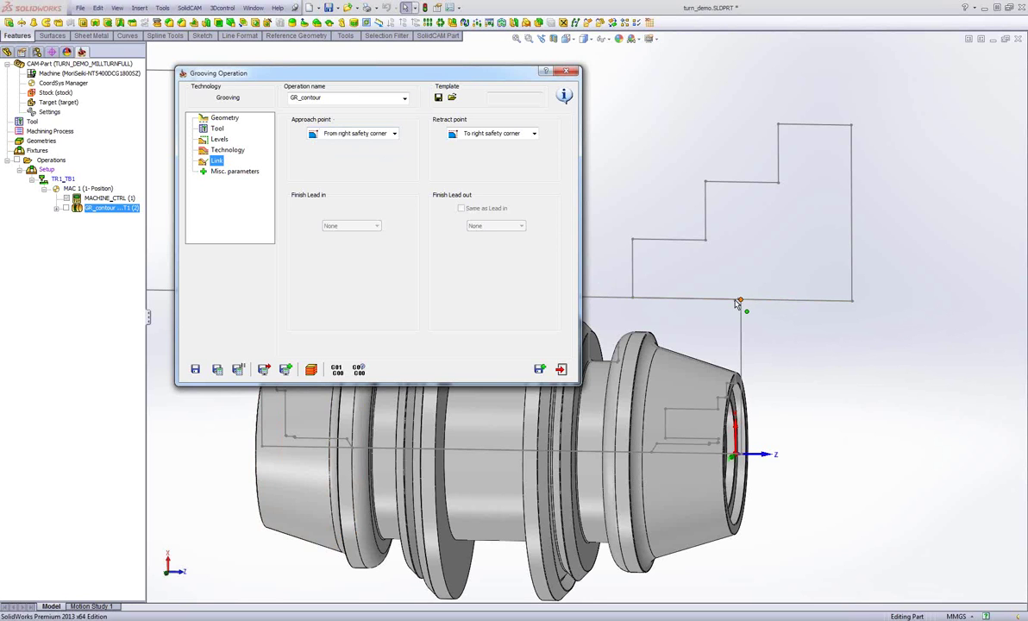
# Set the groove's approach point to Z first at X 300, Z -83, and its retract point to Only X at X 300
pyautogui.scroll(-3, 339, 298)
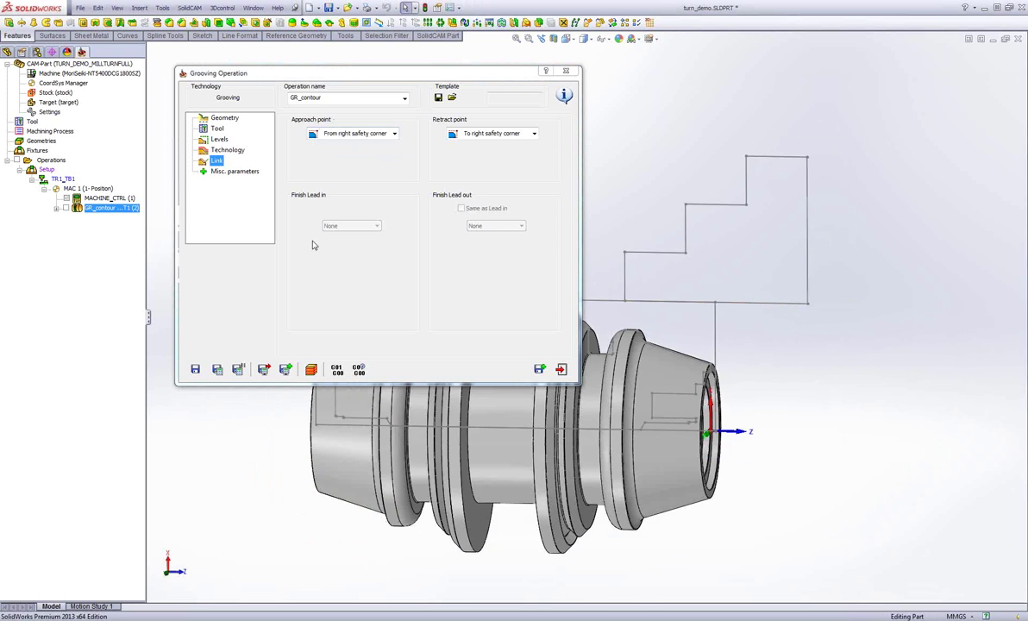
pyautogui.scroll(5, 704, 399)
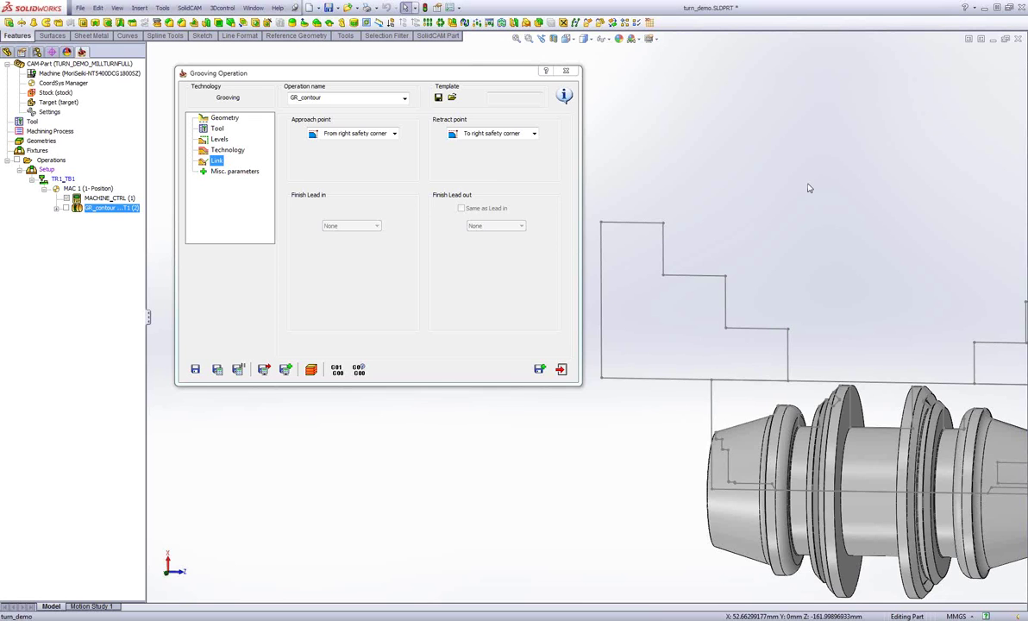
pyautogui.scroll(-3, 585, 317)
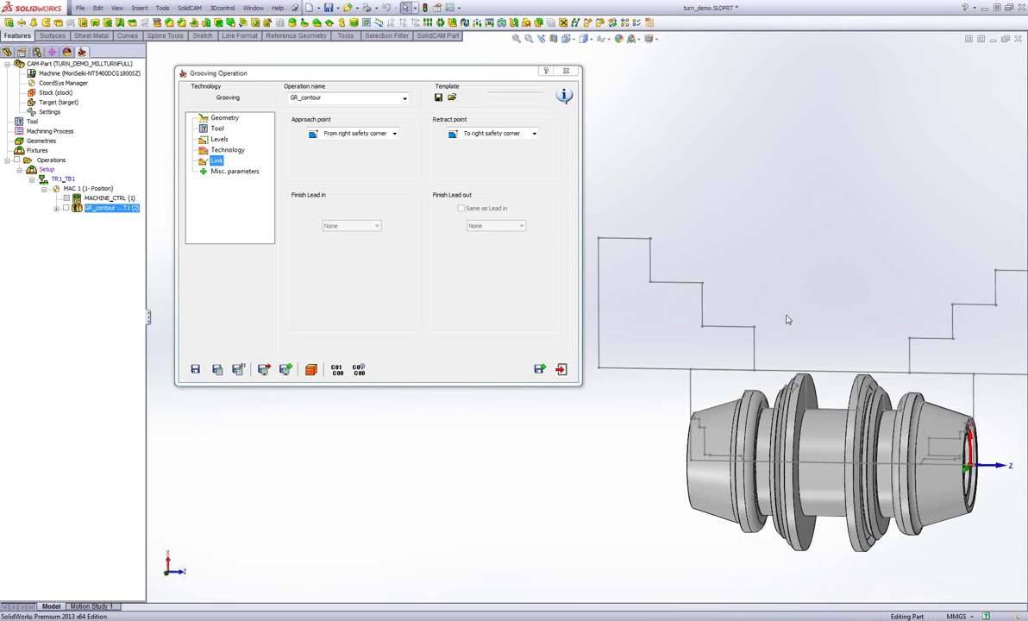
pyautogui.click(363, 135)
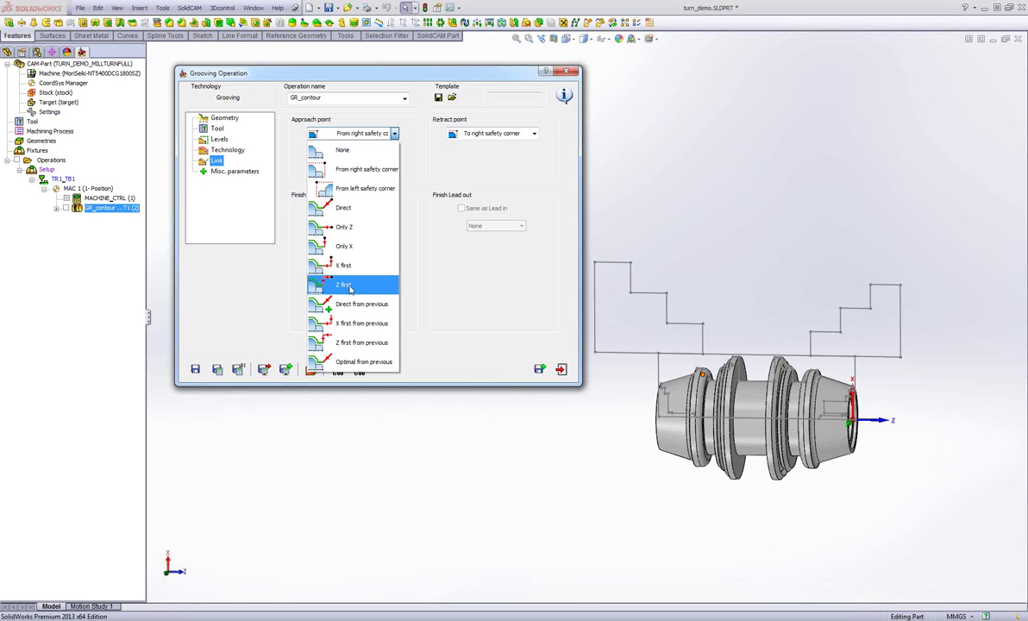
pyautogui.click(345, 285)
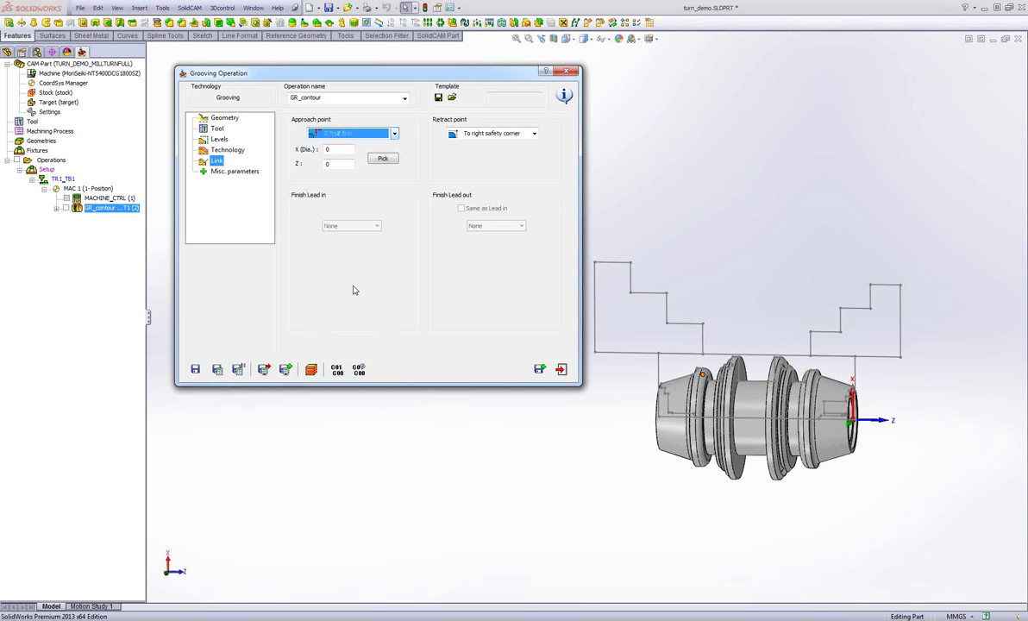
pyautogui.click(336, 150)
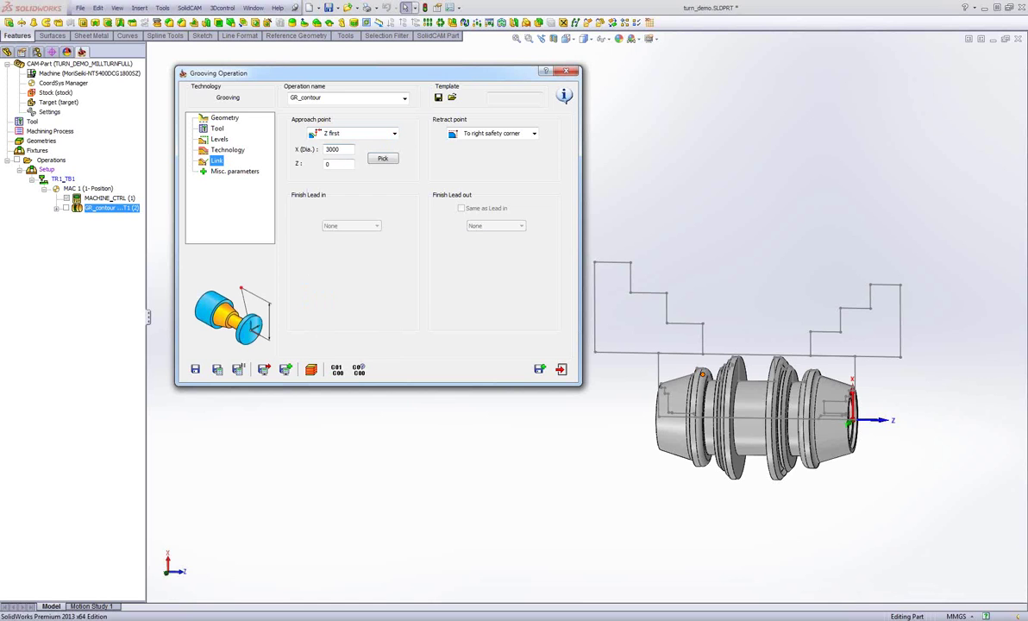
pyautogui.press('Tab')
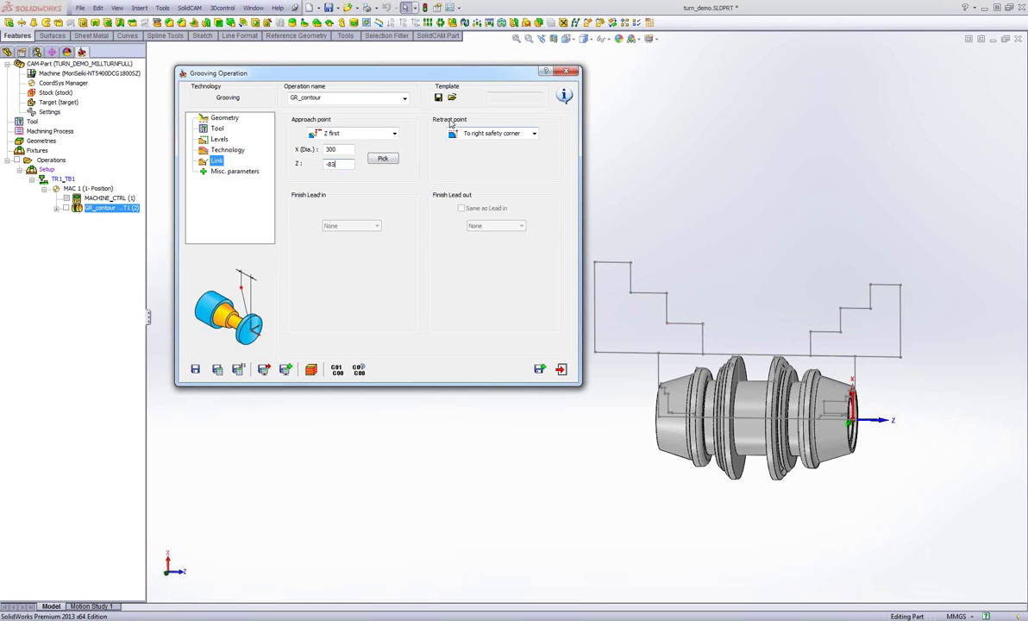
pyautogui.click(502, 135)
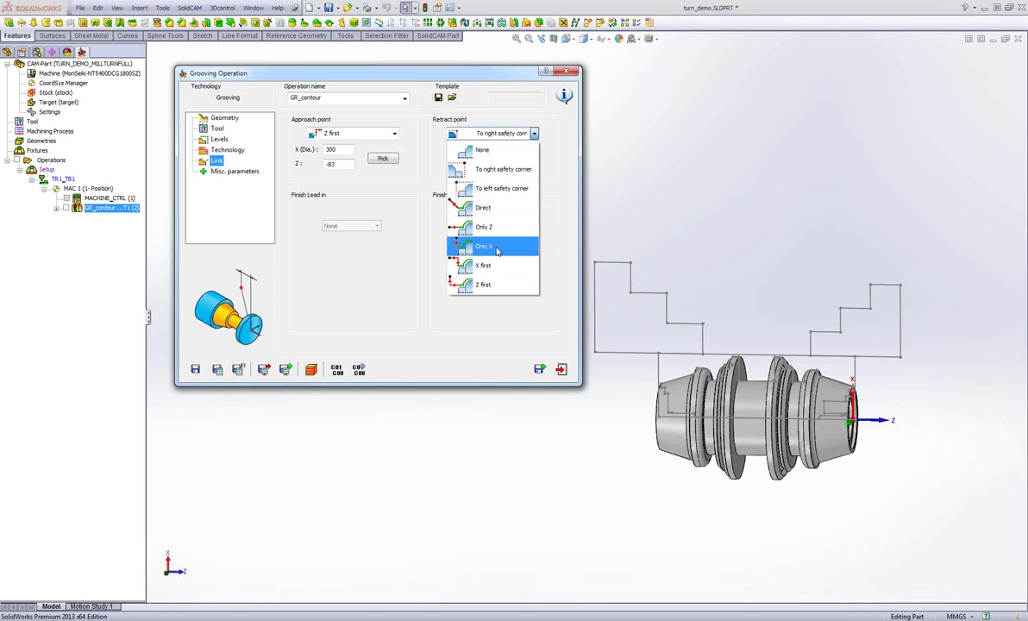
pyautogui.click(495, 249)
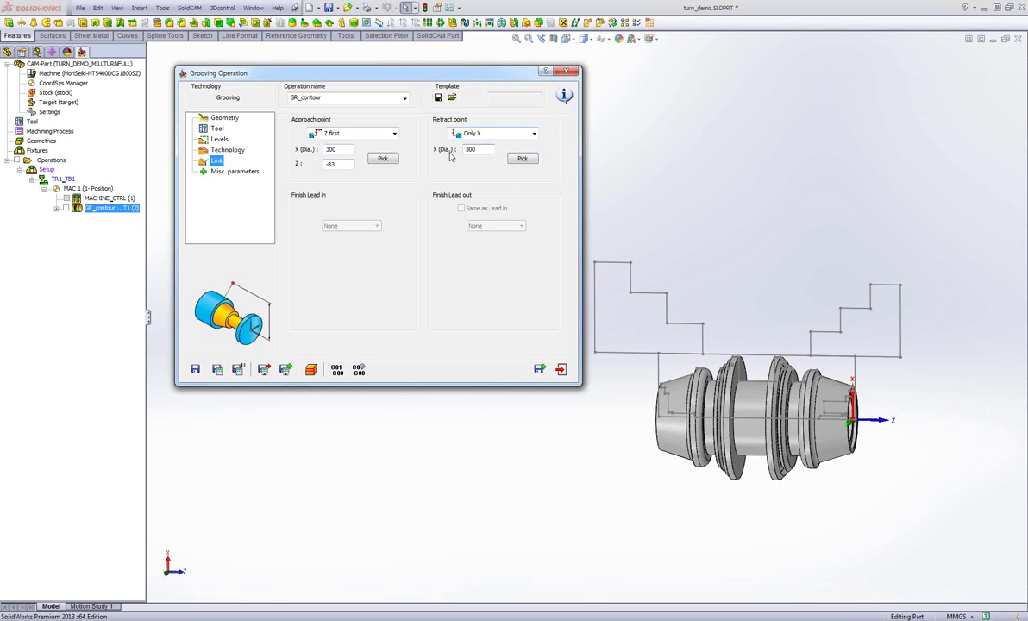
# Simulate the grooving operation on the CAD model, stepping through the approach move and the first plunge cuts one at a time
pyautogui.click(312, 369)
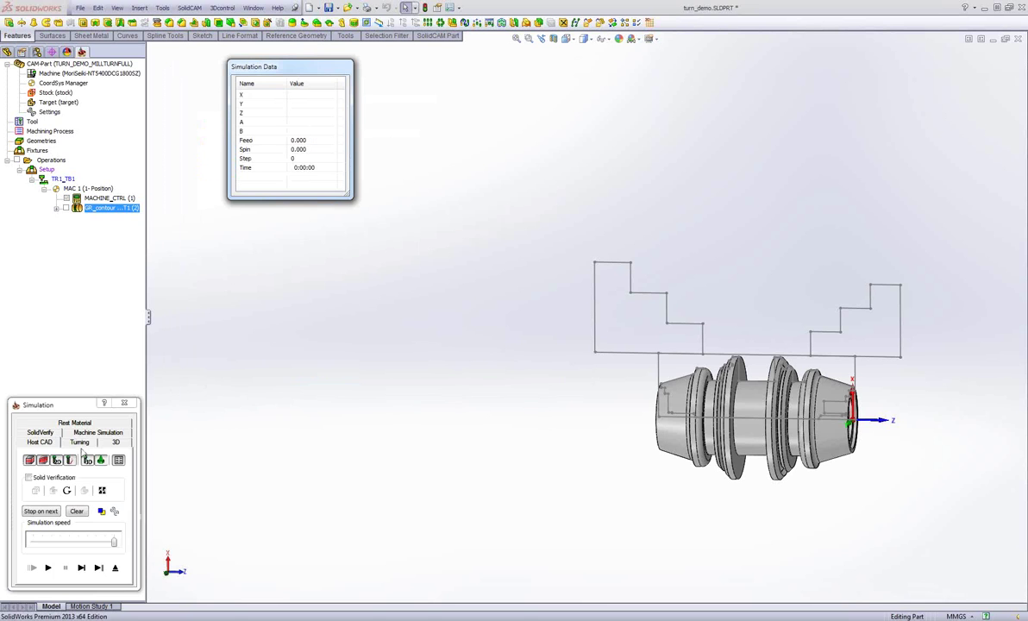
pyautogui.click(81, 567)
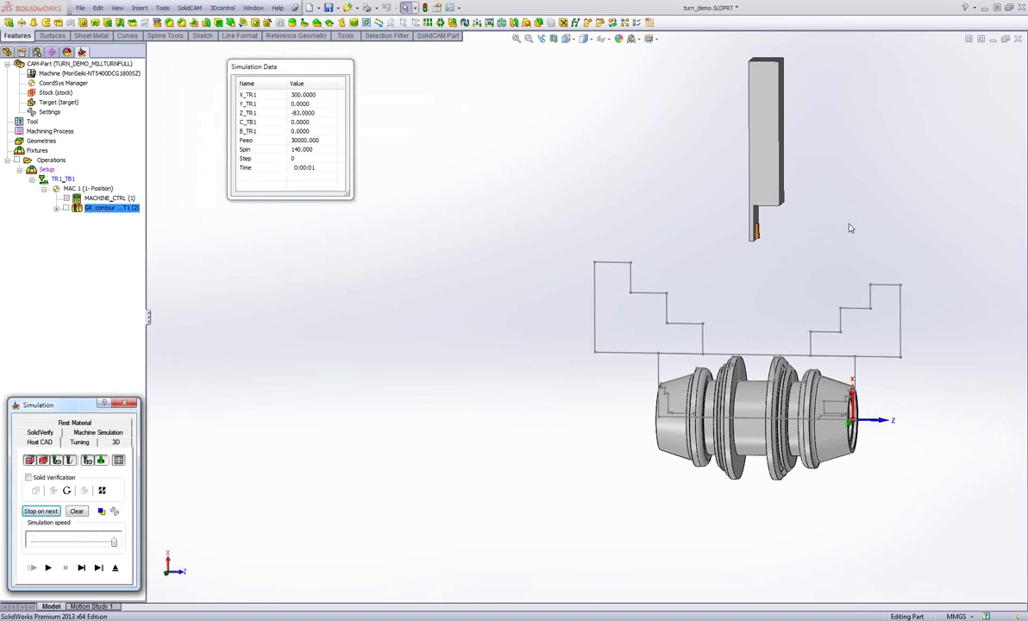
pyautogui.moveTo(871, 226)
pyautogui.mouseDown(button='middle')
pyautogui.moveTo(882, 215)
pyautogui.moveTo(870, 226)
pyautogui.mouseUp(button='middle')
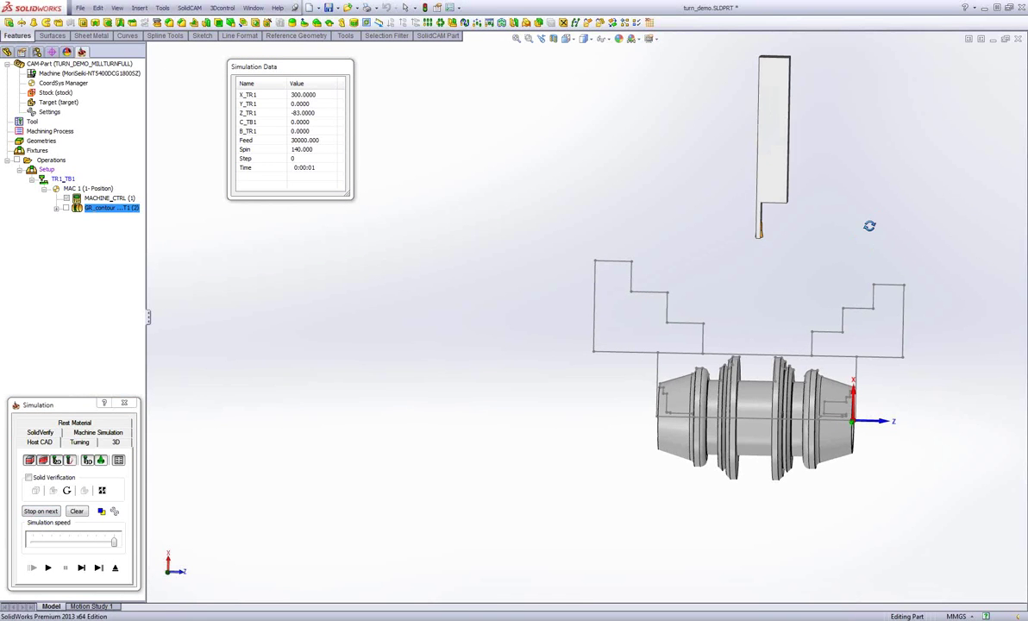
pyautogui.click(82, 568)
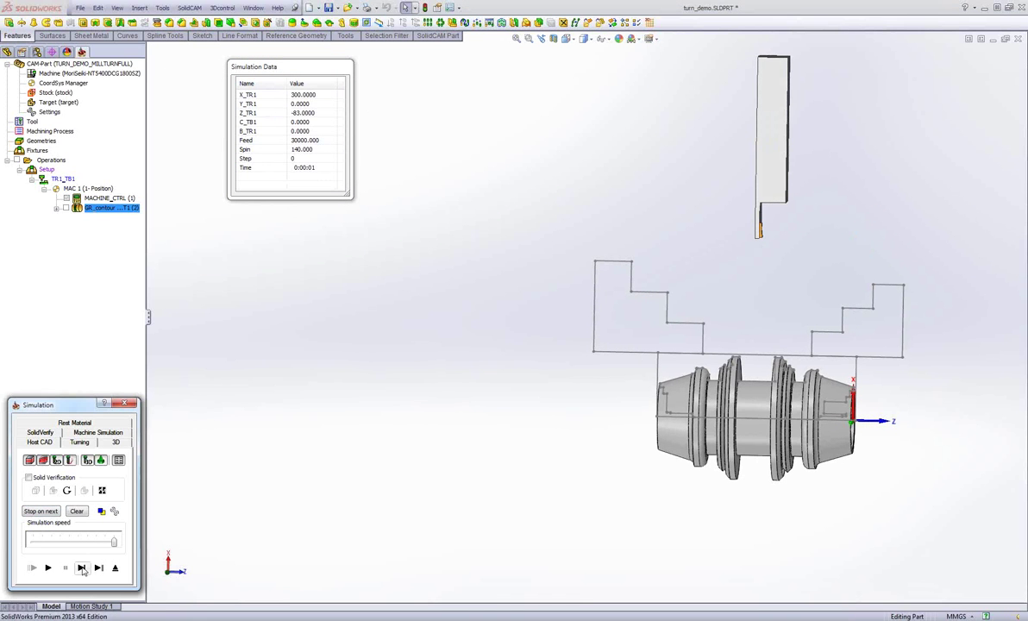
pyautogui.click(82, 567)
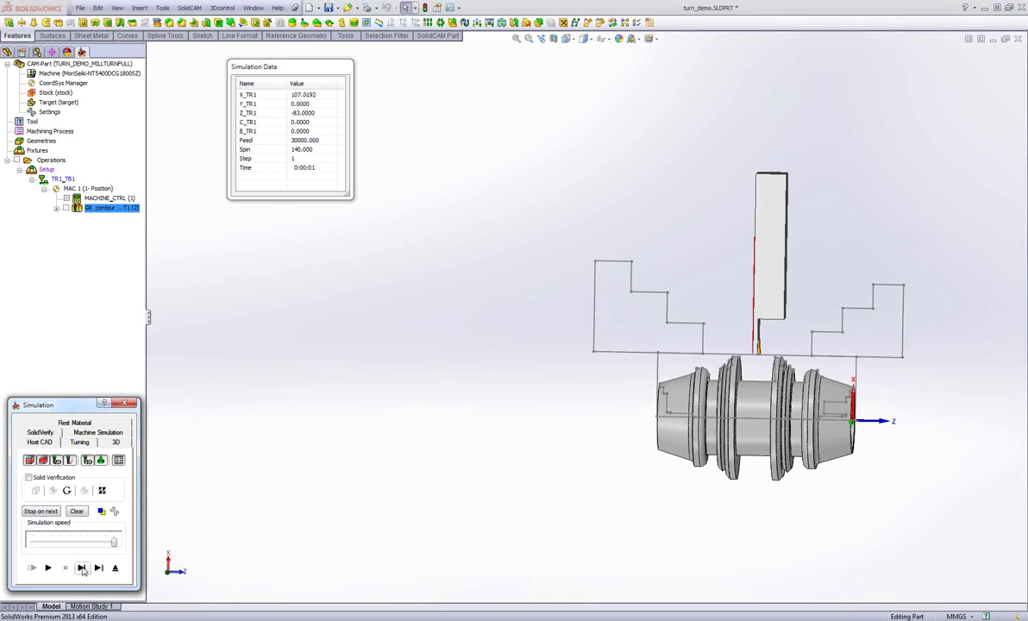
pyautogui.click(83, 570)
pyautogui.click(83, 570)
pyautogui.click(83, 570)
pyautogui.click(83, 570)
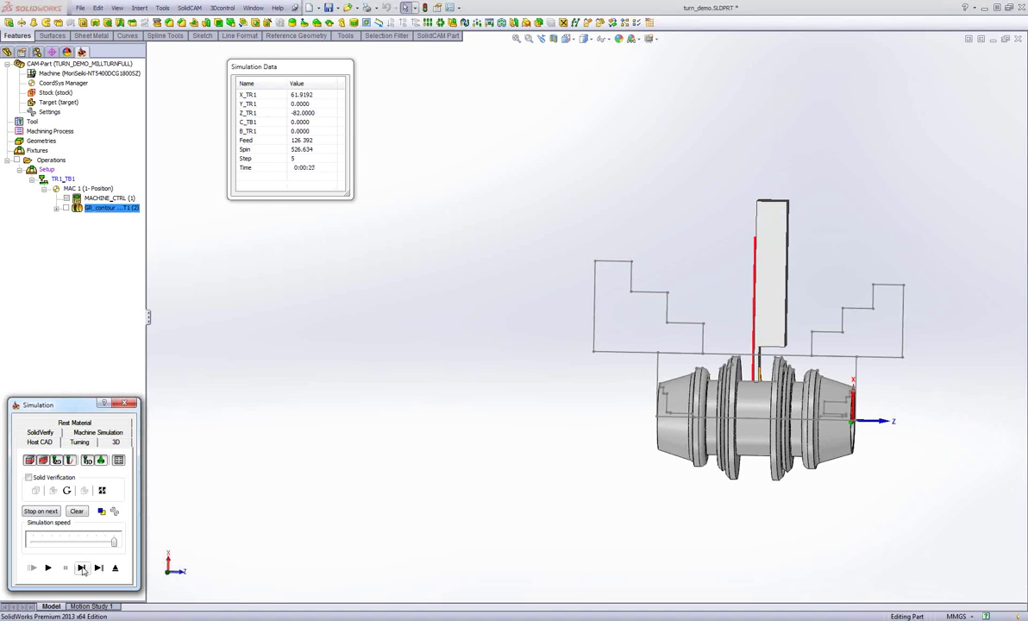
pyautogui.click(83, 570)
pyautogui.click(83, 570)
pyautogui.click(83, 570)
pyautogui.click(83, 570)
pyautogui.click(83, 570)
pyautogui.click(83, 570)
pyautogui.click(83, 570)
pyautogui.click(83, 570)
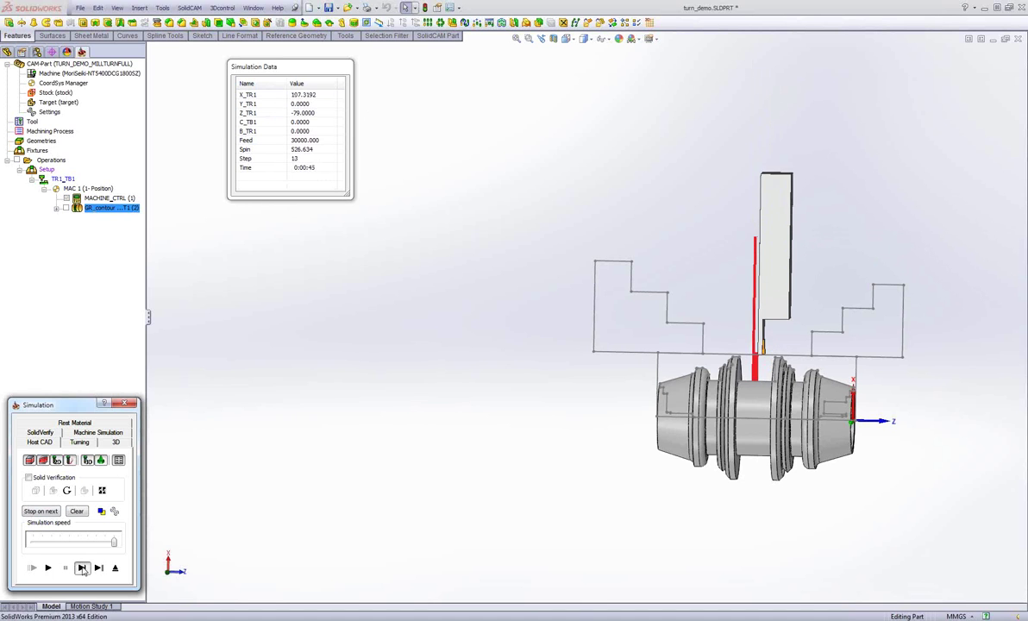
pyautogui.click(83, 570)
# Check the groove's material removal in the Turning simulation, stepping through the plunge cuts to the final retract
pyautogui.click(79, 441)
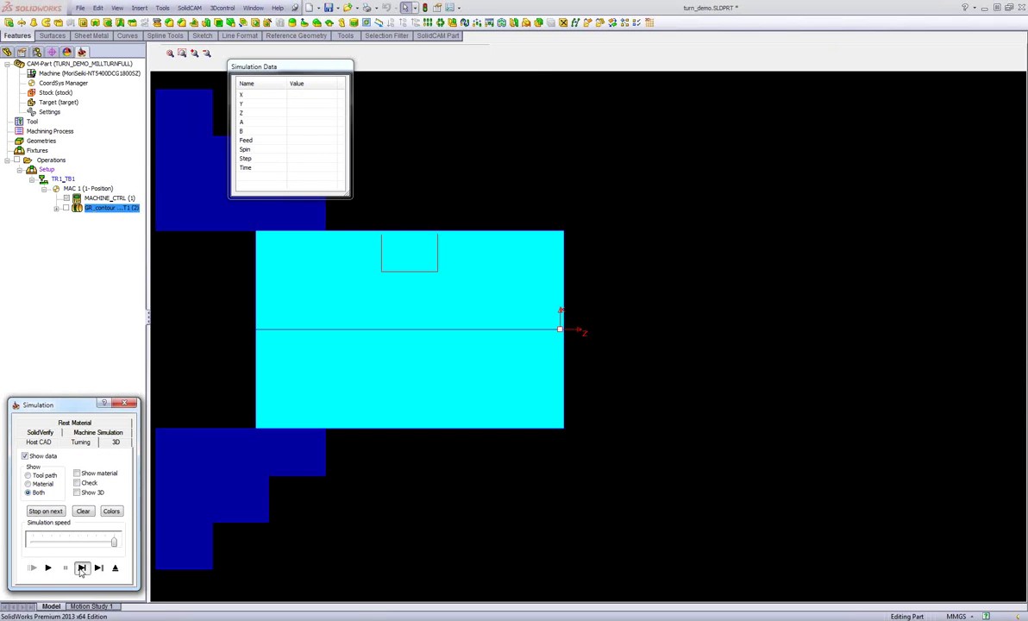
pyautogui.click(81, 568)
pyautogui.click(81, 569)
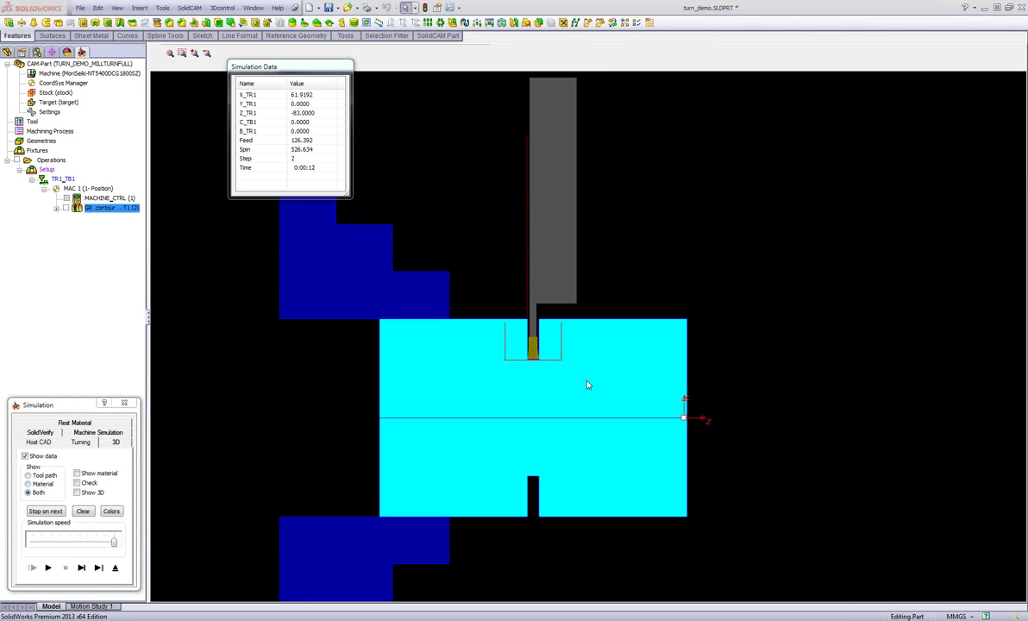
pyautogui.click(81, 569)
pyautogui.click(82, 568)
pyautogui.click(82, 568)
pyautogui.click(82, 568)
pyautogui.click(81, 568)
pyautogui.click(81, 568)
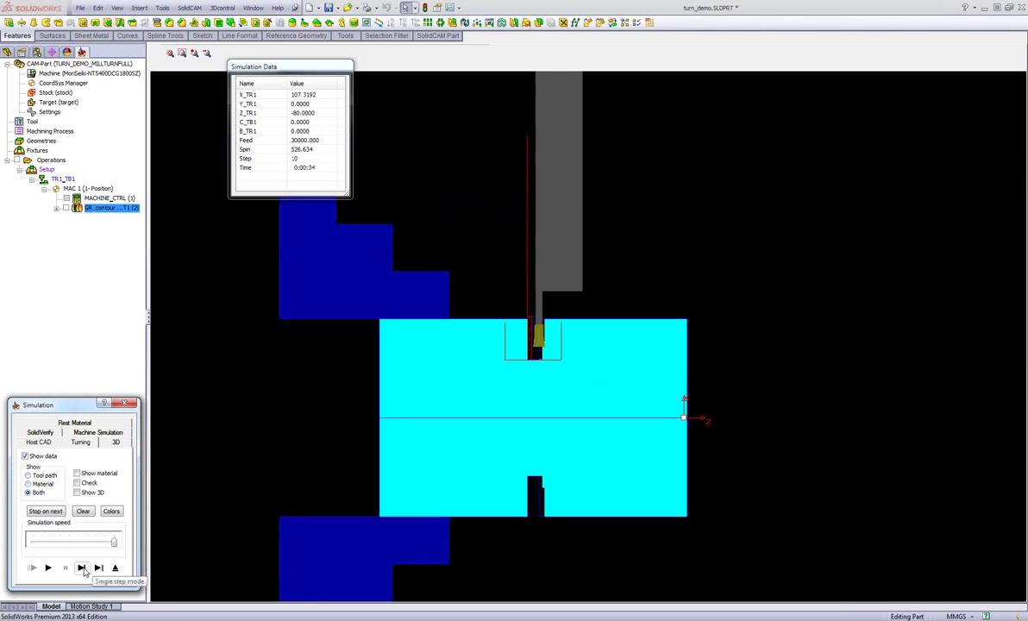
pyautogui.click(82, 568)
pyautogui.click(82, 568)
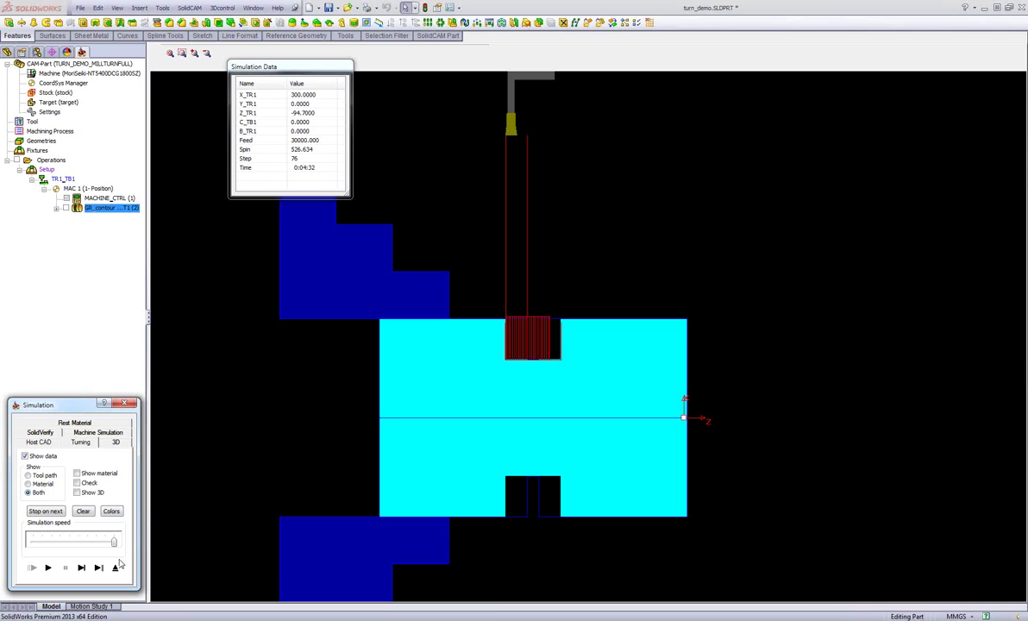
# Load all operations into the machine simulation and step through the MACHINE_CTRL movement of the TB2 spindle in a side view
pyautogui.click(98, 433)
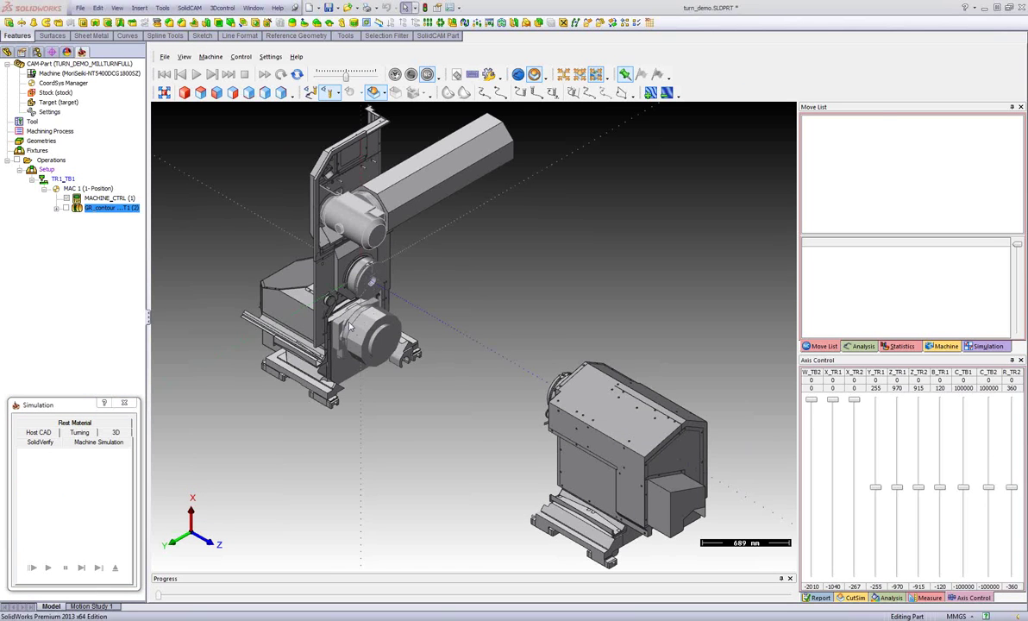
pyautogui.click(49, 162)
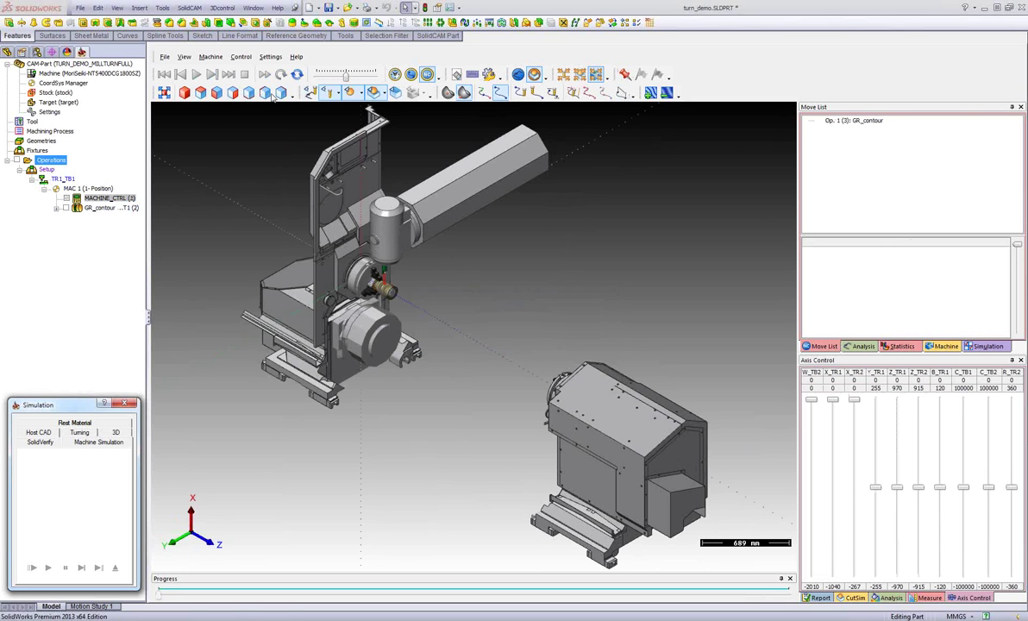
pyautogui.click(217, 93)
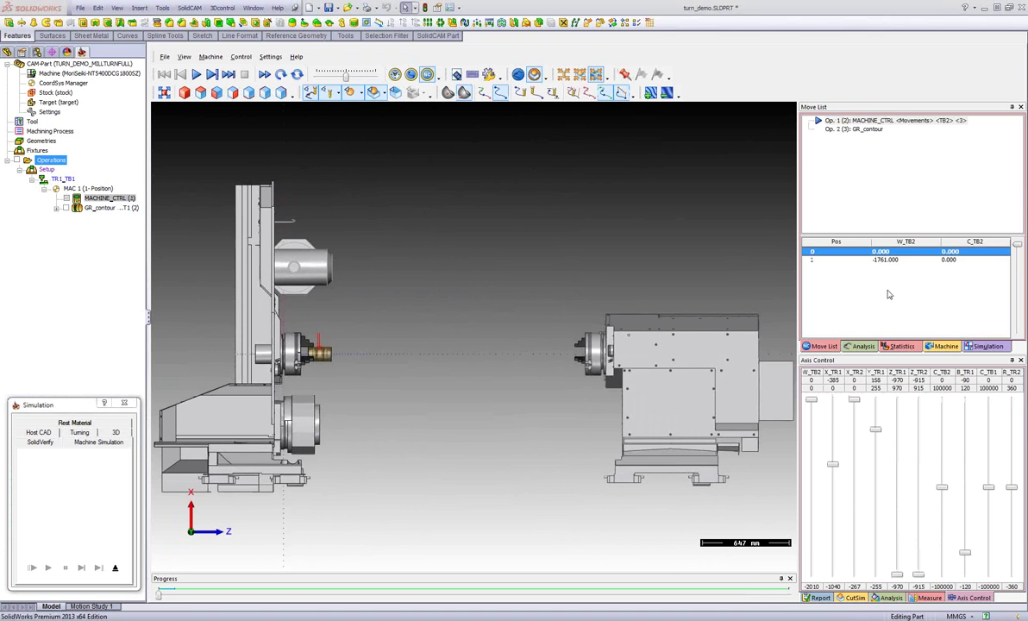
pyautogui.press('Down')
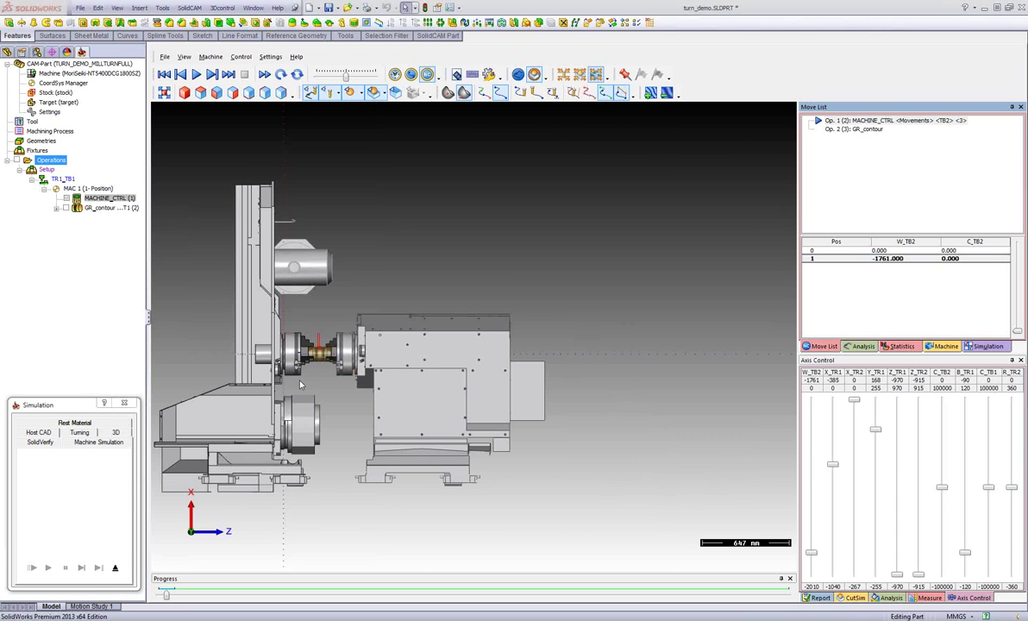
# Run GR_contour in the machine simulation, inspect the tool moves between the two chucks, and exit the simulation
pyautogui.scroll(5, 301, 366)
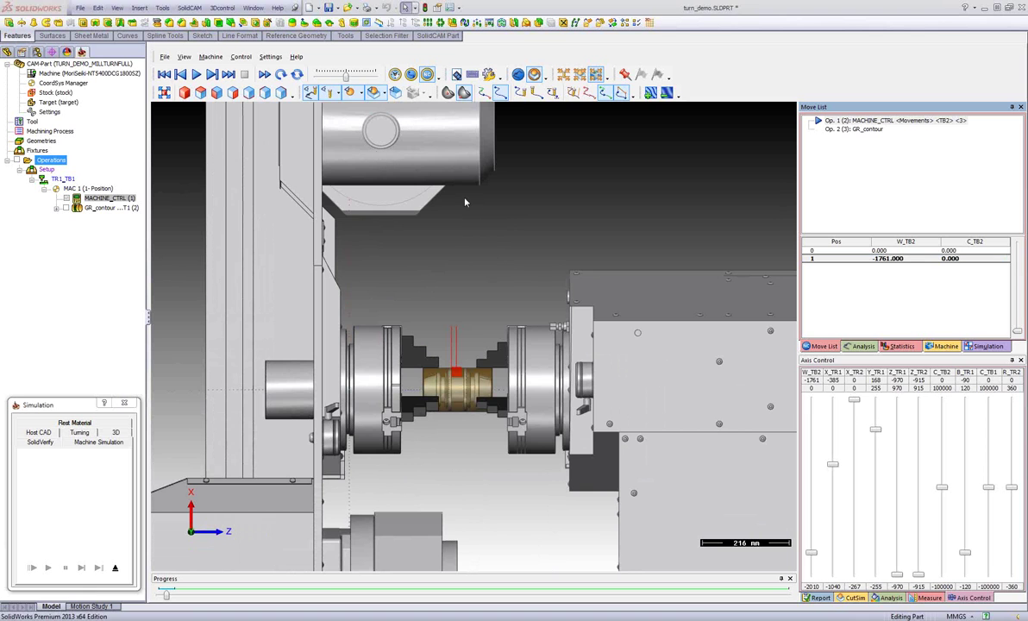
pyautogui.moveTo(486, 215); pyautogui.dragTo(374, 256, button='middle')
pyautogui.hotkey('ctrl', '1')
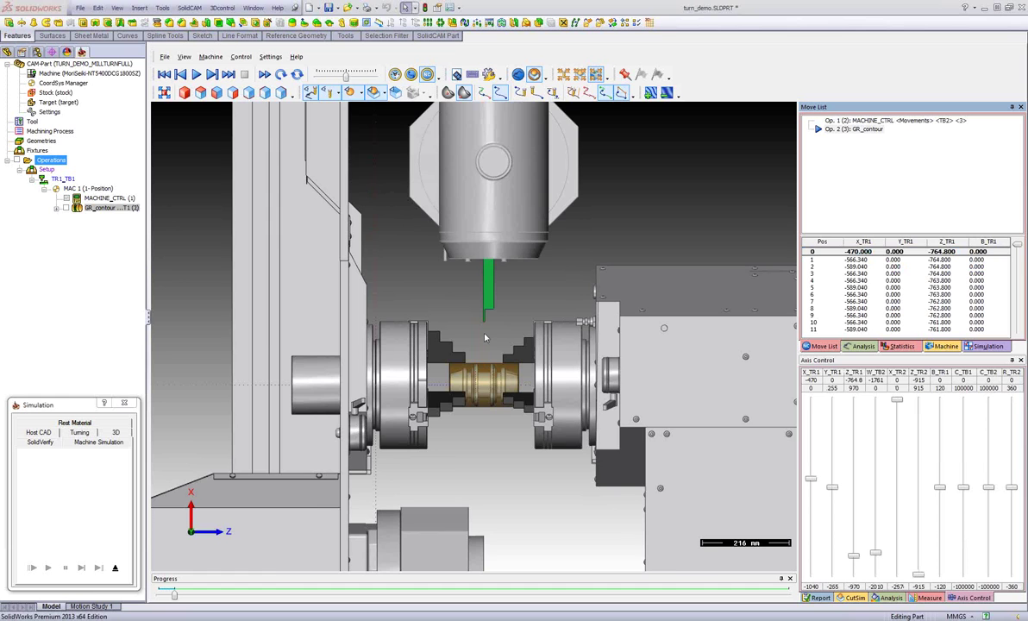
pyautogui.scroll(3, 485, 338)
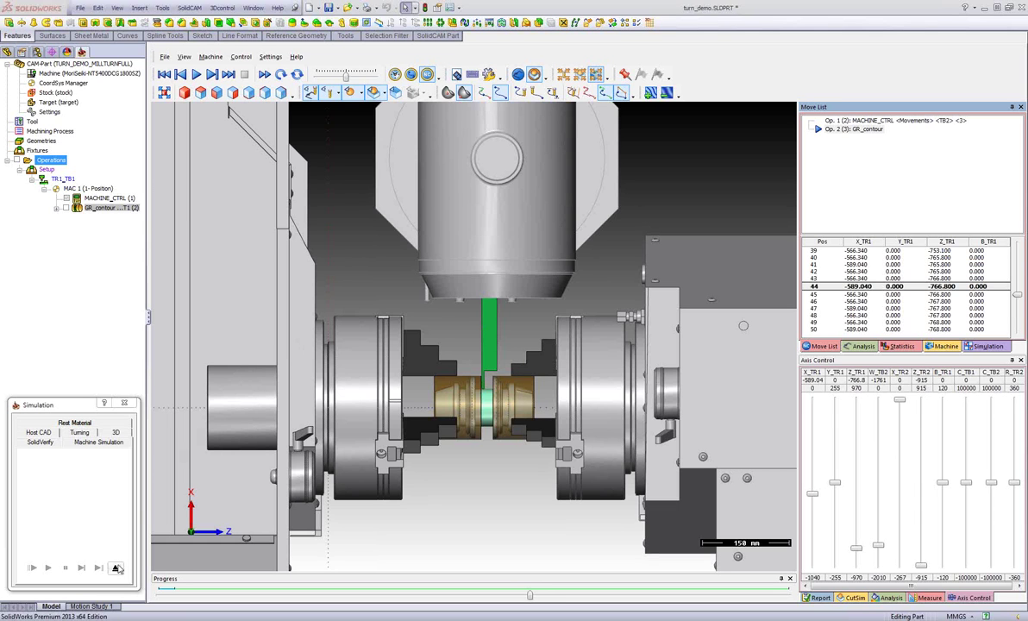
pyautogui.click(884, 286)
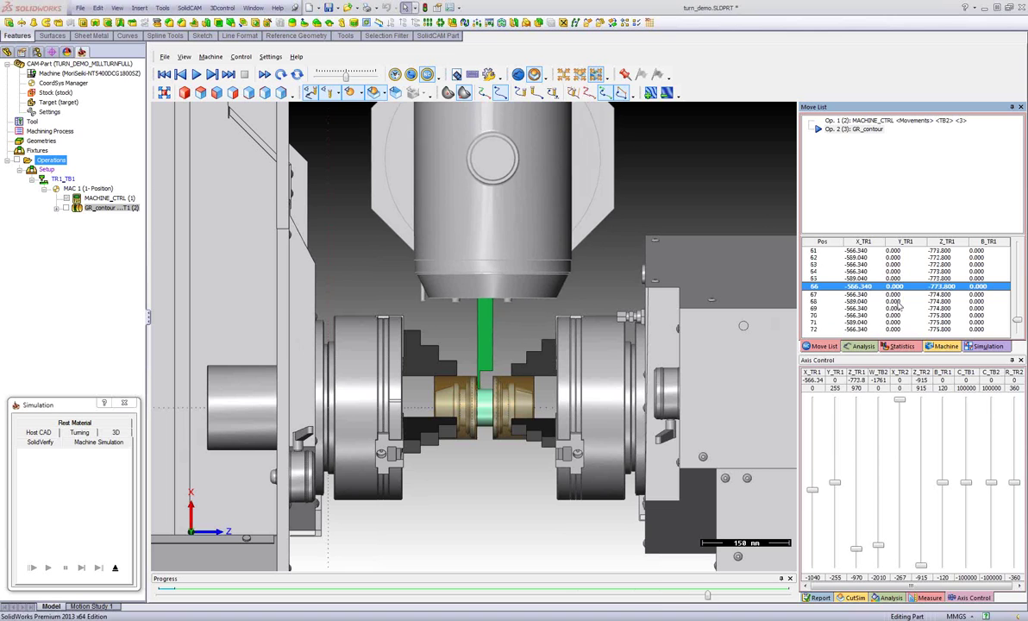
pyautogui.click(116, 568)
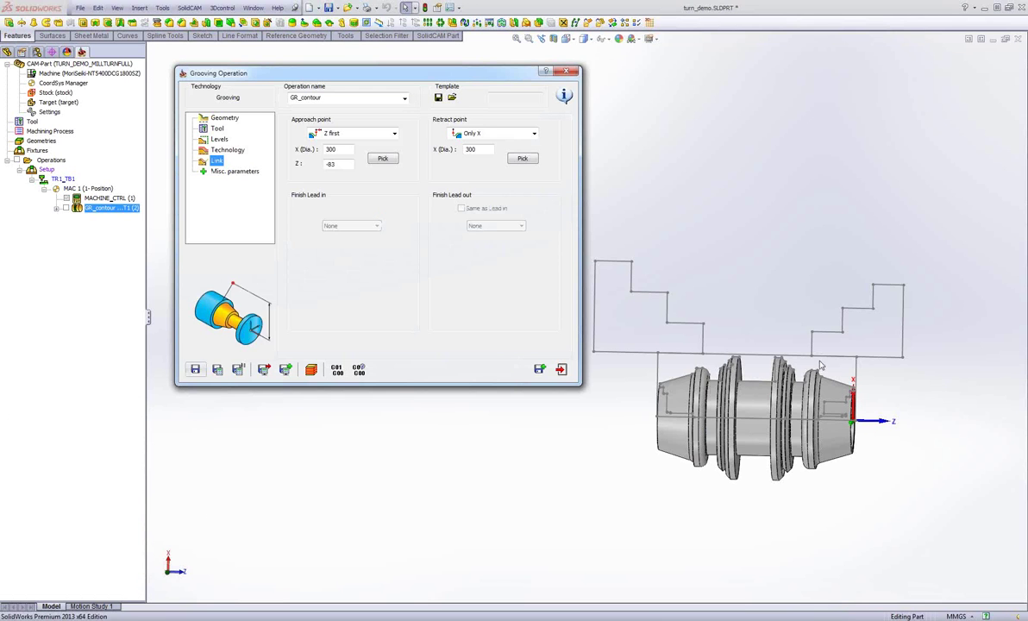
# Show the available approach point types for the grooving operation
pyautogui.click(355, 135)
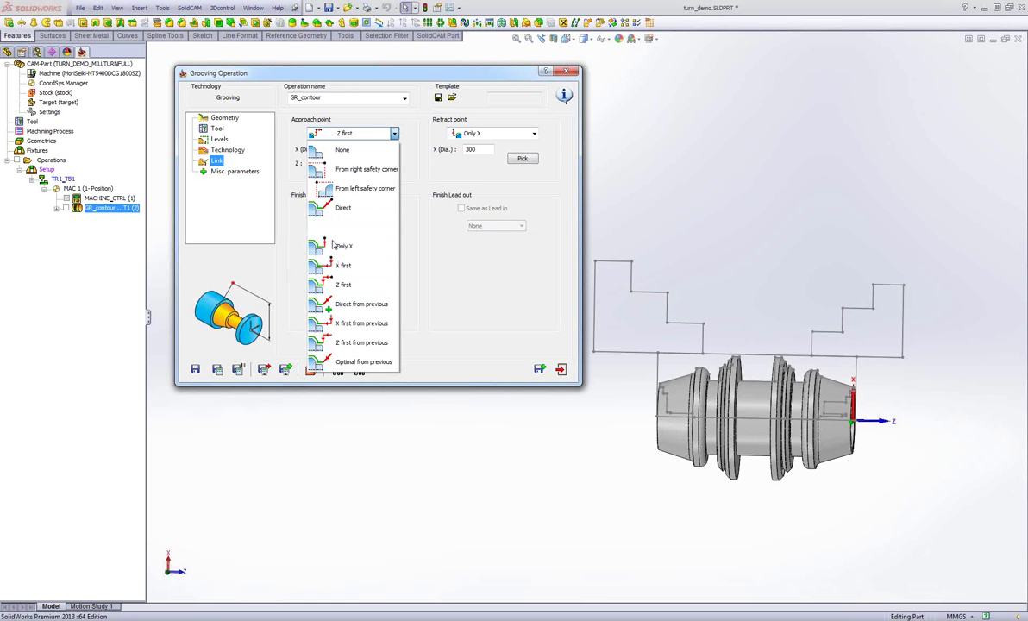
# Review the approach point options for the GR_contour grooving operation with Z first chosen, and exit the operation
pyautogui.click(348, 287)
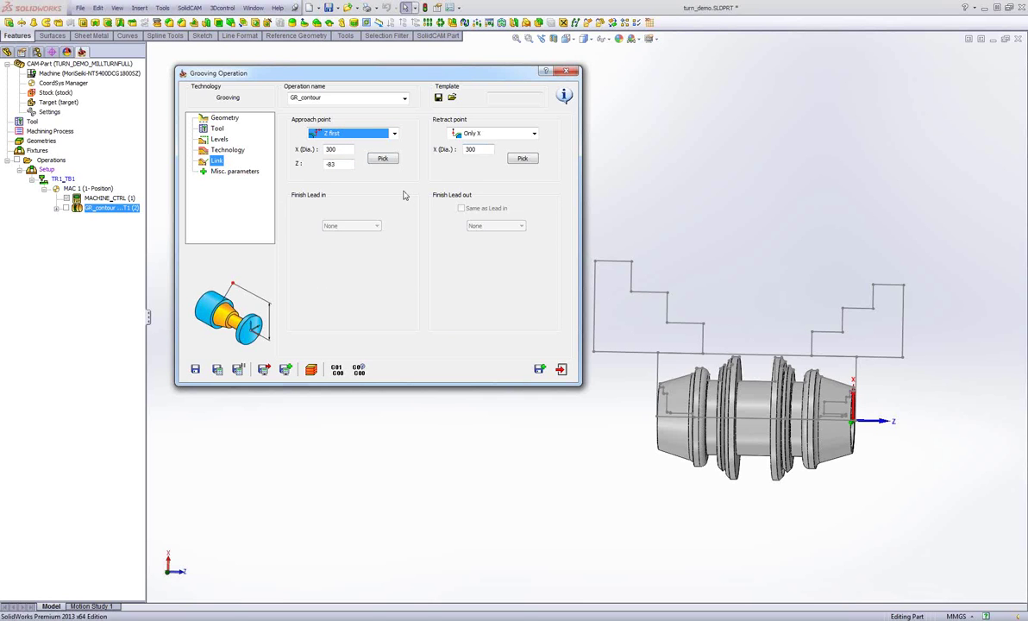
pyautogui.click(337, 131)
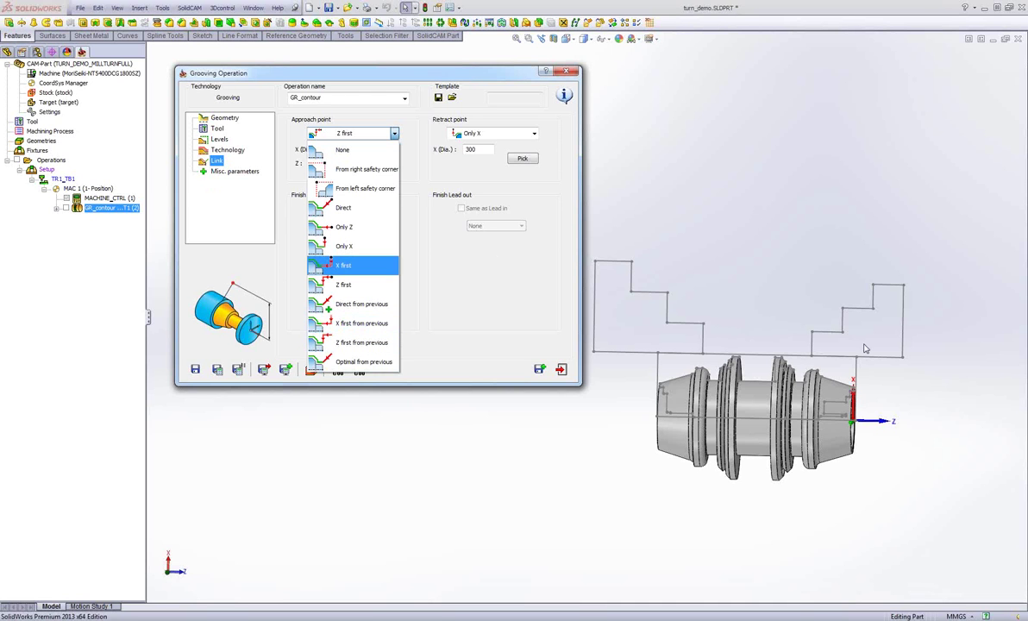
pyautogui.press('Down')
pyautogui.click(485, 250)
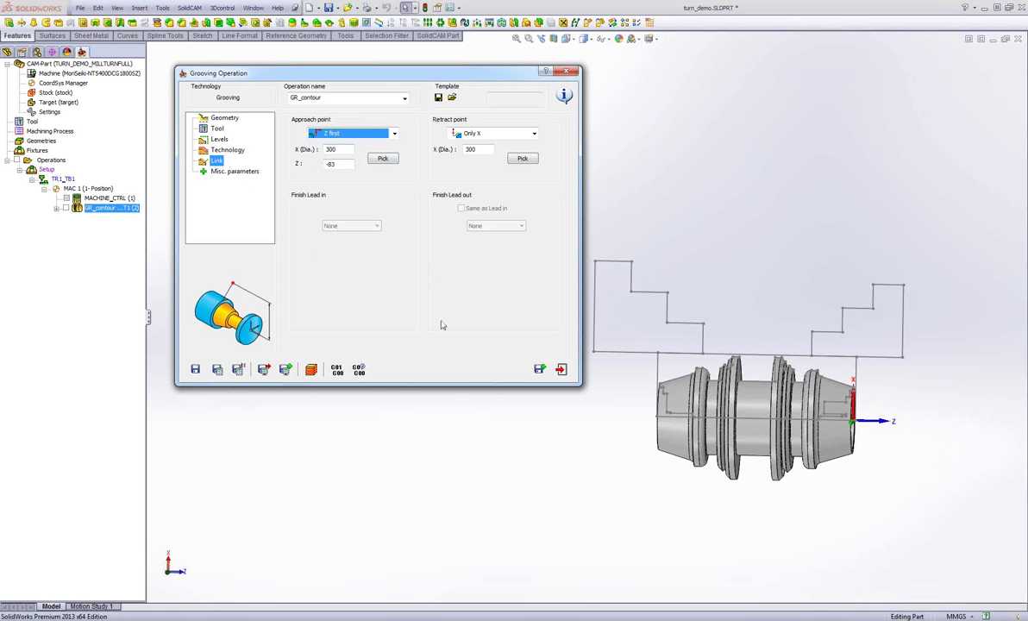
pyautogui.click(562, 370)
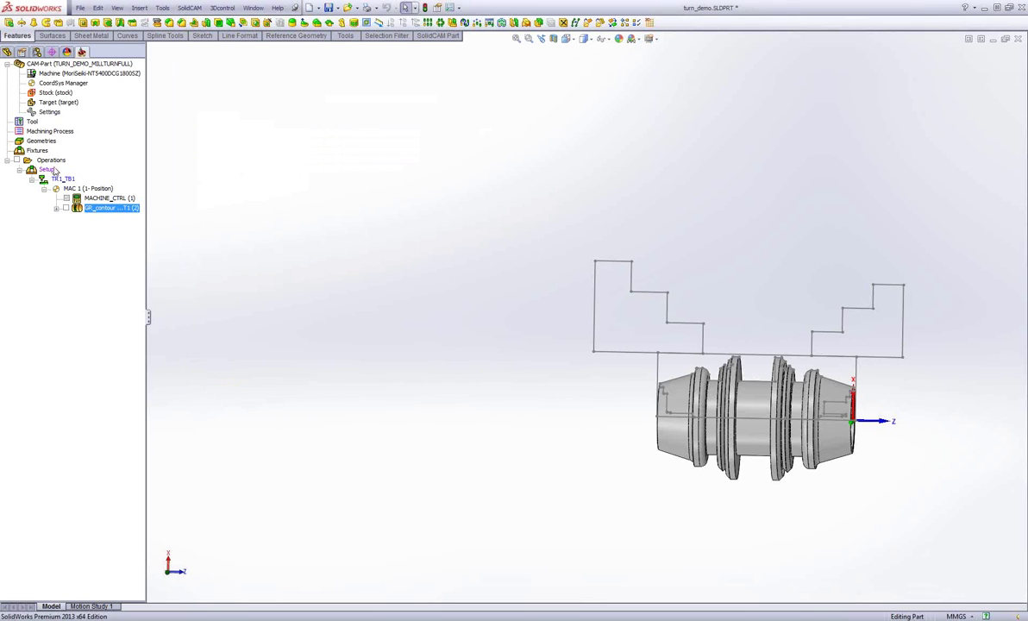
# Open the part tool table from the CAM tree
pyautogui.scroll(2, 791, 365)
pyautogui.scroll(-4, 789, 367)
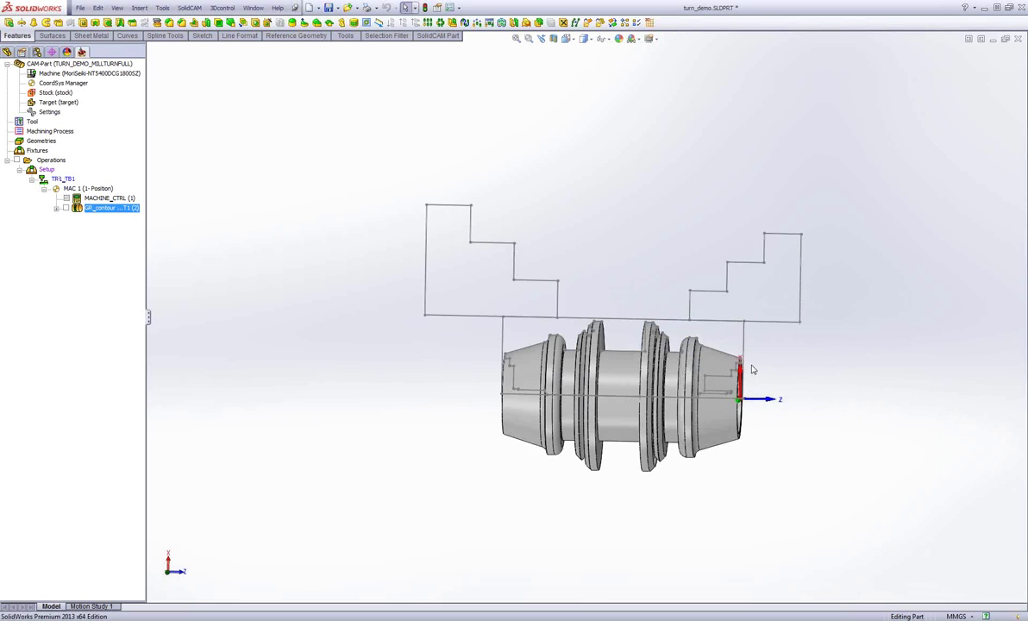
pyautogui.moveTo(637, 259); pyautogui.dragTo(630, 268, button='middle')
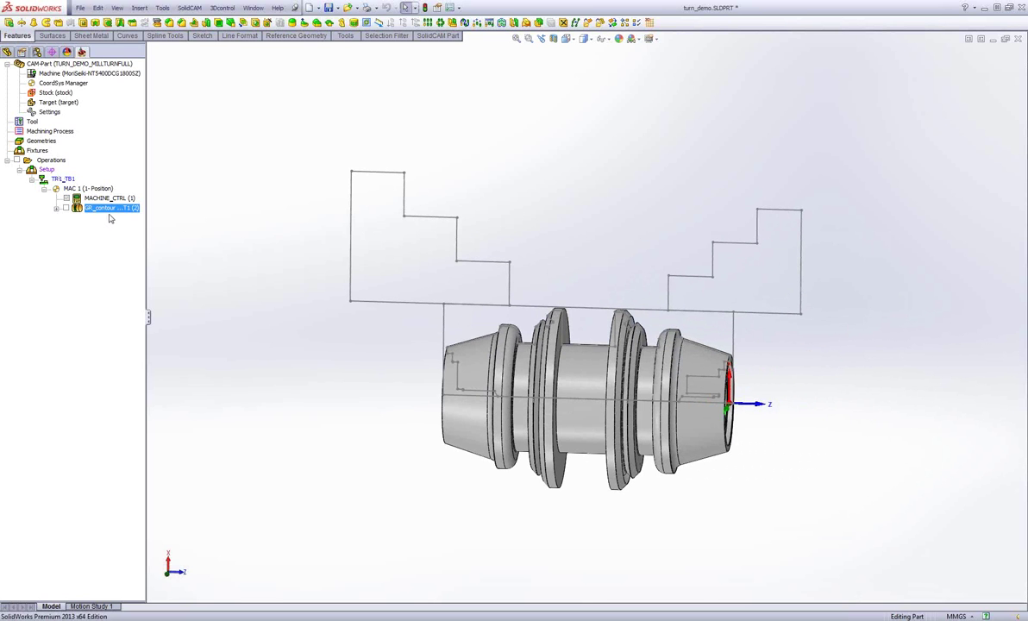
pyautogui.moveTo(310, 248)
pyautogui.mouseDown(button='middle')
pyautogui.moveTo(301, 319)
pyautogui.moveTo(301, 278)
pyautogui.mouseUp(button='middle')
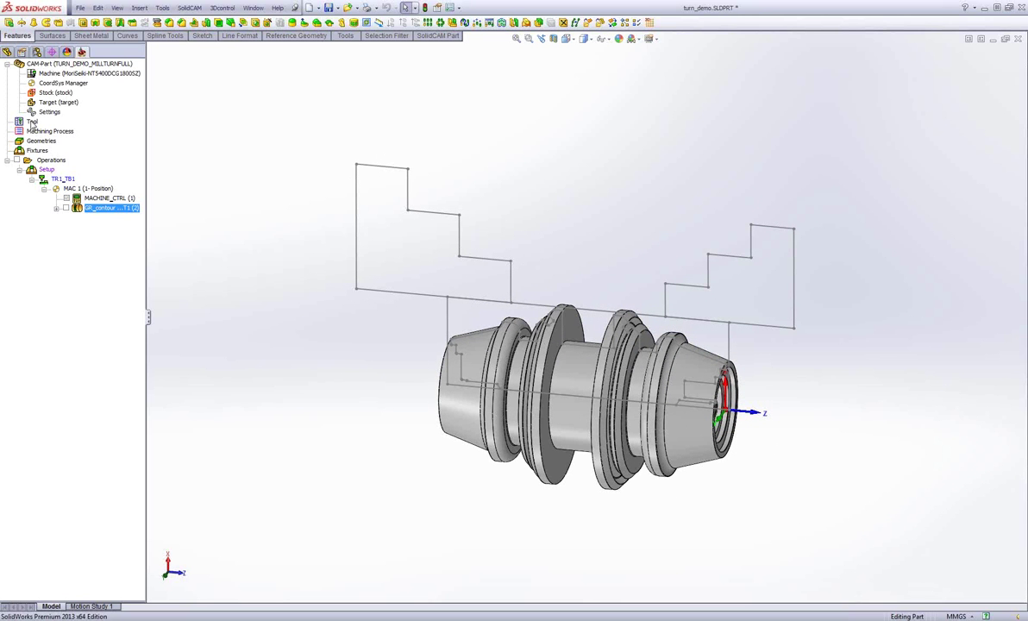
pyautogui.doubleClick(32, 122)
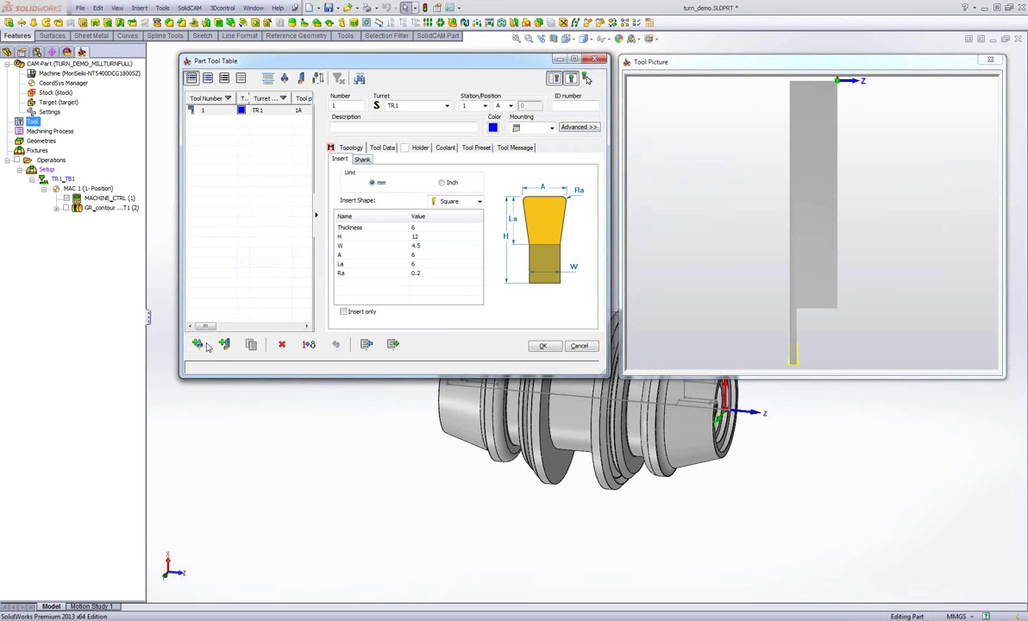
# Try adding an Ext. Rough solid tool to the part tool table, and delete it
pyautogui.click(224, 344)
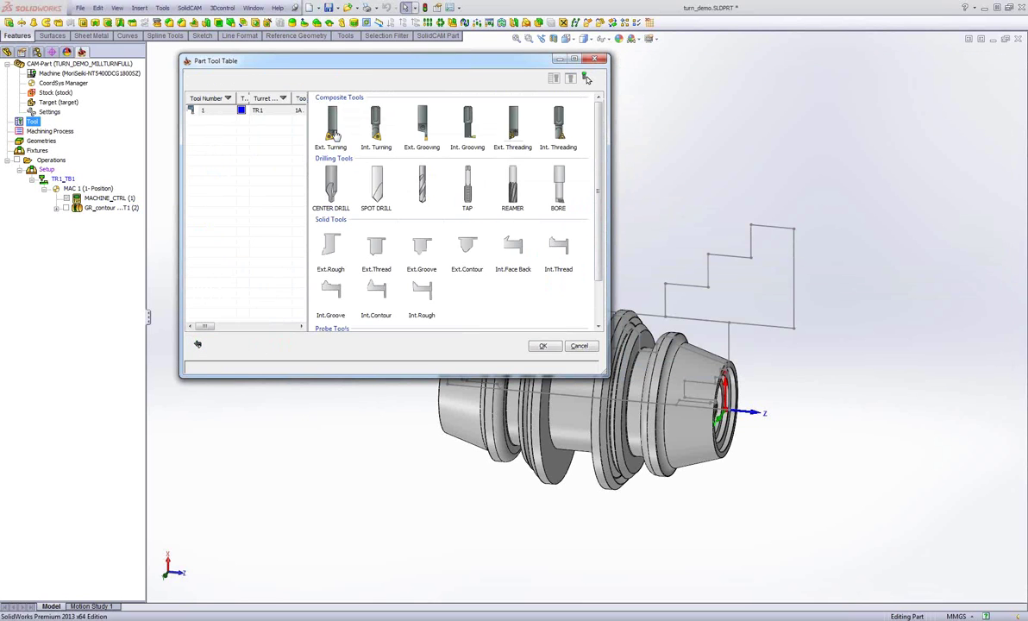
pyautogui.click(331, 248)
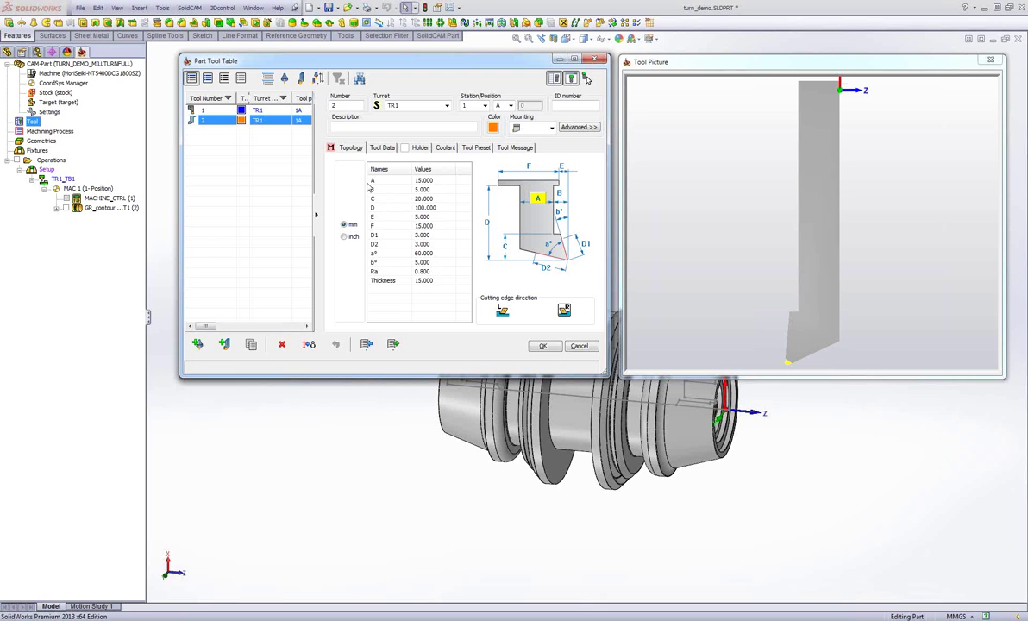
pyautogui.click(282, 345)
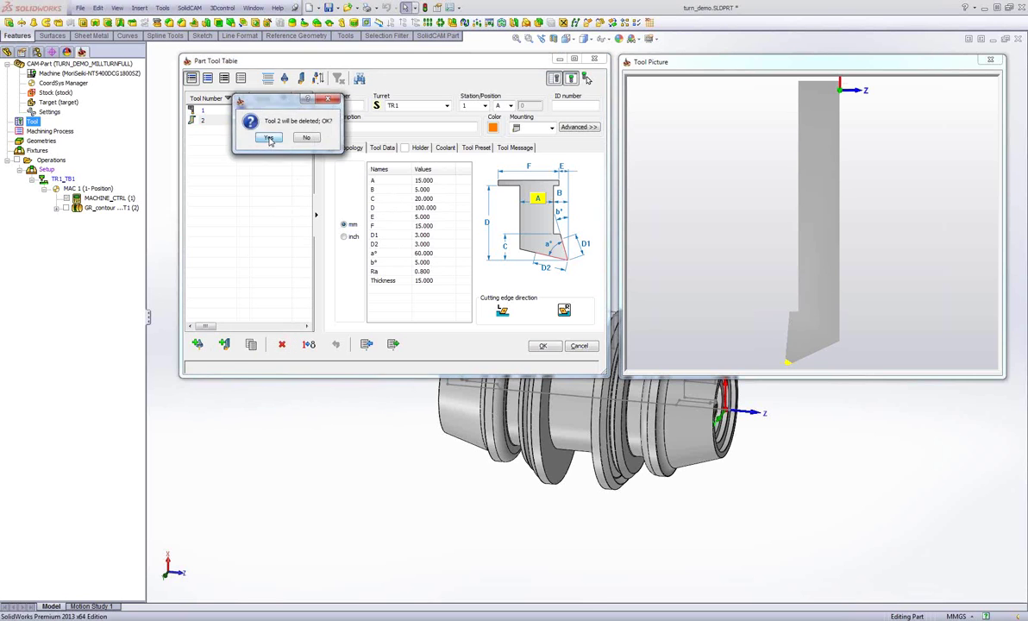
pyautogui.click(271, 137)
# Add an Ext. Turning composite tool and review its insert shapes, keeping the C (80deg) insert
pyautogui.click(197, 344)
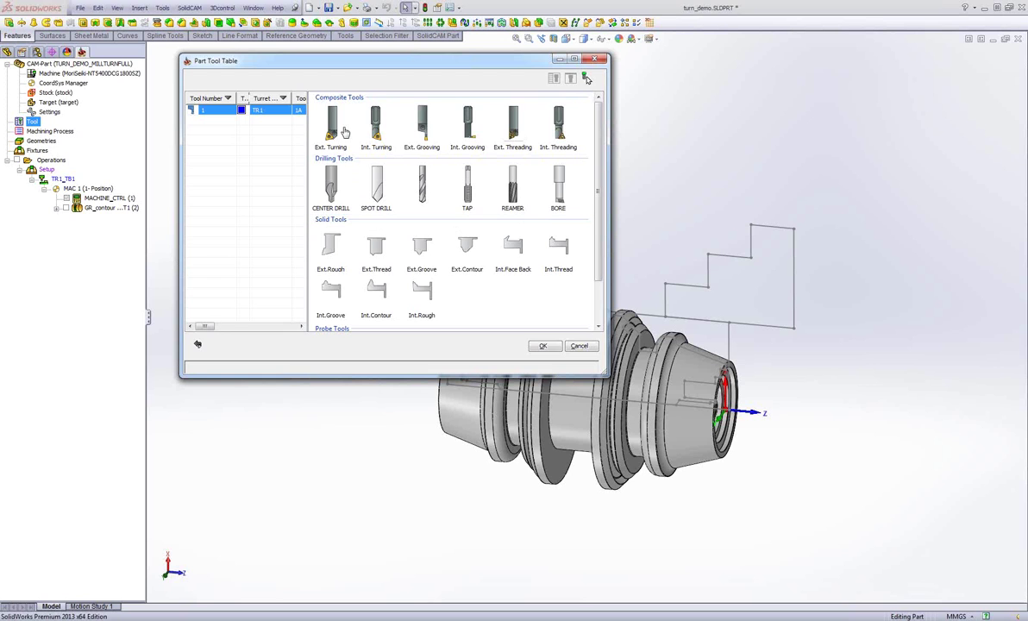
pyautogui.click(332, 127)
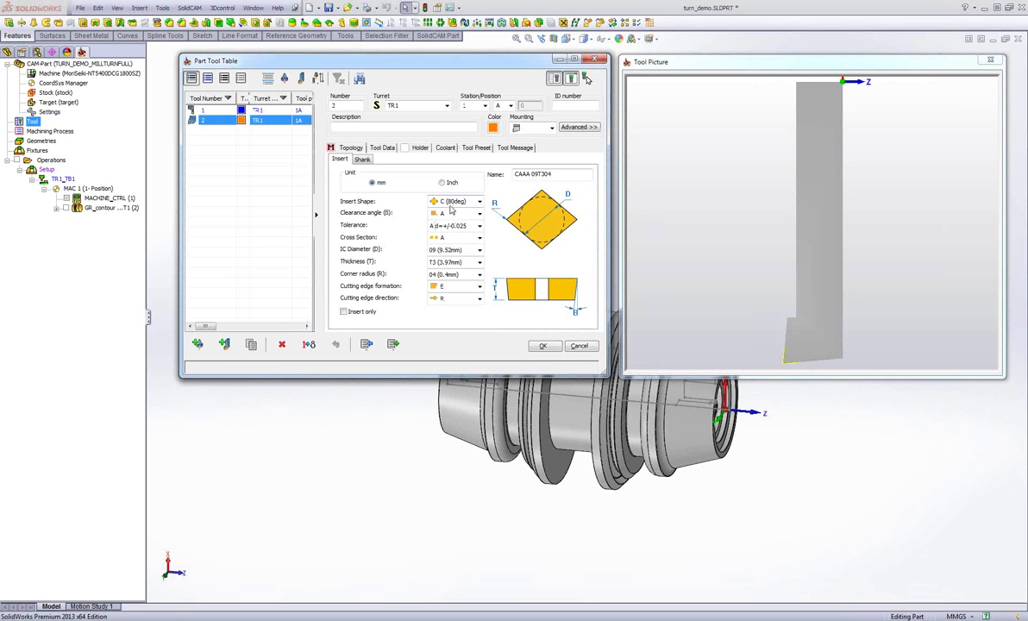
pyautogui.click(457, 203)
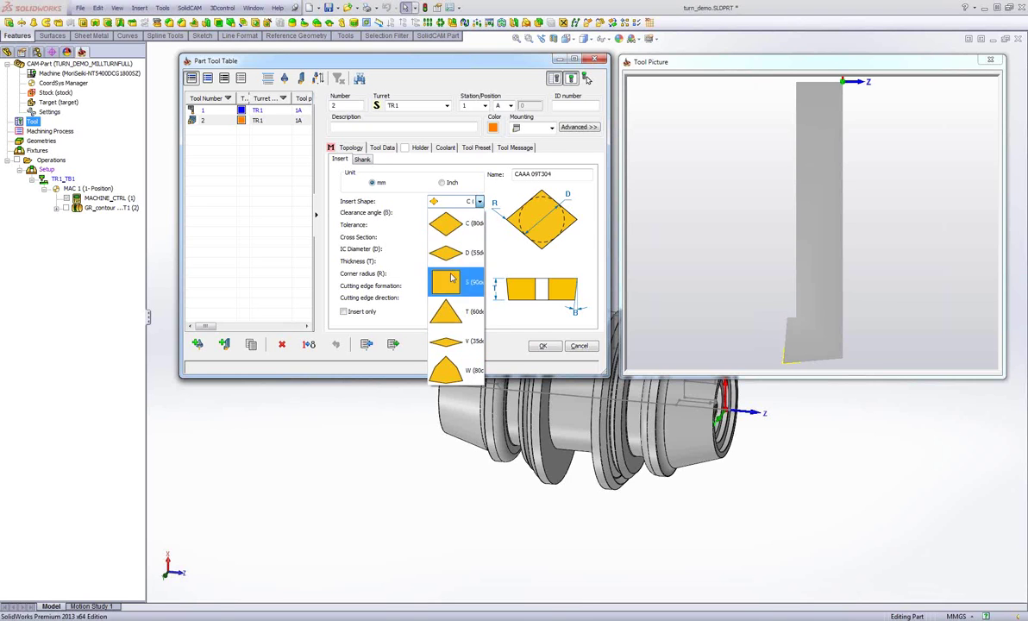
pyautogui.click(394, 222)
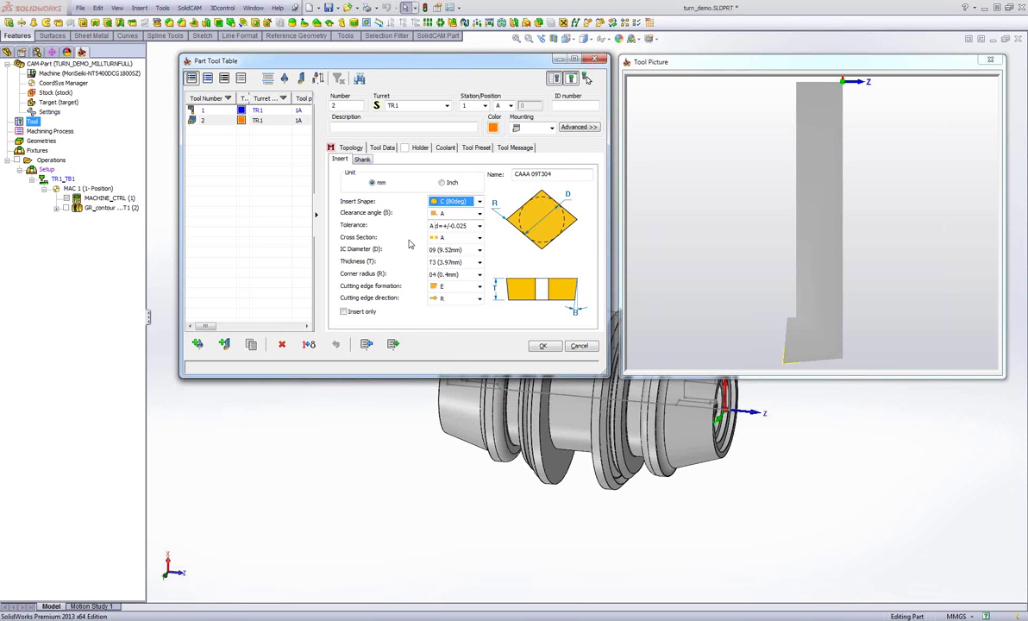
# Change the external turning tool's mounting to the other orientation and check it in the tool picture
pyautogui.click(526, 128)
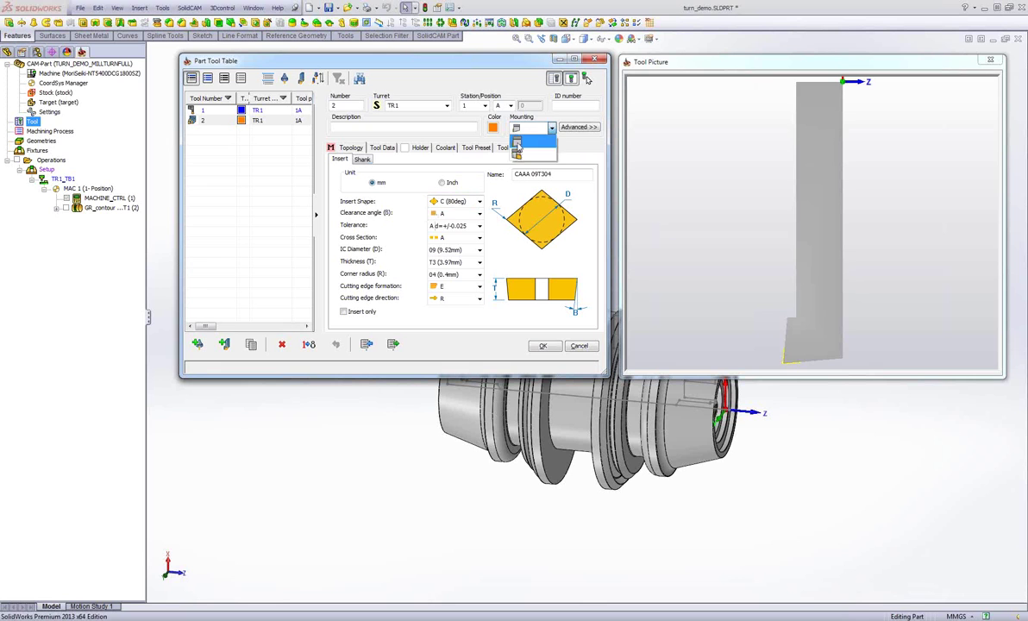
pyautogui.click(519, 145)
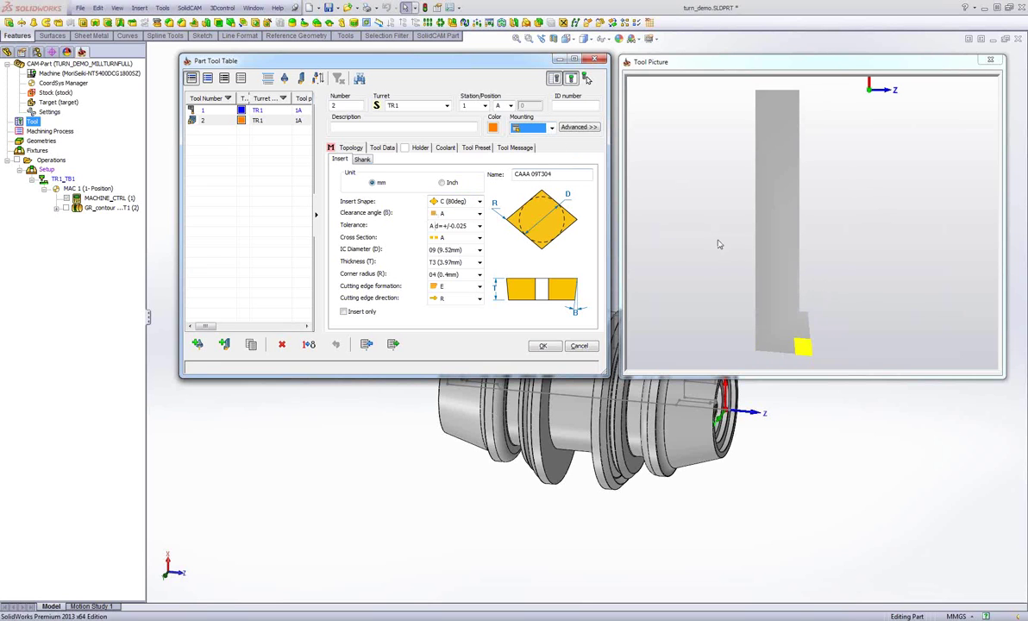
pyautogui.click(718, 277)
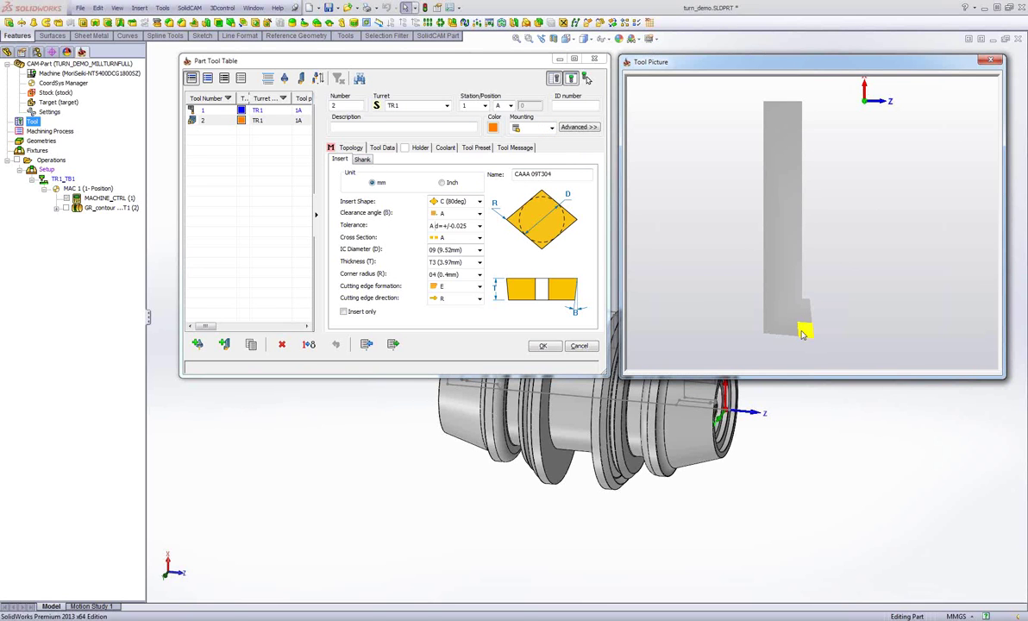
# Examine the external turning tool's shank parameters and the available IC diameters of its insert
pyautogui.click(362, 159)
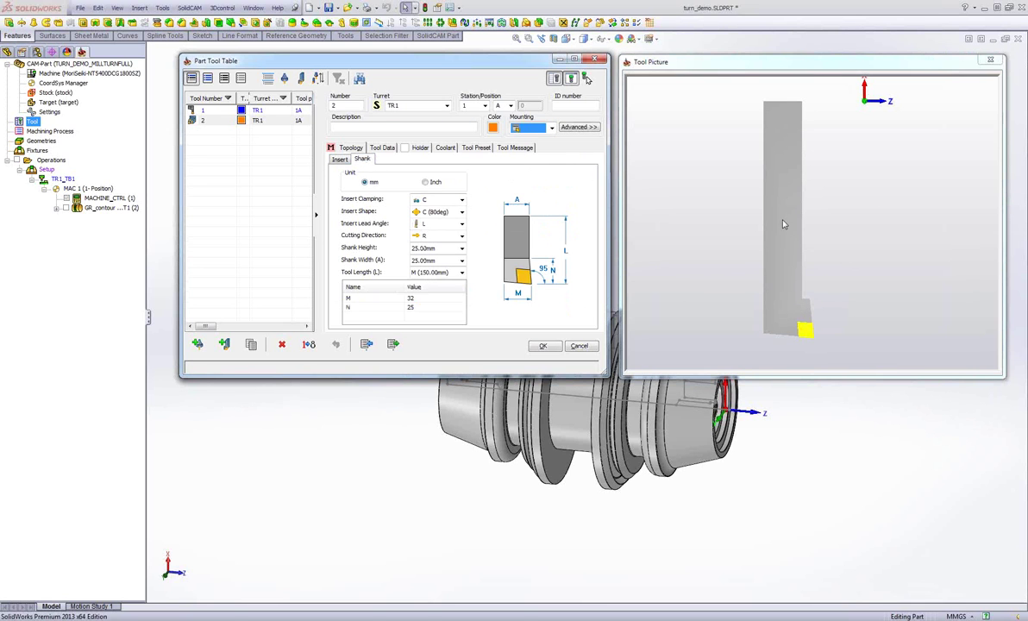
pyautogui.click(340, 161)
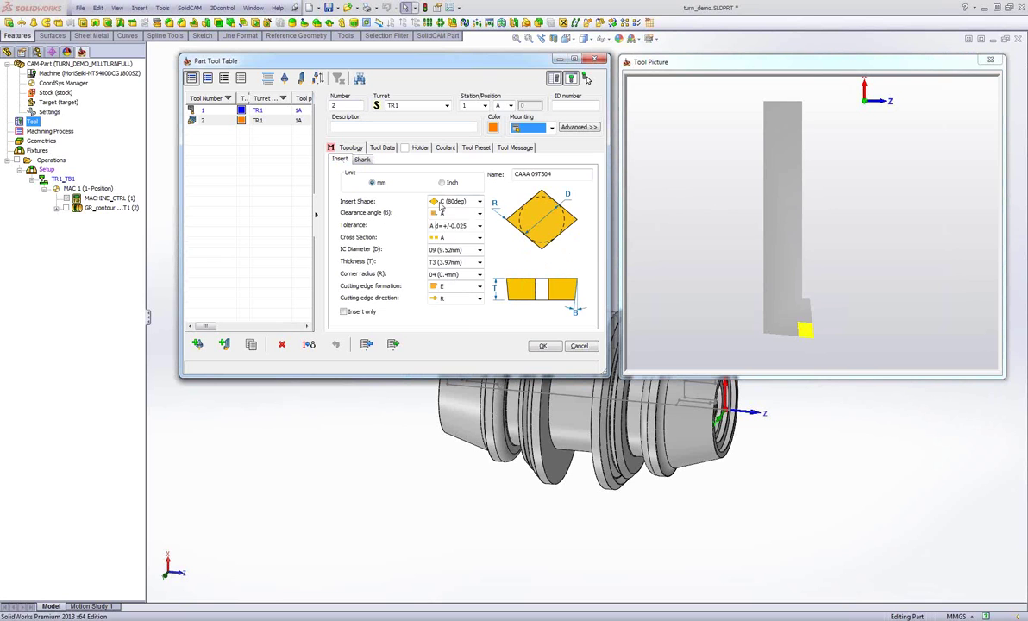
pyautogui.click(453, 250)
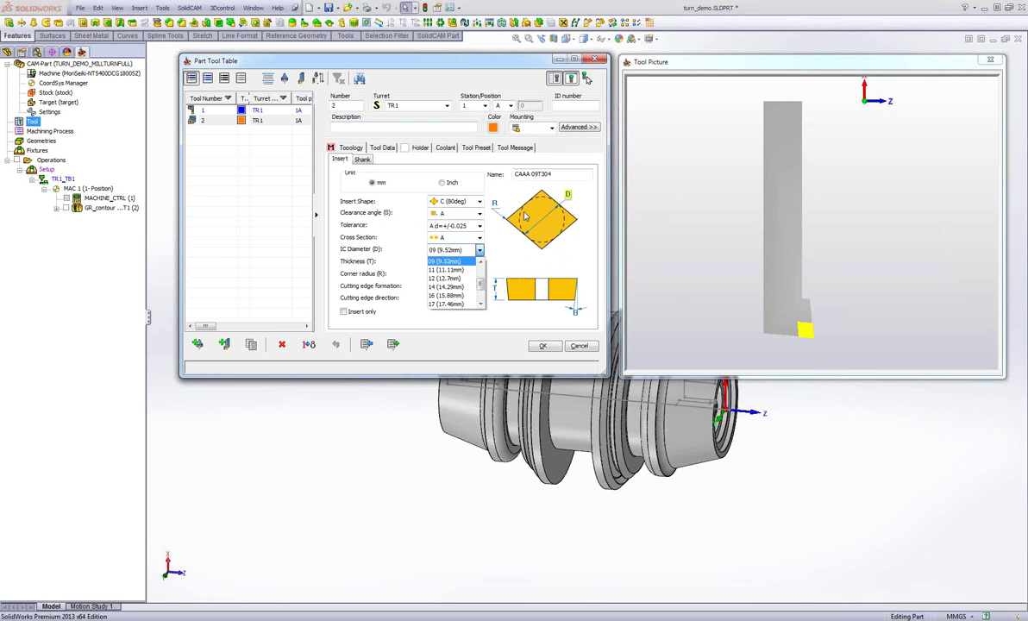
pyautogui.click(375, 276)
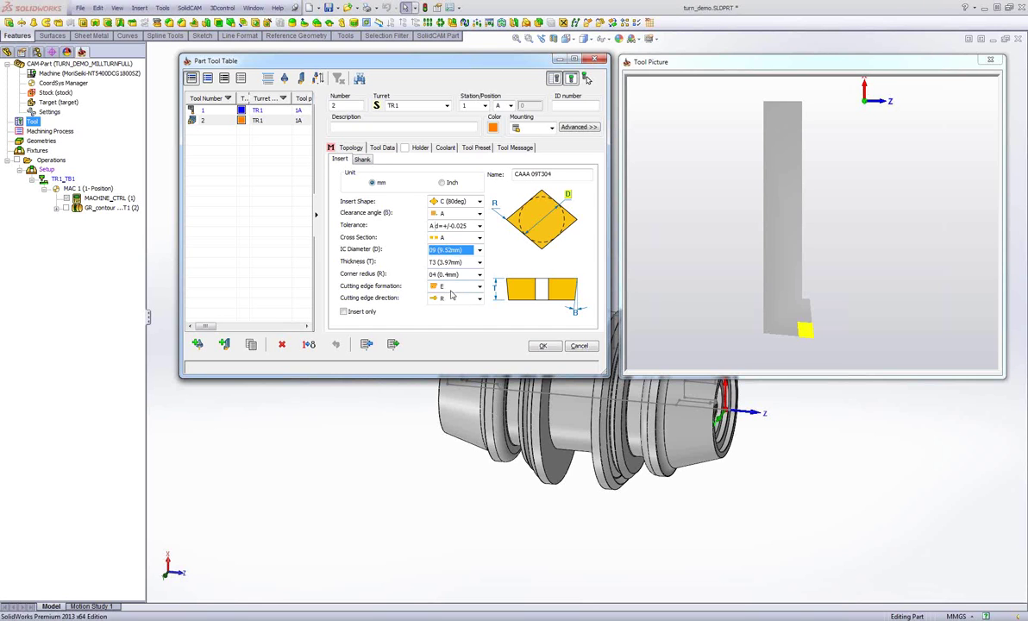
# Set the insert lead angle of the external turning tool's shank to D
pyautogui.click(367, 161)
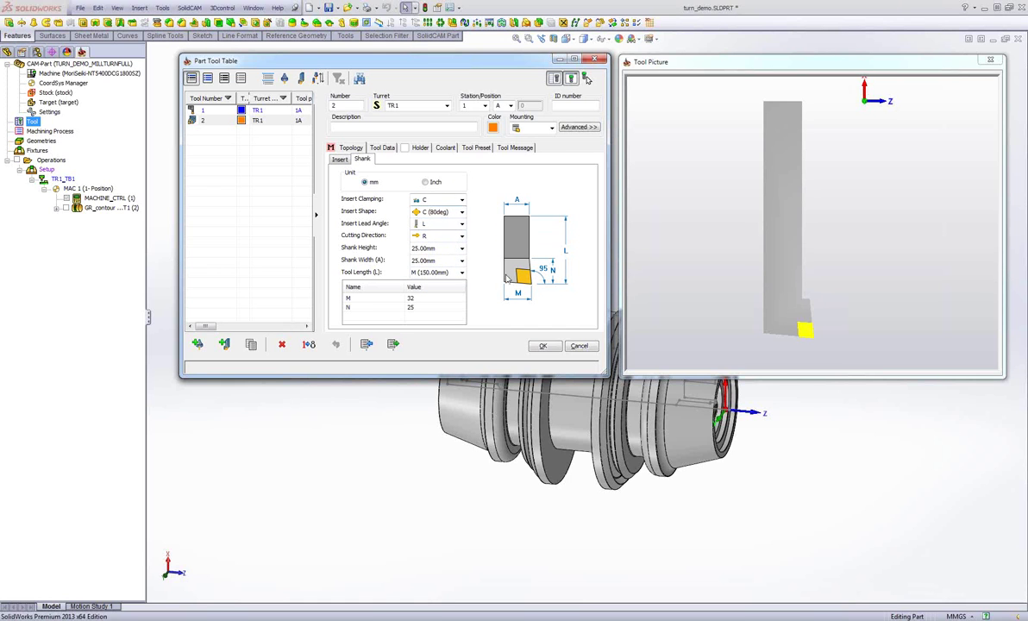
pyautogui.click(436, 225)
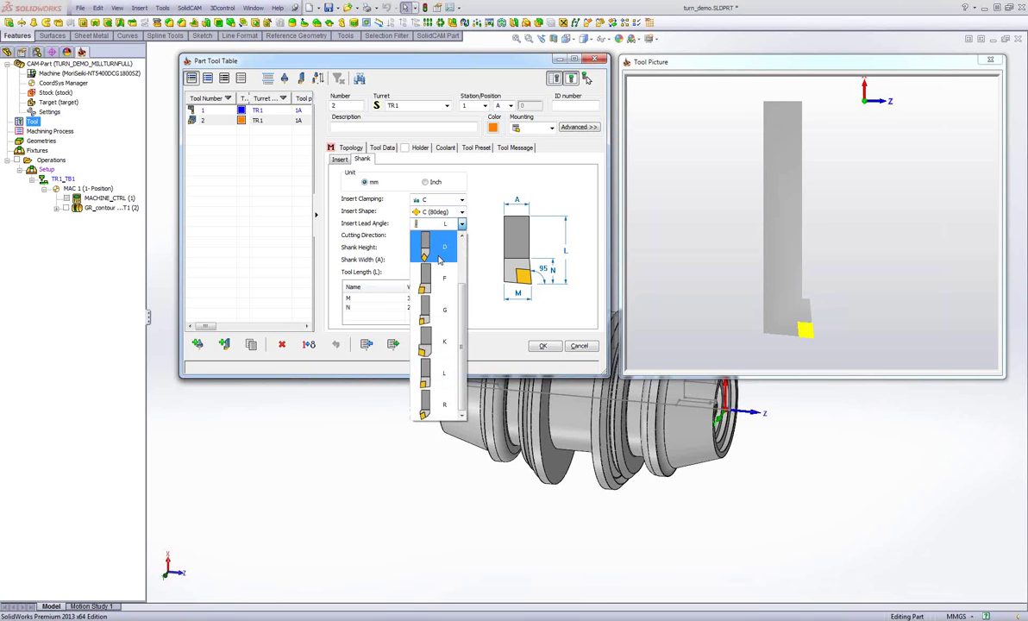
pyautogui.click(439, 249)
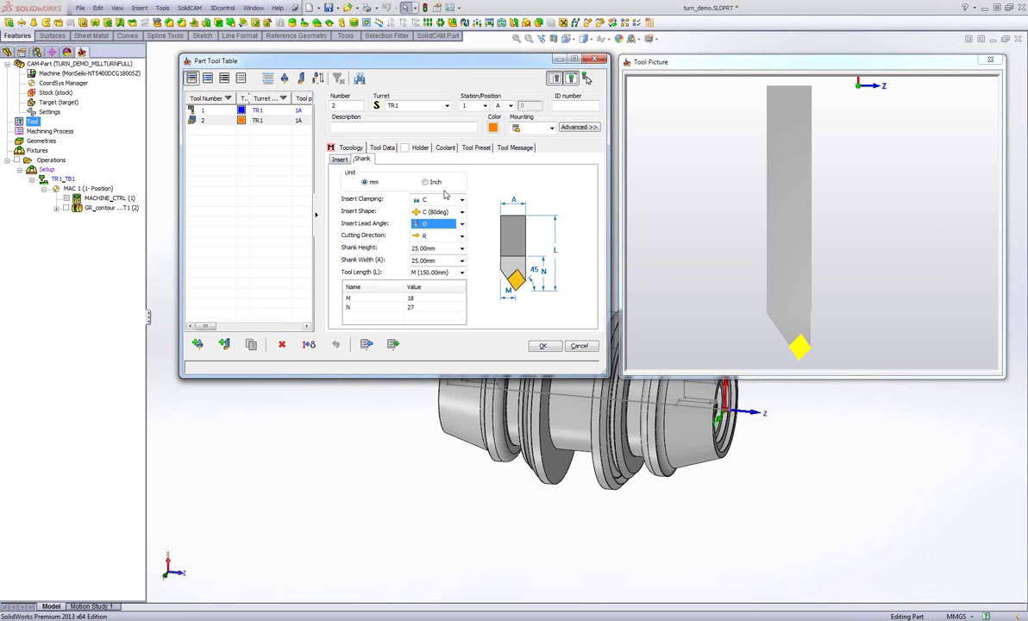
# Add an Int. Turning composite tool to the part tool table and inspect its 3D shape
pyautogui.click(225, 343)
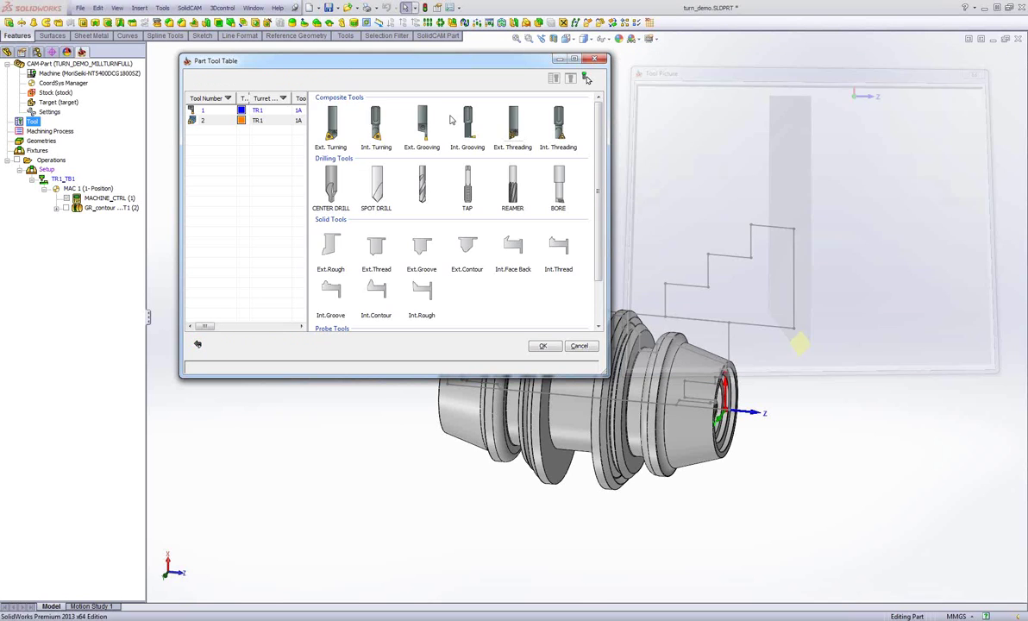
pyautogui.click(376, 126)
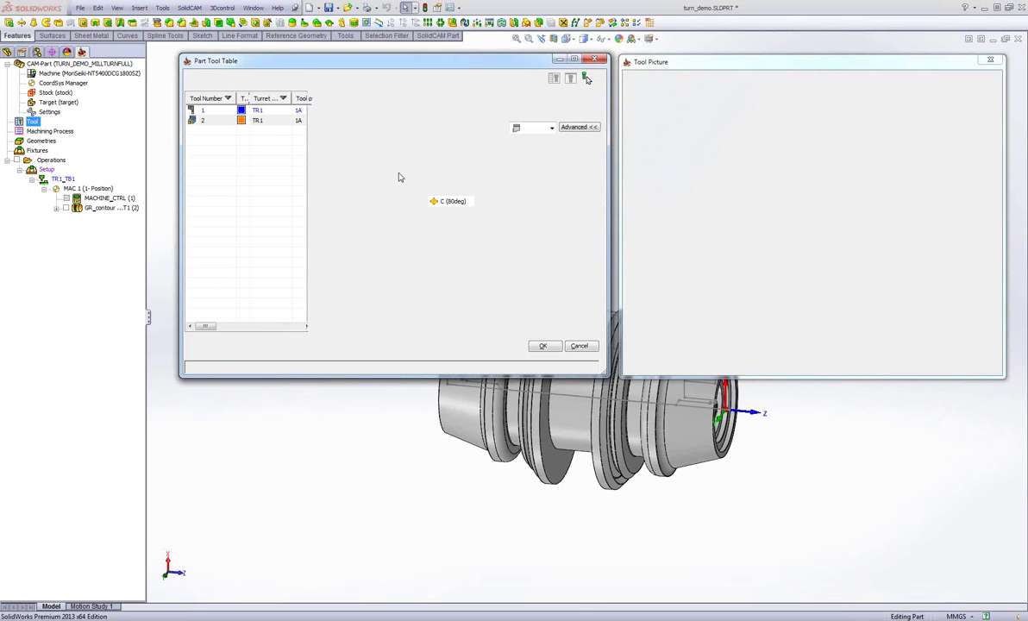
pyautogui.moveTo(800, 275); pyautogui.dragTo(818, 172, button='middle')
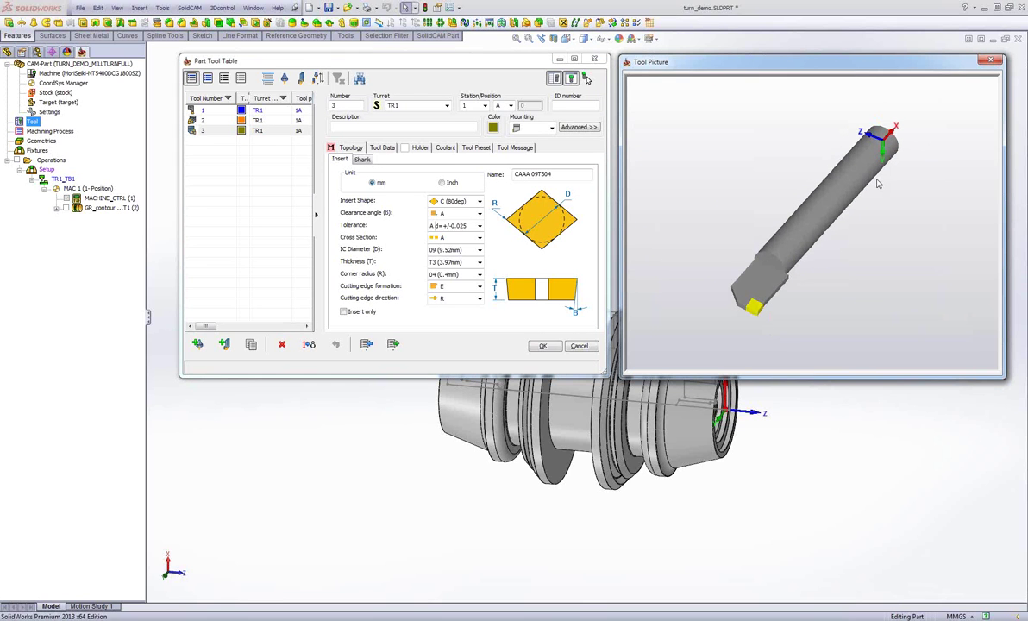
# Examine the internal turning tool's shank parameters: shank diameter and tool length options, and the M and N dimensions
pyautogui.click(361, 158)
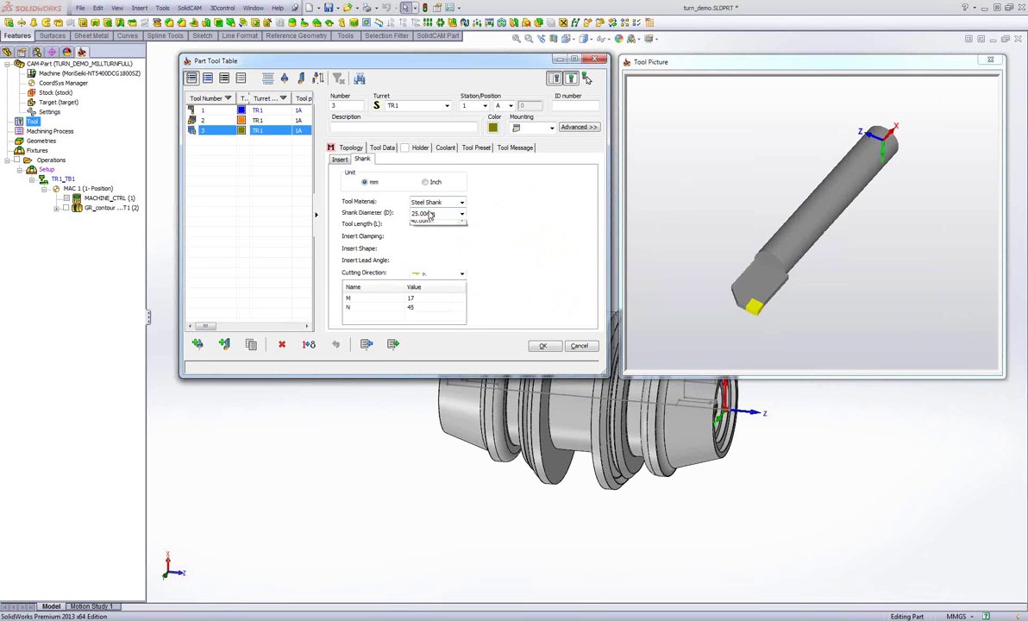
pyautogui.click(431, 213)
pyautogui.scroll(2, 431, 240)
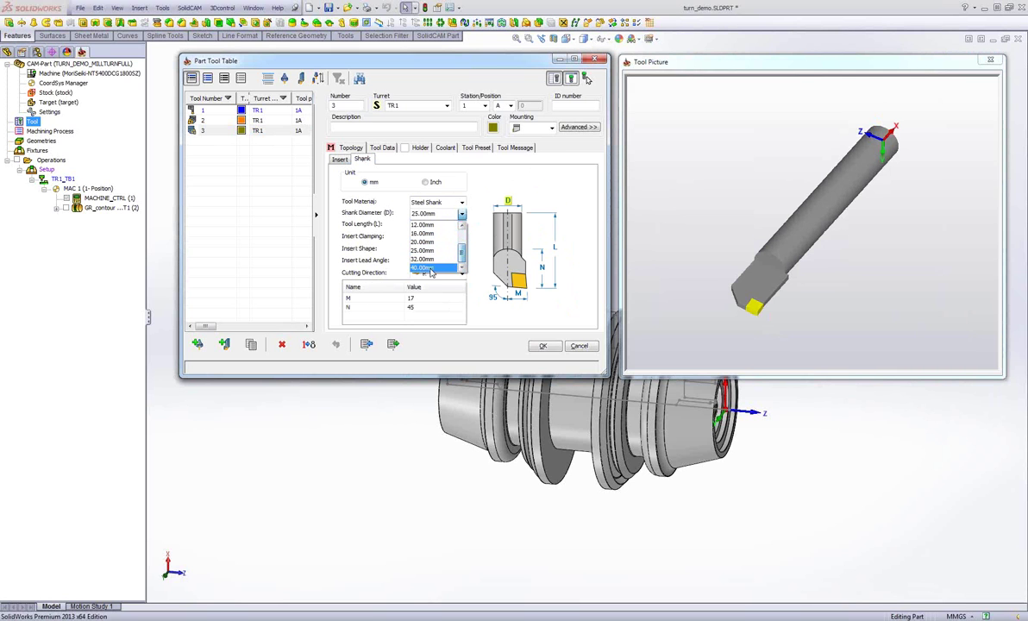
pyautogui.scroll(-2, 403, 254)
pyautogui.click(385, 193)
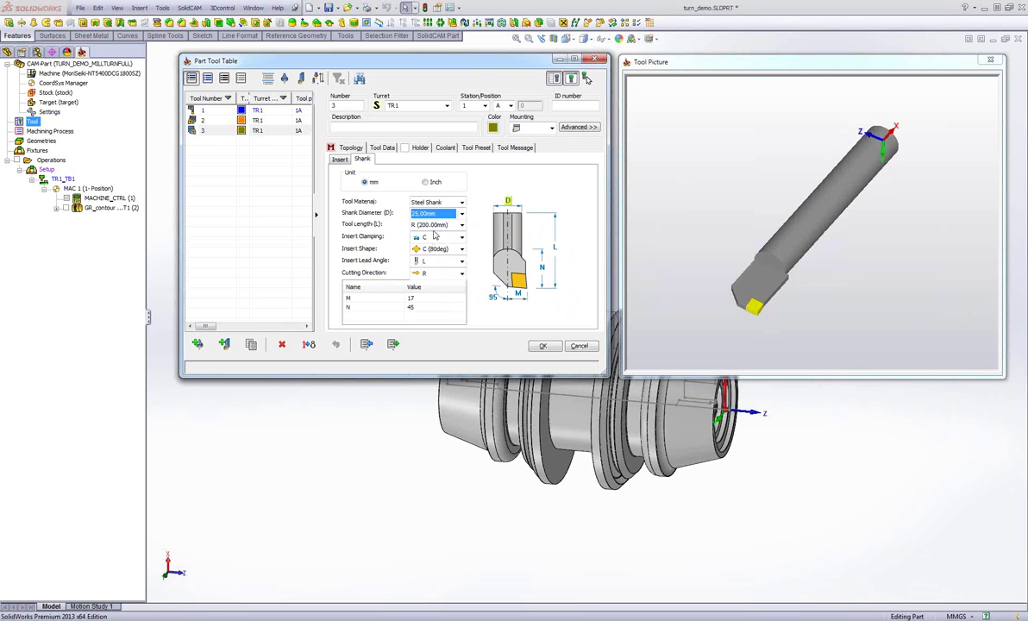
pyautogui.click(461, 224)
pyautogui.moveTo(465, 268); pyautogui.dragTo(468, 248)
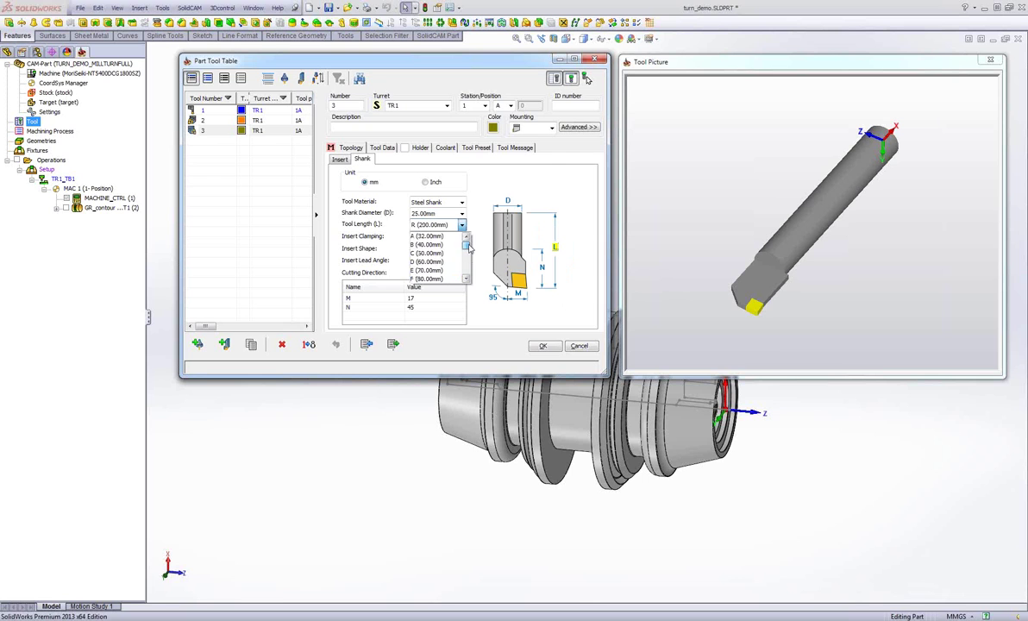
pyautogui.click(428, 297)
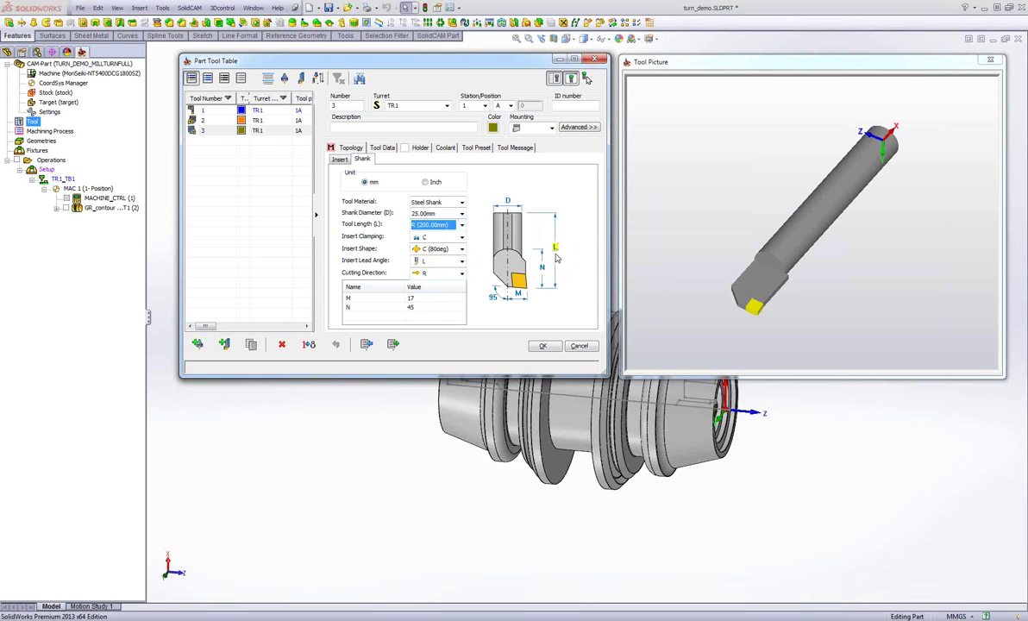
pyautogui.click(435, 298)
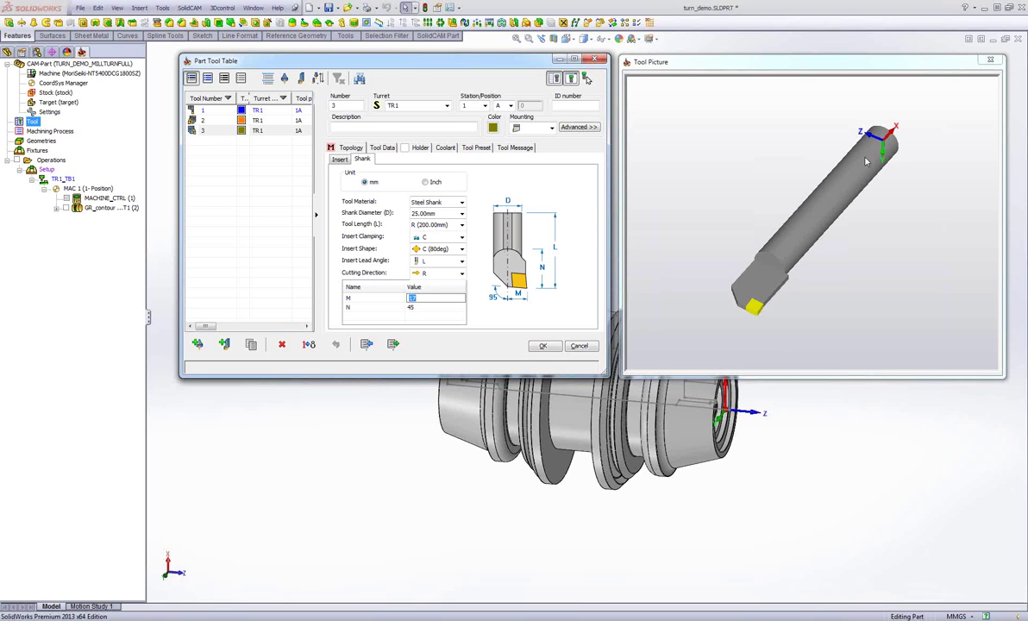
pyautogui.click(414, 308)
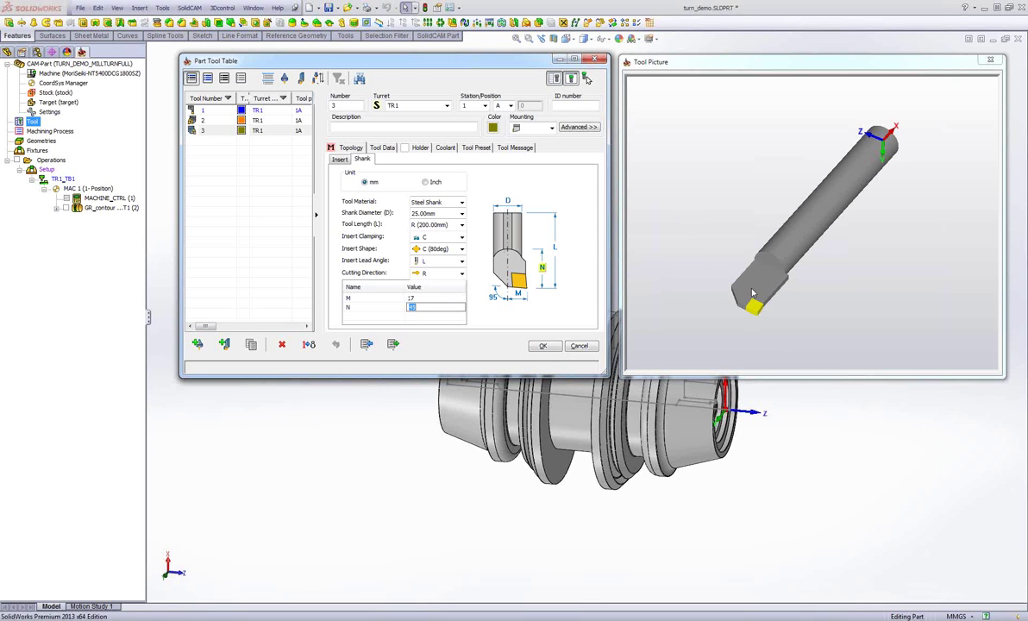
# Add an Ext. Grooving composite tool to the part tool table
pyautogui.moveTo(760, 280); pyautogui.dragTo(736, 193)
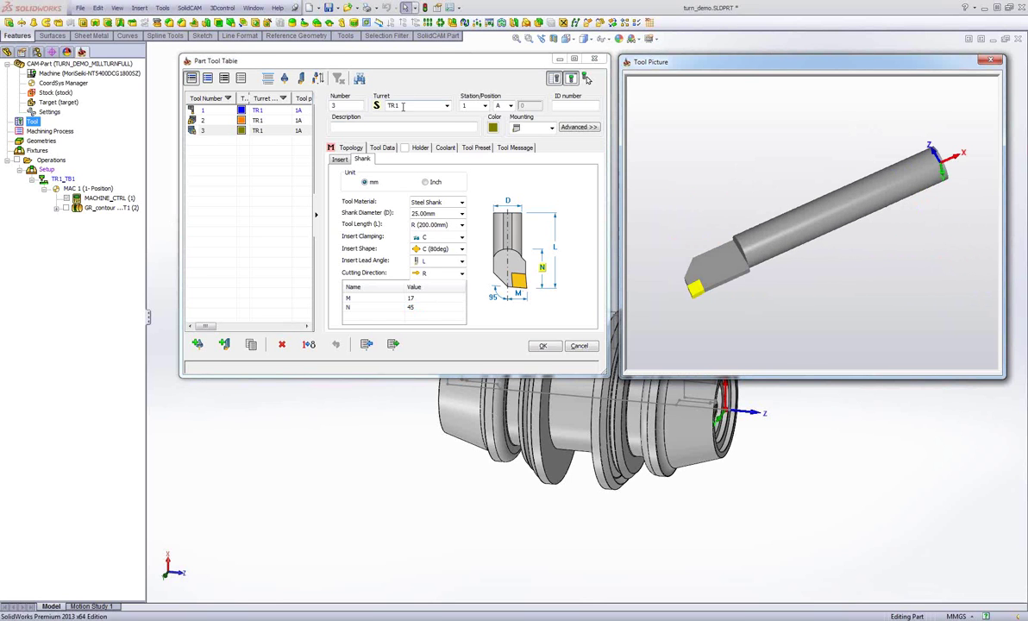
pyautogui.click(224, 344)
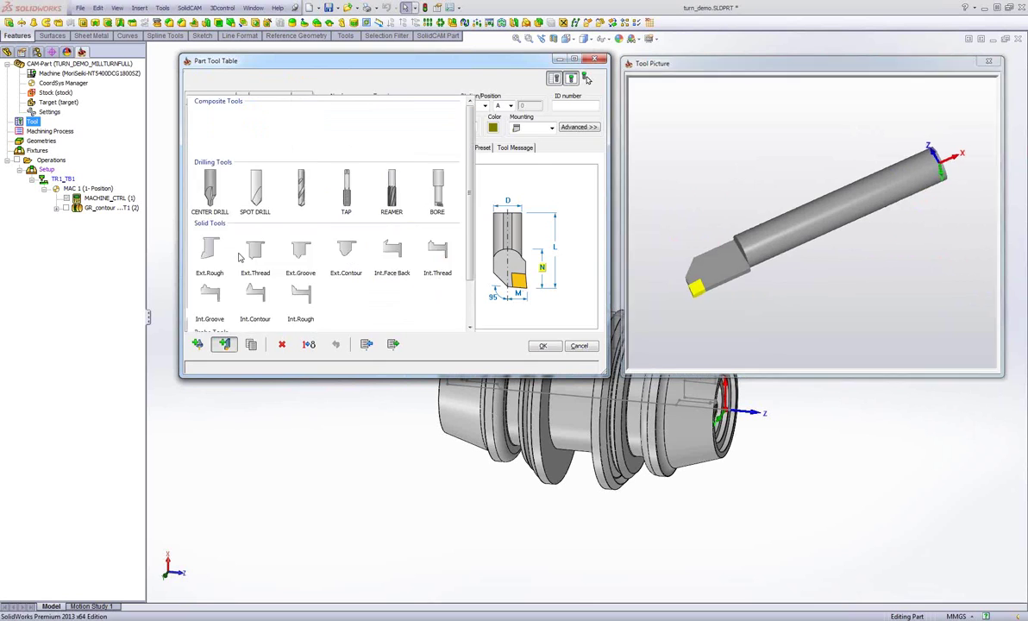
pyautogui.click(422, 128)
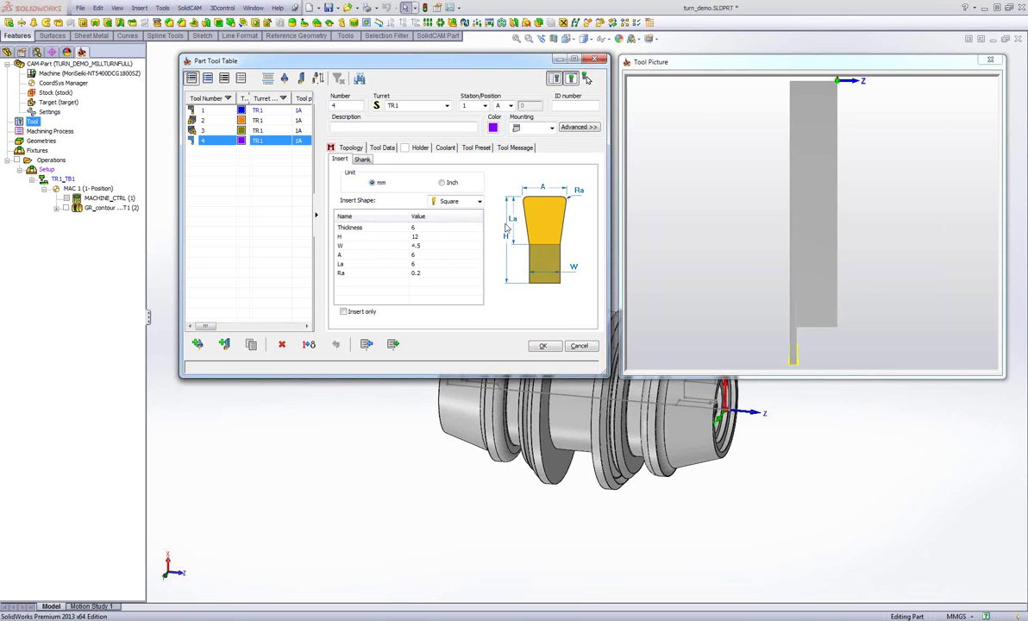
# Set the external grooving tool's shank type to Face and inspect its 3D shape
pyautogui.click(361, 159)
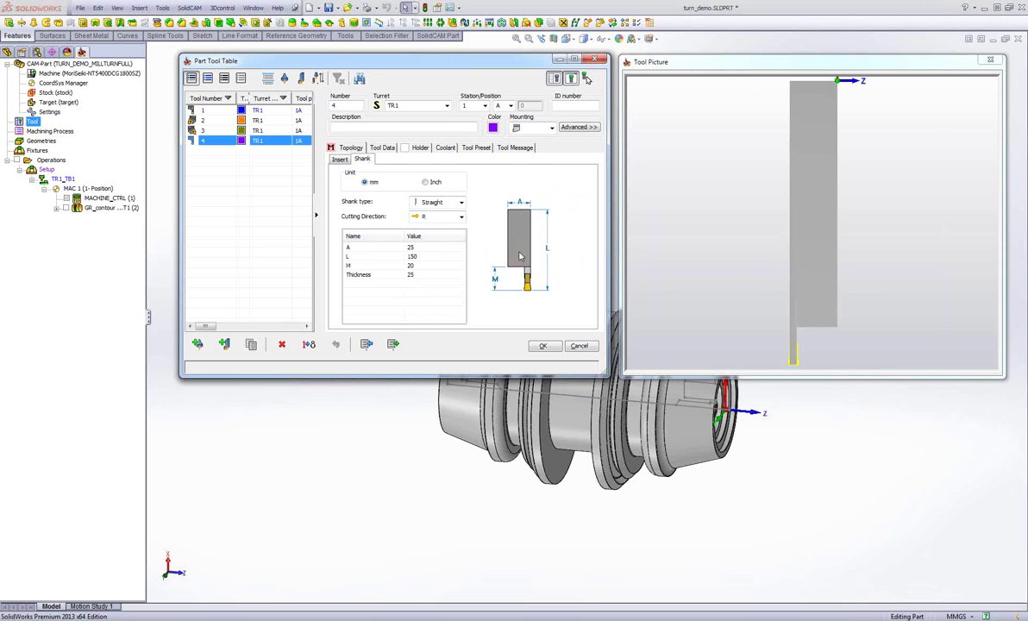
pyautogui.click(437, 202)
pyautogui.click(423, 267)
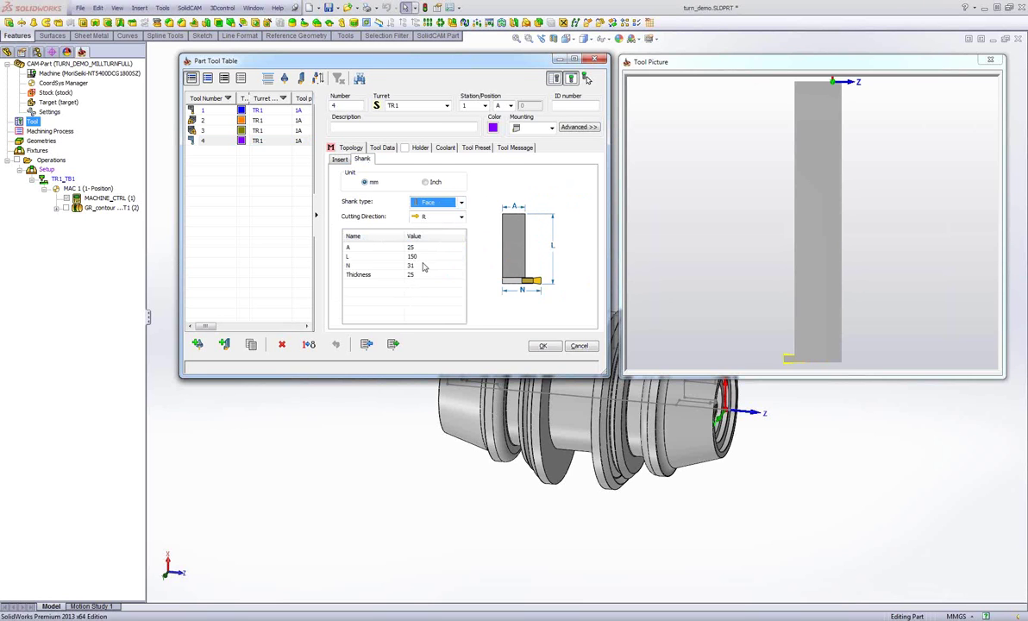
pyautogui.moveTo(771, 321); pyautogui.dragTo(759, 285)
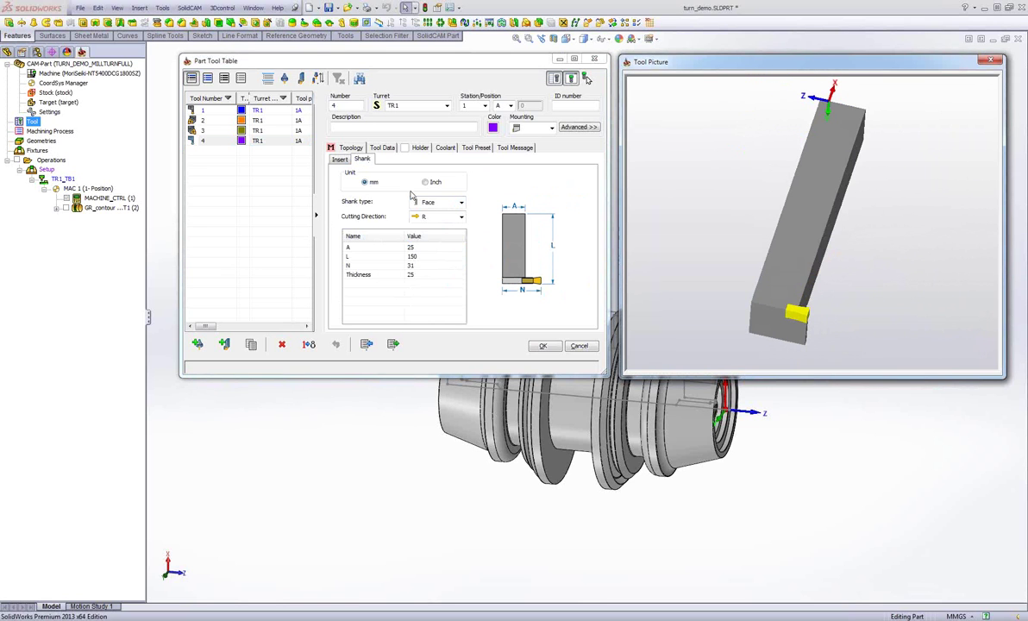
# Add an Int. Grooving composite tool to the part tool table and inspect its 3D shape from several angles
pyautogui.click(197, 344)
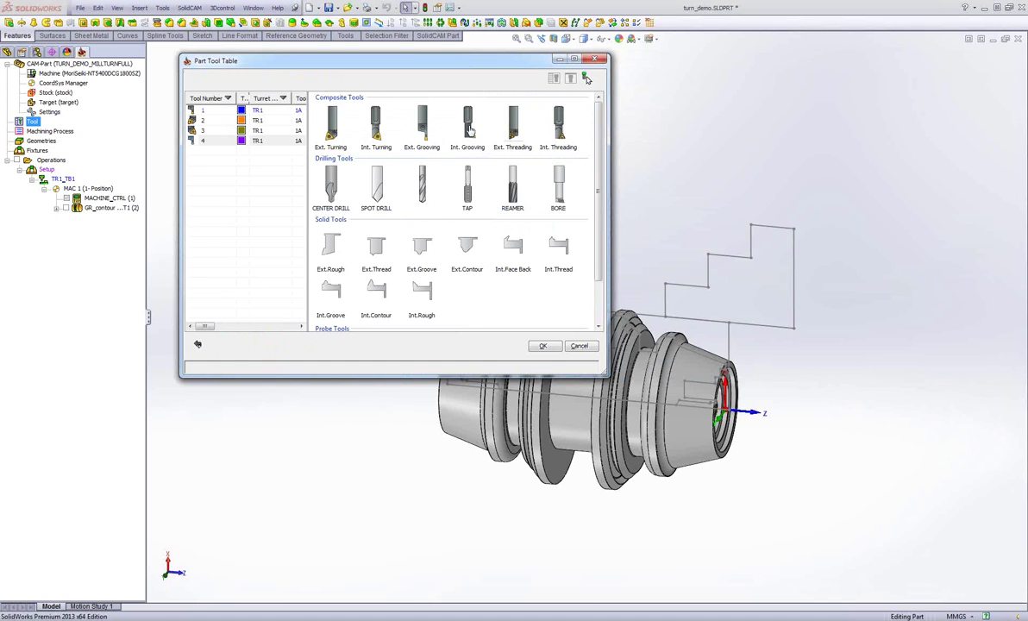
pyautogui.click(469, 129)
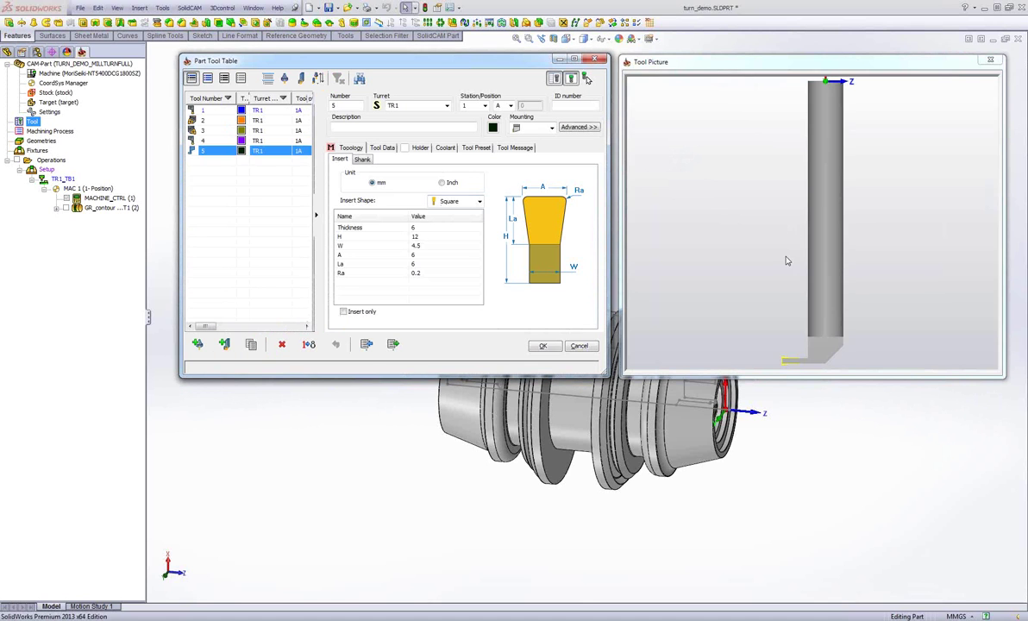
pyautogui.moveTo(787, 260); pyautogui.dragTo(783, 231)
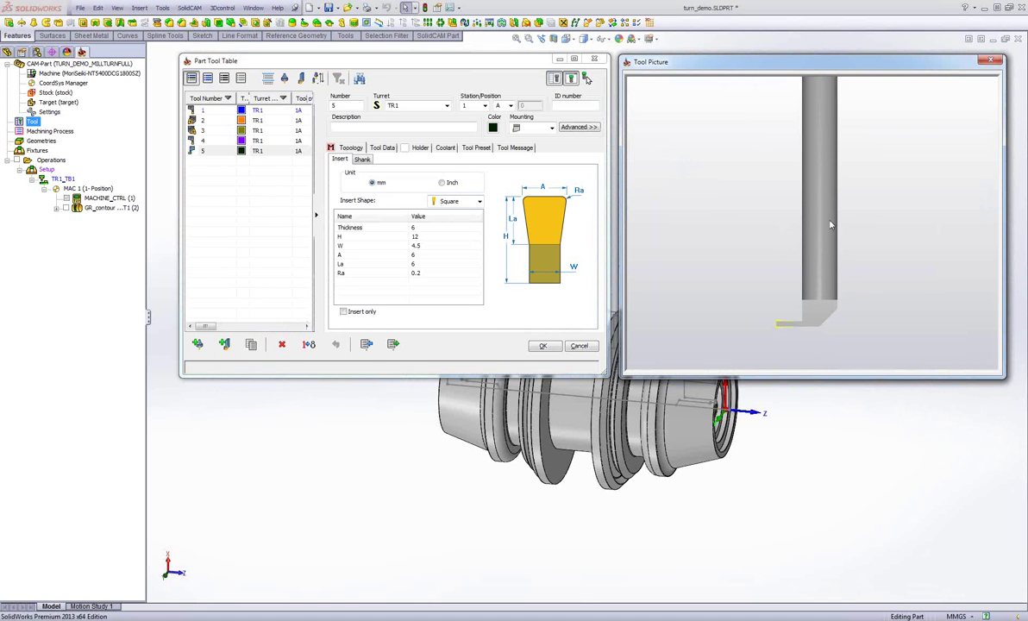
pyautogui.moveTo(824, 235); pyautogui.dragTo(827, 175)
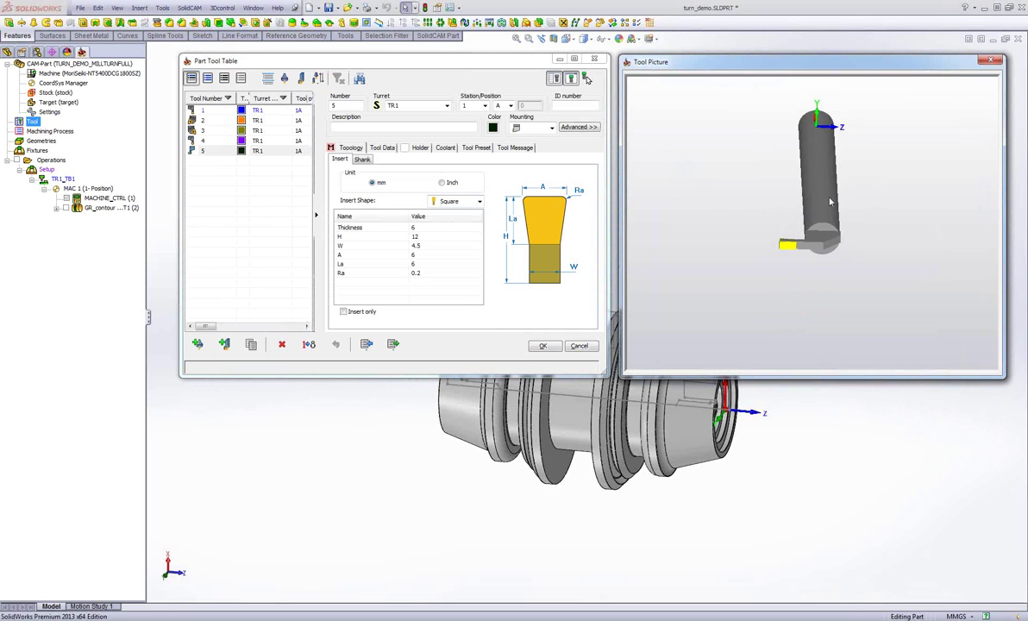
pyautogui.moveTo(825, 217); pyautogui.dragTo(818, 240, button='middle')
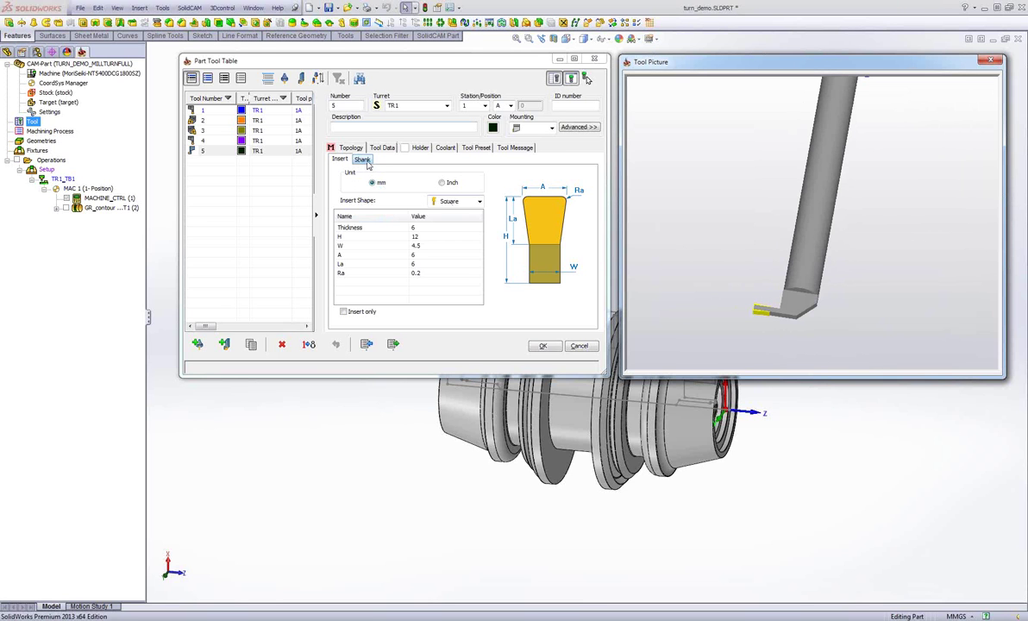
pyautogui.moveTo(802, 216); pyautogui.dragTo(749, 228, button='middle')
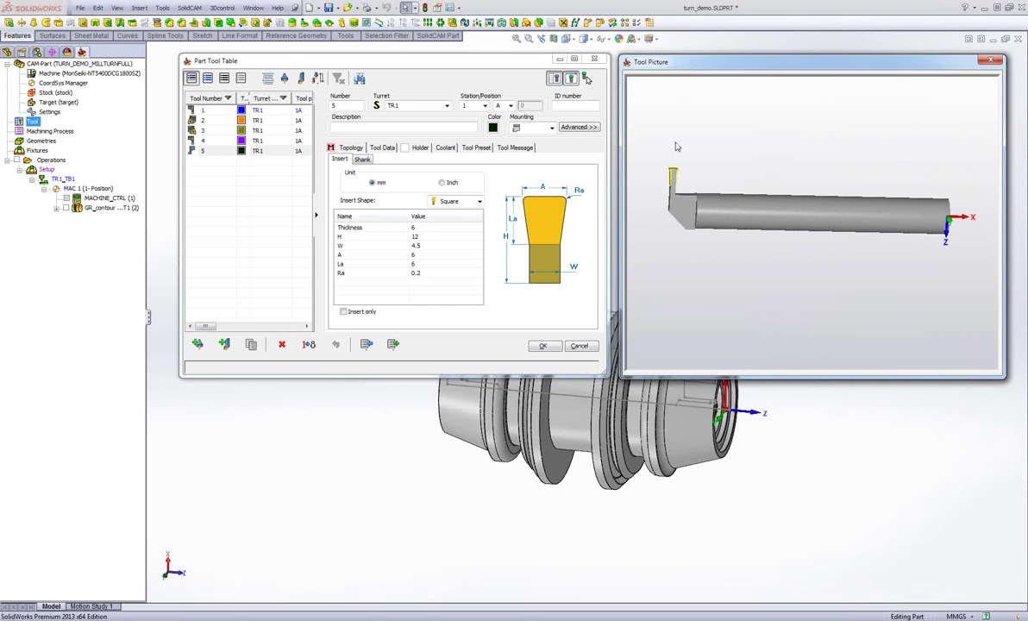
# Compare the Straight and Face shank types of the internal grooving tool, ending with Face
pyautogui.click(362, 160)
pyautogui.click(447, 203)
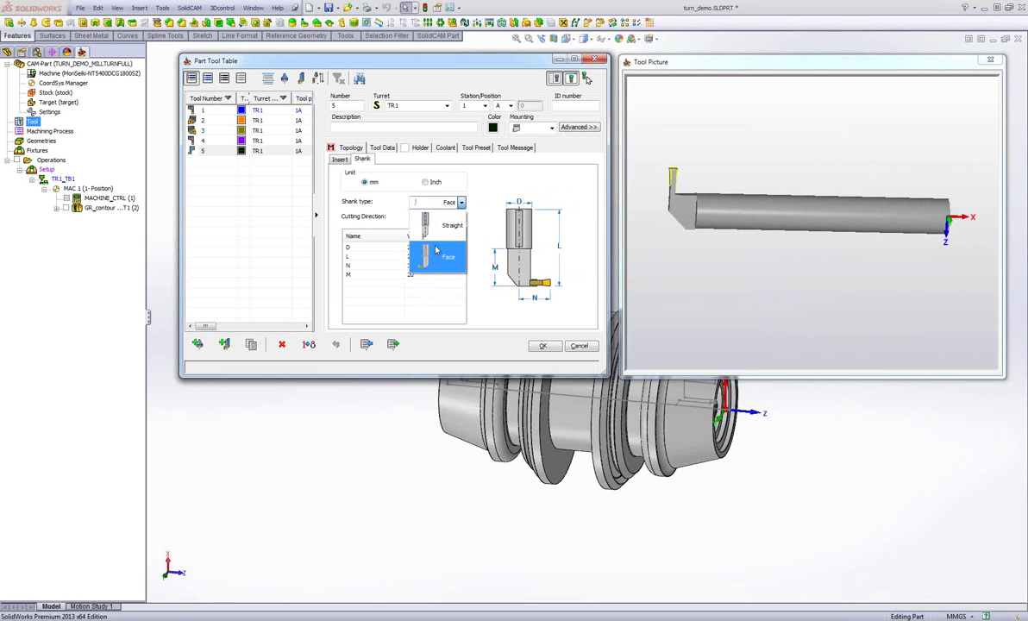
pyautogui.click(434, 232)
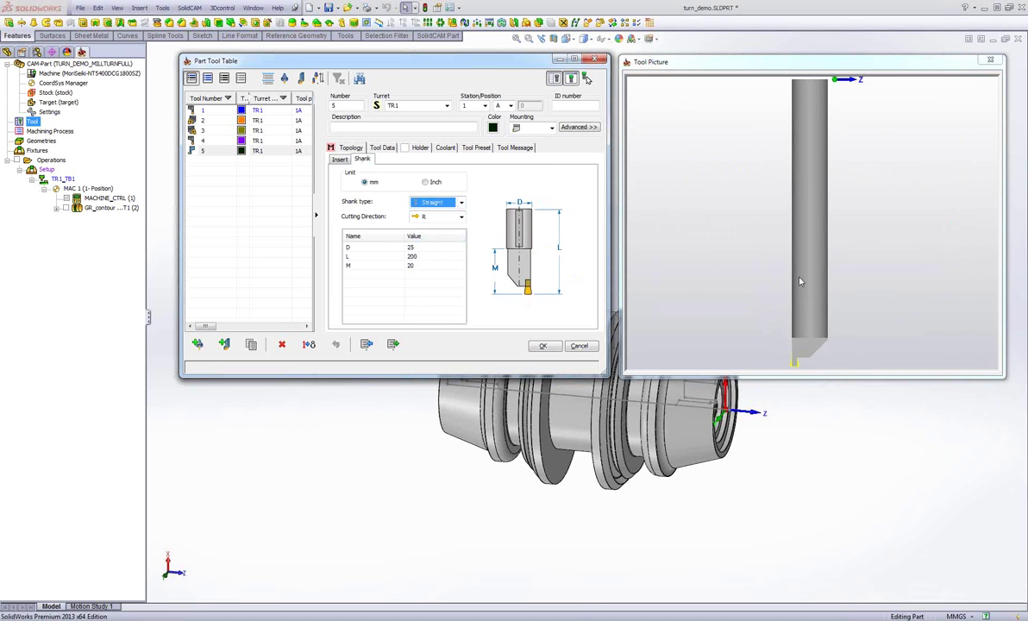
pyautogui.moveTo(800, 292); pyautogui.dragTo(727, 208, button='middle')
pyautogui.click(433, 204)
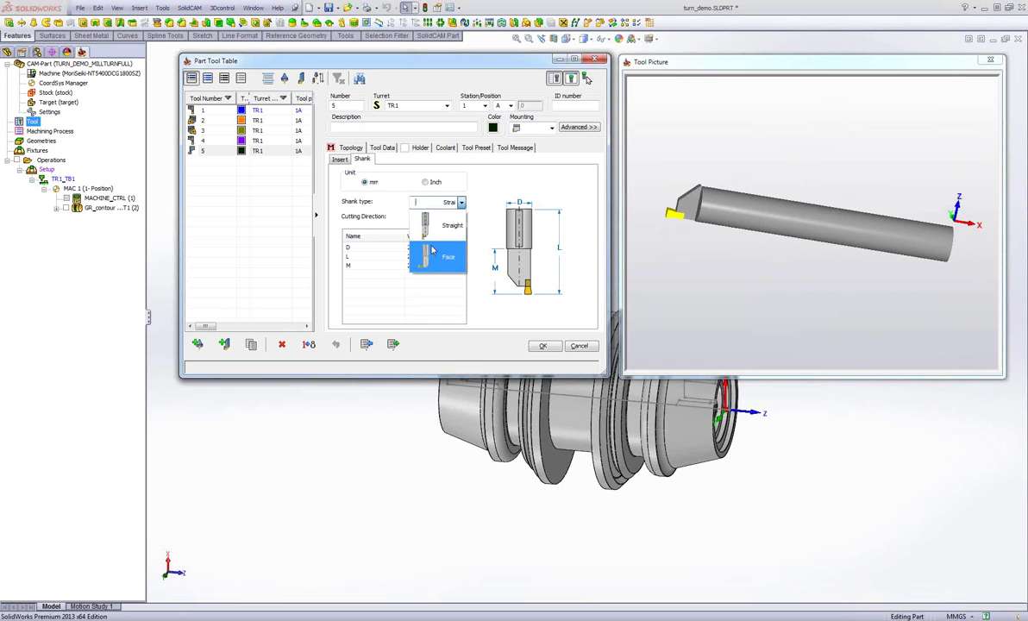
pyautogui.click(430, 257)
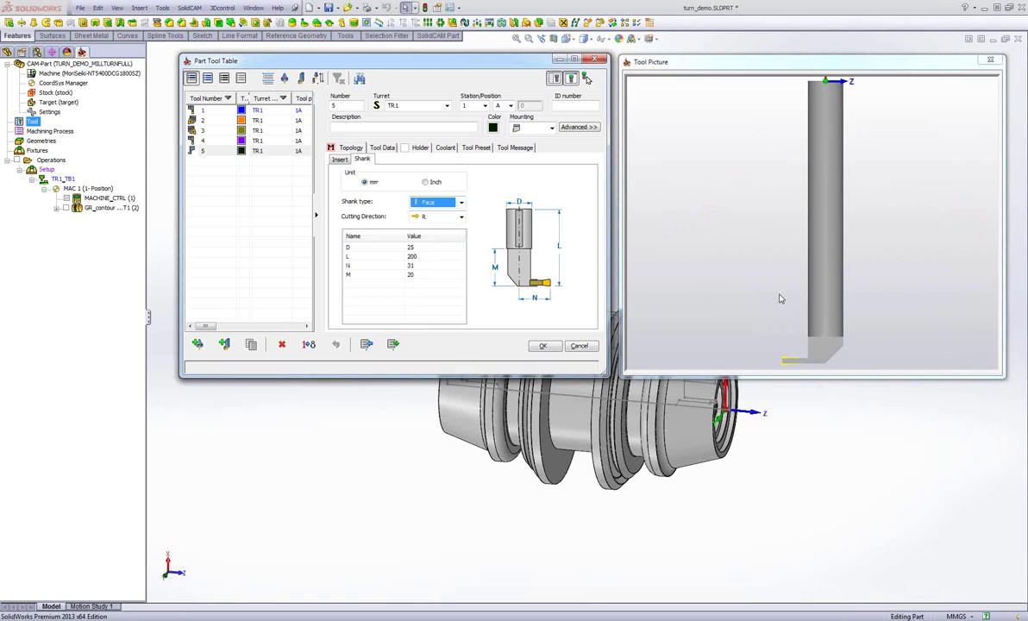
pyautogui.moveTo(779, 299); pyautogui.dragTo(727, 257, button='middle')
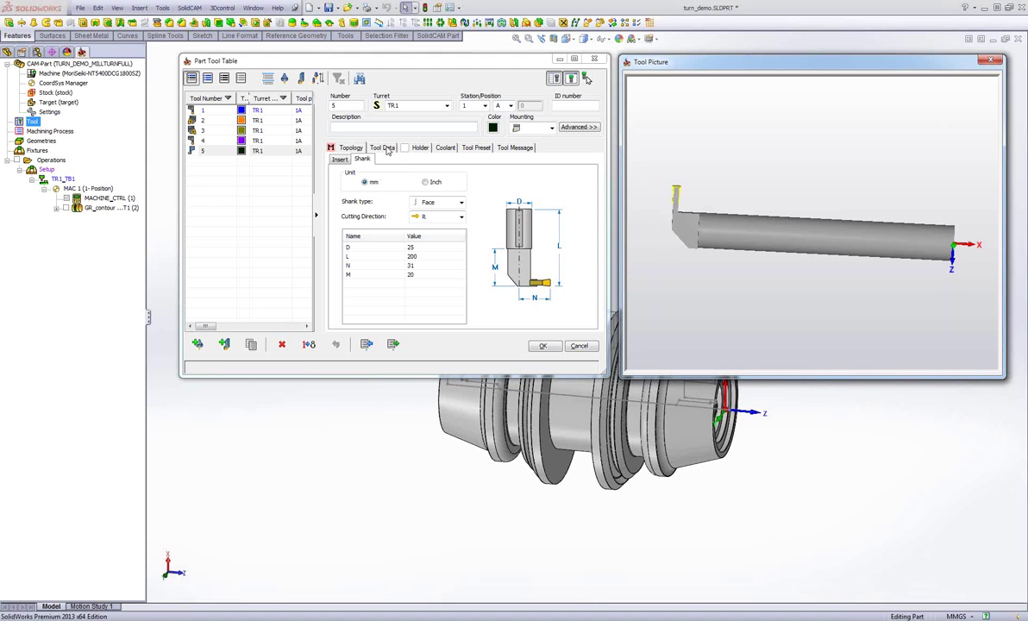
# Examine the recess around the inner boss at the part's front end, and close the part tool table without saving it
pyautogui.click(224, 344)
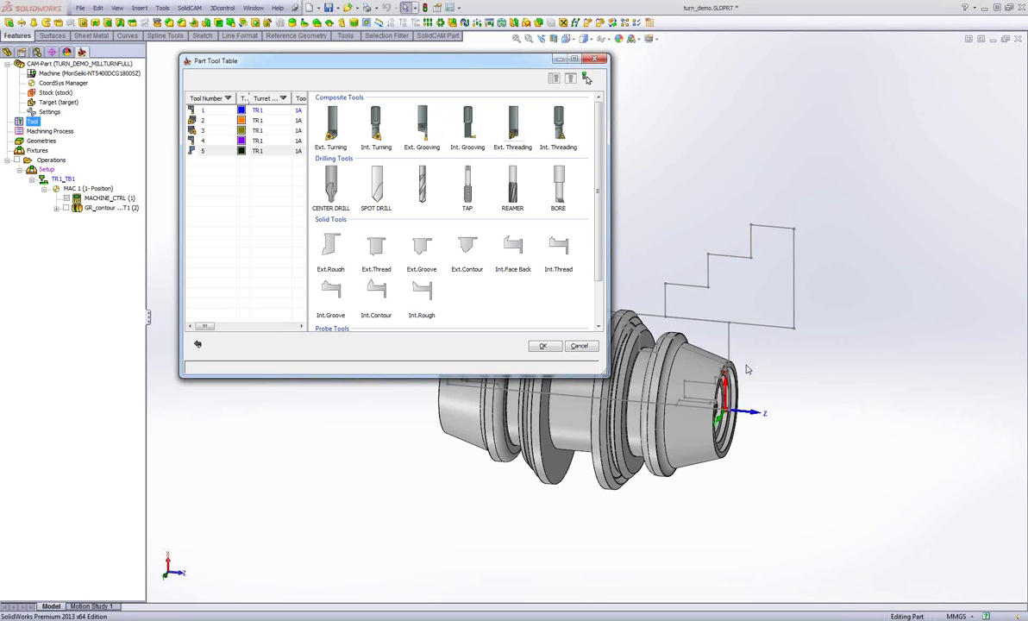
pyautogui.moveTo(747, 369)
pyautogui.mouseDown(button='middle')
pyautogui.moveTo(695, 414)
pyautogui.moveTo(707, 384)
pyautogui.moveTo(681, 362)
pyautogui.mouseUp(button='middle')
pyautogui.click(676, 352)
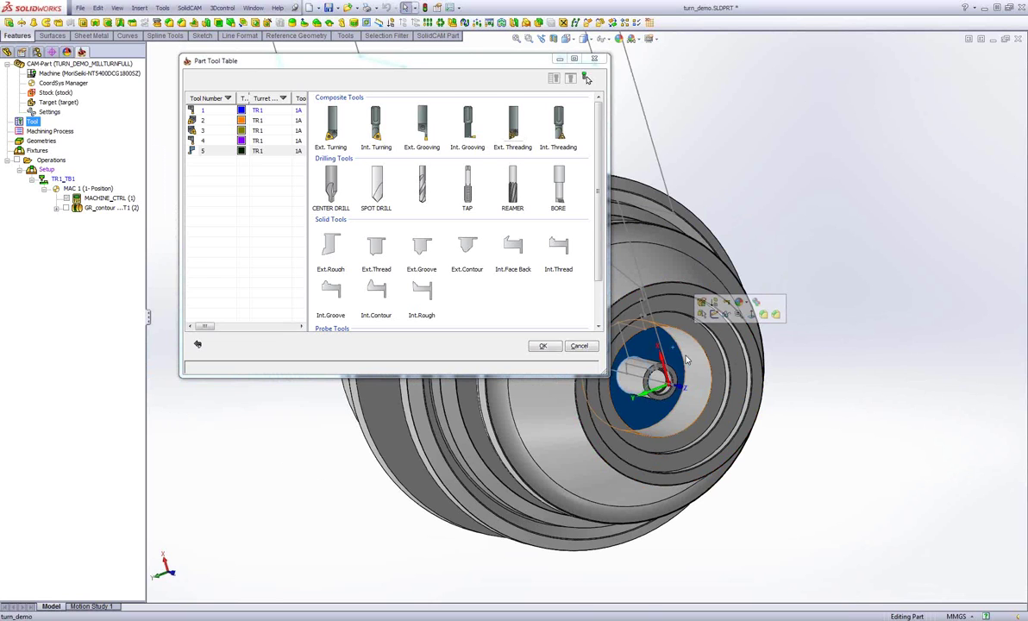
pyautogui.click(812, 278)
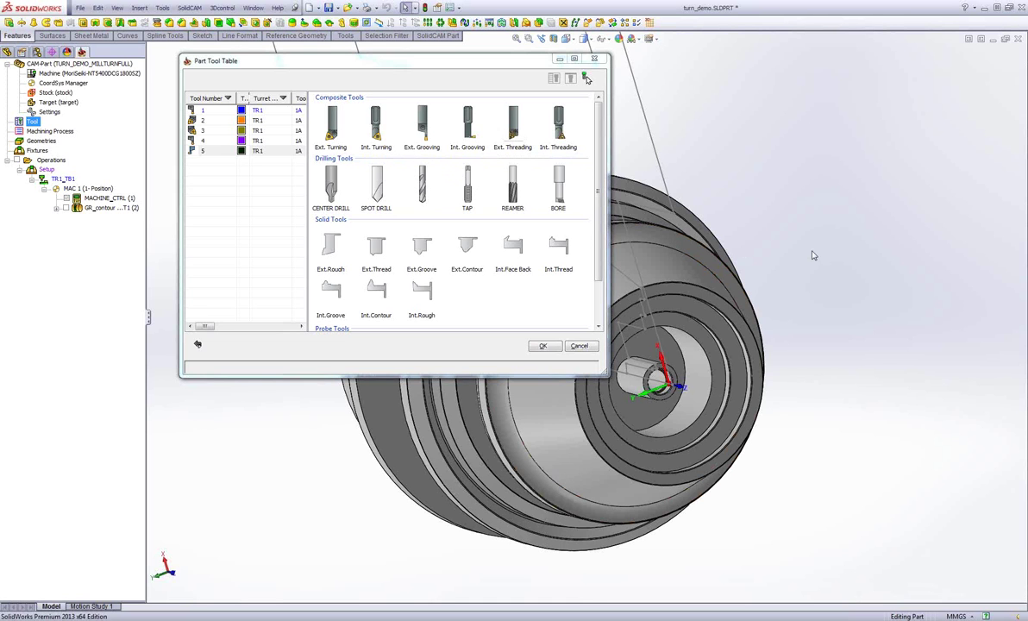
pyautogui.moveTo(811, 255); pyautogui.dragTo(841, 258, button='middle')
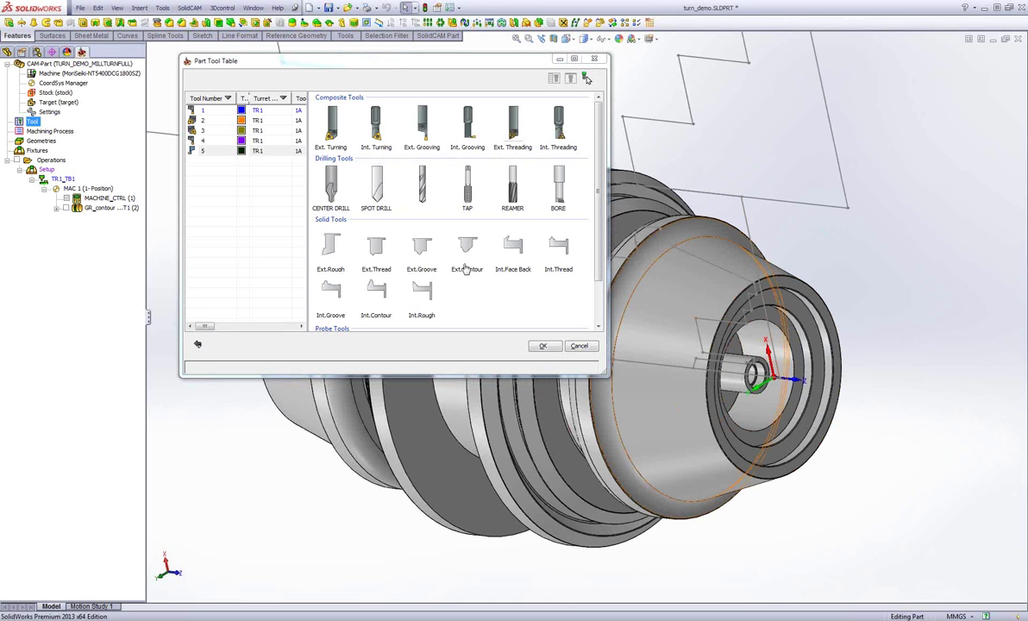
pyautogui.click(579, 345)
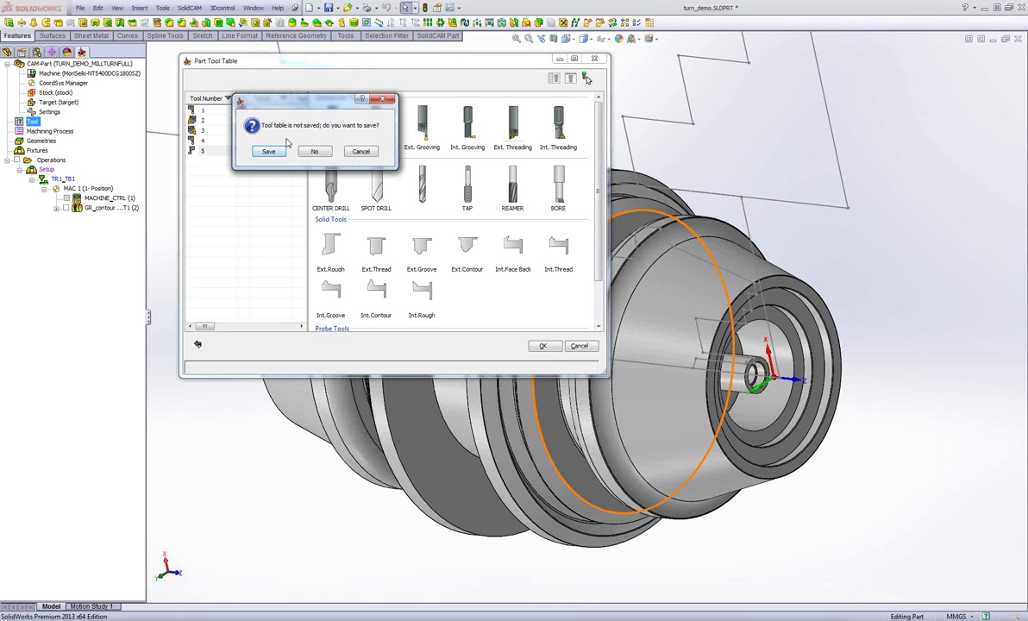
pyautogui.click(314, 150)
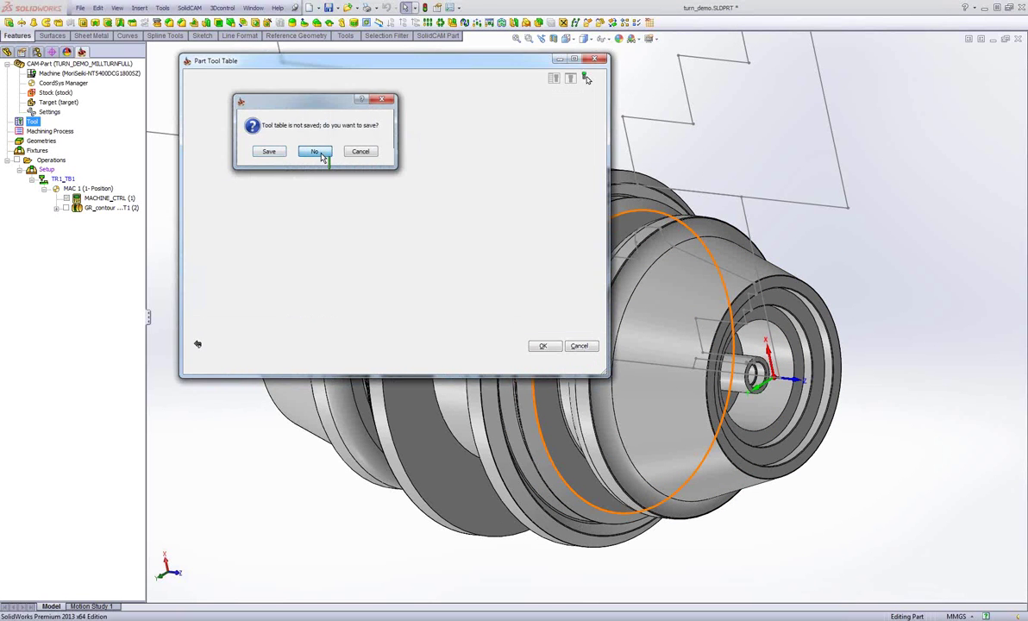
# Delete the GR_contour grooving operation and the MACHINE_CTRL operation from the CAM tree
pyautogui.click(111, 209)
pyautogui.press('Delete')
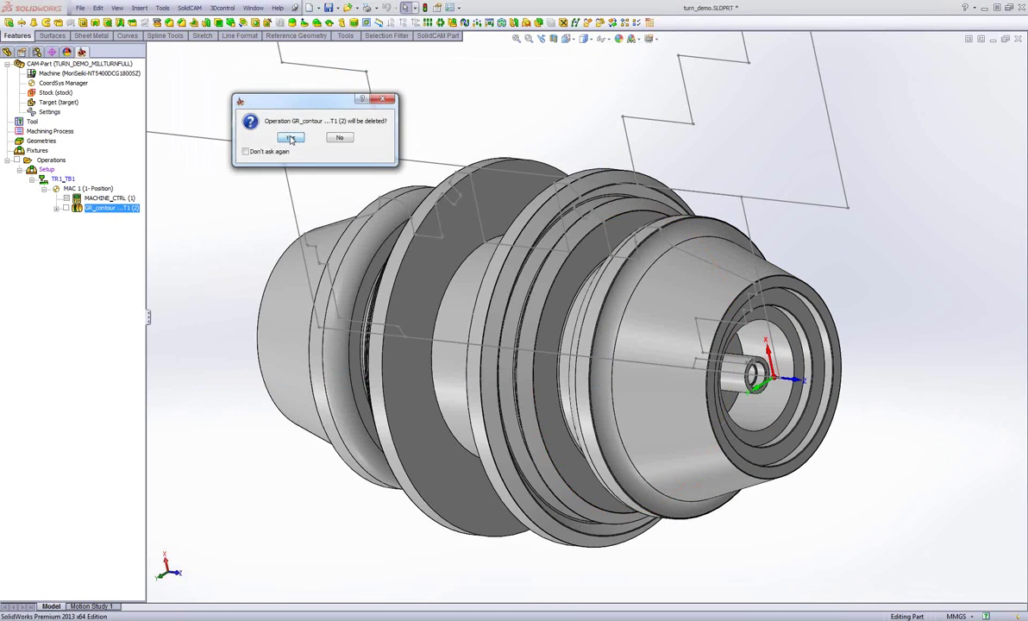
pyautogui.press('Return')
pyautogui.press('Delete')
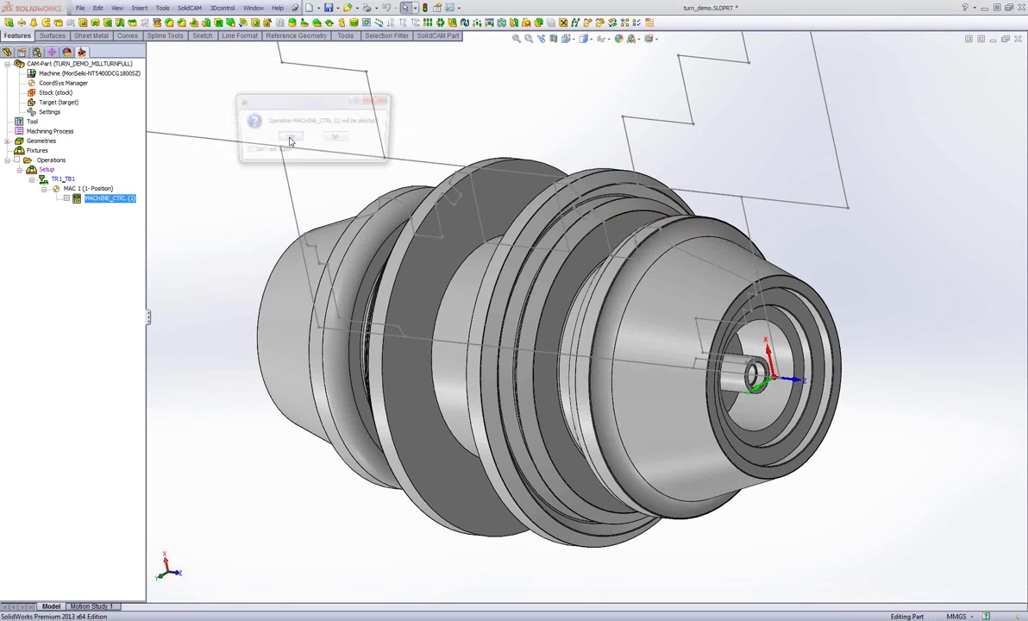
pyautogui.click(292, 136)
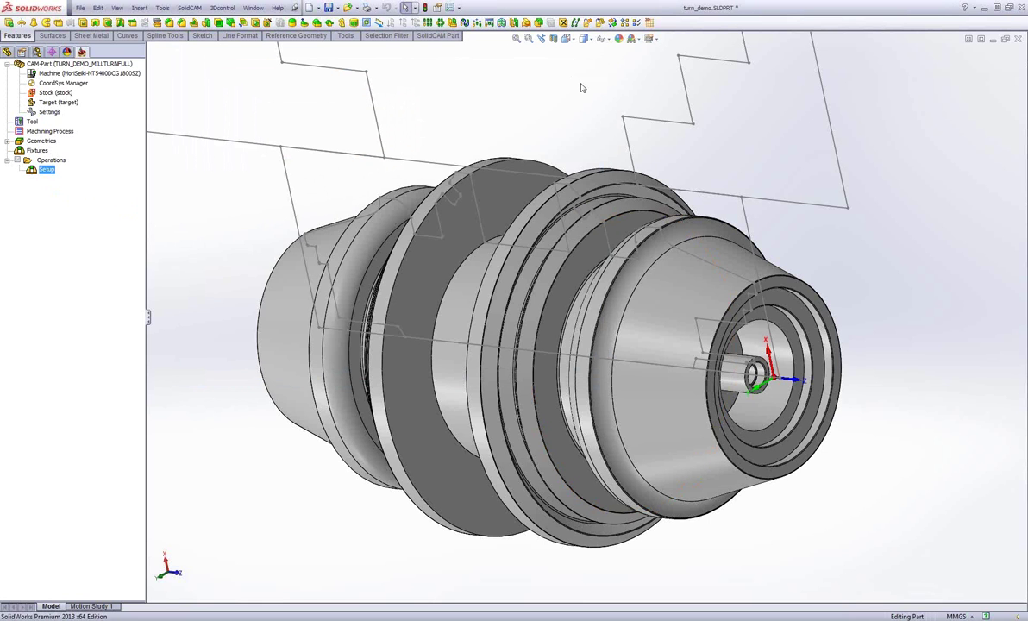
pyautogui.click(654, 120)
pyautogui.click(696, 91)
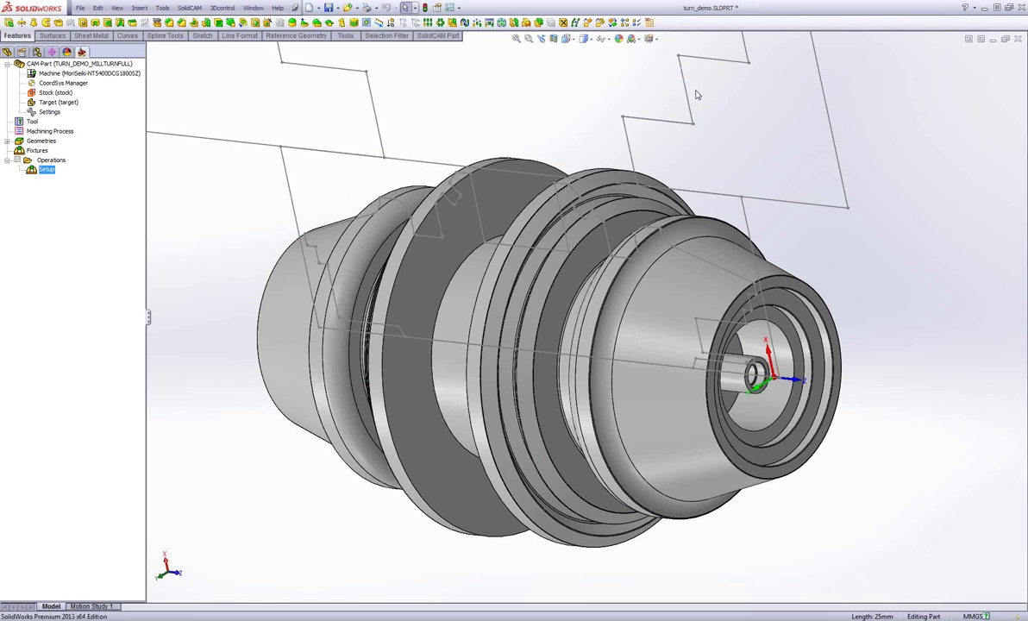
# Add a turning operation of the Grooving type to the CAM part's operations
pyautogui.rightClick(50, 160)
pyautogui.moveTo(173, 190)
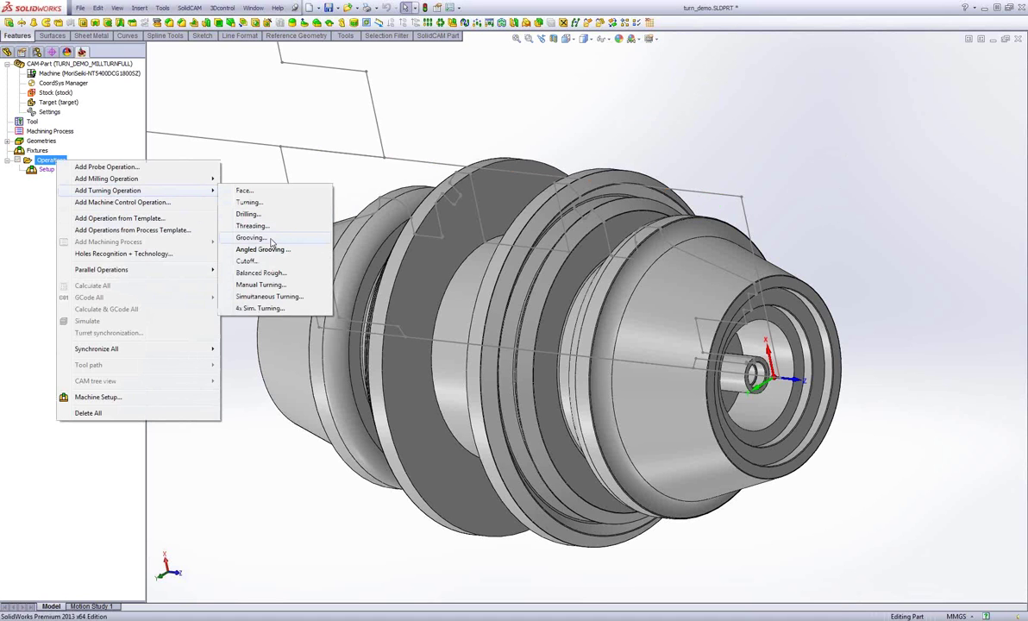
pyautogui.click(252, 238)
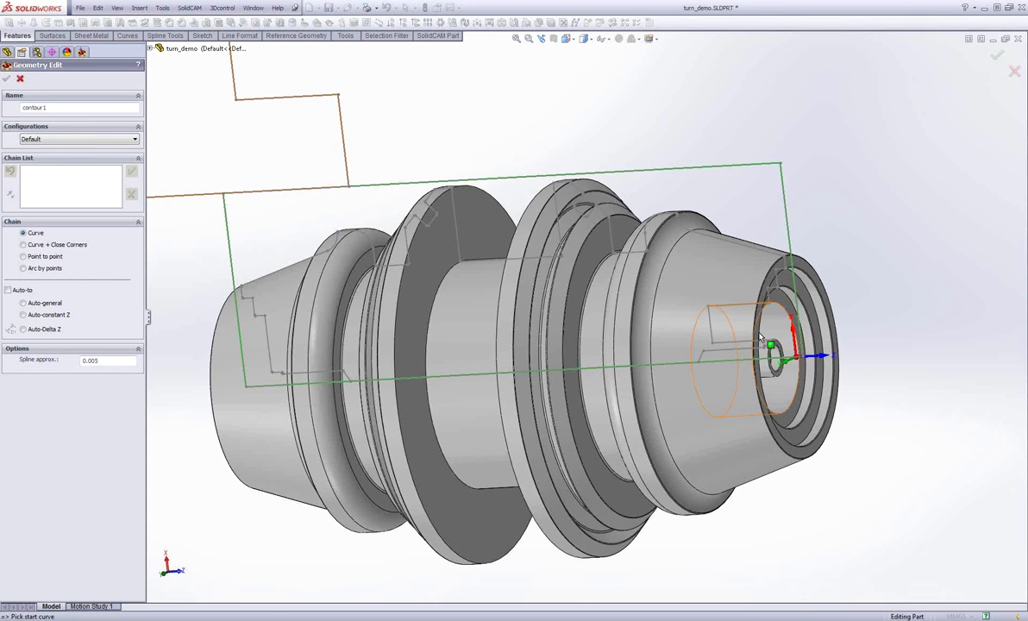
# Define the grooving geometry as one curve chain along the three-line profile of the front-end recess, with both ends auto-extended to the stock
pyautogui.scroll(-5, 601, 275)
pyautogui.click(604, 273)
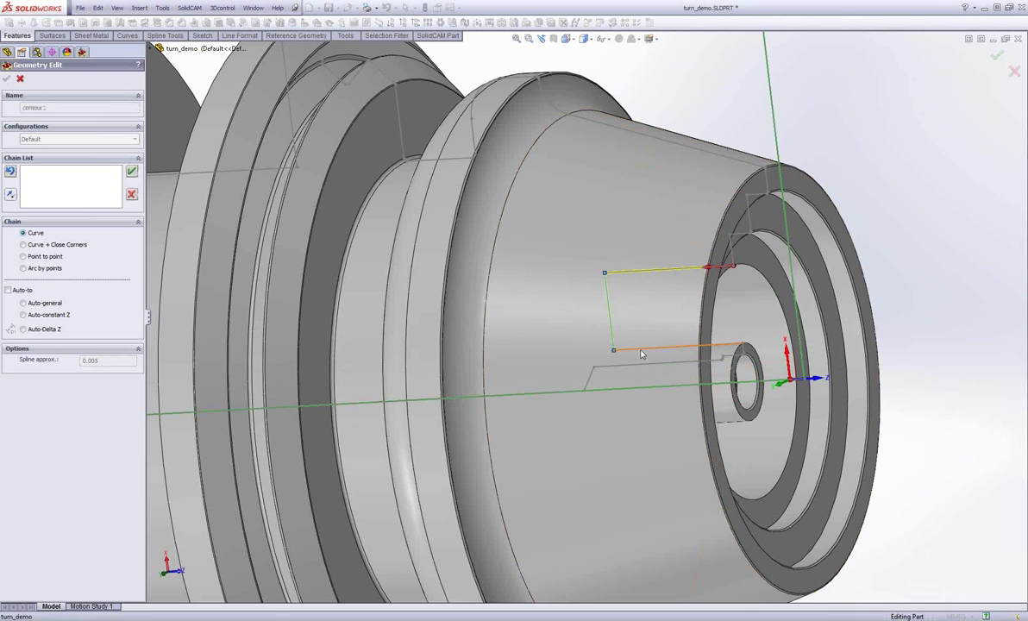
pyautogui.click(640, 350)
pyautogui.click(131, 170)
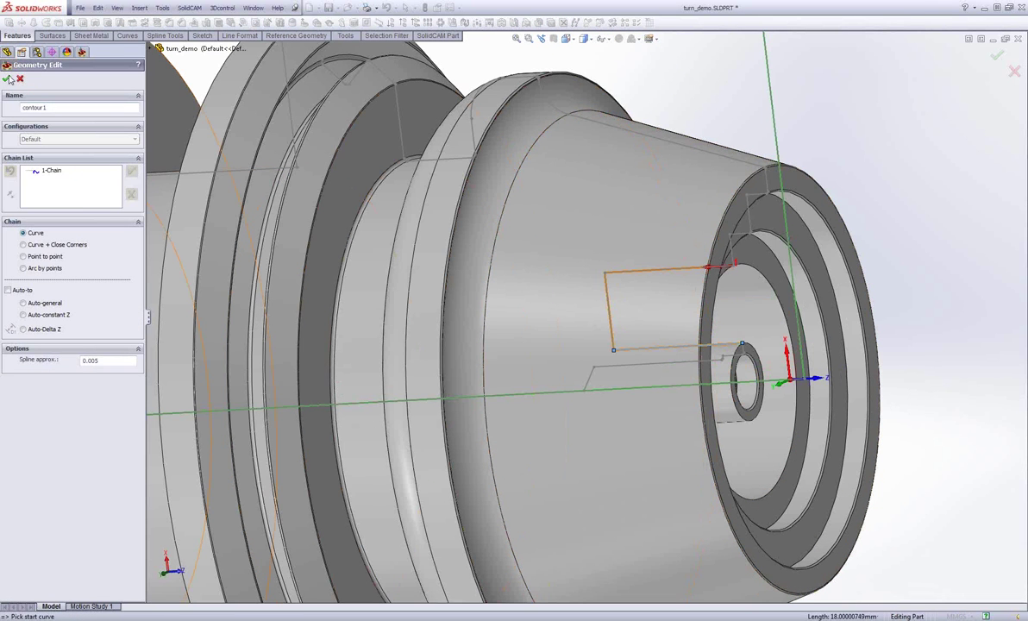
pyautogui.click(7, 77)
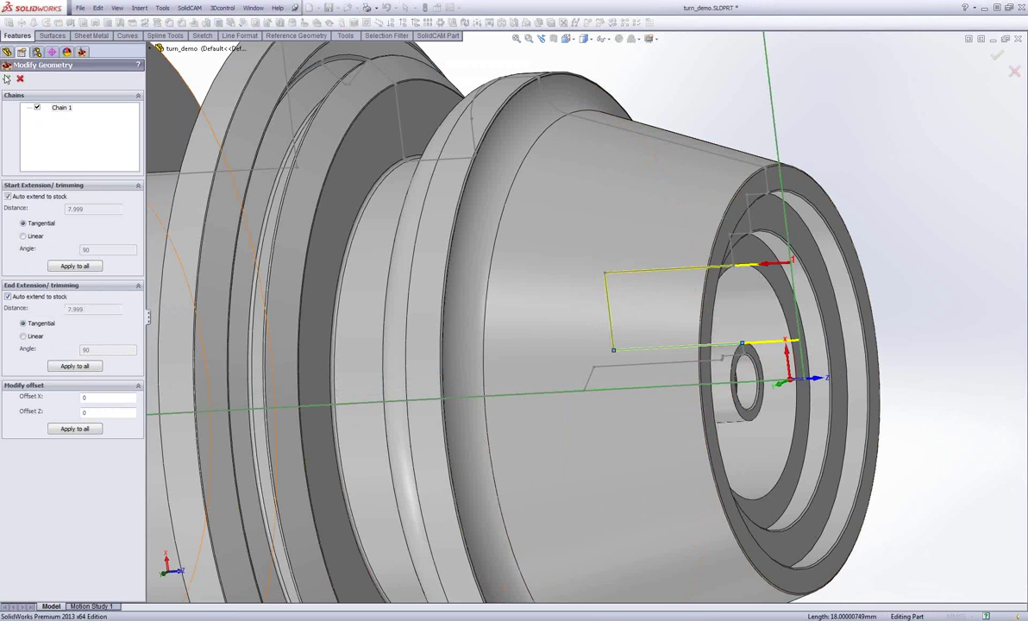
pyautogui.click(7, 78)
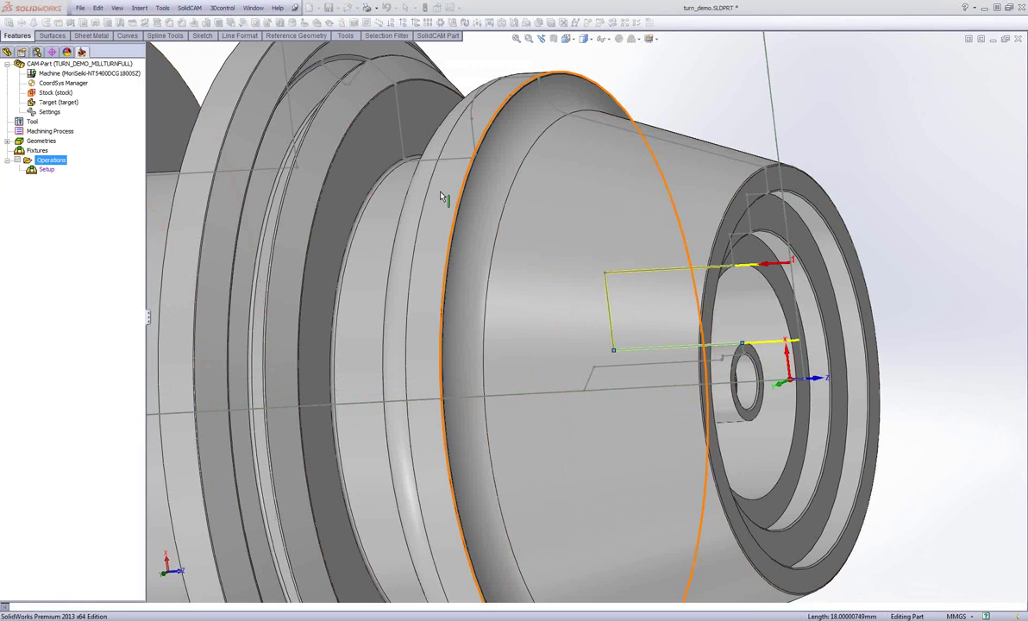
# Assign external grooving tool 1 from turret TR1 to the grooving operation and orient it toward the part's front face, at a B-angle of -90
pyautogui.click(216, 127)
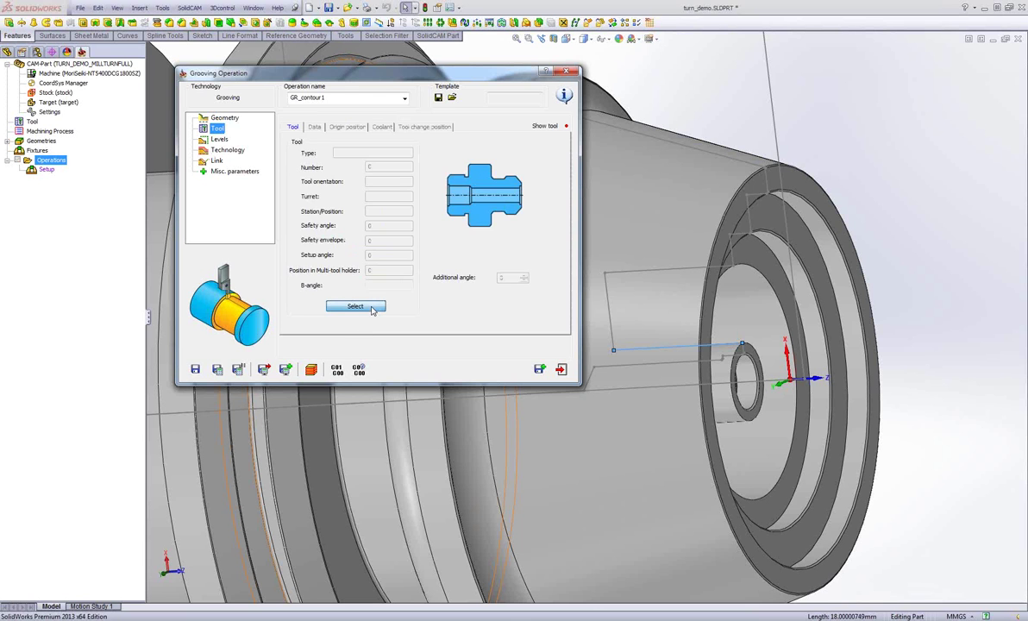
pyautogui.click(372, 307)
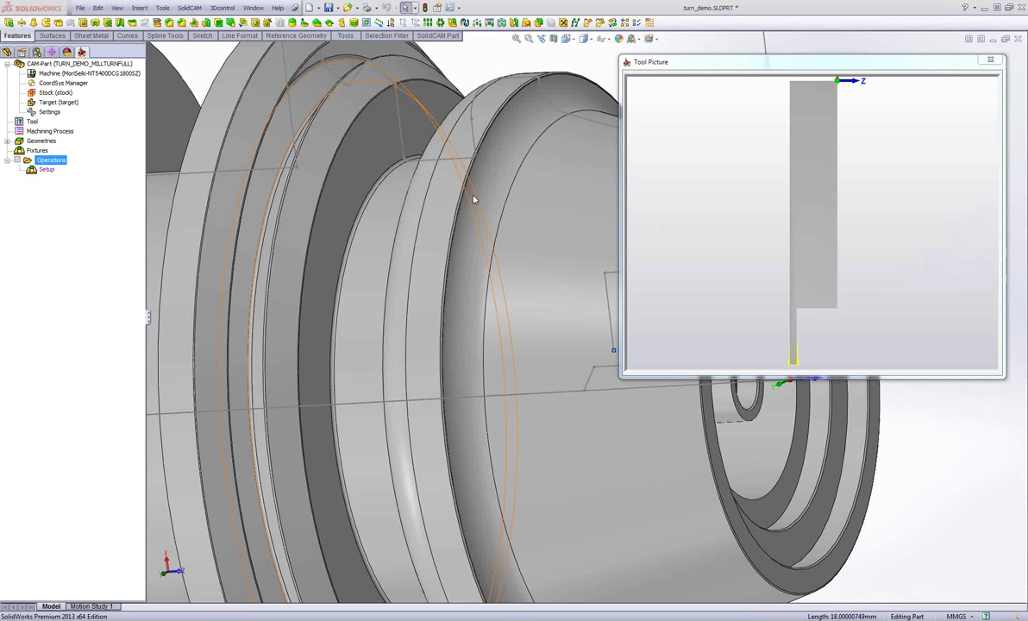
pyautogui.click(821, 294)
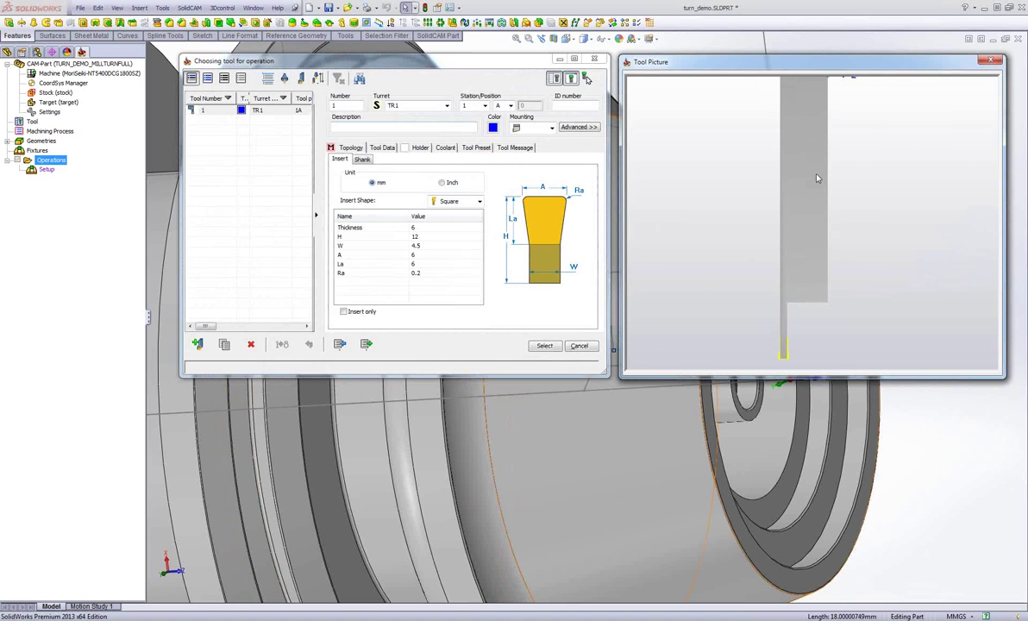
pyautogui.click(544, 346)
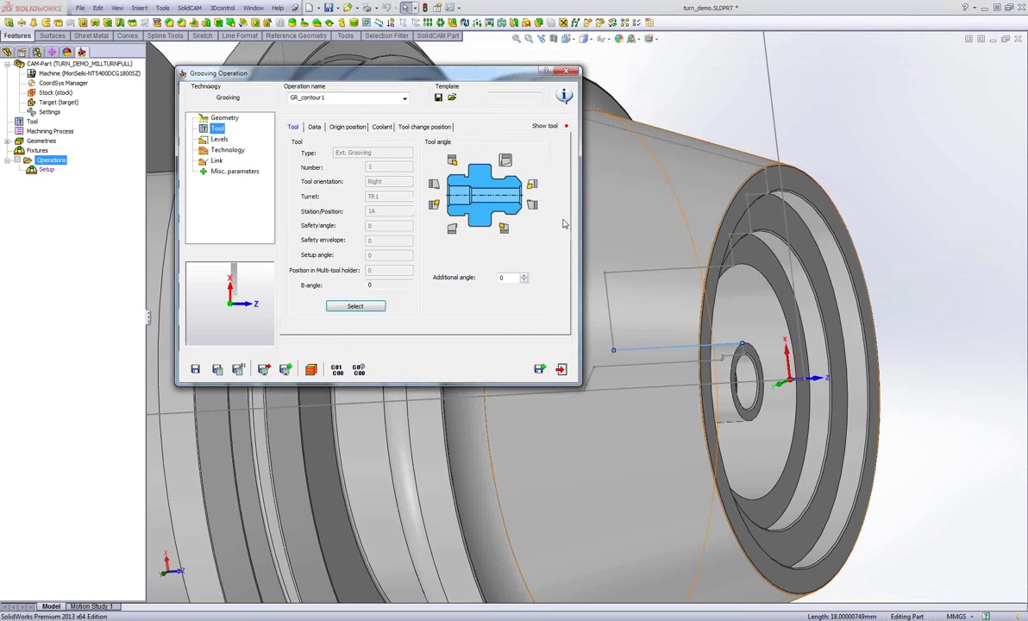
pyautogui.click(532, 186)
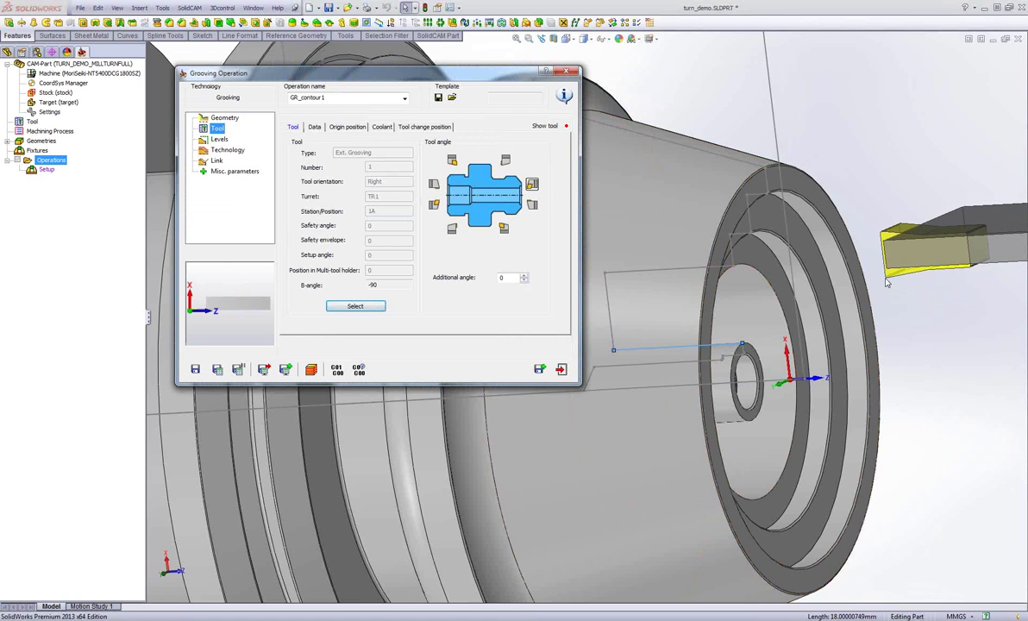
# Set the grooving operation's technology mode to front-face grooving
pyautogui.click(219, 140)
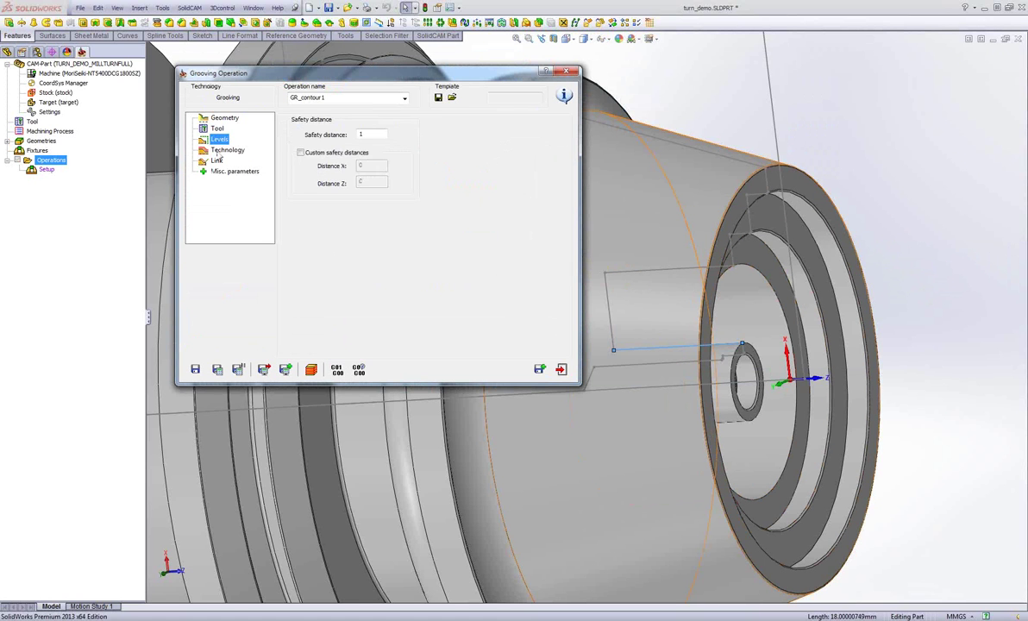
pyautogui.click(225, 150)
pyautogui.click(368, 155)
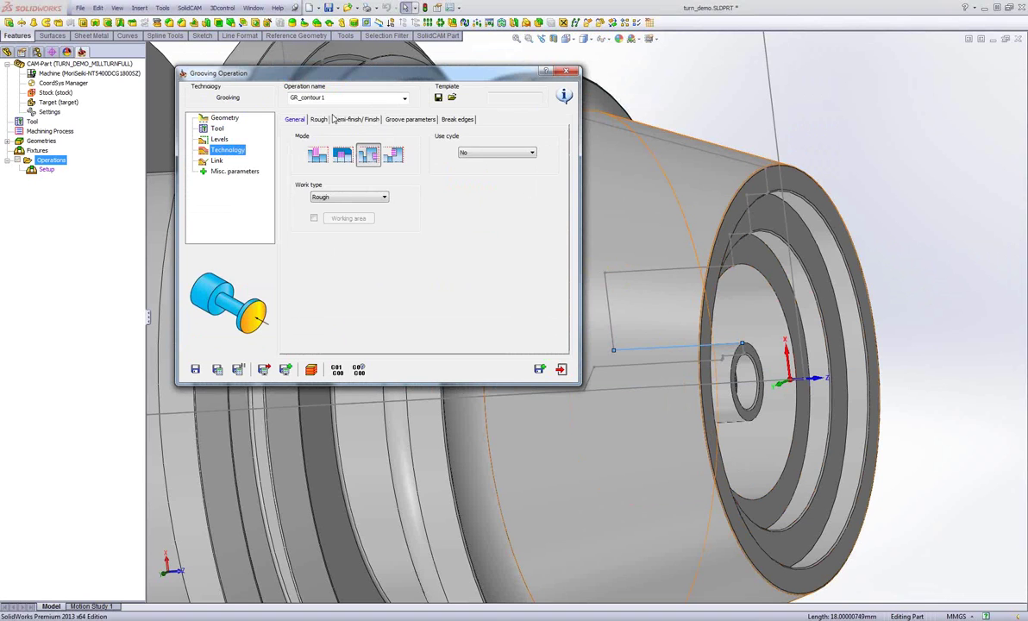
# Set roughing to a single step down, the From middle outside direction and the Smooth rough type
pyautogui.click(318, 119)
pyautogui.click(324, 147)
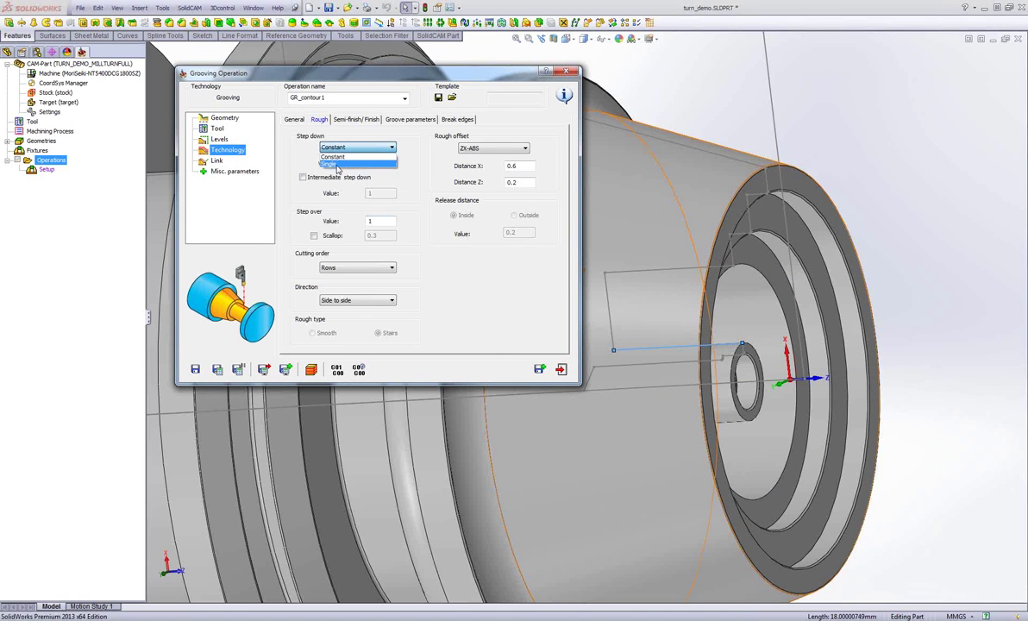
pyautogui.click(324, 160)
pyautogui.click(349, 300)
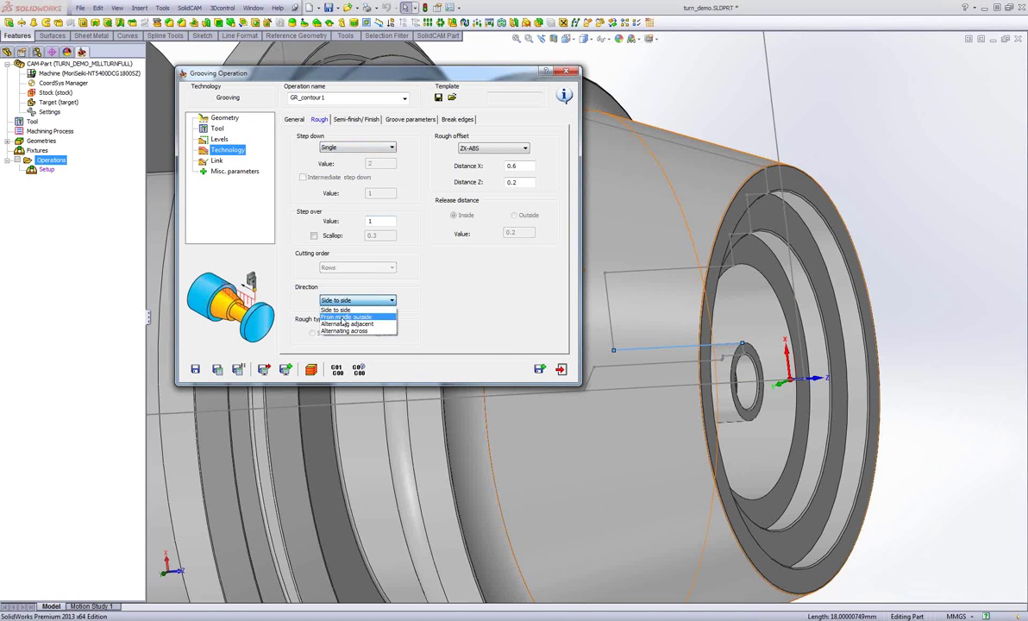
pyautogui.click(340, 325)
pyautogui.click(313, 333)
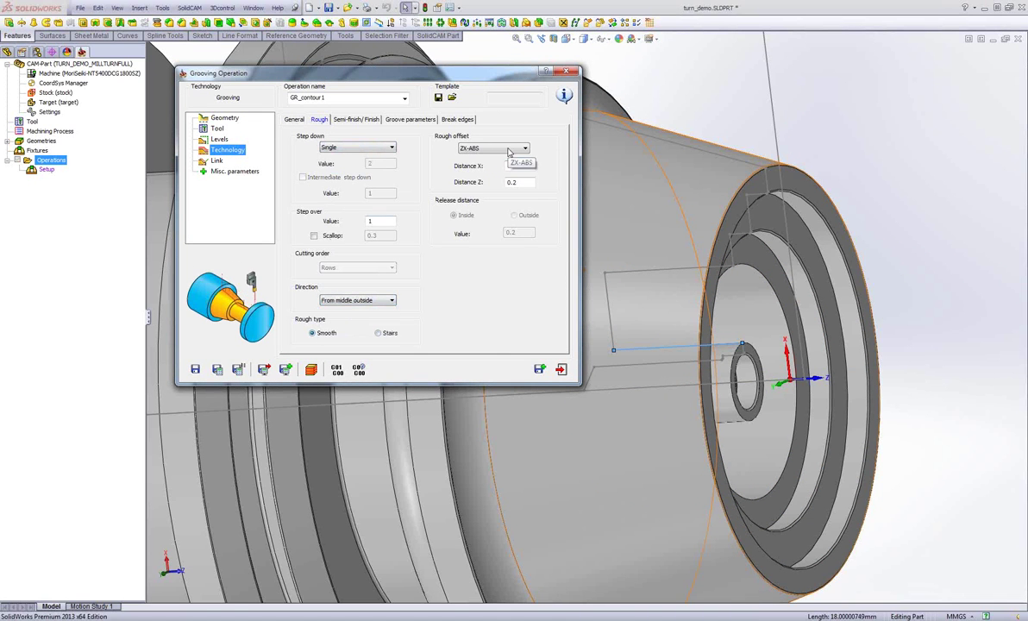
# Set the rough offset to a Distance of 0.3 and the step over value to 3
pyautogui.click(485, 152)
pyautogui.click(485, 159)
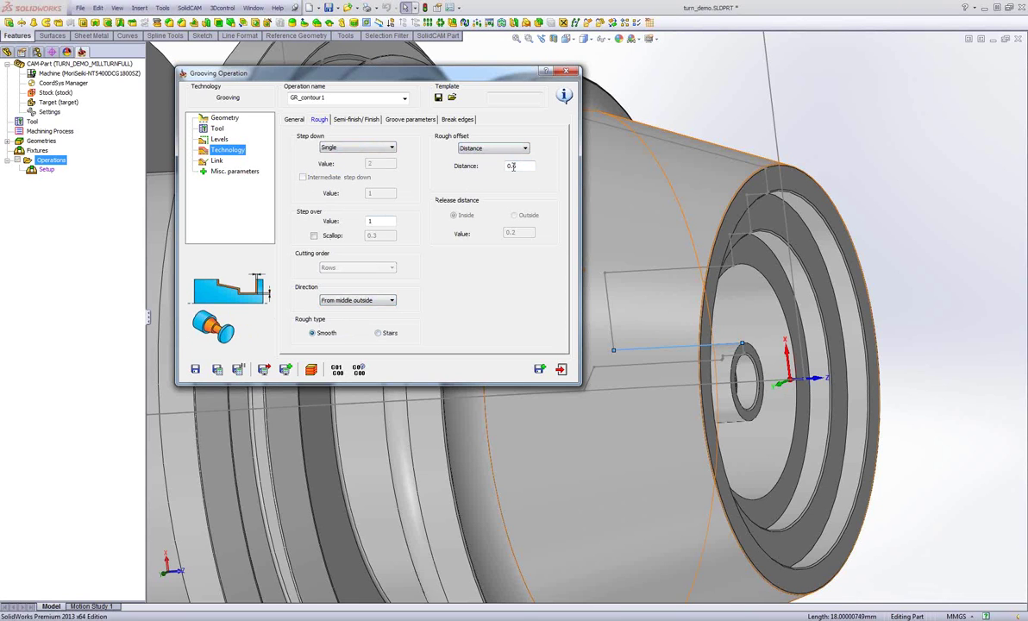
pyautogui.doubleClick(512, 166)
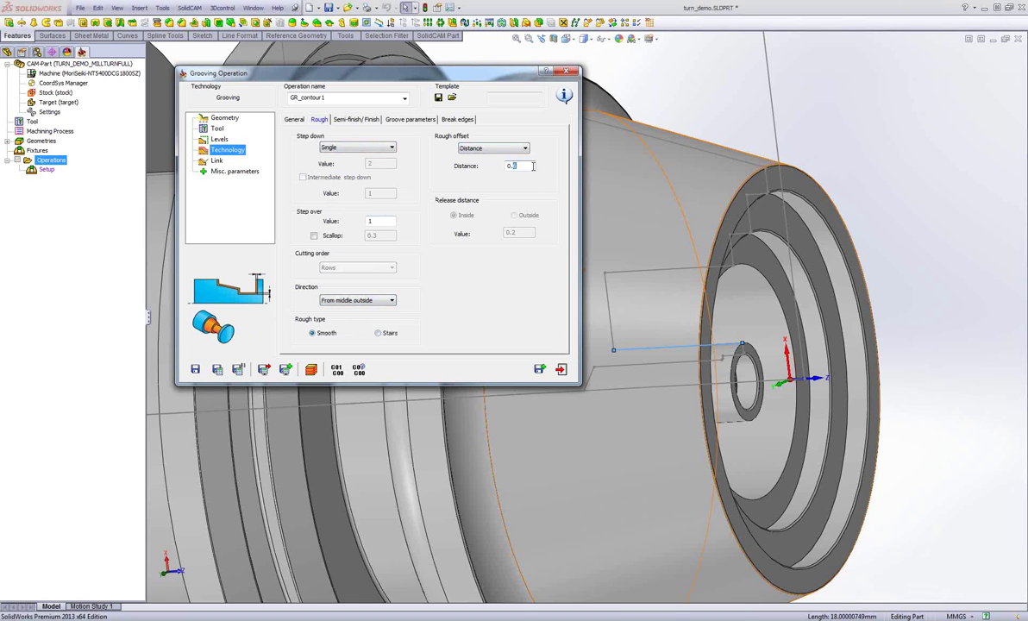
pyautogui.click(359, 221)
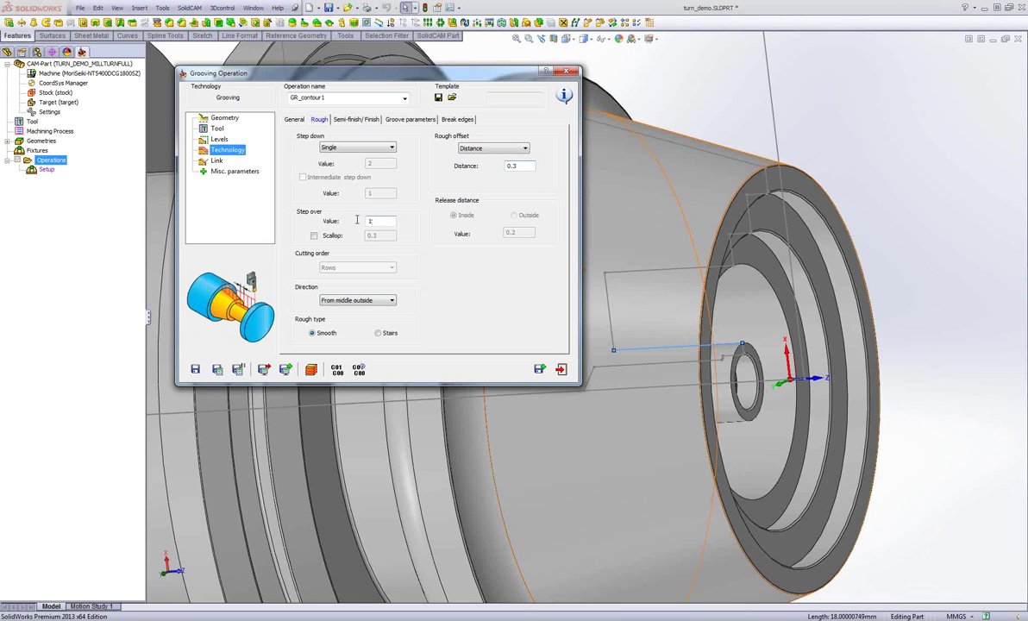
pyautogui.write('3')
# Turn off the finish pass of the grooving operation by setting Finish to No
pyautogui.click(356, 119)
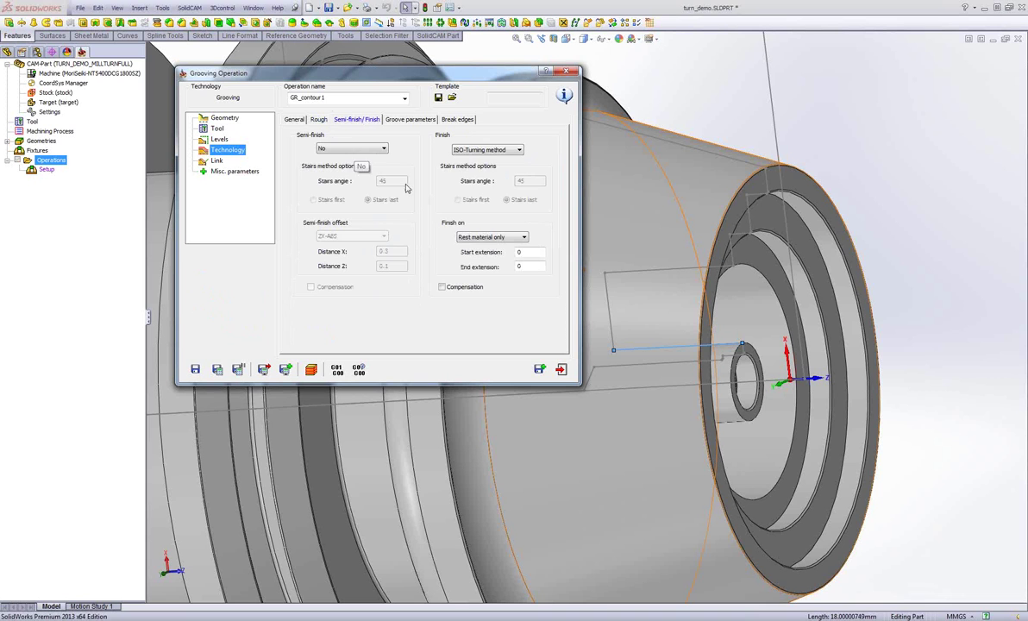
pyautogui.click(472, 151)
pyautogui.click(458, 160)
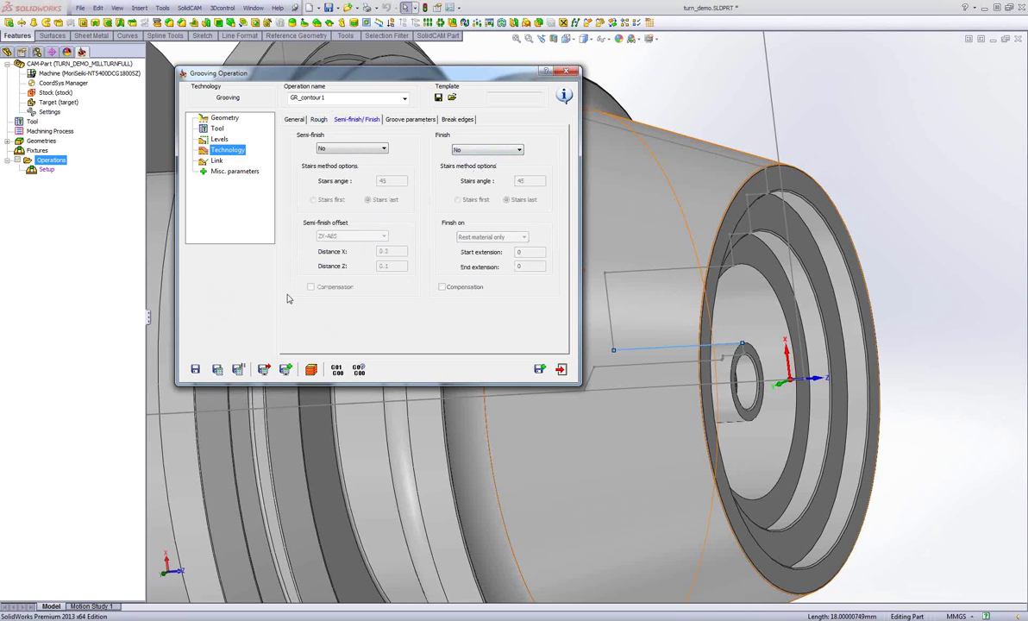
# Simulate the grooving operation in the 2D turning simulation, advancing move by move through all cuts, and examine the resulting face groove
pyautogui.click(311, 370)
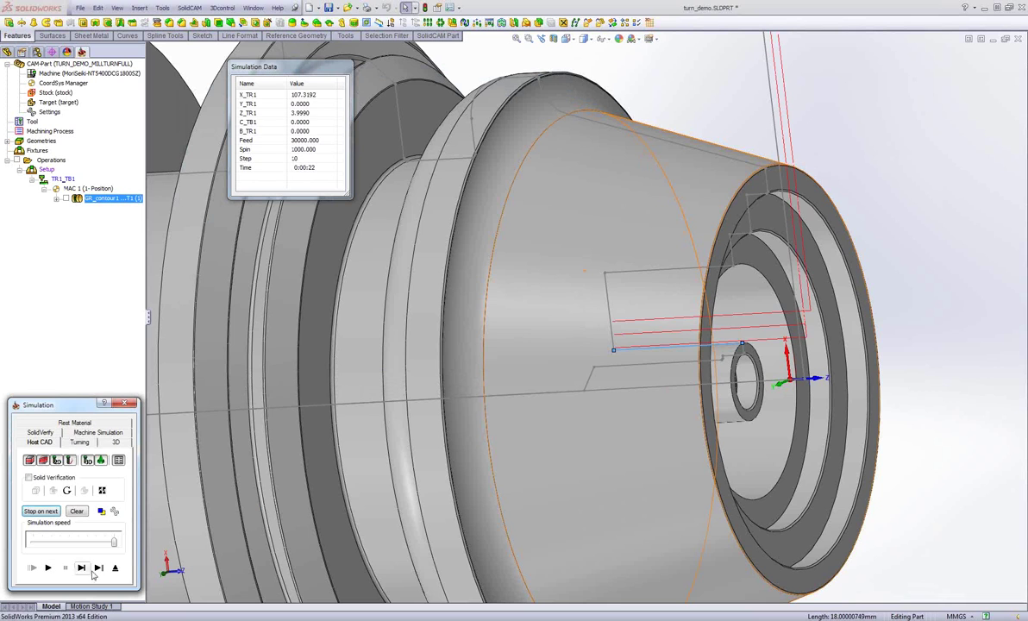
pyautogui.click(82, 441)
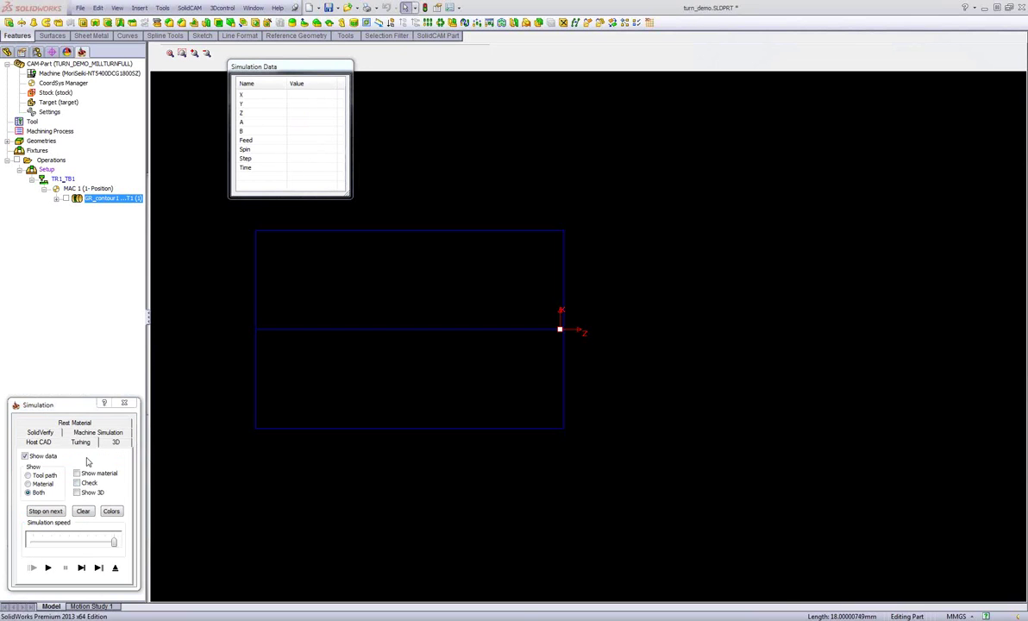
pyautogui.click(82, 568)
pyautogui.click(81, 568)
pyautogui.click(81, 568)
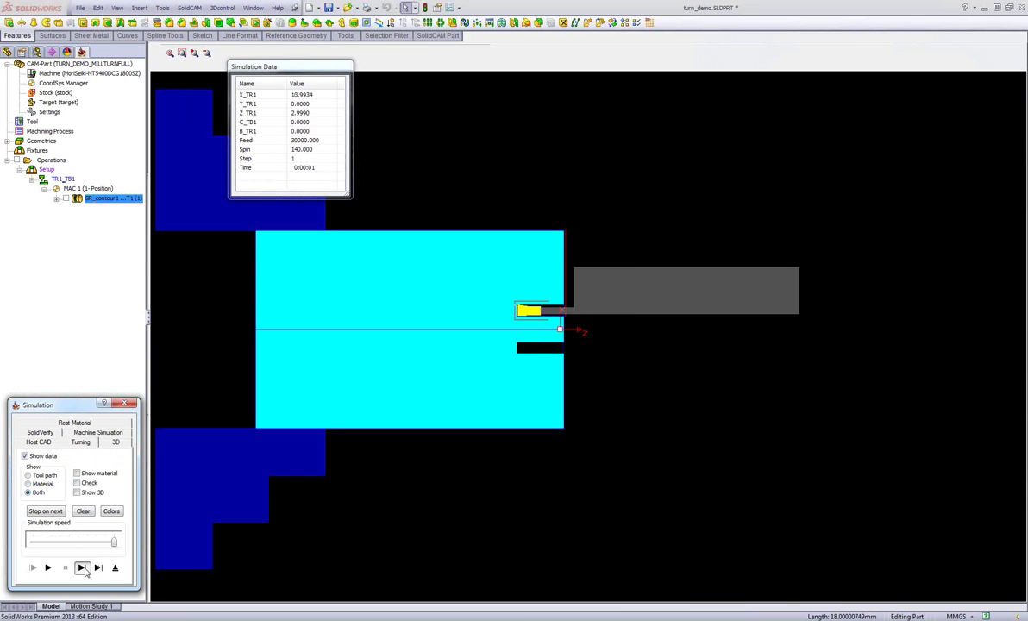
pyautogui.scroll(5, 598, 384)
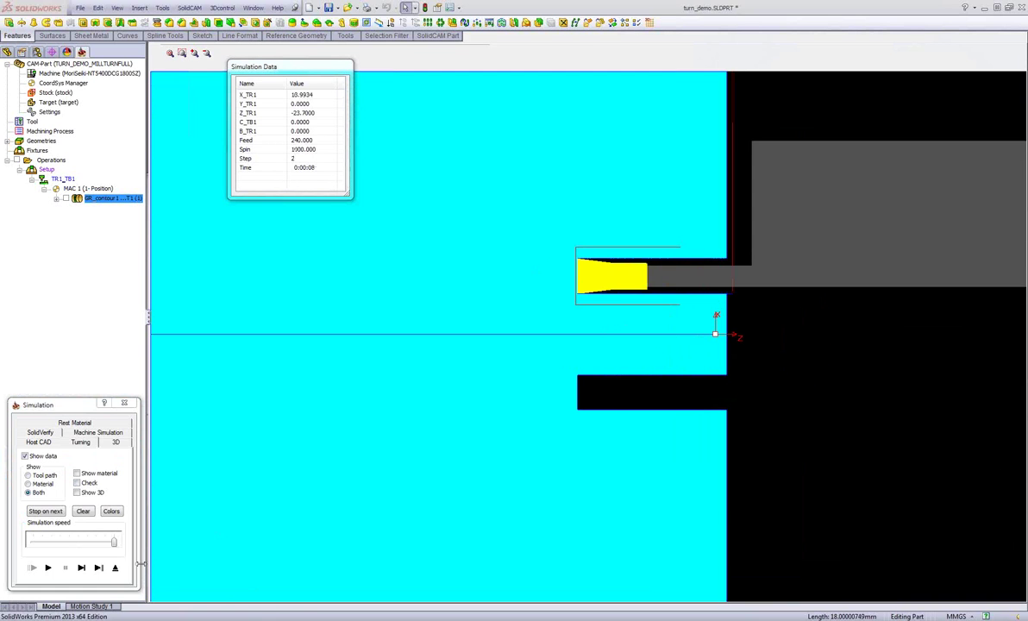
pyautogui.click(81, 568)
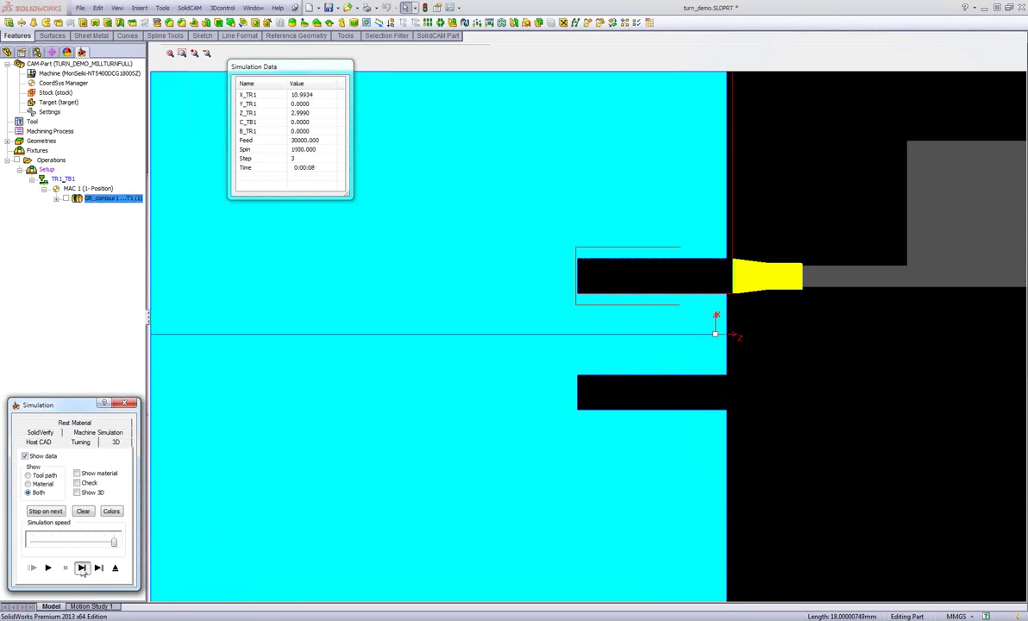
pyautogui.click(81, 568)
pyautogui.click(81, 567)
pyautogui.click(81, 567)
pyautogui.click(81, 568)
pyautogui.click(81, 567)
pyautogui.click(81, 567)
pyautogui.click(81, 567)
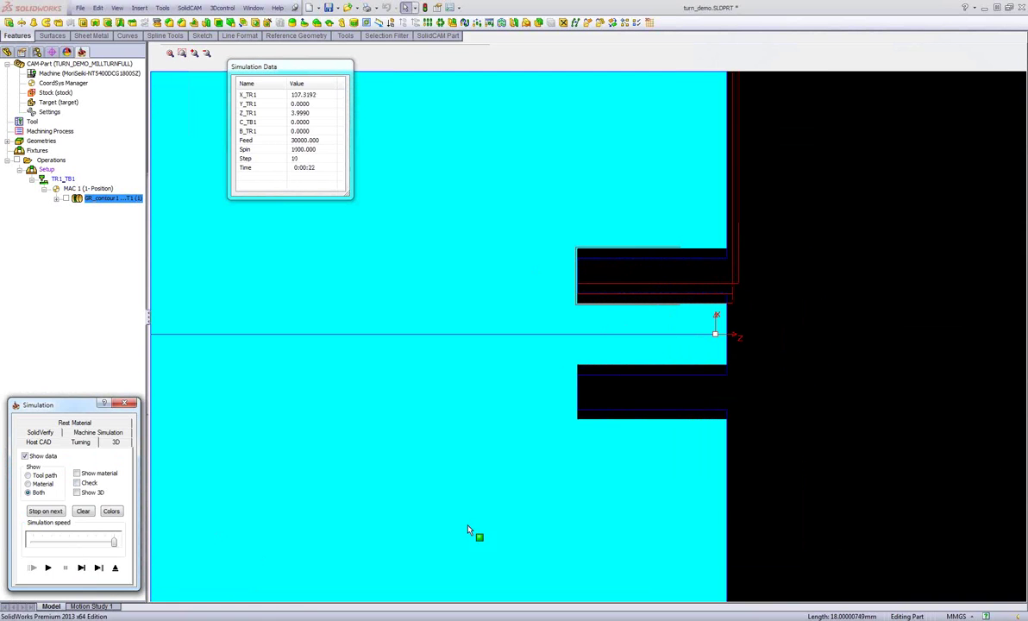
pyautogui.keyDown('ctrl'); pyautogui.moveTo(739, 344); pyautogui.dragTo(690, 364, button='middle'); pyautogui.keyUp('ctrl')
pyautogui.scroll(-3, 566, 379)
pyautogui.scroll(-1, 448, 395)
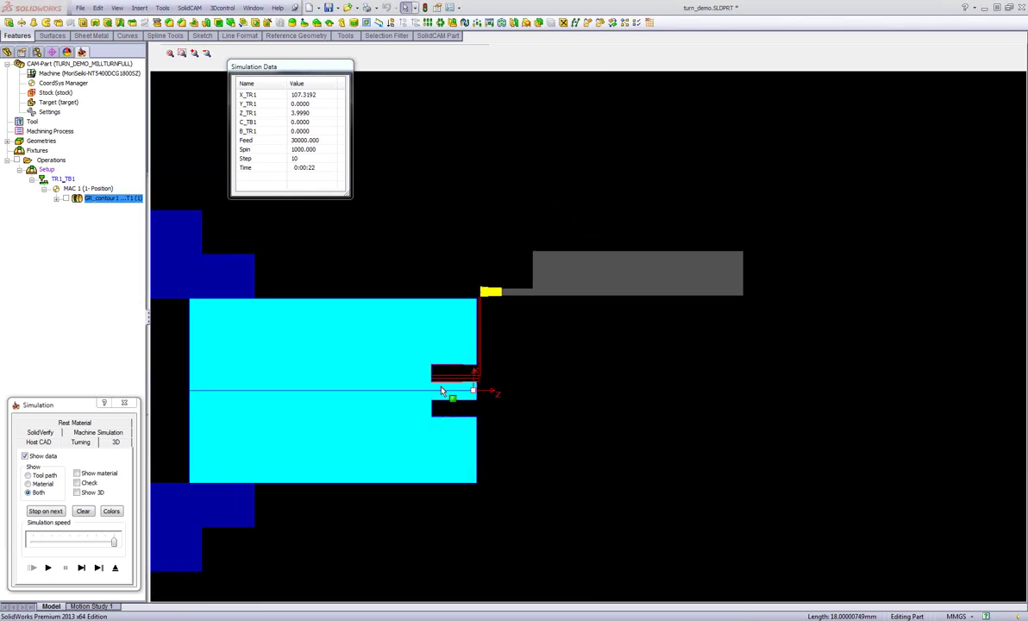
pyautogui.scroll(1, 562, 390)
pyautogui.keyDown('ctrl'); pyautogui.moveTo(621, 400); pyautogui.dragTo(630, 380, button='middle'); pyautogui.keyUp('ctrl')
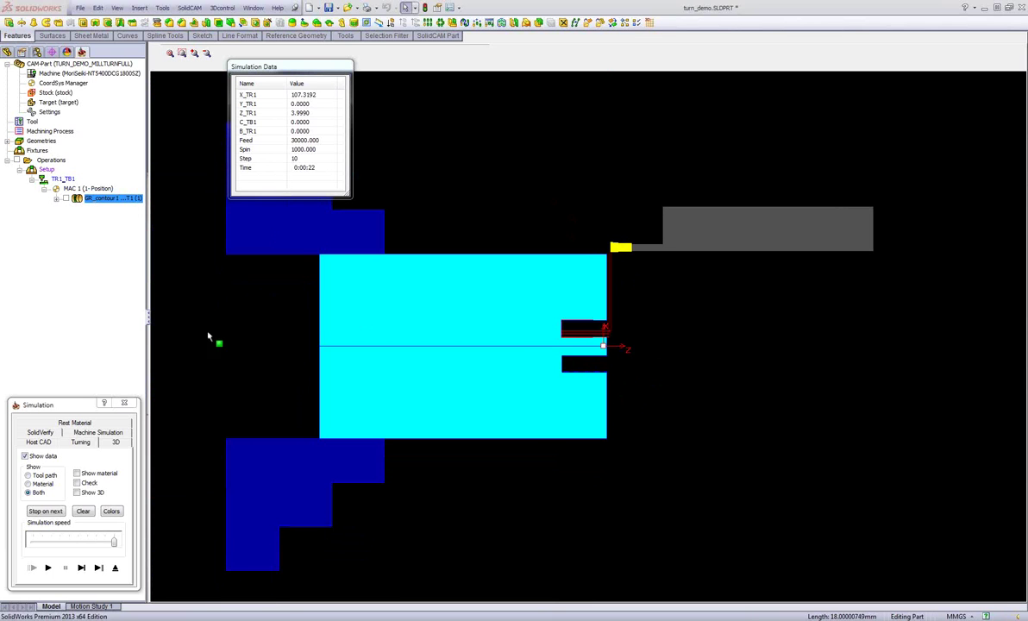
# Examine the first groove plunge and the tool shank's clearance in the SolidVerify simulation, and close the simulation and the grooving operation
pyautogui.click(48, 434)
pyautogui.click(98, 442)
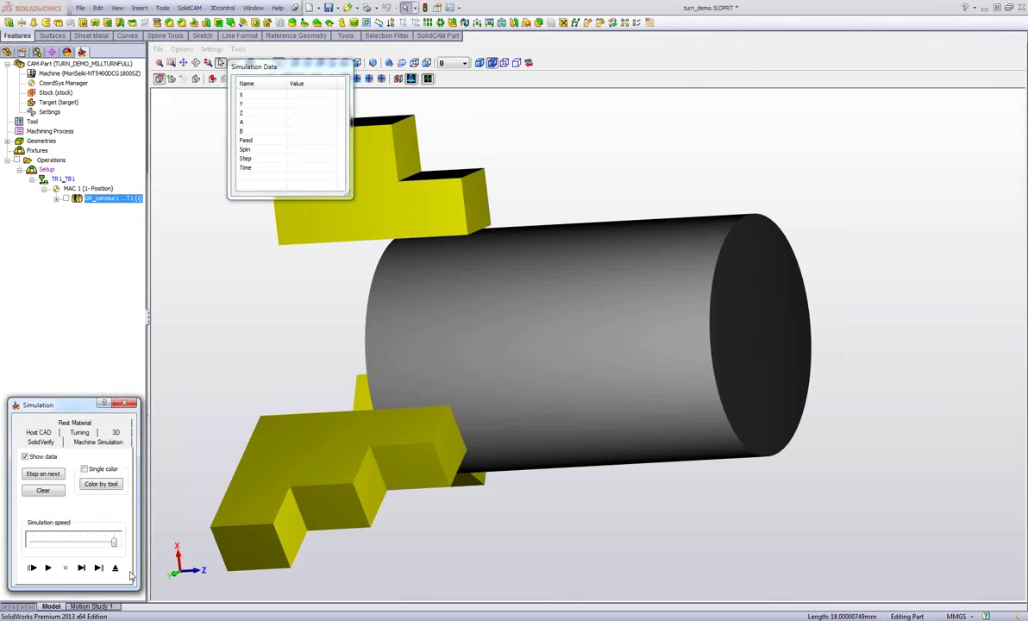
pyautogui.click(82, 567)
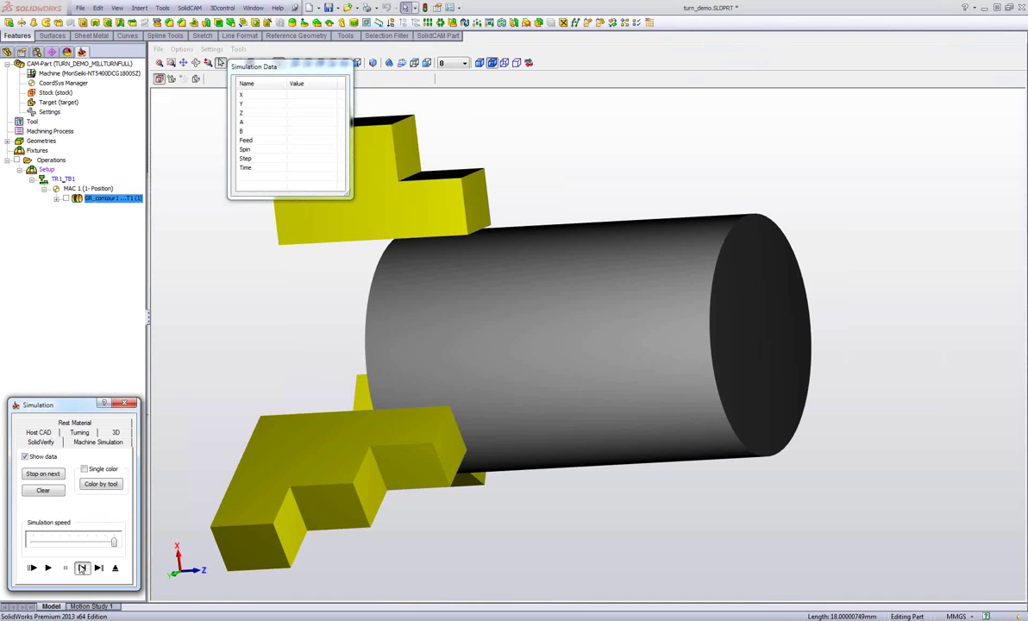
pyautogui.click(81, 567)
pyautogui.moveTo(785, 380); pyautogui.dragTo(756, 371)
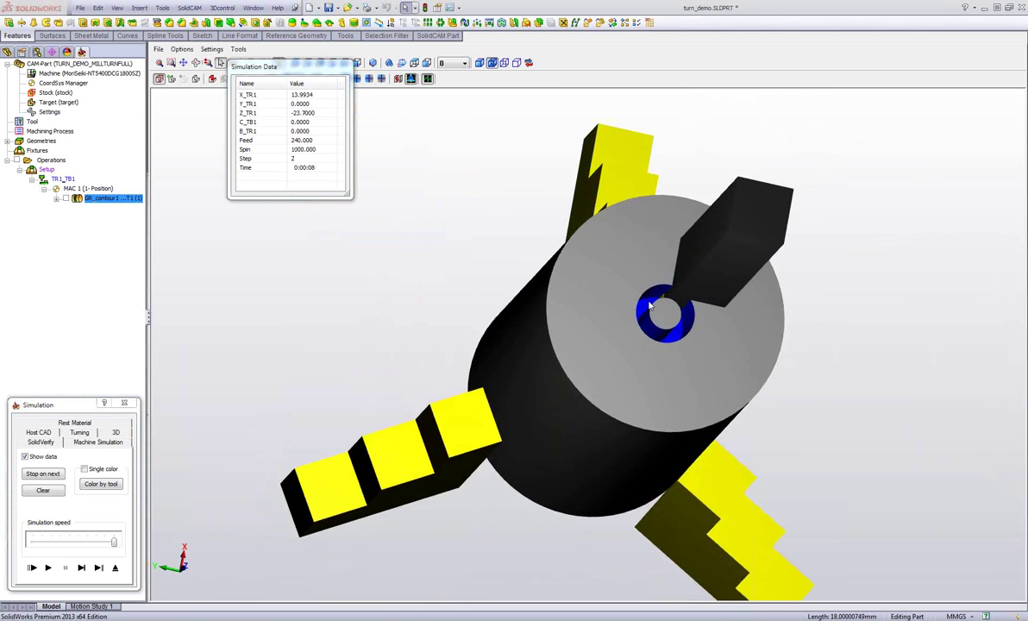
pyautogui.scroll(5, 423, 345)
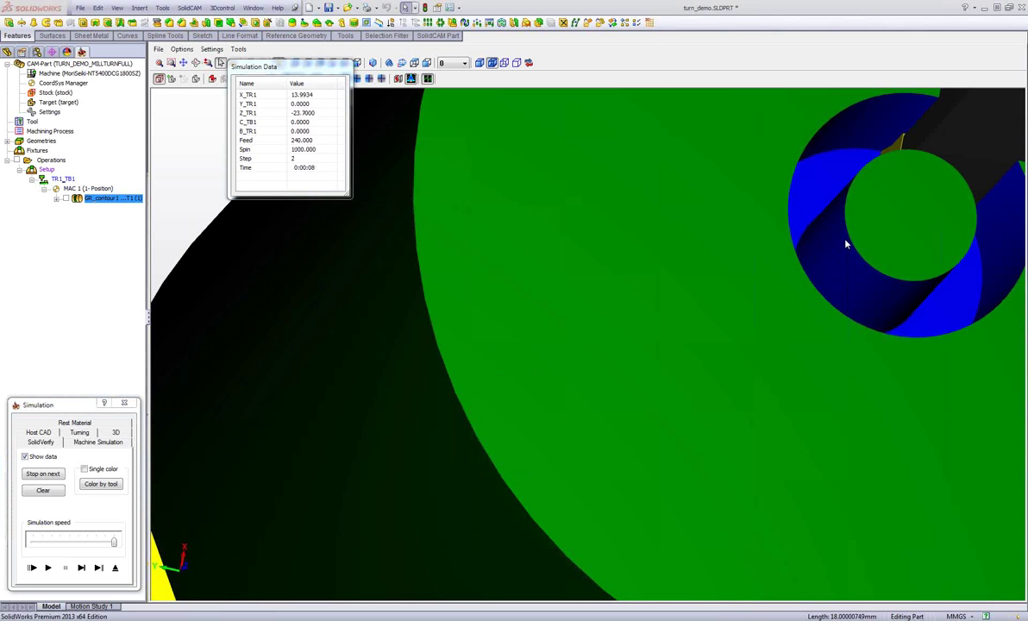
pyautogui.scroll(-5, 788, 296)
pyautogui.scroll(2, 787, 297)
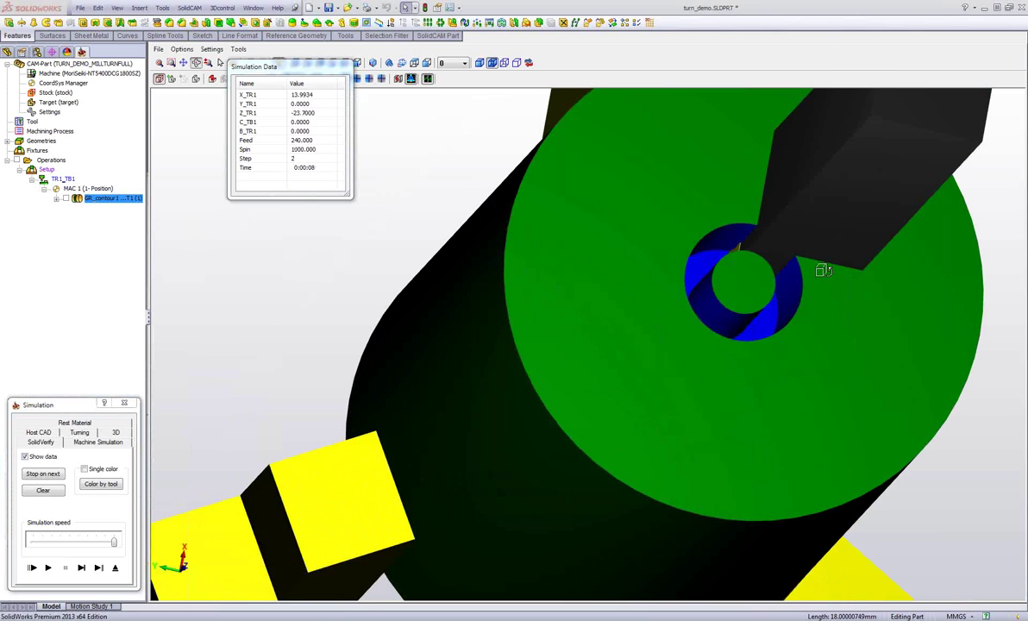
pyautogui.moveTo(823, 270); pyautogui.dragTo(794, 267, button='middle')
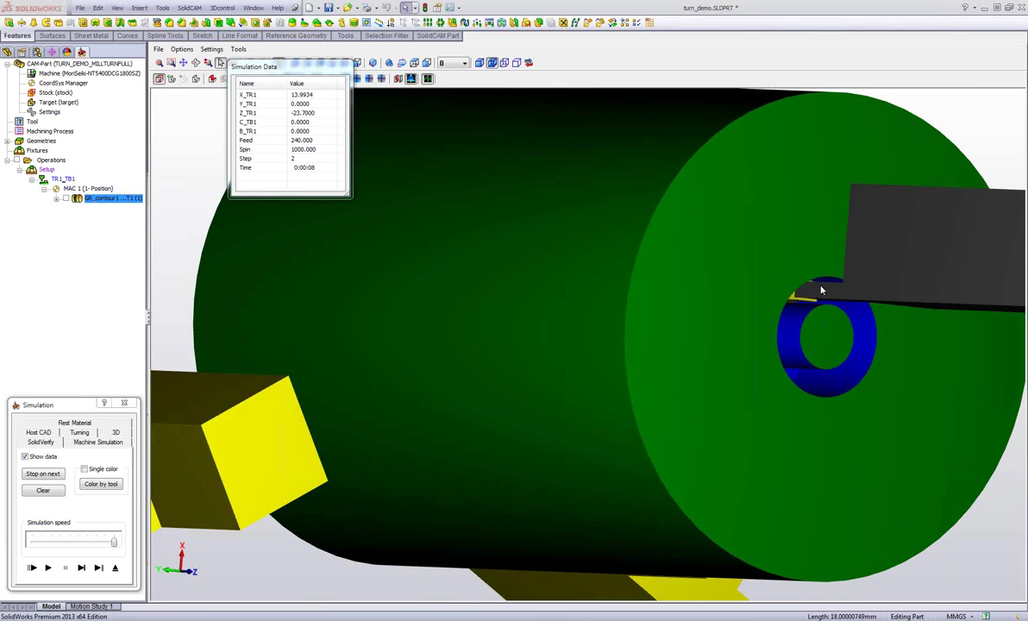
pyautogui.click(116, 567)
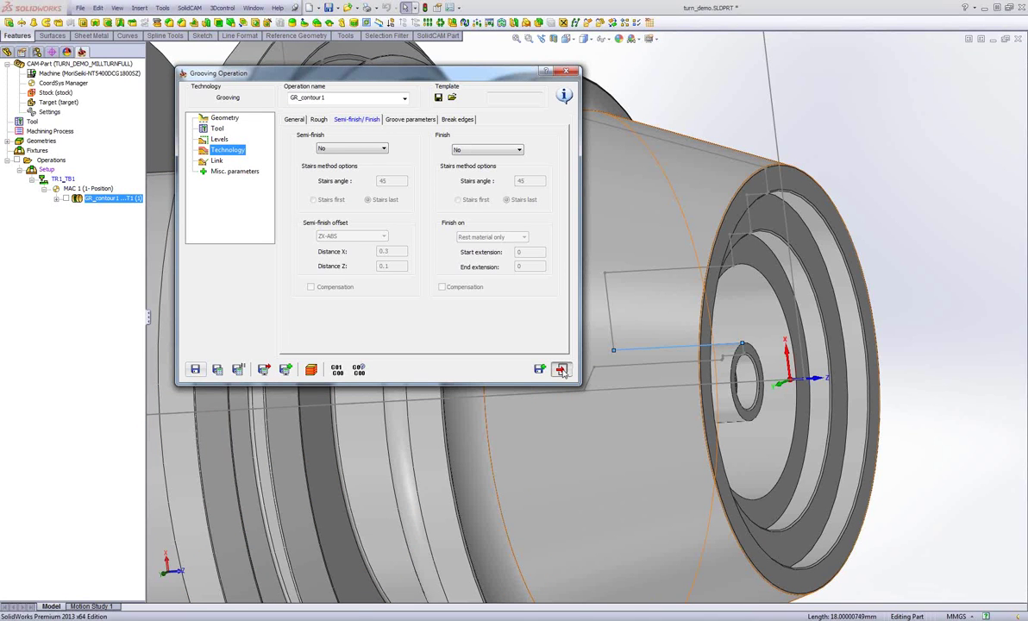
pyautogui.click(560, 365)
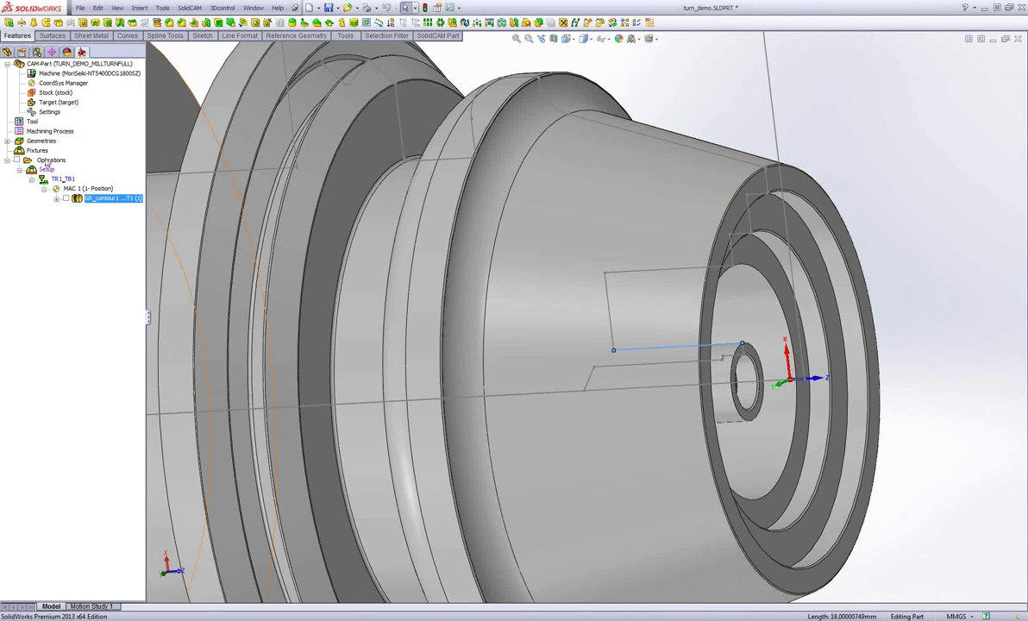
# Assign the global turning holder face_groove_54-68 to grooving tool 1 in the part tool table
pyautogui.click(33, 121)
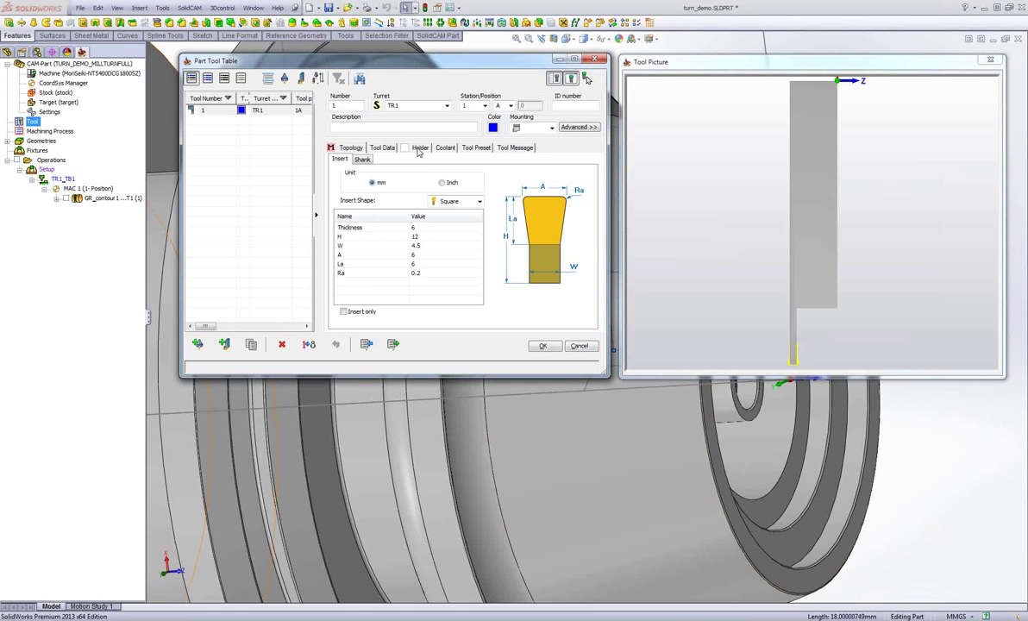
pyautogui.click(420, 147)
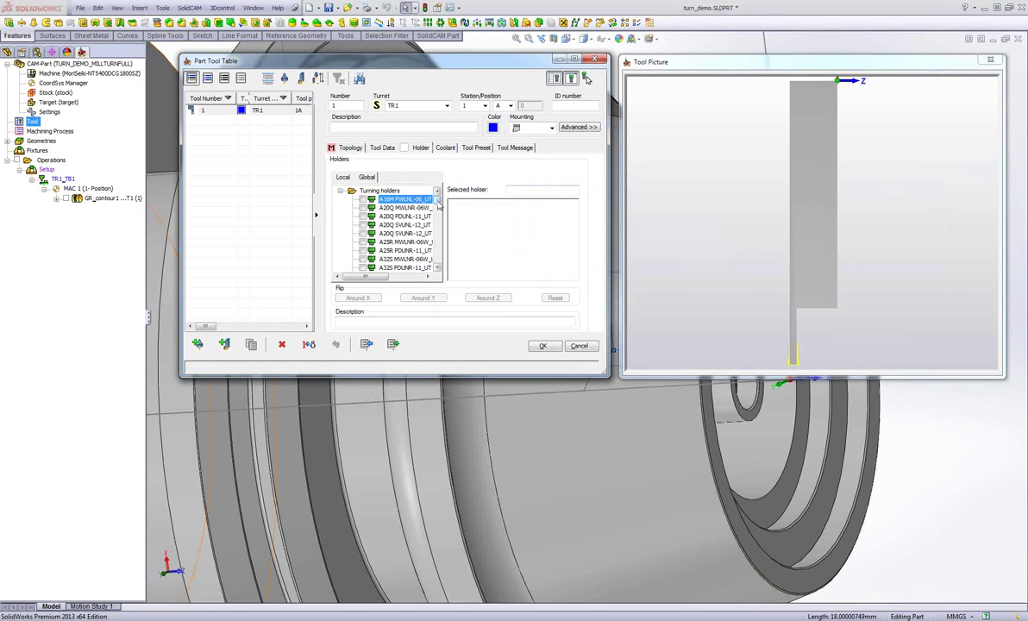
pyautogui.scroll(-10, 438, 205)
pyautogui.click(392, 268)
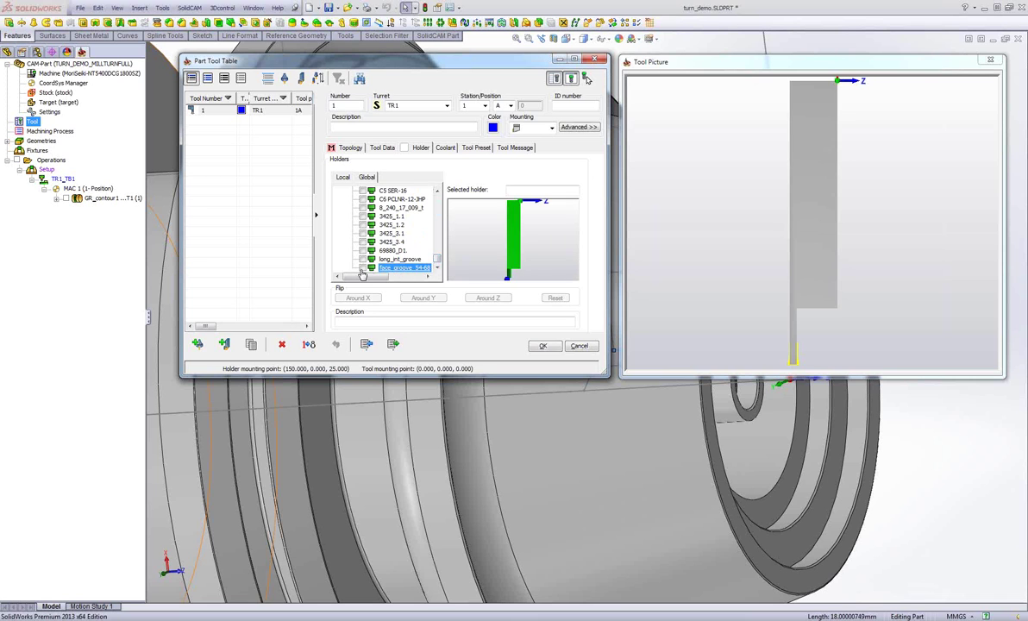
pyautogui.click(362, 269)
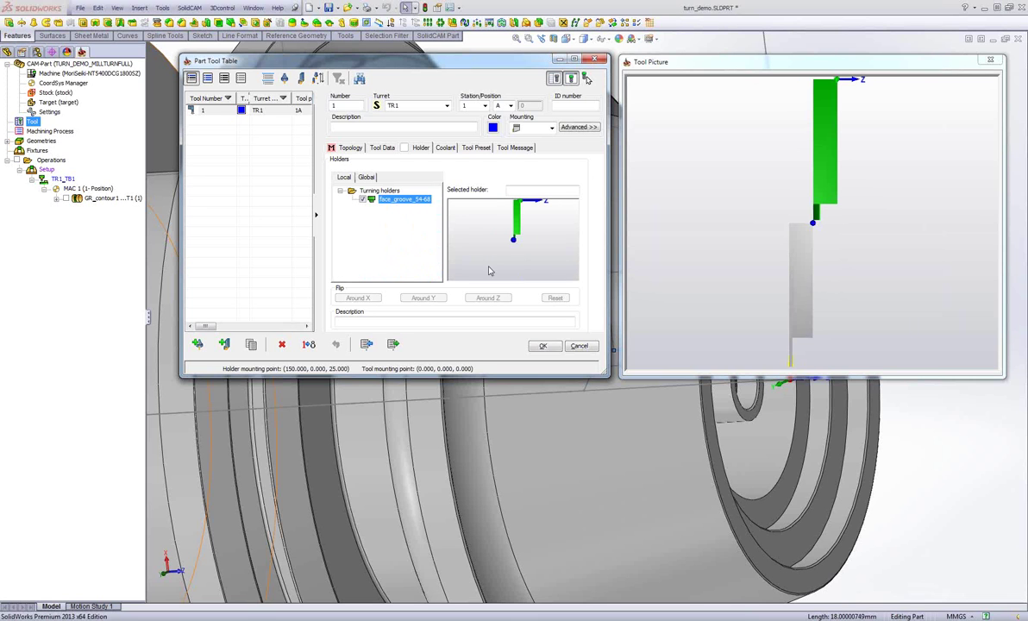
# Set the tool tip position in the mounting settings of grooving tool 1 to Z 0 and X 0
pyautogui.click(579, 128)
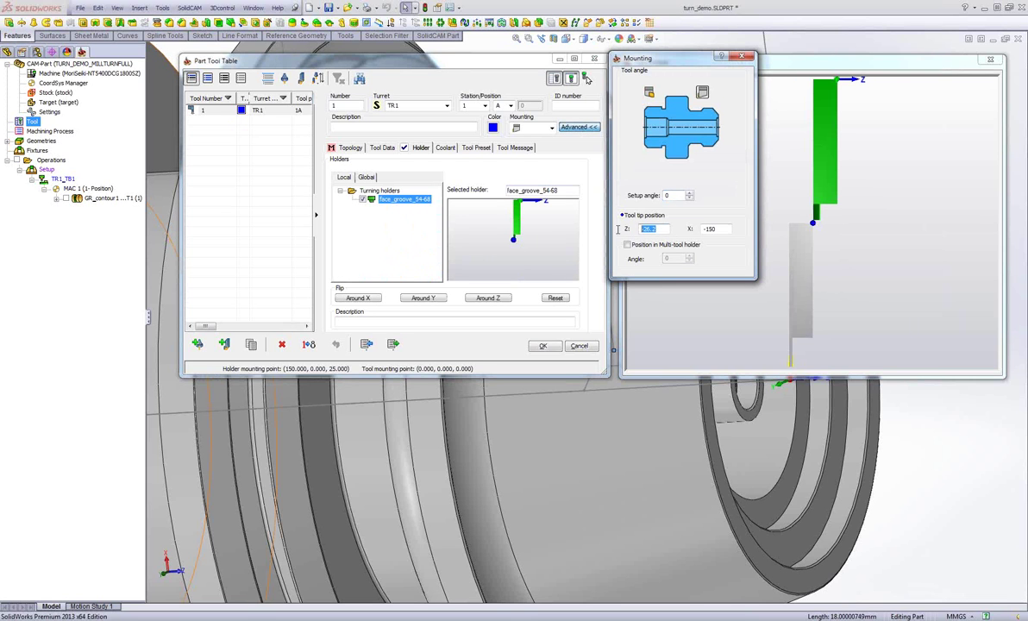
pyautogui.write('0')
pyautogui.moveTo(721, 229); pyautogui.dragTo(695, 230)
pyautogui.write('0')
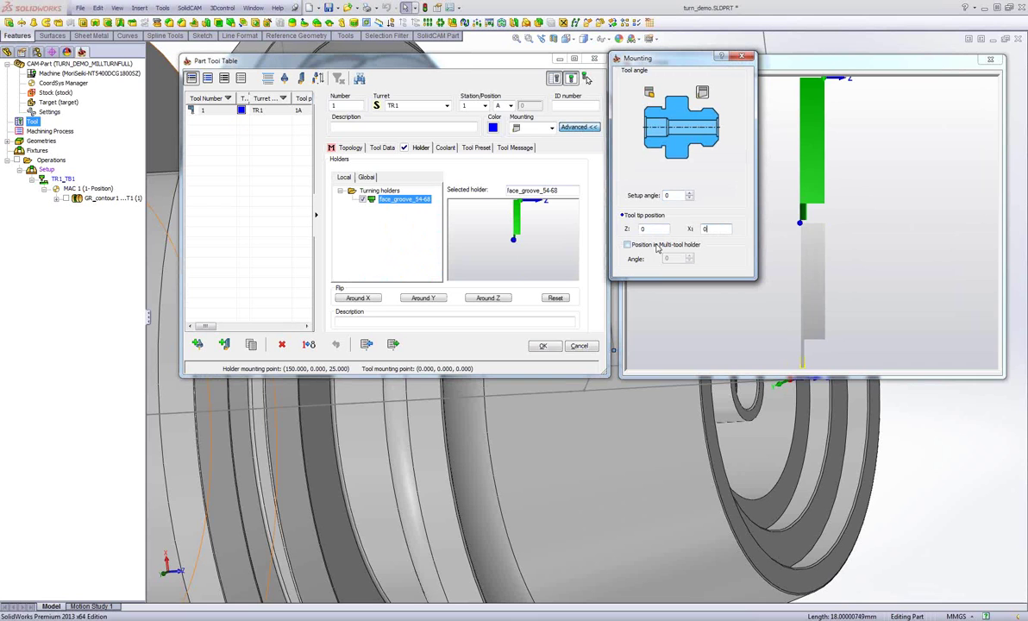
pyautogui.click(677, 195)
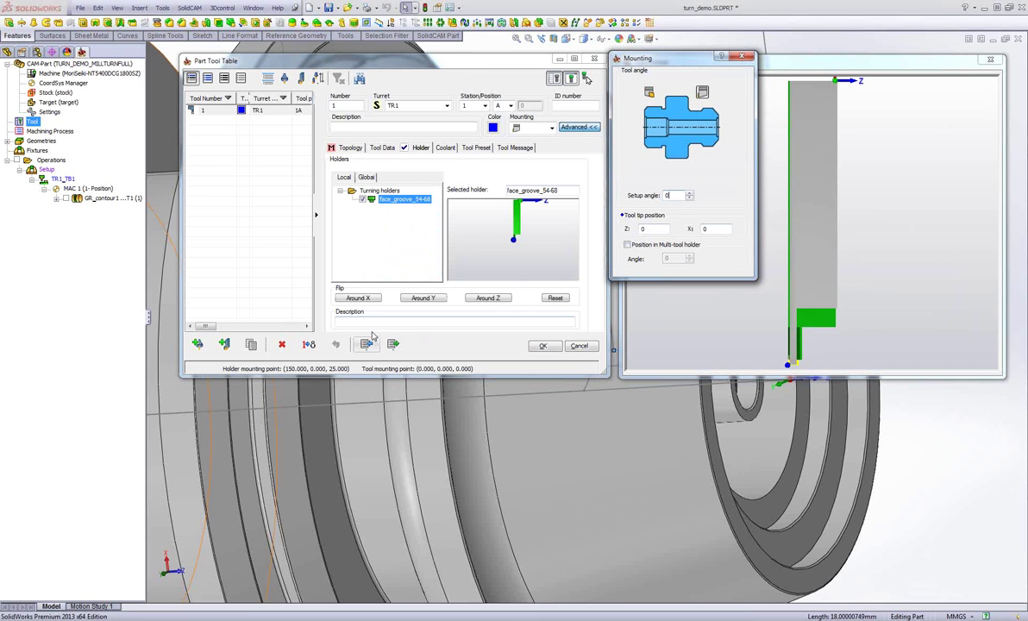
pyautogui.moveTo(864, 282); pyautogui.dragTo(392, 283, button='middle')
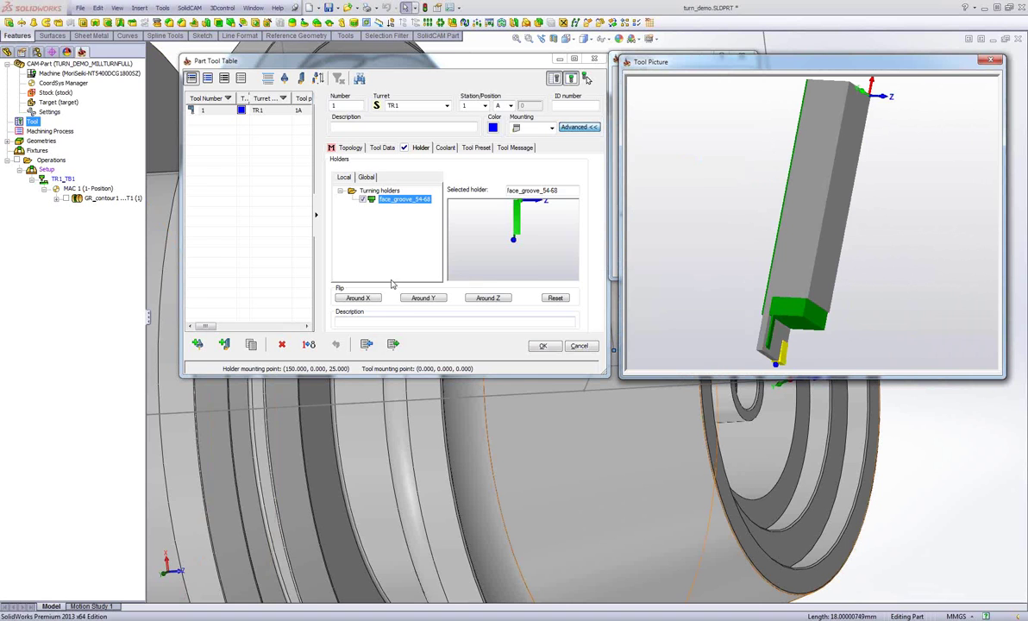
# Define the grooving tool as insert only, examine the insert's seat on the holder from several angles and accept the part tool table
pyautogui.click(350, 149)
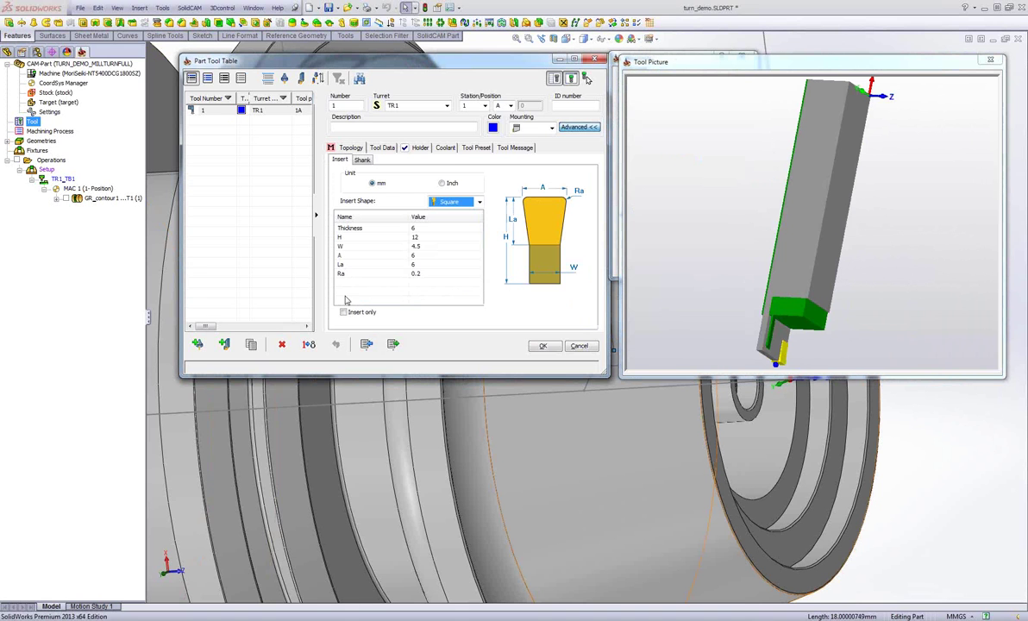
pyautogui.click(343, 313)
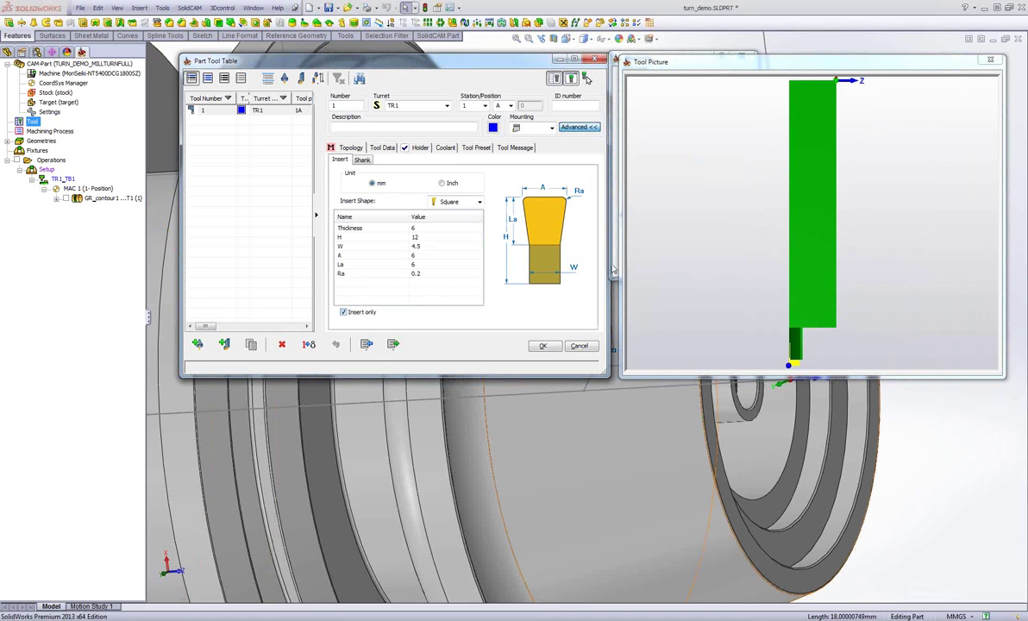
pyautogui.moveTo(663, 188); pyautogui.dragTo(787, 295)
pyautogui.moveTo(788, 295); pyautogui.dragTo(810, 292, button='middle')
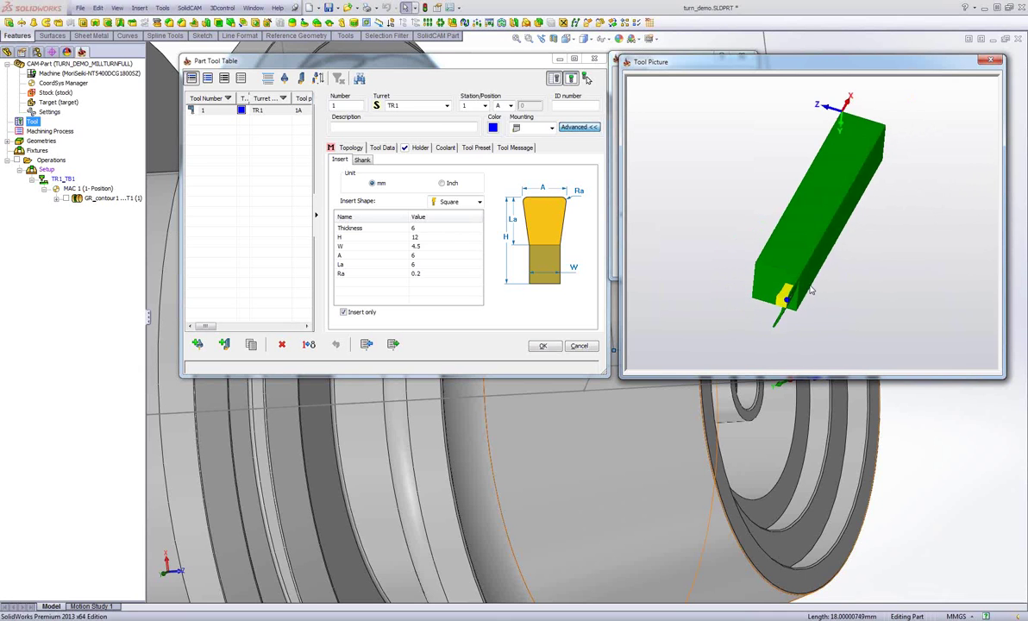
pyautogui.scroll(3, 791, 294)
pyautogui.moveTo(820, 235)
pyautogui.mouseDown()
pyautogui.moveTo(837, 188)
pyautogui.moveTo(821, 218)
pyautogui.moveTo(794, 220)
pyautogui.moveTo(835, 208)
pyautogui.moveTo(803, 244)
pyautogui.moveTo(797, 213)
pyautogui.moveTo(765, 225)
pyautogui.moveTo(830, 223)
pyautogui.mouseUp()
pyautogui.moveTo(880, 249); pyautogui.dragTo(819, 246)
pyautogui.scroll(3, 818, 246)
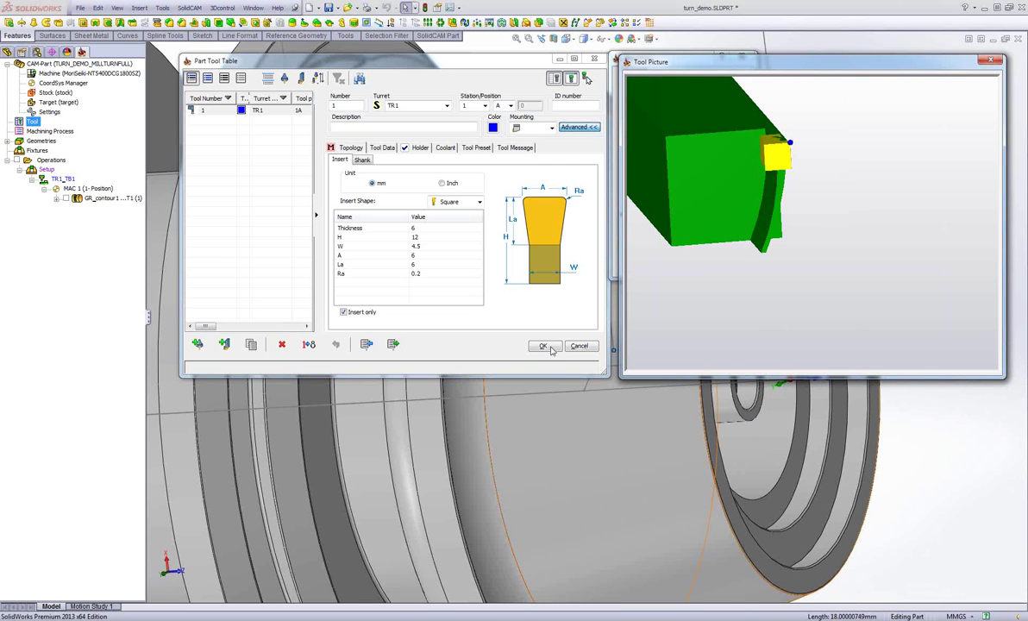
pyautogui.click(545, 347)
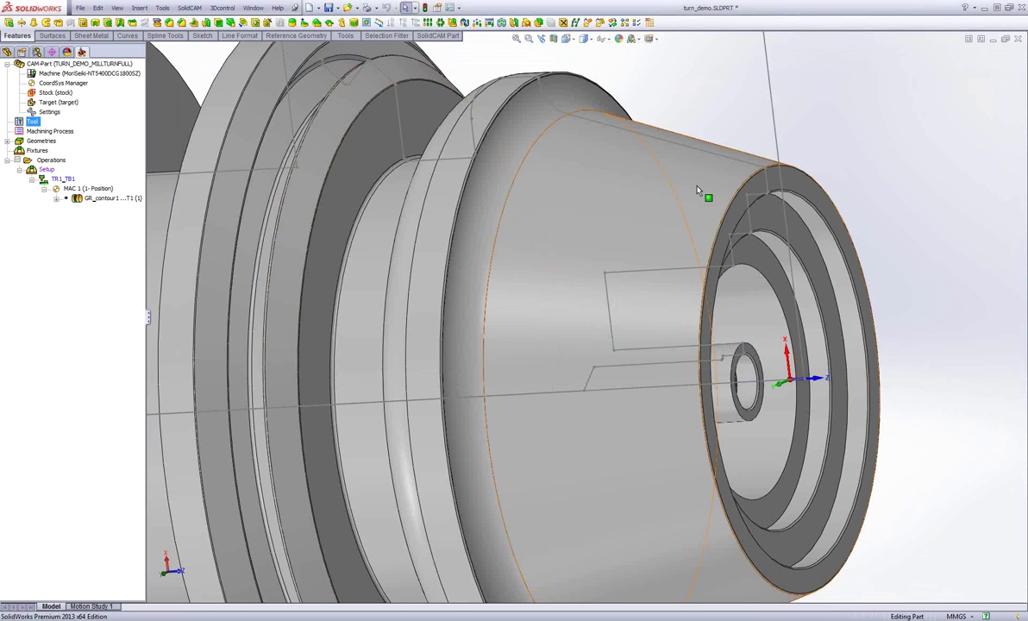
# Switch to Chrome, return to the Int. Face Grooving products in the ISCAR catalog, review them and open the PICCO-016/020 (face grooving) family
pyautogui.scroll(2, 698, 191)
pyautogui.scroll(4, 697, 191)
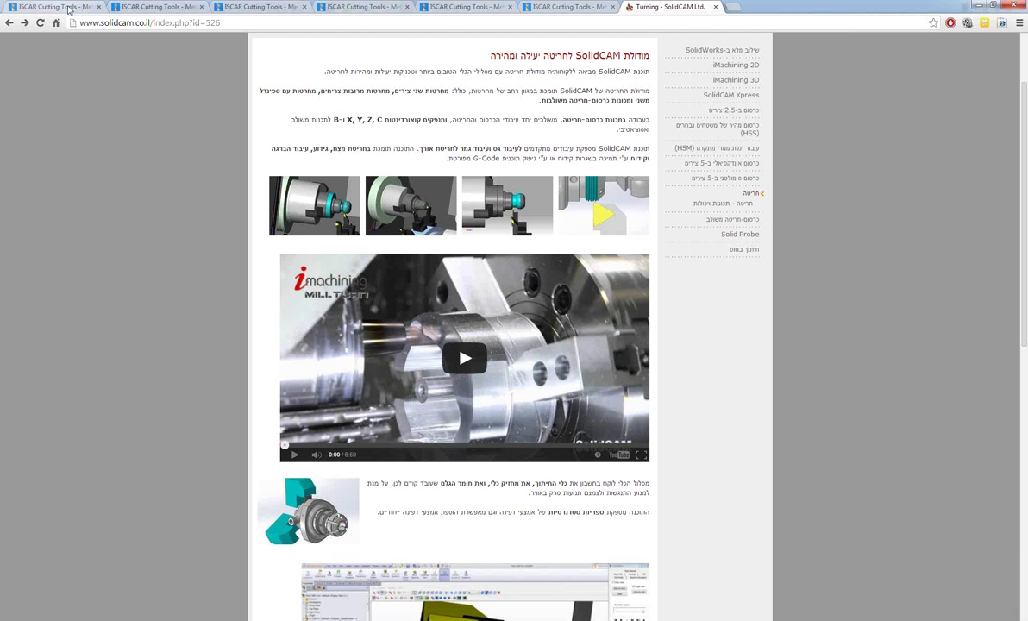
pyautogui.click(69, 9)
pyautogui.click(9, 23)
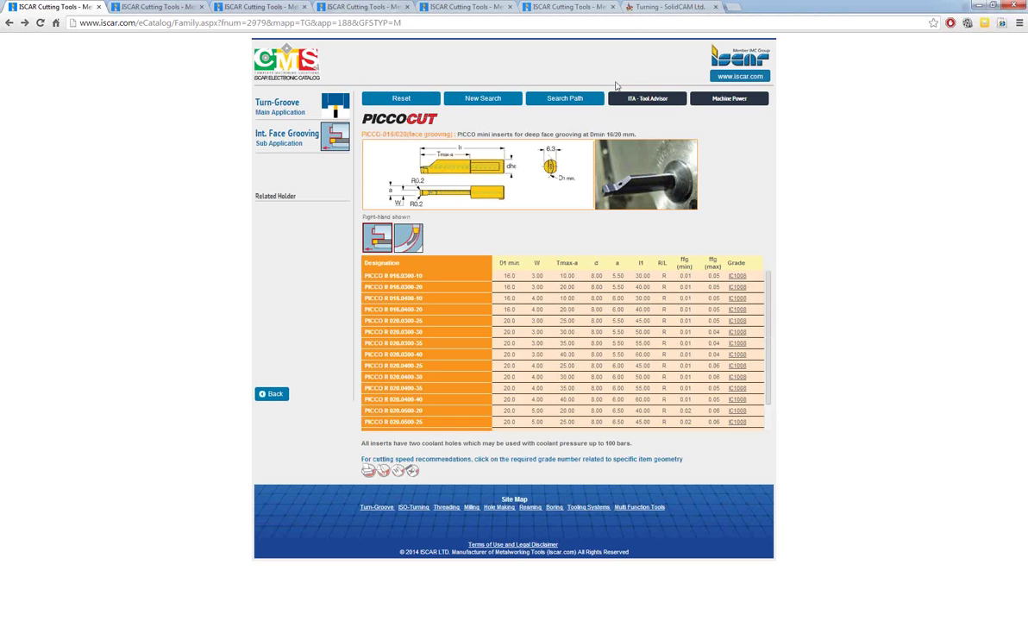
pyautogui.click(9, 23)
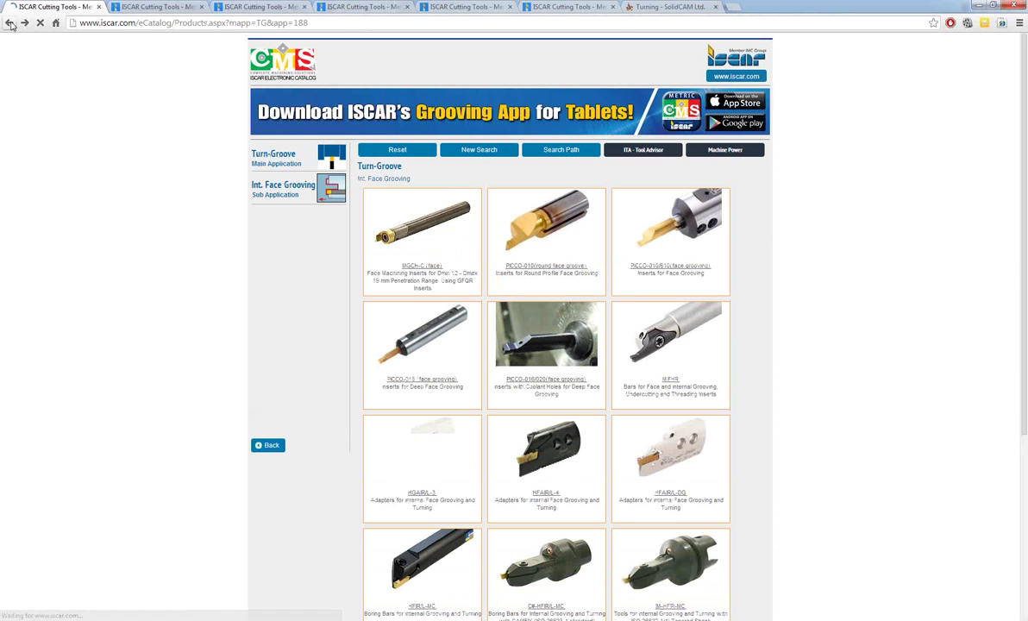
pyautogui.scroll(-2, 730, 364)
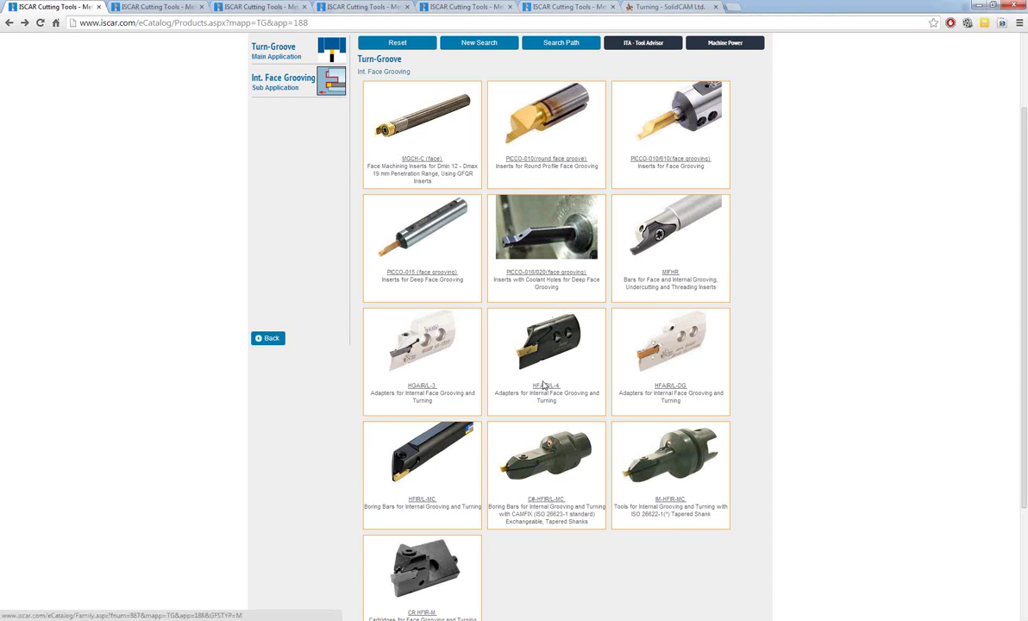
pyautogui.scroll(-1, 526, 375)
pyautogui.scroll(1, 440, 370)
pyautogui.click(557, 238)
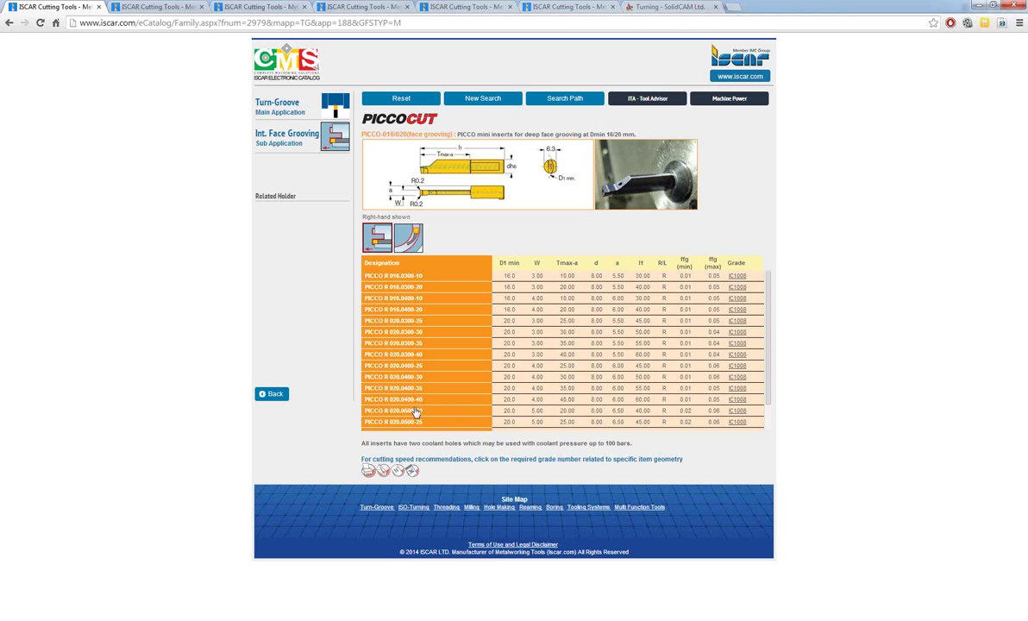
# View the catalog pages of the PICCO R 020.0300-40 insert, the MG PCO-25-6-8 holder and the C8 ABB 25-60 adapter
pyautogui.moveTo(559, 399); pyautogui.dragTo(576, 400)
pyautogui.click(407, 355)
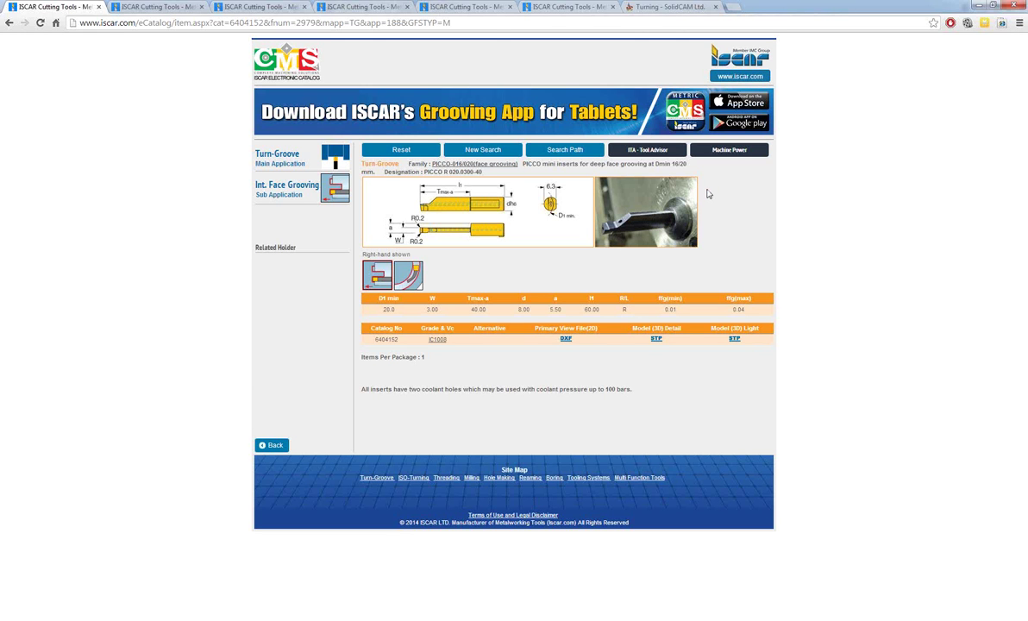
pyautogui.click(162, 8)
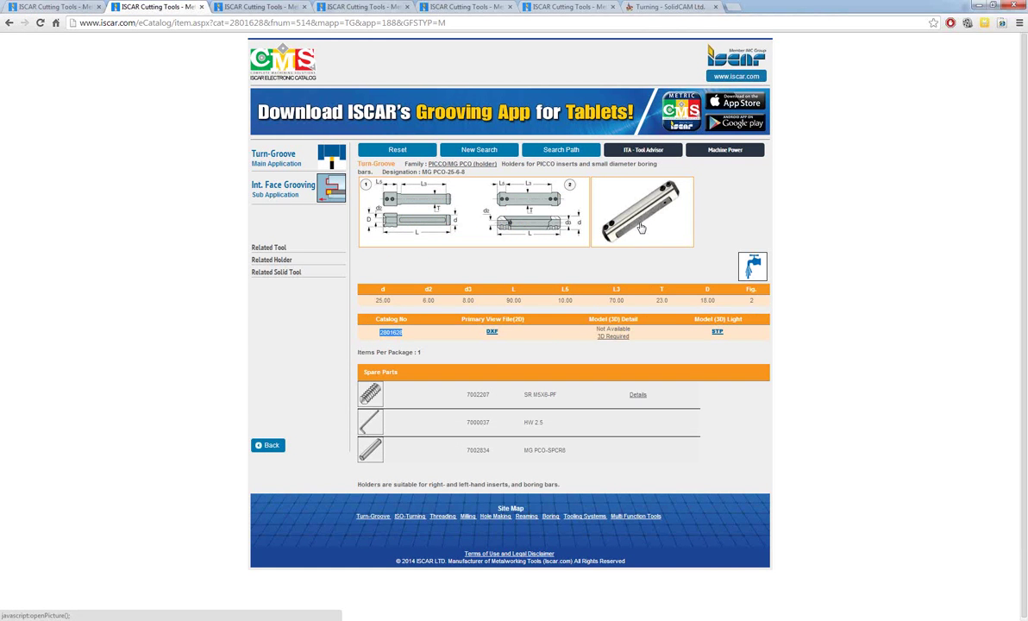
pyautogui.click(265, 9)
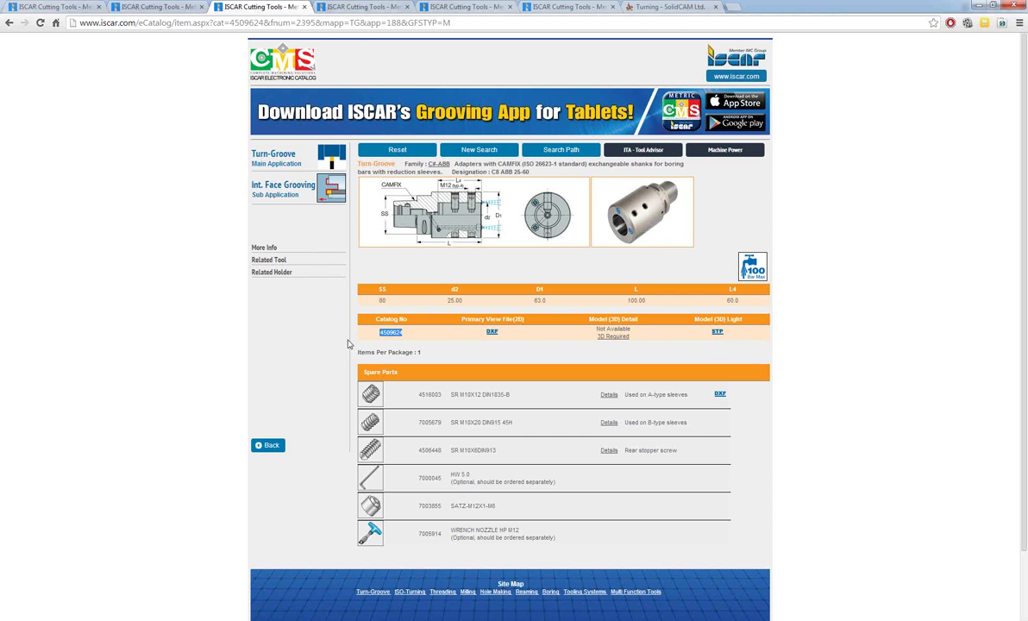
# Import the downloaded file 6404152 - PICCO R 020.0300-40.stp into SolidWorks and heal its faulty faces with Import Diagnostics
pyautogui.click(979, 7)
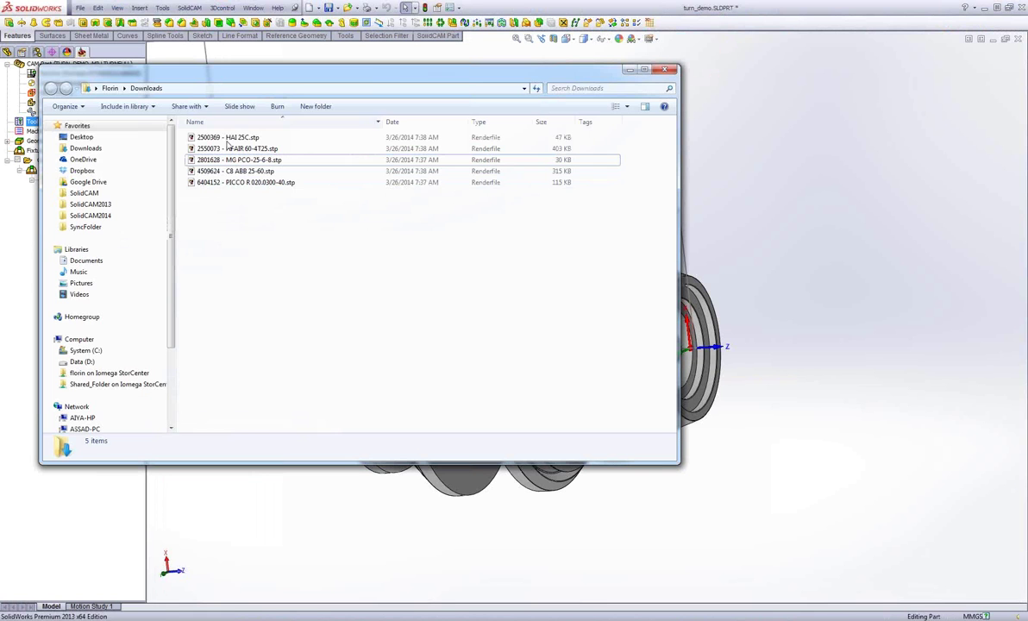
pyautogui.moveTo(435, 182); pyautogui.dragTo(799, 208)
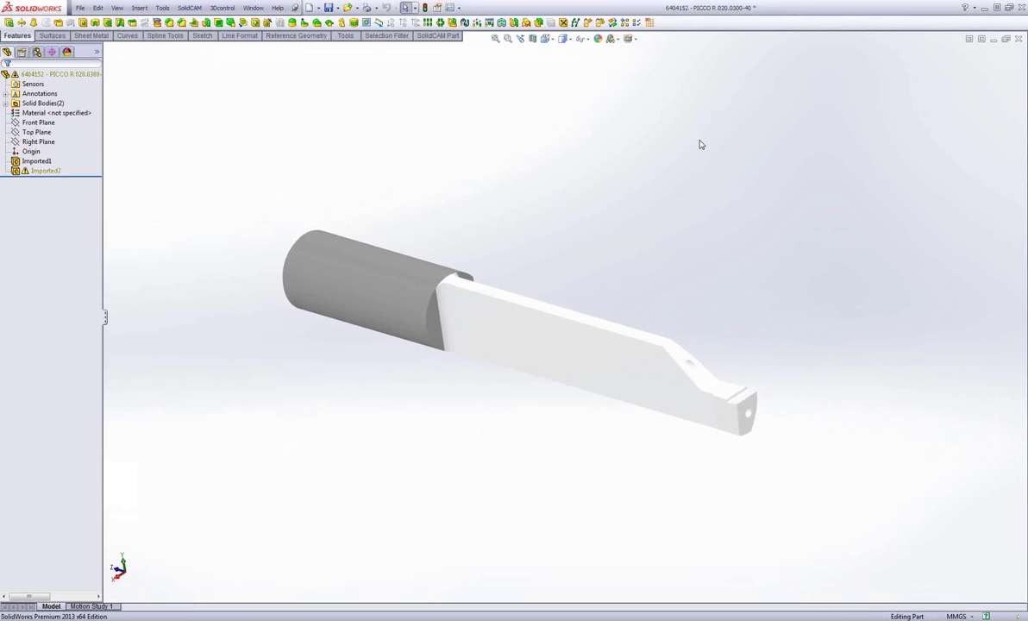
pyautogui.click(163, 7)
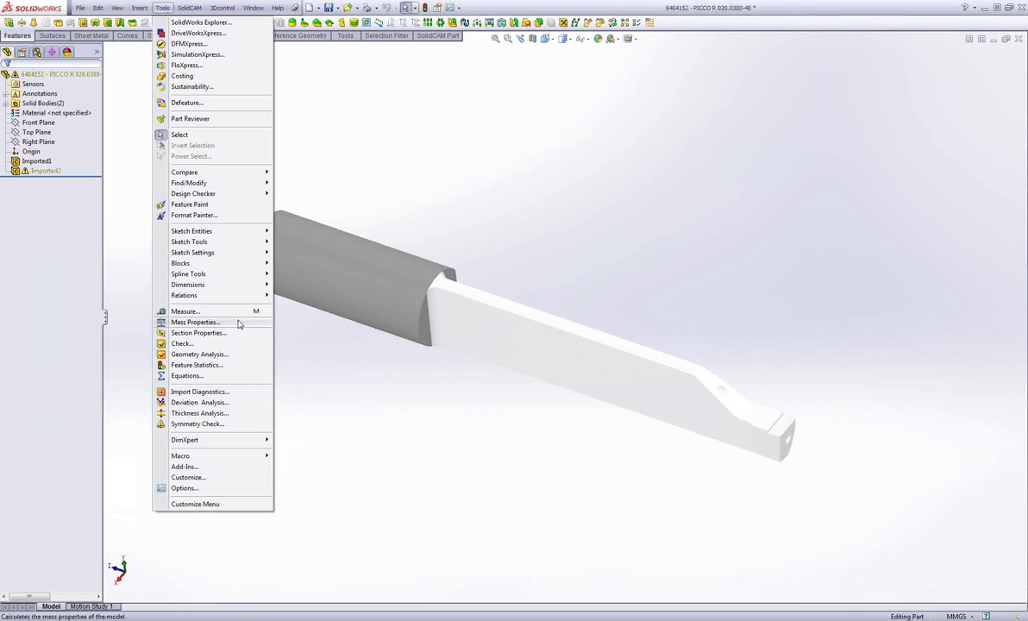
pyautogui.click(198, 392)
pyautogui.click(45, 360)
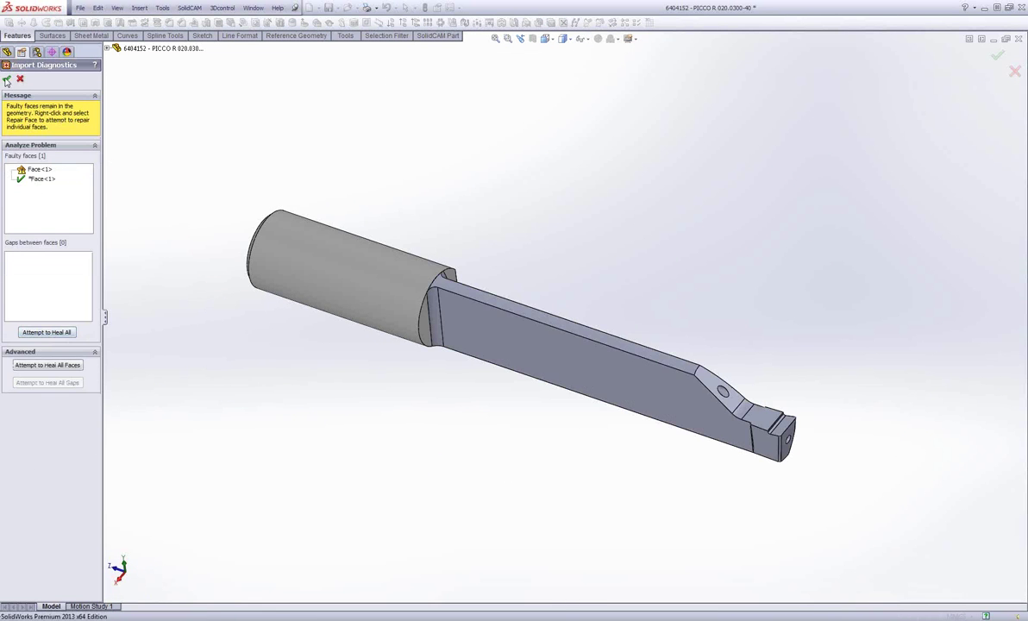
pyautogui.click(7, 79)
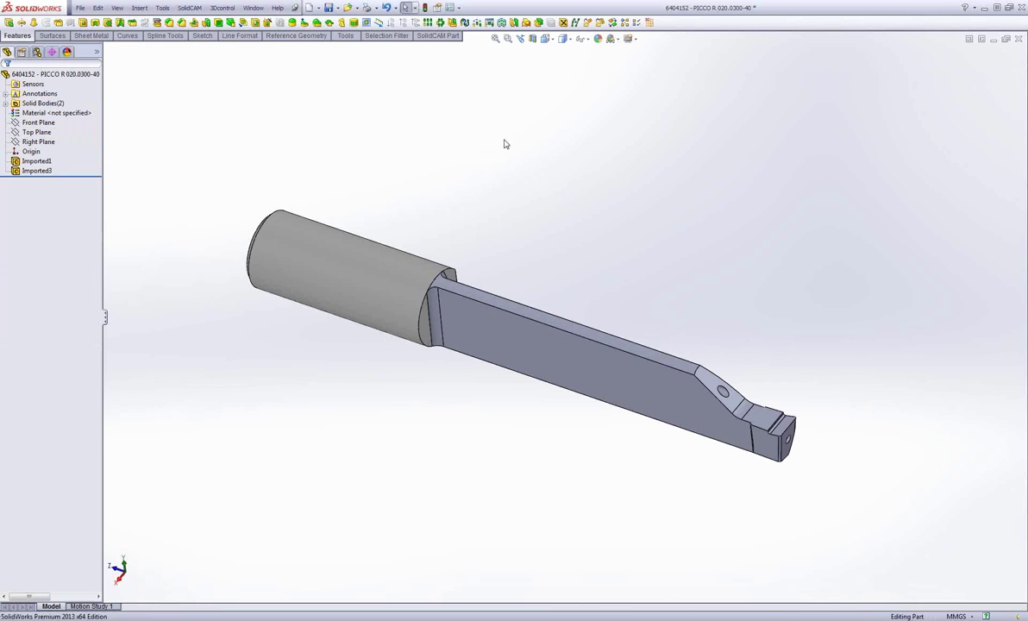
# Merge the cylindrical shank body and the blade body of the insert into one solid with a Combine Add
pyautogui.click(36, 161)
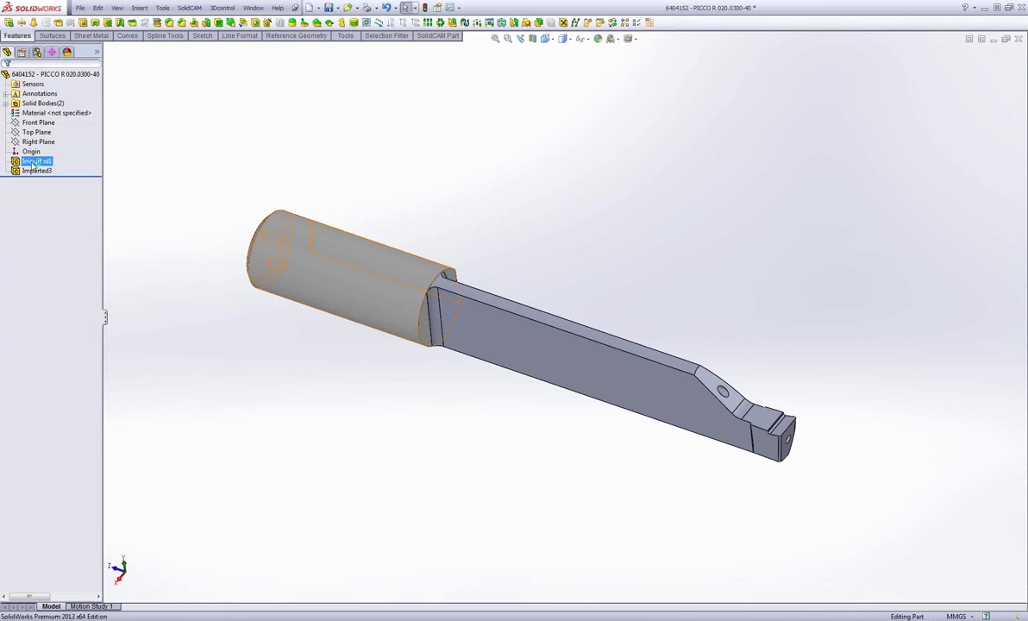
pyautogui.click(35, 171)
pyautogui.click(516, 73)
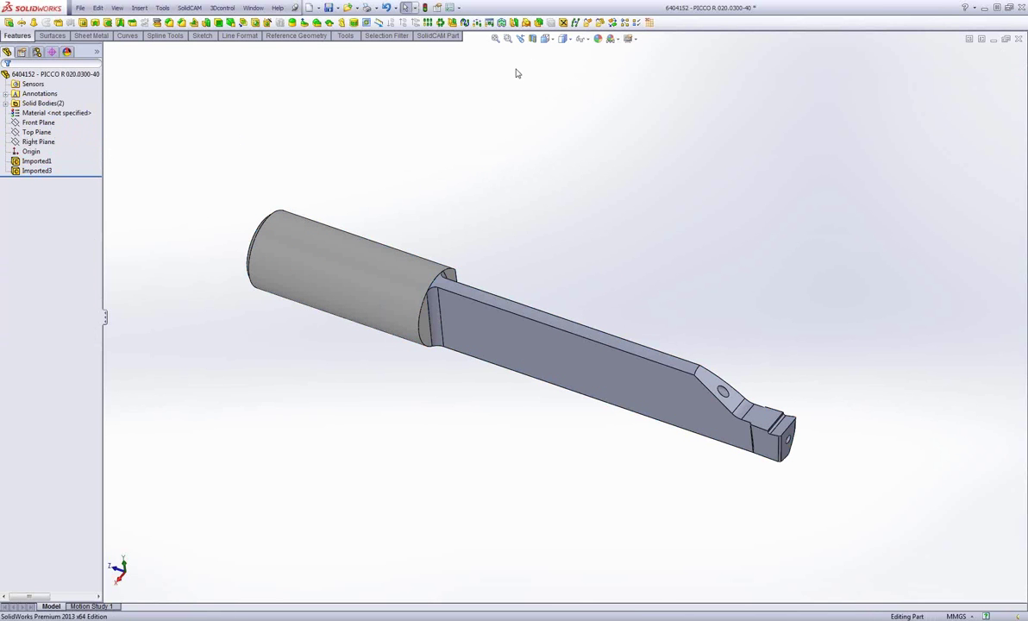
pyautogui.click(538, 23)
pyautogui.click(387, 266)
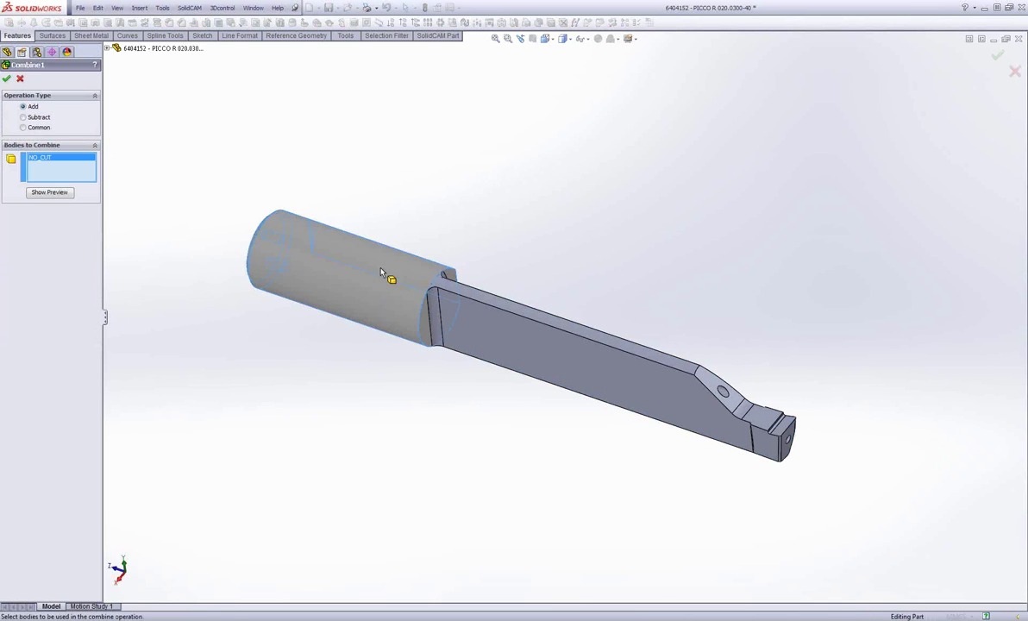
pyautogui.click(482, 324)
pyautogui.rightClick(483, 325)
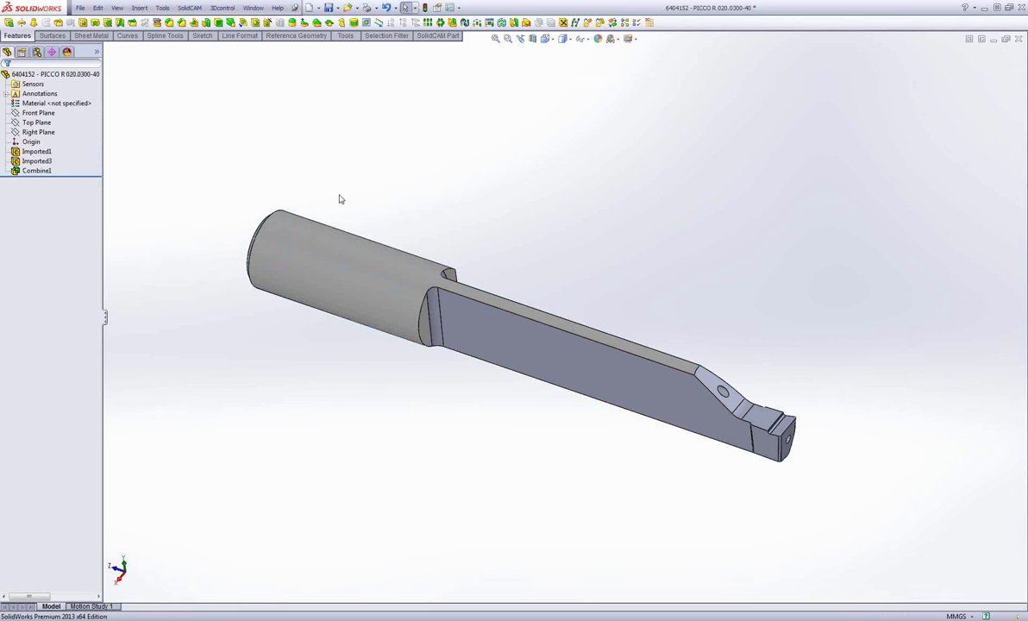
# Remove all appearances from the combined insert and save it as 6404152 - PICCO R 020.0300-40.SLDPRT in the swx13scm13 folder
pyautogui.click(597, 39)
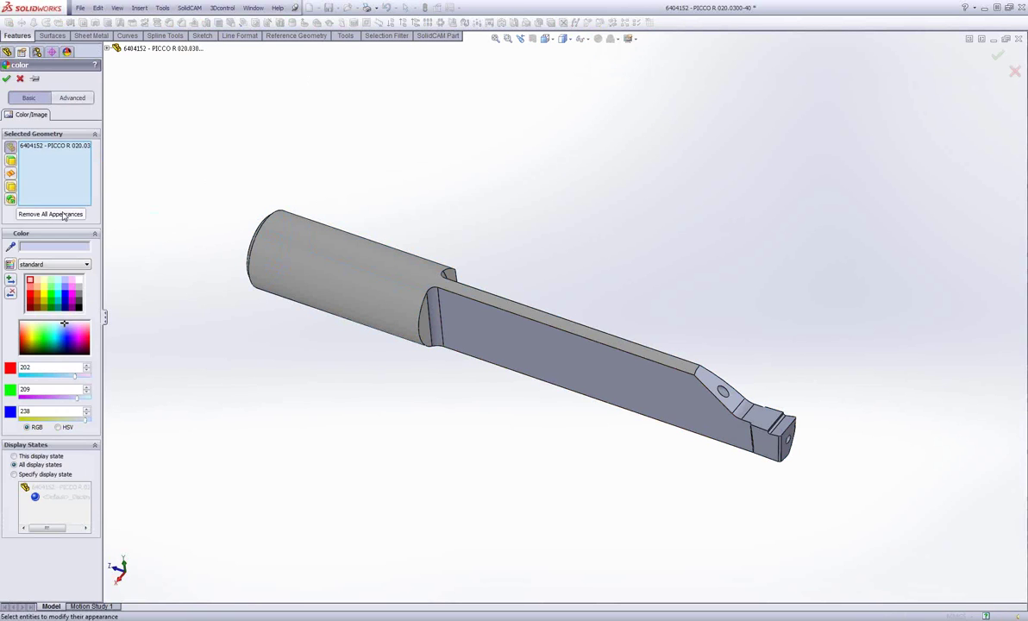
pyautogui.click(7, 78)
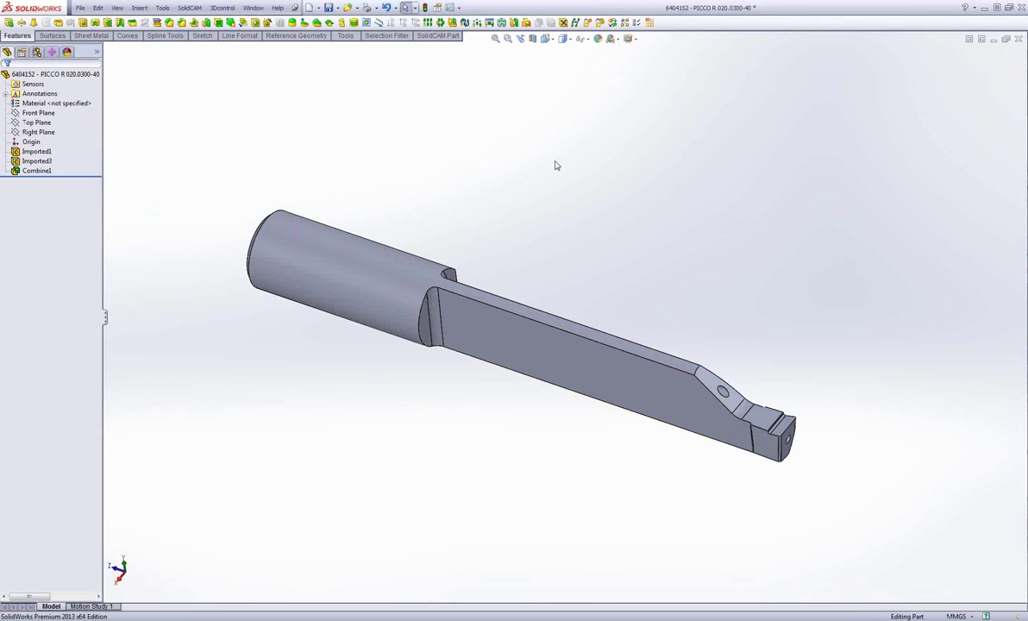
pyautogui.hotkey('ctrl', 's')
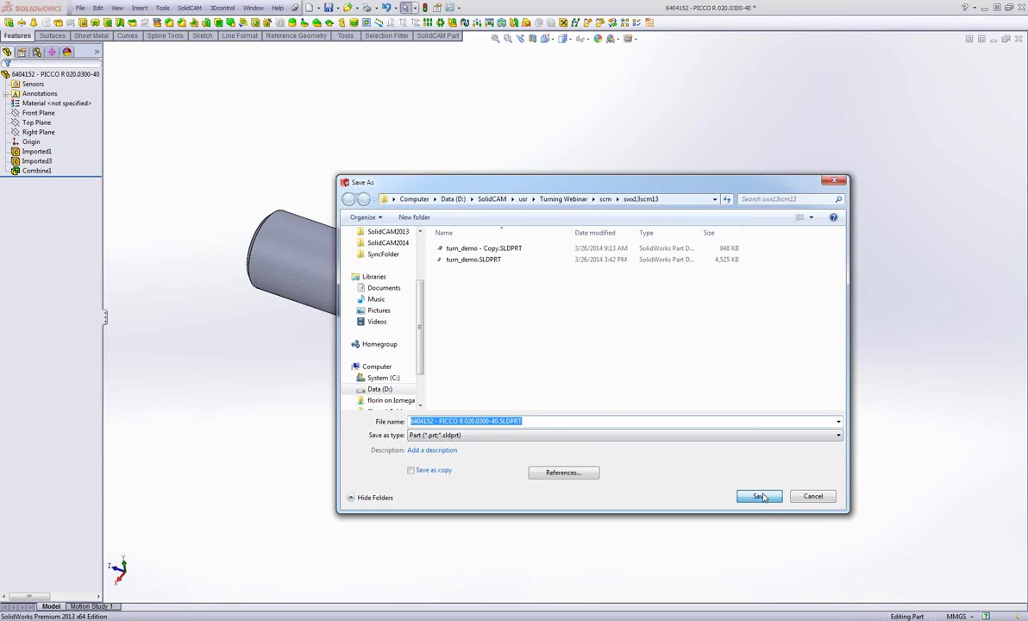
pyautogui.press('Return')
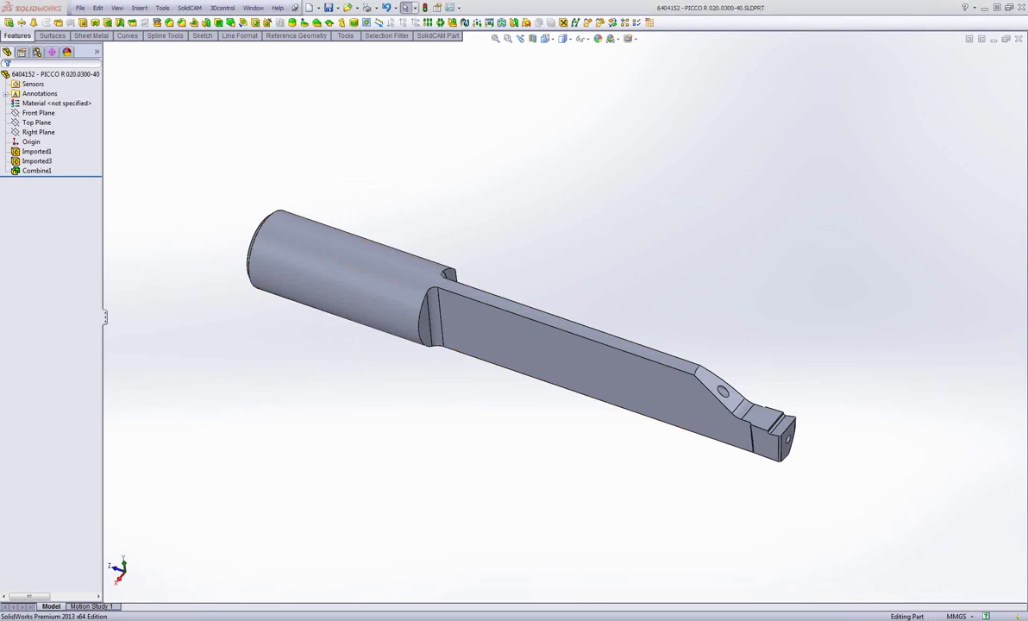
# Check the MG PCO-25-6-8 holder's catalog number on the ISCAR page and open 2801628 - MG PCO-25-6-8.stp in SolidWorks
pyautogui.hotkey('alt', 'Tab')
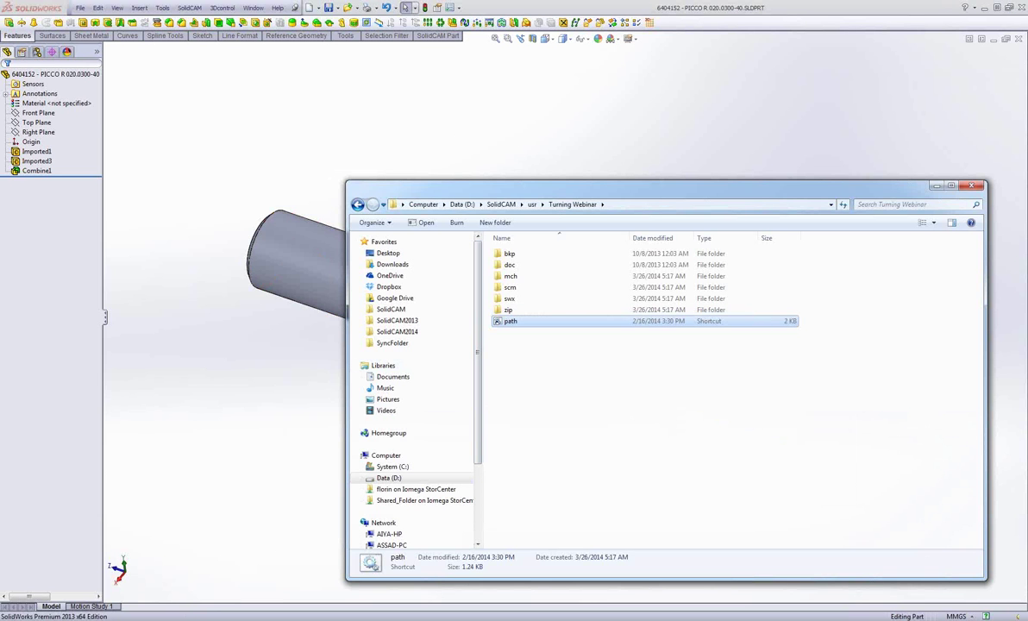
pyautogui.hotkey('alt', 'Tab')
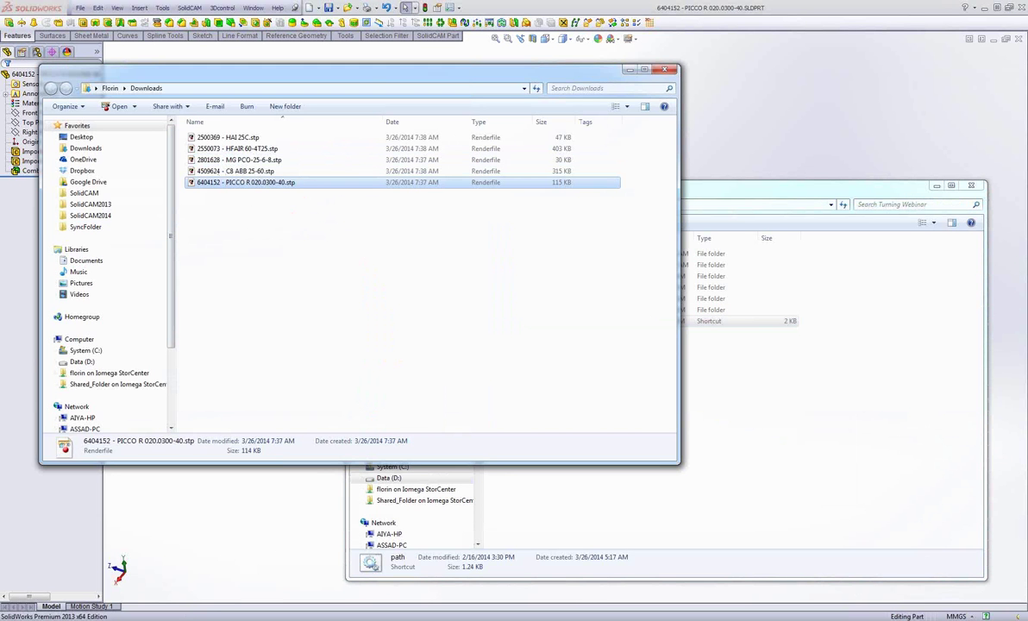
pyautogui.hotkey('alt', 'Tab')
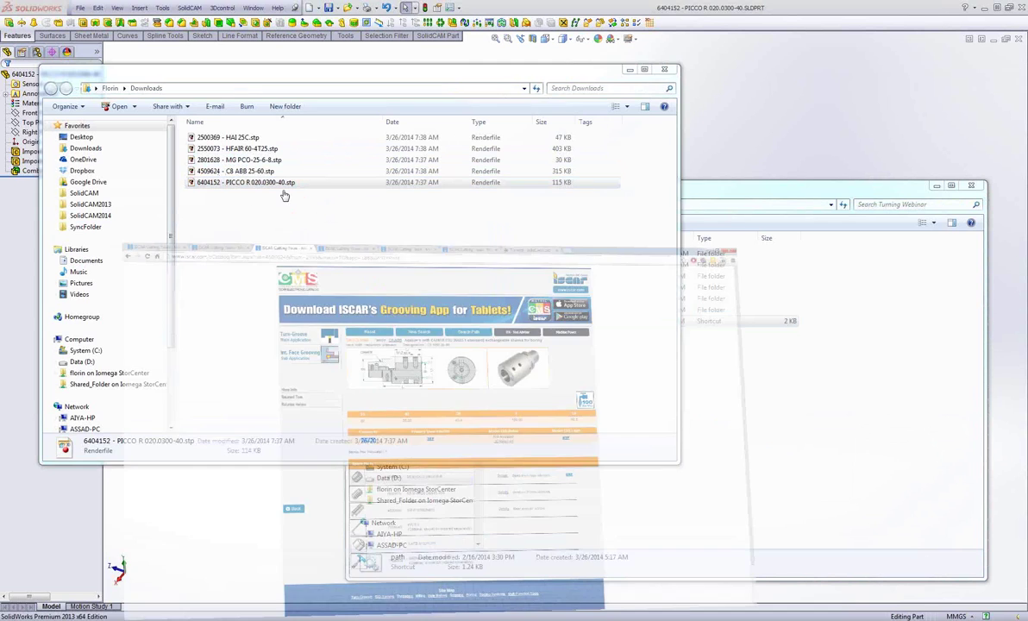
pyautogui.click(157, 7)
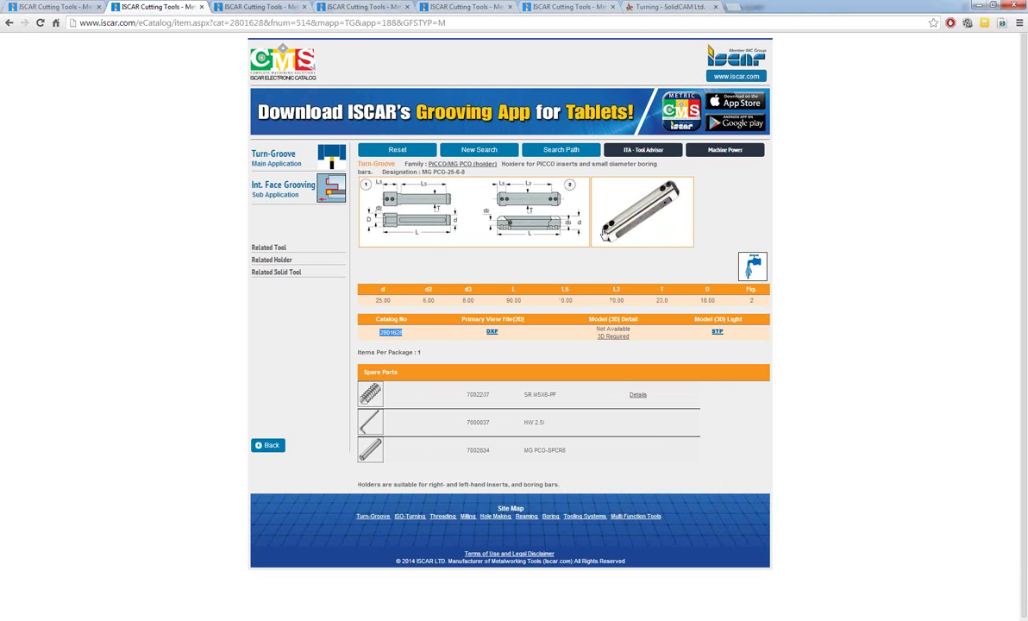
pyautogui.click(384, 336)
pyautogui.hotkey('alt', 'Tab')
pyautogui.click(210, 160)
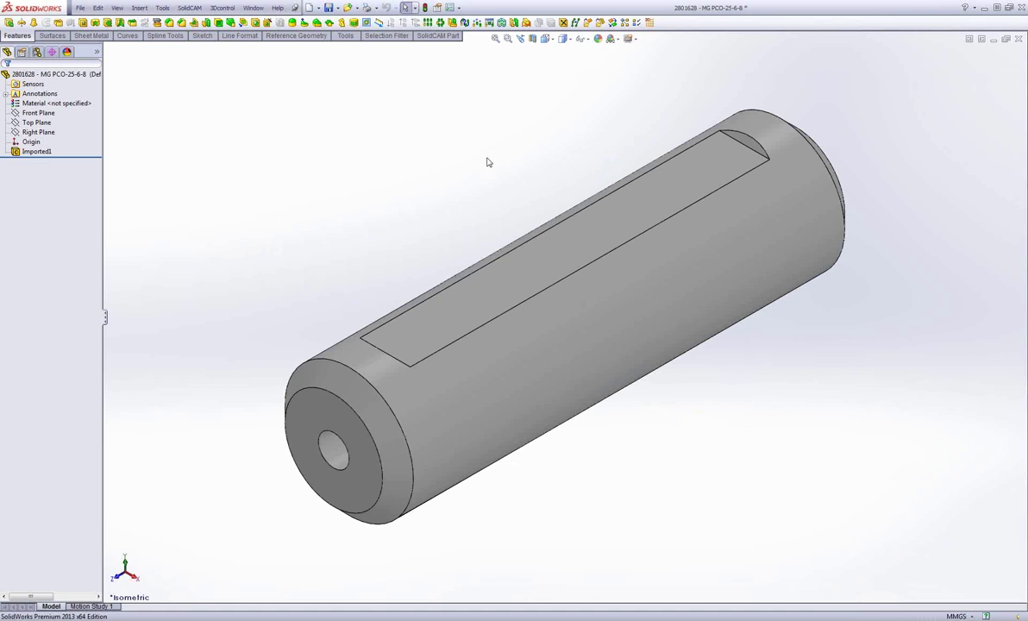
# Save the holder as 2801628 - MG PCO-25-6-8.SLDPRT in the swx13scm13 folder and import 4509624 - C8 ABB 25-60.stp
pyautogui.hotkey('ctrl', 's')
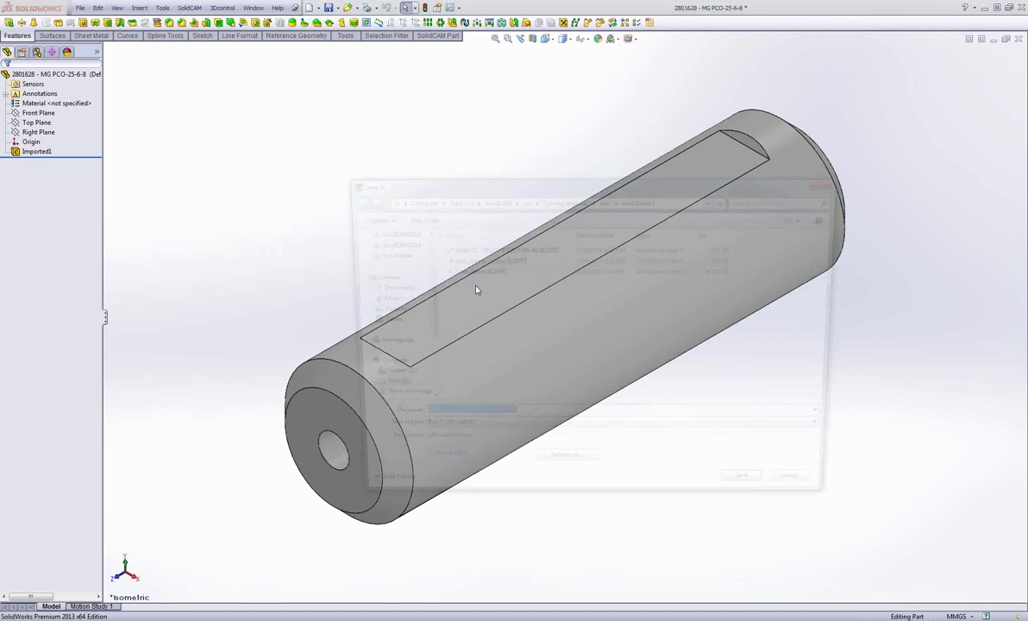
pyautogui.click(756, 492)
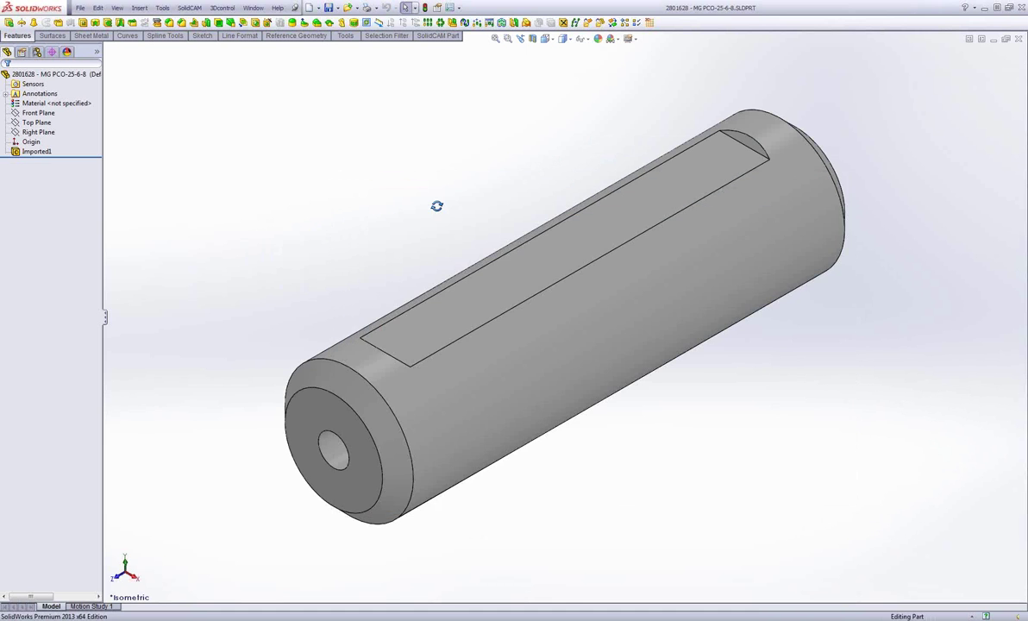
pyautogui.moveTo(437, 204); pyautogui.dragTo(405, 203, button='middle')
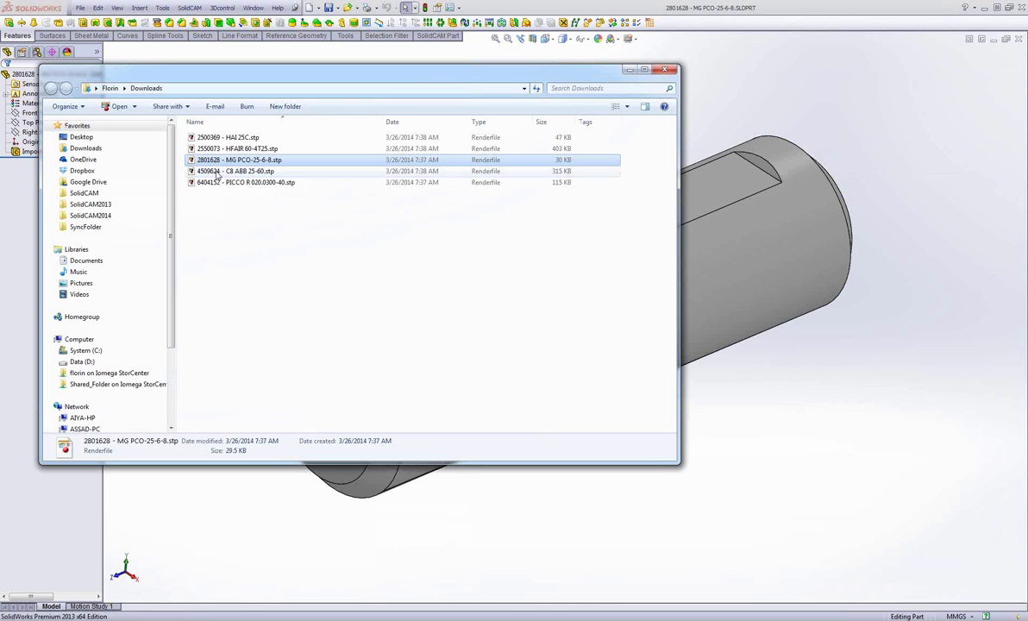
pyautogui.moveTo(217, 172); pyautogui.dragTo(829, 415)
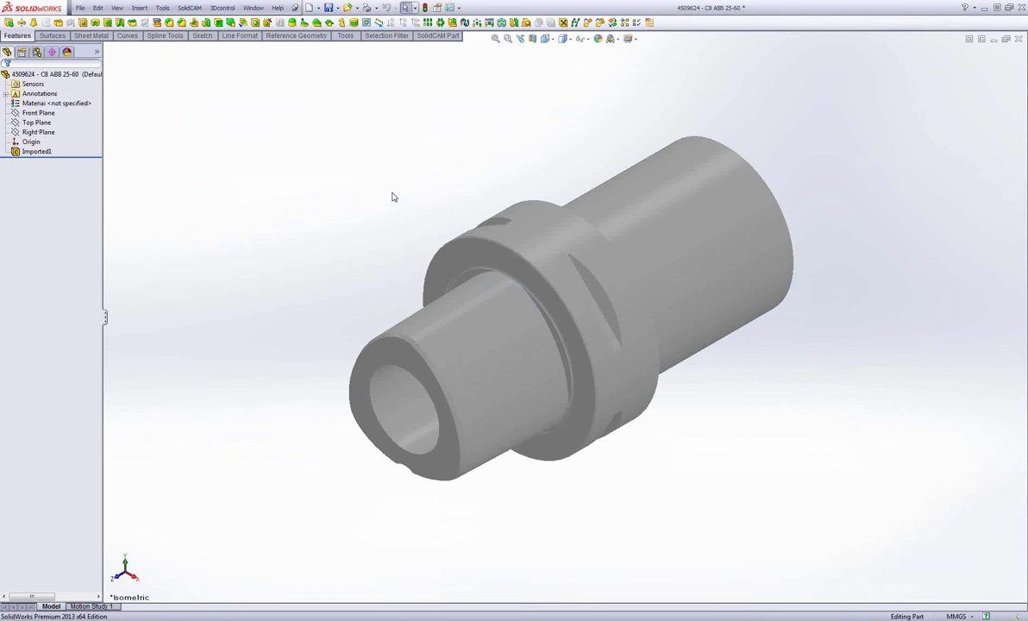
pyautogui.moveTo(652, 277); pyautogui.dragTo(572, 271, button='middle')
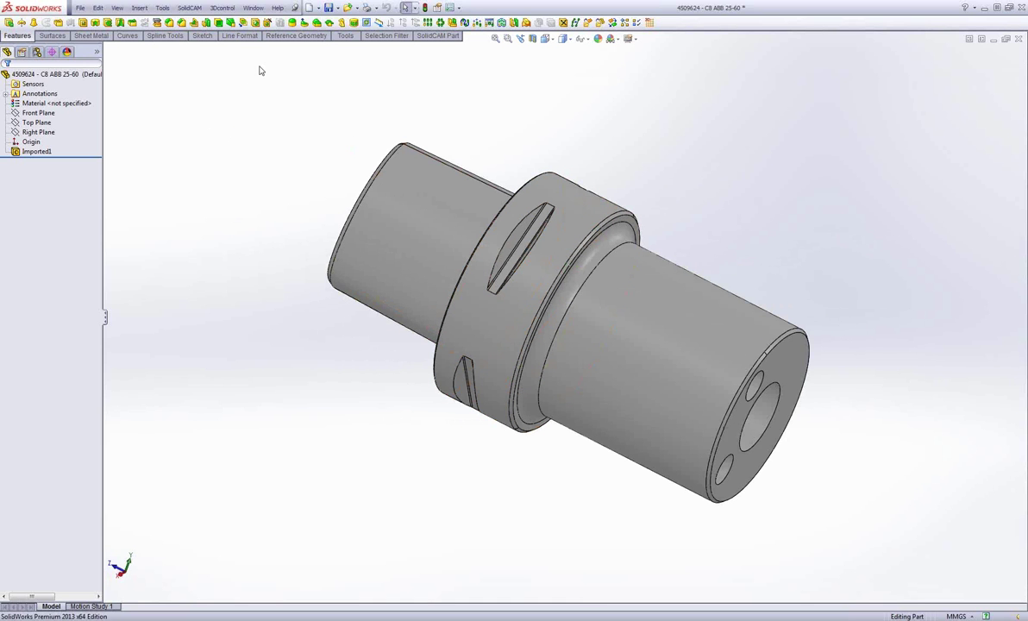
pyautogui.click(316, 9)
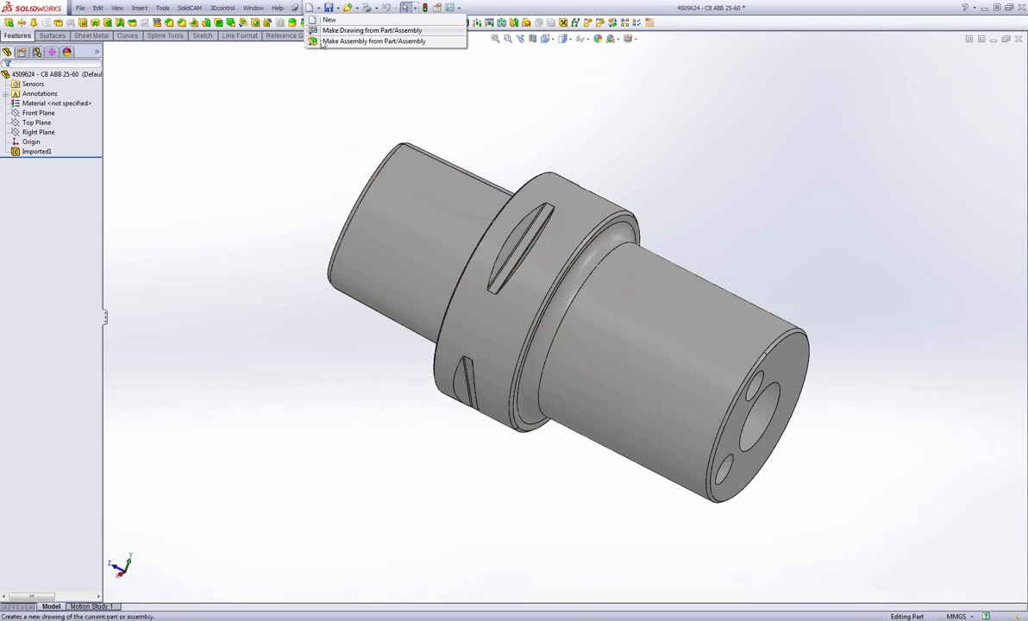
pyautogui.click(317, 32)
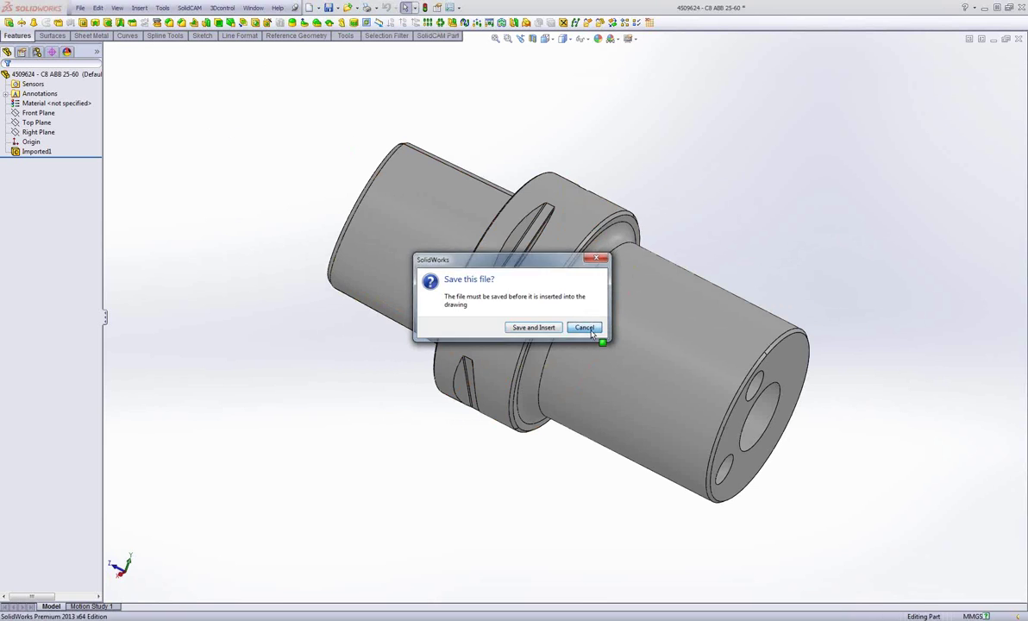
pyautogui.click(593, 333)
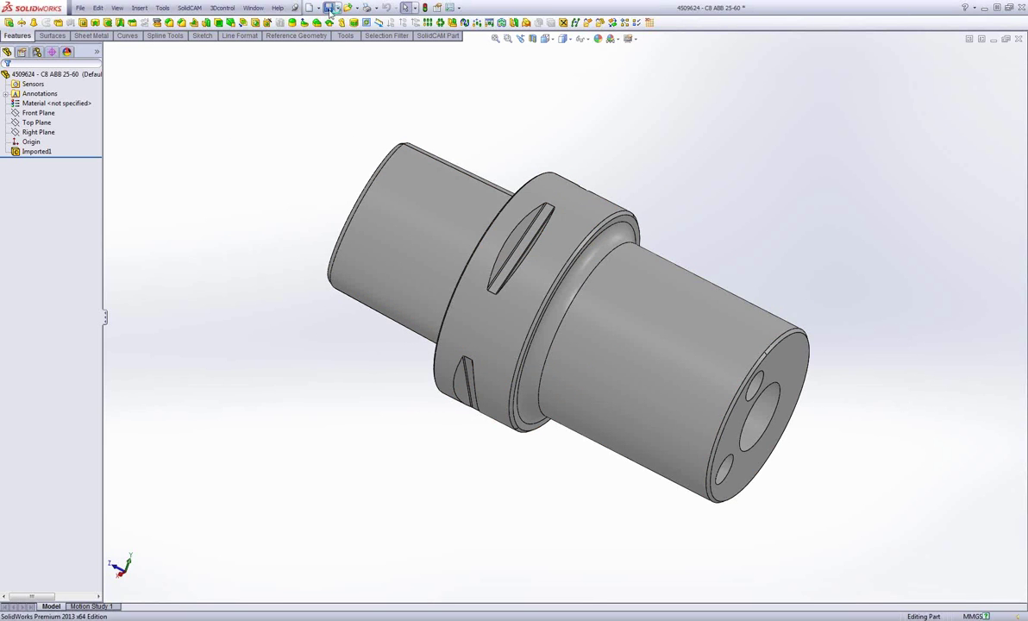
# Save the adapter as 4509624 - C8 ABB 25-60.SLDPRT in the swx13scm13 folder and start a new assembly from it
pyautogui.click(329, 9)
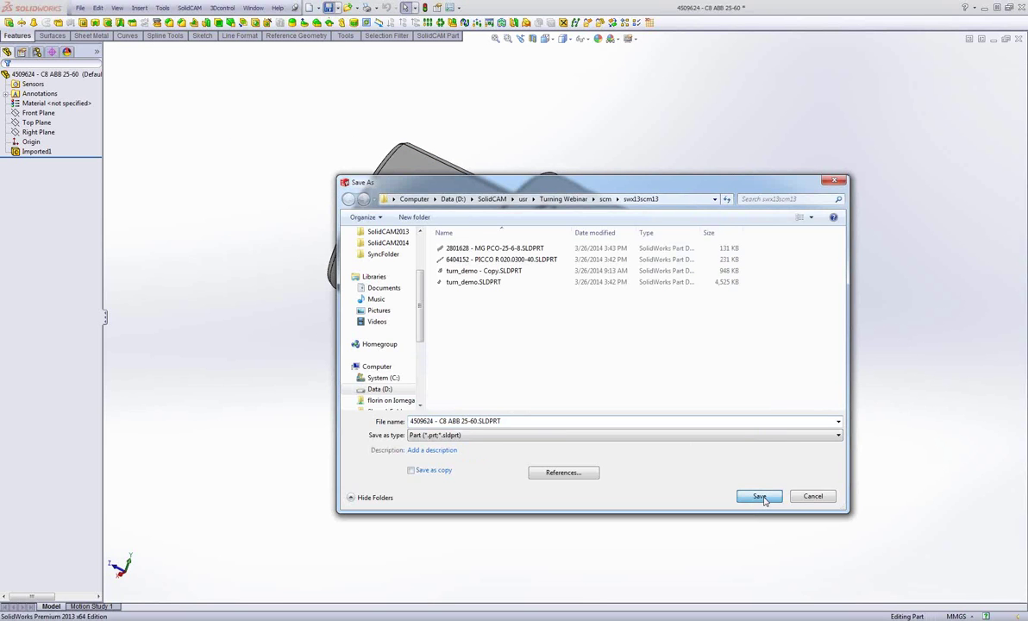
pyautogui.click(761, 497)
pyautogui.click(319, 9)
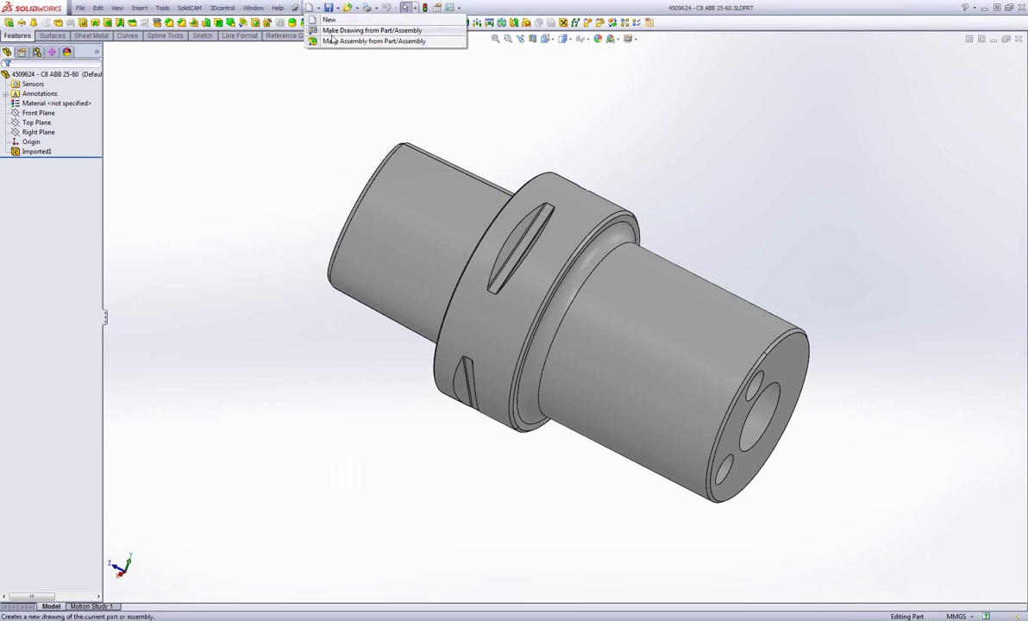
pyautogui.click(326, 41)
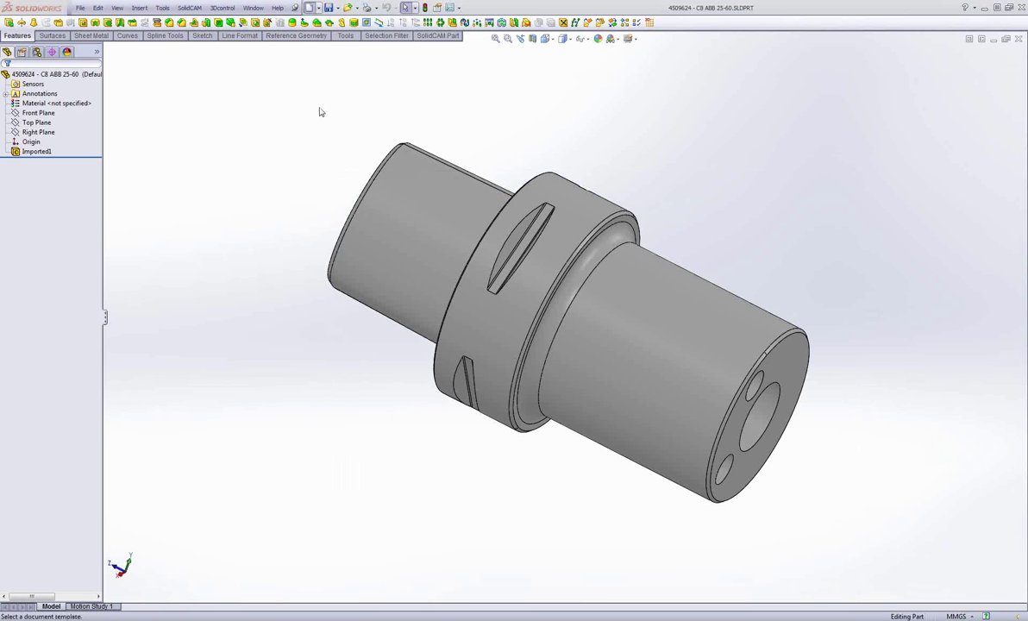
pyautogui.doubleClick(258, 207)
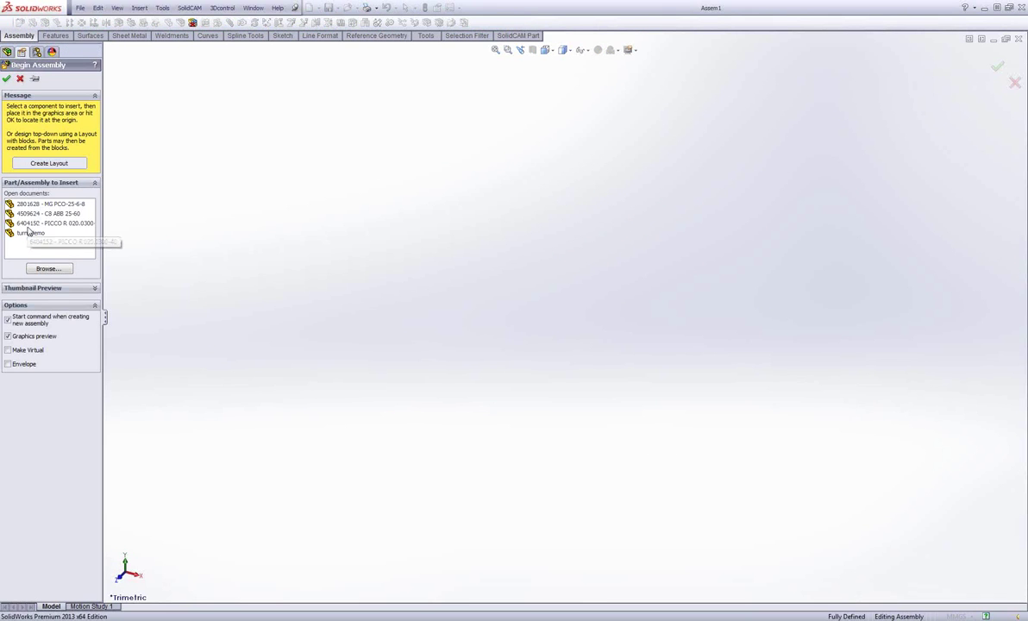
# Insert the C8 ABB 25-60 adapter, the MG PCO-25-6-8 holder and the PICCO R 020.0300-40 insert into the assembly, spaced apart
pyautogui.click(19, 214)
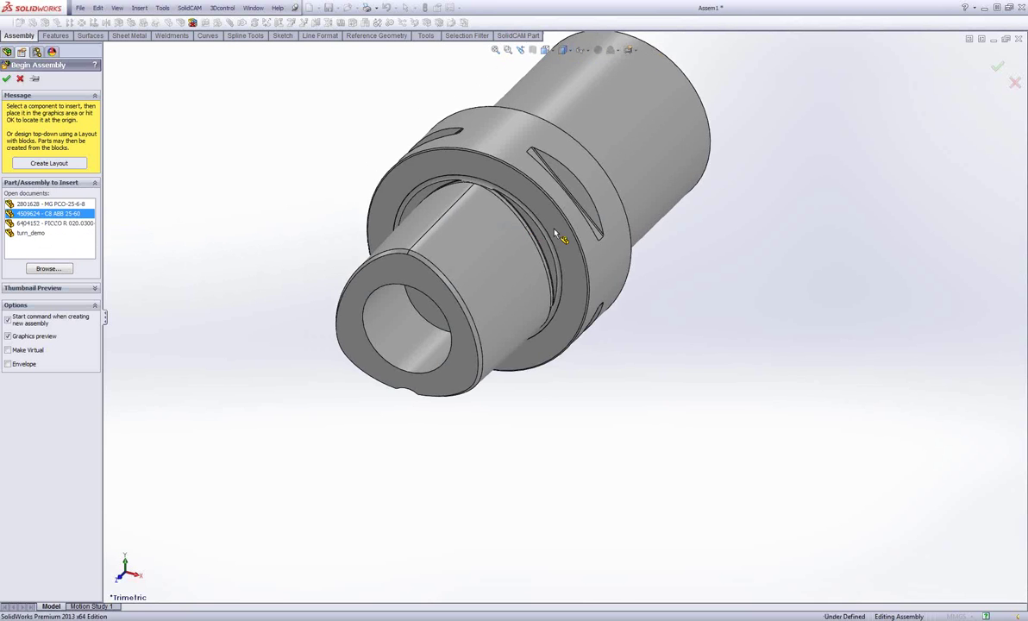
pyautogui.click(516, 212)
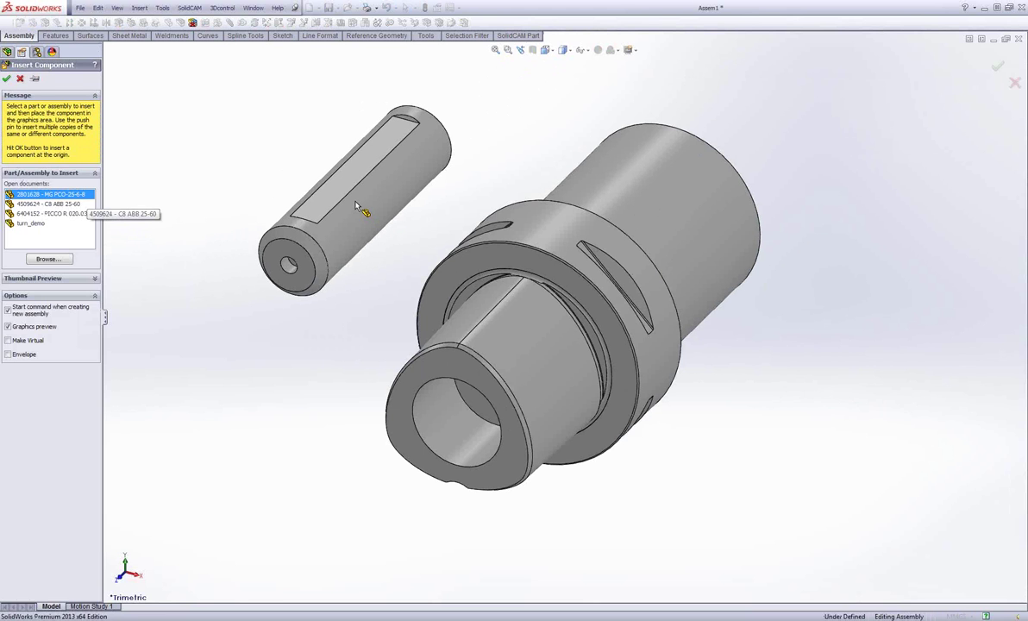
pyautogui.click(360, 202)
pyautogui.click(21, 22)
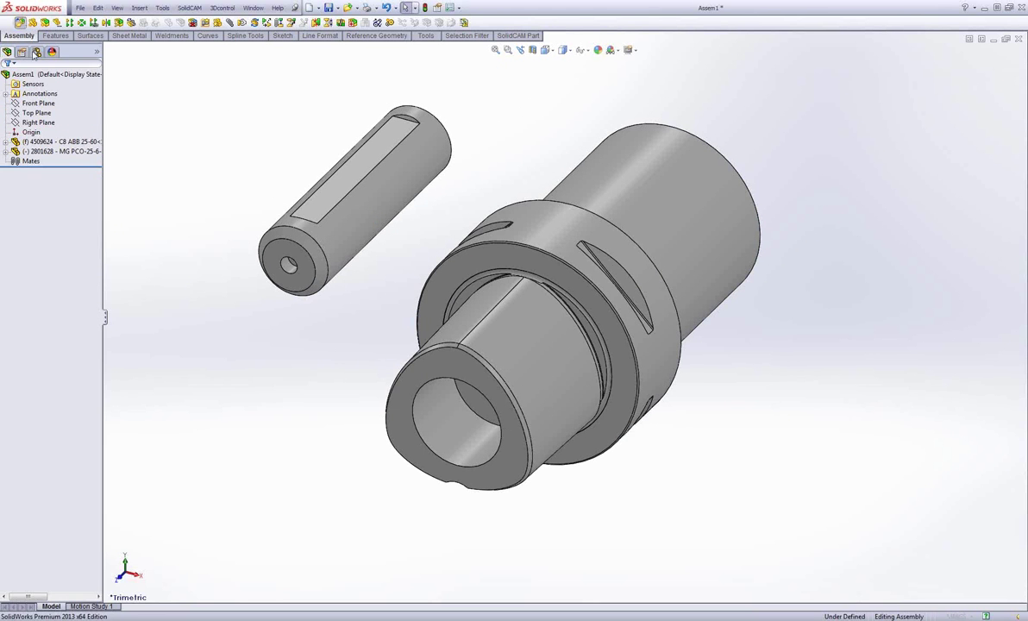
pyautogui.click(38, 214)
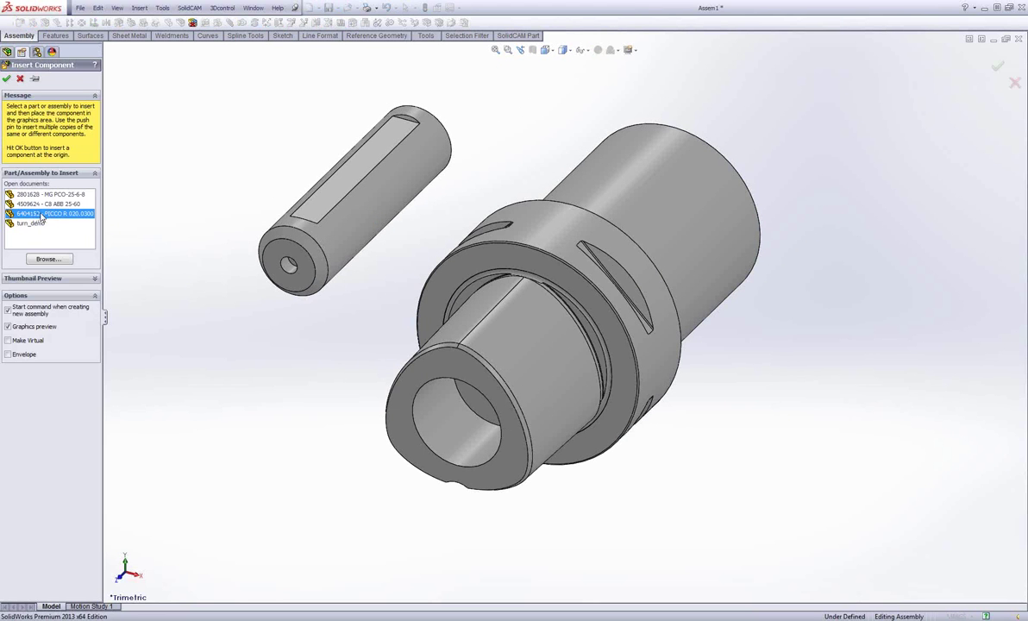
pyautogui.click(825, 253)
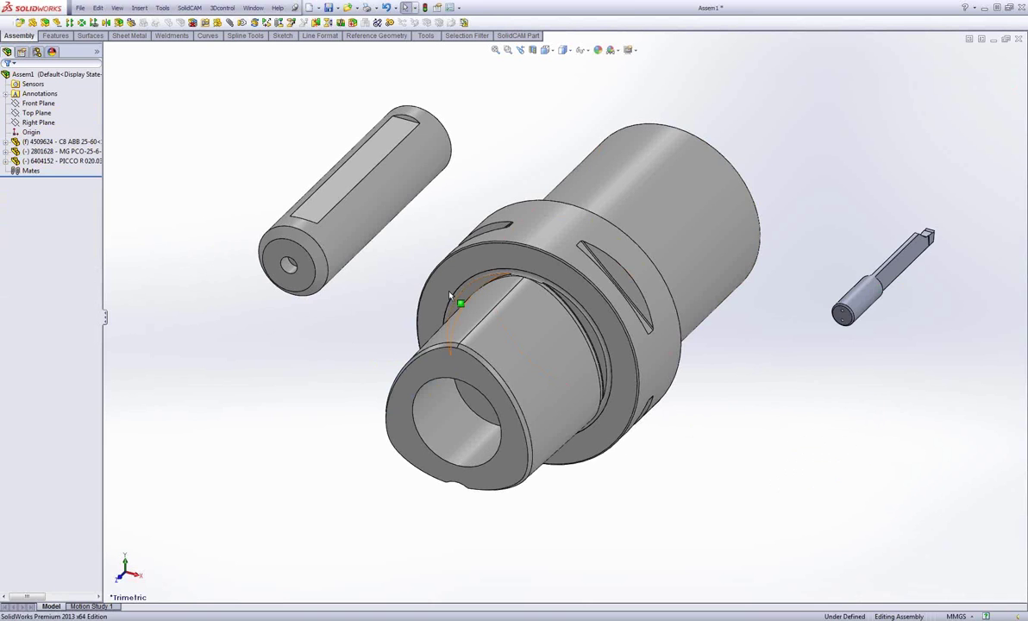
# Float the fixed C8 ABB 25-60 adapter so it can be moved freely in the assembly
pyautogui.moveTo(618, 337); pyautogui.dragTo(636, 390, button='middle')
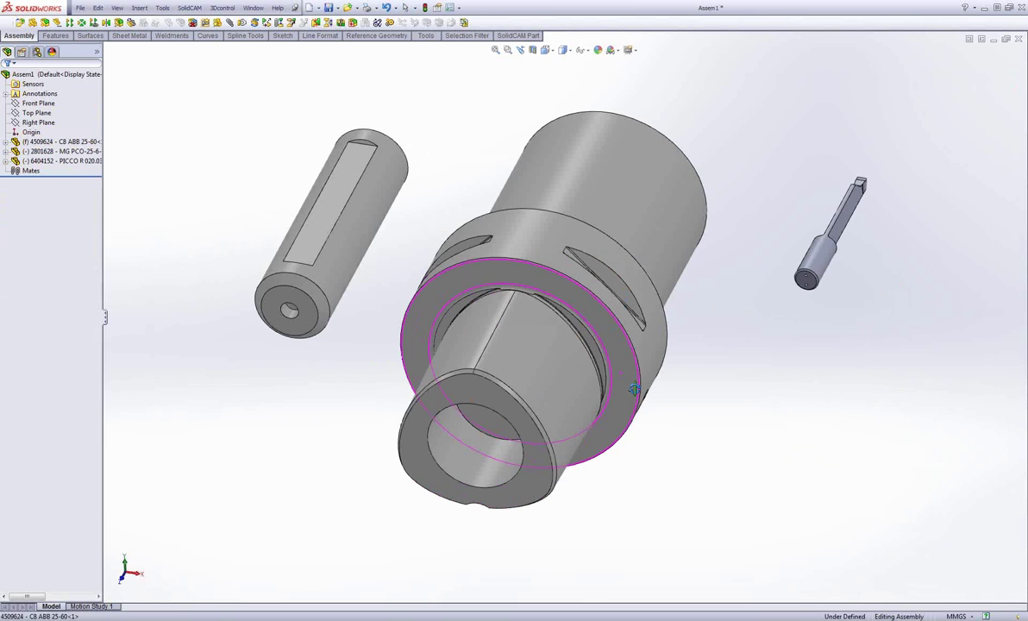
pyautogui.scroll(3, 517, 345)
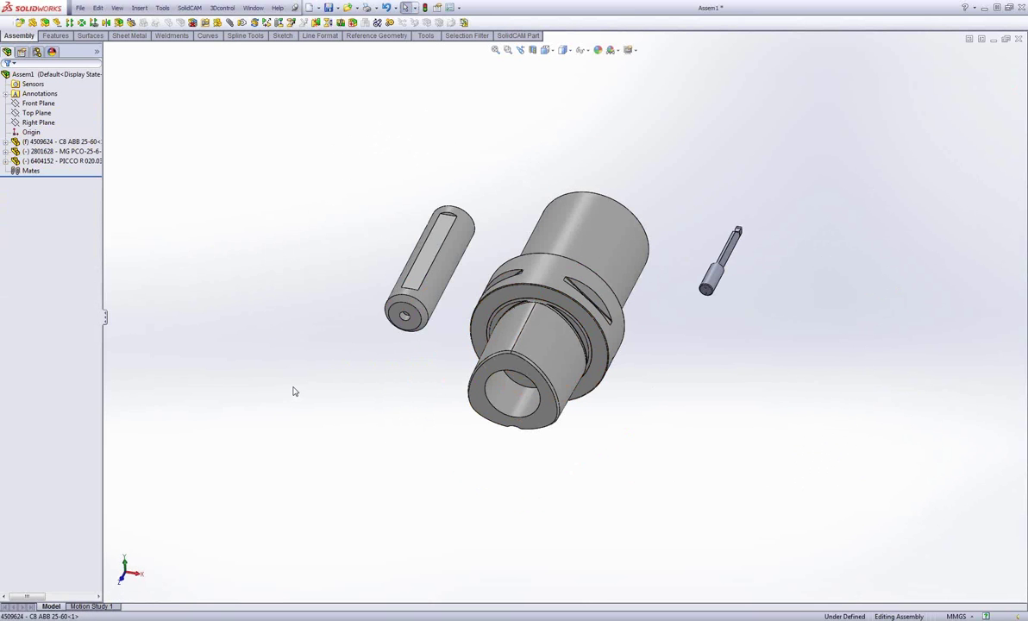
pyautogui.hotkey('ctrl', '1')
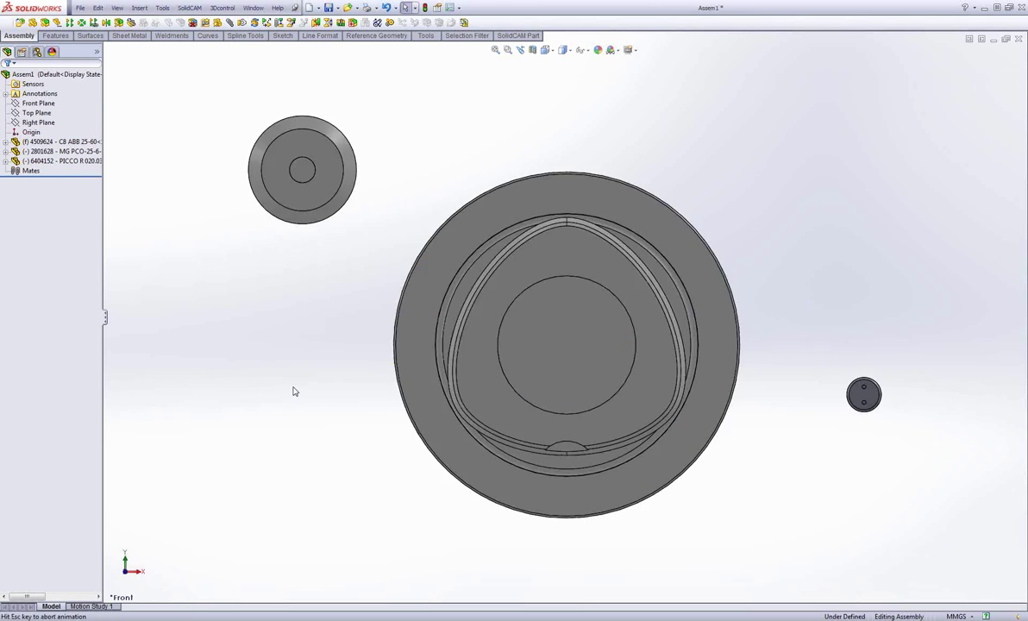
pyautogui.hotkey('ctrl', '3')
pyautogui.hotkey('ctrl', '5')
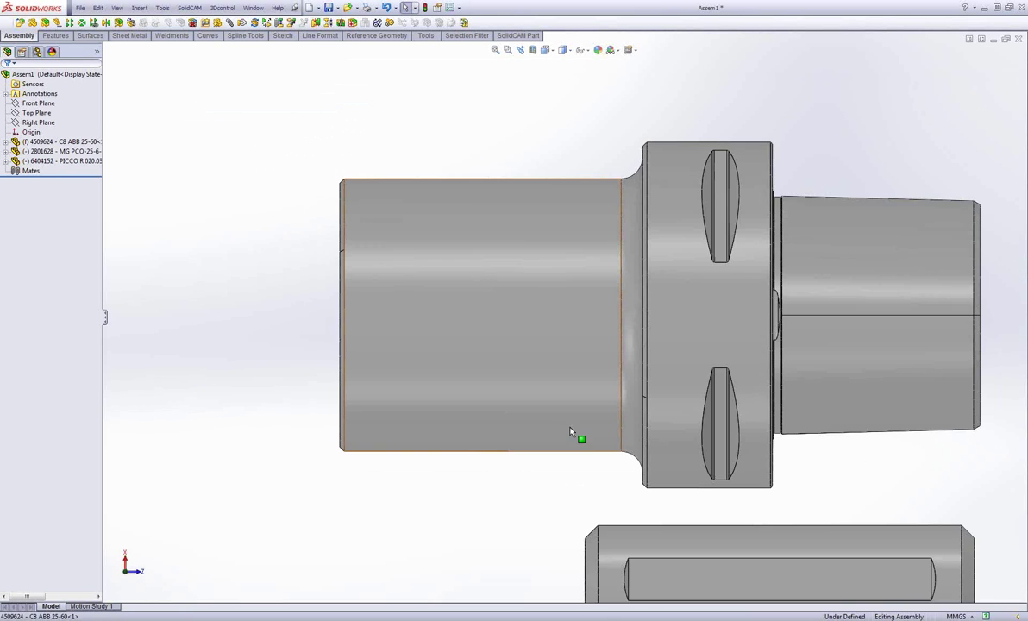
pyautogui.press('f')
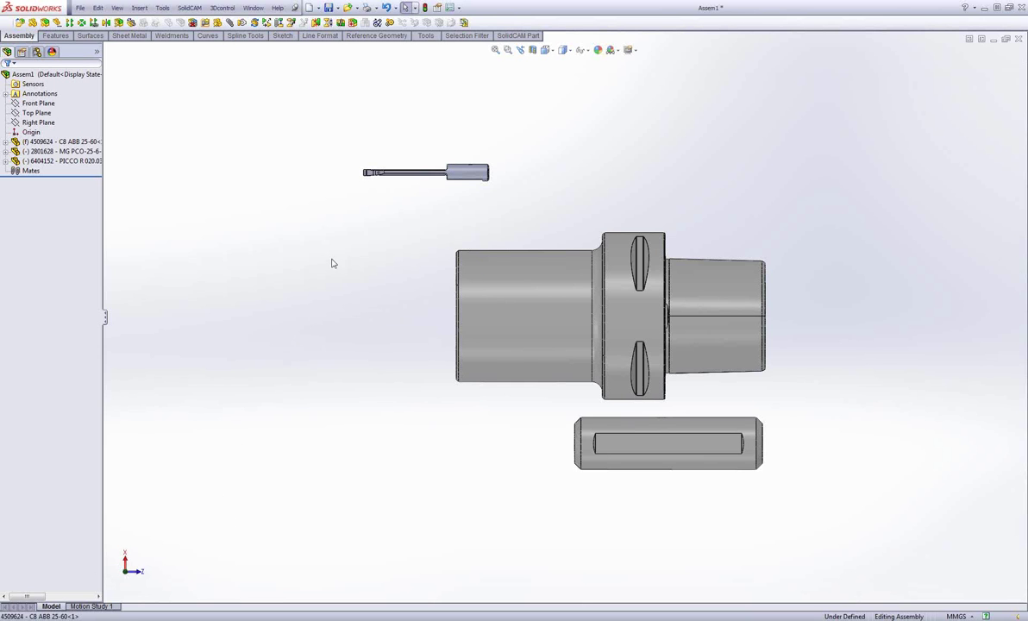
pyautogui.rightClick(52, 139)
pyautogui.click(81, 266)
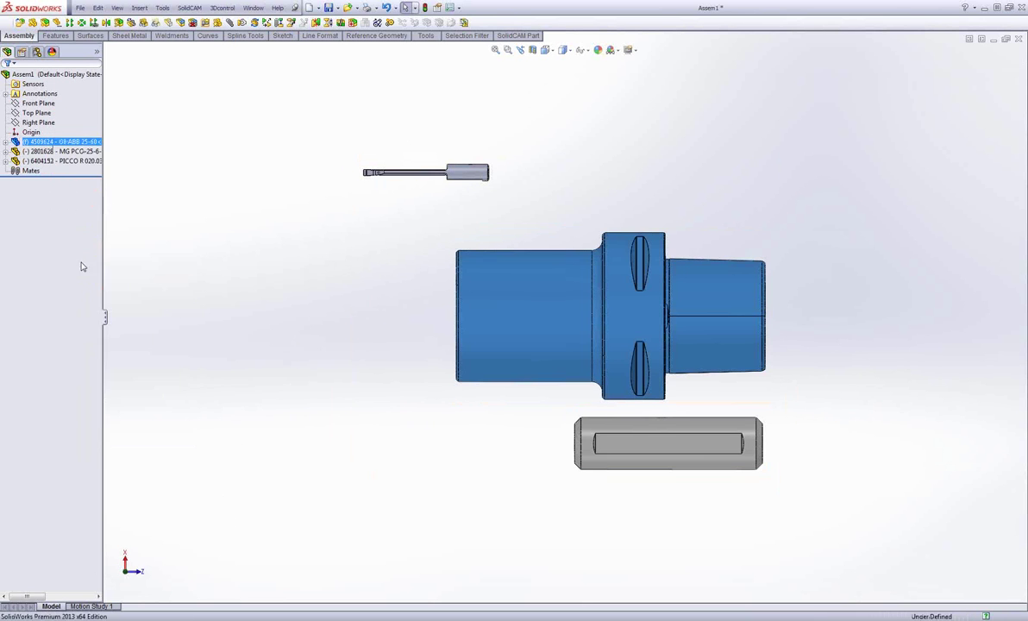
# Rotate the adapter, holder and insert components upright in the bottom-facing top view, with the adapter's tapered shank up and the insert's cutting tip down
pyautogui.click(255, 23)
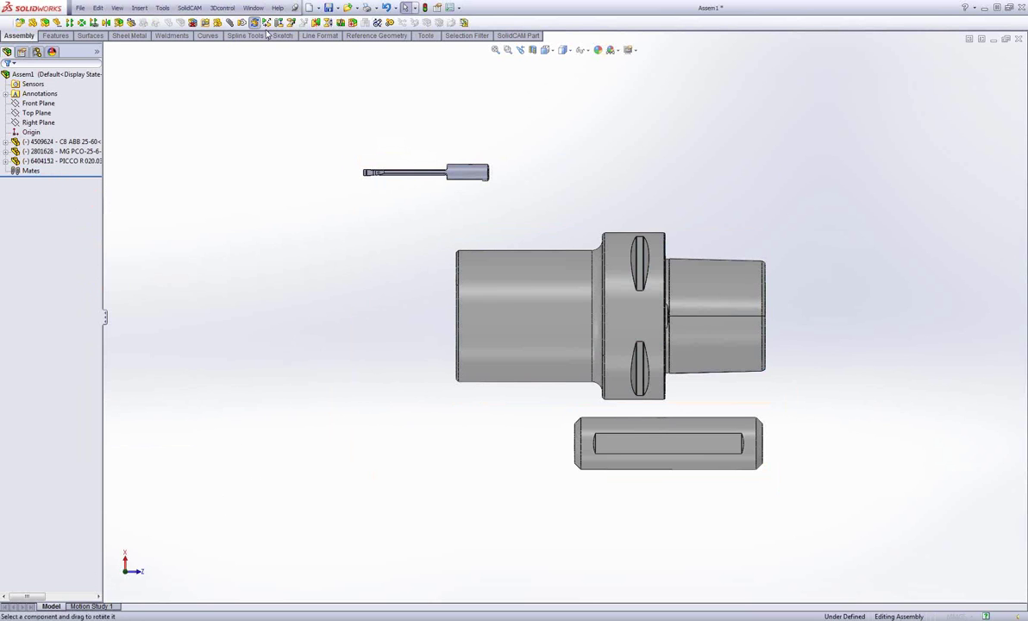
pyautogui.moveTo(505, 282); pyautogui.dragTo(608, 524)
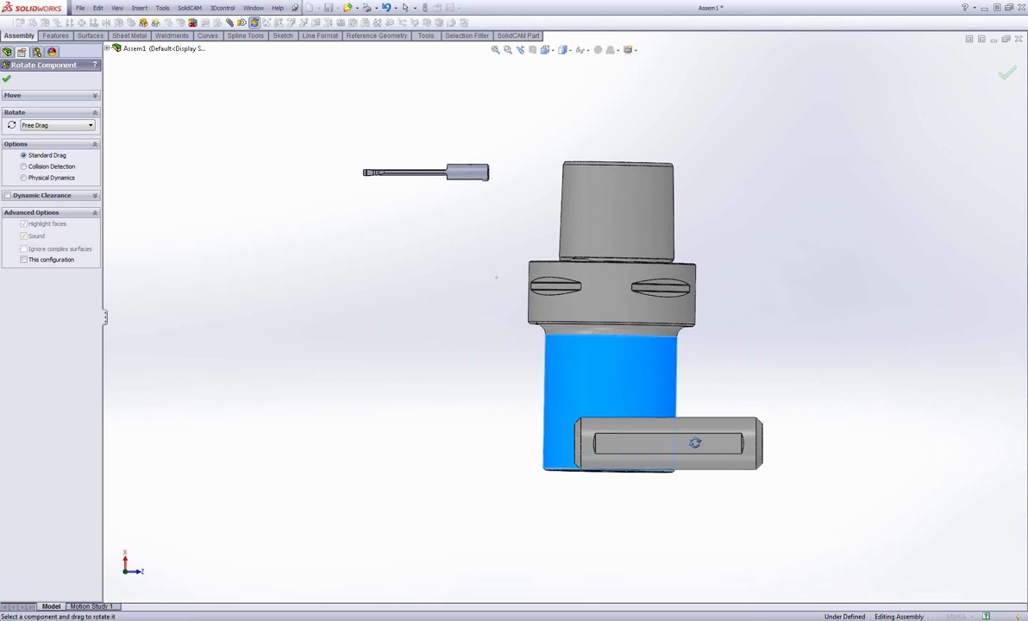
pyautogui.moveTo(695, 442); pyautogui.dragTo(678, 534)
pyautogui.moveTo(417, 173)
pyautogui.mouseDown()
pyautogui.moveTo(484, 200)
pyautogui.moveTo(437, 197)
pyautogui.moveTo(414, 170)
pyautogui.moveTo(464, 144)
pyautogui.moveTo(450, 175)
pyautogui.moveTo(473, 170)
pyautogui.moveTo(458, 170)
pyautogui.moveTo(448, 233)
pyautogui.mouseUp()
pyautogui.press('Escape')
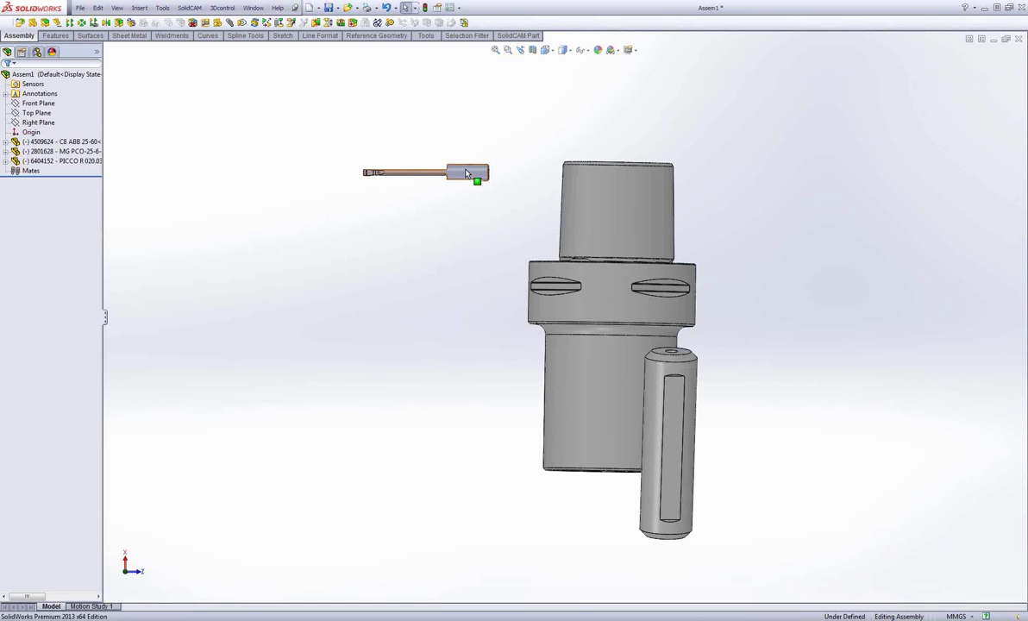
pyautogui.moveTo(476, 177); pyautogui.dragTo(459, 264)
pyautogui.click(365, 107)
pyautogui.press('Escape')
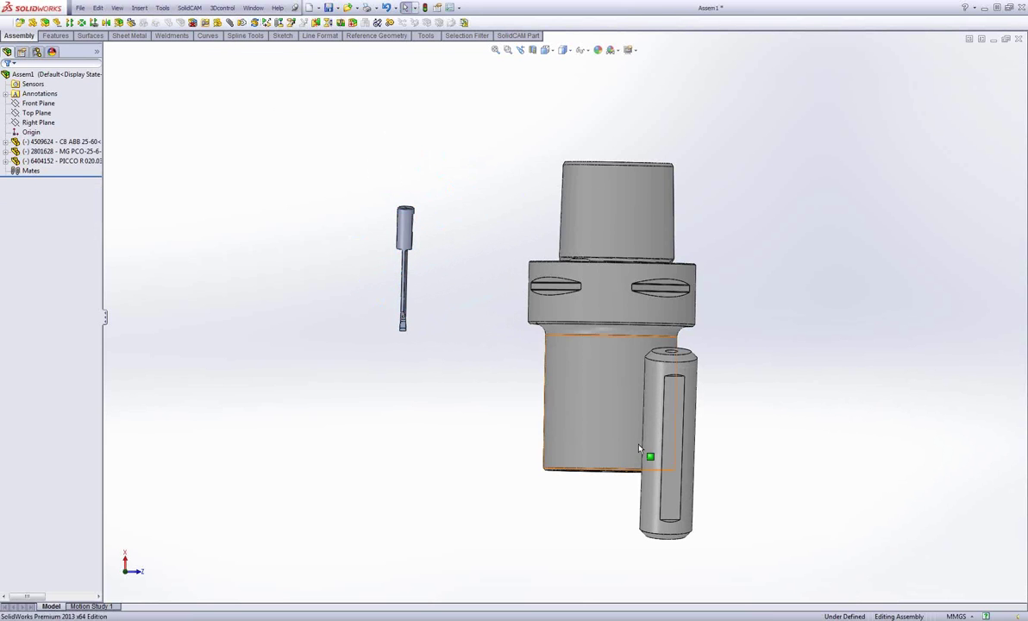
# Mate the MG PCO-25-6-8 holder's outer cylinder concentric with the adapter's cylindrical body and move the holder clear below the adapter
pyautogui.click(653, 362)
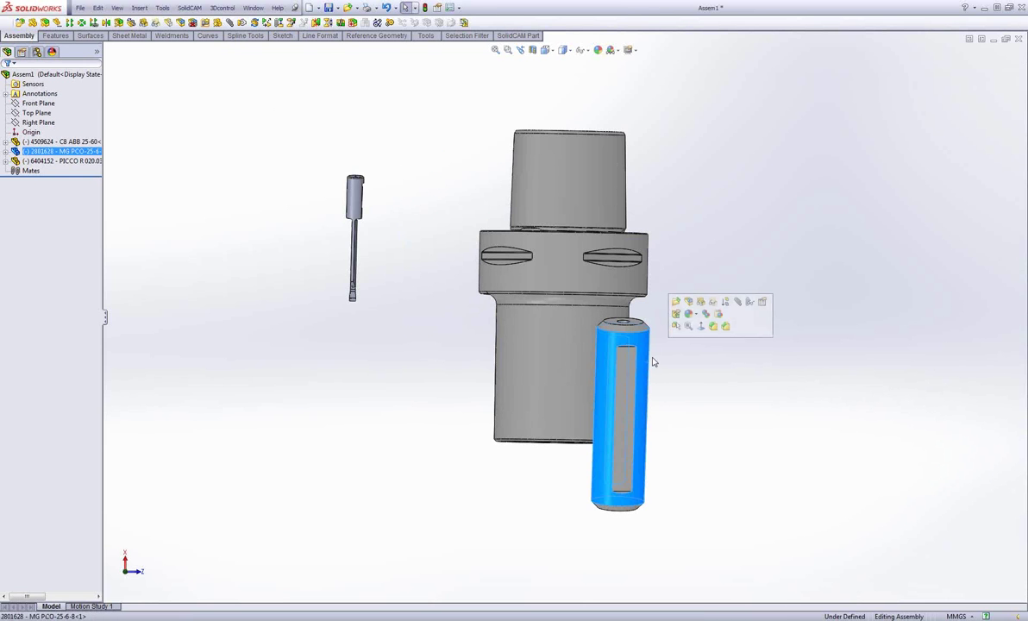
pyautogui.click(738, 301)
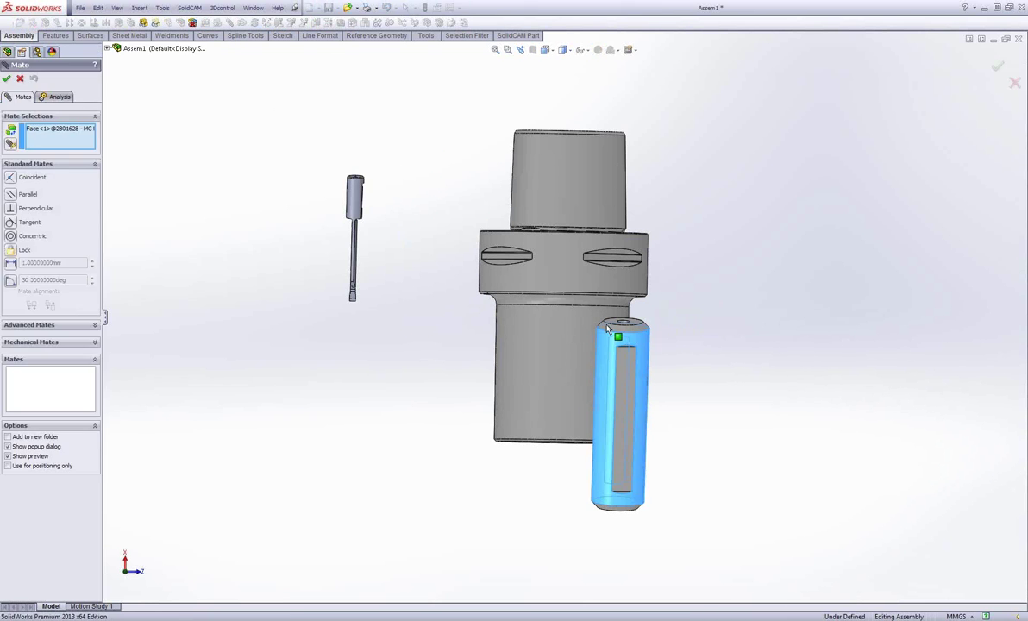
pyautogui.click(550, 362)
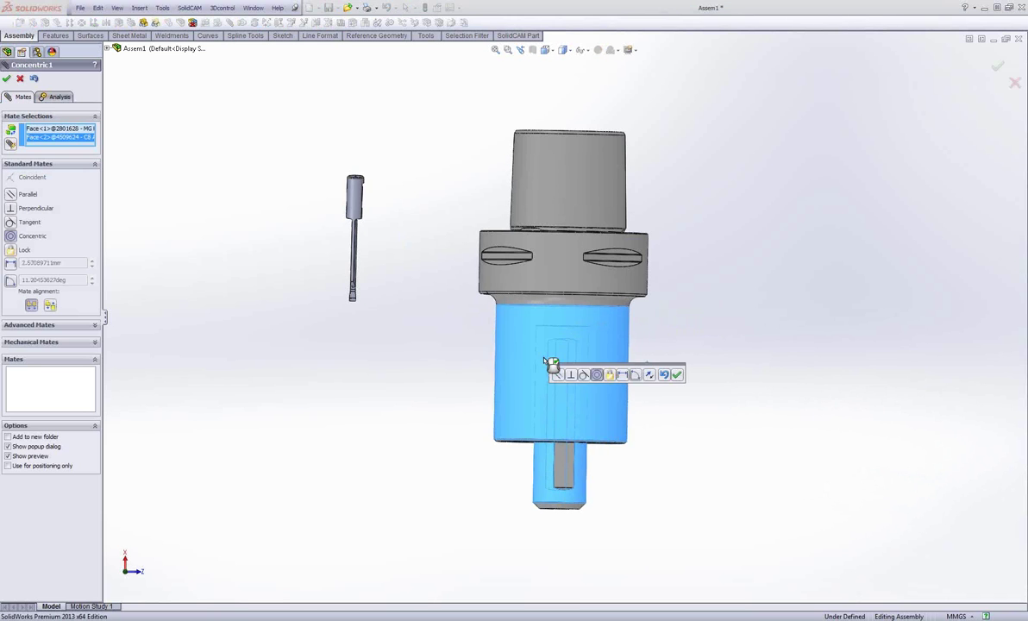
pyautogui.press('Return')
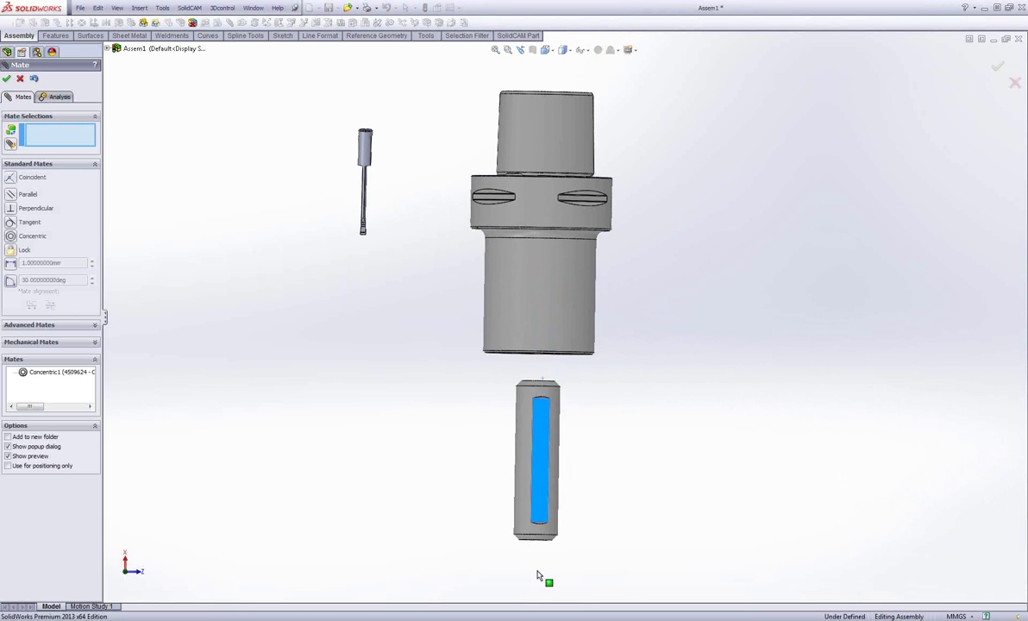
# Move the PICCO R 020.0300-40 insert below the holder and mate its cylindrical shank concentric with the MG PCO-25-6-8 holder's outer cylinder
pyautogui.scroll(4, 452, 298)
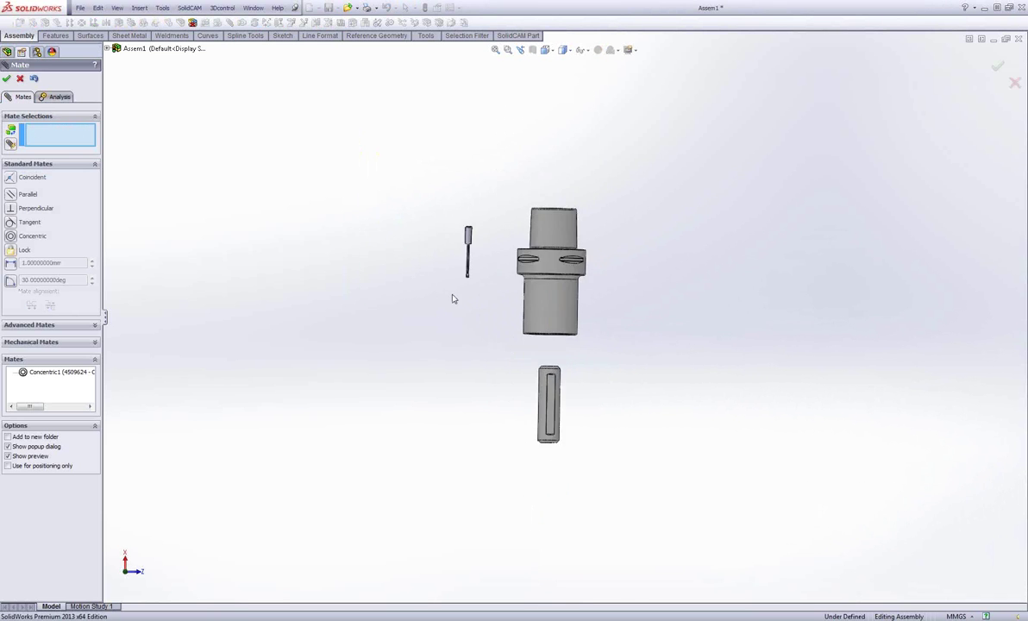
pyautogui.moveTo(458, 255); pyautogui.dragTo(536, 466)
pyautogui.scroll(-5, 537, 466)
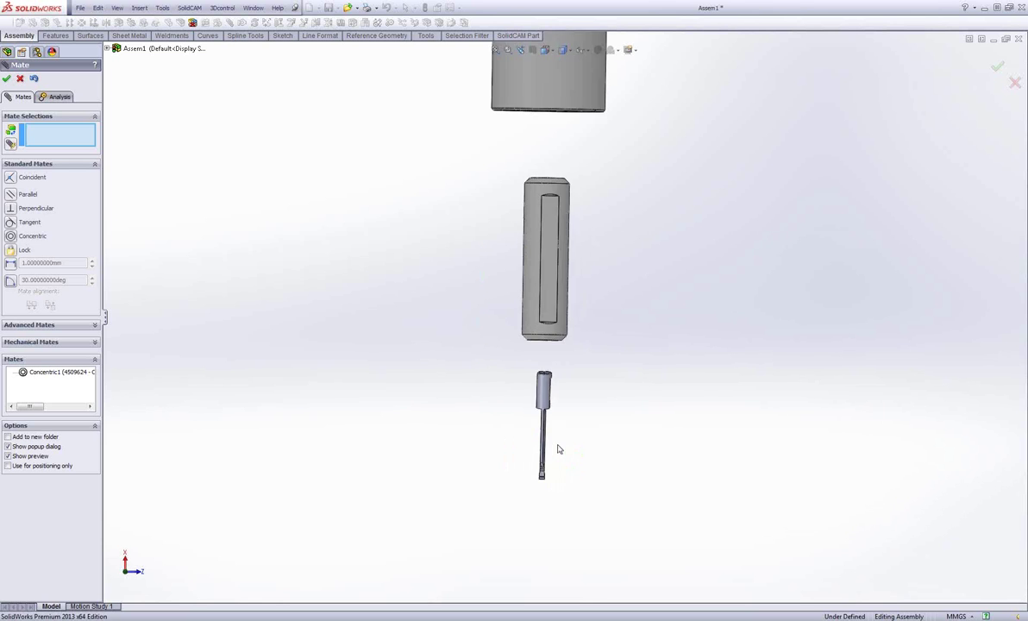
pyautogui.click(516, 360)
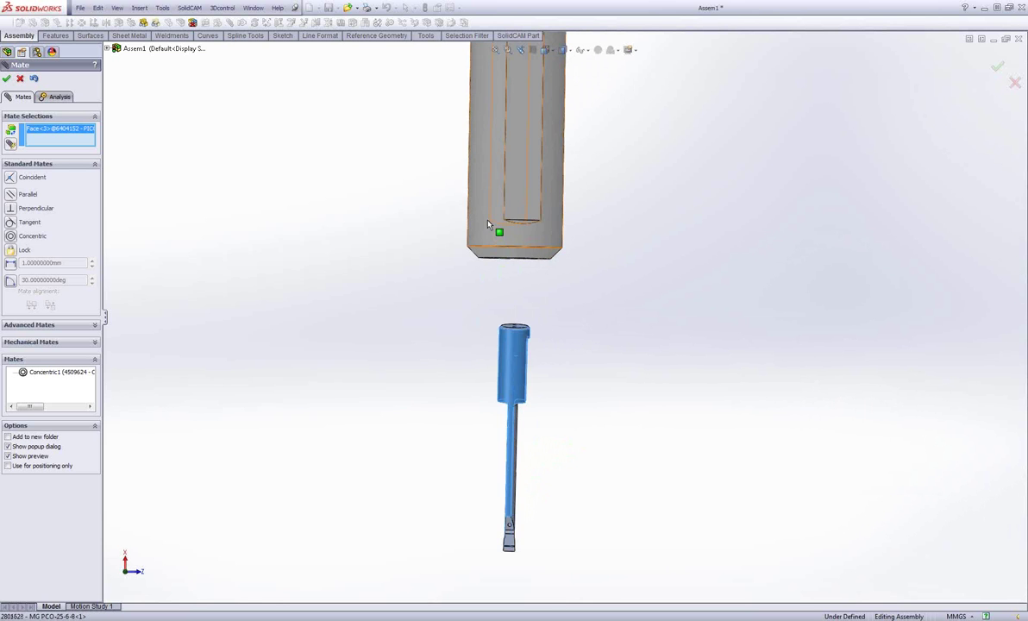
pyautogui.click(483, 223)
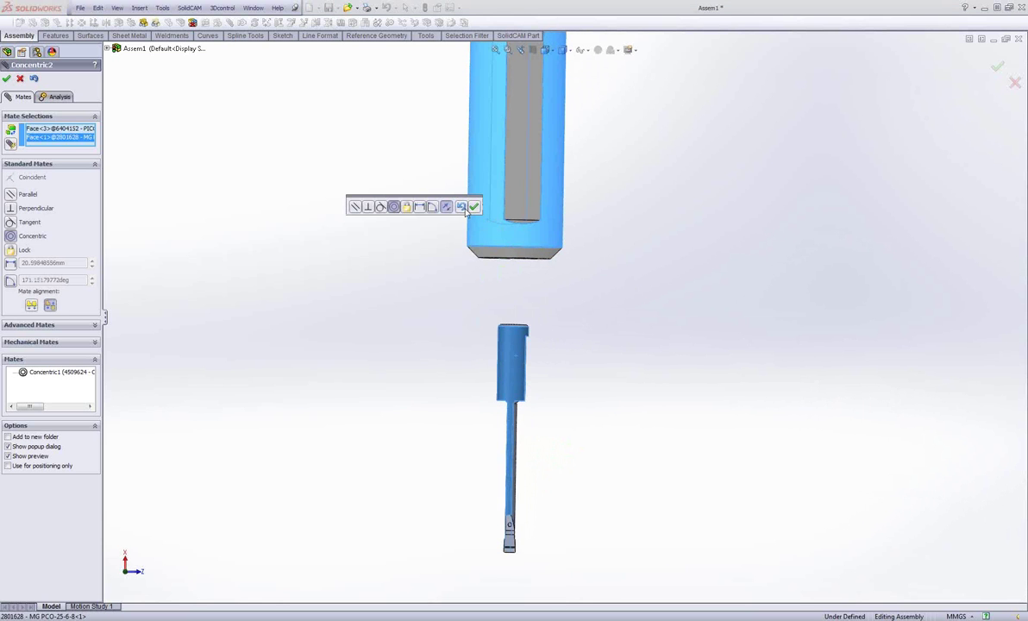
pyautogui.click(474, 208)
# Mate the insert's shoulder face at the end of its shank coincident with the holder's front end face
pyautogui.moveTo(551, 337); pyautogui.dragTo(525, 408, button='middle')
pyautogui.scroll(-3, 526, 408)
pyautogui.click(525, 348)
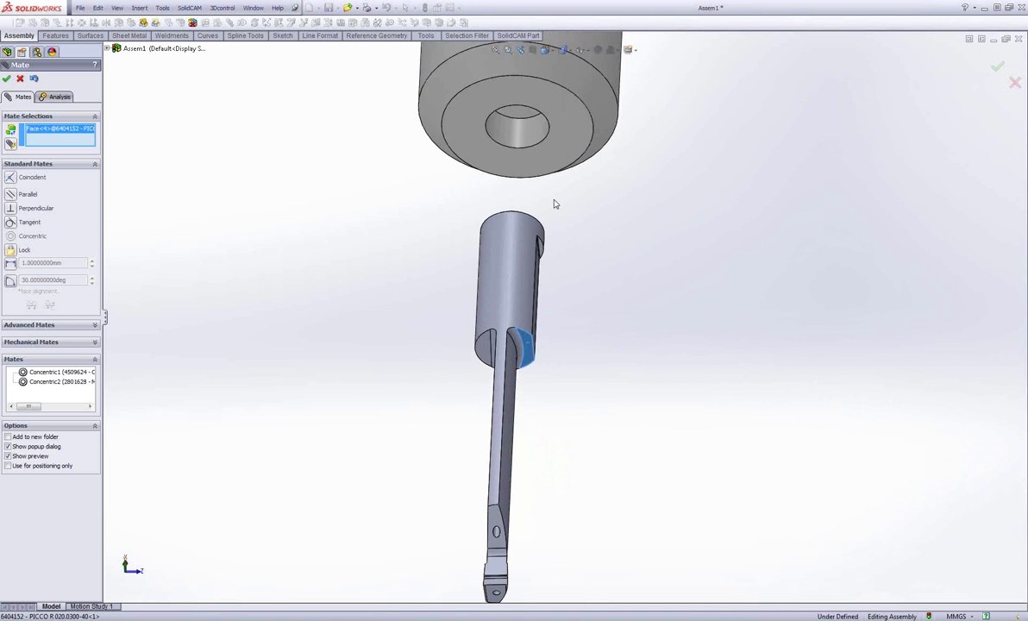
pyautogui.click(578, 138)
pyautogui.scroll(3, 590, 145)
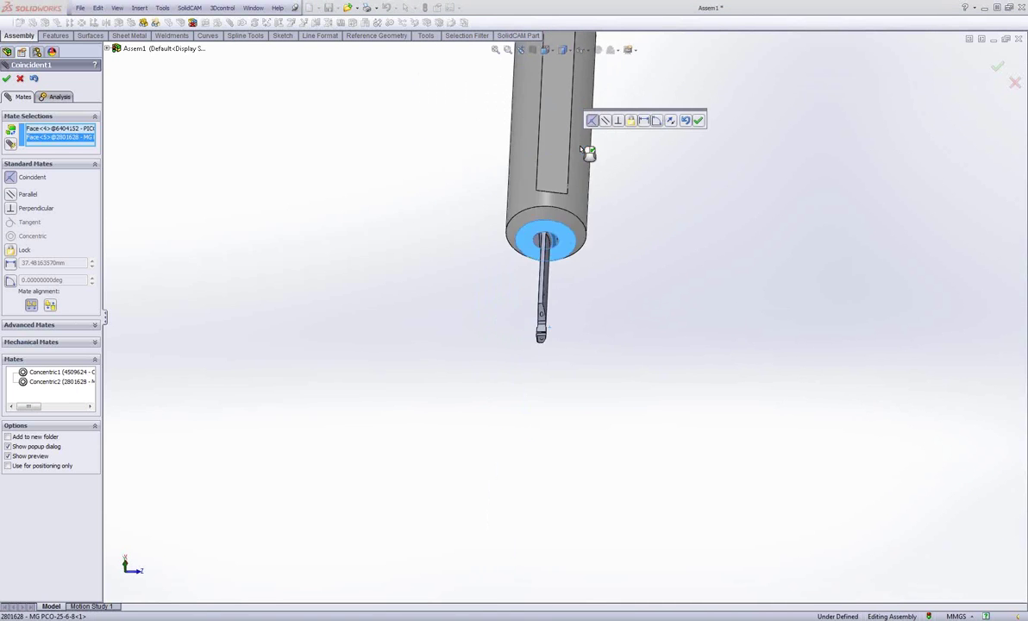
pyautogui.scroll(-5, 597, 145)
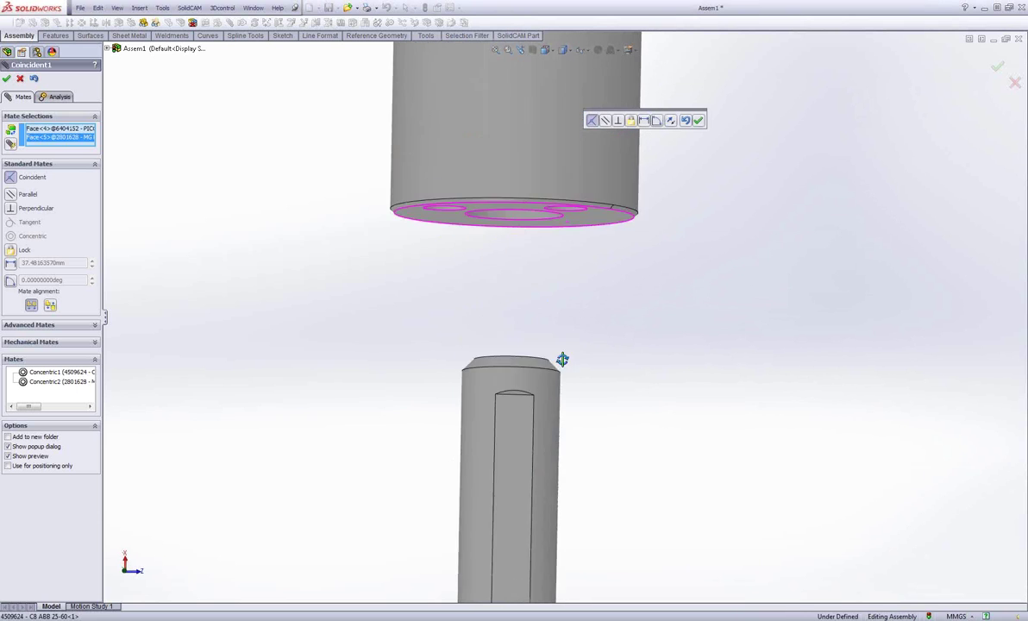
pyautogui.click(697, 120)
# Seat the holder in the adapter by mating its rear end face coincident with the adapter's inner face at the bottom of the bore
pyautogui.click(511, 382)
pyautogui.moveTo(560, 399); pyautogui.dragTo(570, 281, button='middle')
pyautogui.moveTo(568, 201); pyautogui.dragTo(568, 148, button='middle')
pyautogui.click(531, 345)
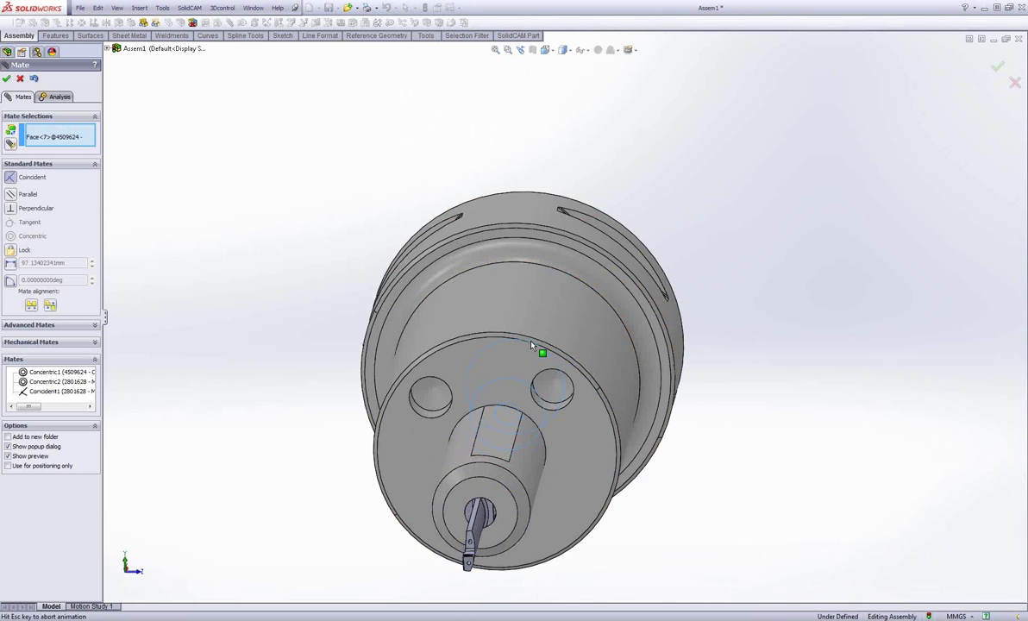
pyautogui.click(510, 162)
pyautogui.hotkey('ctrl', '1')
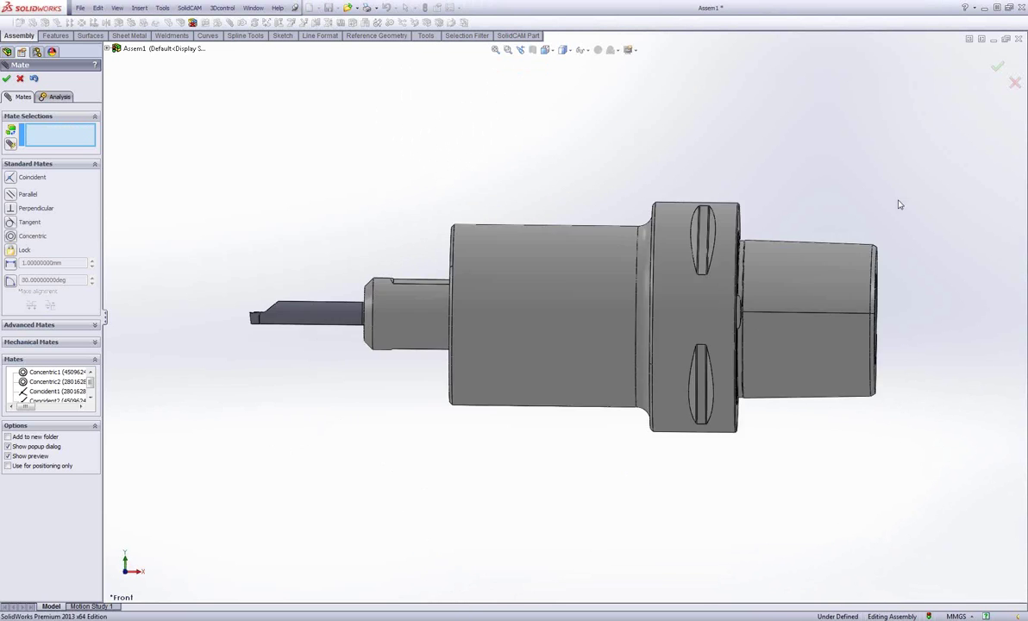
pyautogui.hotkey('ctrl', 'shift', 'z')
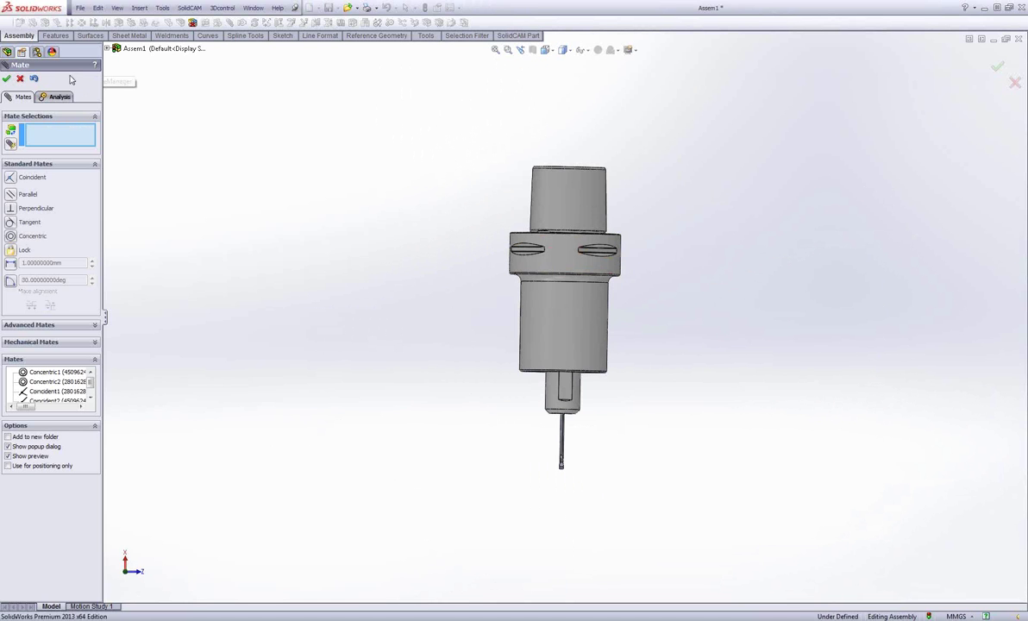
# Mate the assembly origin concentric with the C8 ABB 25-60 adapter's cylindrical body
pyautogui.click(106, 48)
pyautogui.click(141, 106)
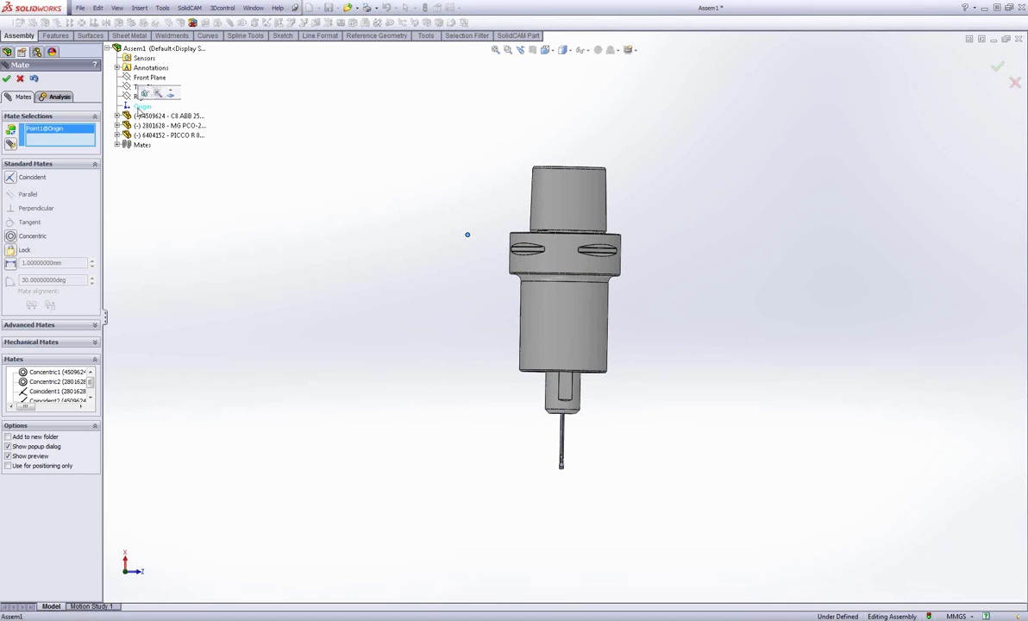
pyautogui.click(575, 308)
pyautogui.rightClick(575, 308)
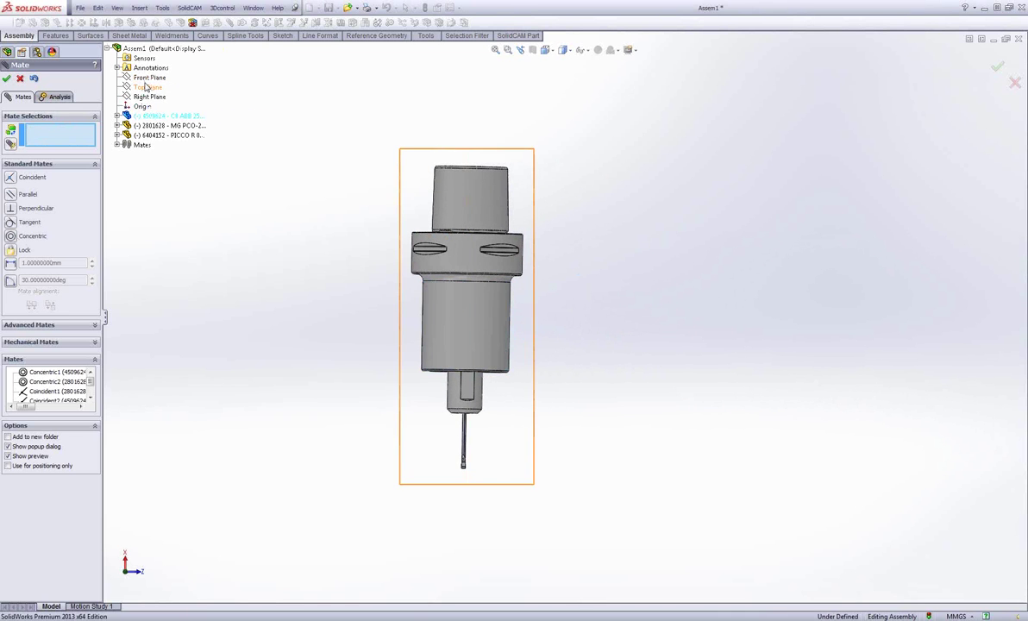
# Mate the assembly's Right Plane coincident with the adapter's flange face around the tapered shank
pyautogui.click(148, 96)
pyautogui.moveTo(439, 107); pyautogui.dragTo(475, 145, button='middle')
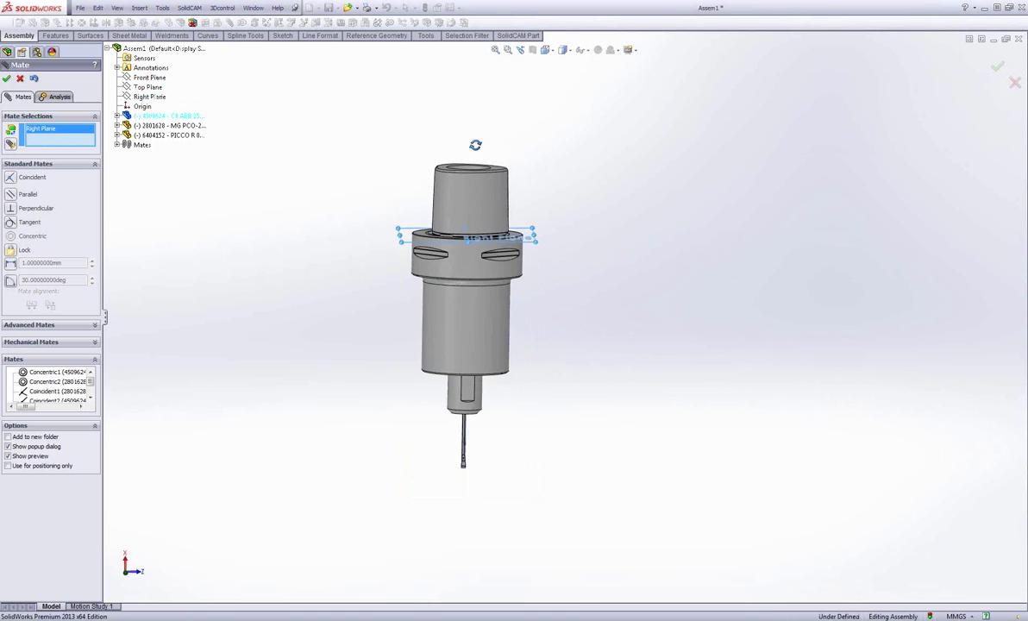
pyautogui.scroll(-10, 516, 235)
pyautogui.click(521, 248)
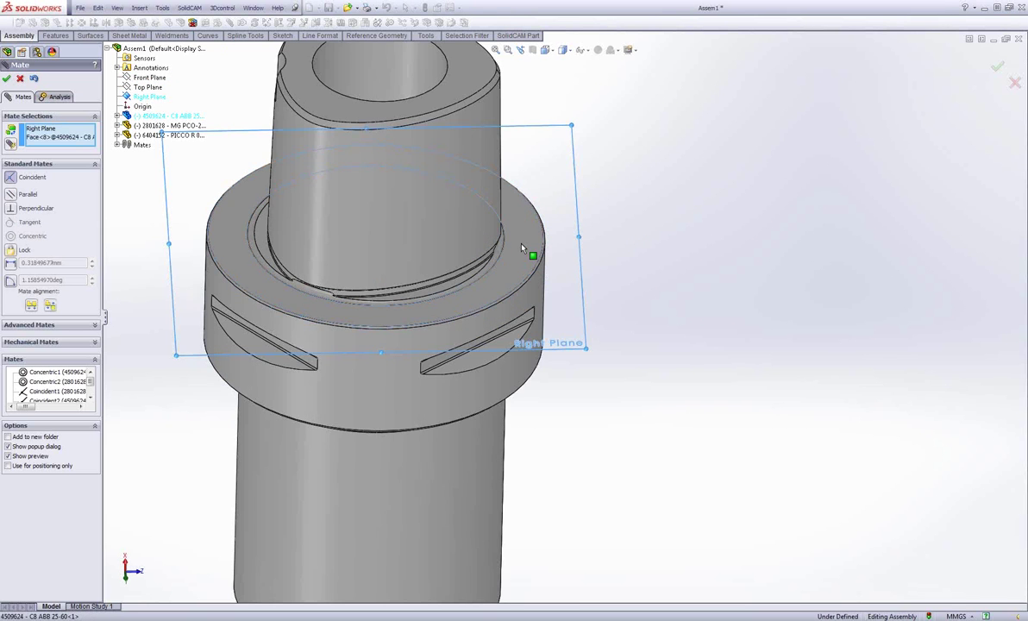
pyautogui.rightClick(528, 251)
# Mate the assembly's Top Plane coincident with the MG PCO-25-6-8 holder's Top Plane
pyautogui.scroll(4, 564, 290)
pyautogui.moveTo(645, 322); pyautogui.dragTo(644, 251, button='middle')
pyautogui.hotkey('ctrl', '1')
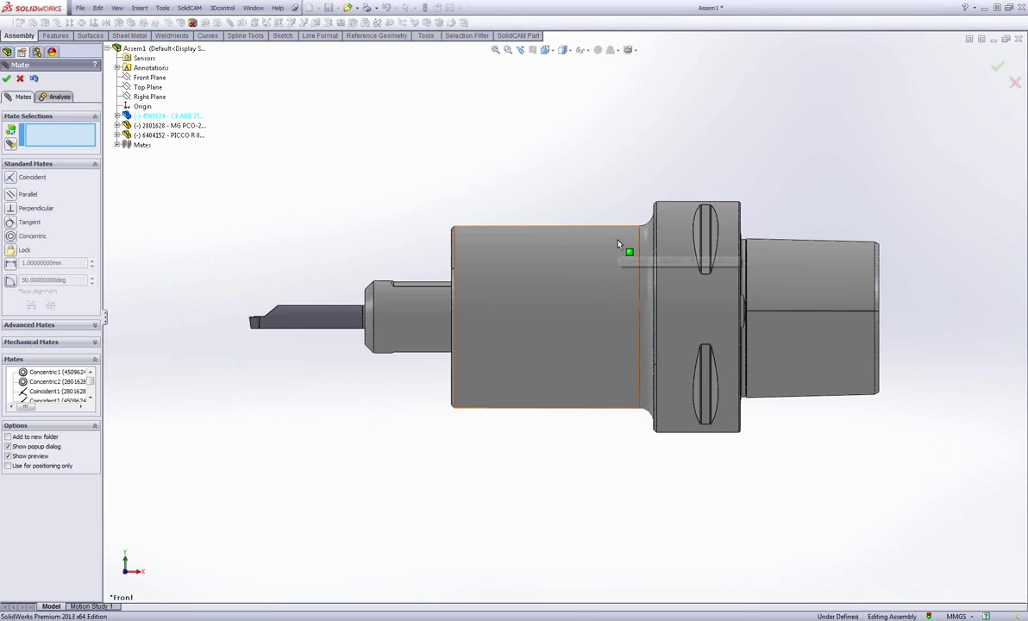
pyautogui.hotkey('shift', 'Right')
pyautogui.hotkey('shift', 'Down')
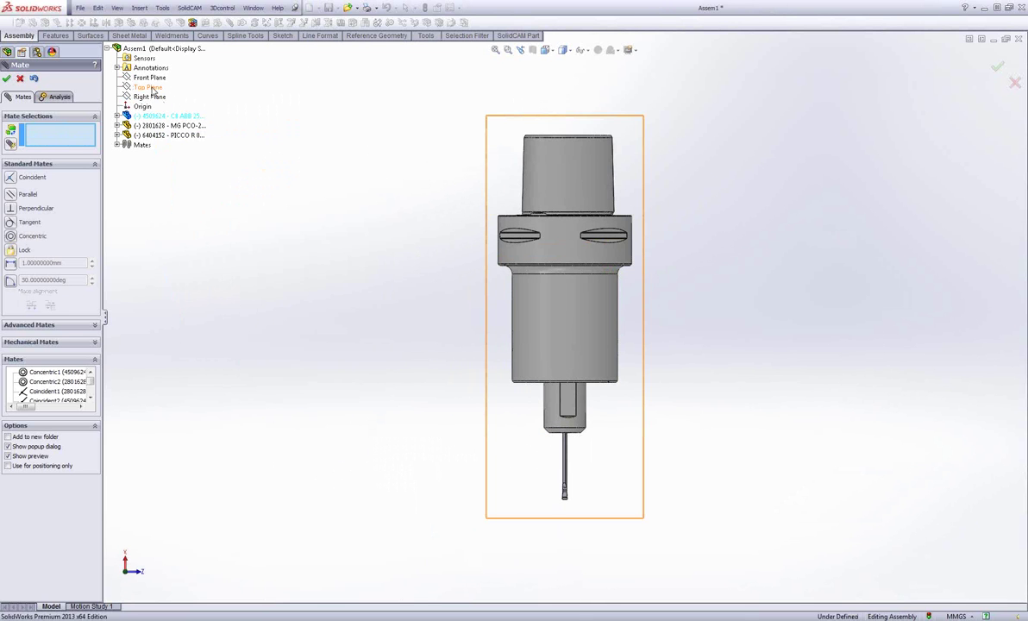
pyautogui.click(148, 87)
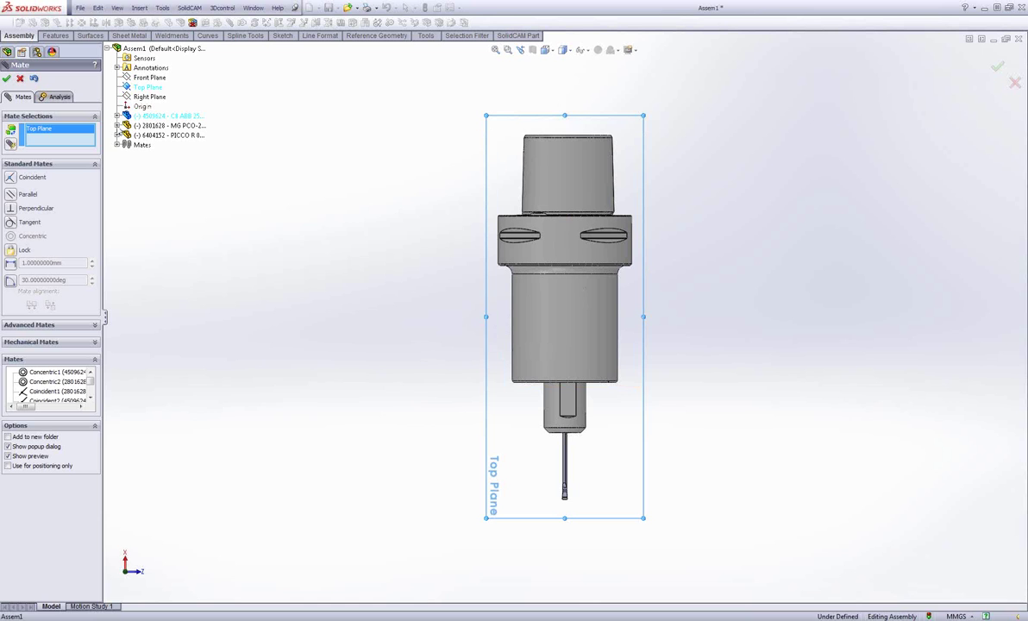
pyautogui.click(118, 125)
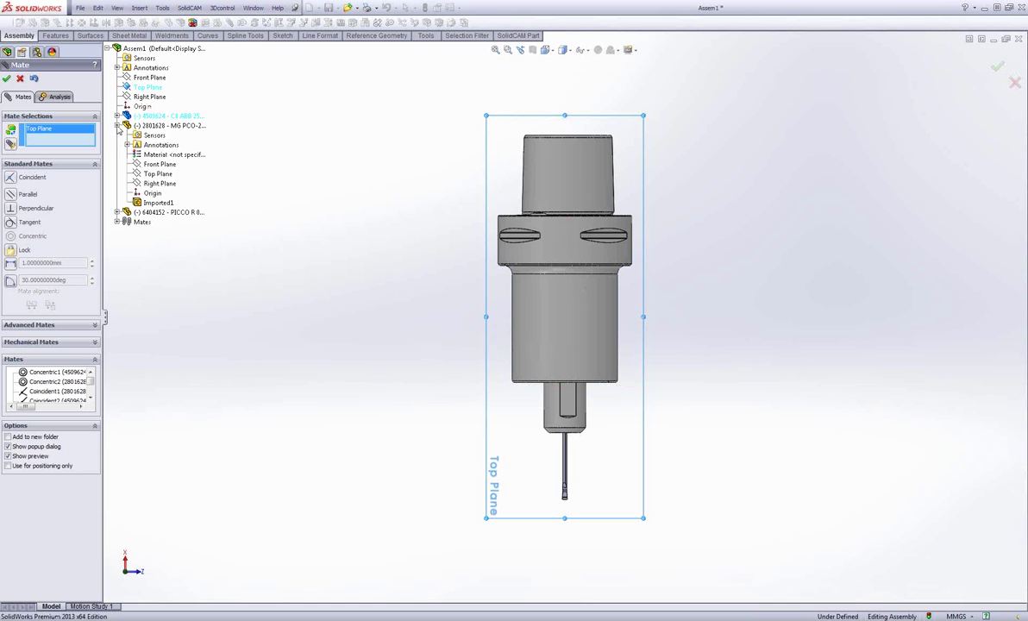
pyautogui.click(158, 176)
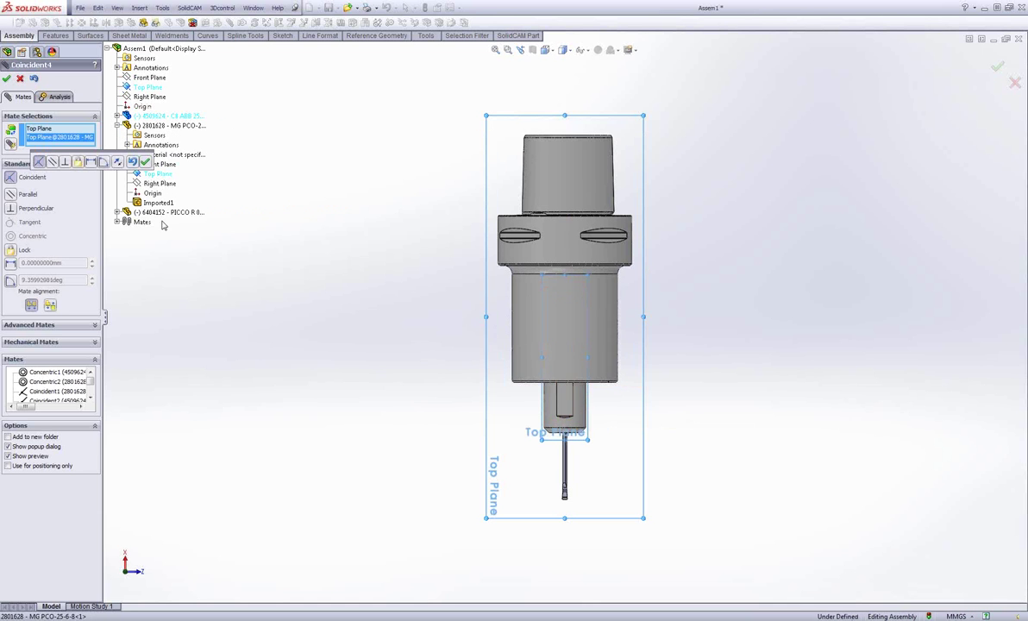
pyautogui.click(143, 161)
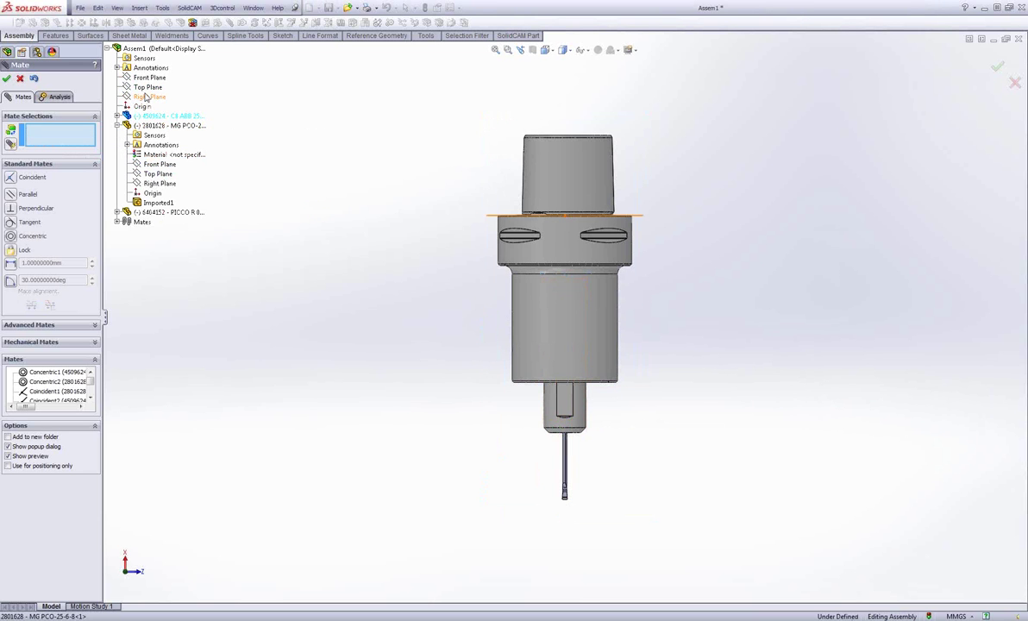
# Mate the assembly's Top Plane coincident with the PICCO R 020.0300-40 insert's Top Plane and finish mating
pyautogui.click(148, 88)
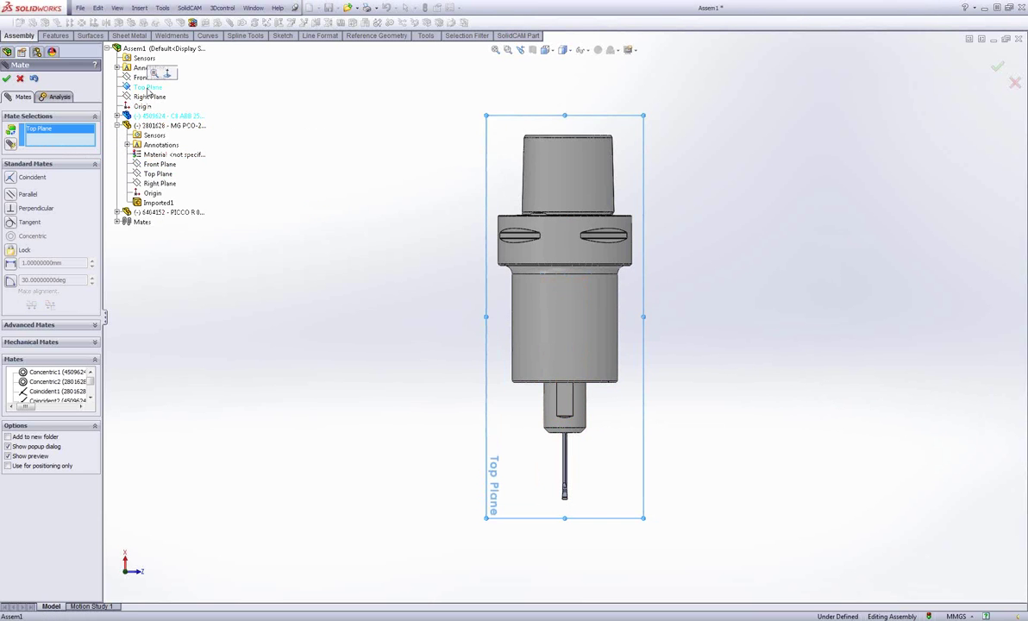
pyautogui.click(117, 213)
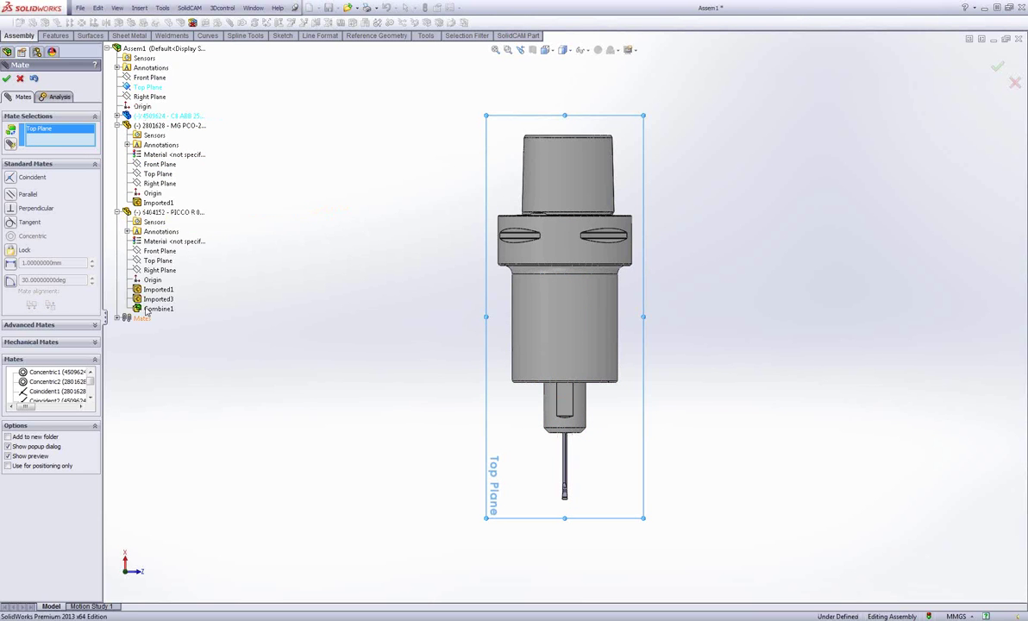
pyautogui.click(159, 261)
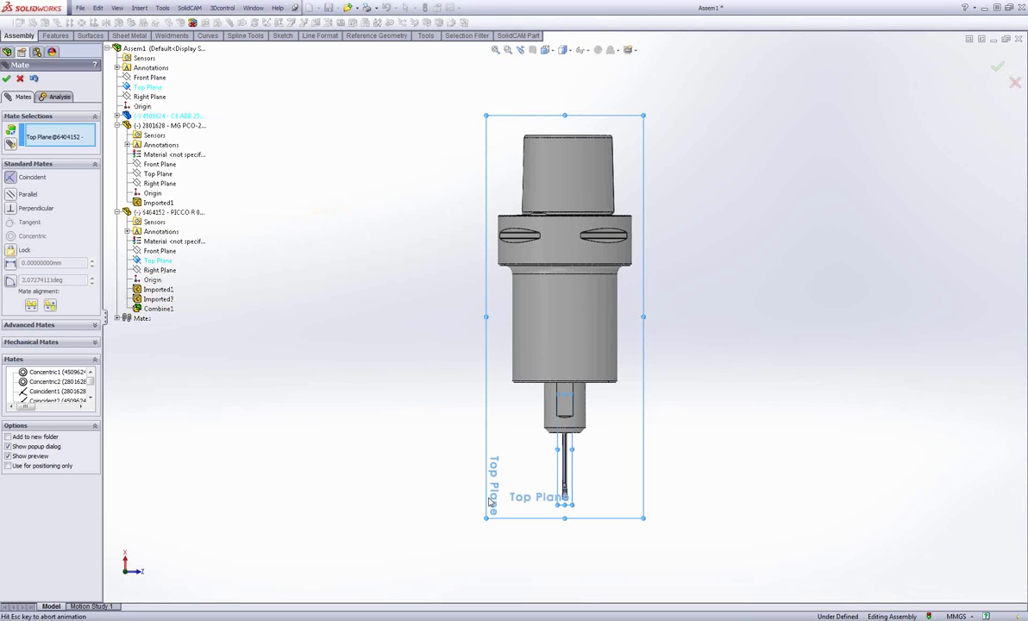
pyautogui.click(723, 491)
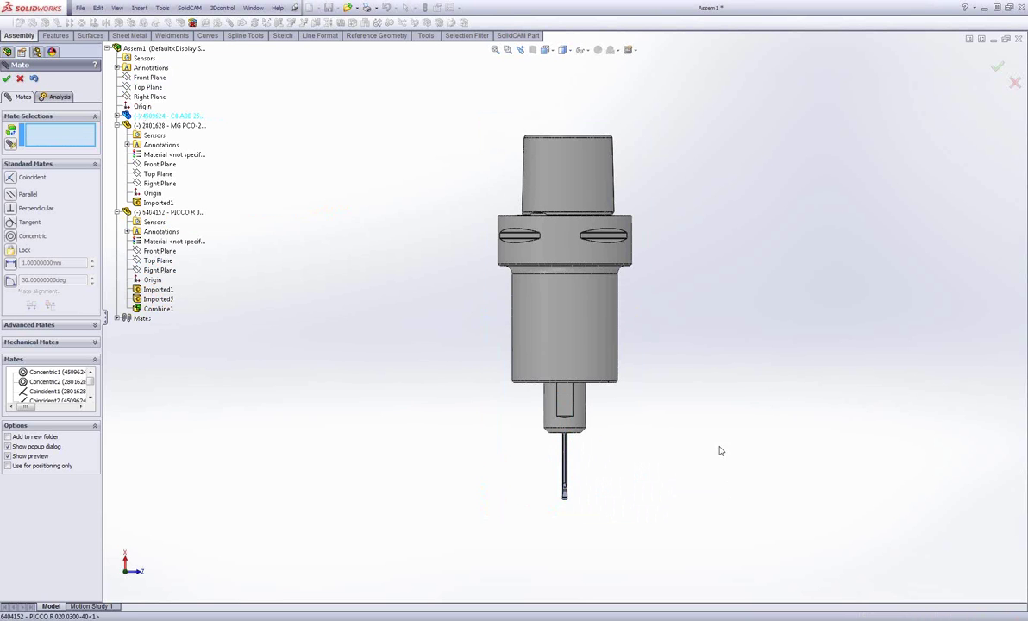
pyautogui.click(6, 78)
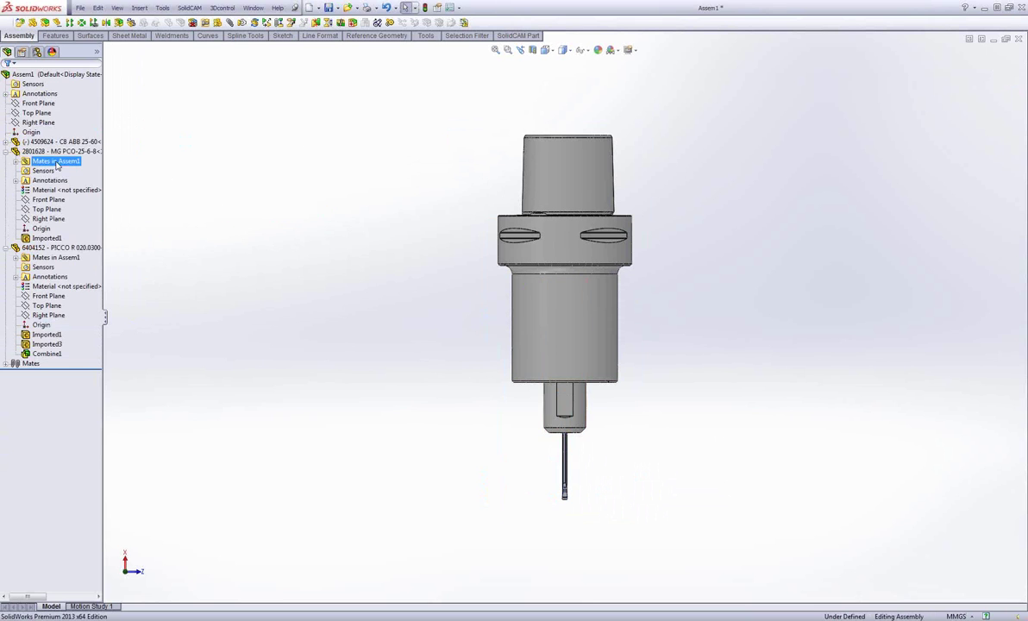
# Turn the C8 ABB 25-60 adapter about its axis until the tapered shank's edge line is roughly centred in the view
pyautogui.click(5, 151)
pyautogui.click(5, 162)
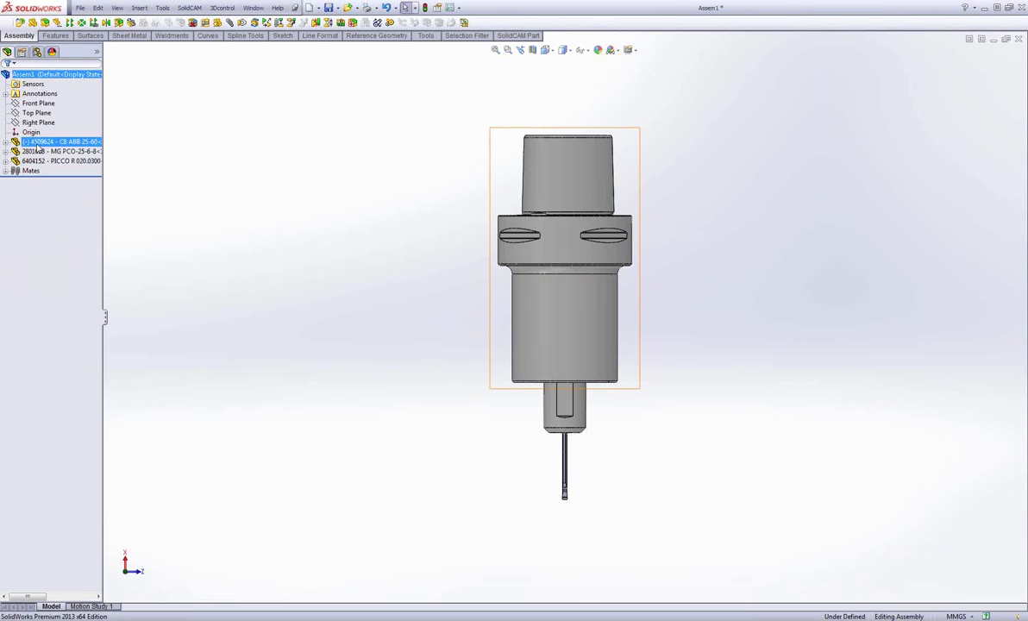
pyautogui.click(59, 141)
pyautogui.moveTo(560, 296); pyautogui.dragTo(387, 272)
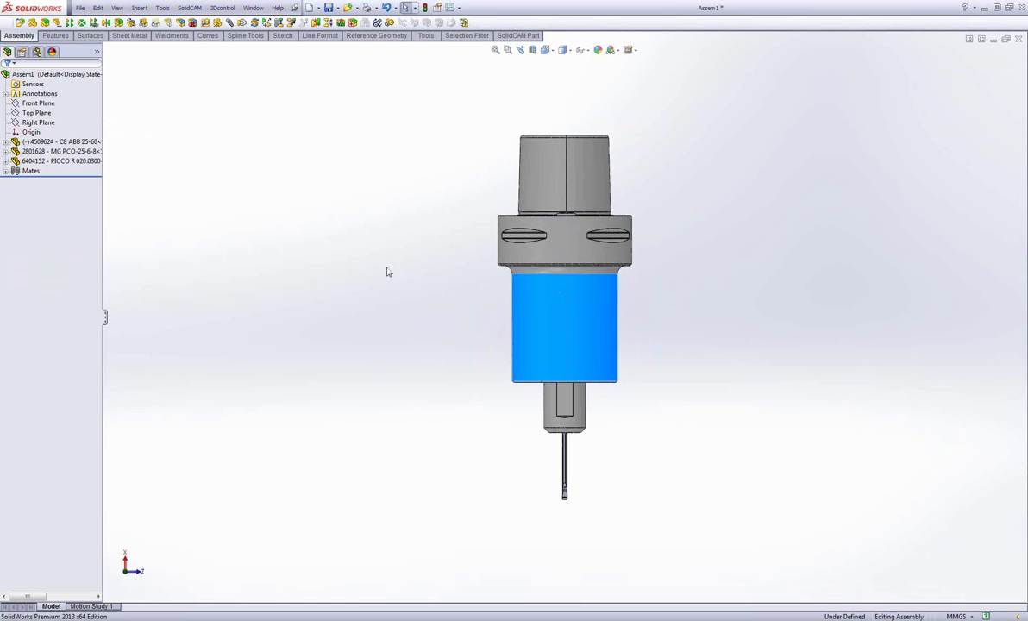
# Mate the C8 ABB 25-60 adapter's Top Plane coincident with the assembly's Top Plane and finish mating
pyautogui.click(6, 141)
pyautogui.click(45, 199)
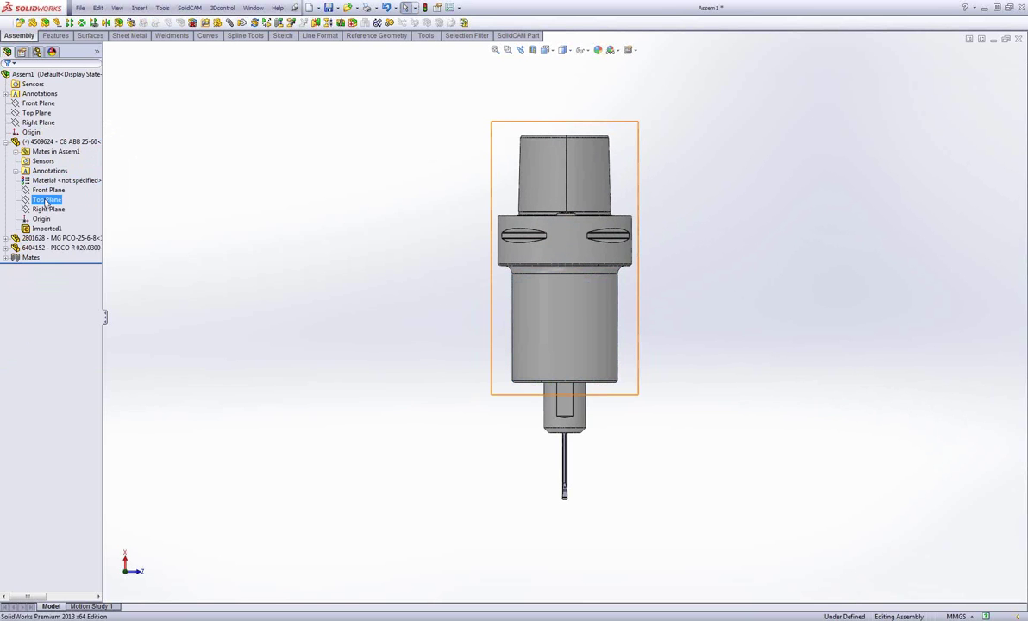
pyautogui.click(69, 175)
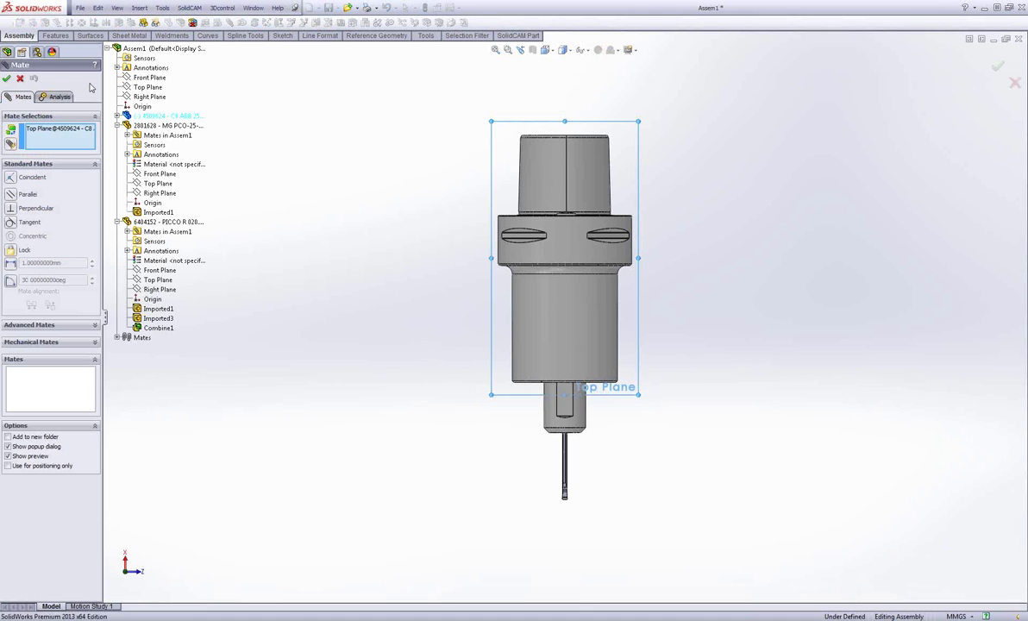
pyautogui.click(147, 87)
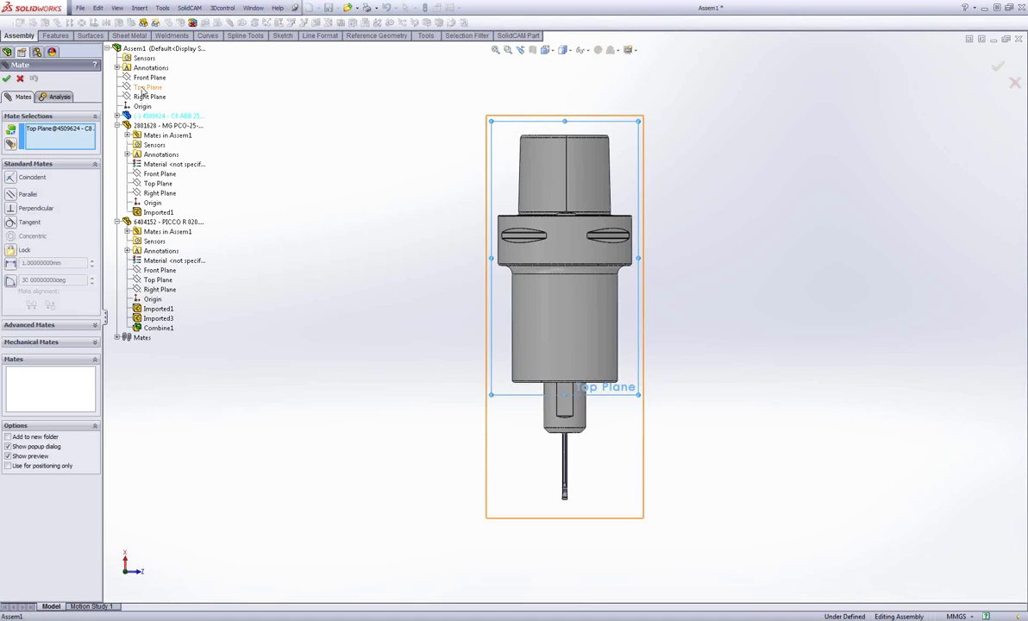
pyautogui.click(432, 155)
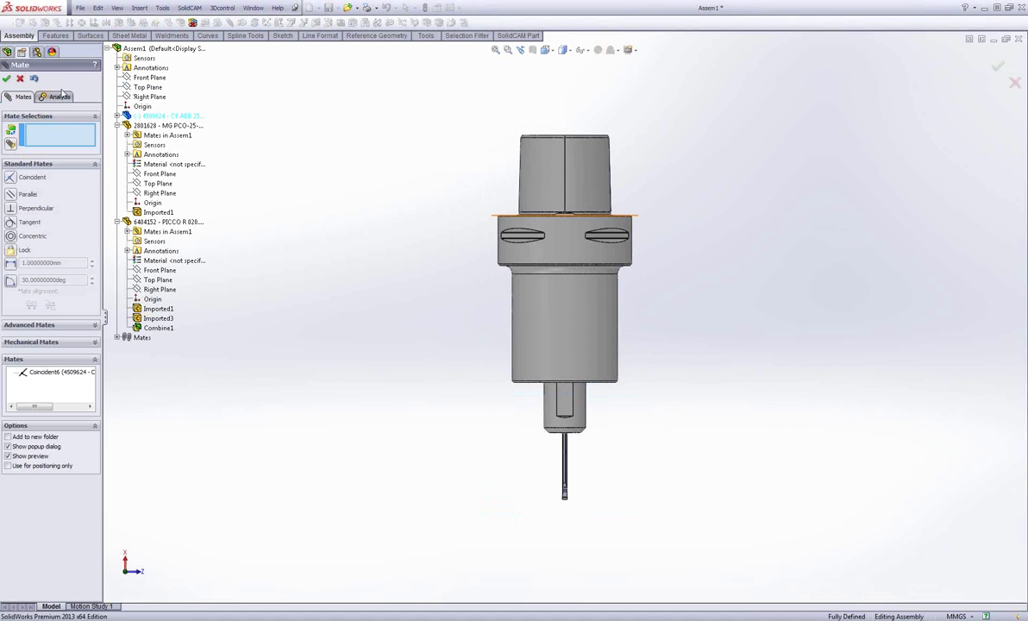
pyautogui.click(7, 79)
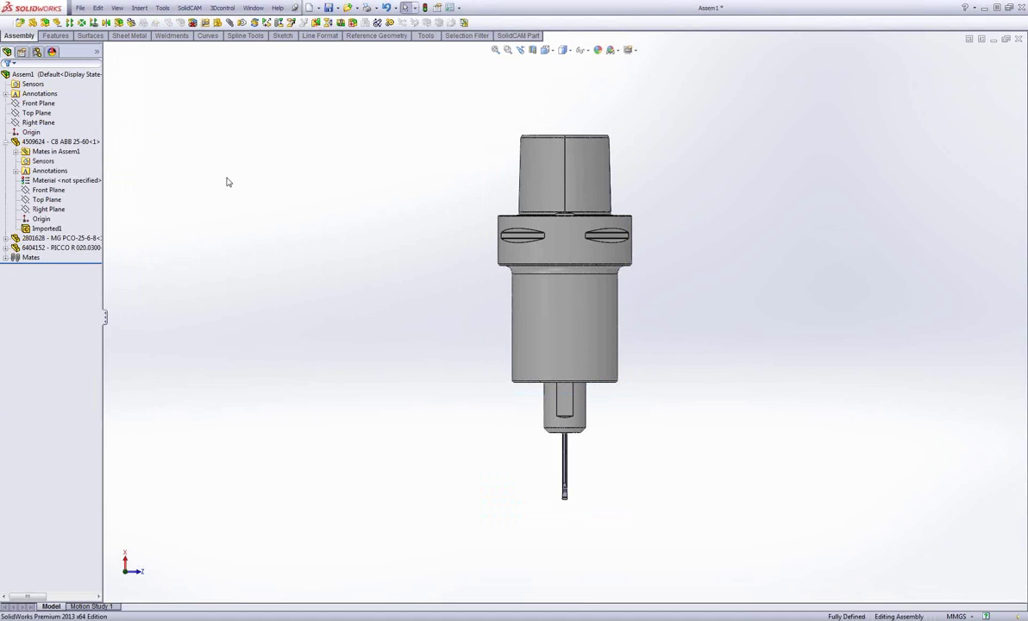
# Save the assembly as "deep groove tool" in the Downloads folder
pyautogui.click(6, 142)
pyautogui.moveTo(449, 324)
pyautogui.mouseDown(button='middle')
pyautogui.moveTo(486, 236)
pyautogui.moveTo(473, 310)
pyautogui.moveTo(457, 319)
pyautogui.mouseUp(button='middle')
pyautogui.click(341, 314)
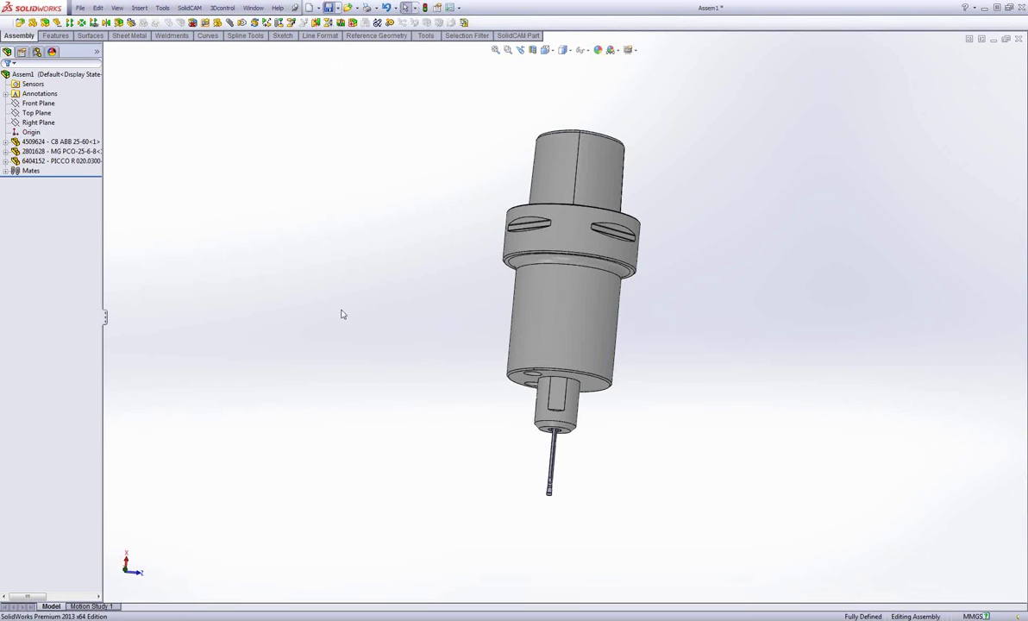
pyautogui.hotkey('ctrl', 's')
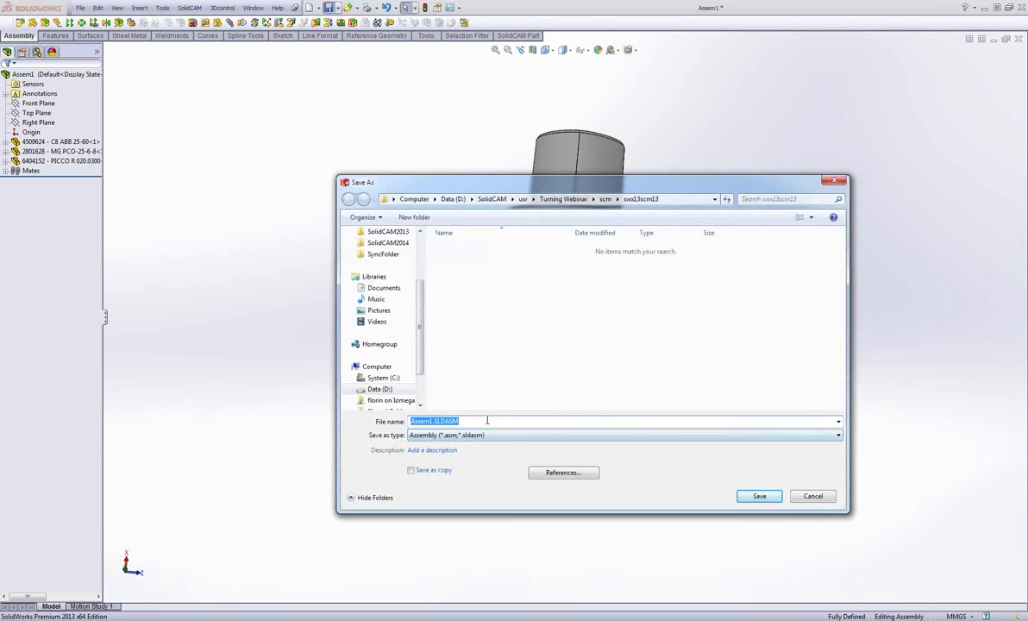
pyautogui.write('deep grooo')
pyautogui.press('BackSpace')
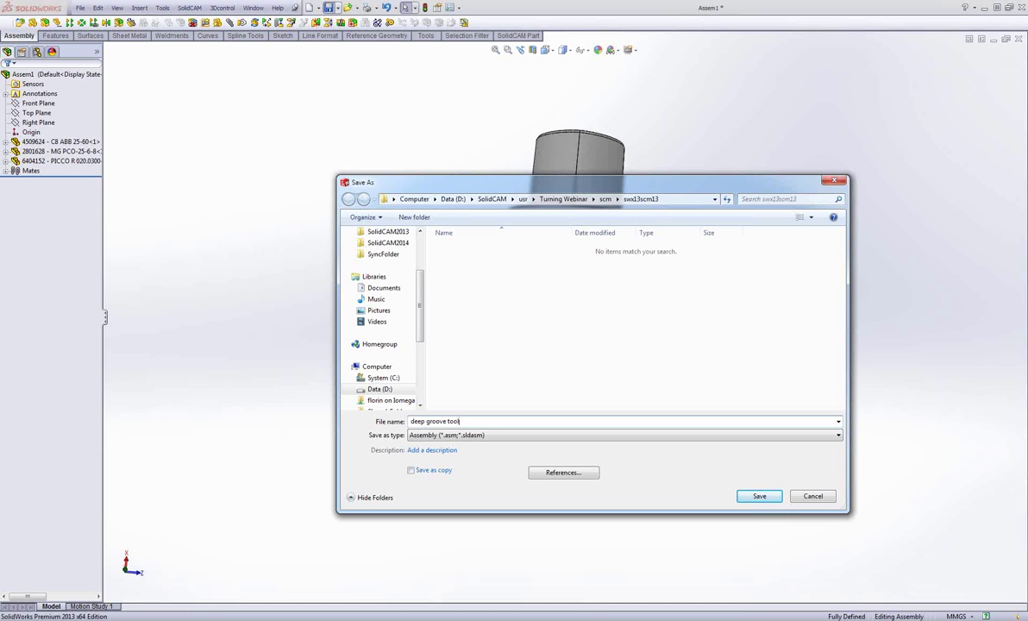
pyautogui.scroll(3, 392, 269)
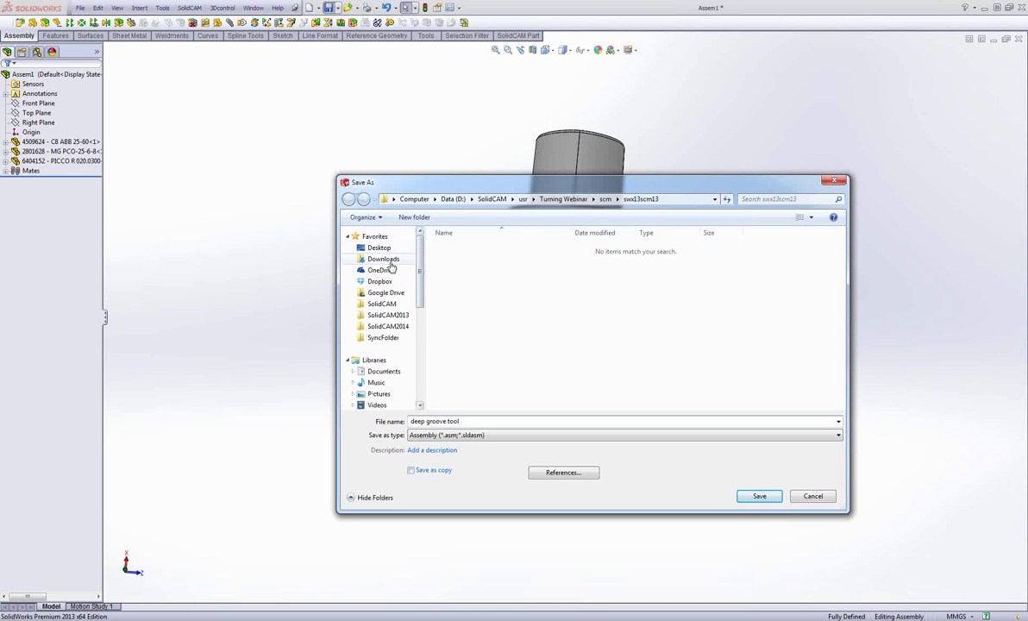
pyautogui.click(384, 259)
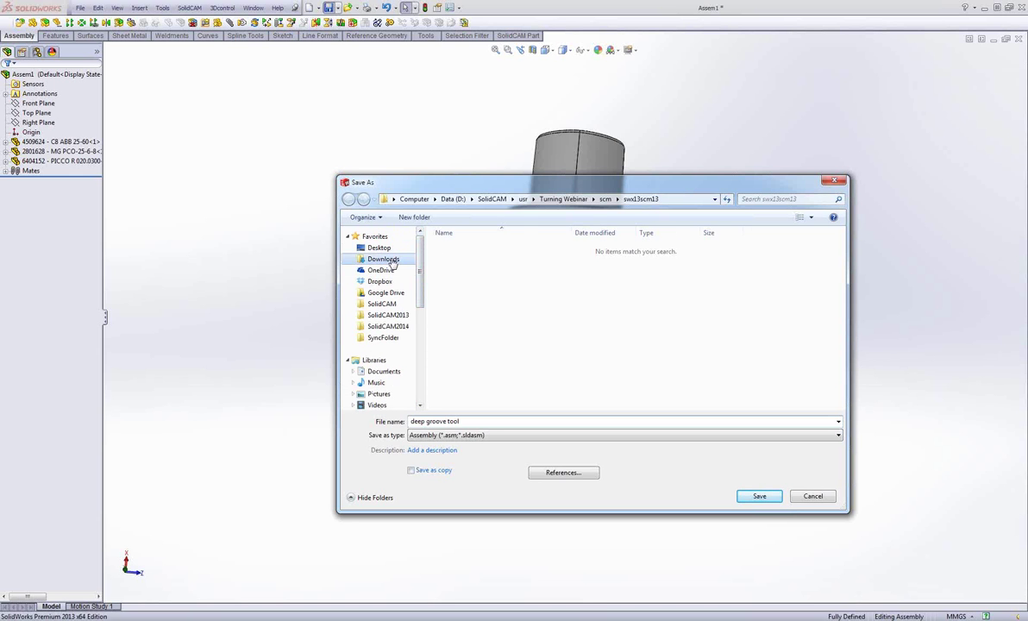
pyautogui.click(759, 497)
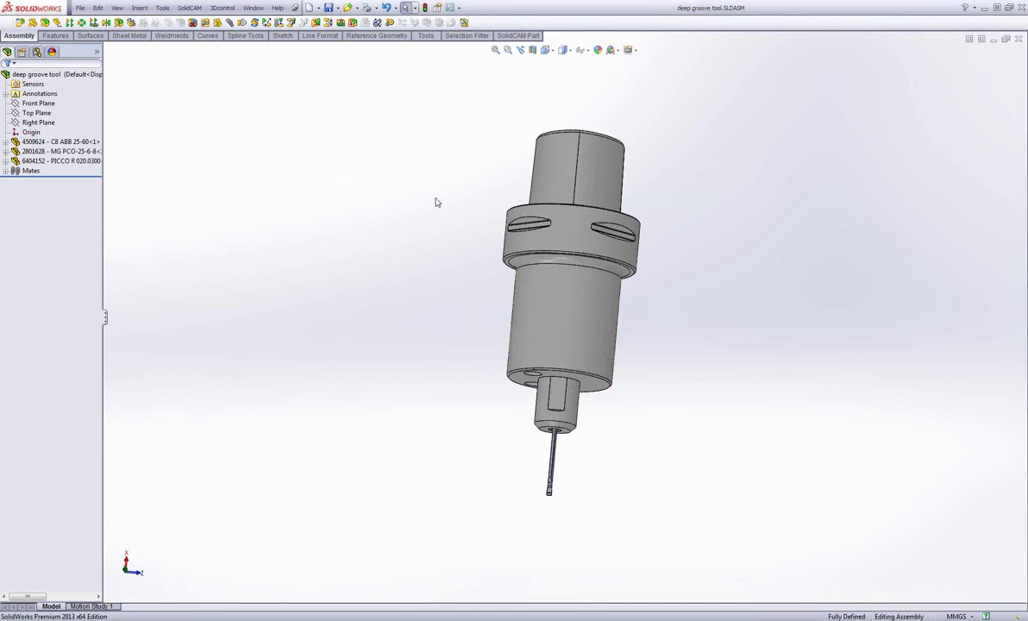
# Export the assembly to Downloads as deep groove tool.STL in millimetres, with fine resolution and all components in a single file
pyautogui.click(337, 9)
pyautogui.click(352, 31)
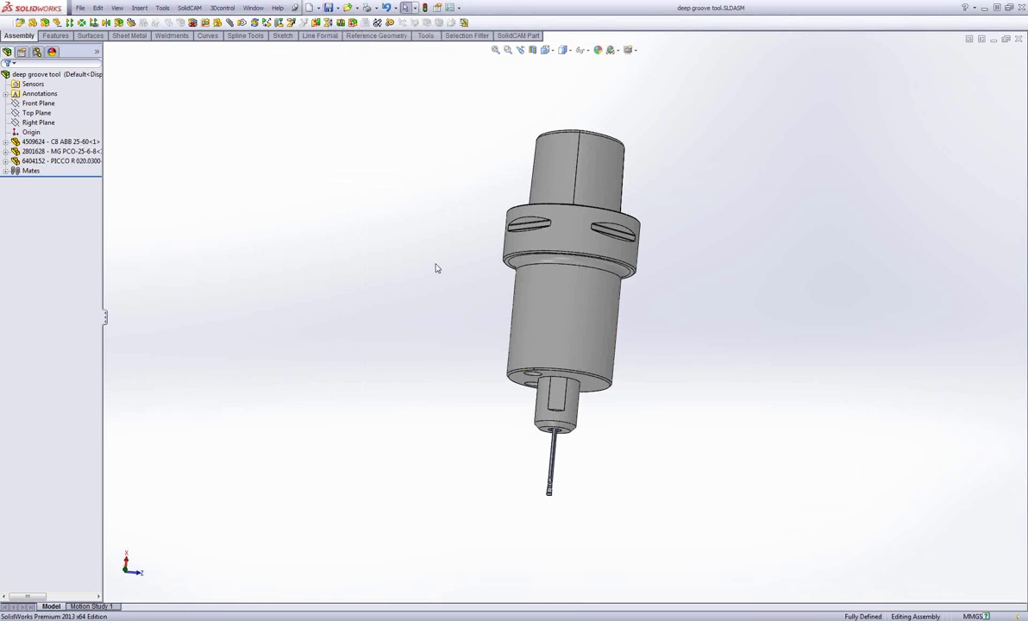
pyautogui.click(483, 437)
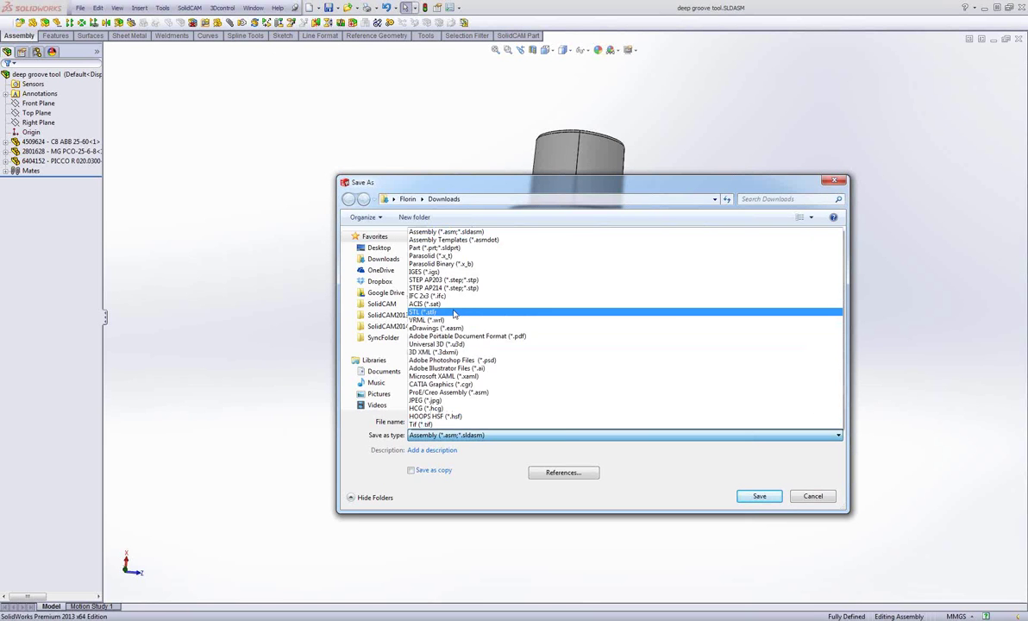
pyautogui.click(450, 311)
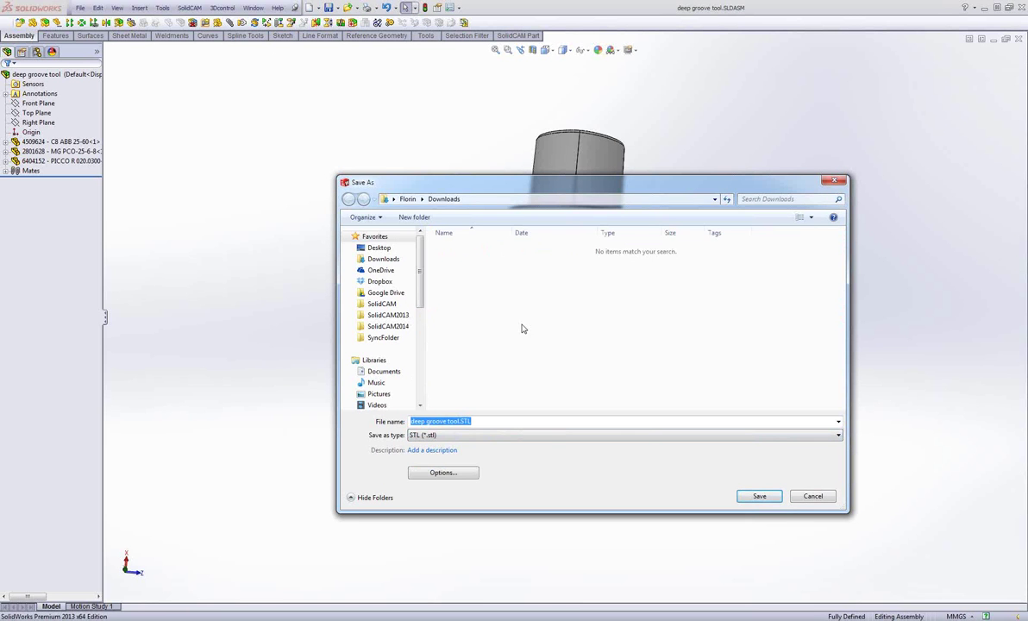
pyautogui.click(441, 474)
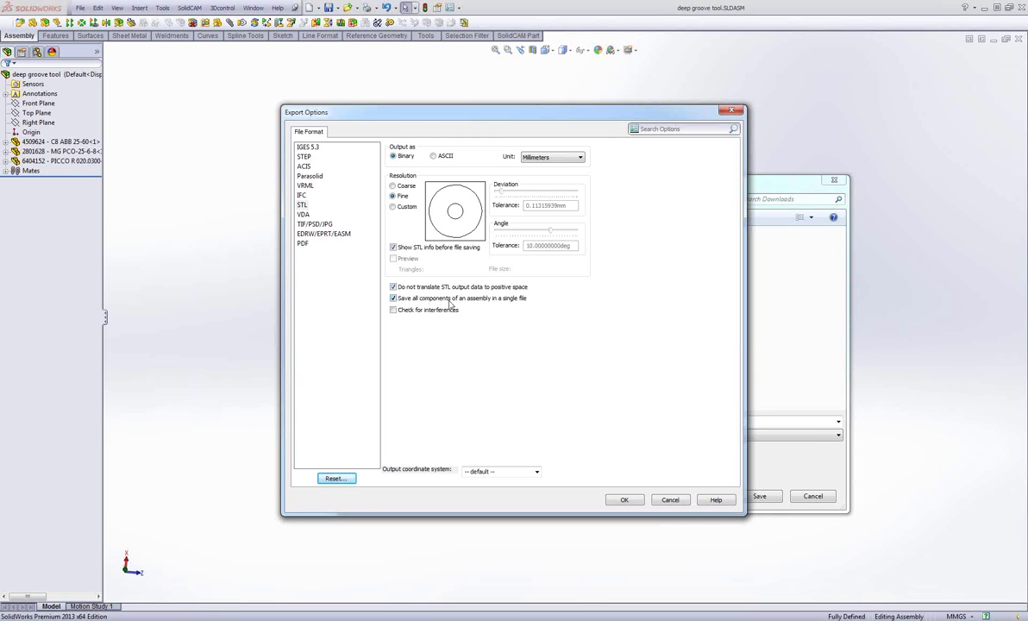
pyautogui.click(626, 500)
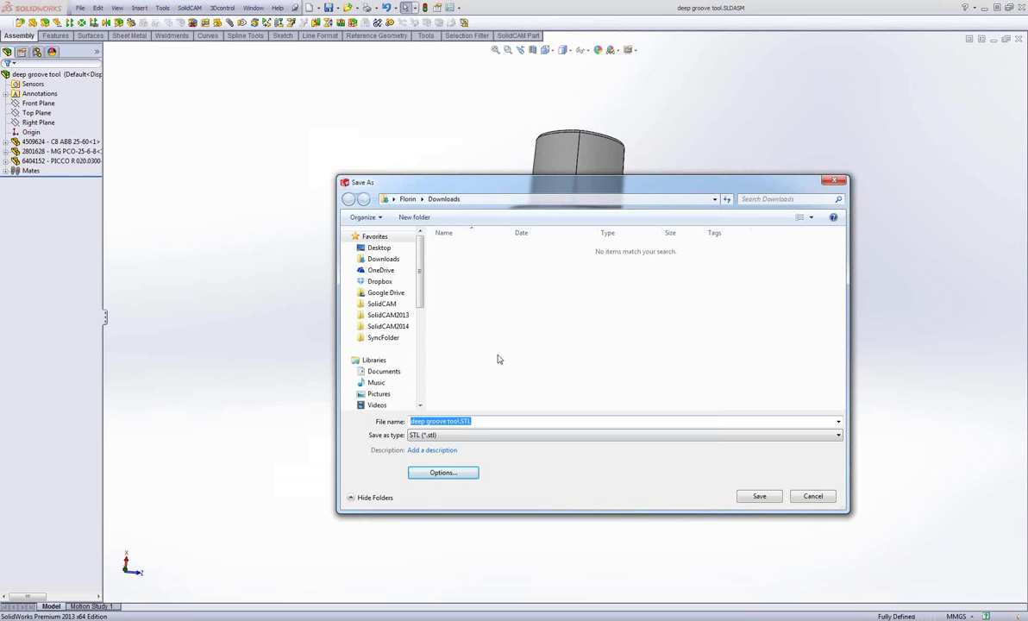
pyautogui.click(767, 501)
pyautogui.click(541, 335)
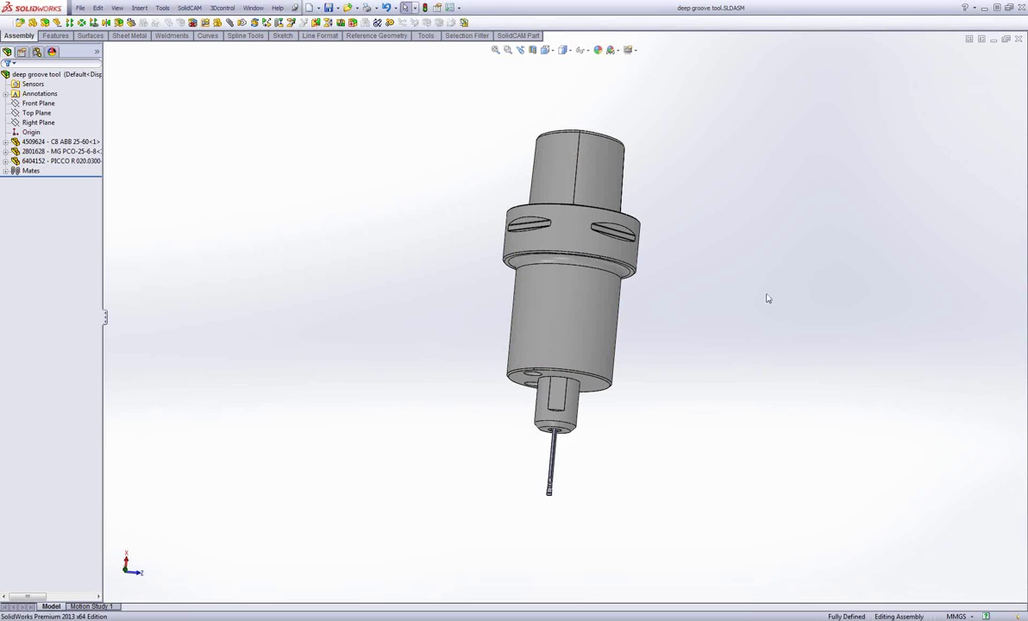
# Close the deep groove tool assembly and the open component parts to return to the turn_demo part
pyautogui.moveTo(768, 298); pyautogui.dragTo(595, 475, button='middle')
pyautogui.scroll(-3, 585, 469)
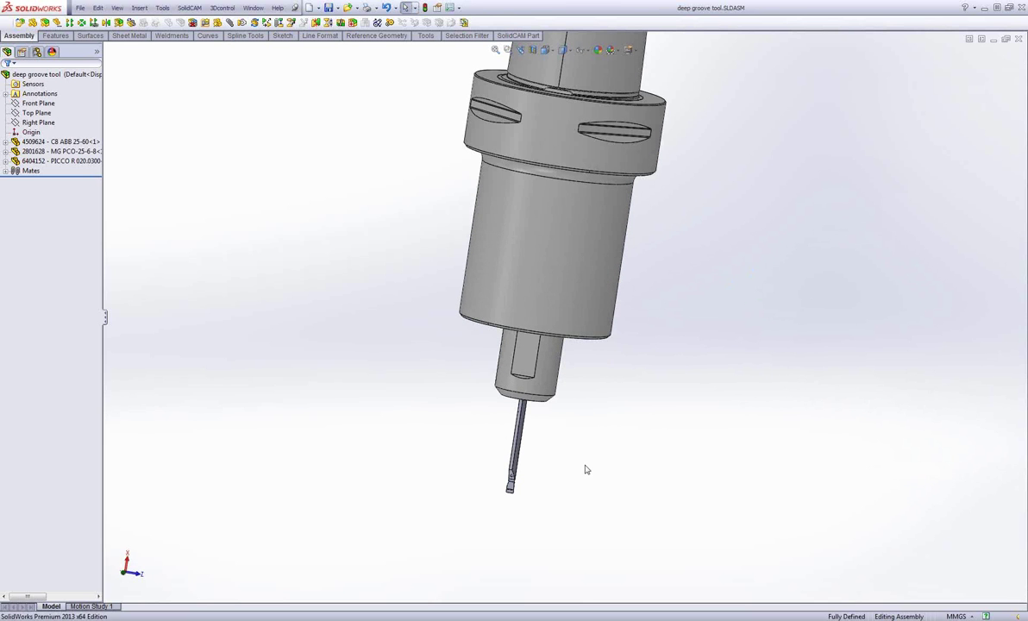
pyautogui.click(1019, 40)
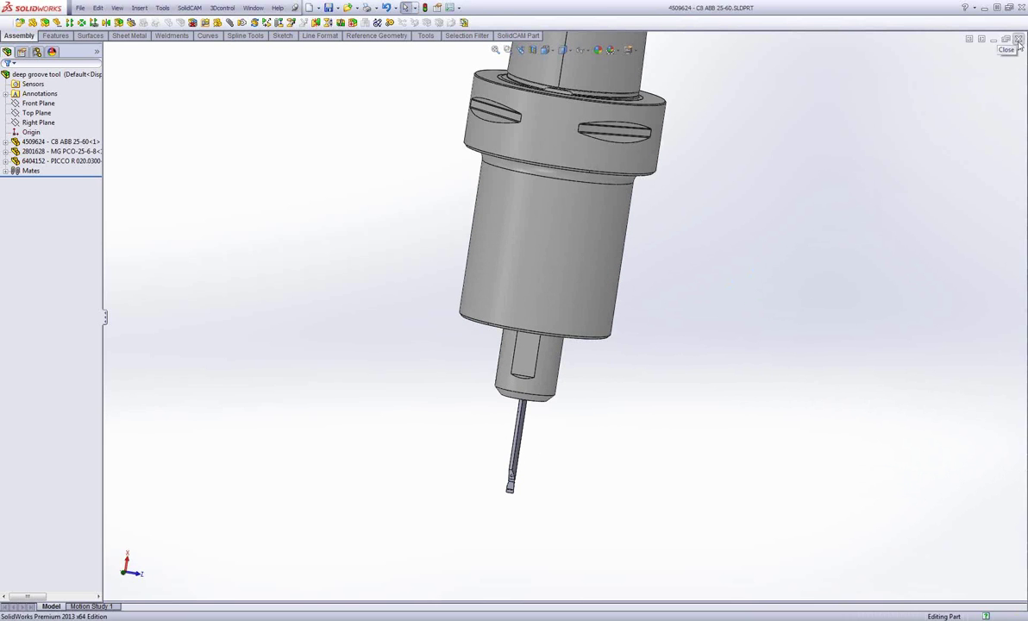
pyautogui.click(1019, 41)
pyautogui.click(1019, 40)
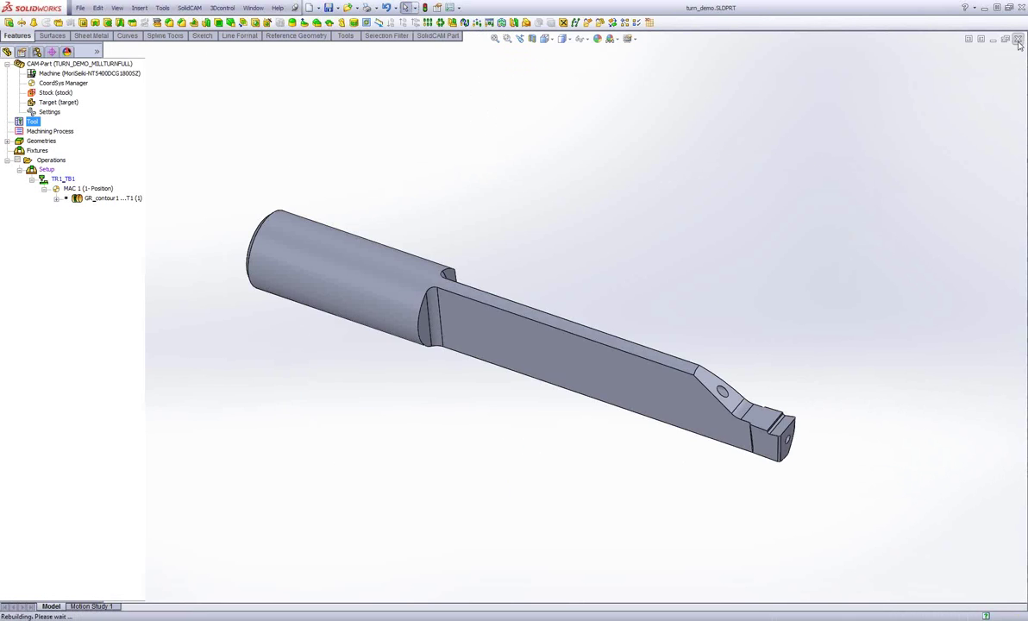
pyautogui.scroll(3, 508, 239)
pyautogui.scroll(-1, 480, 462)
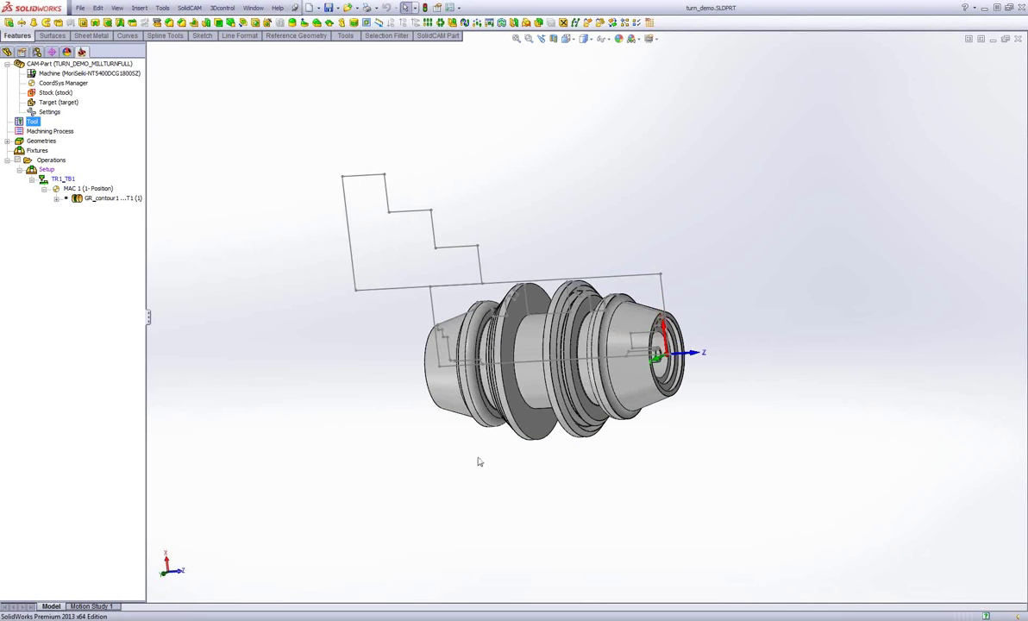
pyautogui.moveTo(651, 209)
pyautogui.mouseDown(button='middle')
pyautogui.moveTo(650, 234)
pyautogui.moveTo(362, 415)
pyautogui.mouseUp(button='middle')
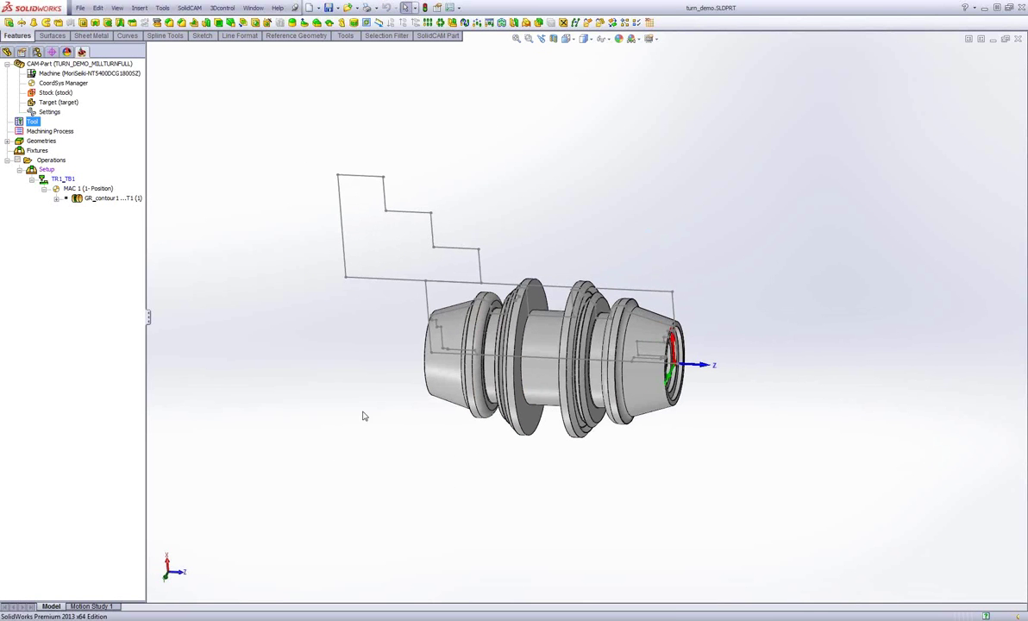
# Open SolidCAM's STL holders table, expand the turning holders and select the E10M SCLCR-06_LT holder
pyautogui.click(189, 8)
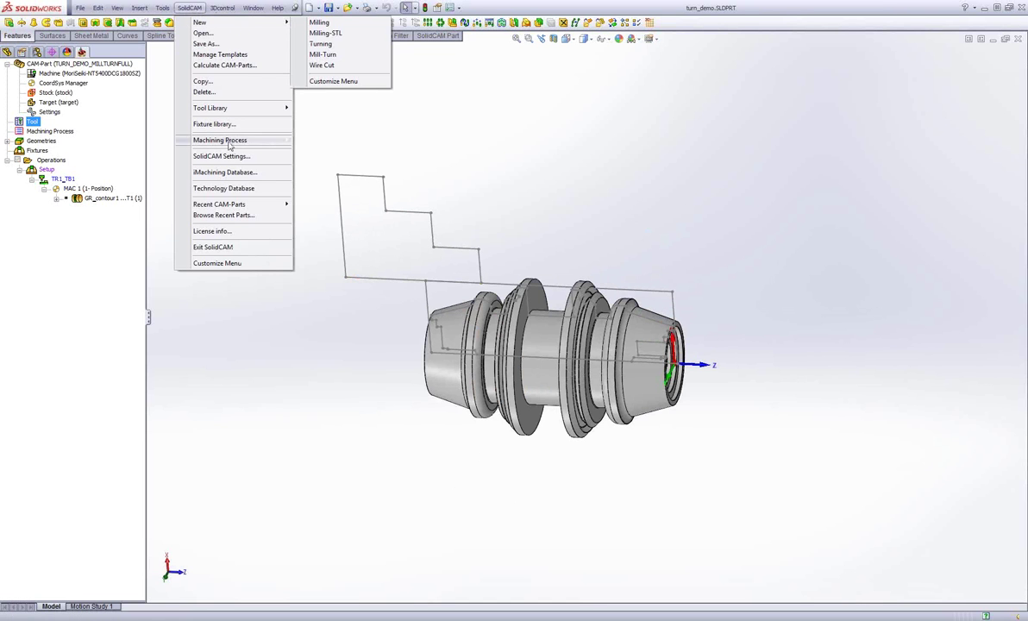
pyautogui.moveTo(229, 112)
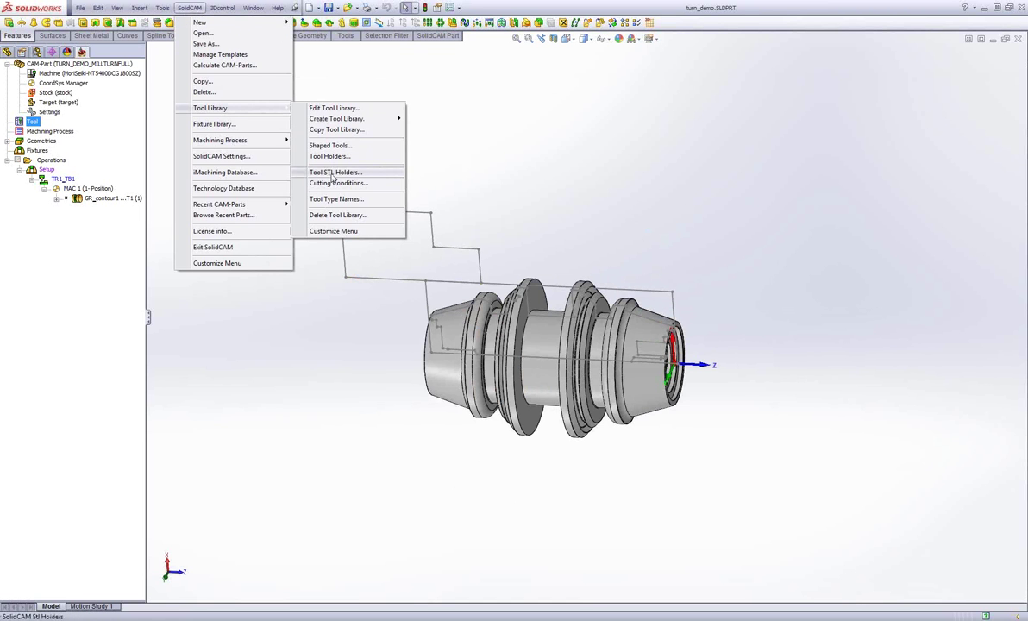
pyautogui.click(332, 173)
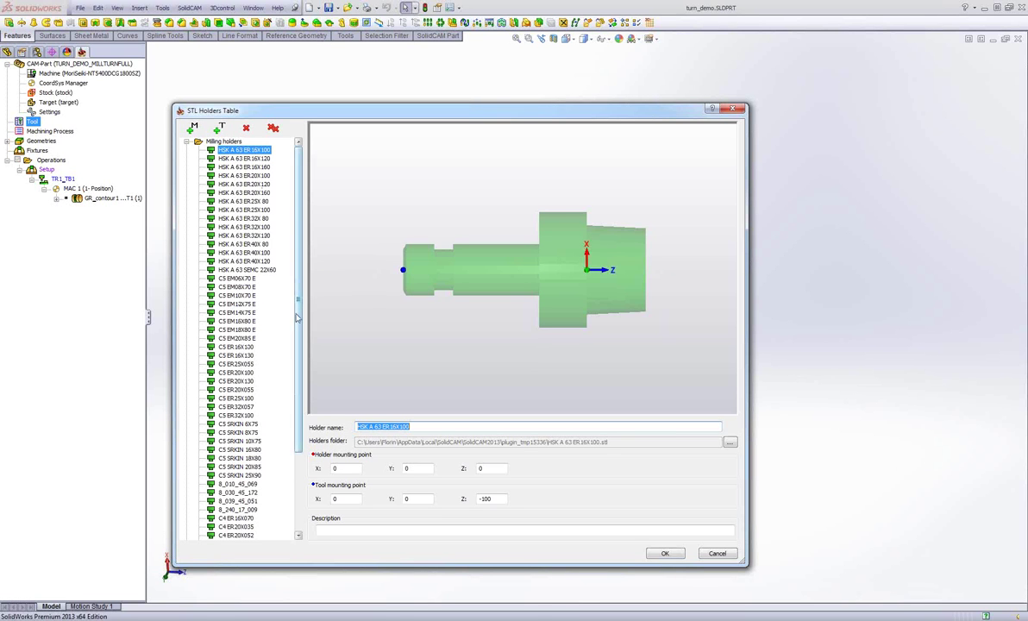
pyautogui.moveTo(299, 329); pyautogui.dragTo(300, 414)
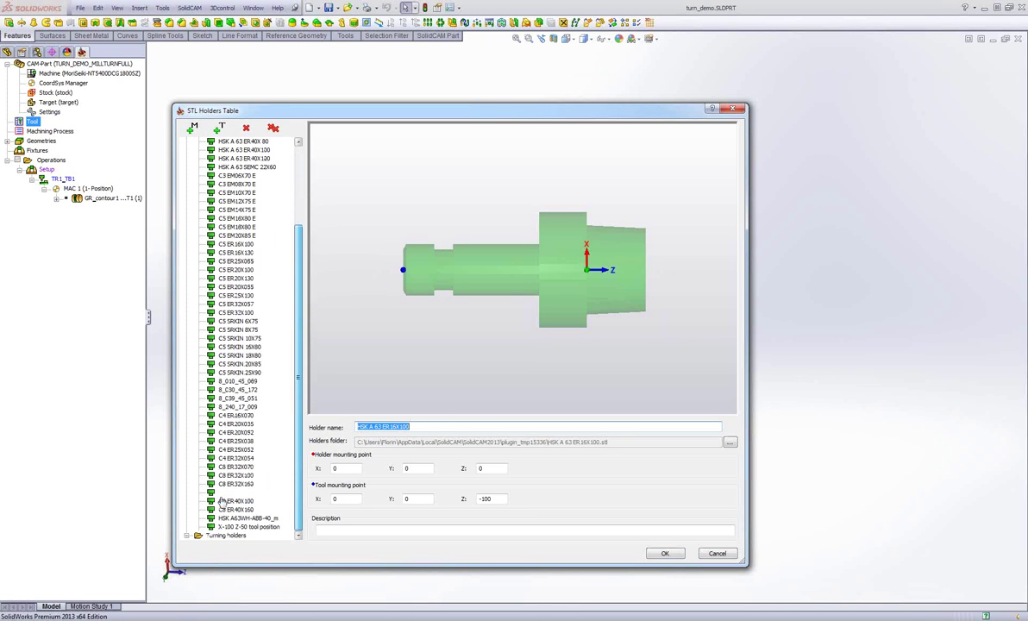
pyautogui.click(187, 536)
pyautogui.moveTo(299, 300); pyautogui.dragTo(298, 471)
pyautogui.click(244, 321)
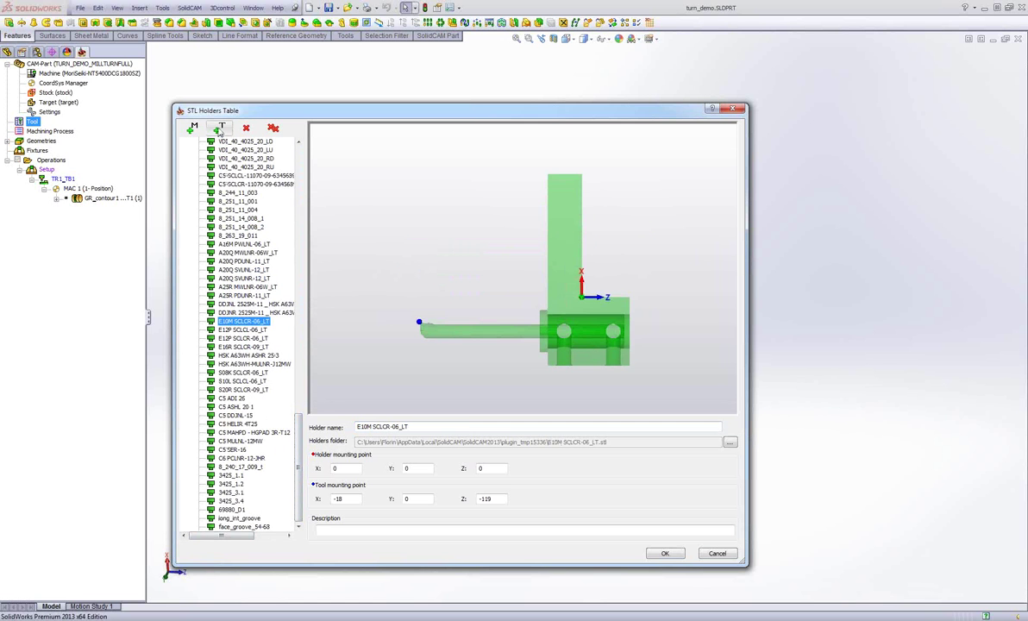
# Add a turning holder from the file deep groove tool.STL in the Downloads folder
pyautogui.click(220, 129)
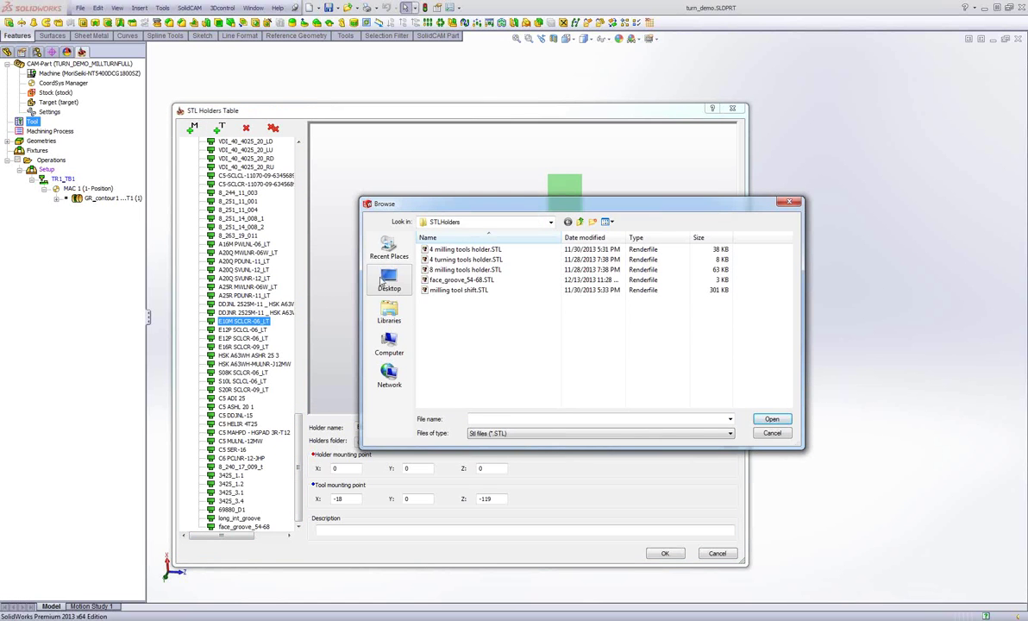
pyautogui.click(457, 222)
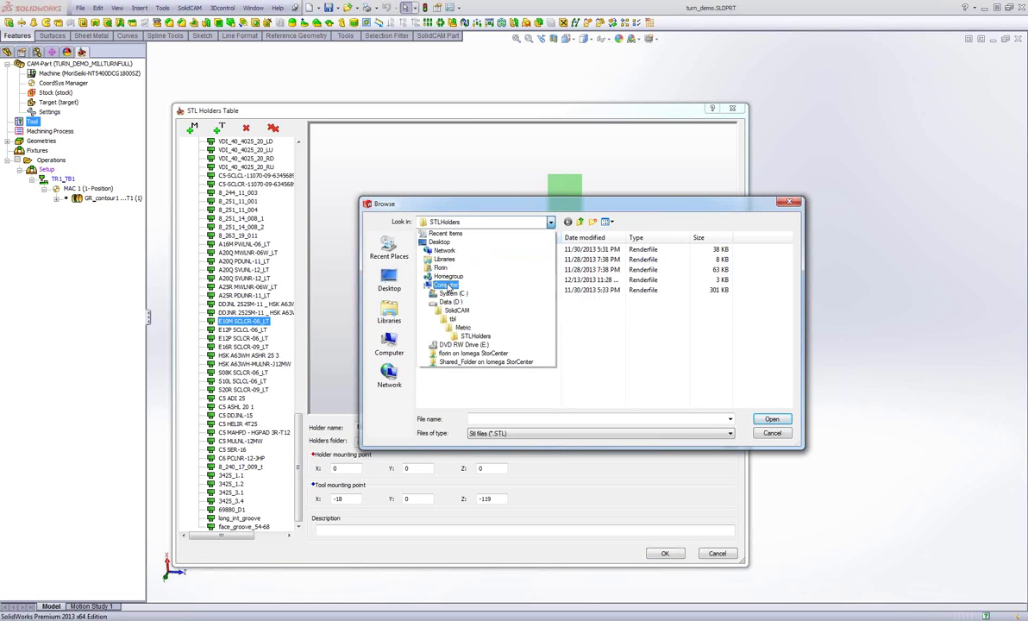
pyautogui.click(441, 268)
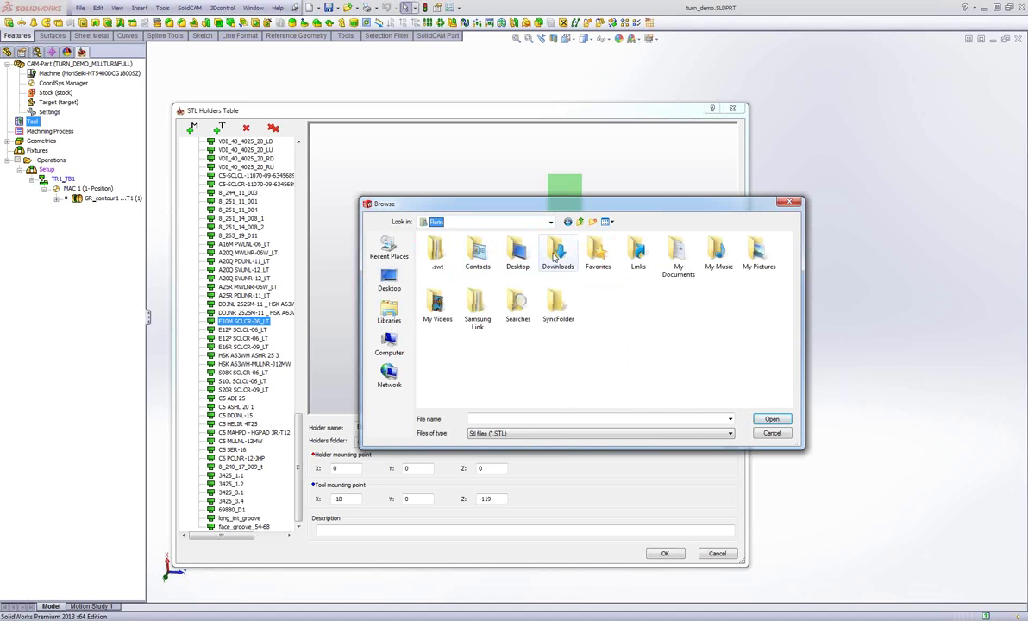
pyautogui.doubleClick(519, 243)
pyautogui.doubleClick(445, 263)
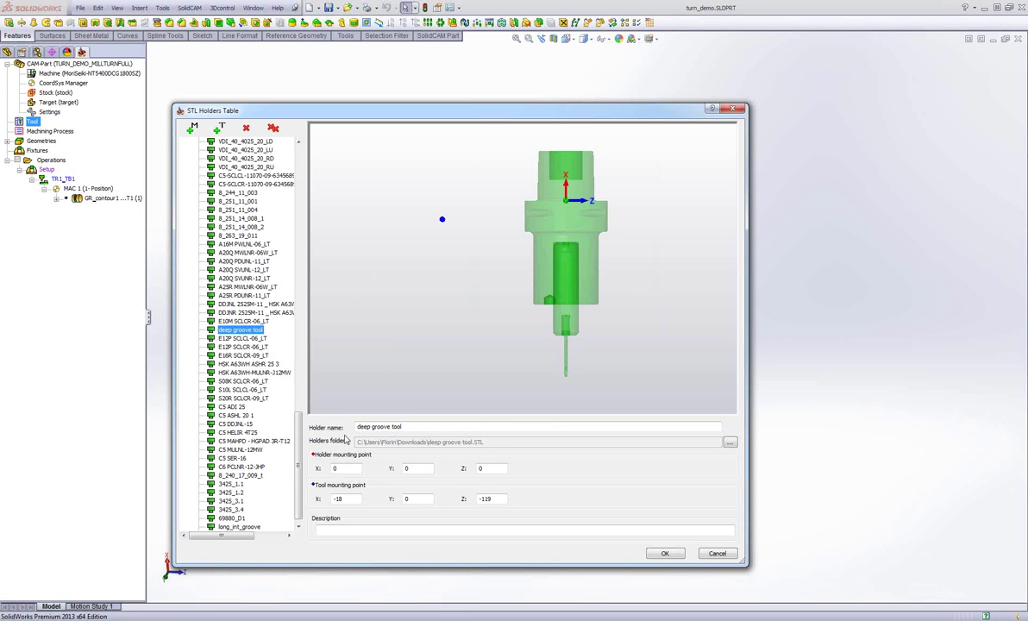
# Try a holder mounting point X of 39 for the deep groove tool and set it back to 0
pyautogui.moveTo(336, 469); pyautogui.dragTo(351, 466)
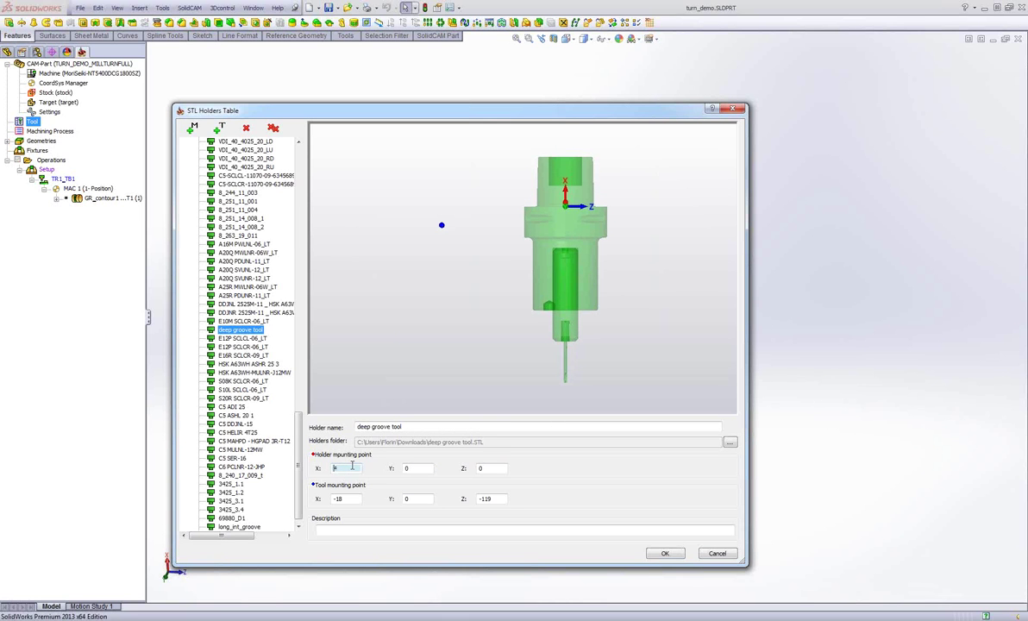
pyautogui.write('12')
pyautogui.press('BackSpace')
pyautogui.write('9')
pyautogui.press('Tab')
pyautogui.press('Tab')
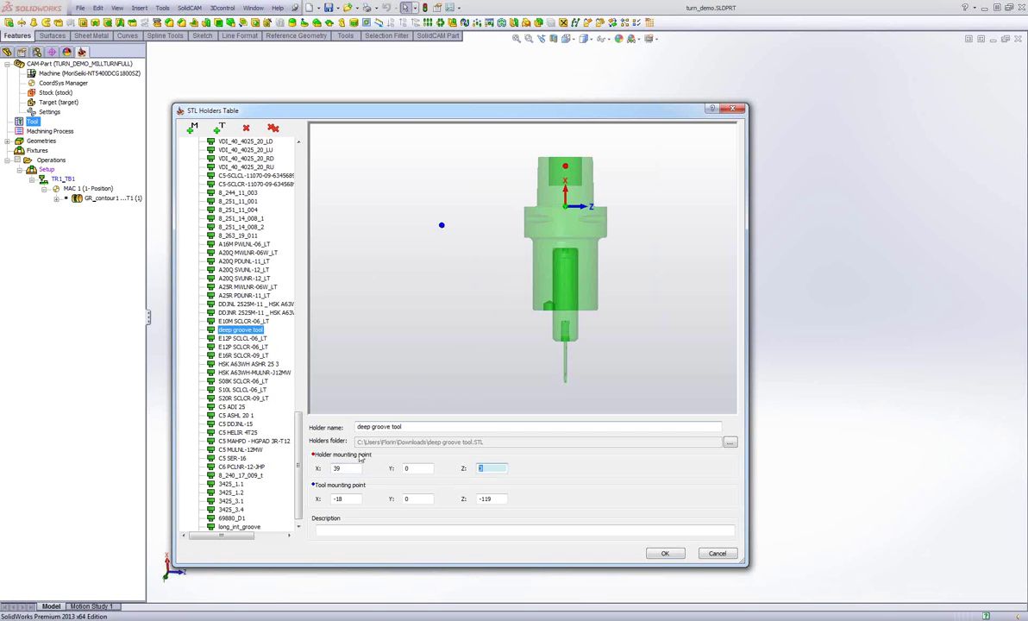
pyautogui.doubleClick(353, 468)
pyautogui.write('0')
pyautogui.click(411, 468)
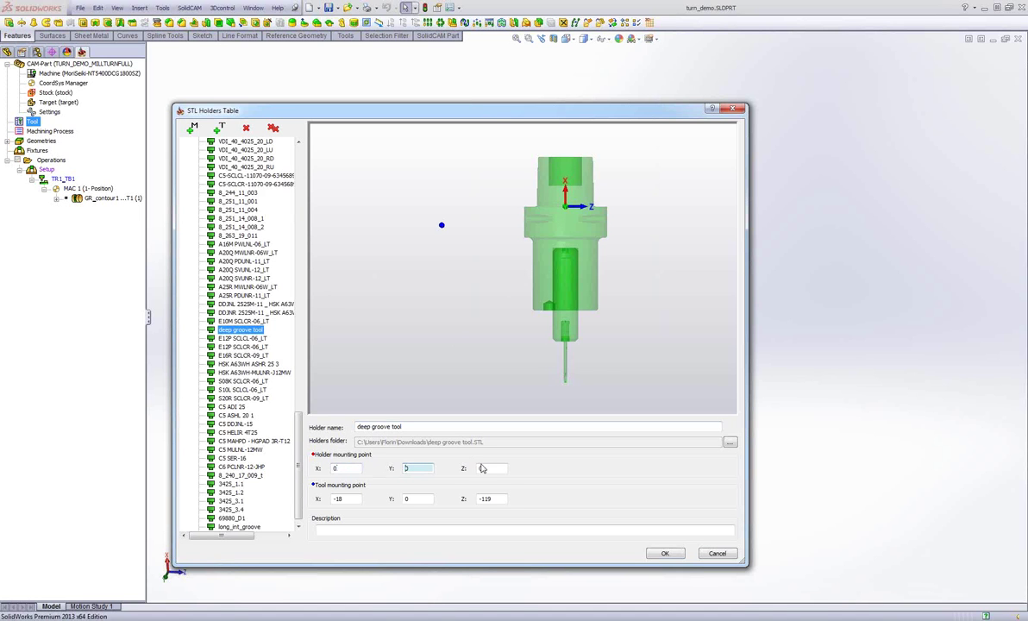
# Set the deep groove tool's tool mounting point to X -170 and Z 0
pyautogui.click(352, 498)
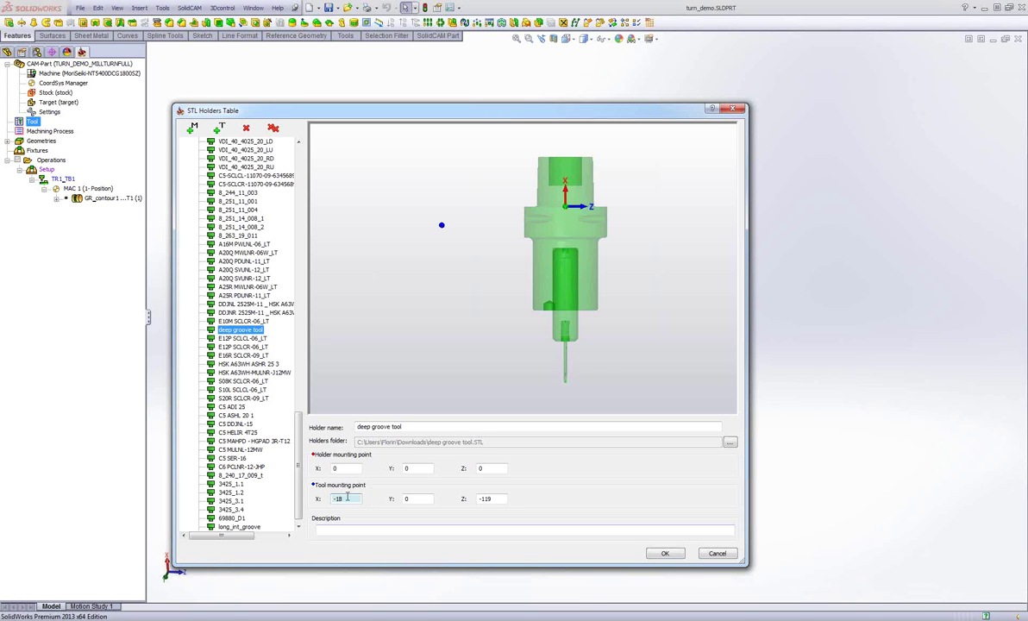
pyautogui.write('-70')
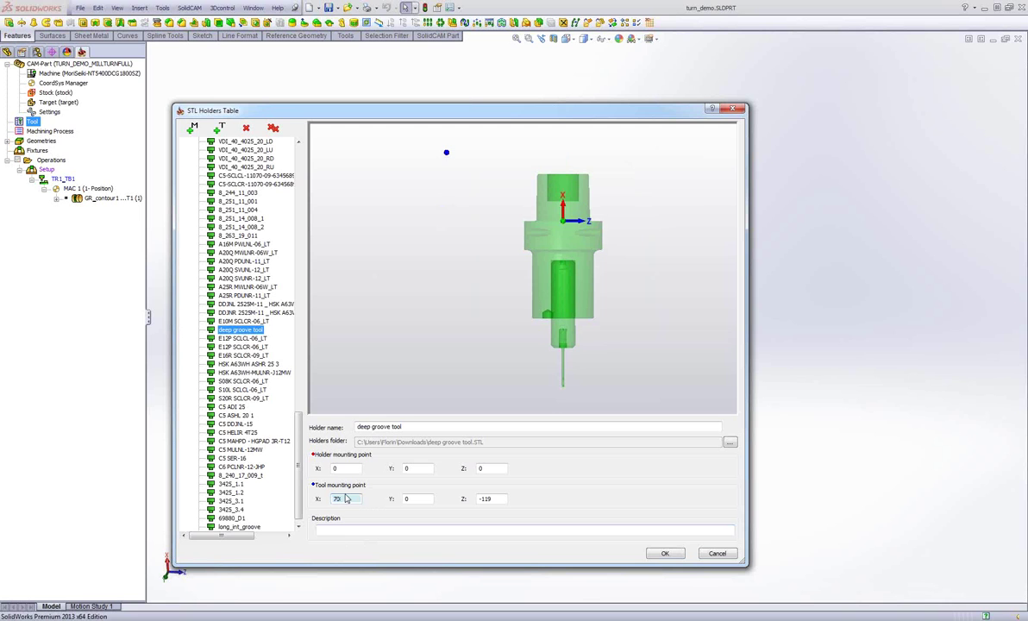
pyautogui.write('-170')
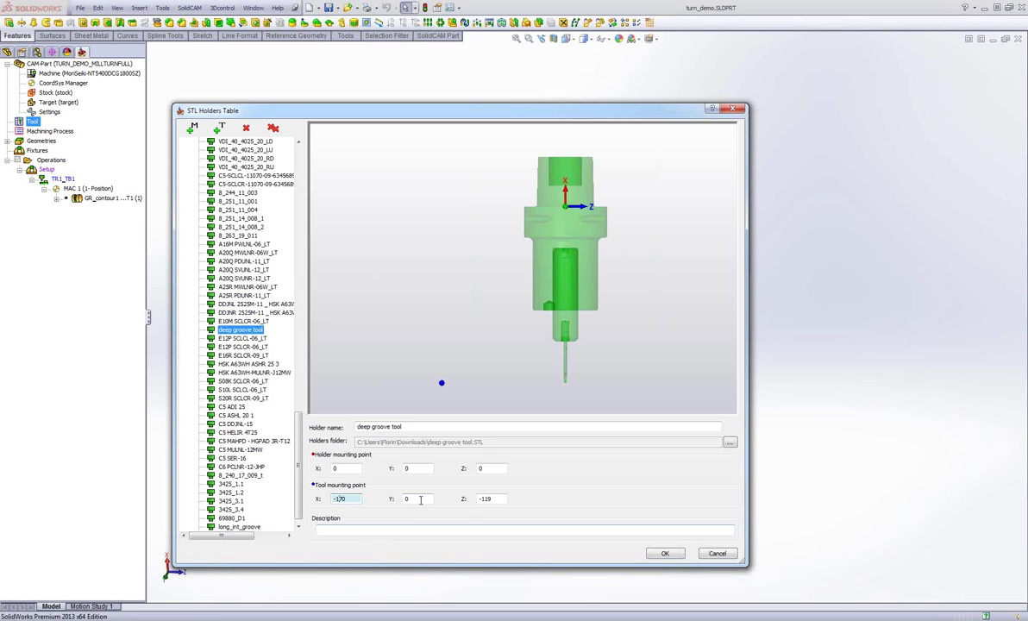
pyautogui.click(479, 499)
pyautogui.write('0')
# Examine the tool mounting point at the deep groove tool's cutting tip and switch the holder preview to shaded display
pyautogui.moveTo(580, 360); pyautogui.dragTo(594, 247, button='middle')
pyautogui.scroll(3, 533, 283)
pyautogui.scroll(9, 534, 282)
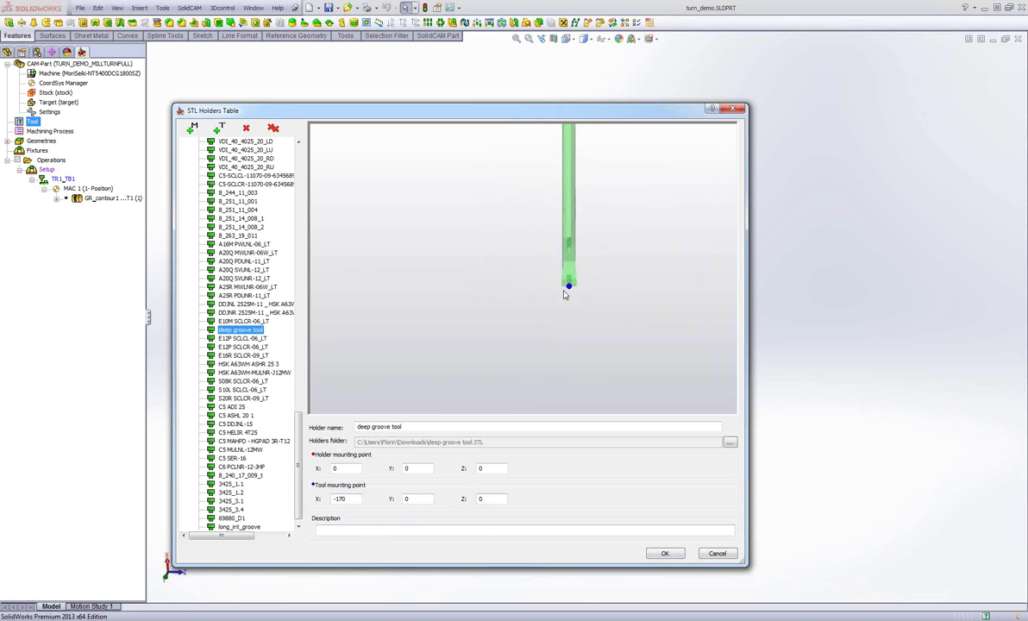
pyautogui.moveTo(635, 329); pyautogui.dragTo(522, 331, button='middle')
pyautogui.scroll(2, 550, 334)
pyautogui.scroll(1, 552, 333)
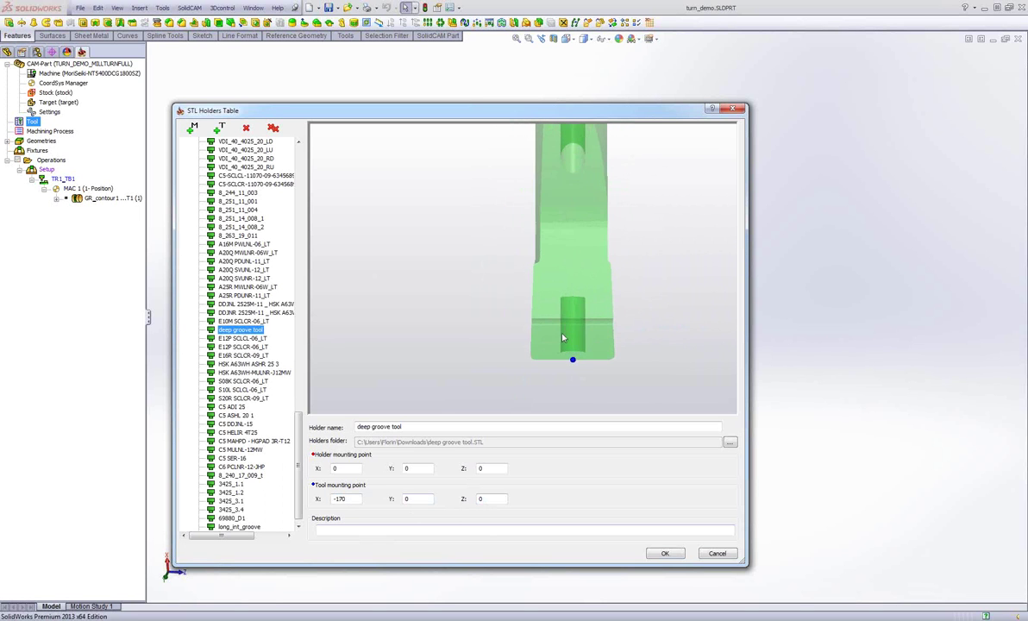
pyautogui.scroll(-3, 628, 328)
pyautogui.rightClick(578, 287)
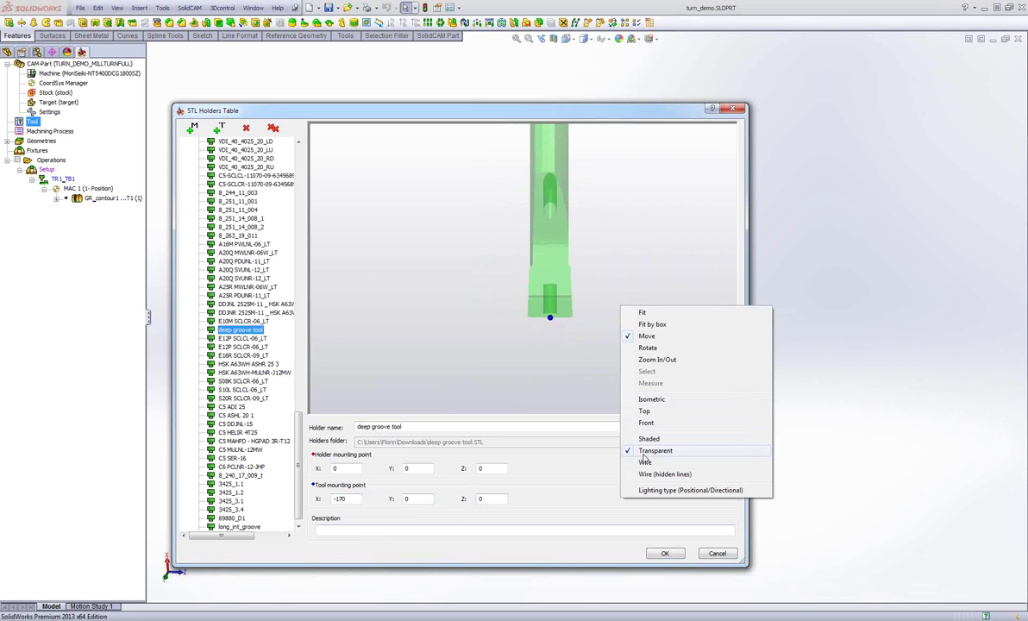
pyautogui.click(625, 430)
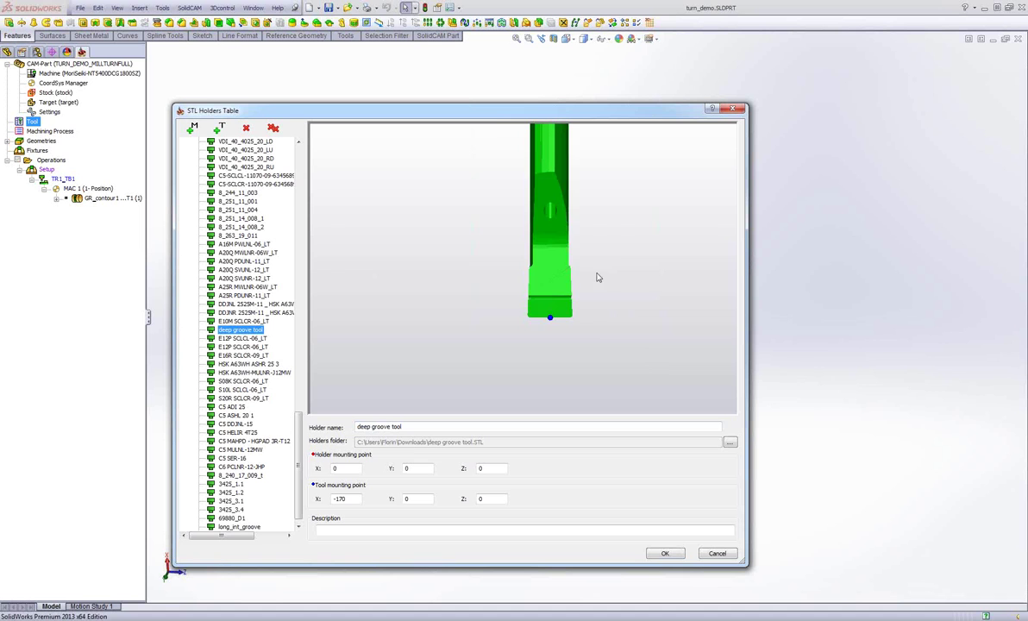
pyautogui.moveTo(579, 334); pyautogui.dragTo(554, 393, button='middle')
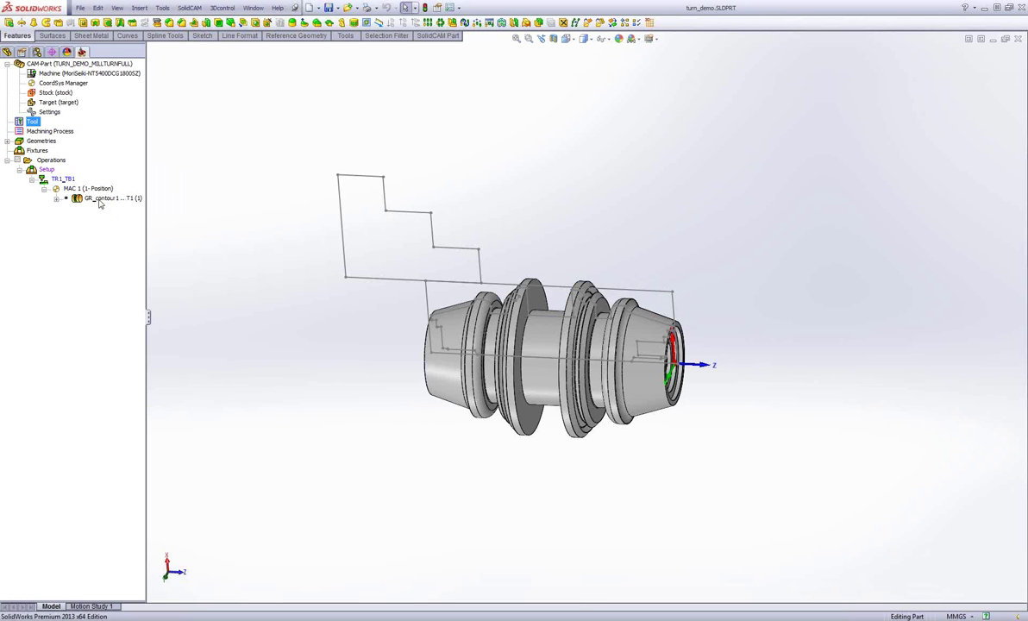
# Open the part tool table and add a second grooving tool on turret TR1
pyautogui.doubleClick(31, 121)
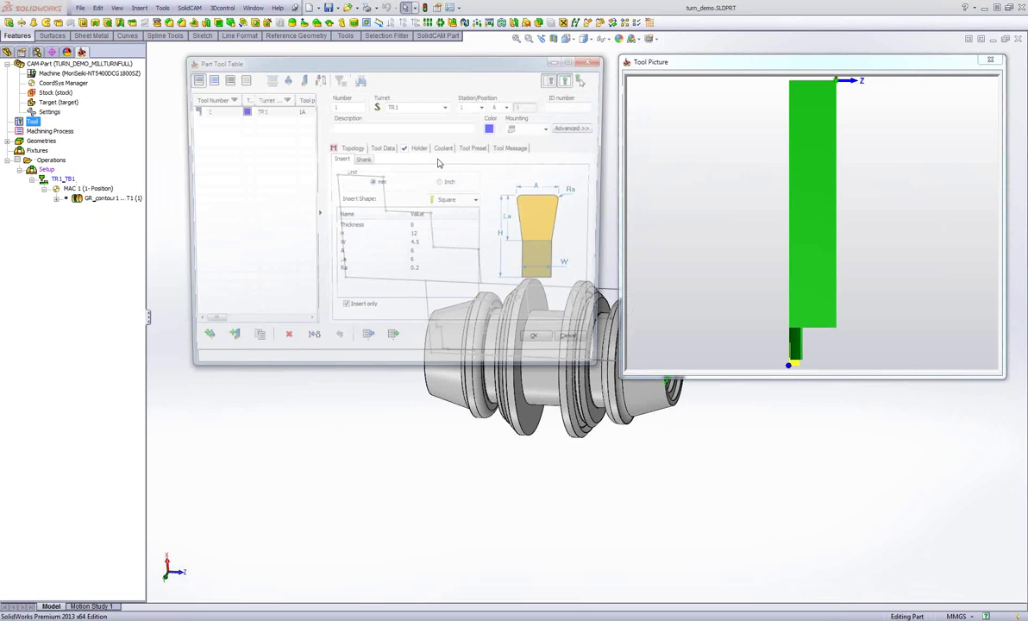
pyautogui.click(225, 345)
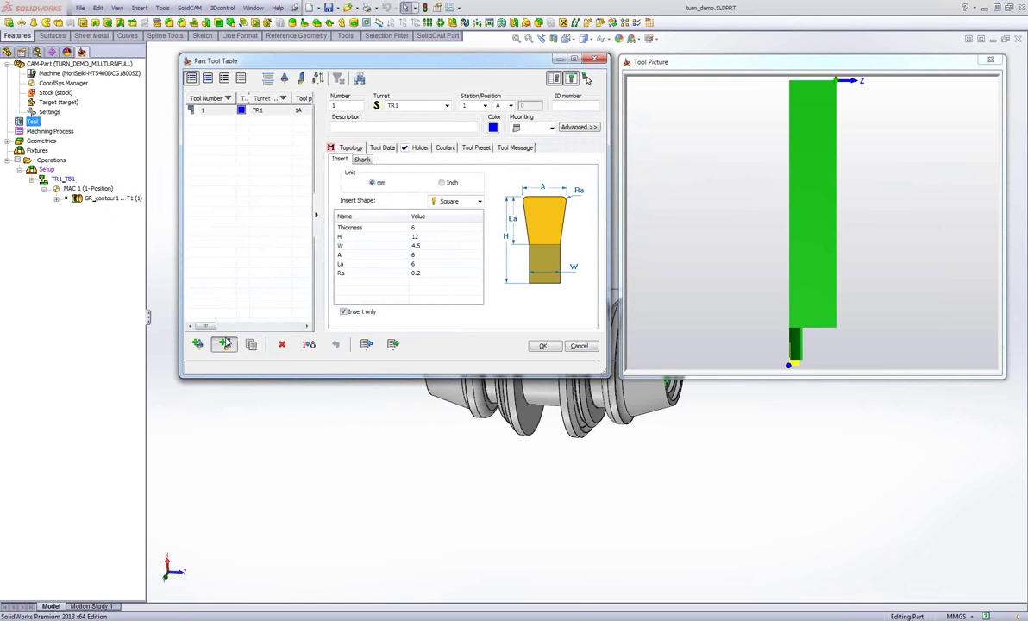
pyautogui.click(423, 129)
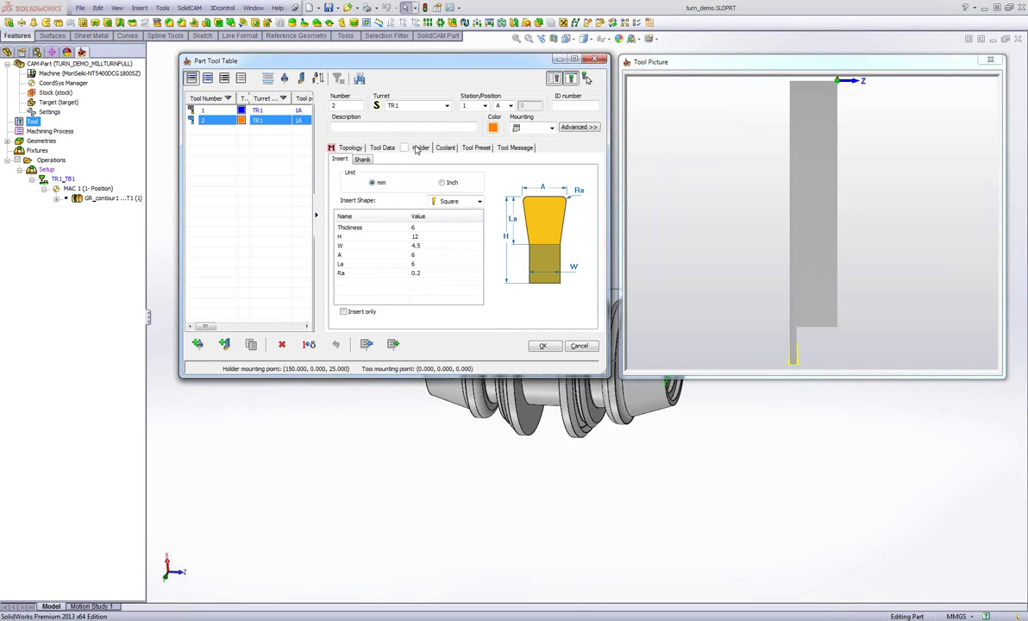
# Assign the global turning holder "deep groove tool" to tool 2
pyautogui.click(420, 148)
pyautogui.click(367, 177)
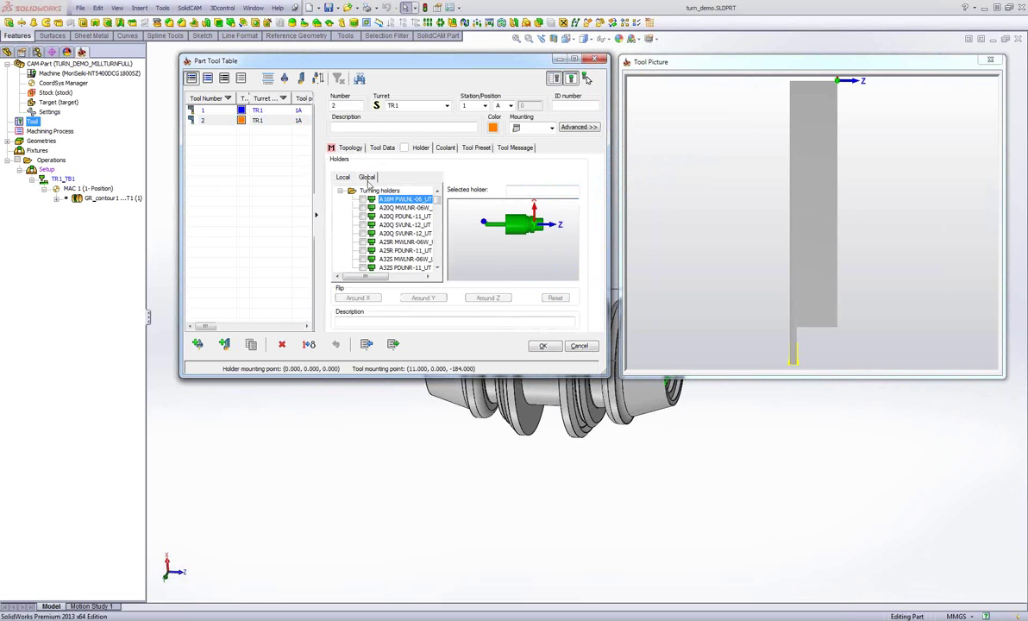
pyautogui.scroll(-10, 396, 250)
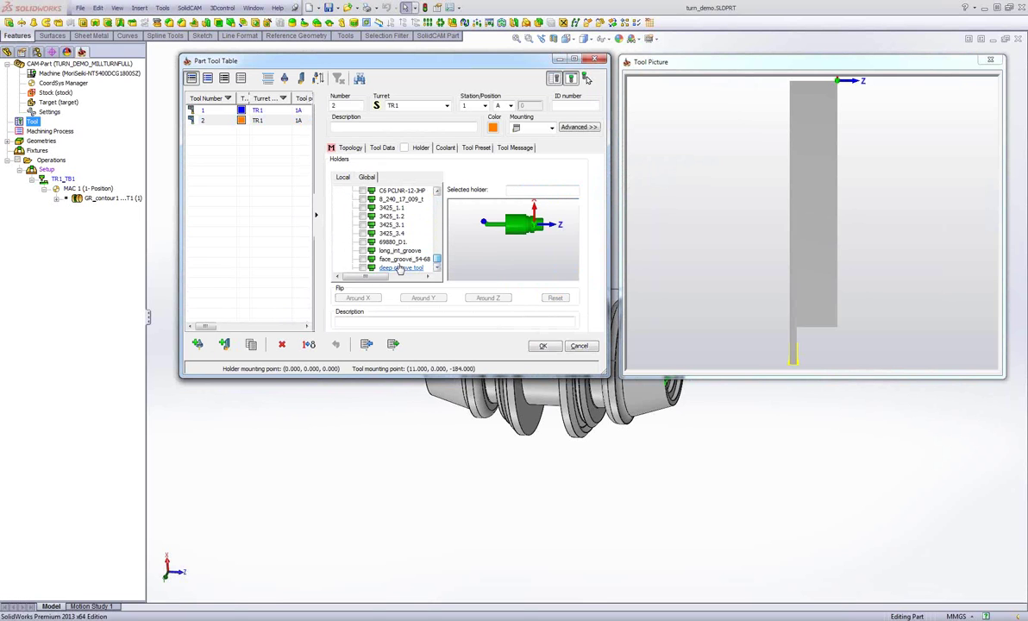
pyautogui.click(397, 268)
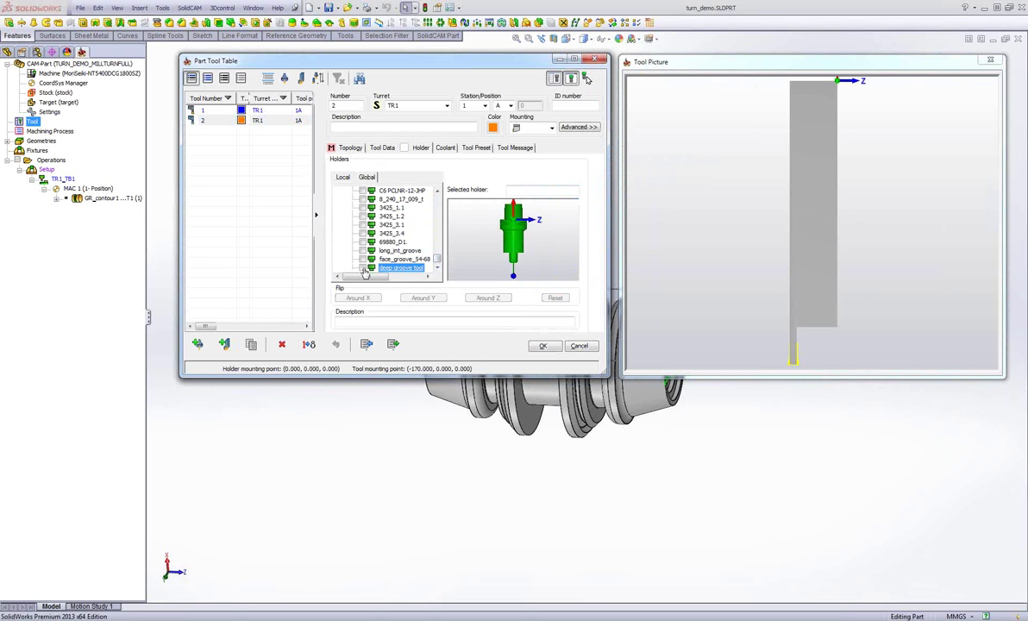
pyautogui.click(363, 269)
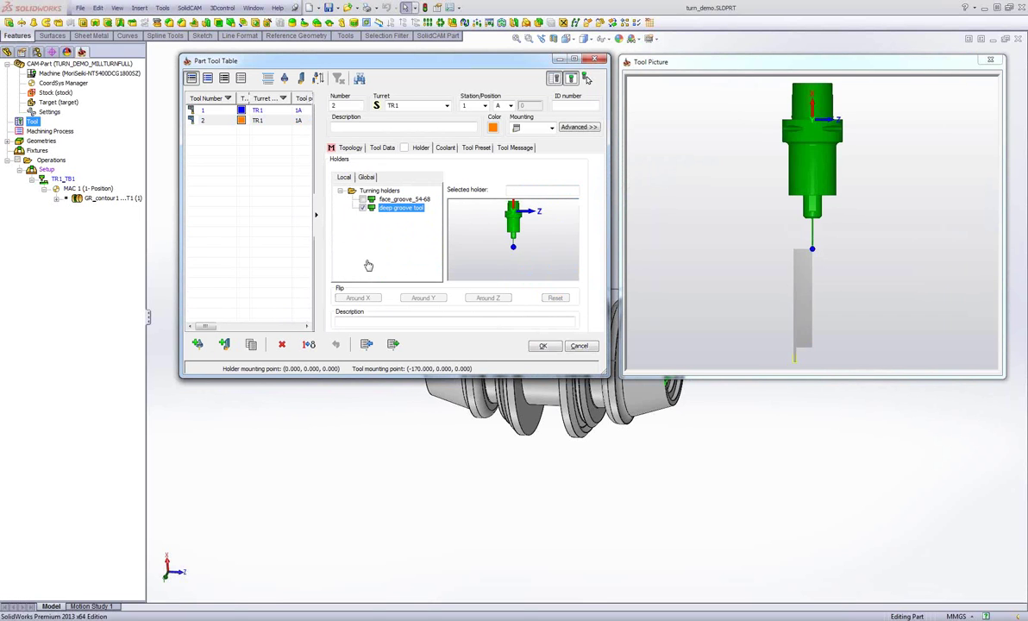
# Set tool 2's tool tip position to Z 0 and X 0 in its advanced mounting settings
pyautogui.click(587, 128)
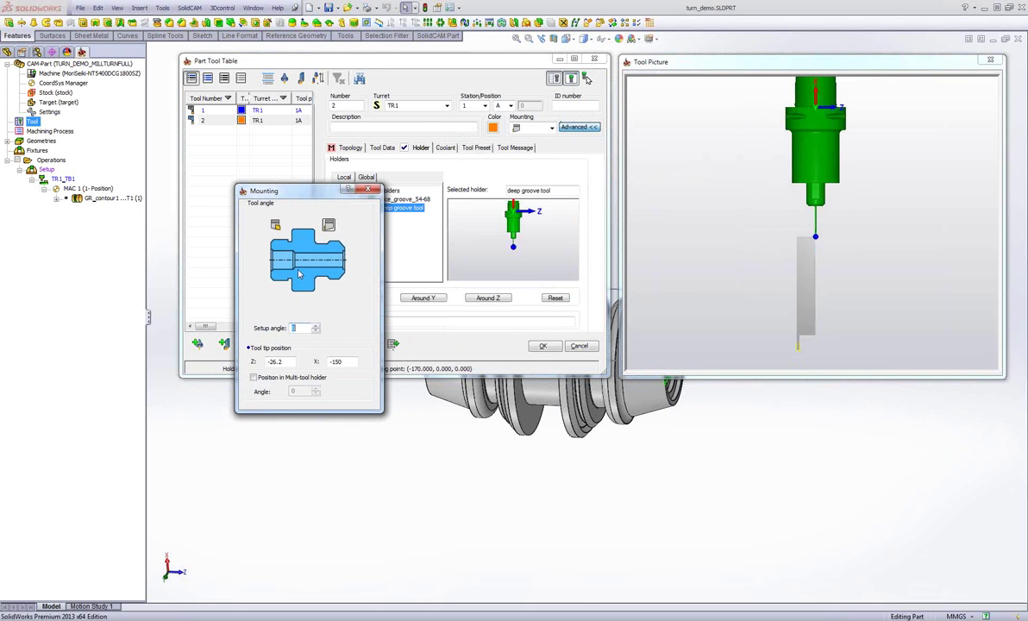
pyautogui.doubleClick(261, 363)
pyautogui.write('0')
pyautogui.press('Tab')
pyautogui.write('0')
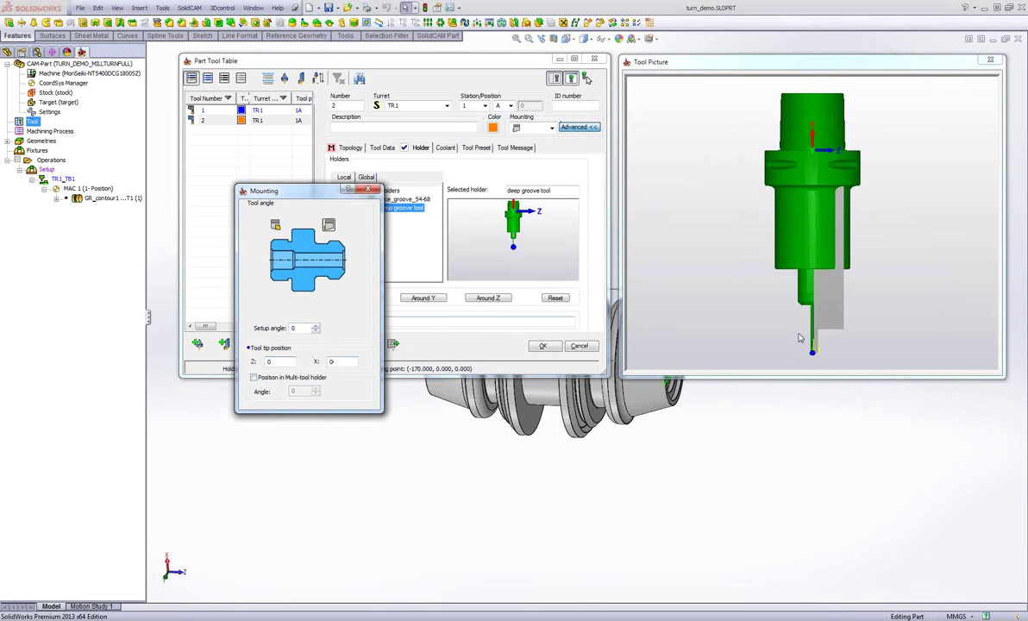
pyautogui.click(745, 316)
pyautogui.scroll(-5, 767, 284)
pyautogui.scroll(-3, 828, 297)
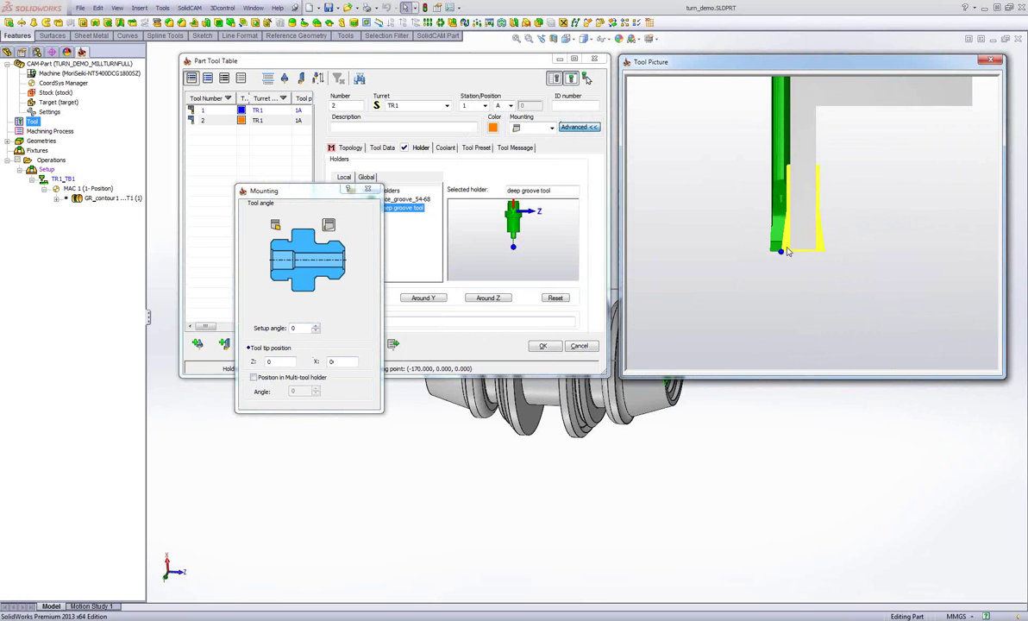
# Set tool 2's insert dimensions to A 3.5, W 3 and Ra 0.1
pyautogui.moveTo(328, 197); pyautogui.dragTo(207, 272)
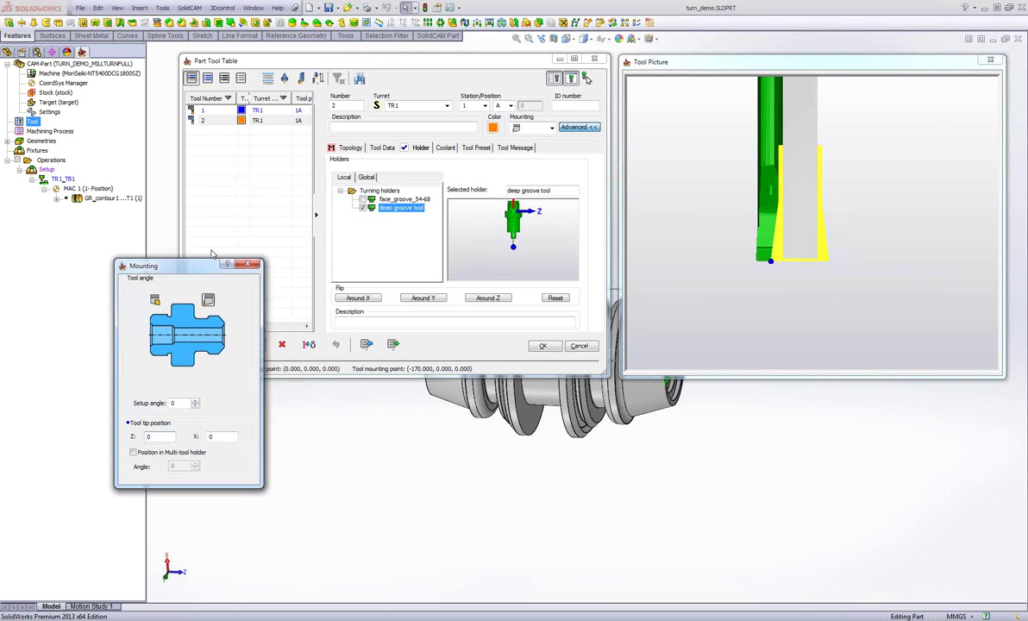
pyautogui.click(351, 149)
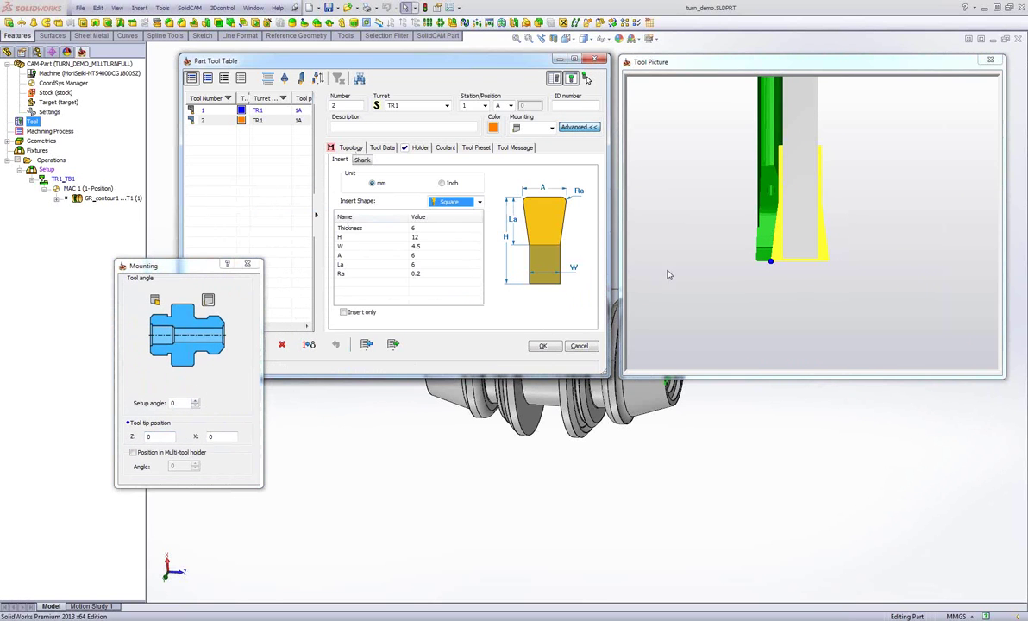
pyautogui.click(425, 227)
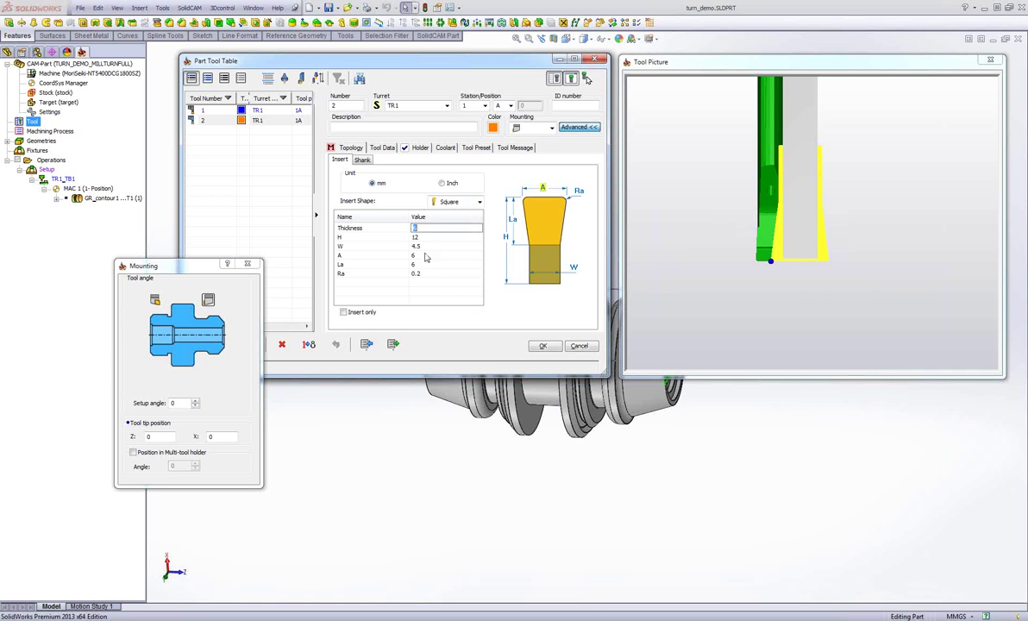
pyautogui.click(425, 254)
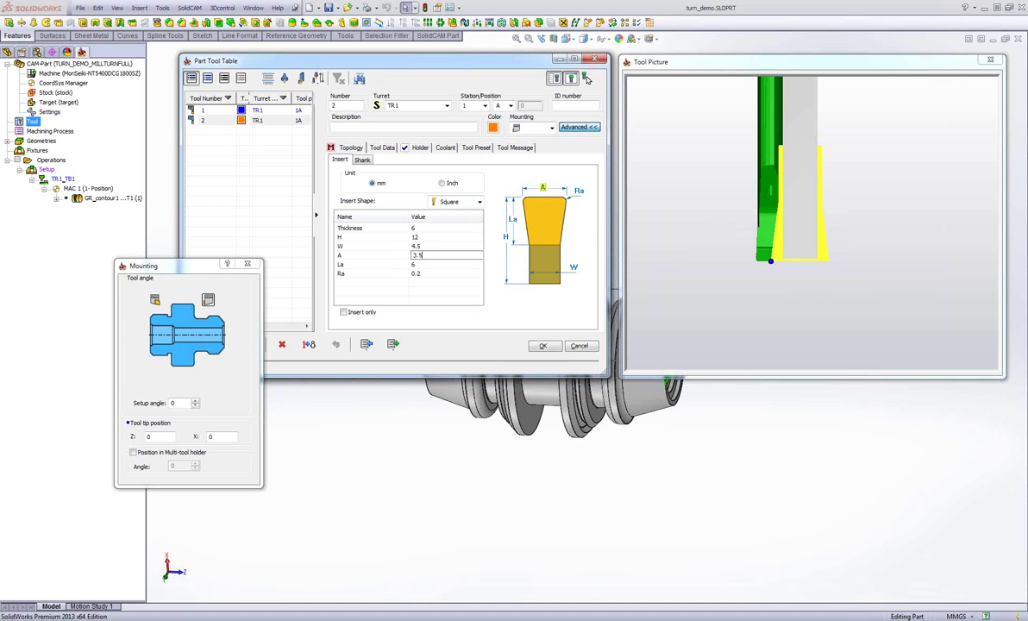
pyautogui.click(432, 246)
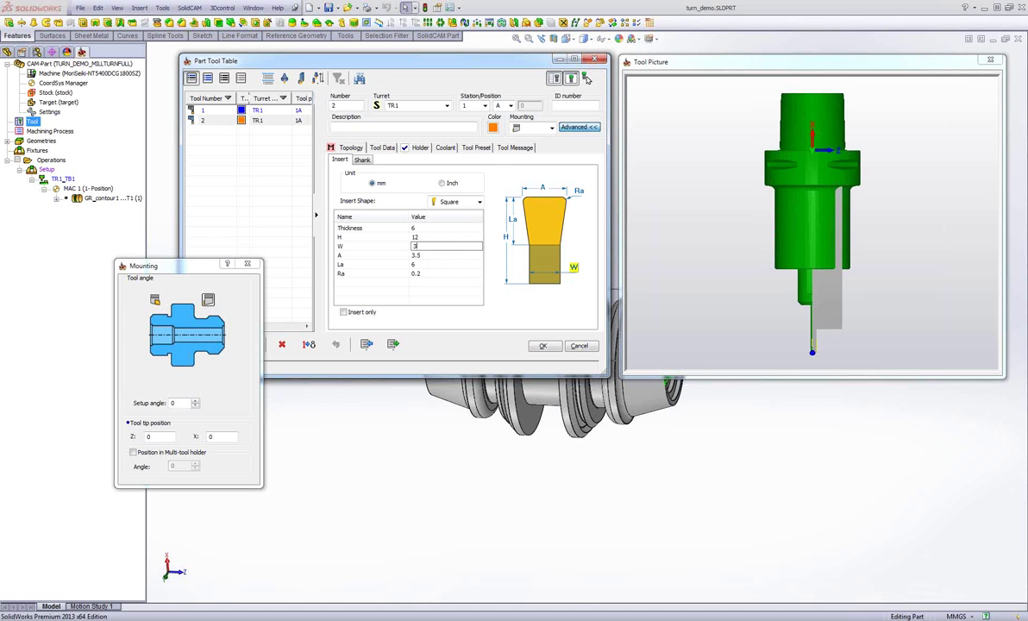
pyautogui.click(434, 273)
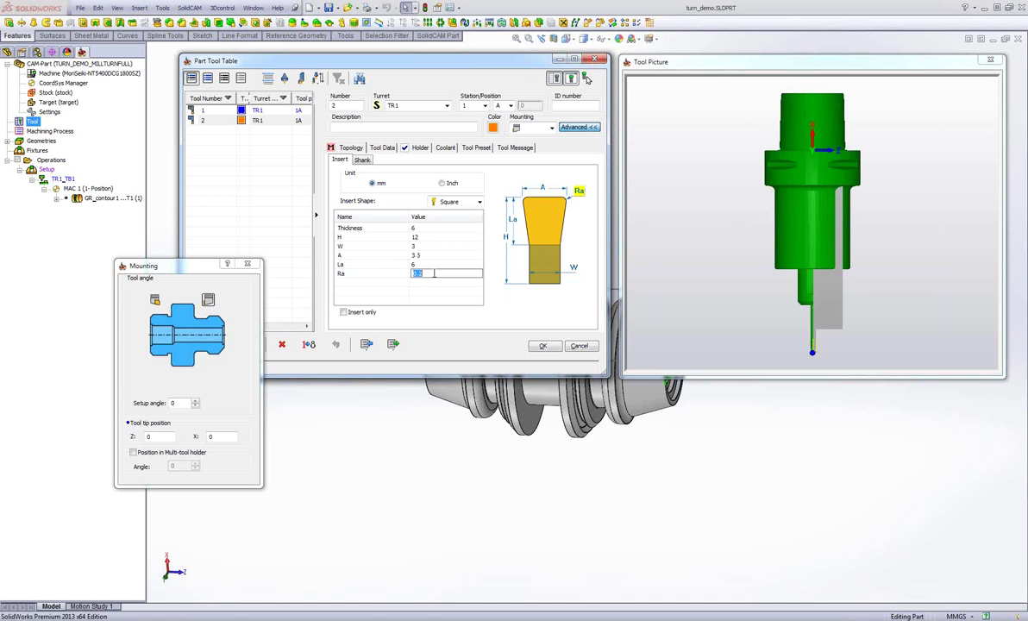
pyautogui.press('Return')
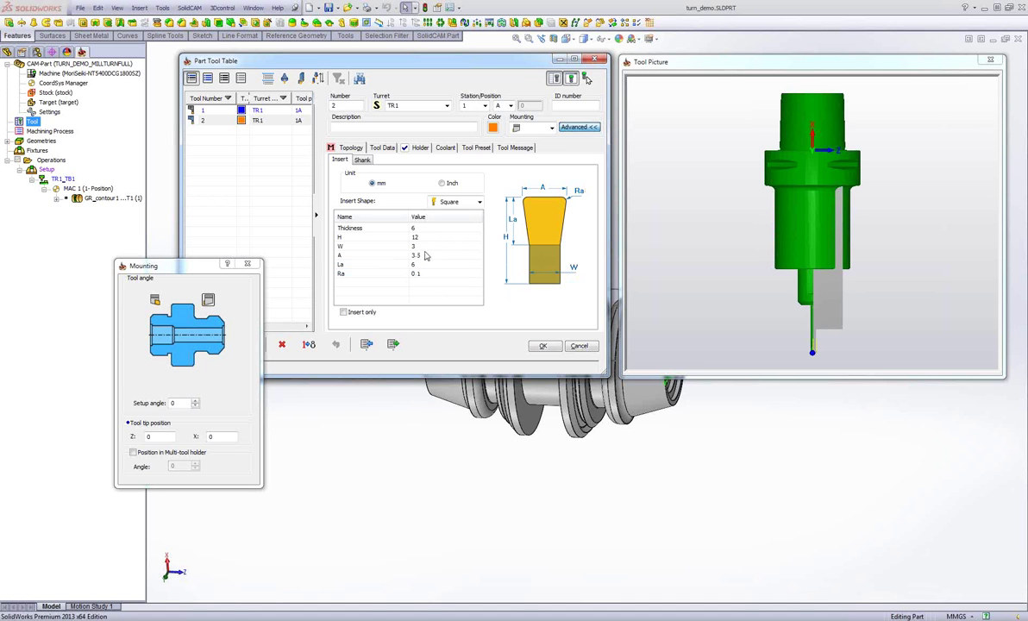
# Set the insert thickness of tool 2 to 0.1
pyautogui.click(428, 228)
pyautogui.write('0.1')
pyautogui.press('Down')
pyautogui.press('Down')
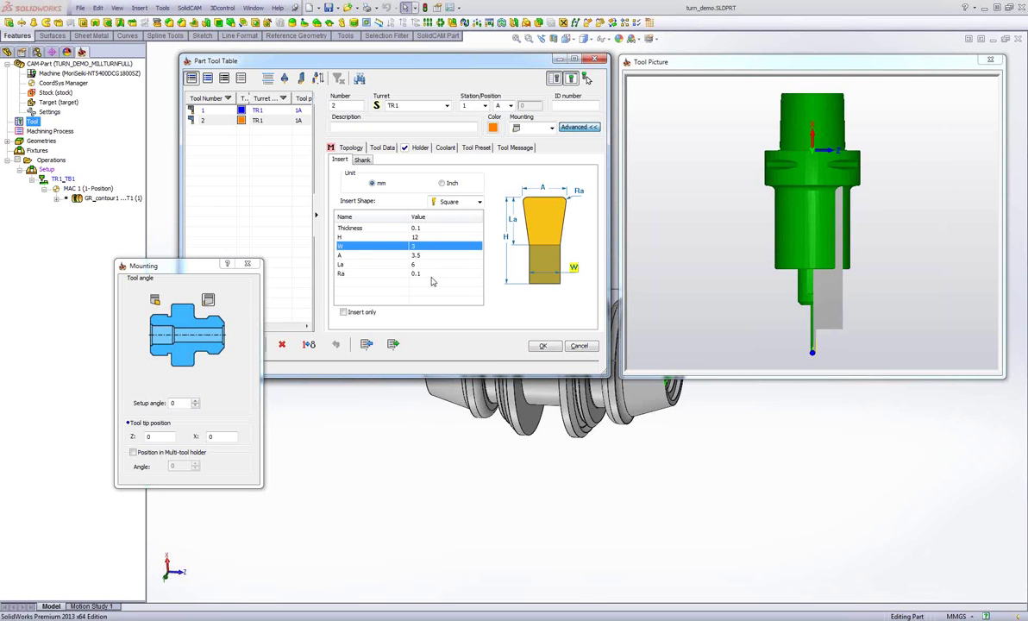
# Change tool 2's mounting to the second orientation option and enable Insert only
pyautogui.click(347, 313)
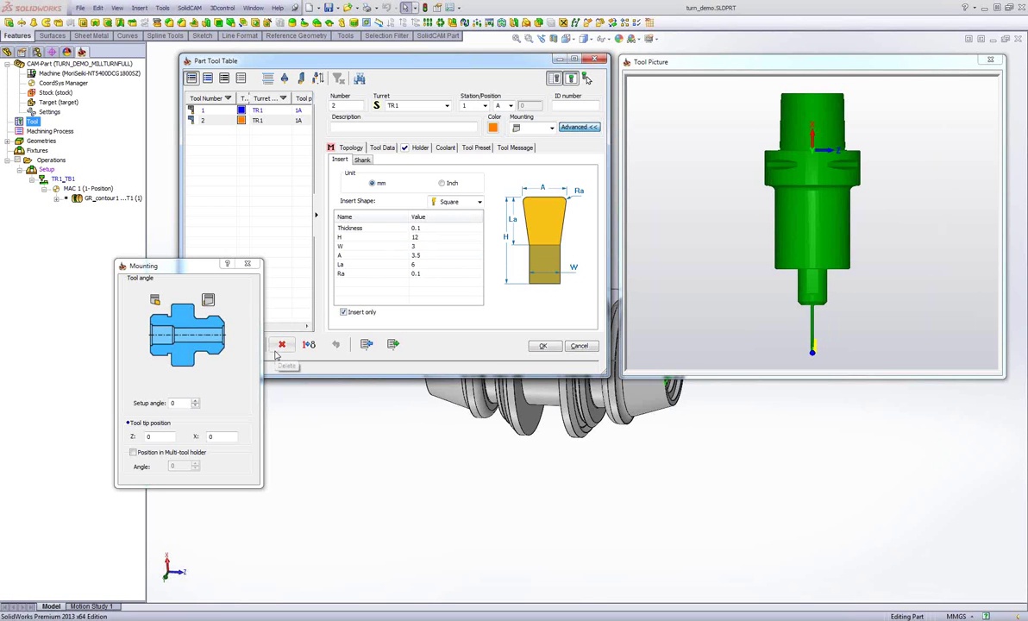
pyautogui.click(352, 316)
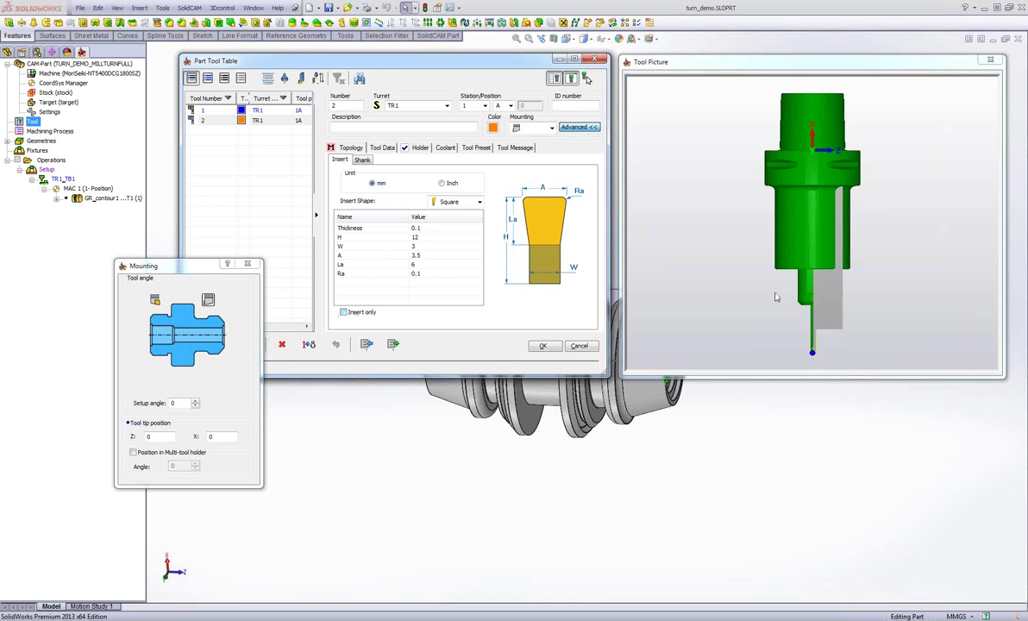
pyautogui.moveTo(745, 291)
pyautogui.mouseDown()
pyautogui.moveTo(723, 285)
pyautogui.moveTo(793, 314)
pyautogui.moveTo(746, 292)
pyautogui.mouseUp()
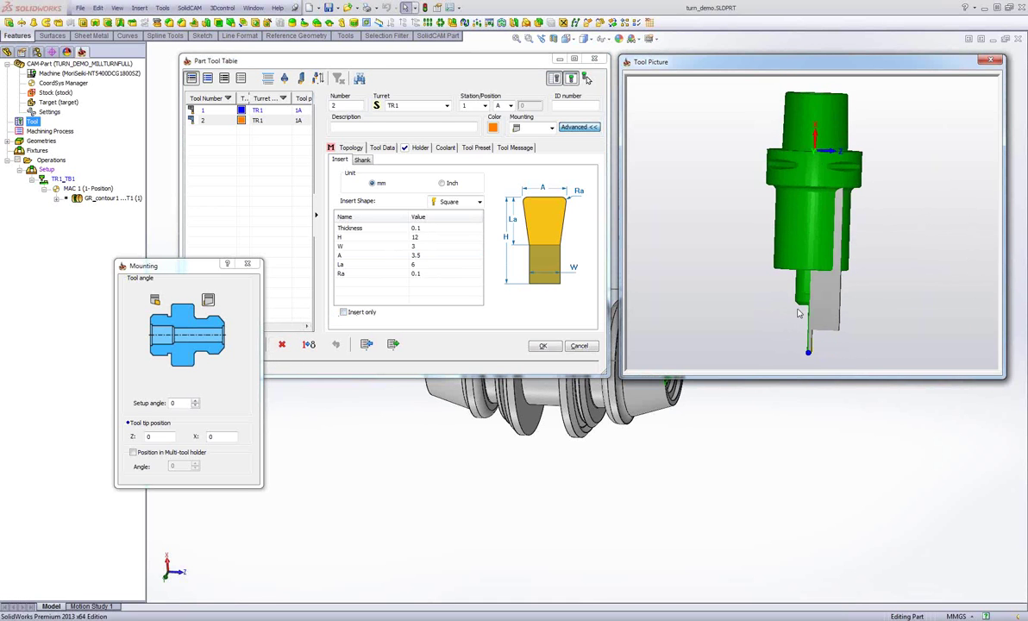
pyautogui.click(522, 127)
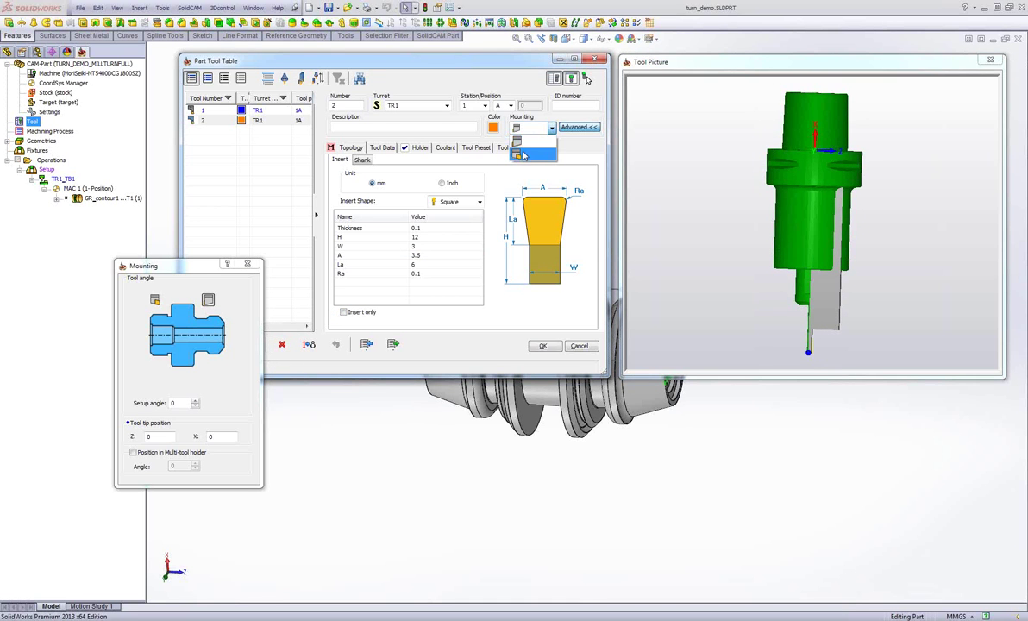
pyautogui.click(521, 155)
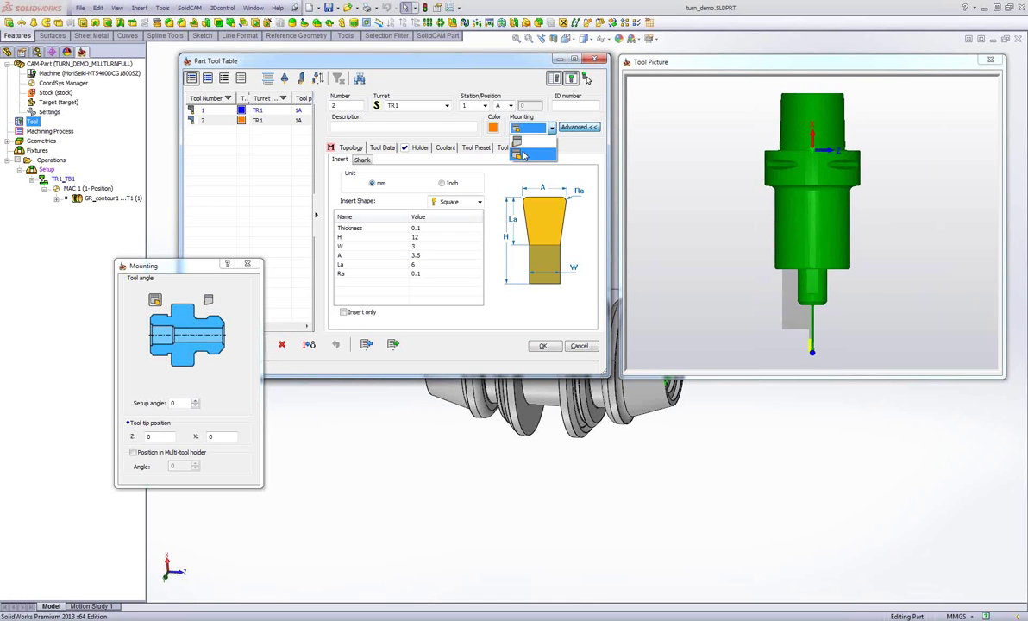
pyautogui.click(343, 311)
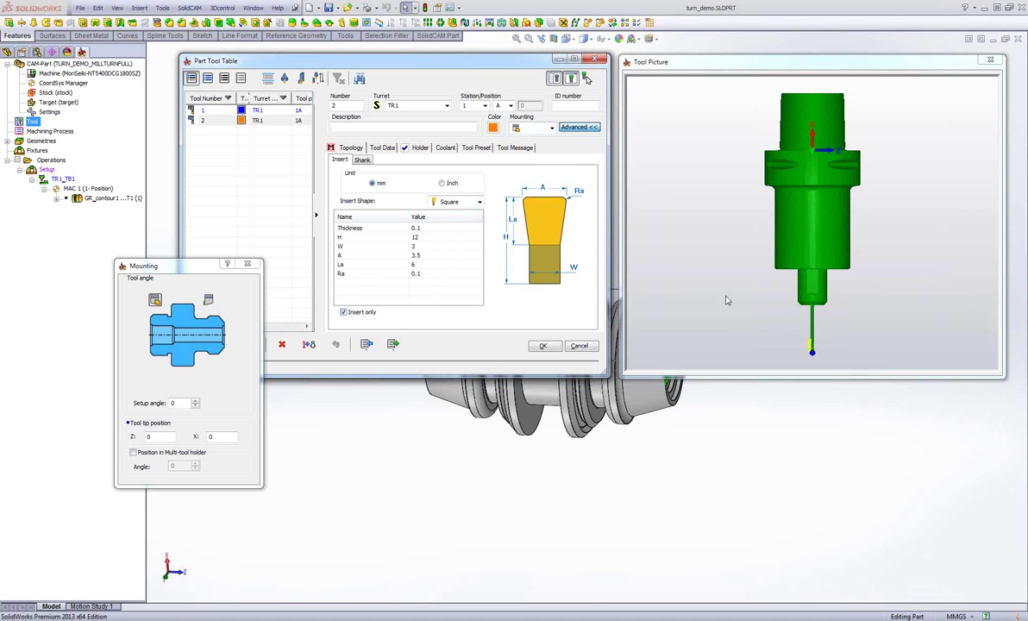
# Set tool 2's tool tip position Z to 1.75 with X at 0 and check the insert's alignment at the holder tip
pyautogui.scroll(5, 746, 222)
pyautogui.moveTo(782, 288)
pyautogui.mouseDown()
pyautogui.moveTo(796, 292)
pyautogui.moveTo(790, 276)
pyautogui.mouseUp()
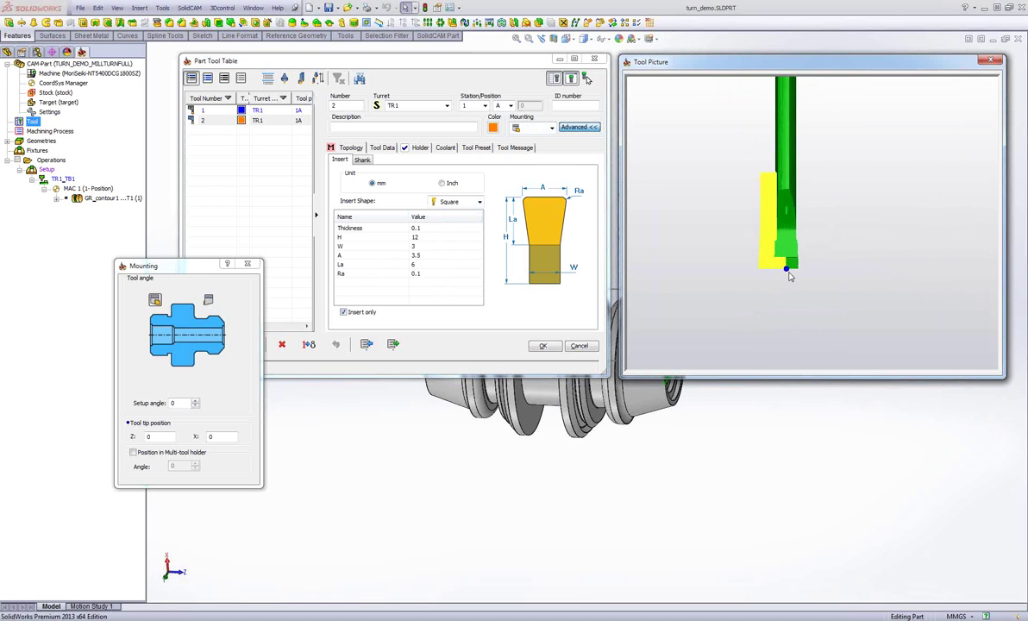
pyautogui.scroll(4, 790, 276)
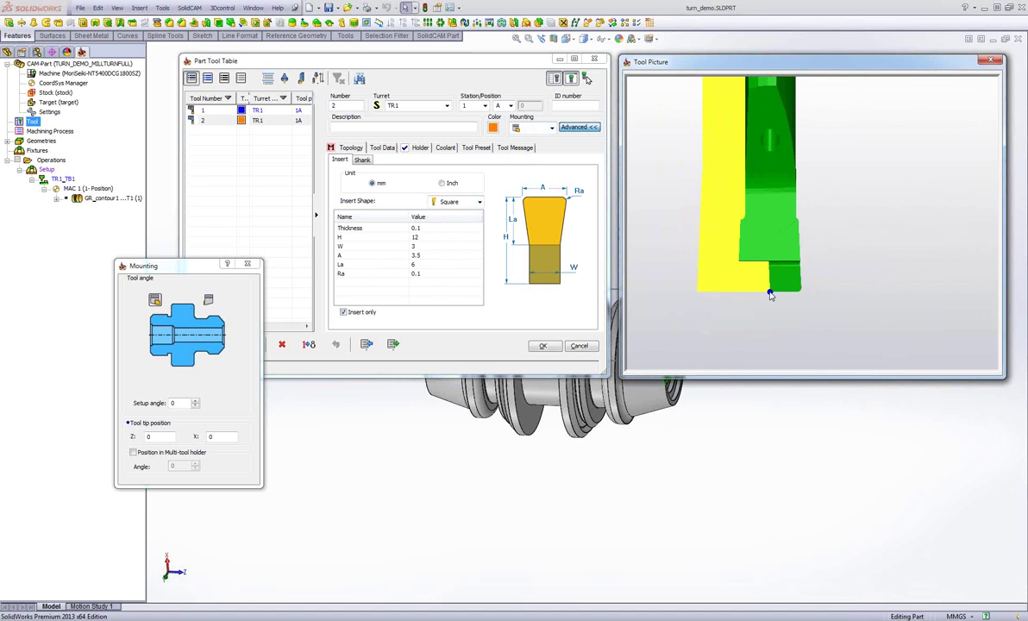
pyautogui.click(425, 255)
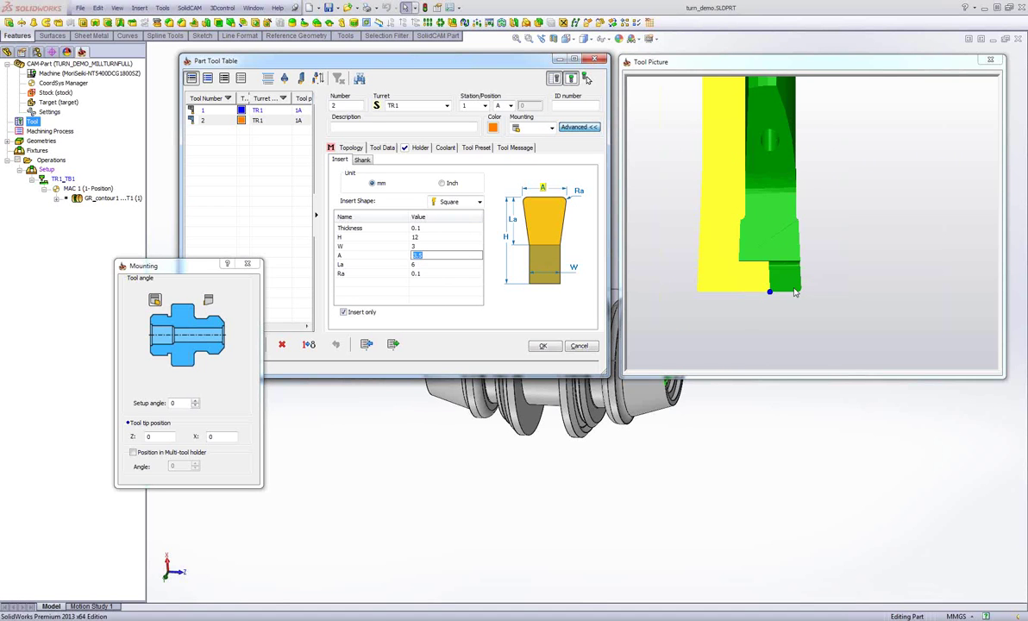
pyautogui.click(148, 436)
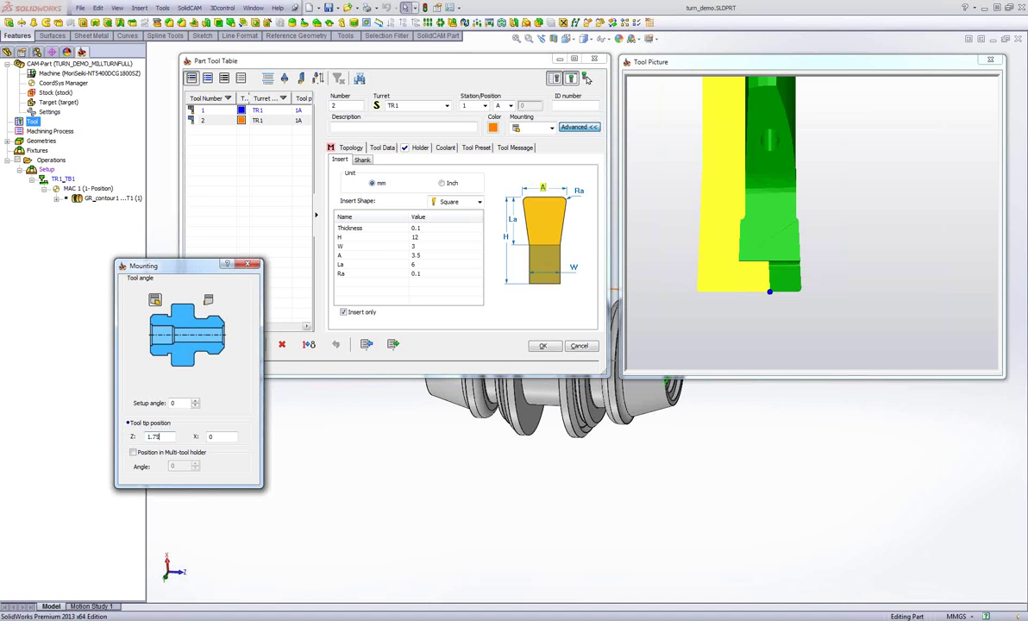
pyautogui.press('Tab')
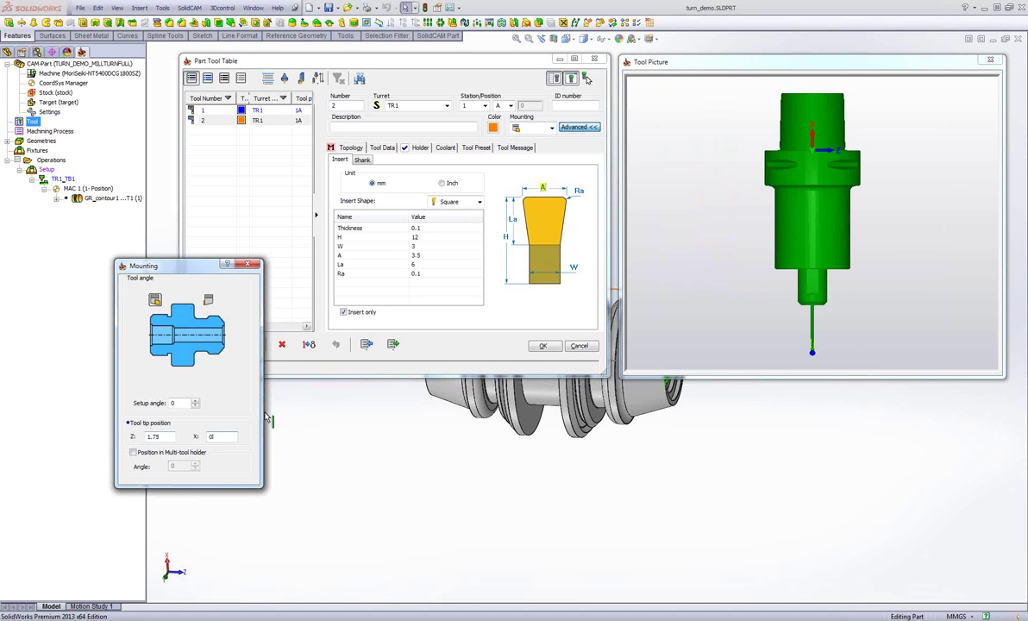
pyautogui.moveTo(847, 355); pyautogui.dragTo(844, 201, button='middle')
pyautogui.scroll(5, 844, 201)
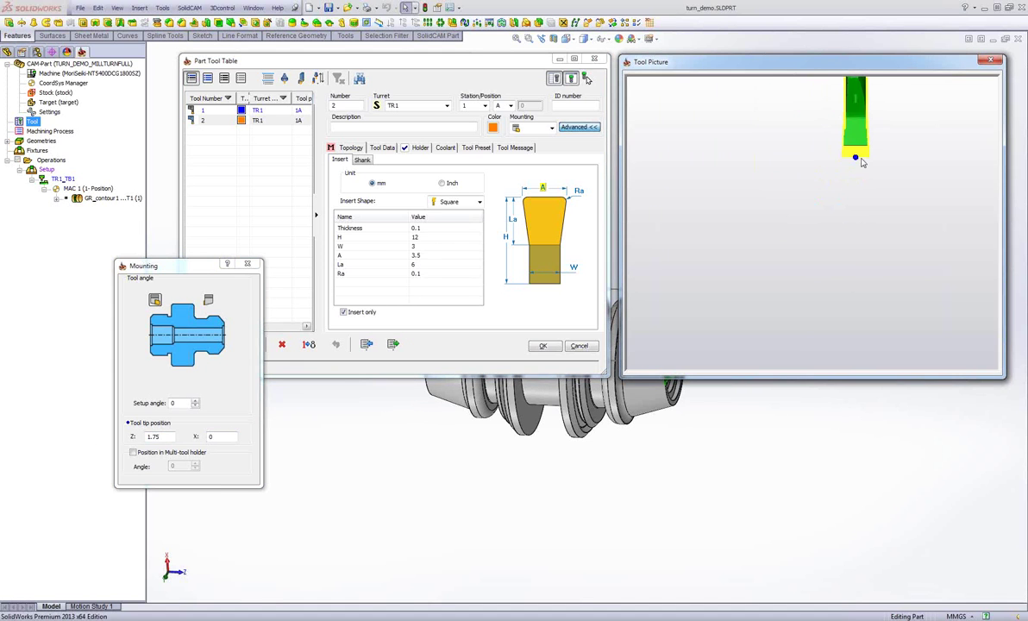
# Check the insert's seating on tool 2's holder from several angles, then close the mounting settings and accept the part tool table
pyautogui.moveTo(862, 156); pyautogui.dragTo(819, 306, button='middle')
pyautogui.scroll(5, 817, 293)
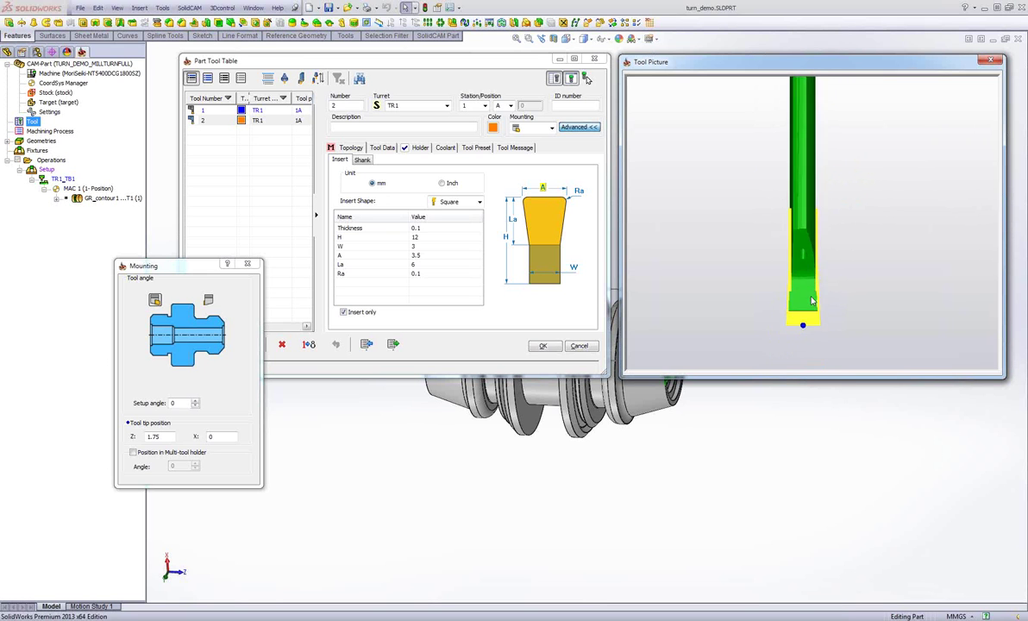
pyautogui.moveTo(811, 252); pyautogui.dragTo(802, 289, button='middle')
pyautogui.scroll(6, 802, 289)
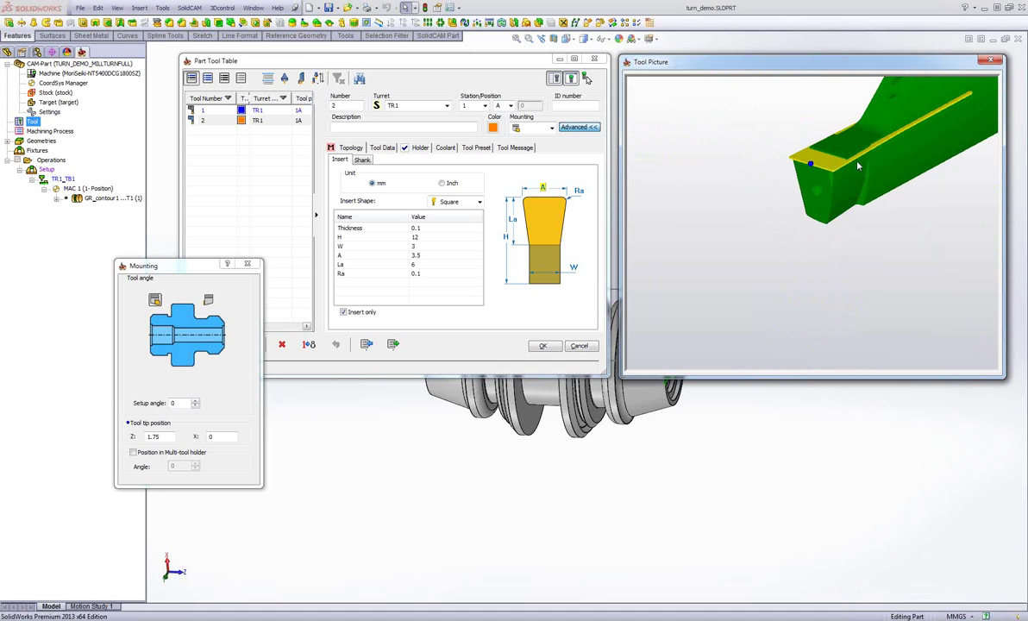
pyautogui.scroll(-3, 856, 180)
pyautogui.moveTo(854, 173); pyautogui.dragTo(802, 261, button='middle')
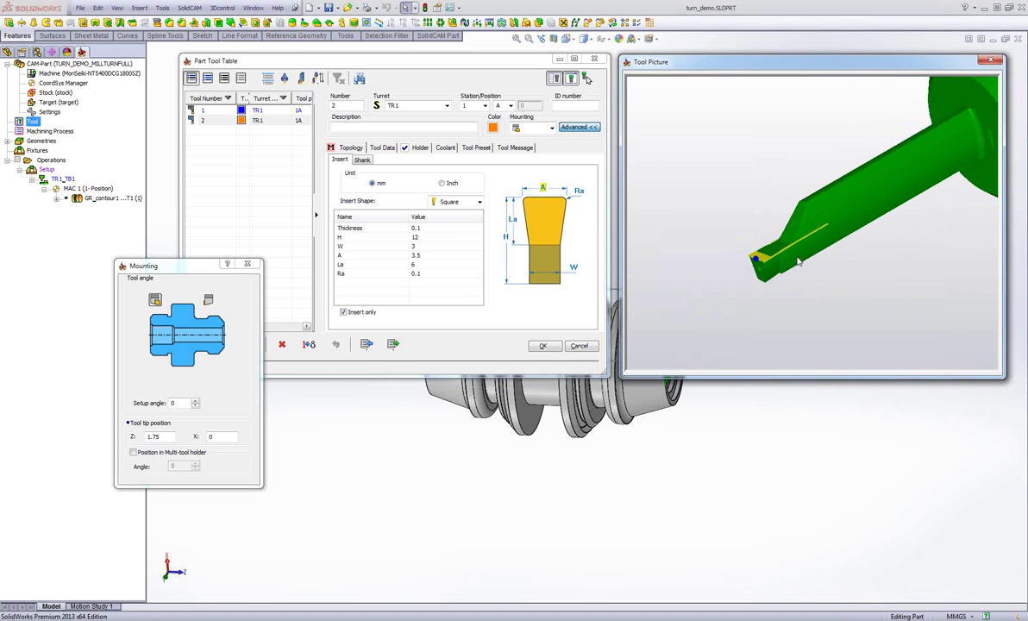
pyautogui.scroll(3, 798, 247)
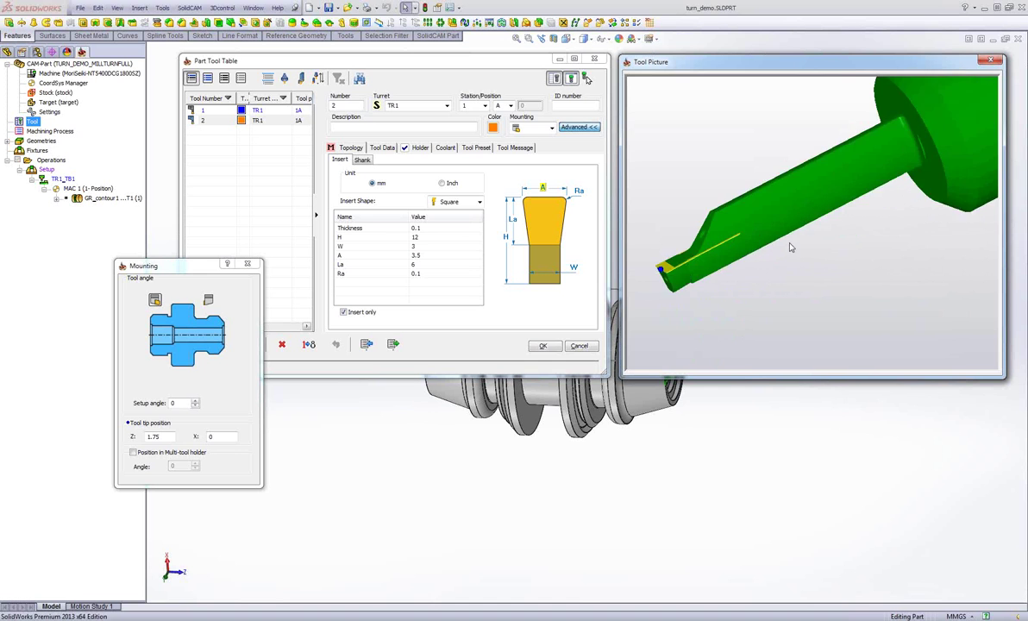
pyautogui.click(249, 266)
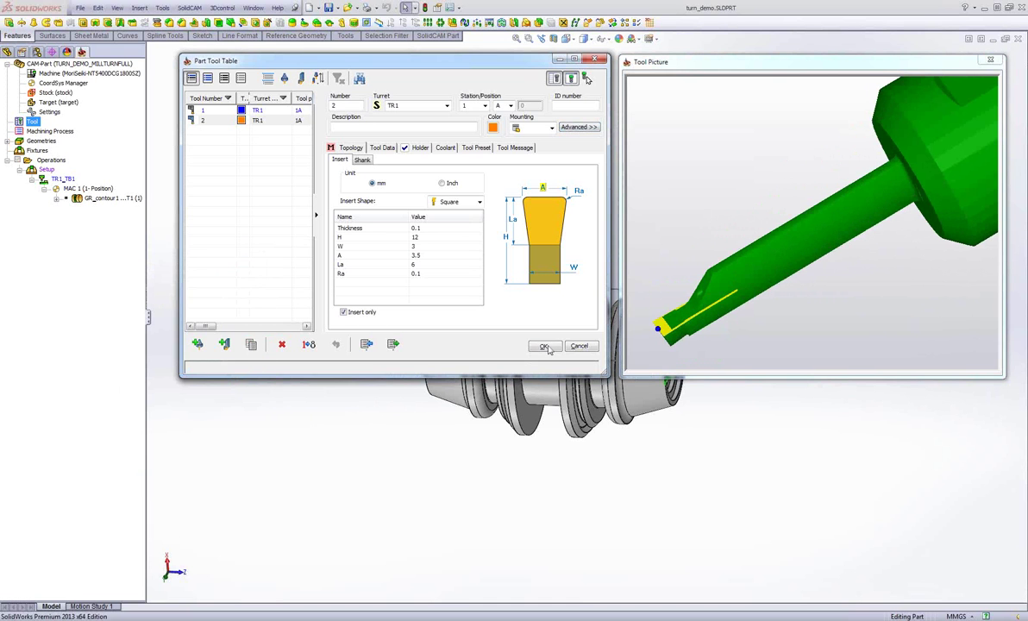
pyautogui.click(545, 346)
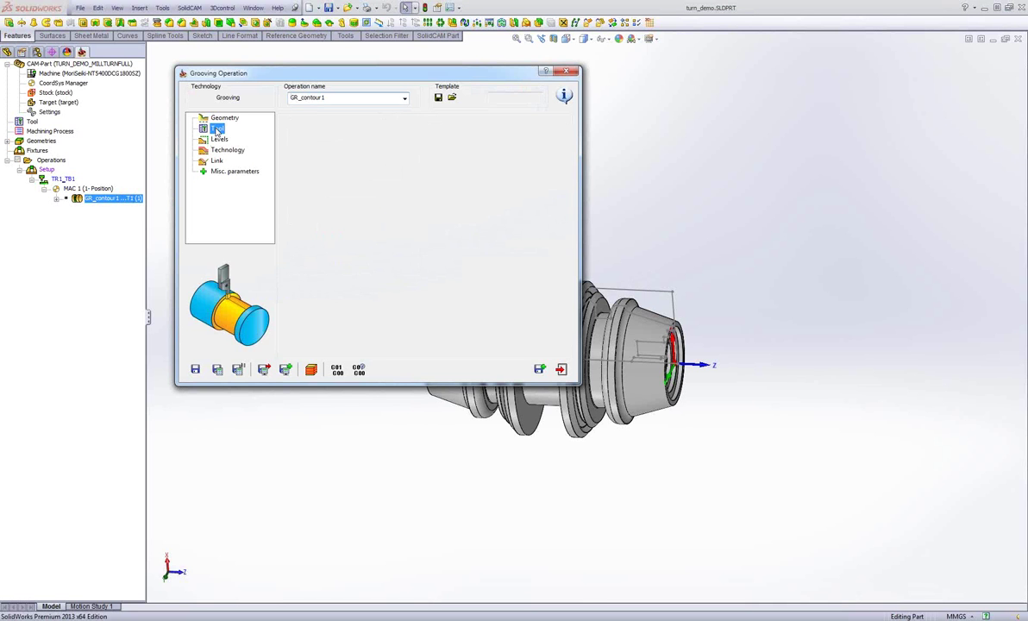
# Assign tool 2 to the GR_contour1 grooving operation
pyautogui.click(355, 307)
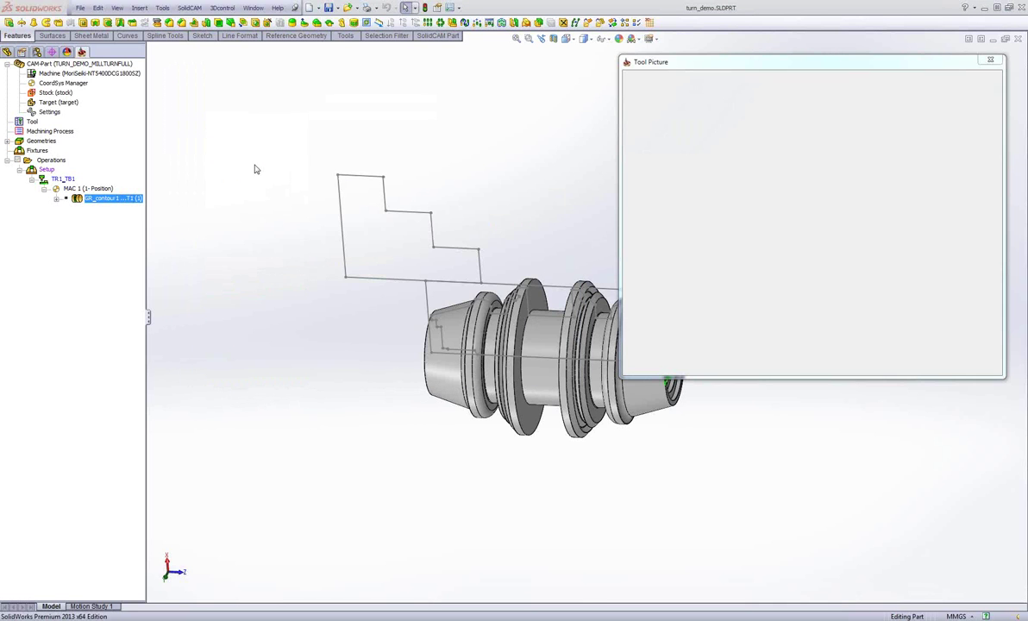
pyautogui.click(216, 122)
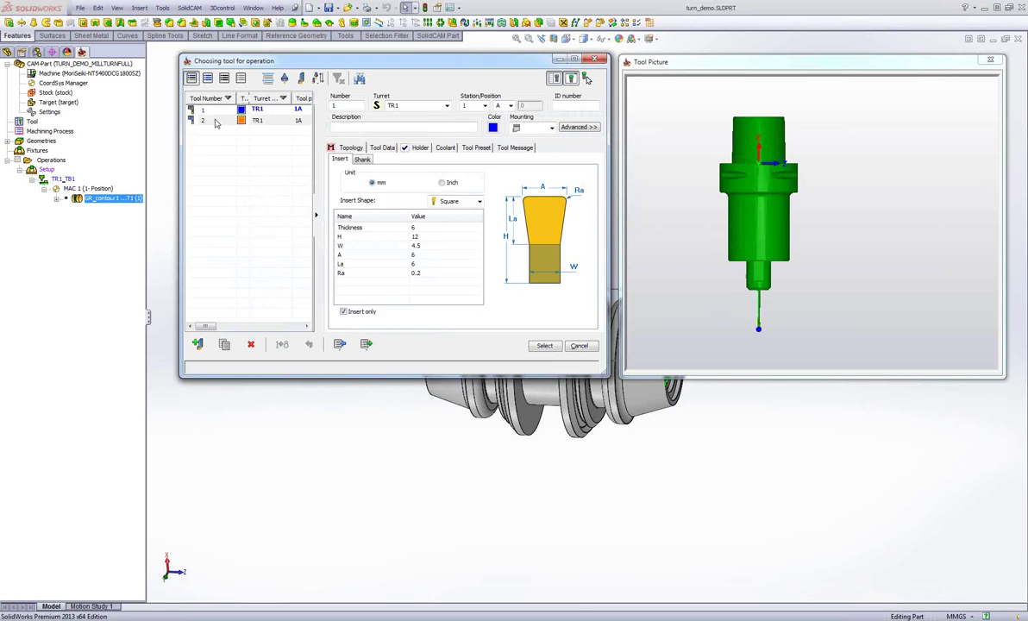
pyautogui.click(544, 346)
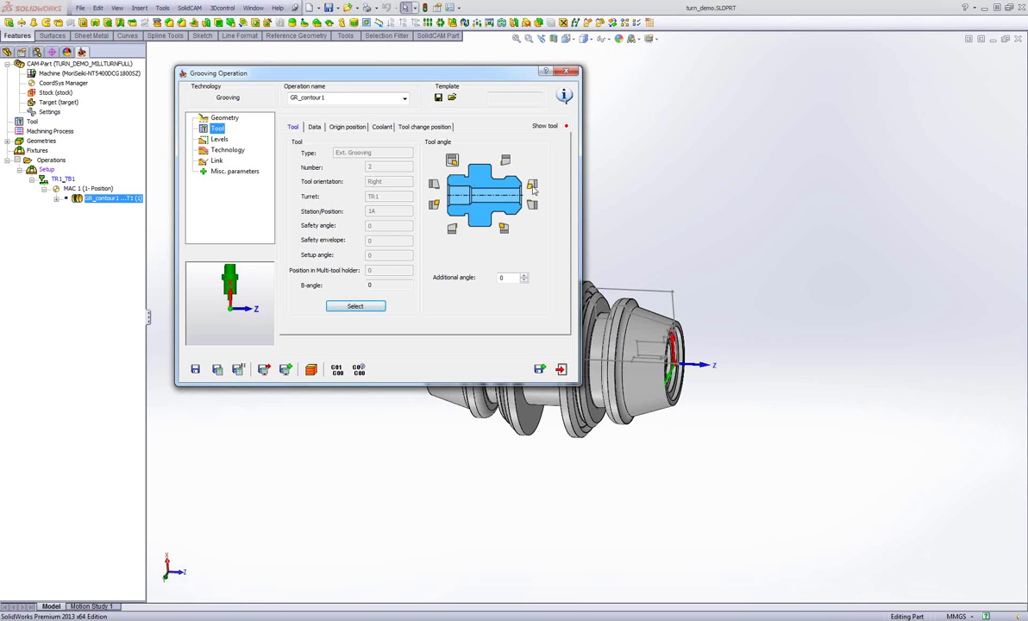
# Try the upper of the two front-face tool angles for GR_contour1 and inspect the insert in an enlarged tool preview
pyautogui.click(533, 187)
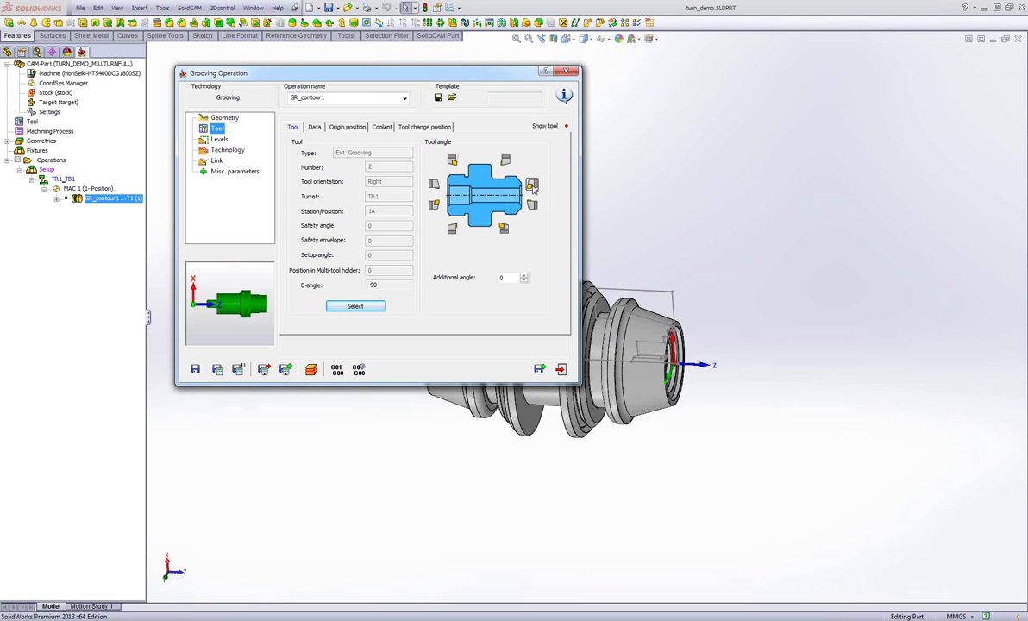
pyautogui.click(545, 126)
pyautogui.scroll(5, 794, 238)
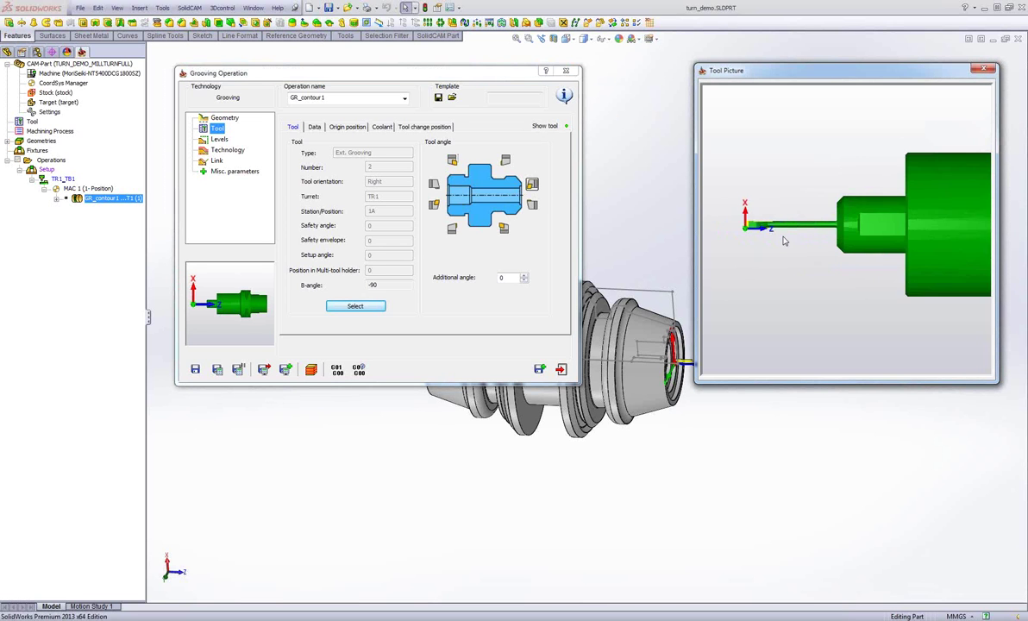
pyautogui.moveTo(781, 254); pyautogui.dragTo(833, 229, button='middle')
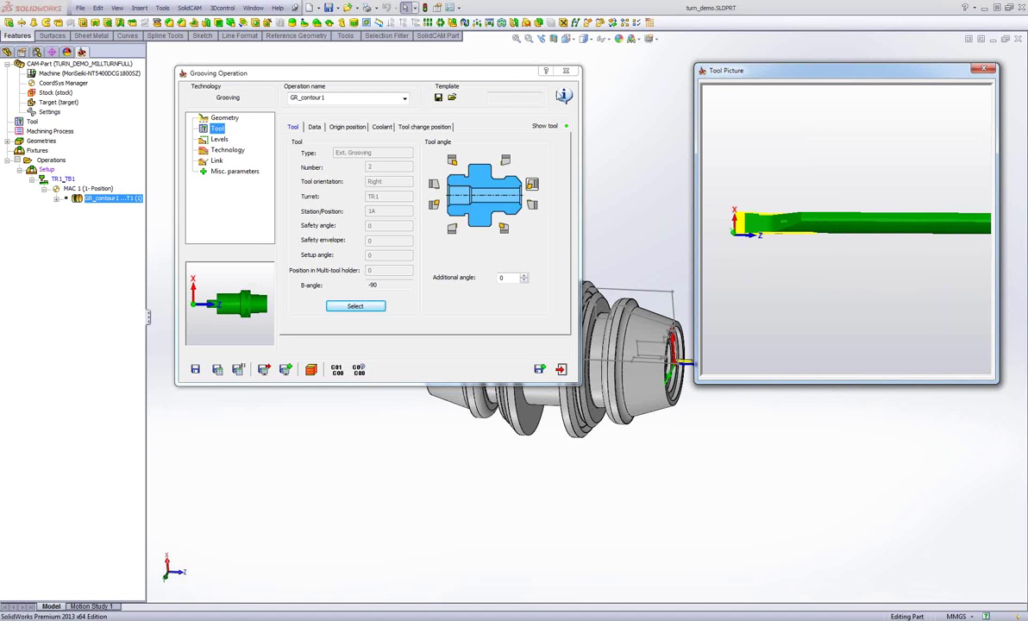
# Set the tool angle to the lower front-face orientation, check the tool preview, and save and calculate GR_contour1
pyautogui.click(534, 207)
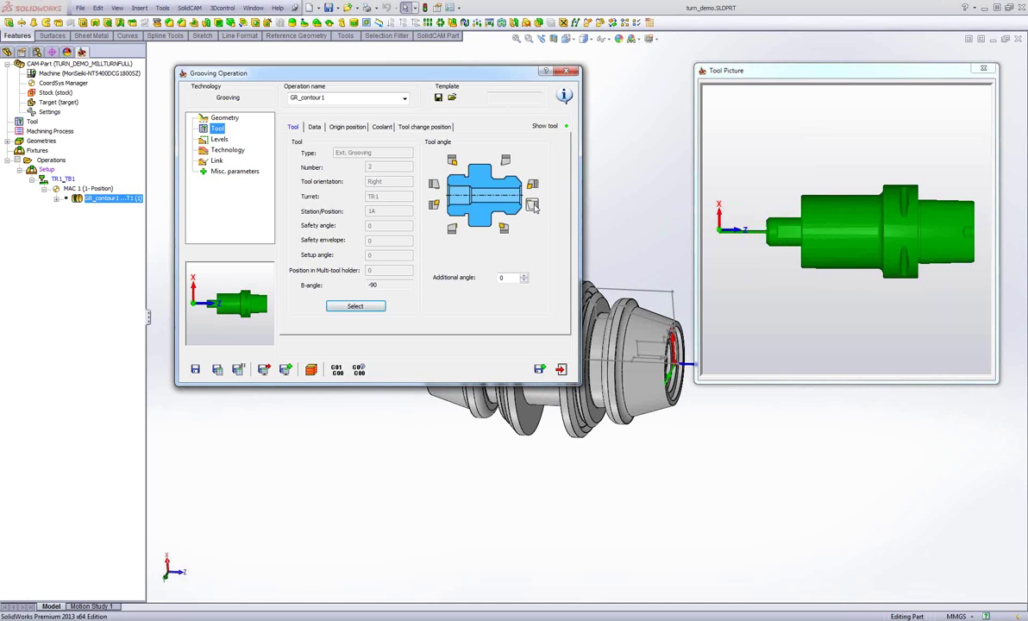
pyautogui.scroll(-3, 753, 225)
pyautogui.scroll(-4, 861, 234)
pyautogui.moveTo(861, 235); pyautogui.dragTo(882, 248, button='middle')
pyautogui.scroll(3, 882, 249)
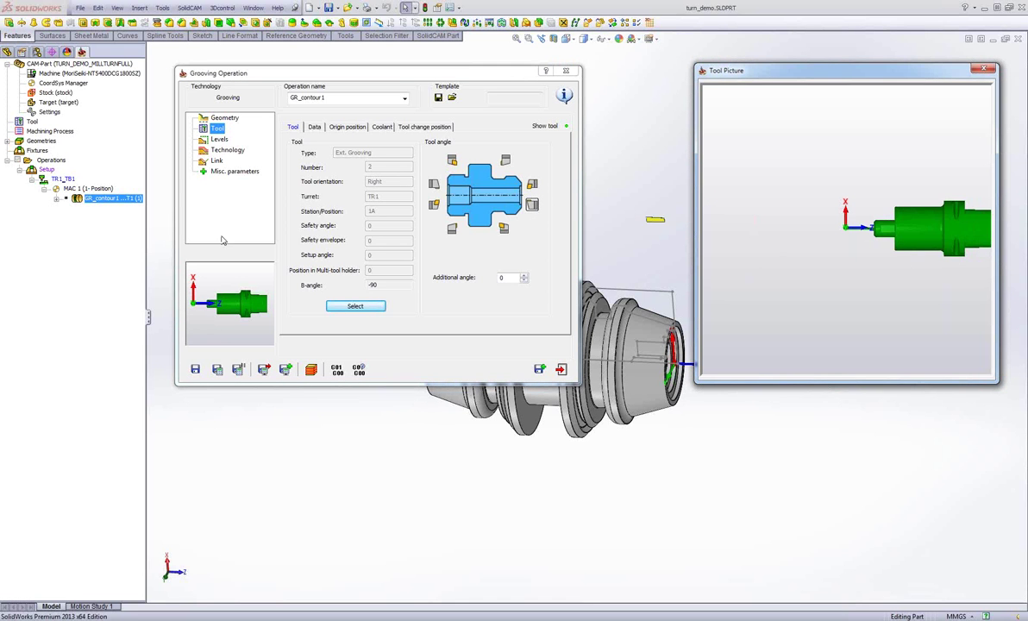
pyautogui.click(216, 368)
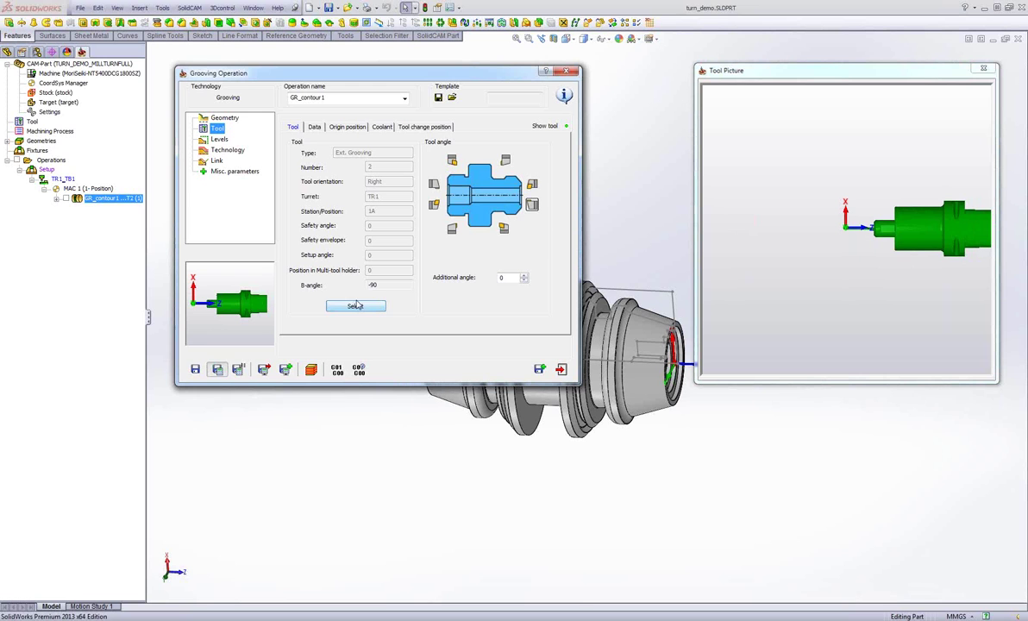
# Simulate the first moves of GR_contour1 in SolidVerify, keeping crash monitoring on, and examine the holder's contact with the groove wall
pyautogui.click(311, 369)
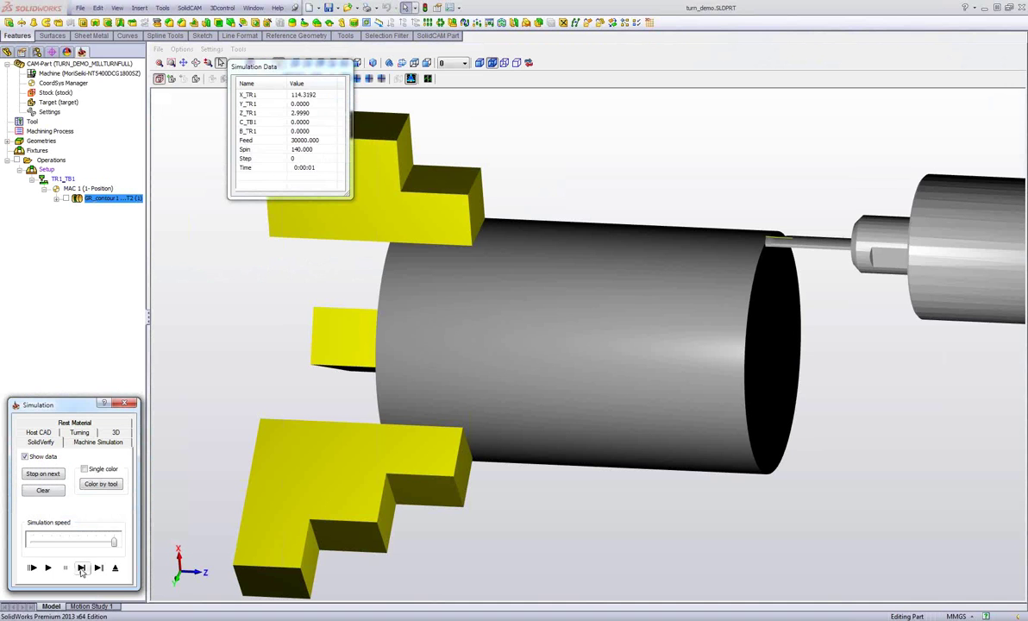
pyautogui.click(81, 569)
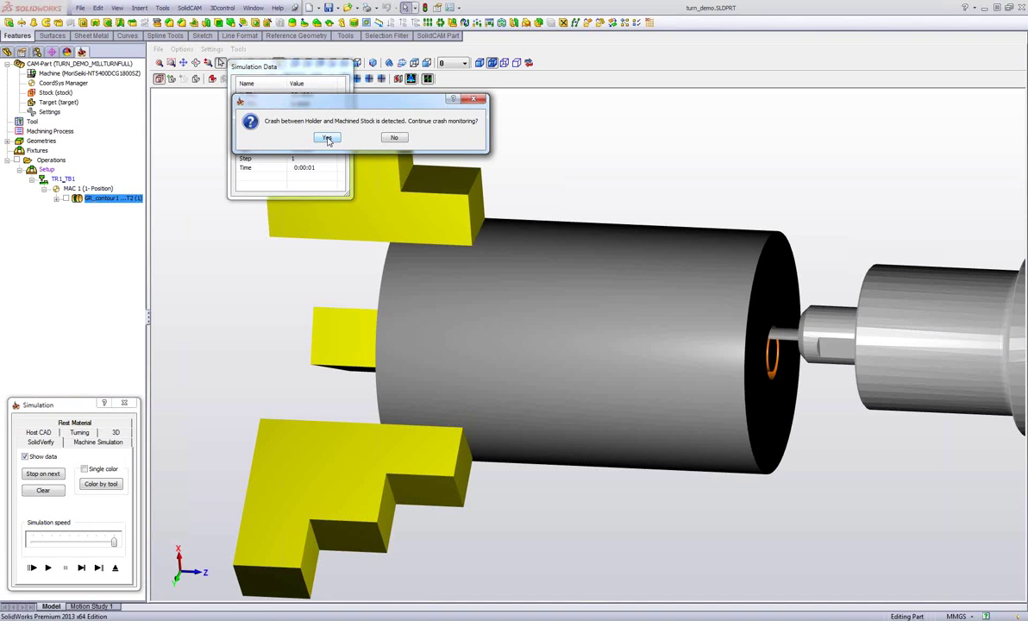
pyautogui.click(328, 139)
pyautogui.click(328, 141)
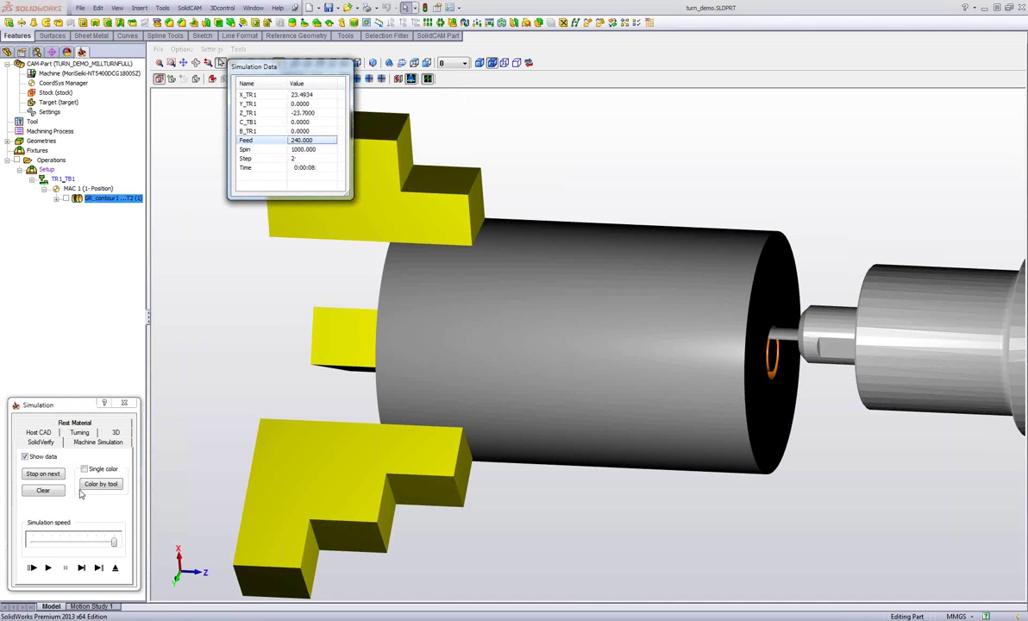
pyautogui.moveTo(800, 345); pyautogui.dragTo(761, 351, button='middle')
pyautogui.scroll(-3, 763, 350)
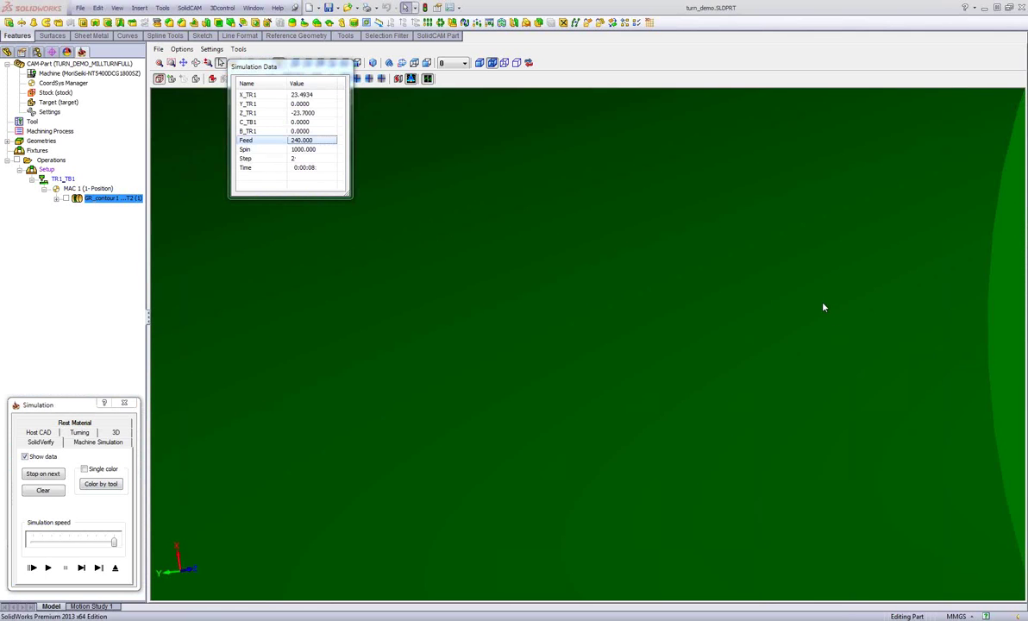
pyautogui.scroll(5, 907, 329)
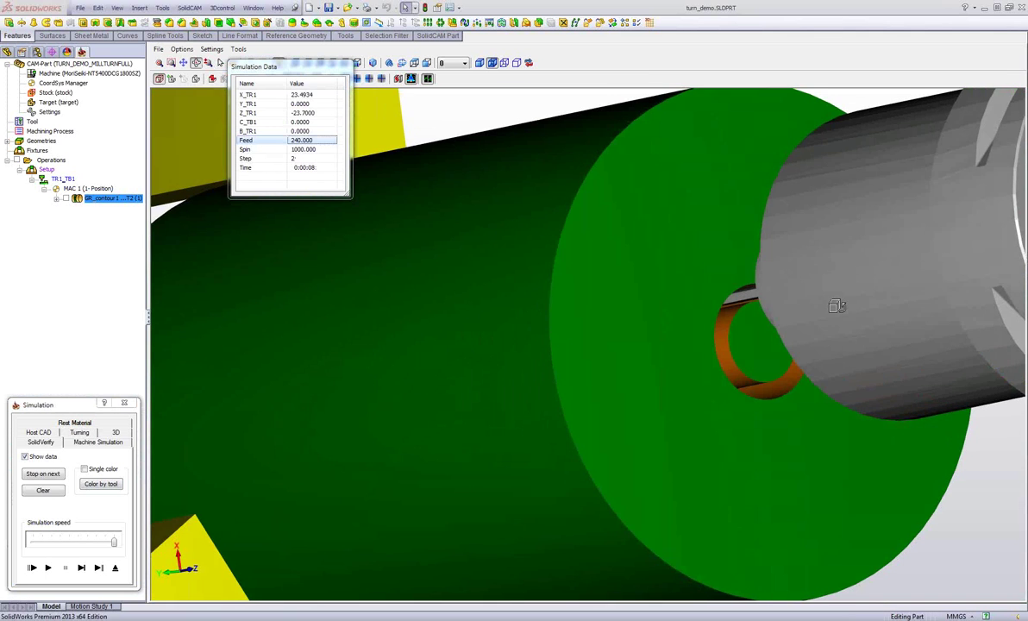
pyautogui.moveTo(836, 306); pyautogui.dragTo(844, 301, button='middle')
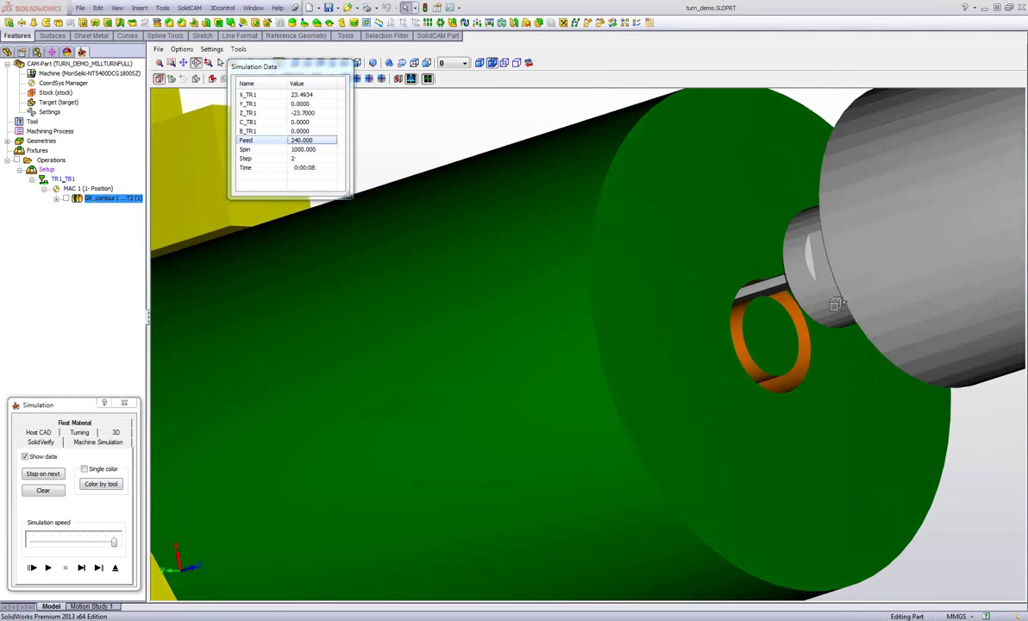
# Run the SolidVerify simulation to the end with crash monitoring declined, and examine the finished face groove
pyautogui.click(49, 569)
pyautogui.click(328, 140)
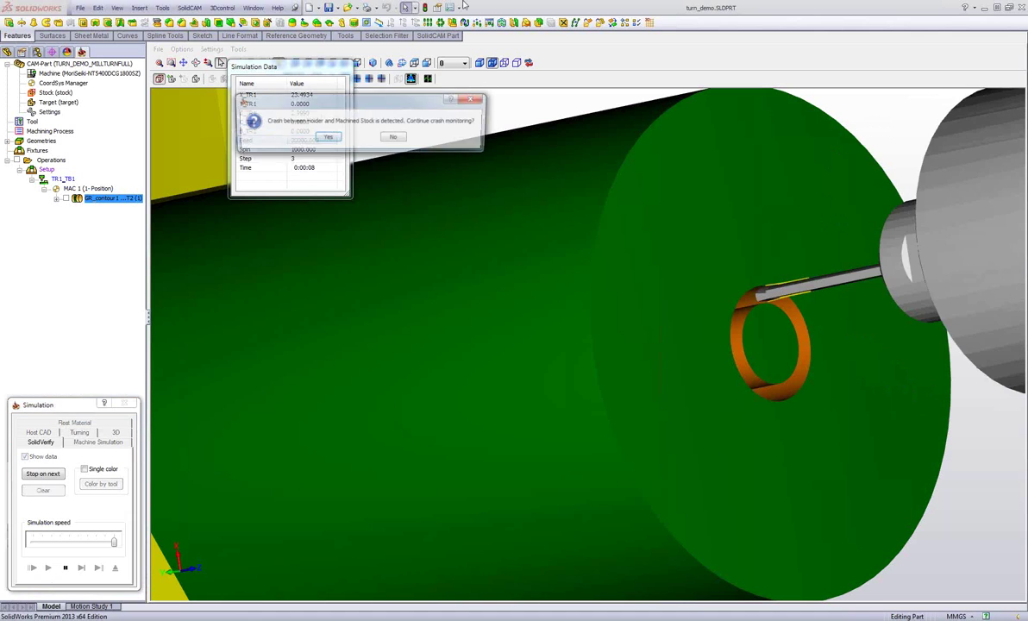
pyautogui.click(401, 140)
pyautogui.click(99, 567)
pyautogui.moveTo(691, 406)
pyautogui.mouseDown(button='middle')
pyautogui.moveTo(668, 409)
pyautogui.moveTo(701, 404)
pyautogui.mouseUp(button='middle')
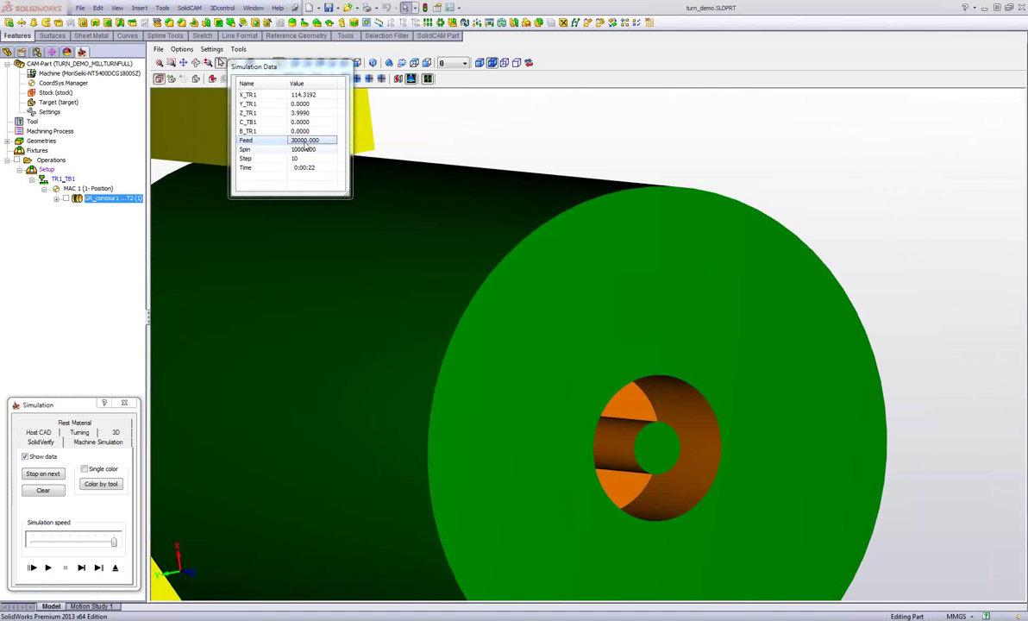
pyautogui.moveTo(280, 69); pyautogui.dragTo(228, 108)
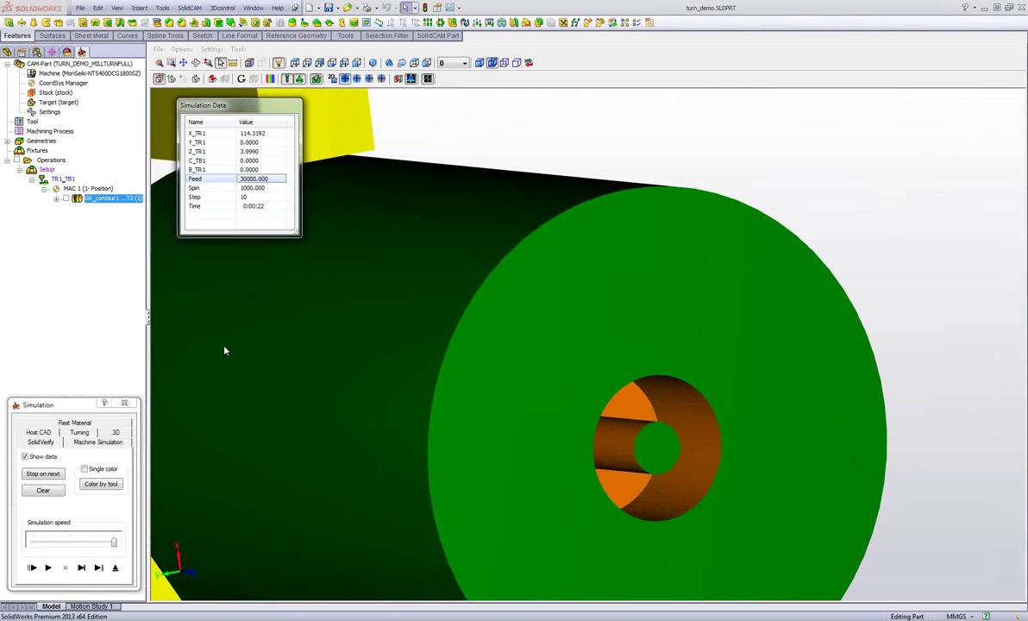
# Open the machine simulation of GR_contour1 and examine the grooving tool's starting position at the front face of the stock
pyautogui.click(100, 443)
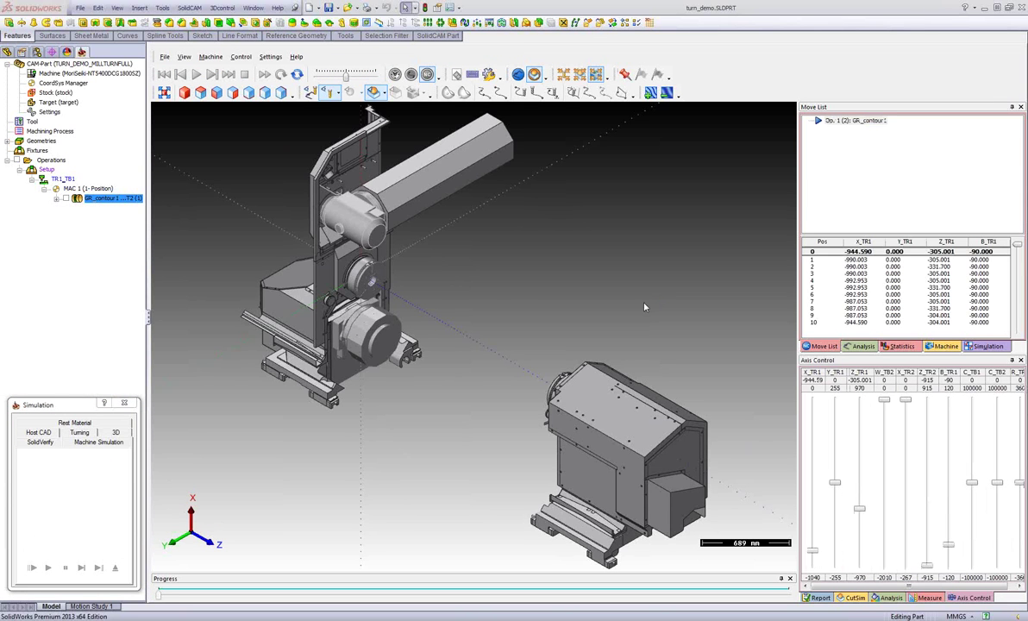
pyautogui.moveTo(645, 307); pyautogui.dragTo(595, 328, button='middle')
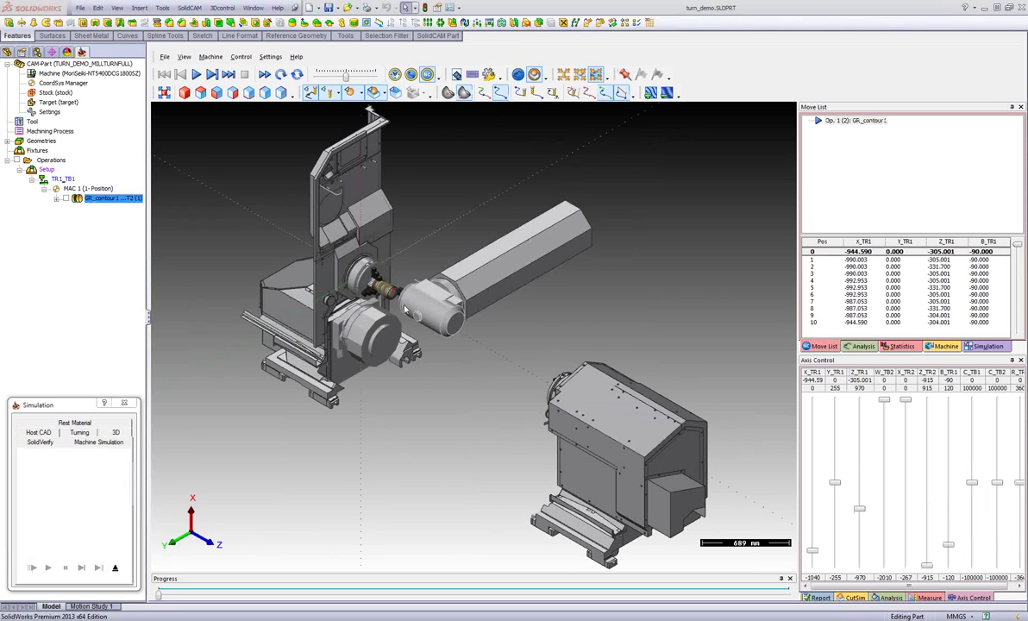
pyautogui.scroll(10, 395, 322)
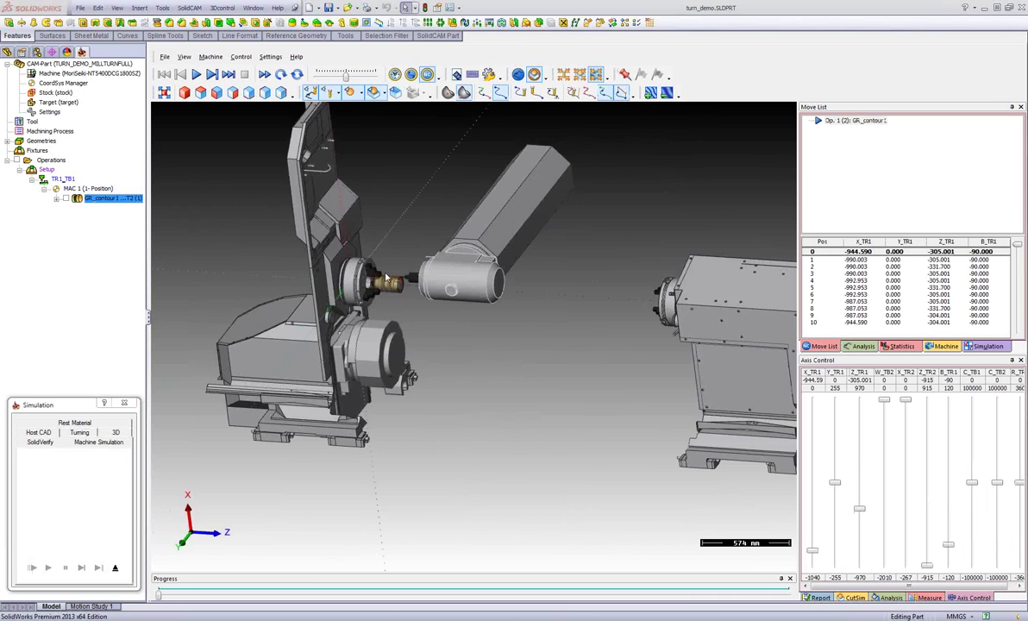
pyautogui.scroll(5, 467, 293)
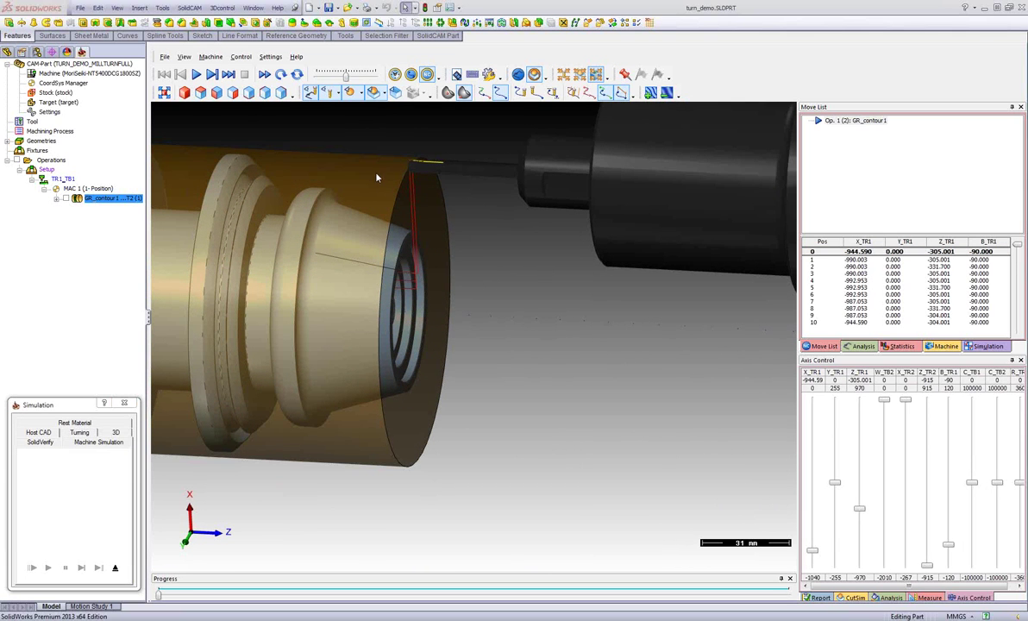
# Advance the machine simulation through the moves to position 10, examining the groove cut and the tool's final position
pyautogui.scroll(-2, 852, 282)
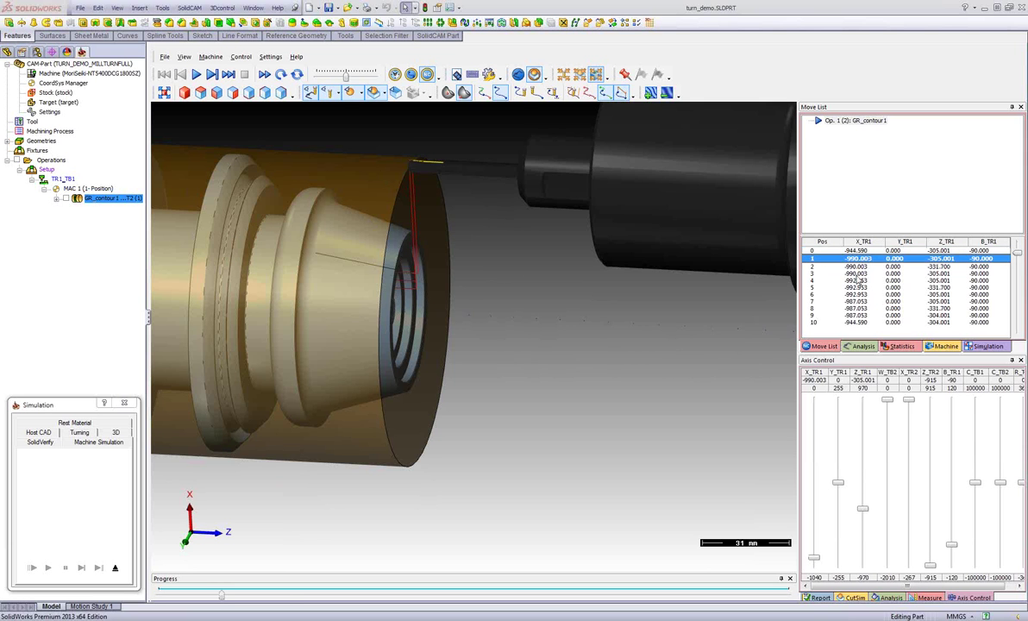
pyautogui.moveTo(300, 335); pyautogui.dragTo(278, 294, button='middle')
pyautogui.scroll(6, 285, 298)
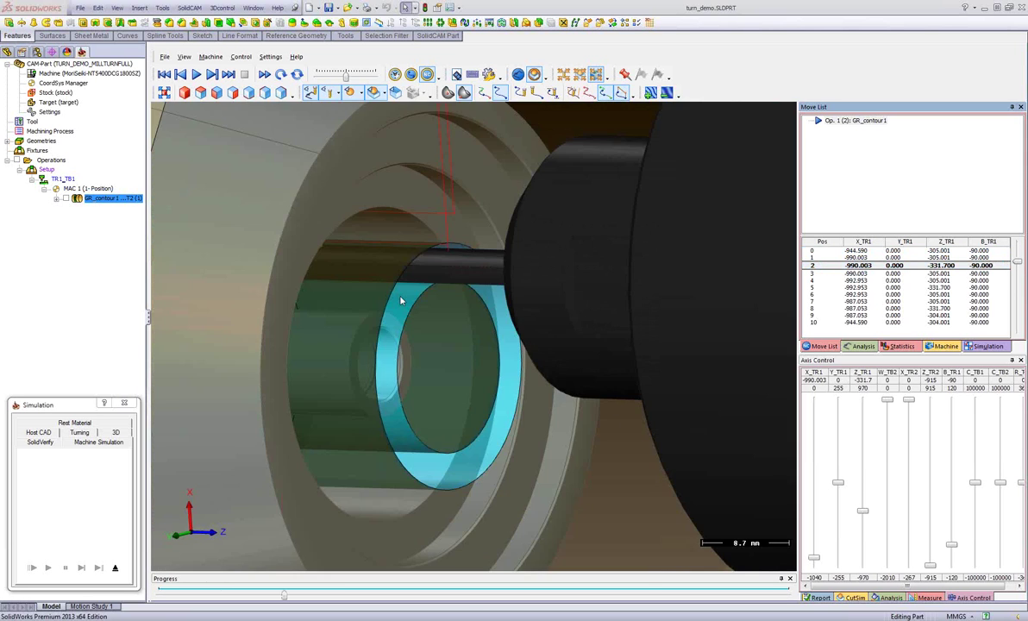
pyautogui.scroll(2, 401, 299)
pyautogui.moveTo(459, 303)
pyautogui.mouseDown(button='middle')
pyautogui.moveTo(420, 285)
pyautogui.moveTo(460, 305)
pyautogui.mouseUp(button='middle')
pyautogui.scroll(-6, 461, 306)
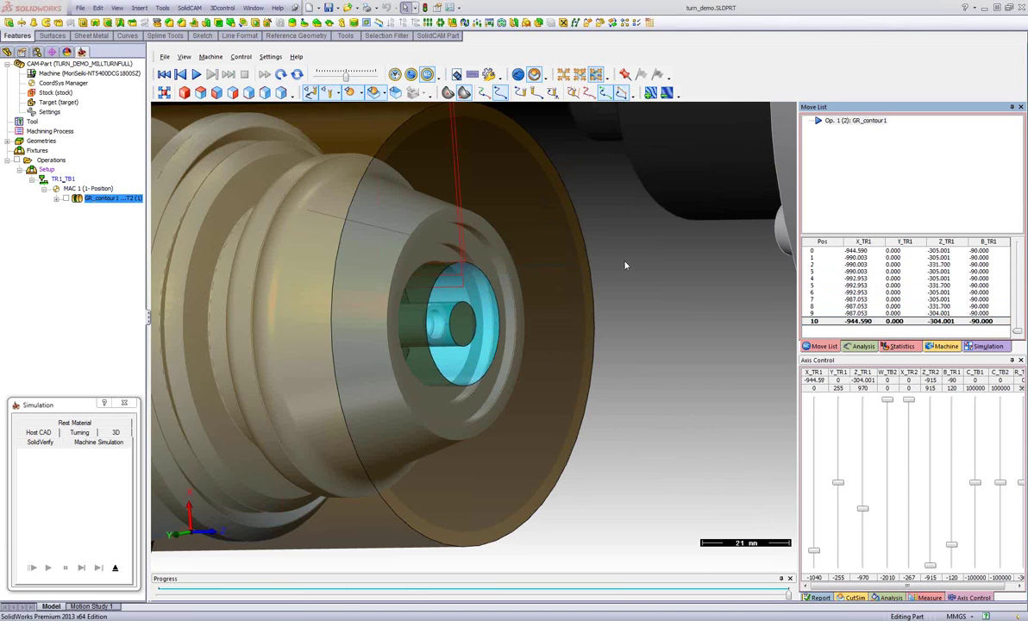
pyautogui.scroll(-5, 625, 266)
pyautogui.moveTo(595, 250); pyautogui.dragTo(676, 267, button='middle')
pyautogui.scroll(3, 655, 271)
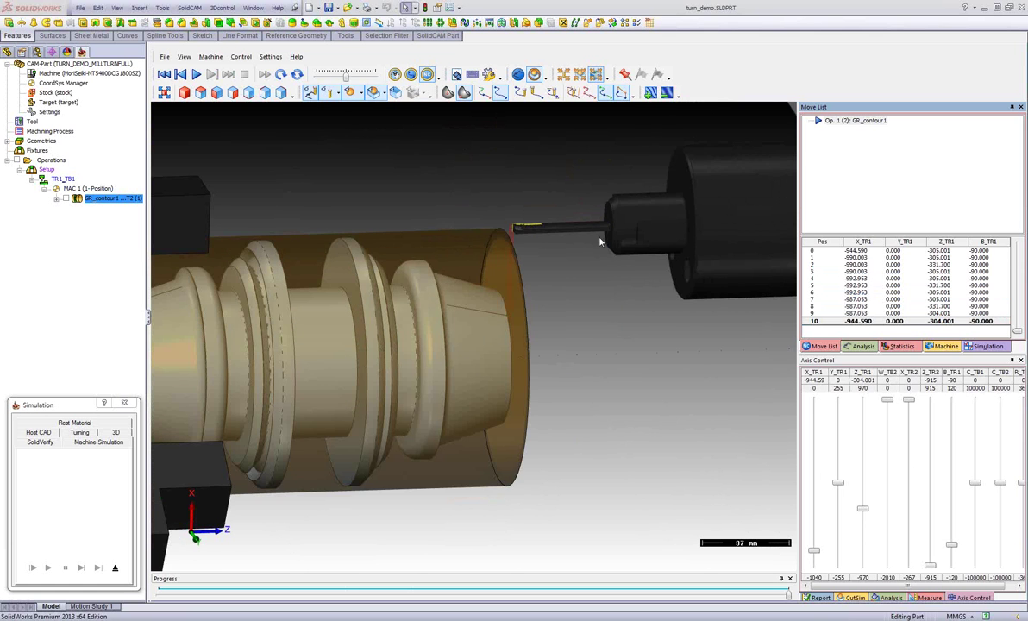
pyautogui.moveTo(600, 241); pyautogui.dragTo(592, 277, button='middle')
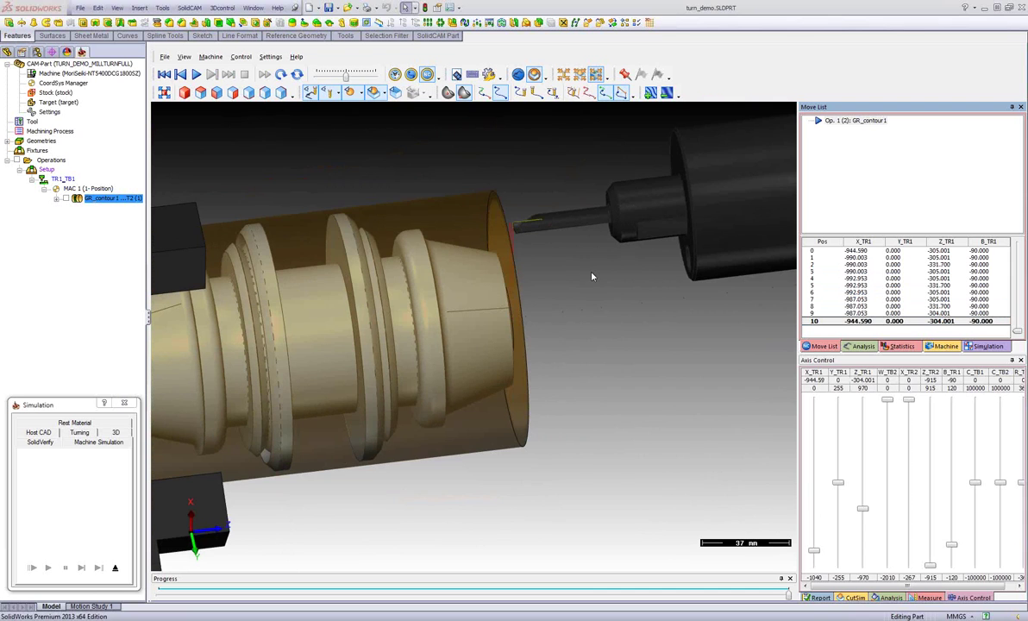
pyautogui.moveTo(548, 330); pyautogui.dragTo(533, 363, button='middle')
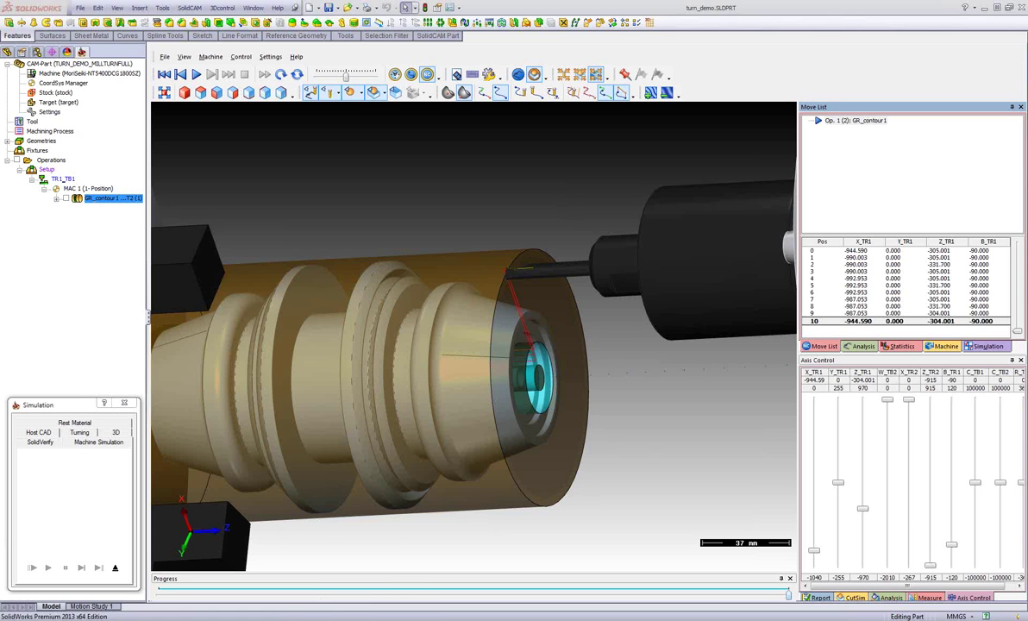
# Switch to Chrome and review the ISCAR catalog pages for the PICCO internal grooving inserts and the PICCO R 020.0300-40 face grooving insert
pyautogui.moveTo(333, 619)
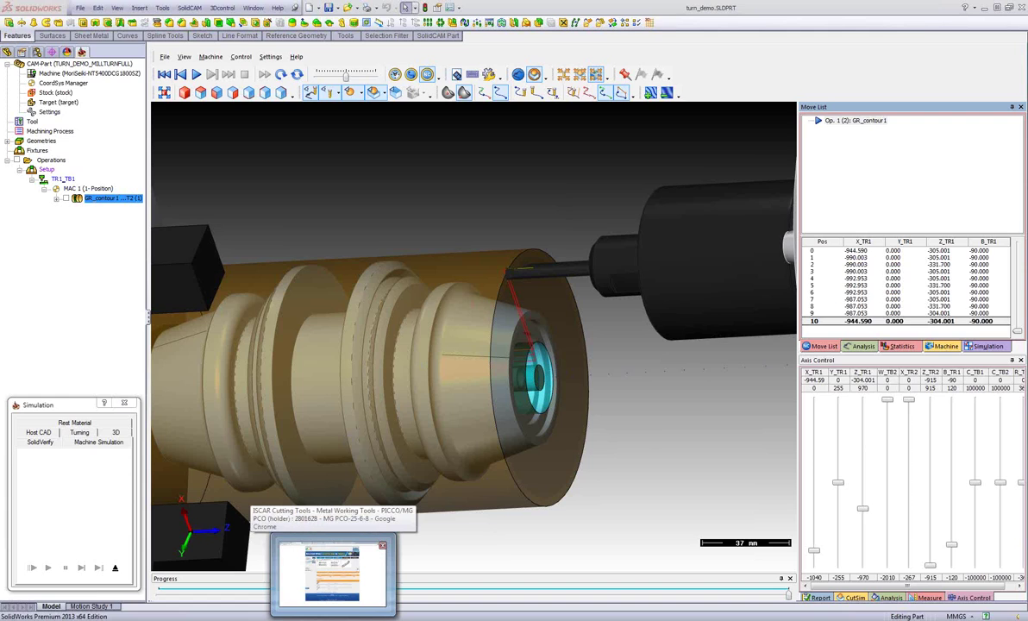
pyautogui.click(333, 574)
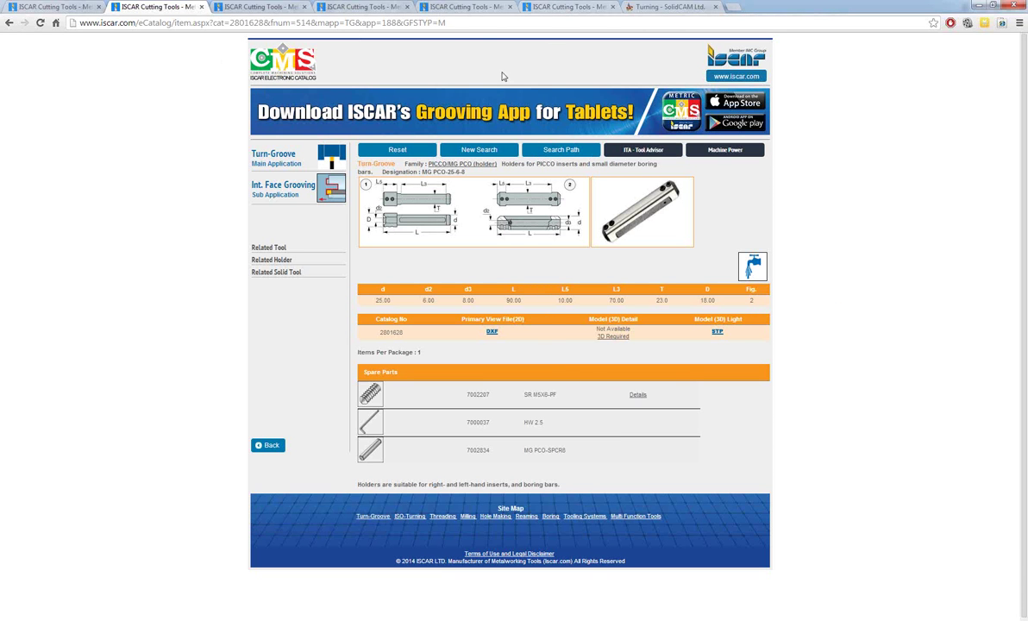
pyautogui.click(554, 11)
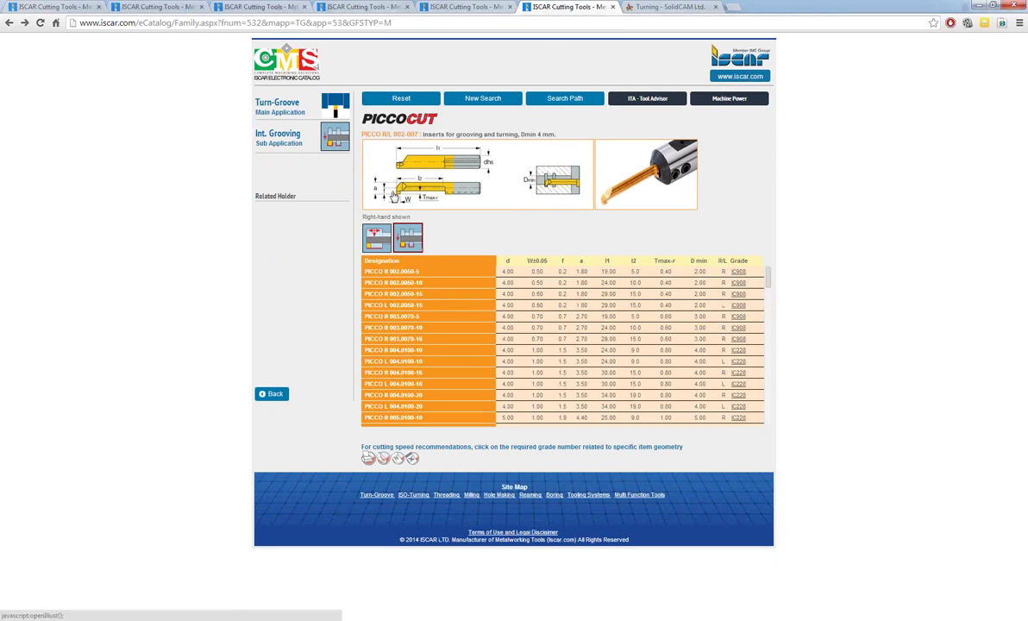
pyautogui.click(60, 7)
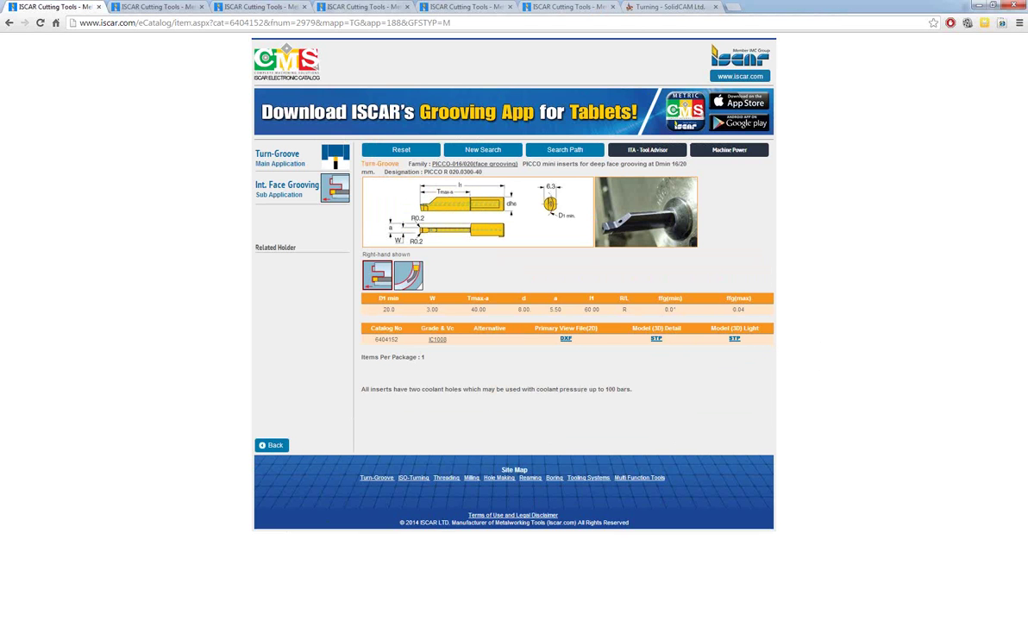
pyautogui.click(977, 7)
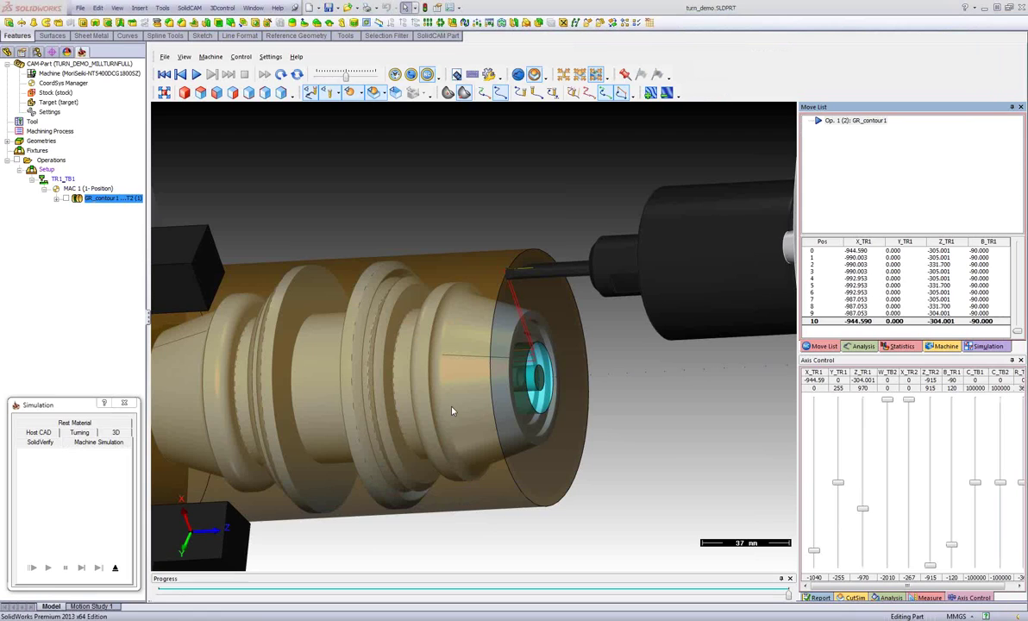
# Close the machine simulation and remove the deep groove tool holder from tool 2 of GR_contour1
pyautogui.moveTo(492, 423); pyautogui.dragTo(436, 353, button='middle')
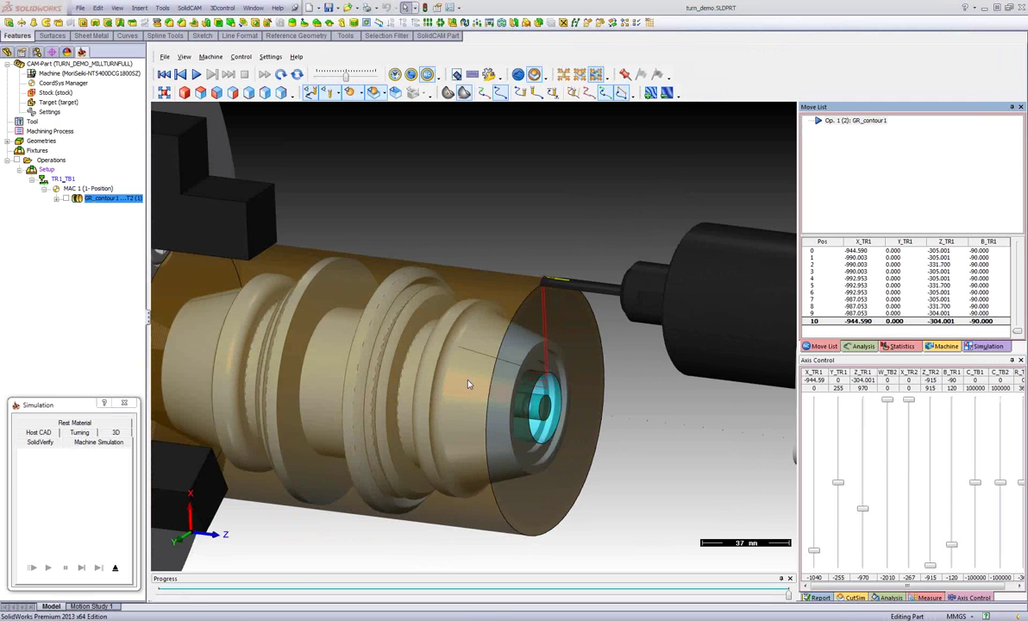
pyautogui.click(116, 567)
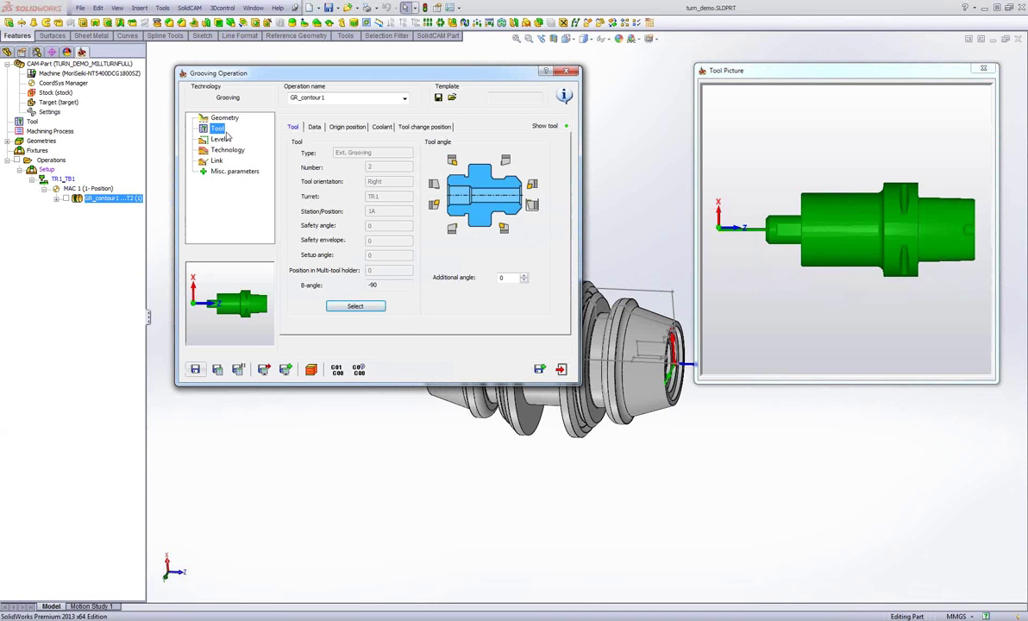
pyautogui.click(356, 307)
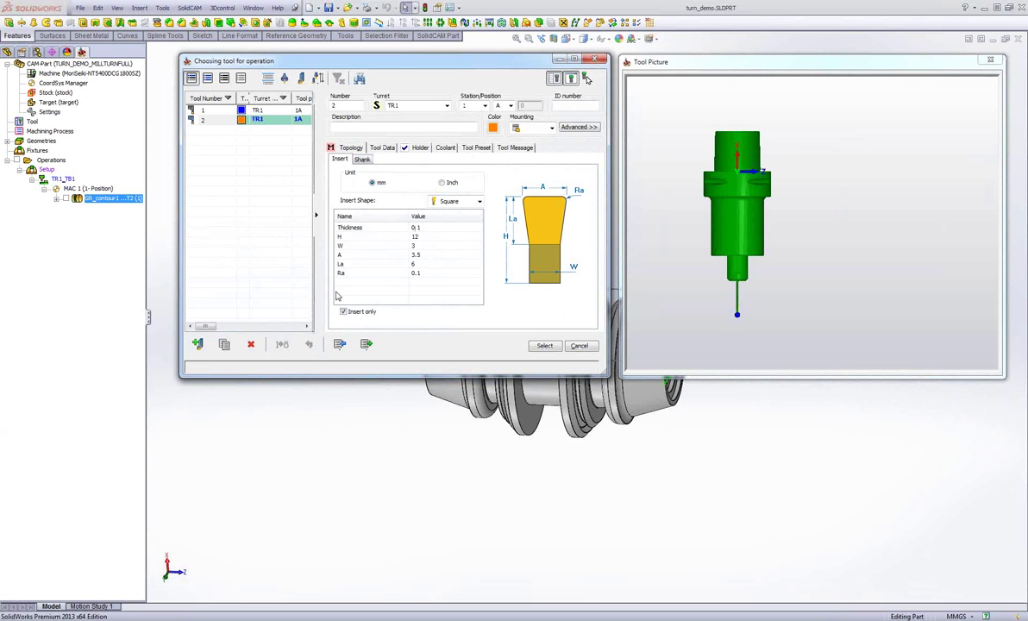
pyautogui.click(419, 149)
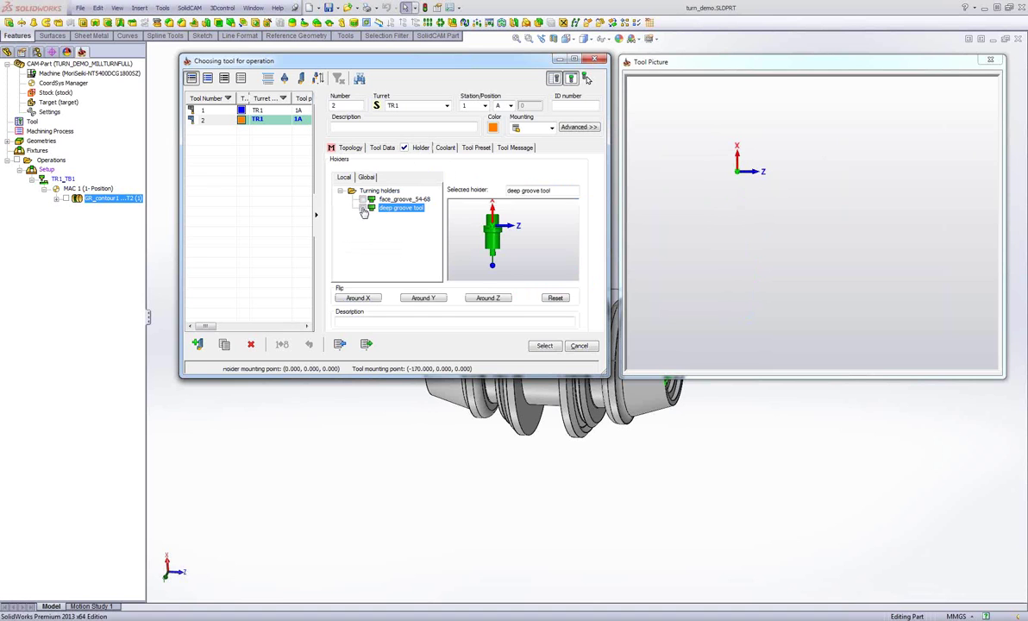
pyautogui.click(362, 209)
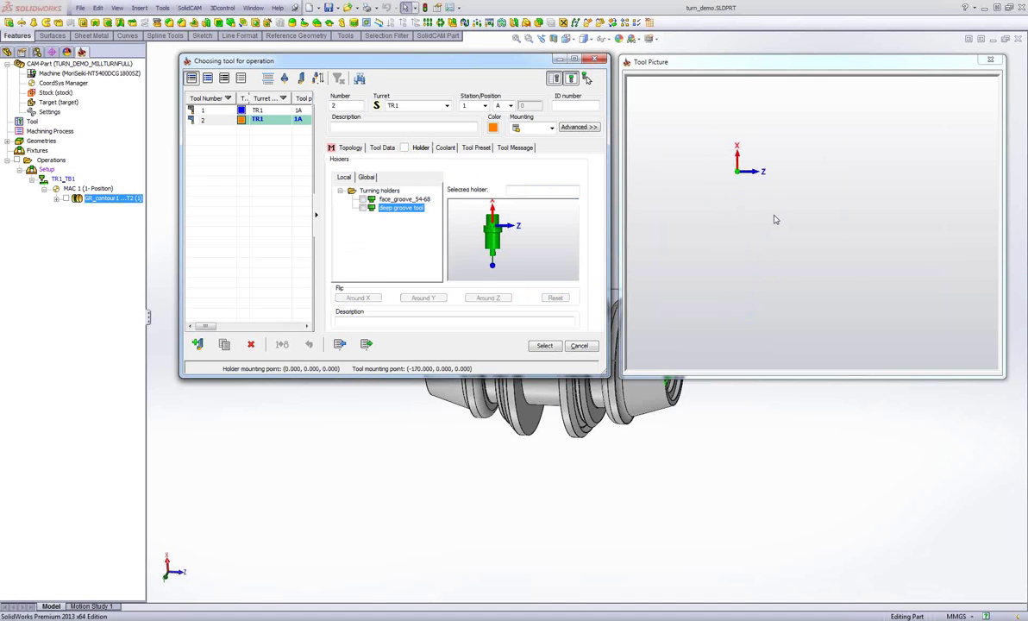
pyautogui.moveTo(774, 220); pyautogui.dragTo(847, 285, button='middle')
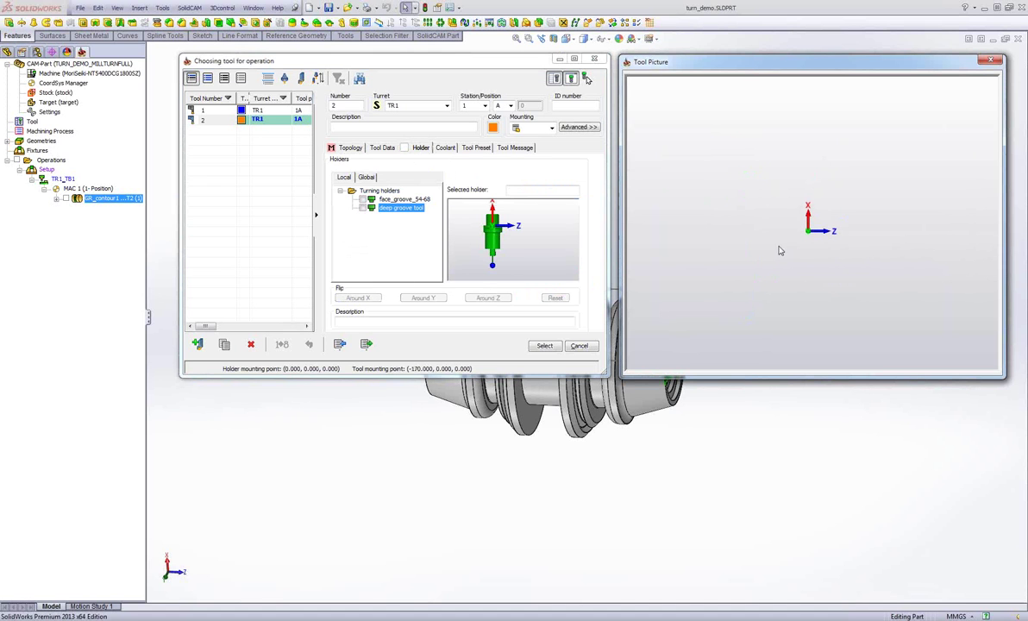
# Review tool 2's insert dimensions, including H and La, and select the tool for the grooving operation without a holder
pyautogui.click(332, 148)
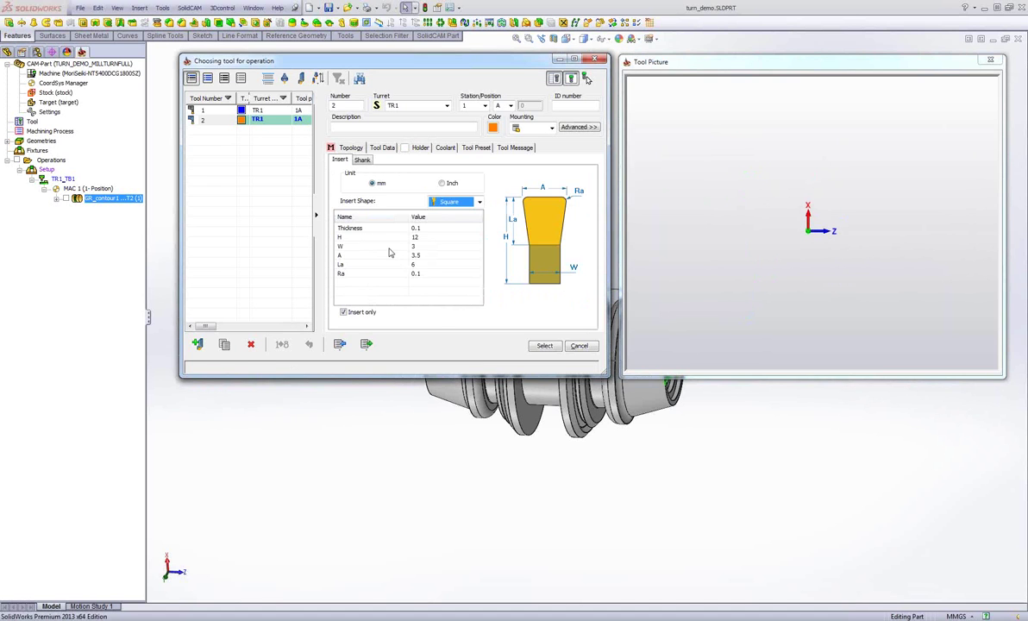
pyautogui.click(429, 238)
pyautogui.click(416, 264)
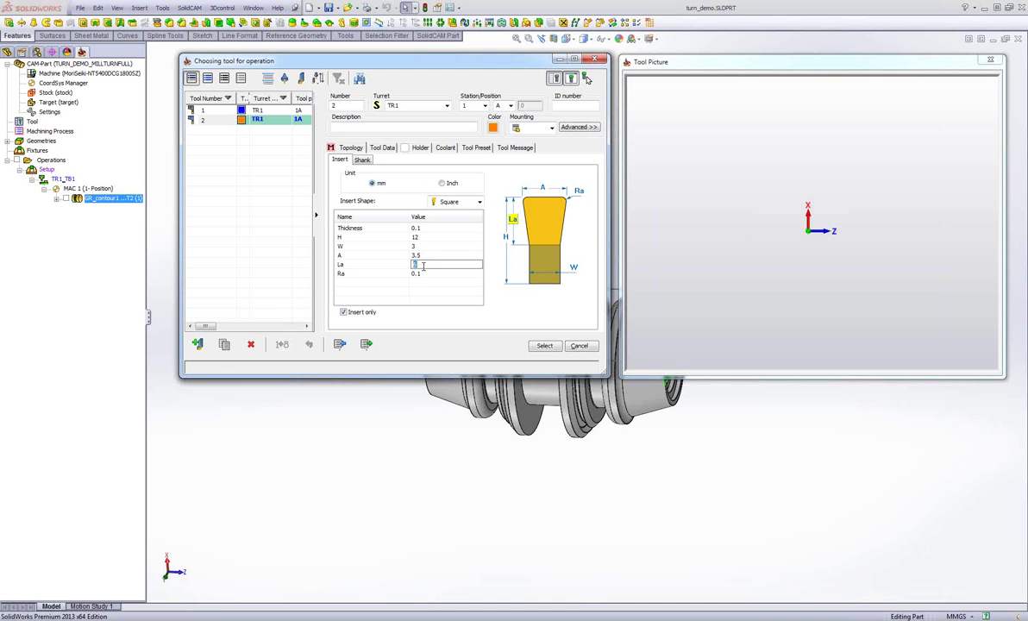
pyautogui.click(516, 326)
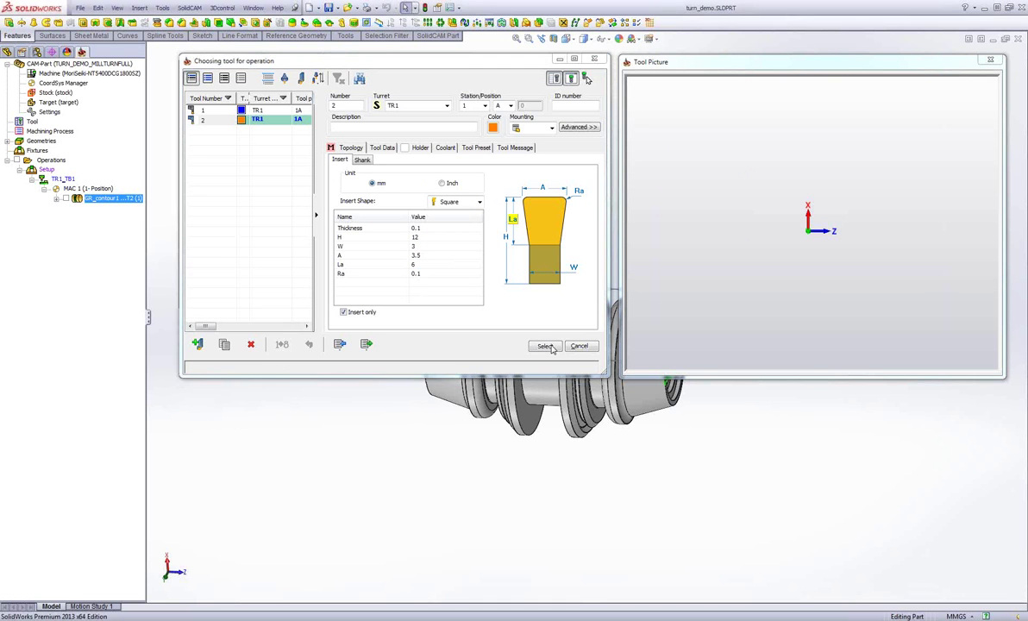
pyautogui.click(545, 346)
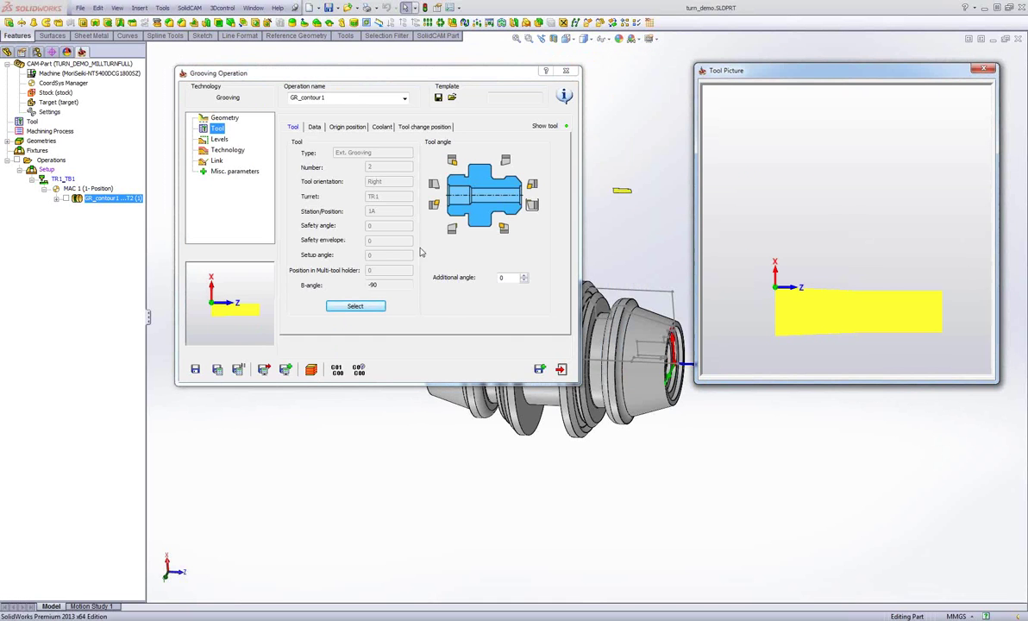
# Save and calculate GR_contour1, run its turning simulation with the insert only, and close the simulation
pyautogui.click(218, 371)
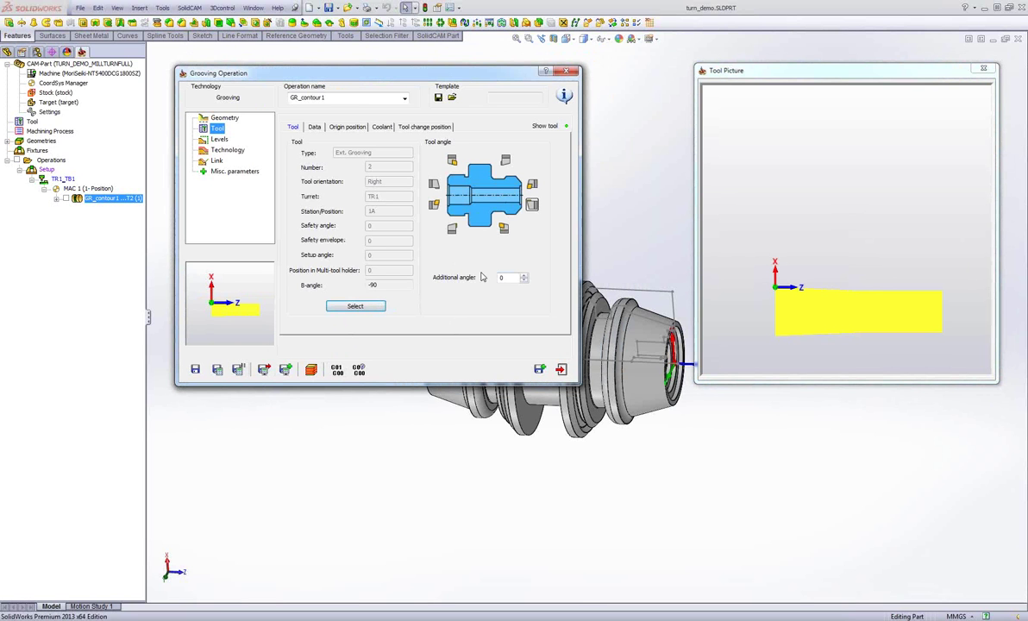
pyautogui.click(312, 370)
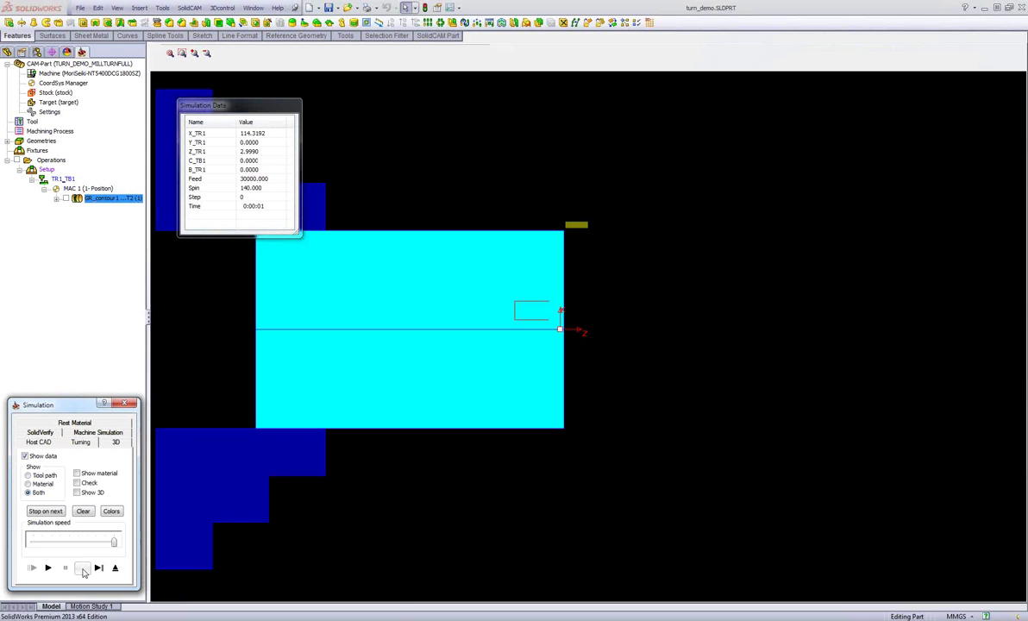
pyautogui.click(82, 567)
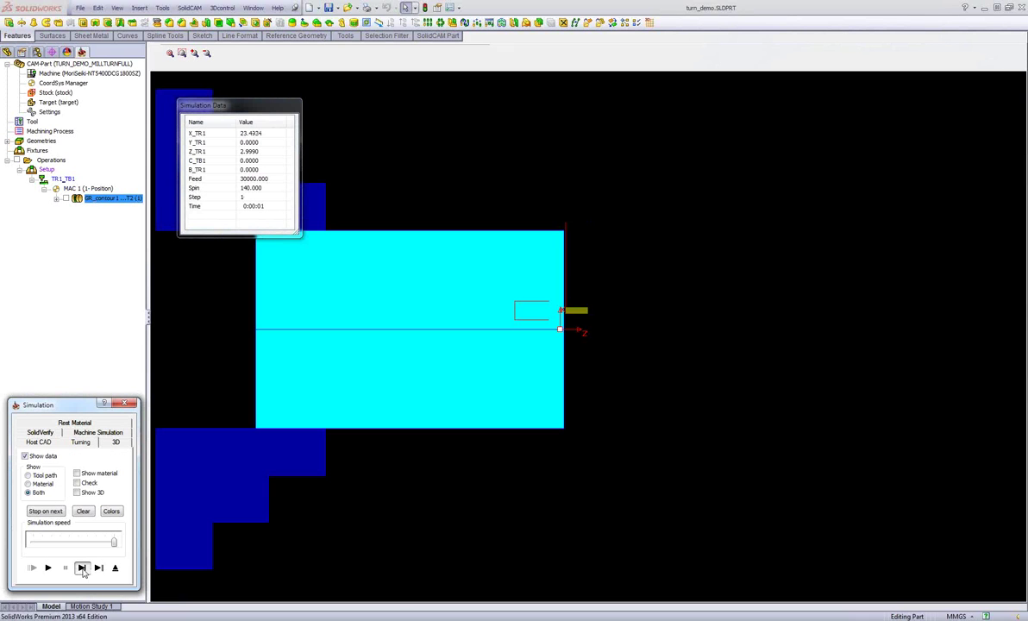
pyautogui.scroll(5, 599, 321)
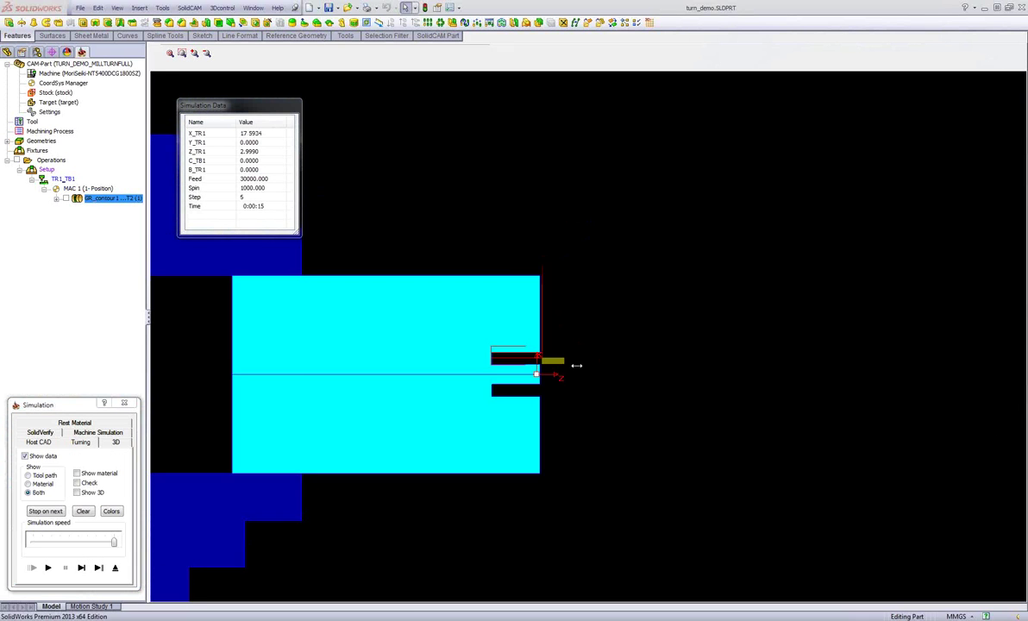
pyautogui.click(48, 567)
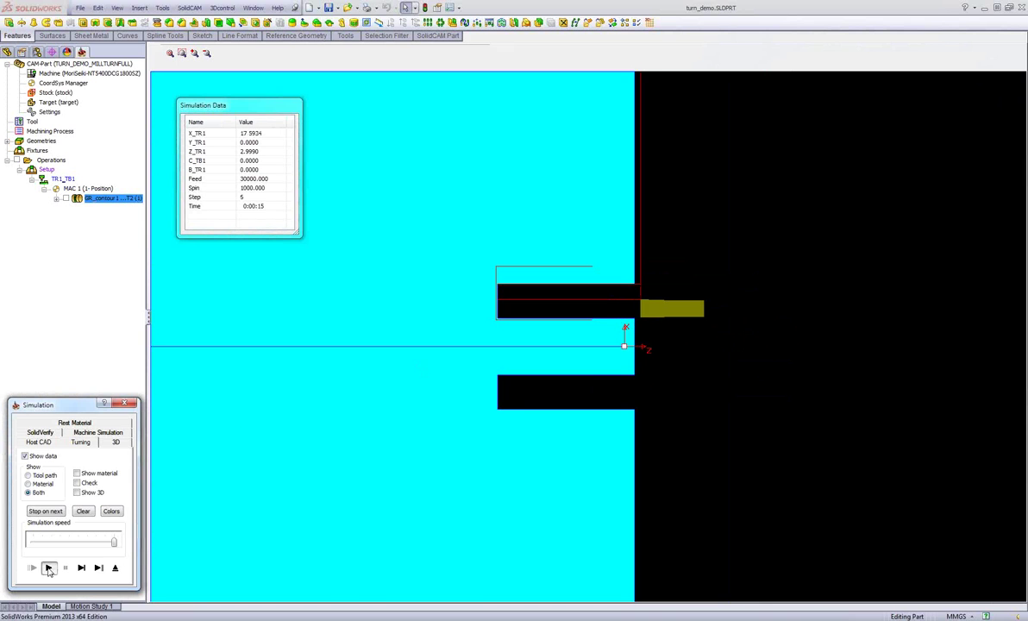
pyautogui.click(115, 567)
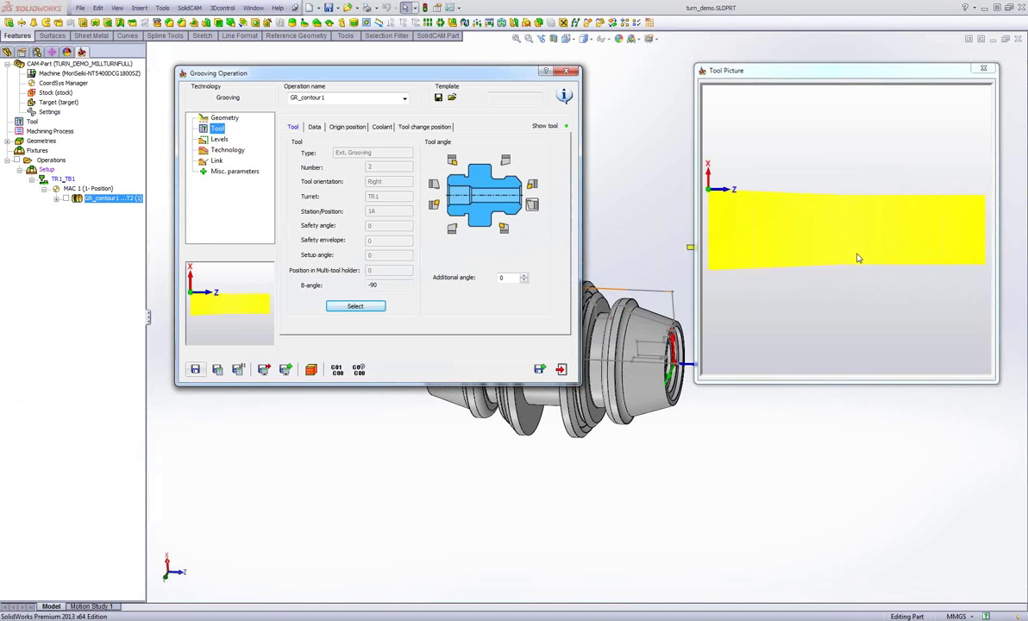
# Examine the insert without its holder in the tool picture of GR_contour1
pyautogui.click(816, 238)
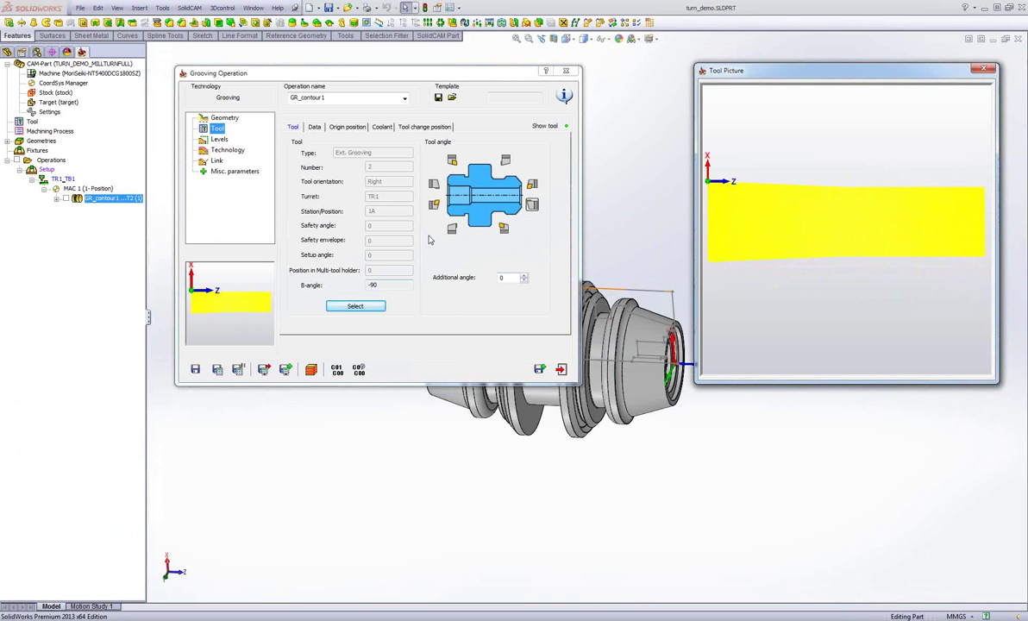
pyautogui.click(561, 371)
pyautogui.moveTo(291, 617)
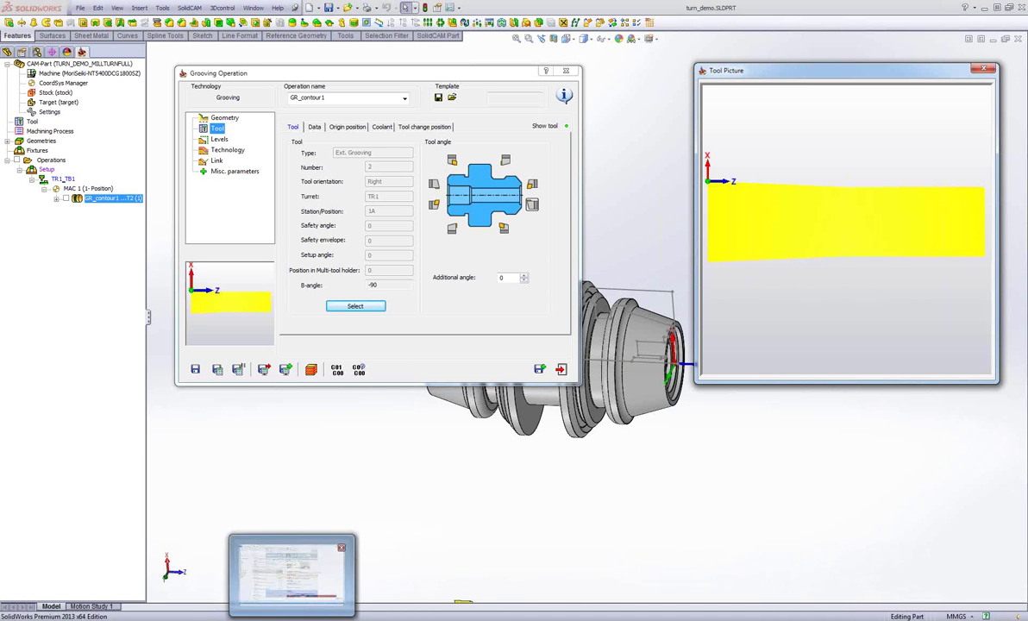